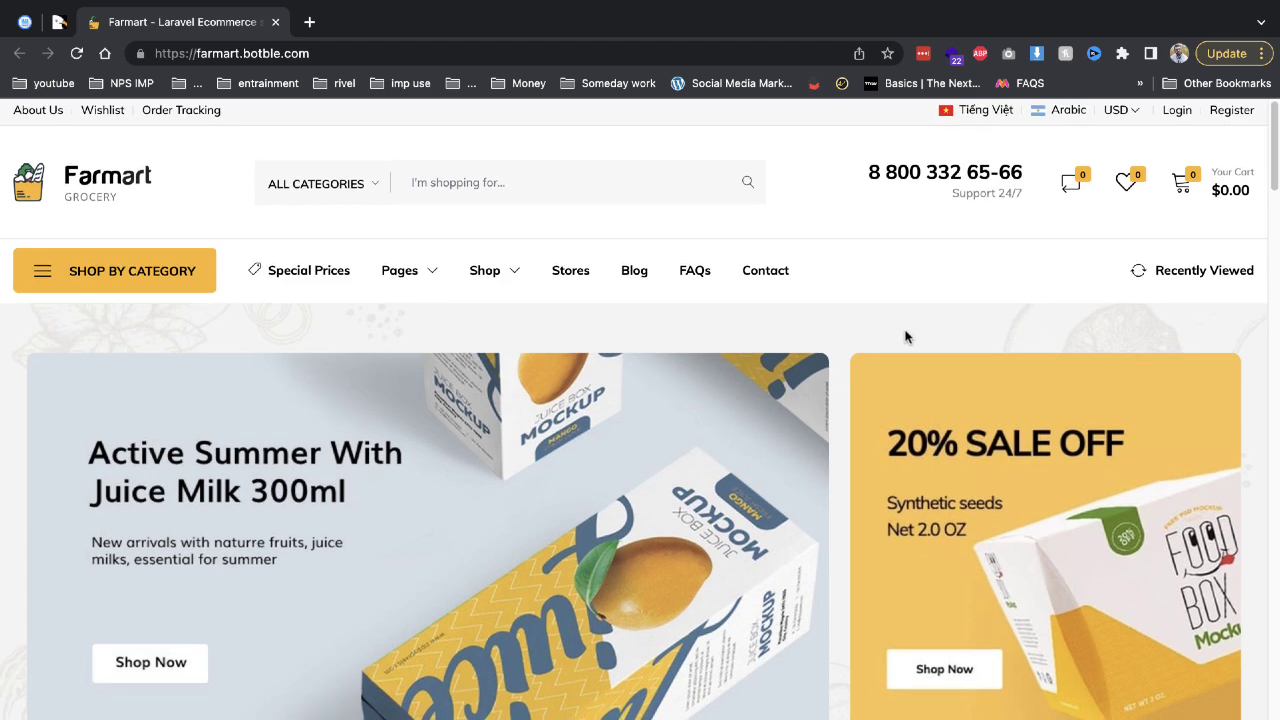
Scroll through the homepage's product rows and banners, then switch to the Farmart CodeCanyon page.
scroll(906, 337, "down", 5)
scroll(980, 391, "down", 7)
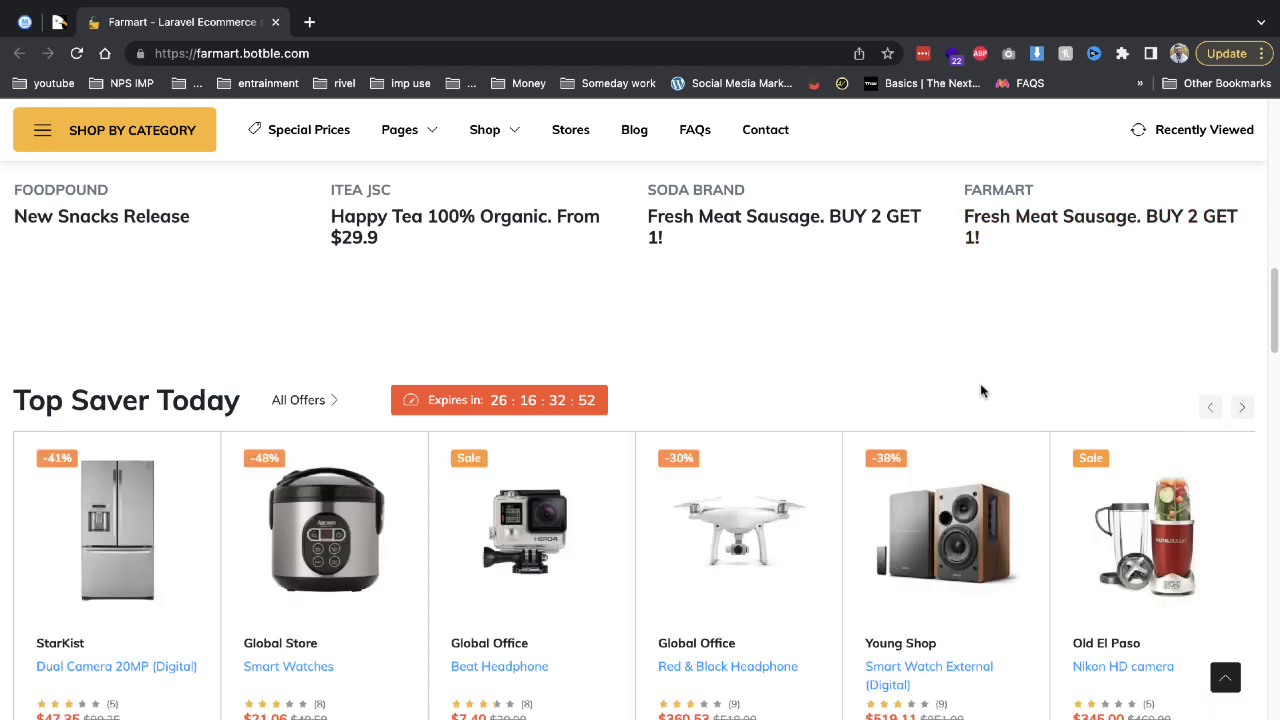
scroll(981, 391, "down", 5)
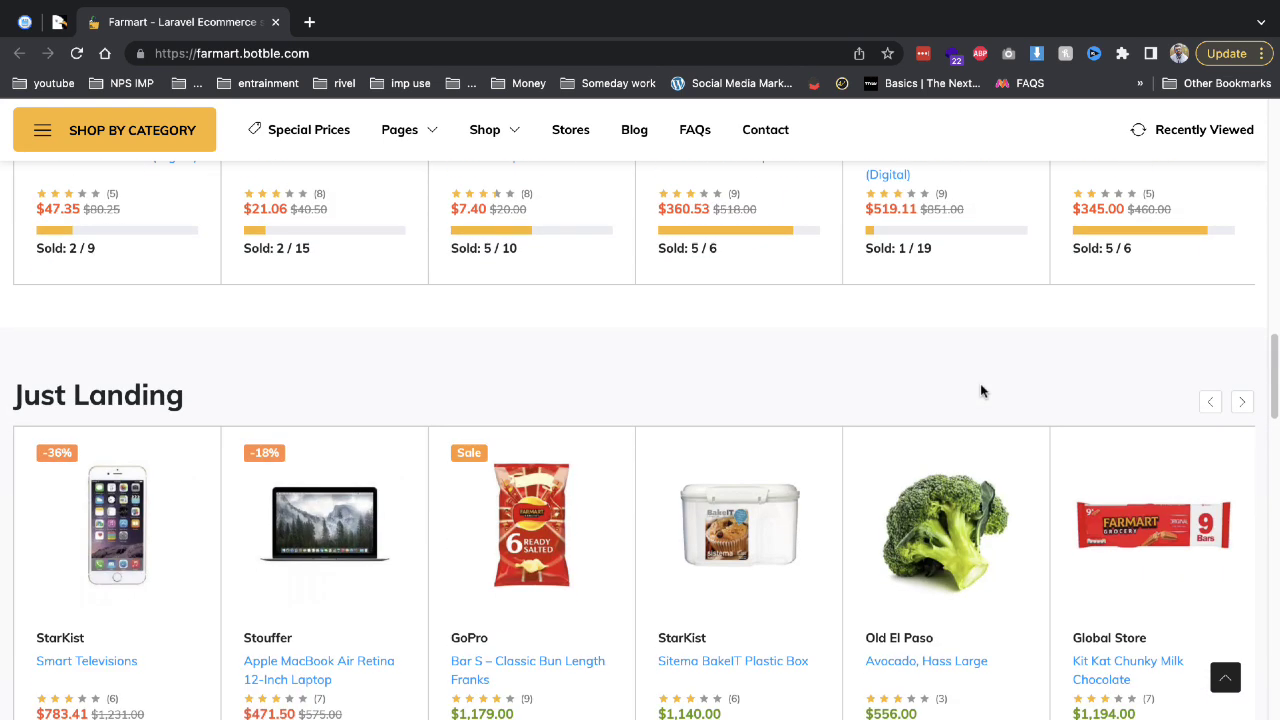
scroll(981, 391, "down", 1)
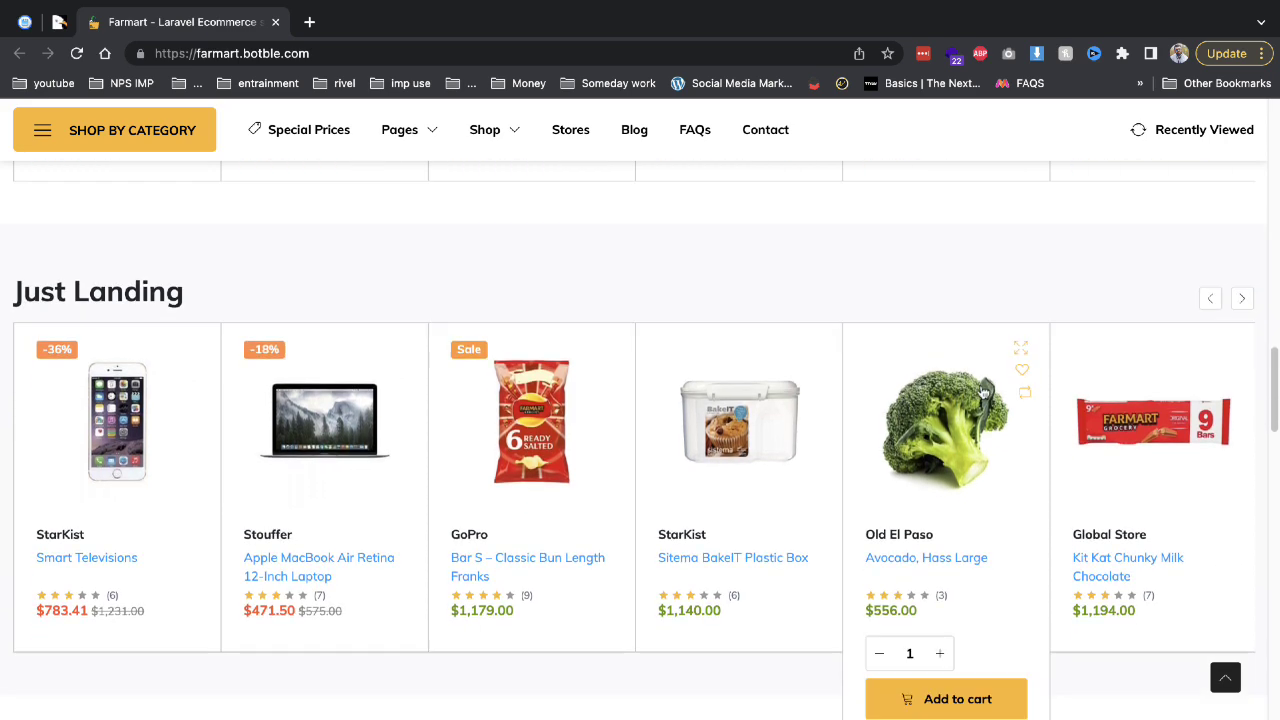
scroll(983, 393, "down", 5)
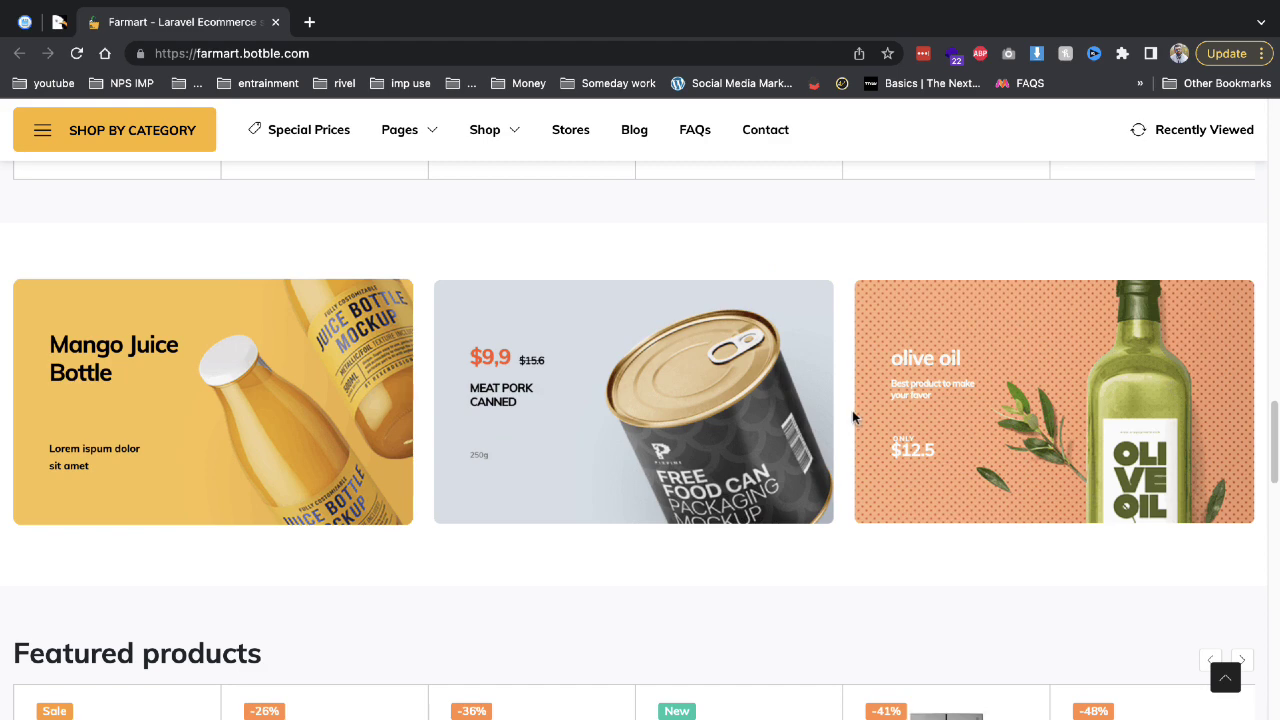
scroll(852, 417, "down", 3)
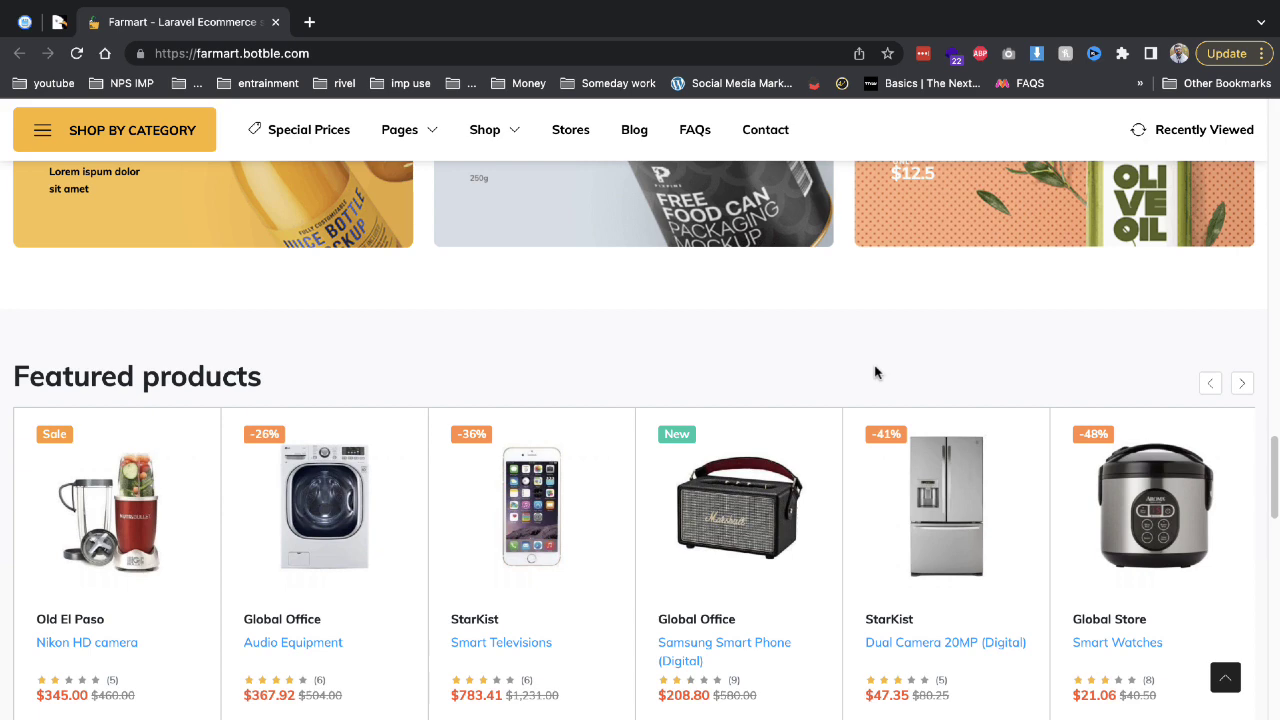
scroll(891, 571, "down", 1)
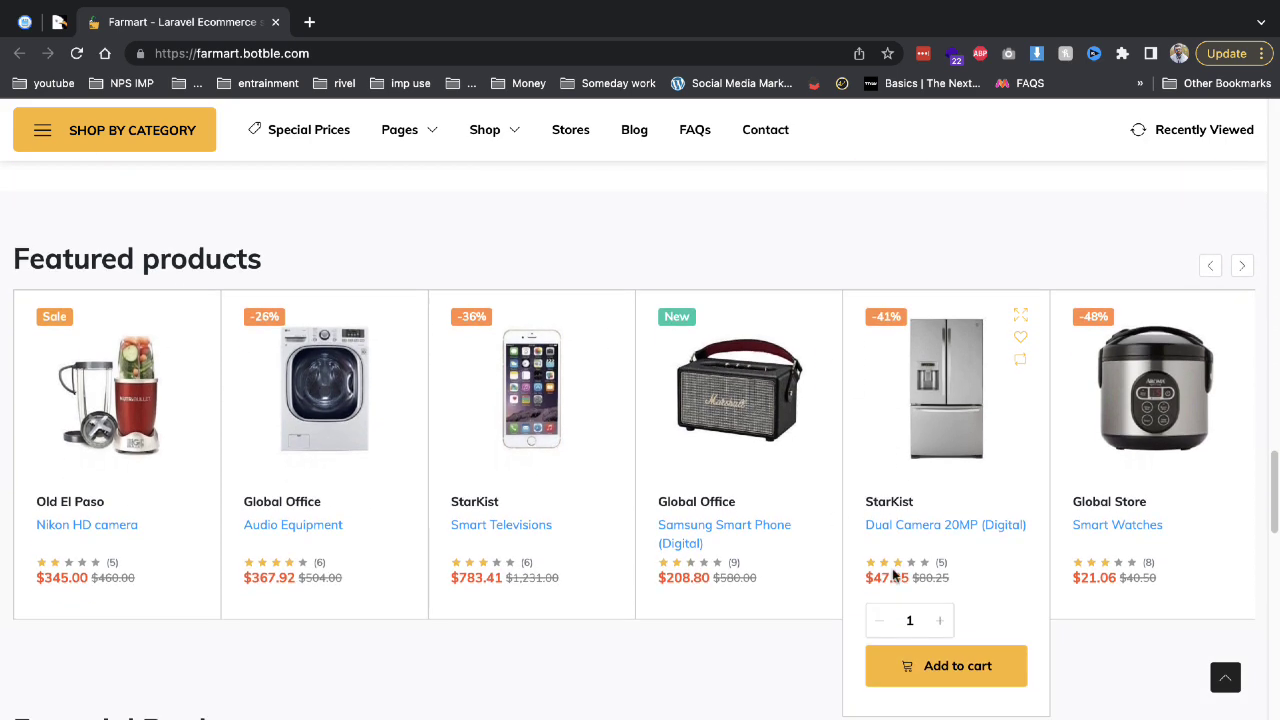
scroll(597, 586, "down", 1)
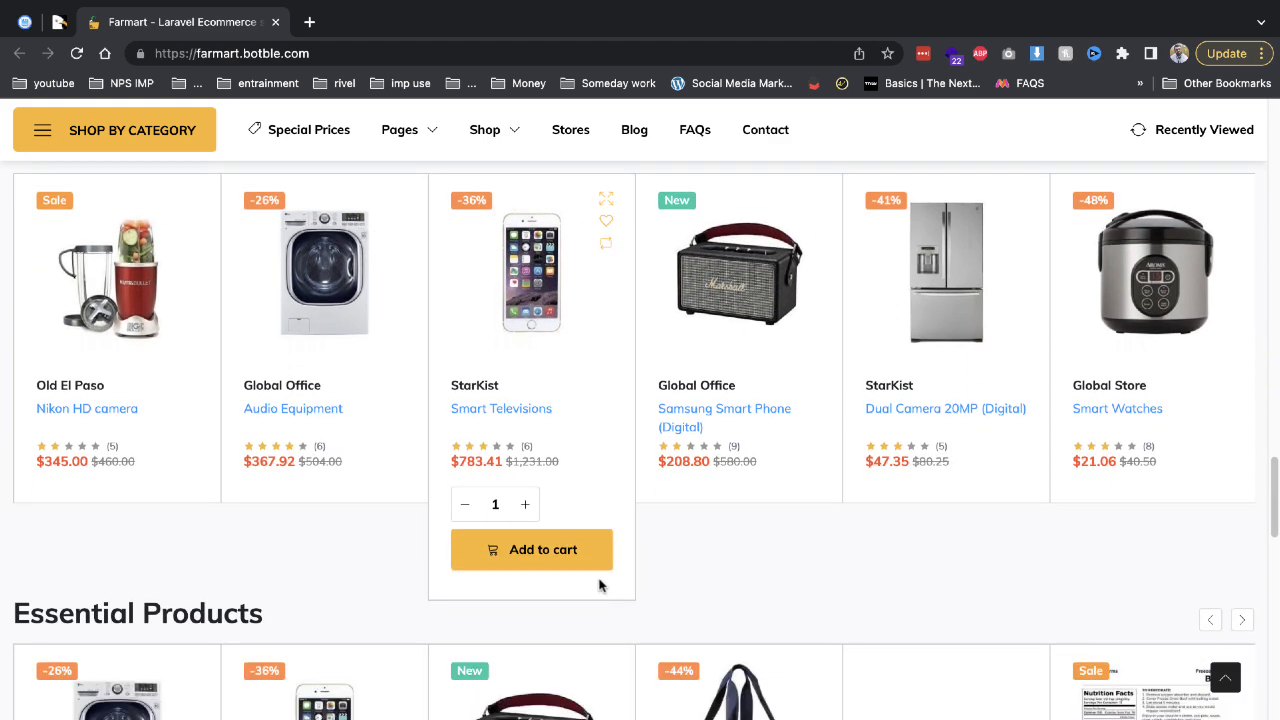
scroll(599, 585, "down", 4)
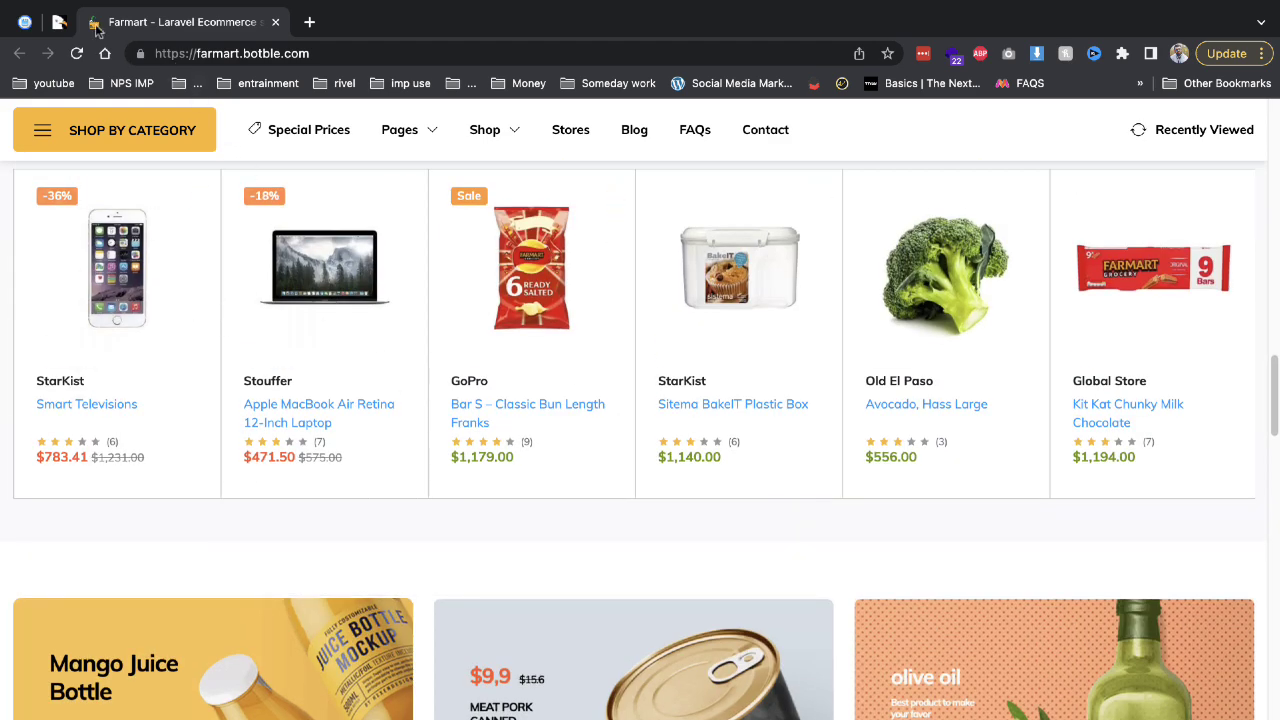
left_click(59, 22)
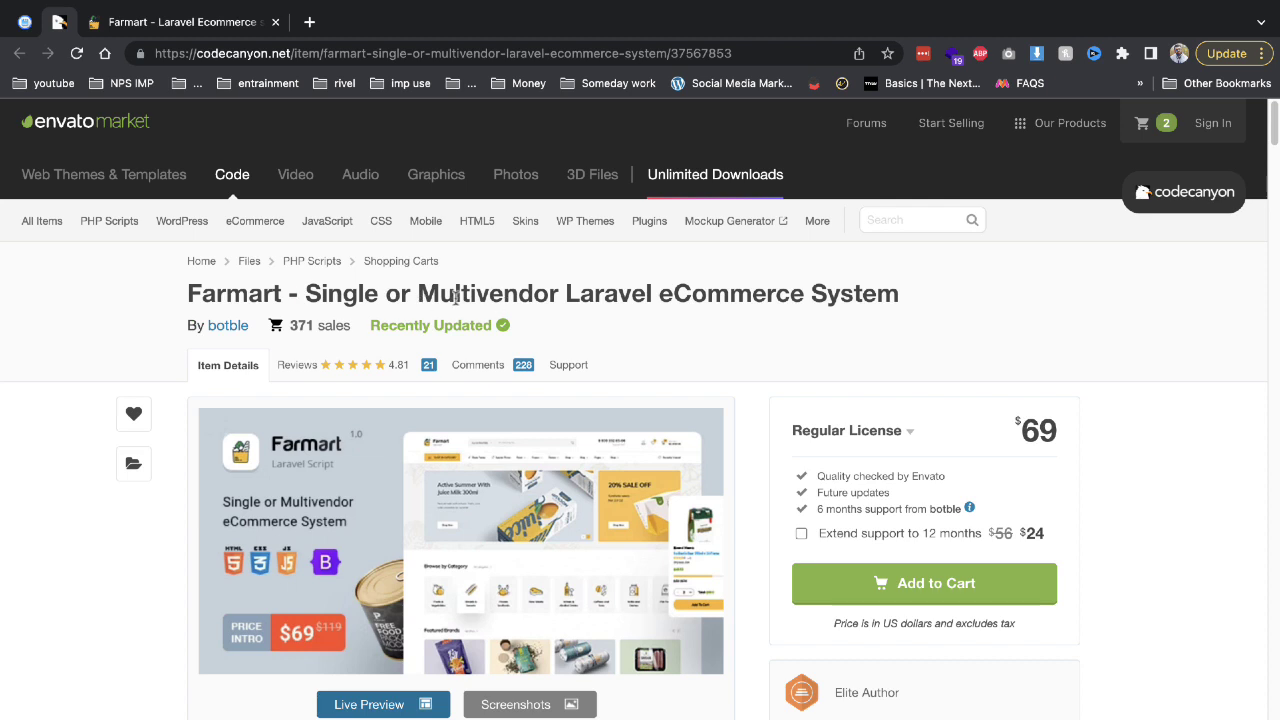
left_click_drag(342, 293, 914, 326)
left_click(814, 349)
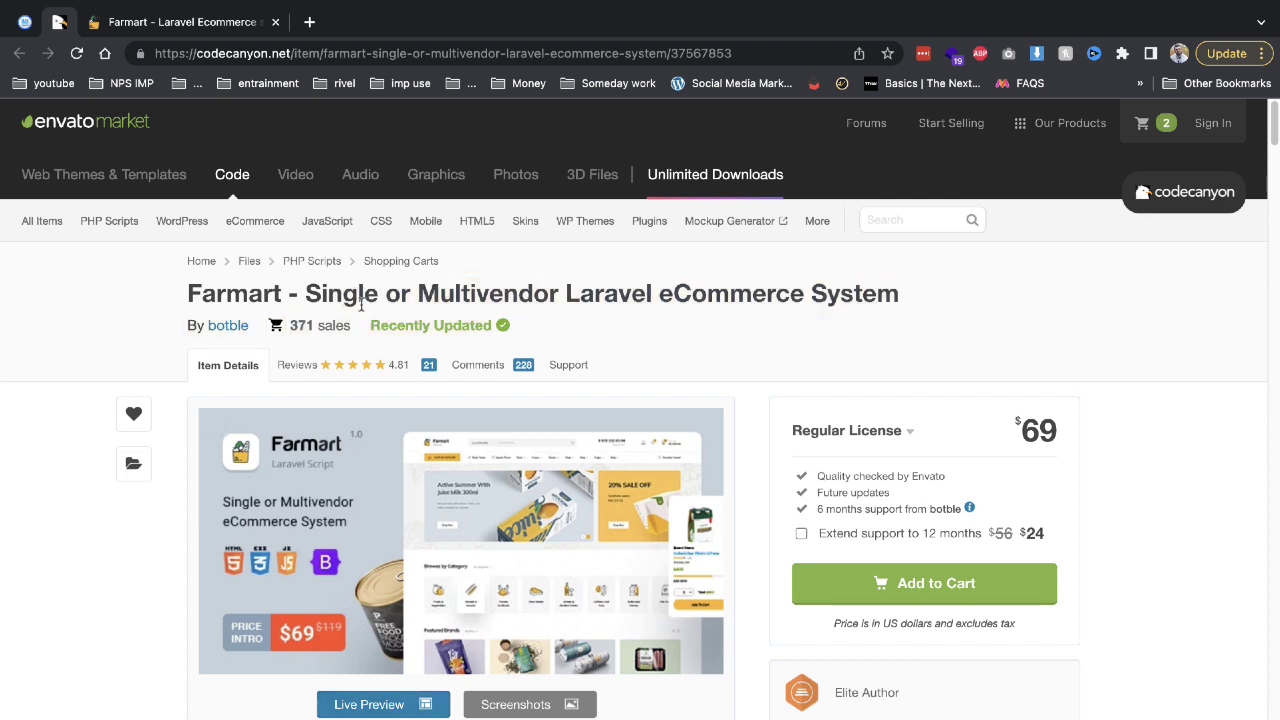
triple_click(490, 293)
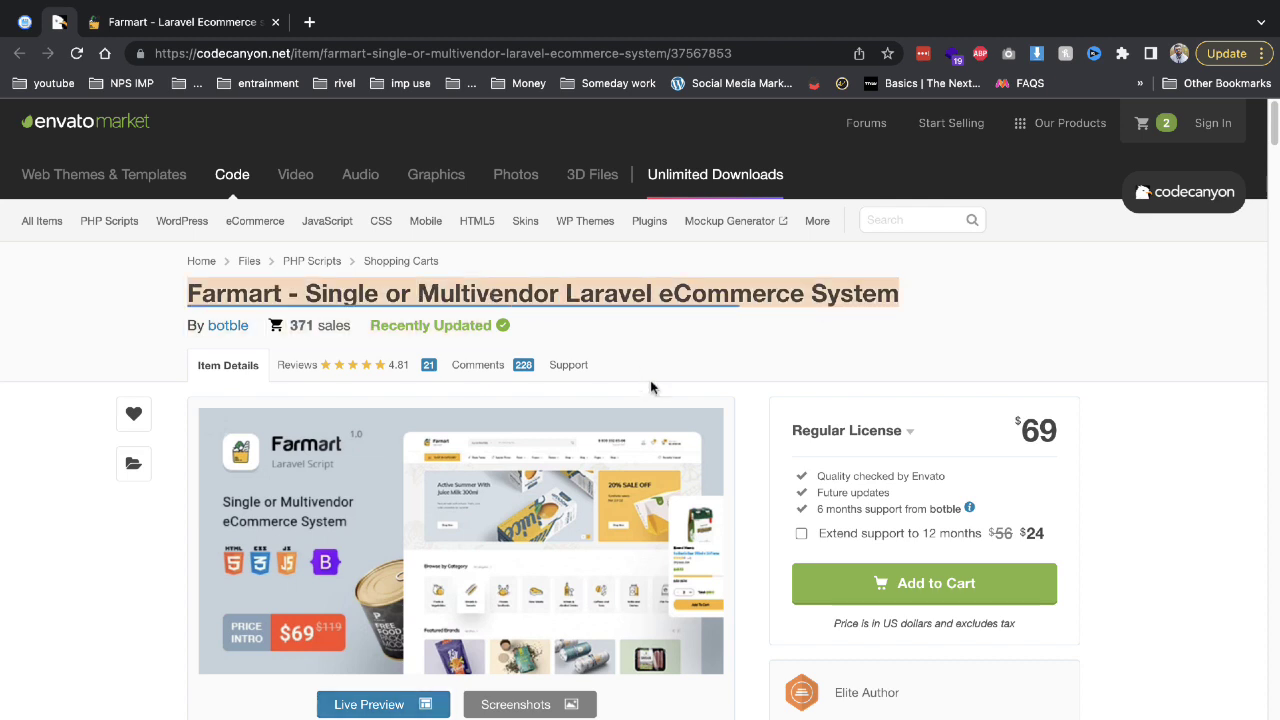
scroll(680, 434, "down", 5)
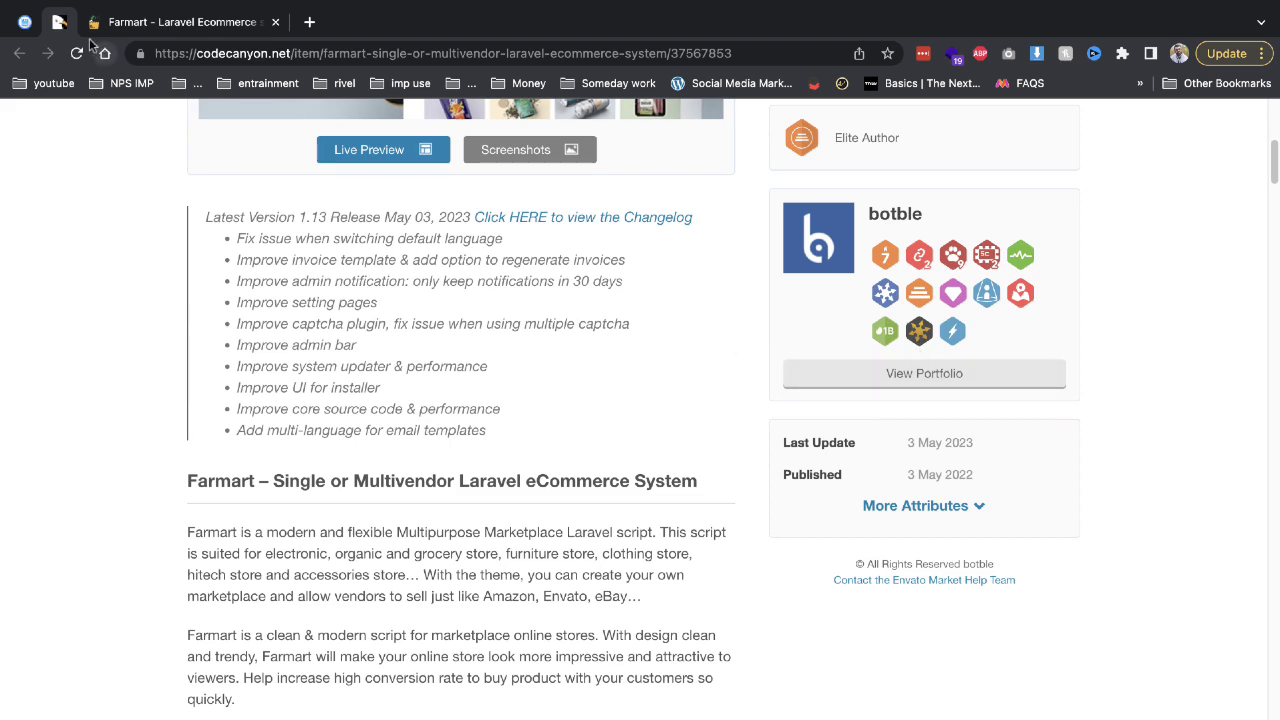
right_click(64, 23)
Close the CodeCanyon tab and pin the Farmart demo tab.
left_click(93, 238)
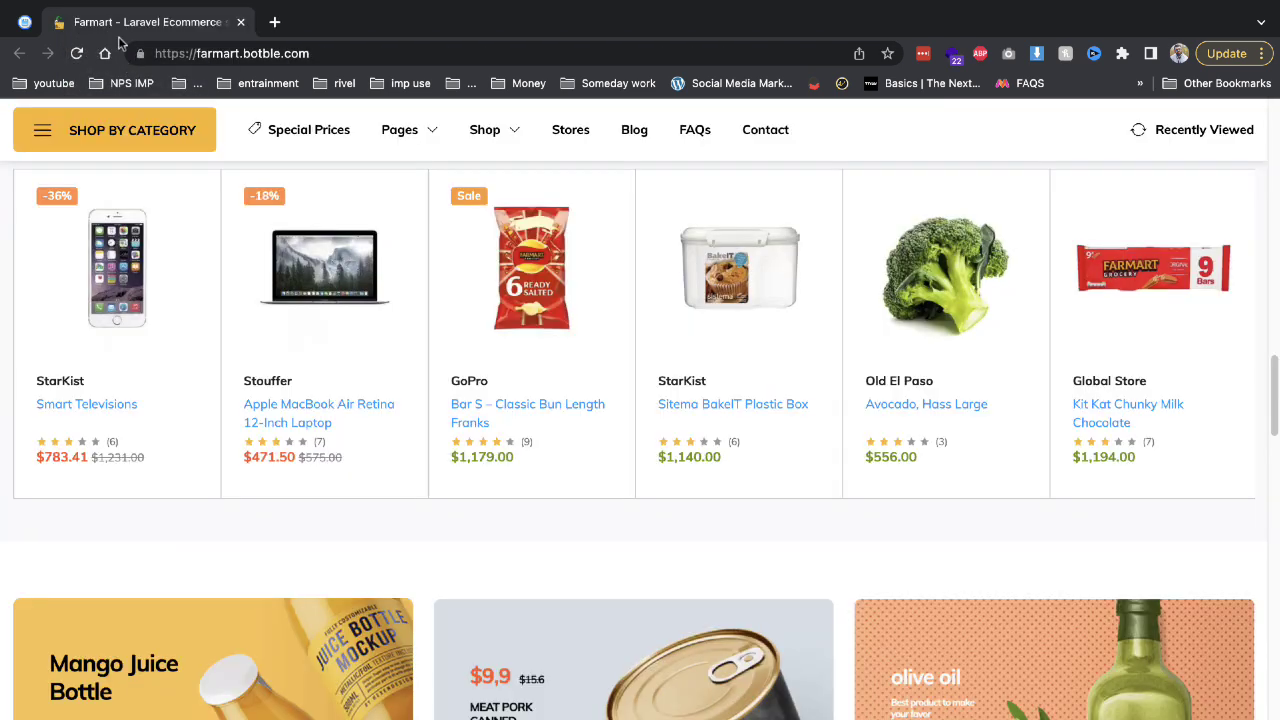
right_click(118, 30)
left_click(130, 203)
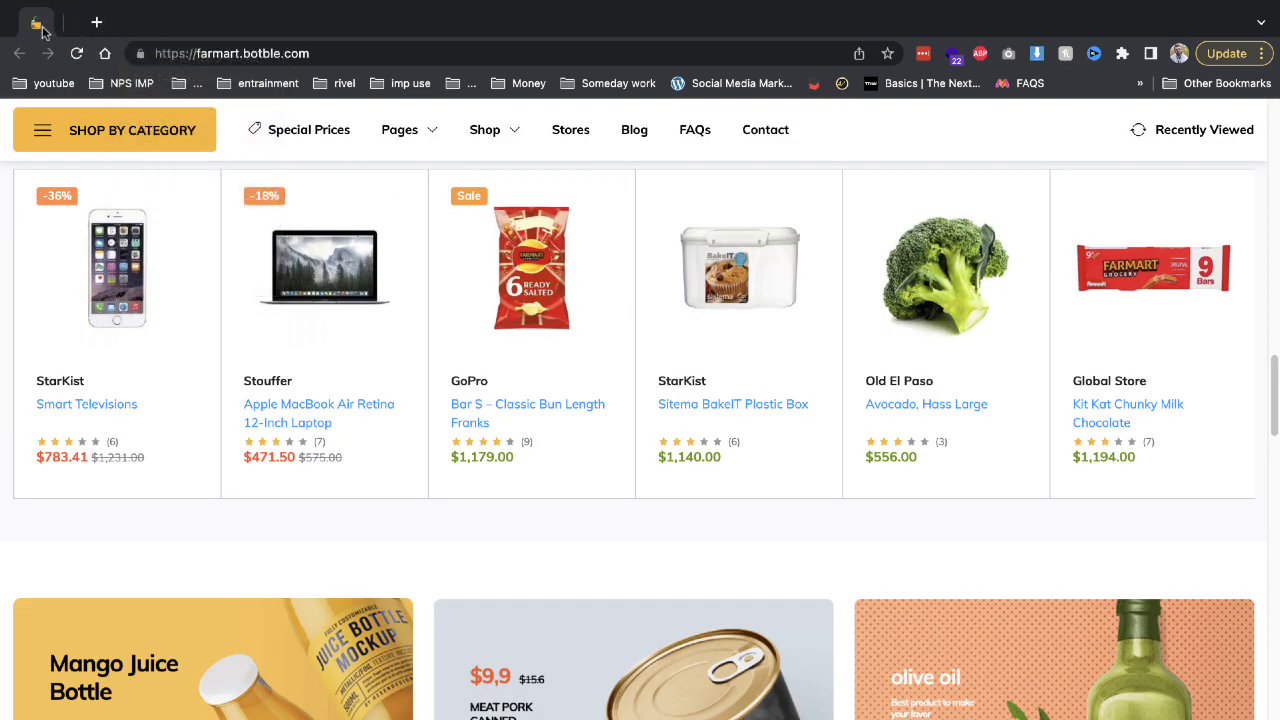
Switch to the file browser showing the empty public_html/demo2 folder.
scroll(357, 394, "up", 6)
scroll(1006, 357, "up", 8)
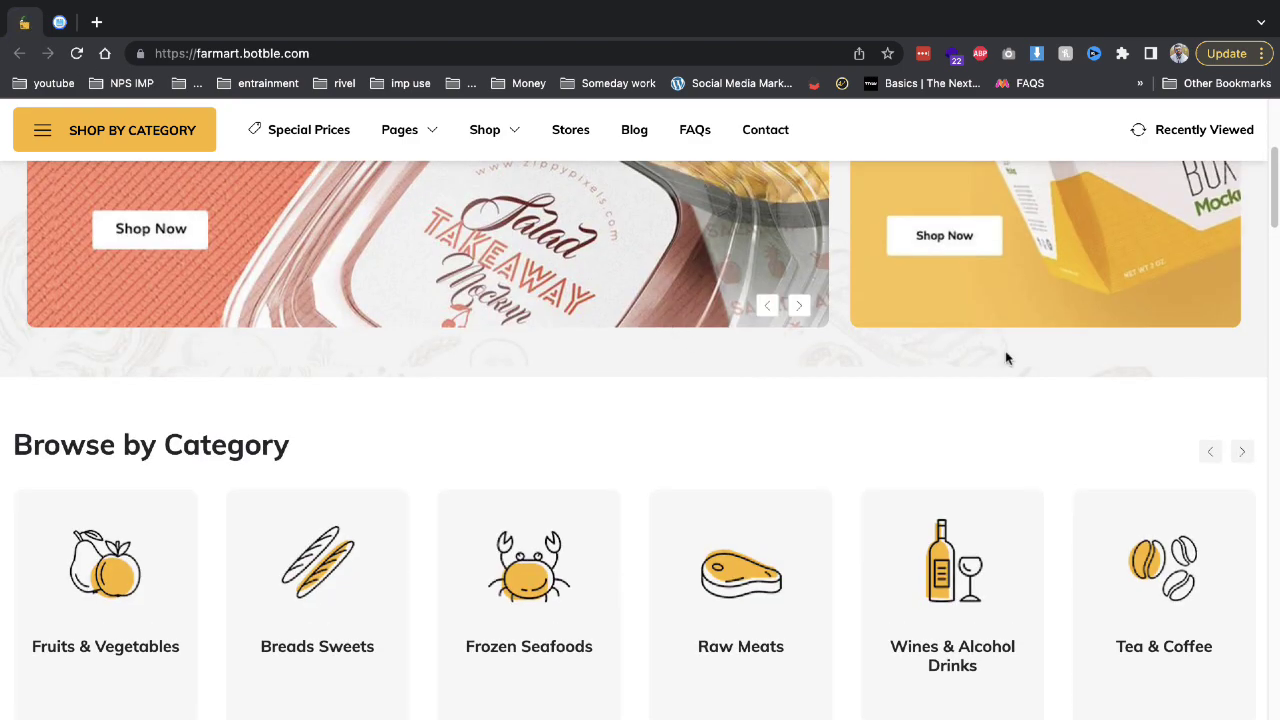
scroll(540, 290, "up", 4)
left_click(60, 22)
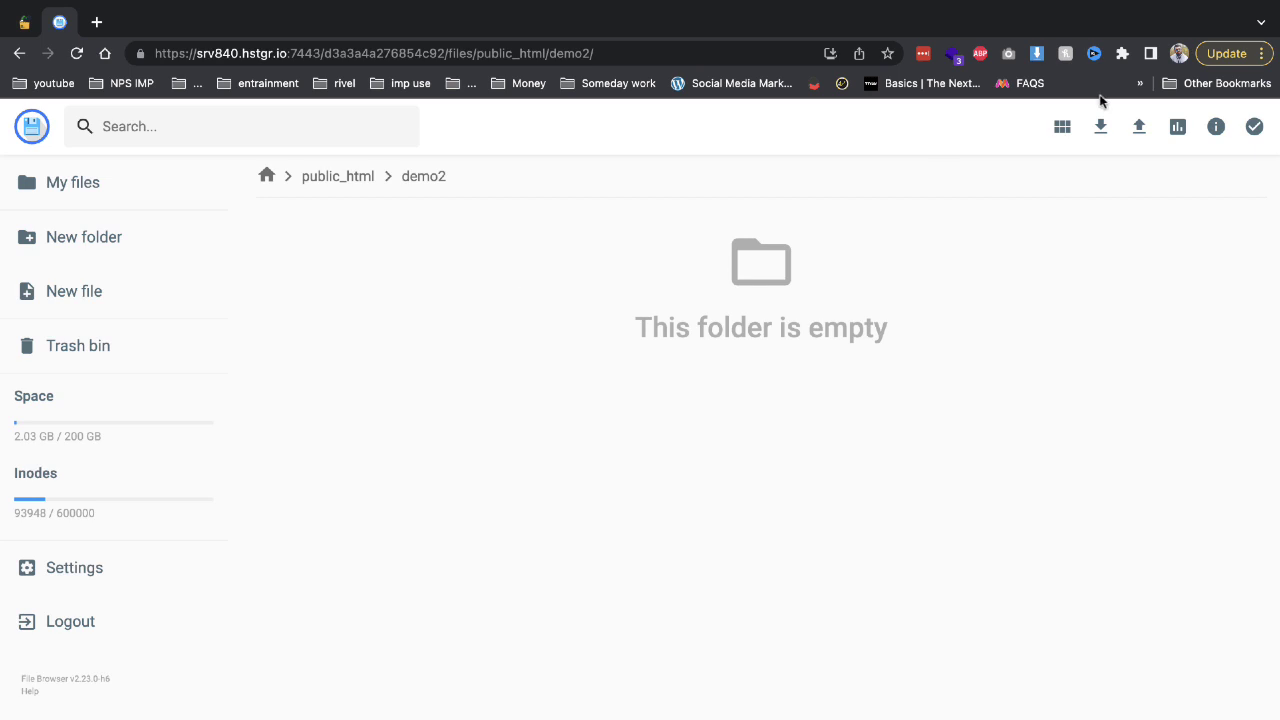
Upload main.zip from the Desktop into the public_html/demo2 folder.
left_click(1137, 128)
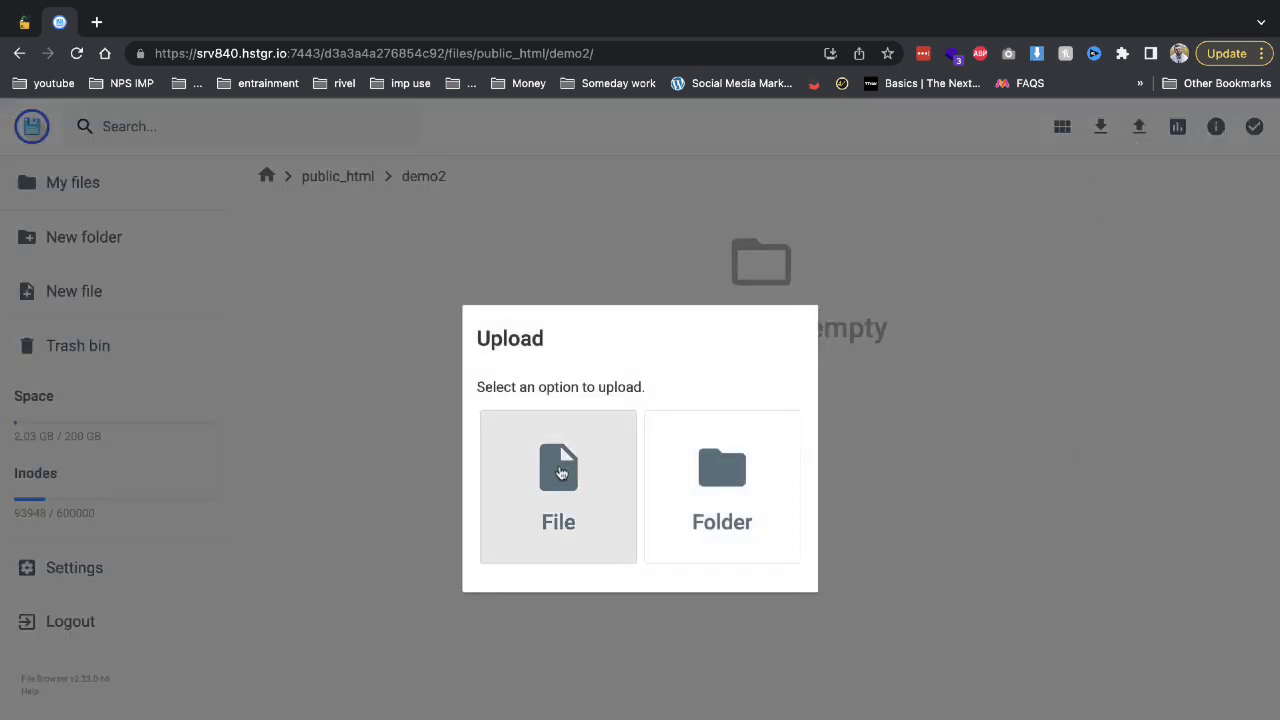
left_click(561, 472)
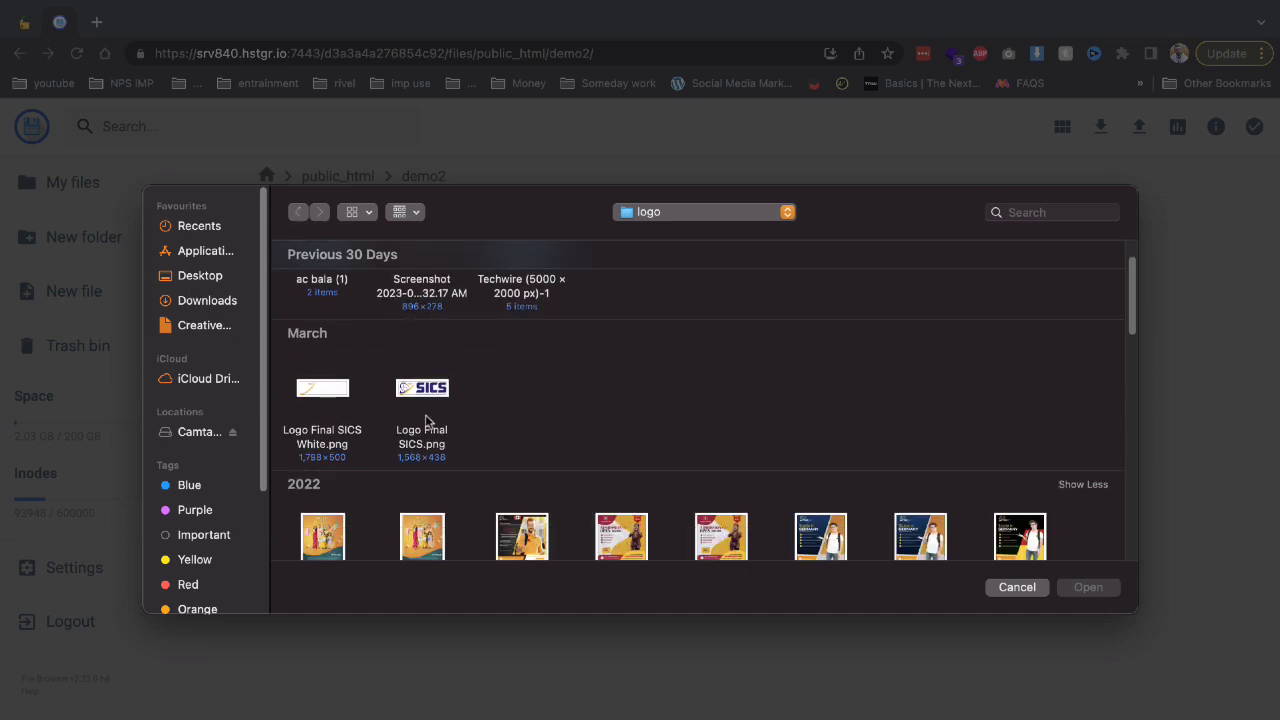
left_click(192, 276)
scroll(369, 399, "down", 2)
scroll(369, 399, "down", 1)
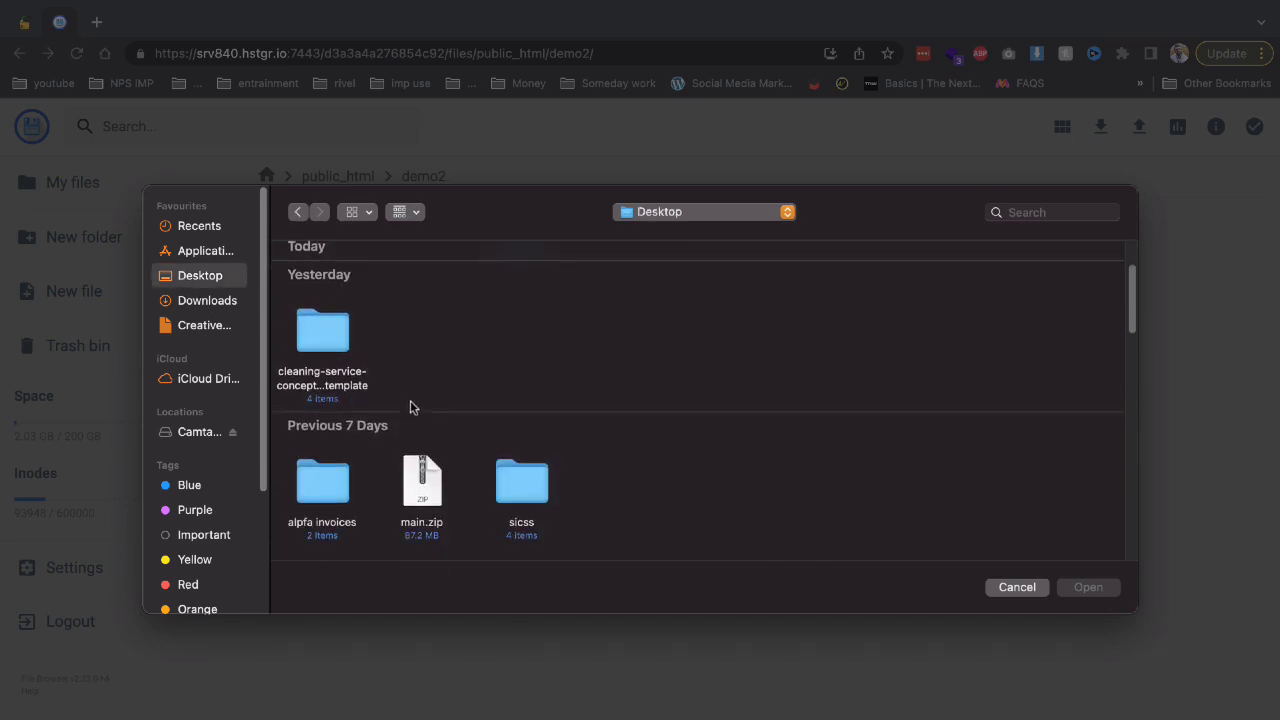
double_click(440, 490)
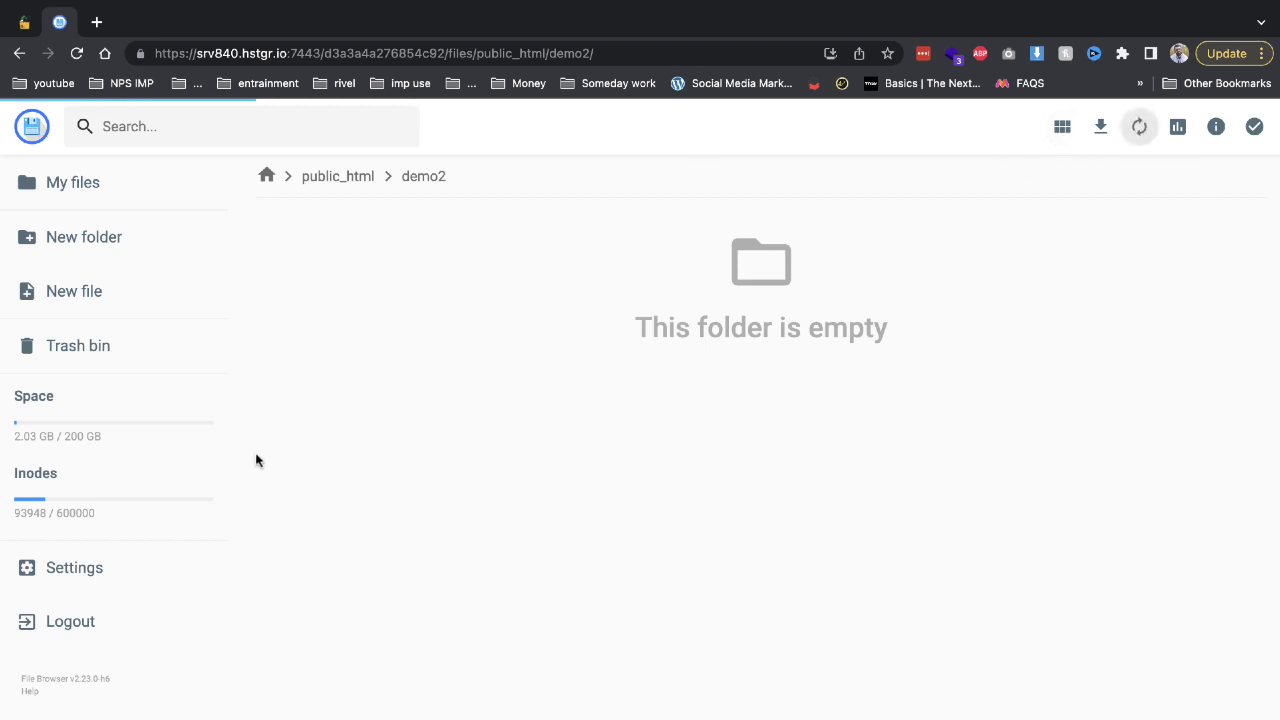
right_click(129, 582)
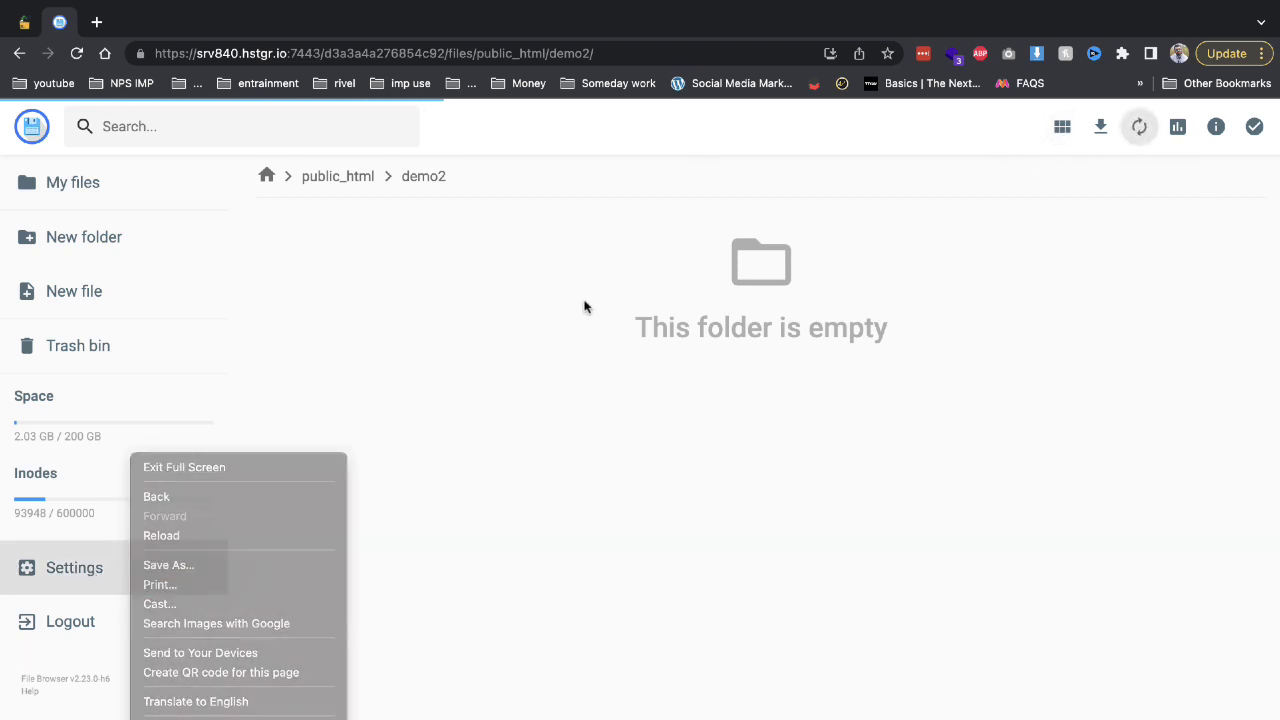
left_click(418, 248)
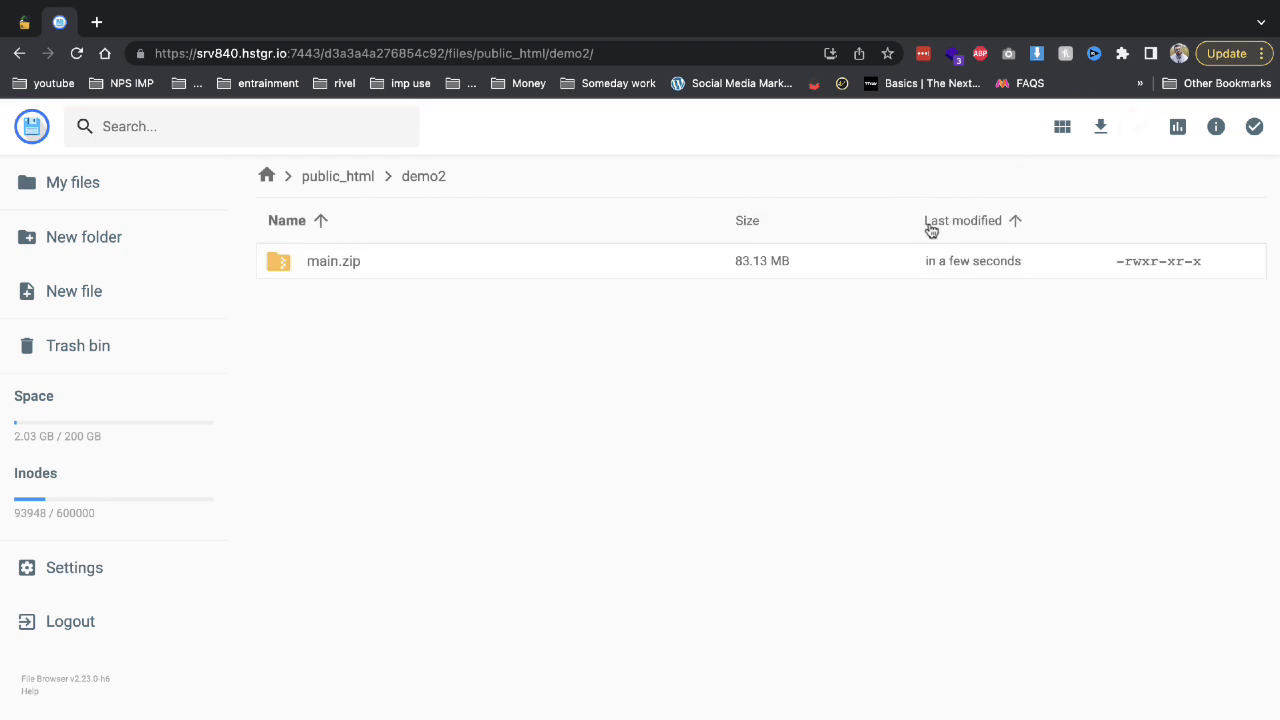
Extract main.zip into a folder named demo.
right_click(367, 271)
left_click(420, 510)
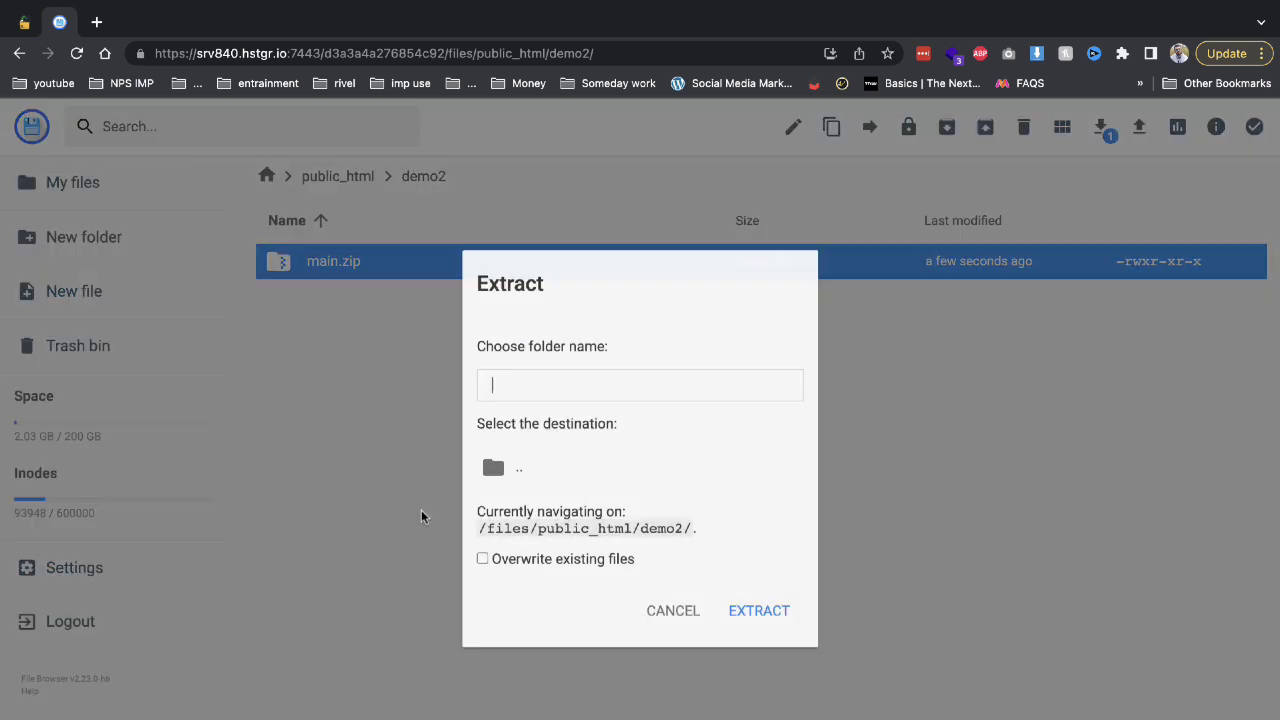
type("demo")
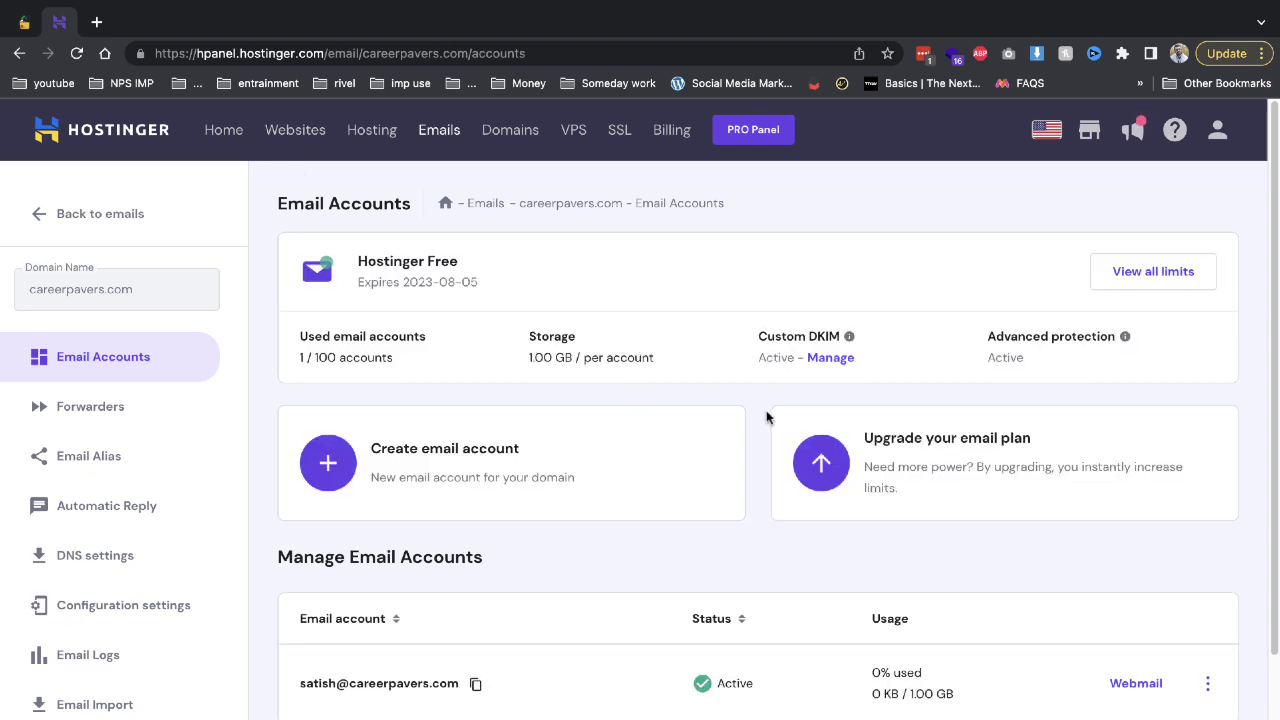
Open MySQL database management for careerpavers.com in hPanel.
left_click(295, 140)
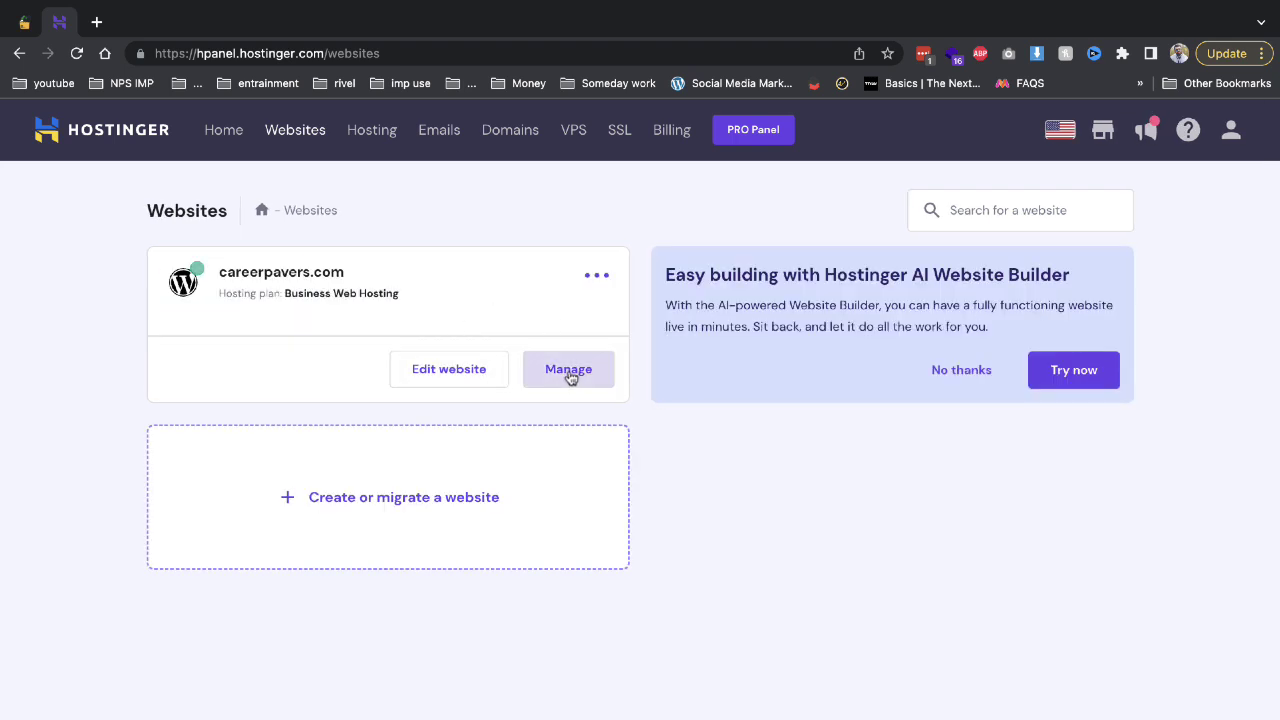
left_click(568, 370)
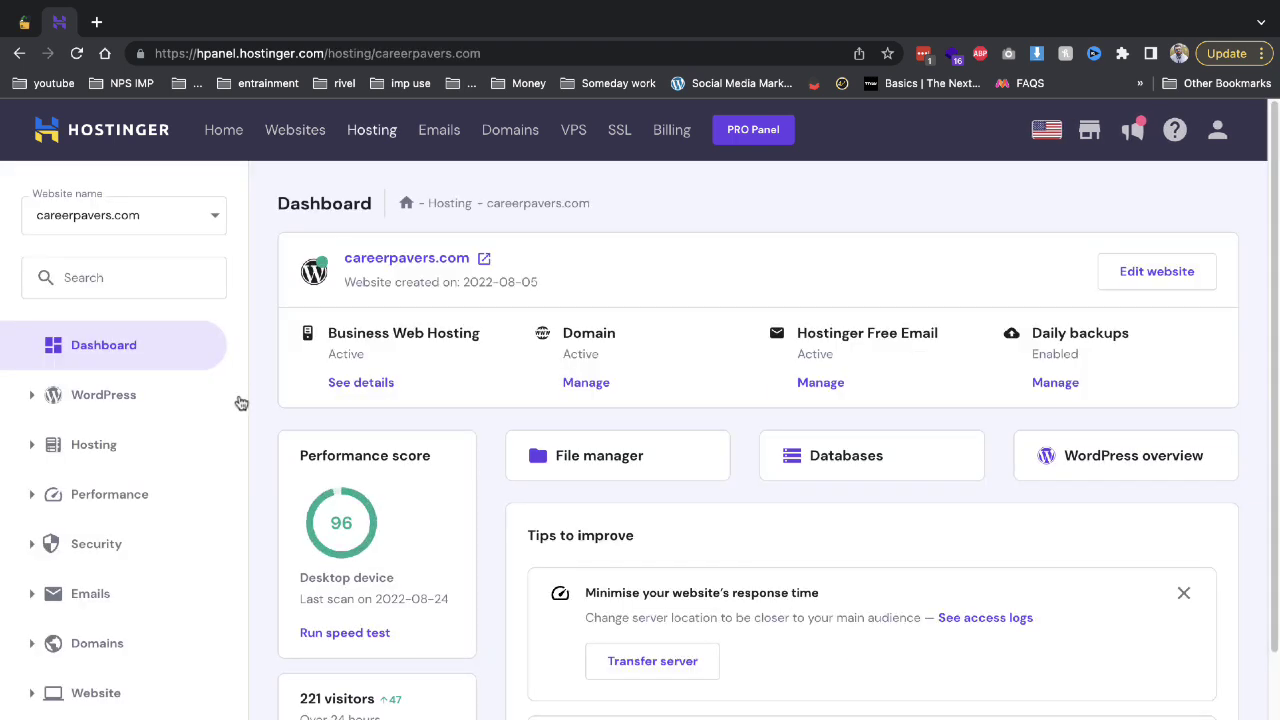
scroll(241, 403, "down", 3)
left_click(140, 660)
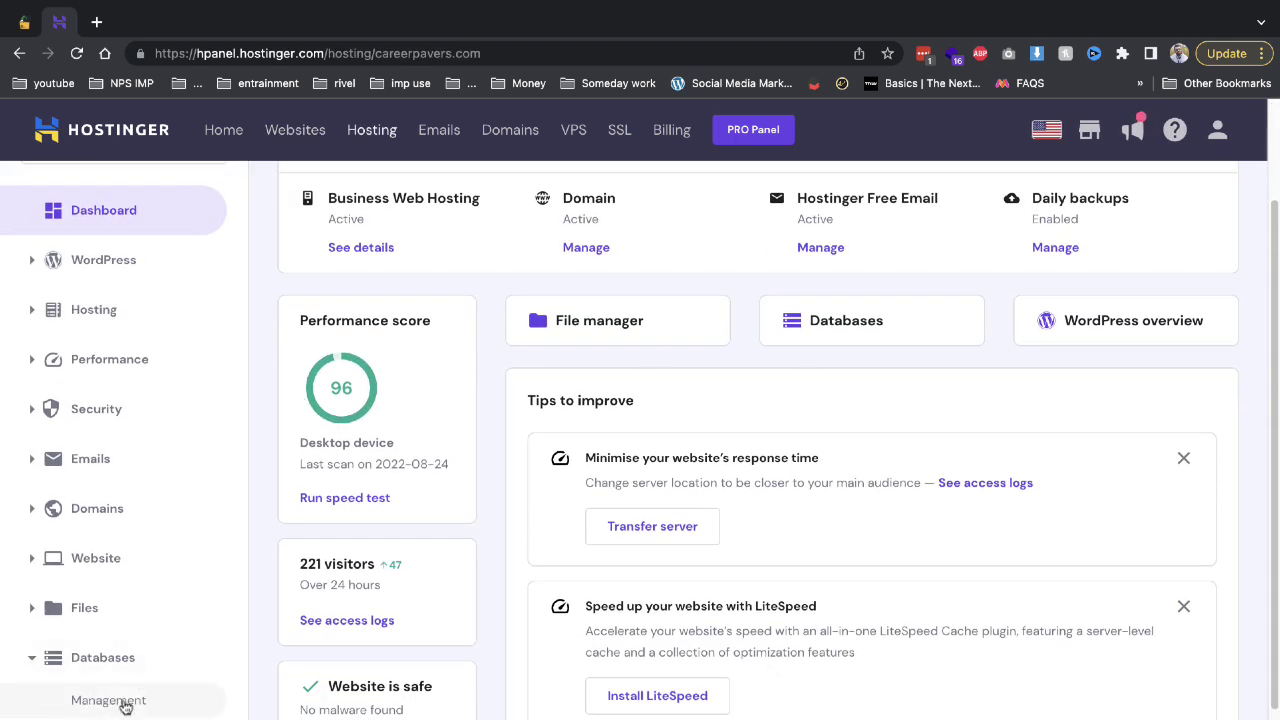
left_click(118, 702)
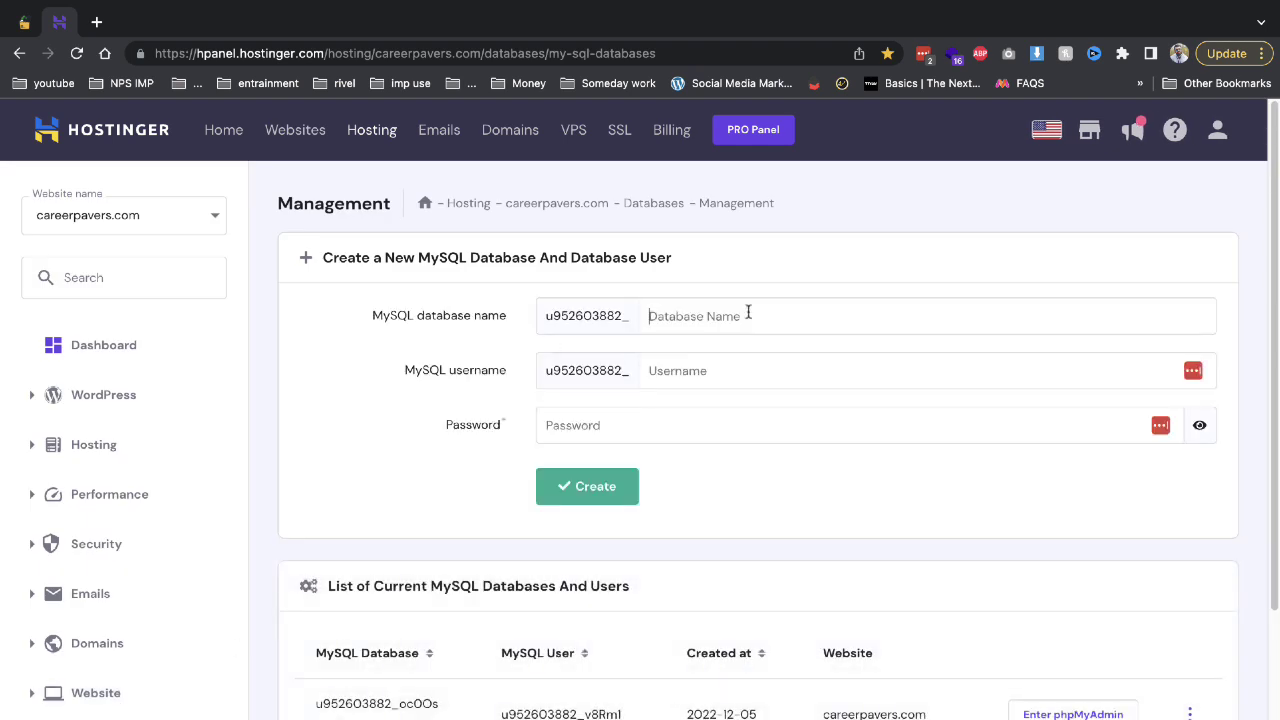
Create a MySQL database and user both named demo2, with a password.
left_click(748, 315)
type("demo2")
key("Tab")
type("demo2")
key("Tab")
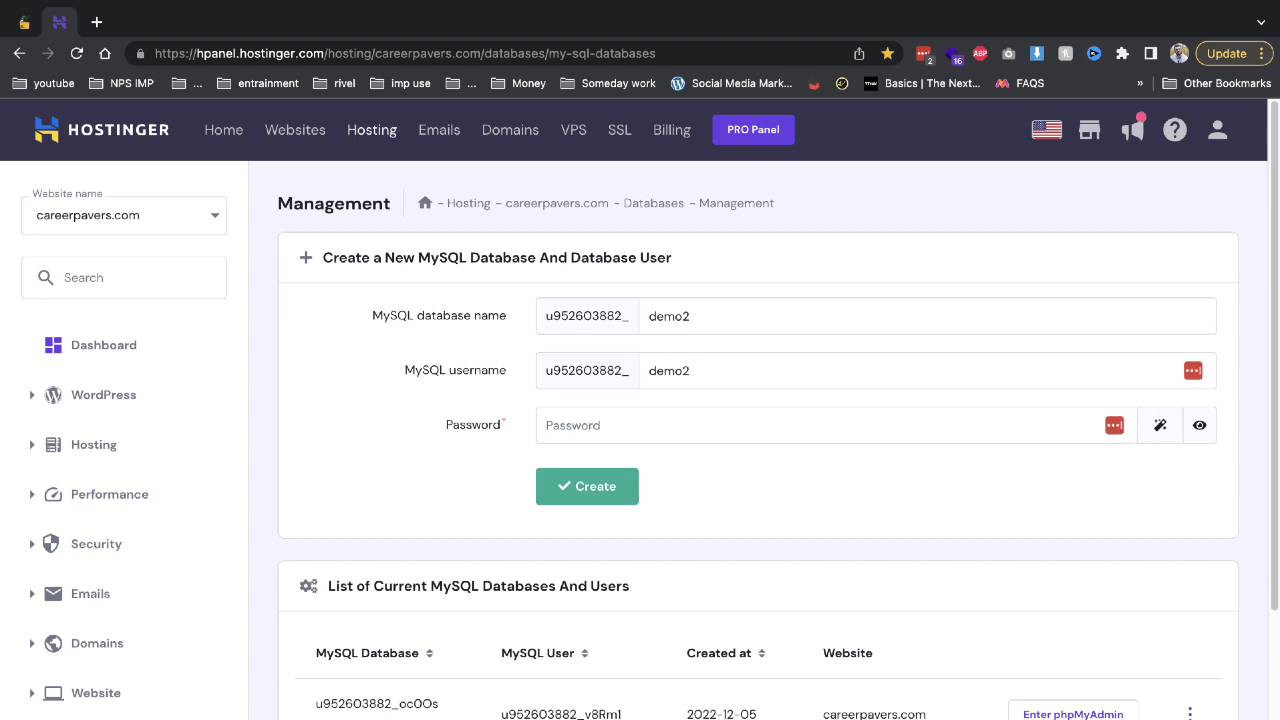
type("dem")
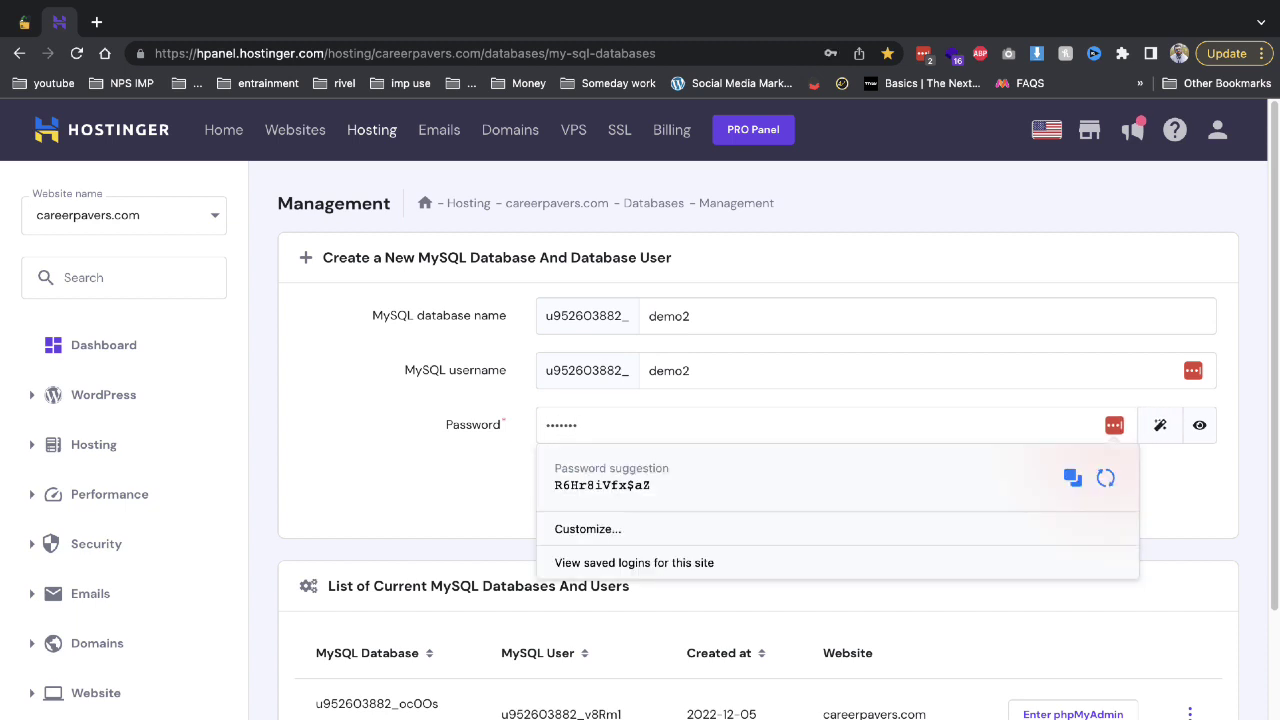
key("Return")
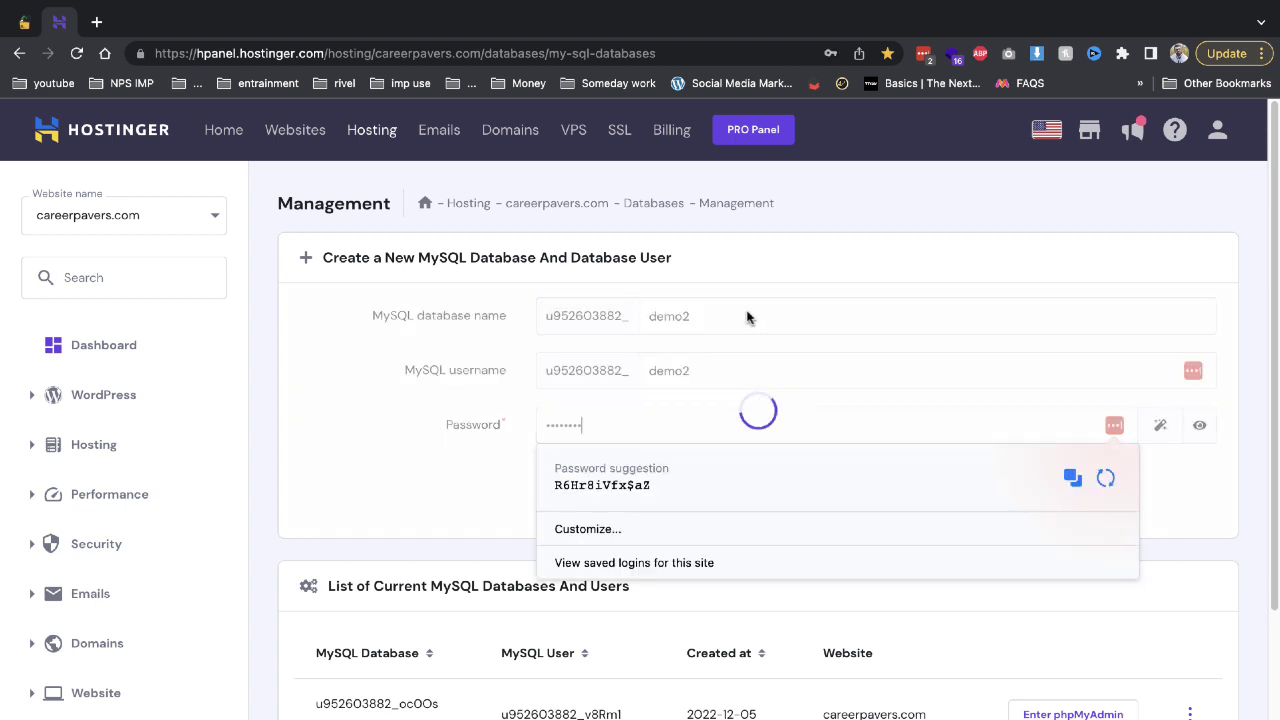
left_click(97, 22)
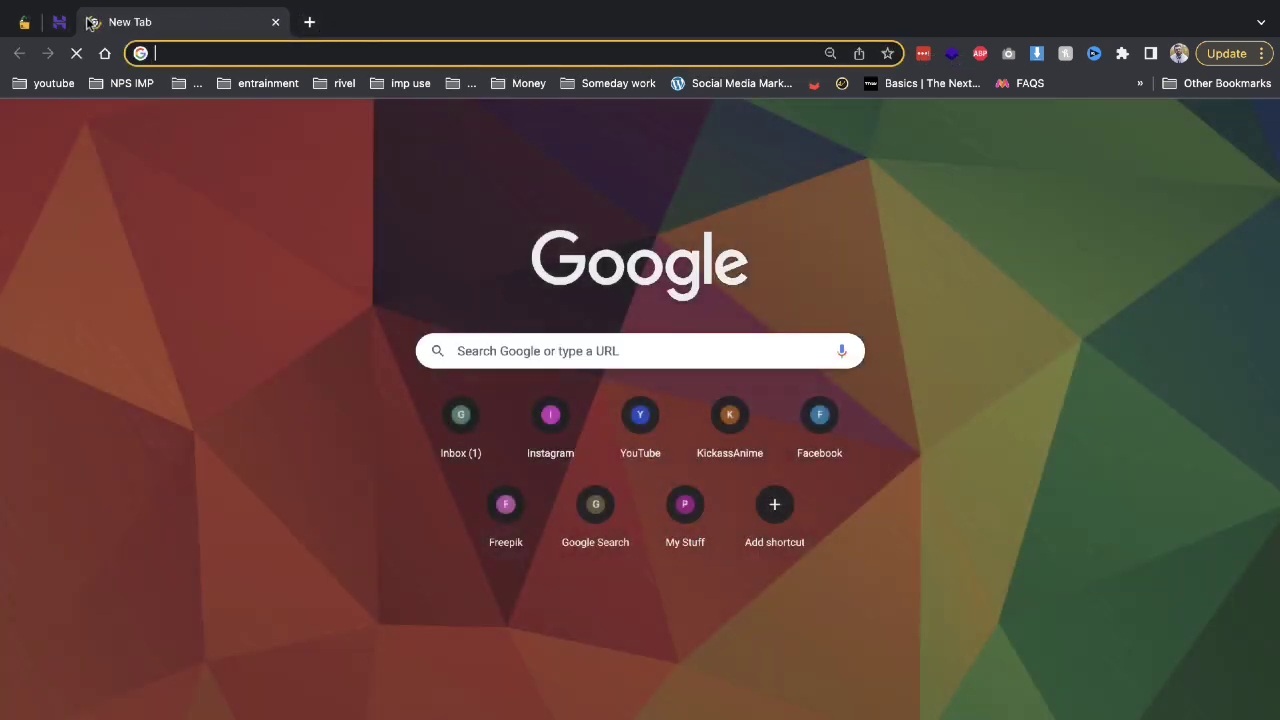
Load demo2.careerpavers.com and continue past the installer's Welcome step.
type("demo2.careerpavers.com")
key("Return")
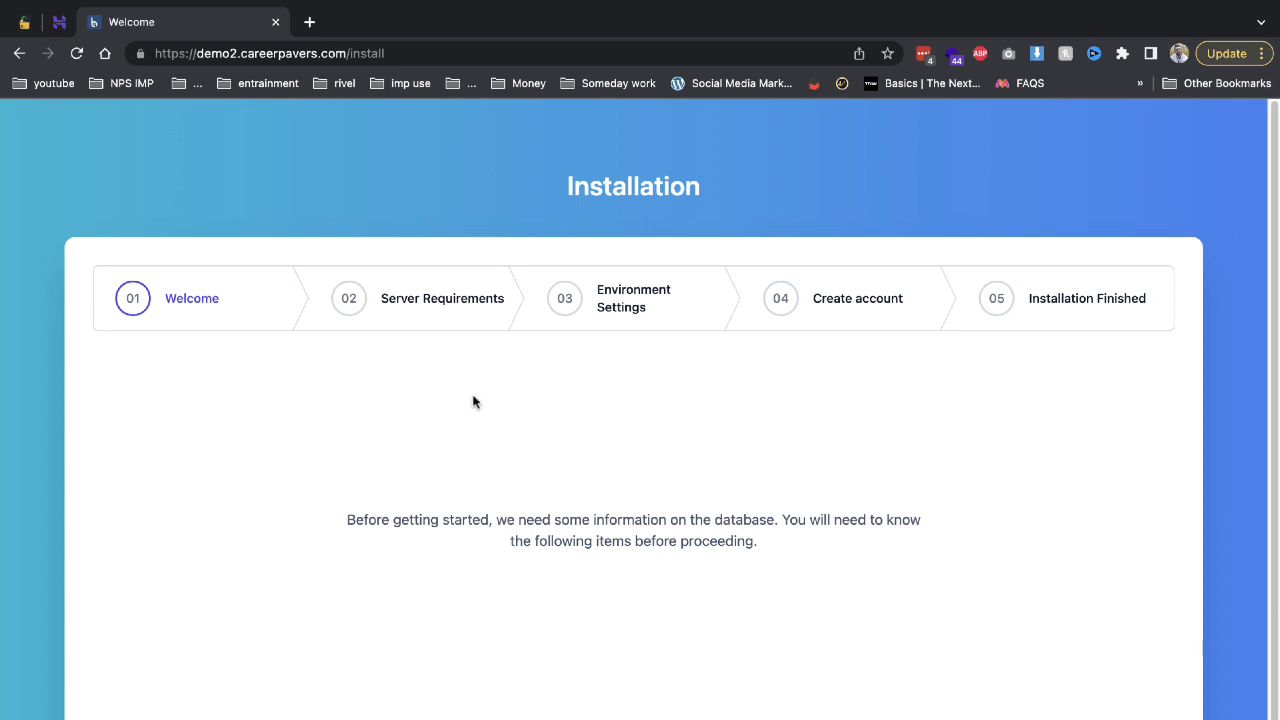
left_click(636, 712)
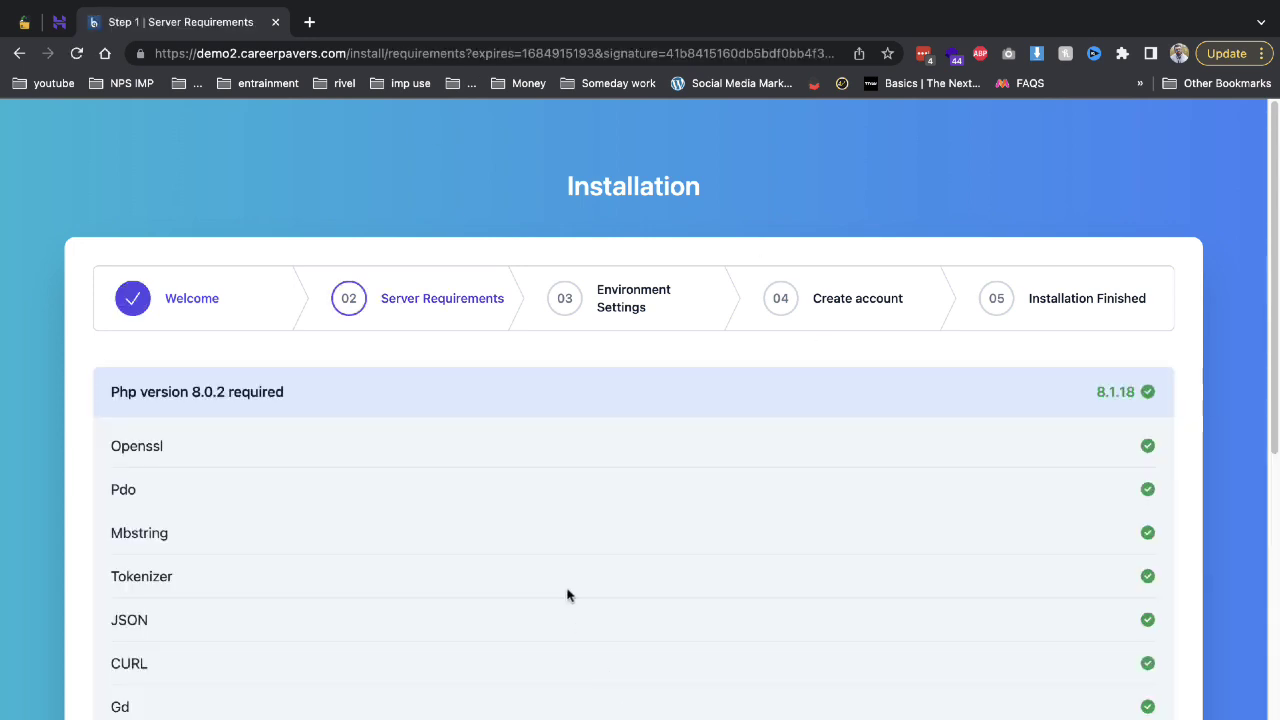
scroll(566, 594, "down", 6)
Copy the database name from hPanel and advance to Environment Settings.
left_click(59, 22)
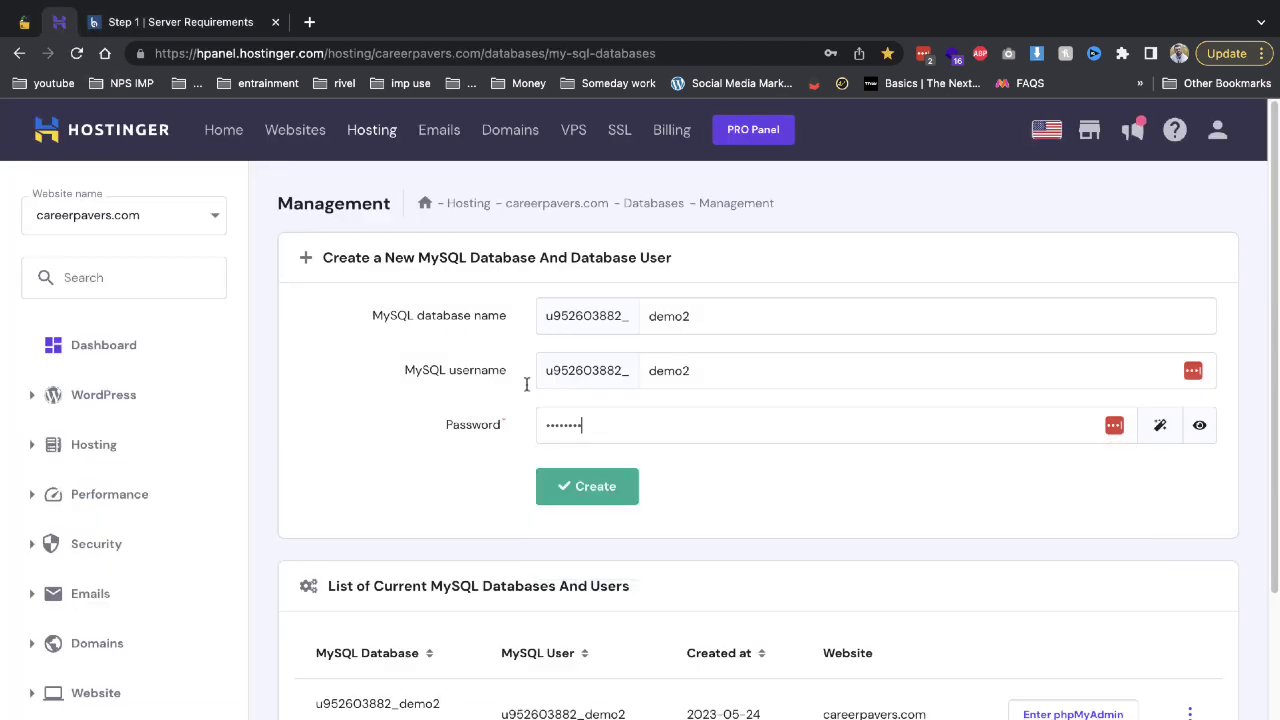
double_click(390, 704)
key("ctrl+c")
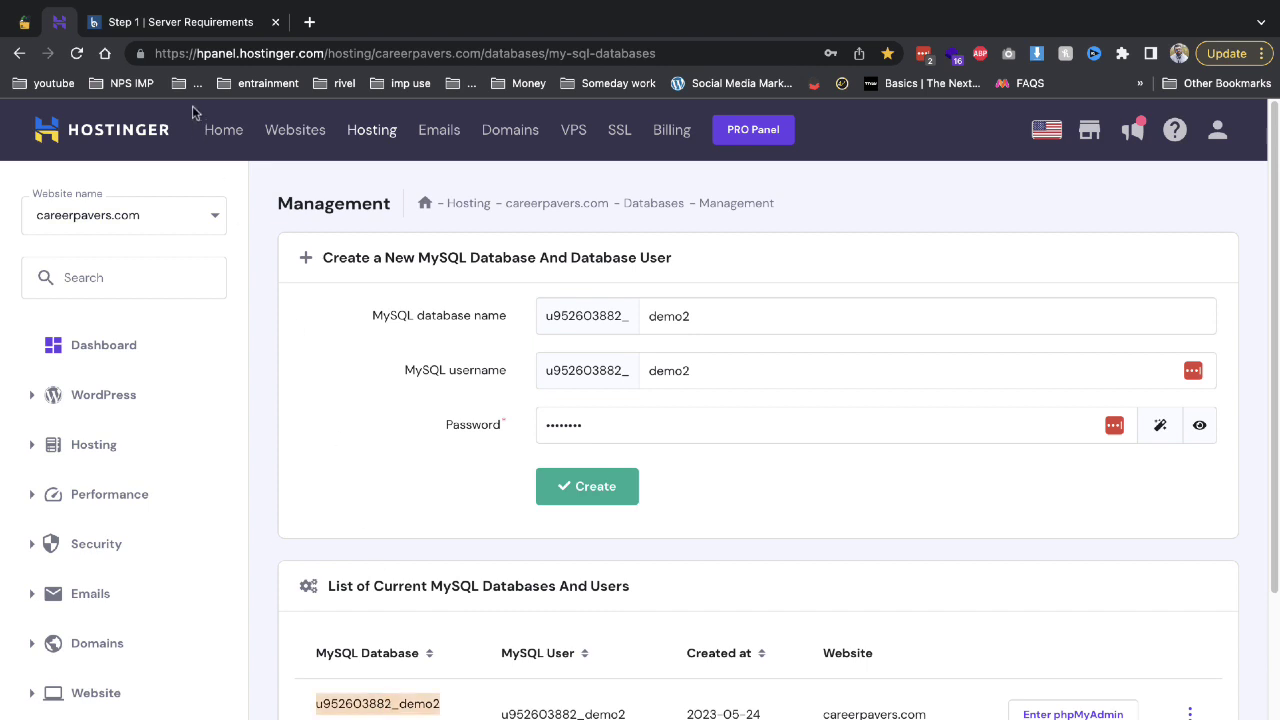
left_click(190, 28)
left_click(612, 712)
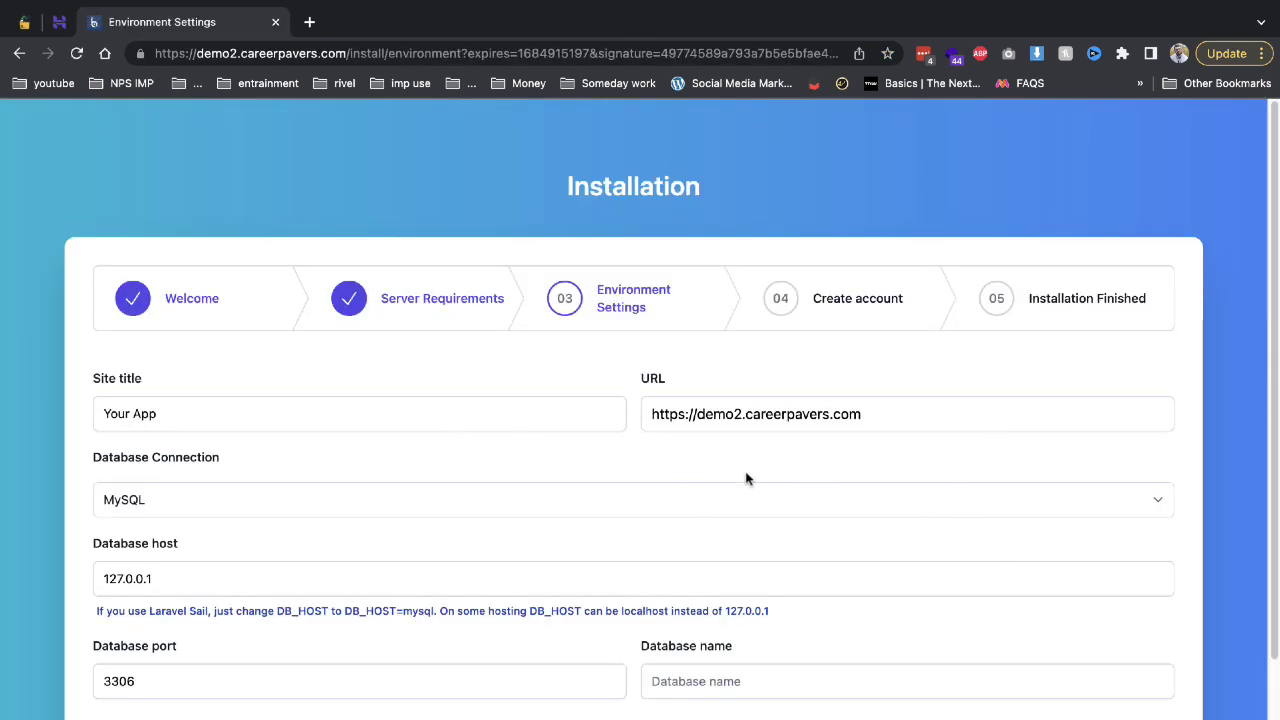
Set the database host to localhost and keep MySQL as the connection.
left_click(469, 306)
scroll(847, 527, "down", 1)
scroll(337, 523, "down", 6)
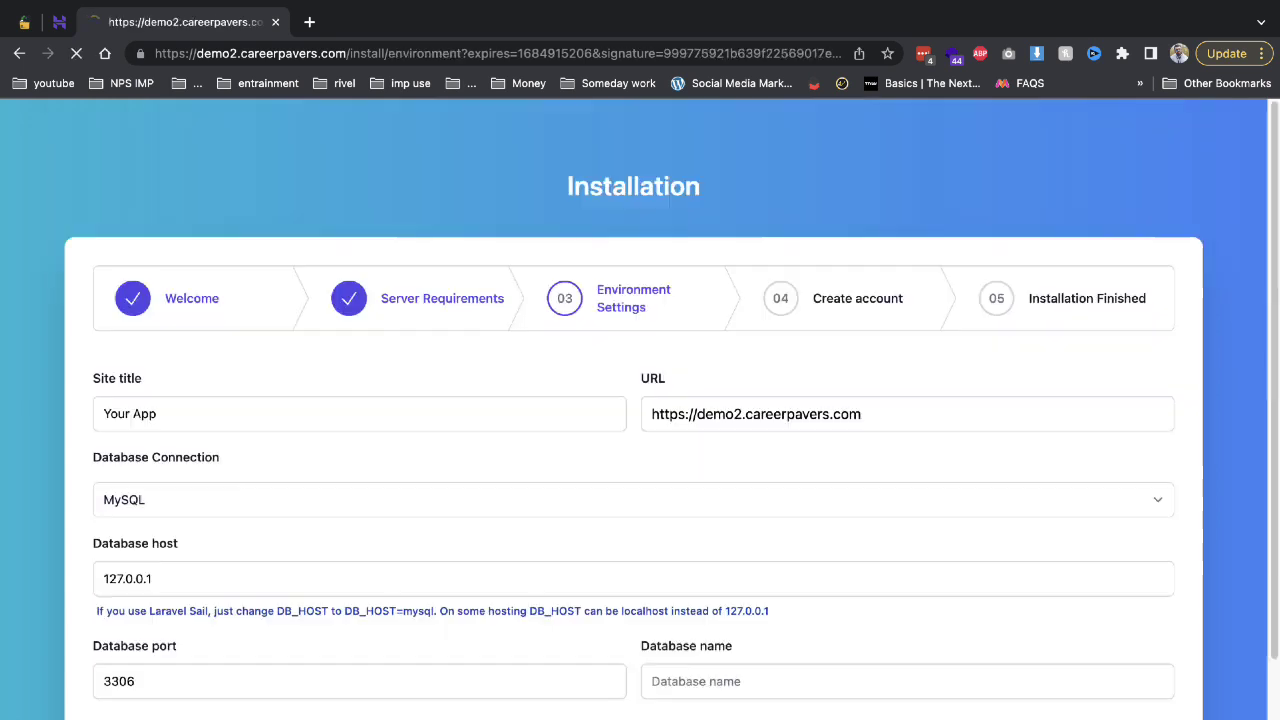
triple_click(160, 583)
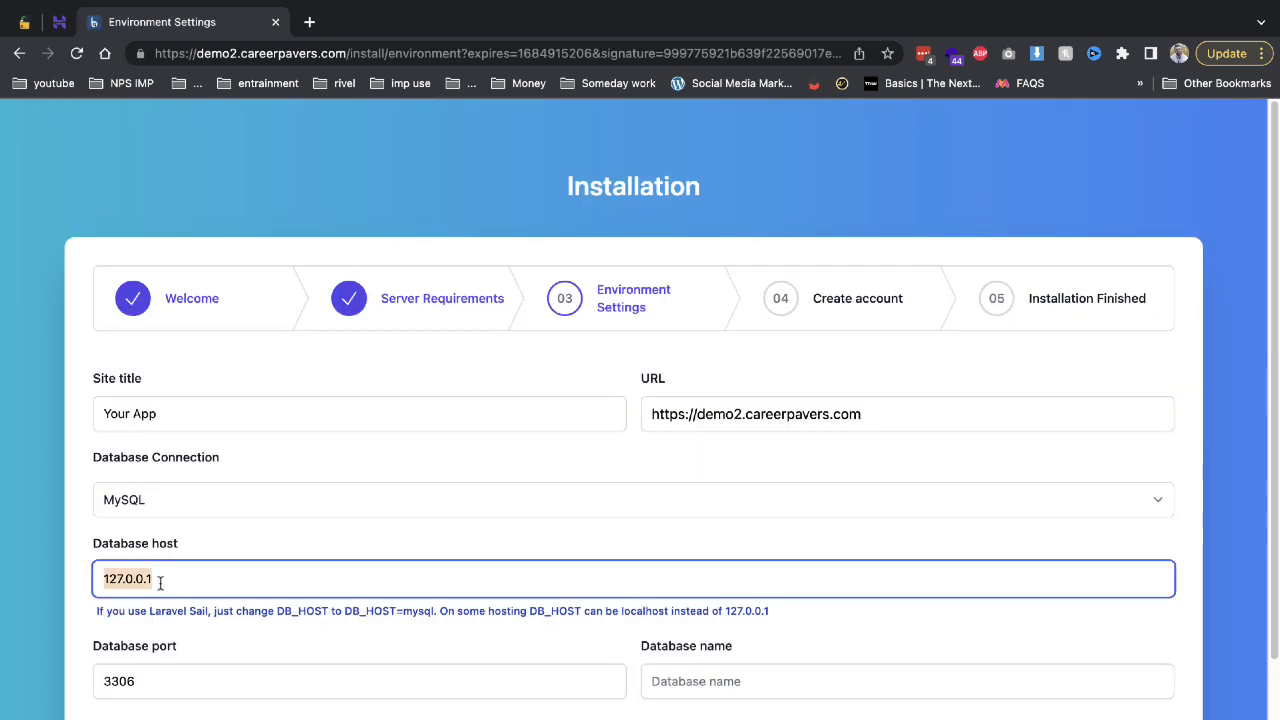
type("localhost")
left_click(230, 634)
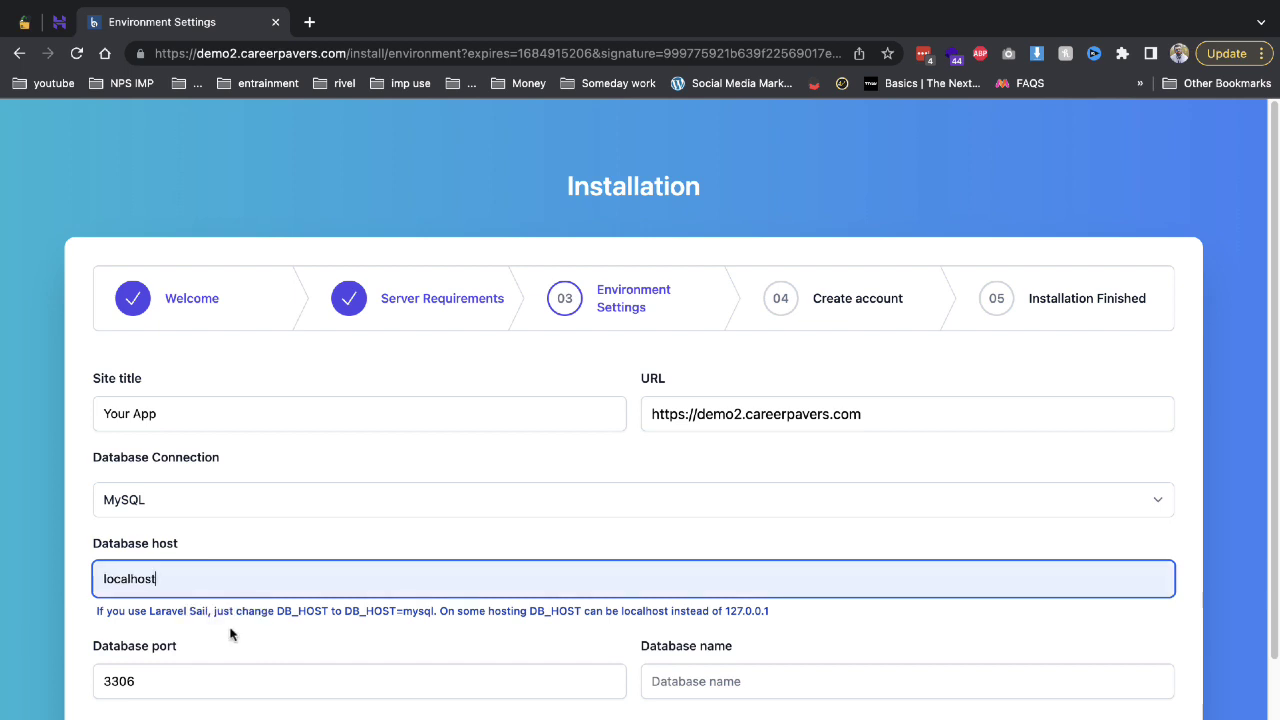
left_click(245, 502)
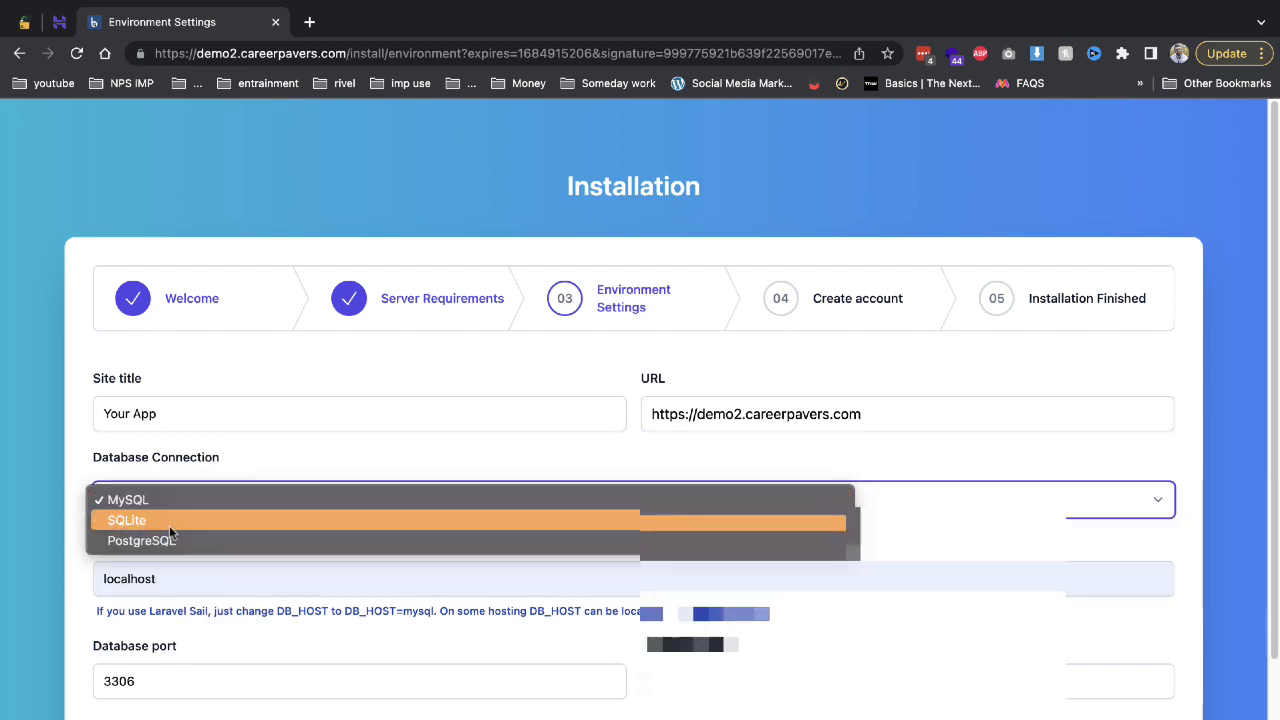
left_click(247, 432)
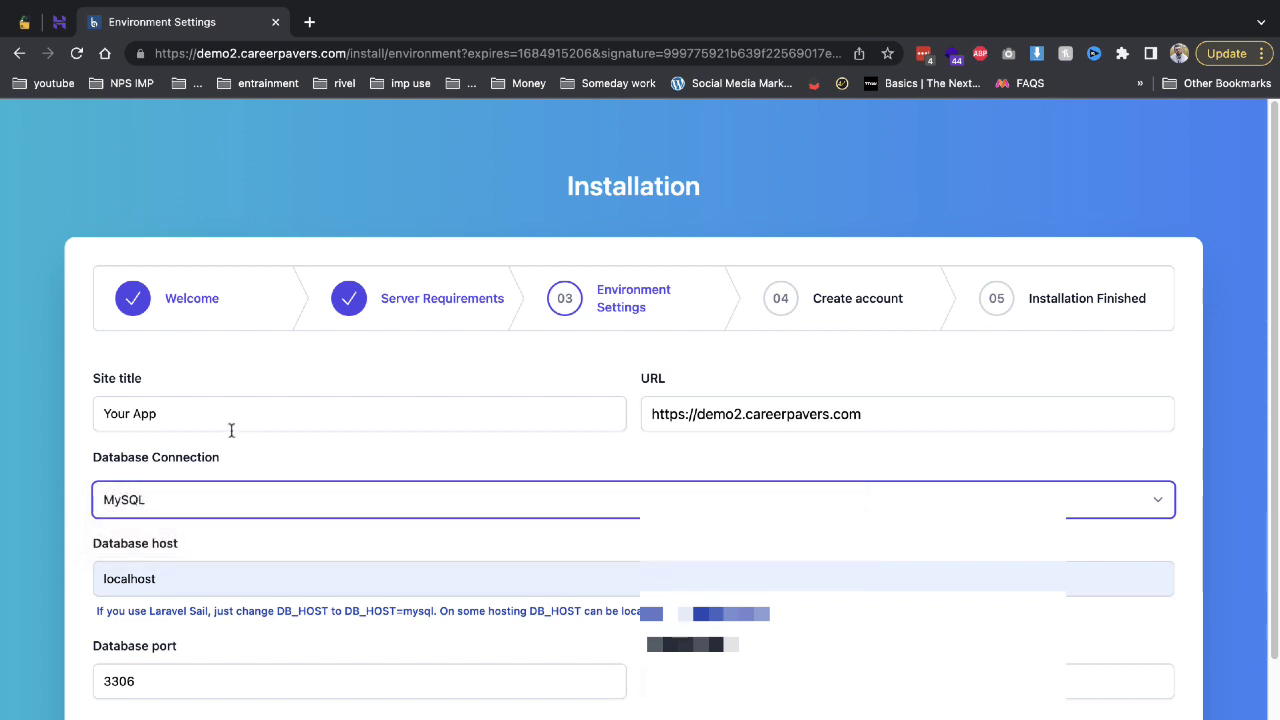
Paste the database name and username, enter the password, and run the installation.
triple_click(223, 420)
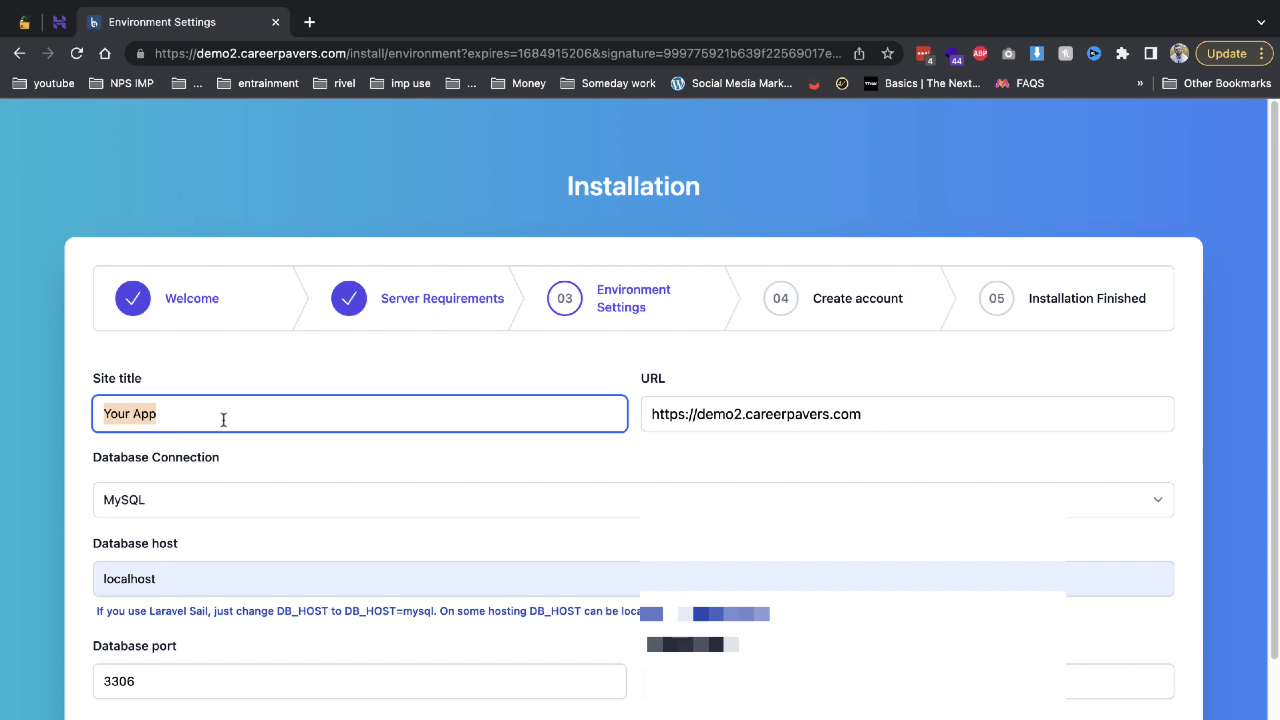
scroll(268, 530, "down", 3)
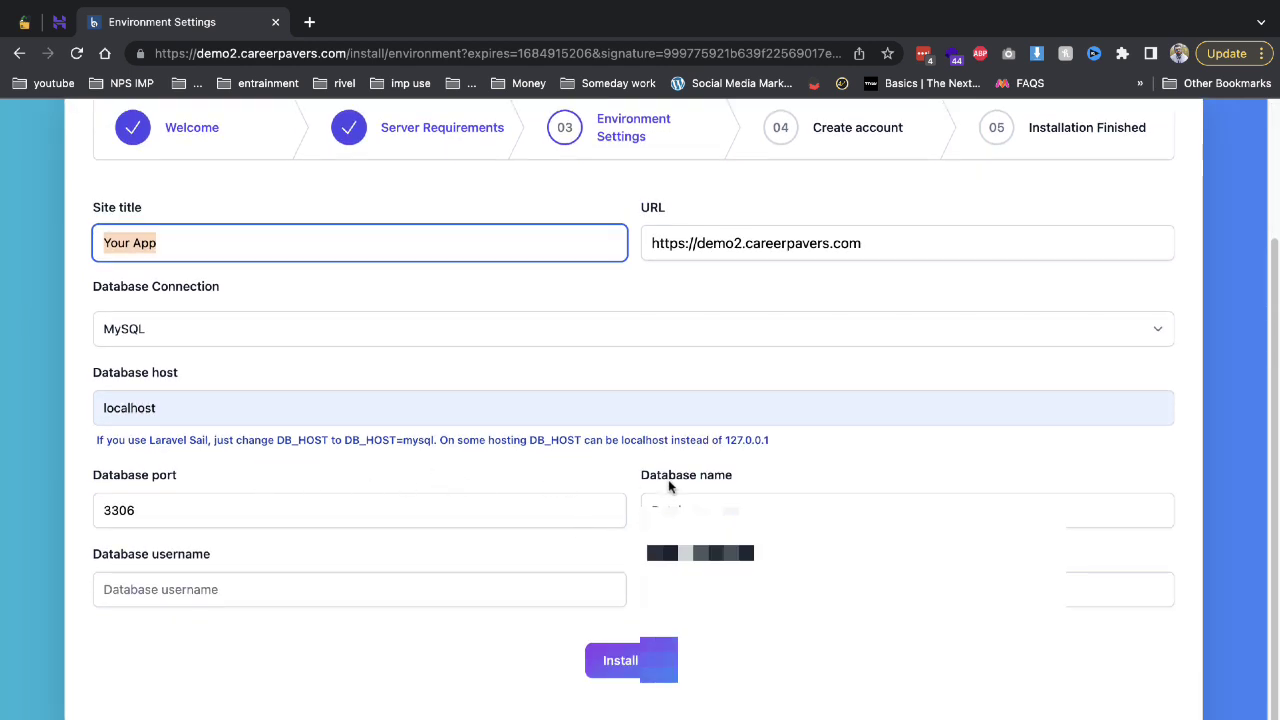
left_click(750, 510)
key("ctrl+v")
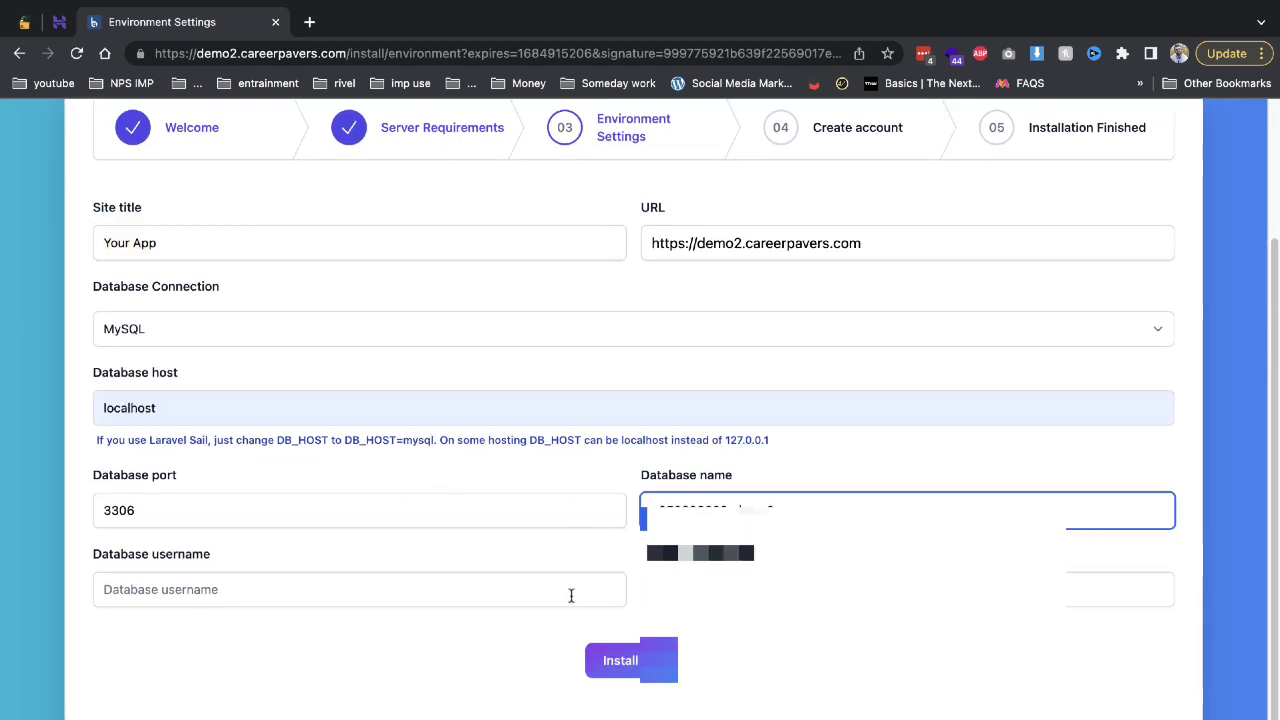
left_click(571, 594)
key("ctrl+v")
left_click(750, 590)
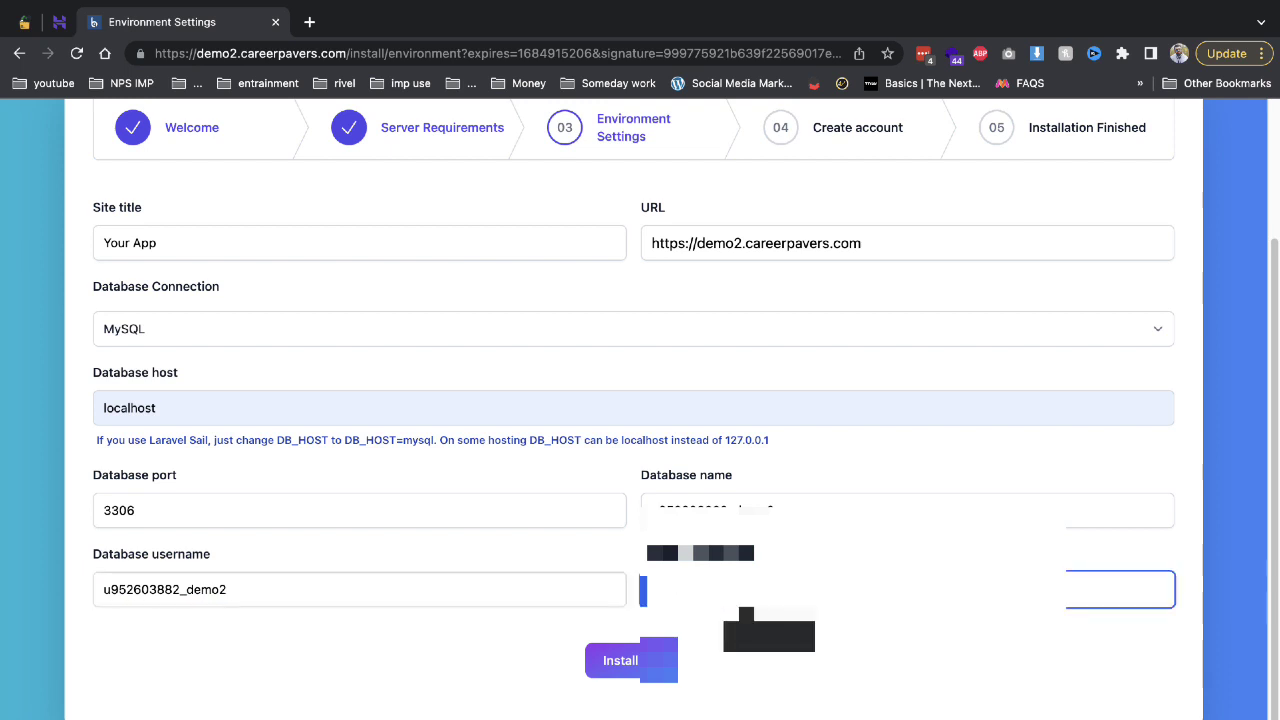
key("Return")
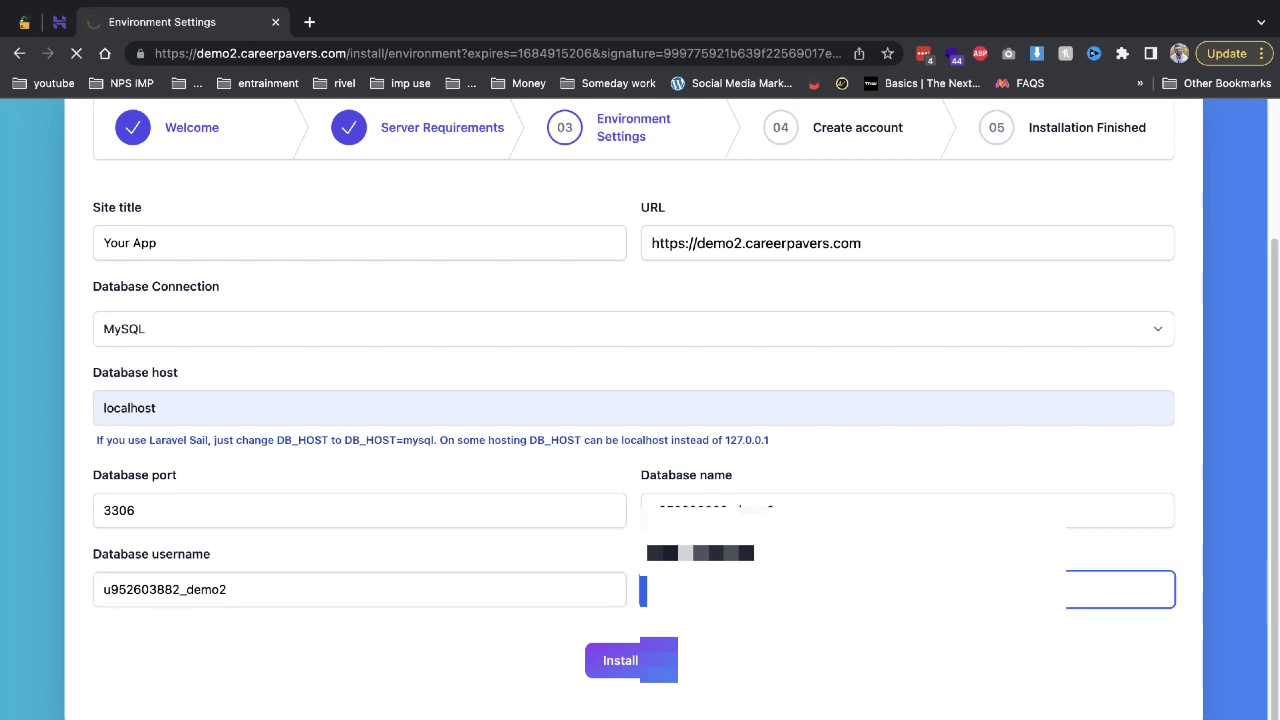
left_click(652, 670)
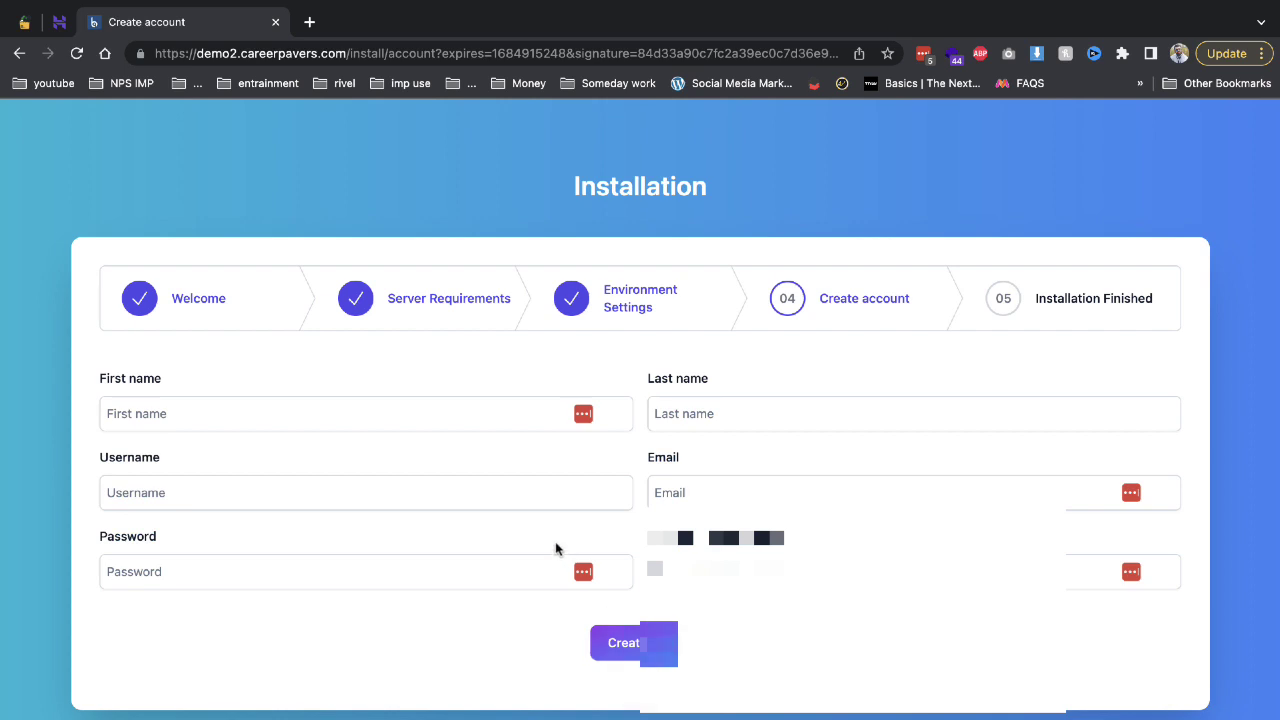
Enter the admin's first and last name, username, e-mail and password, and create the account.
left_click(507, 405)
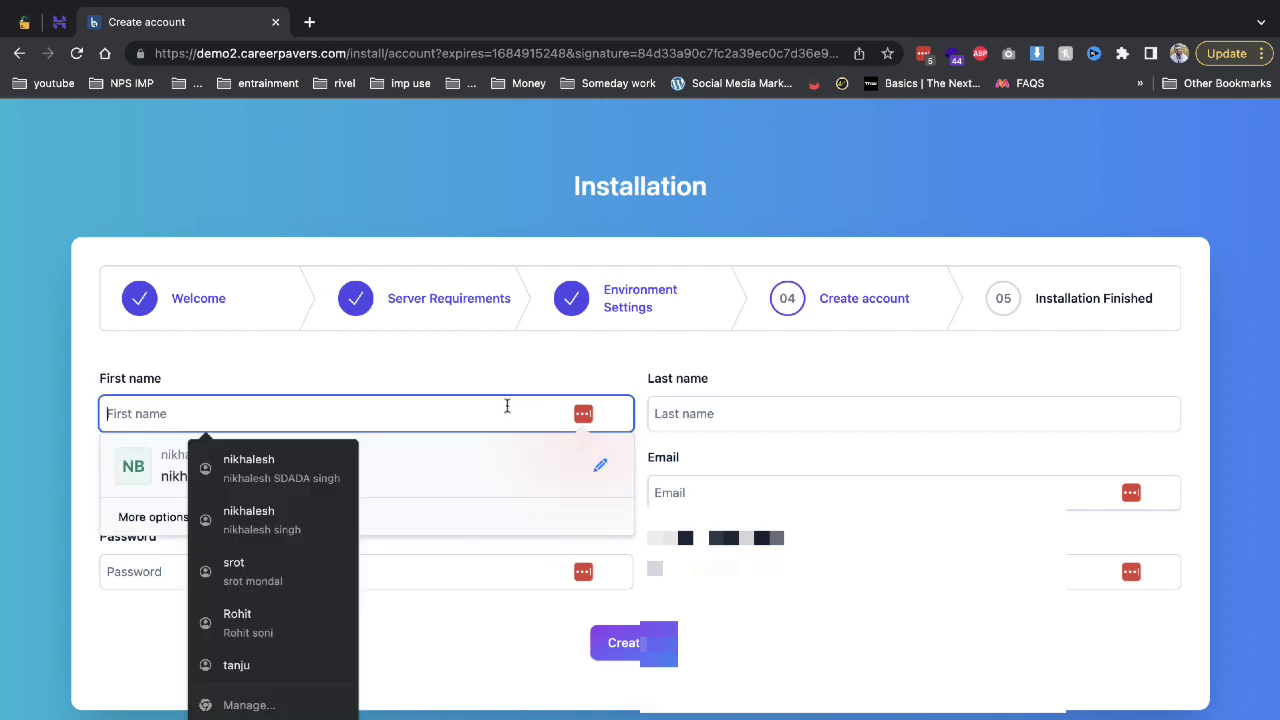
key("Tab")
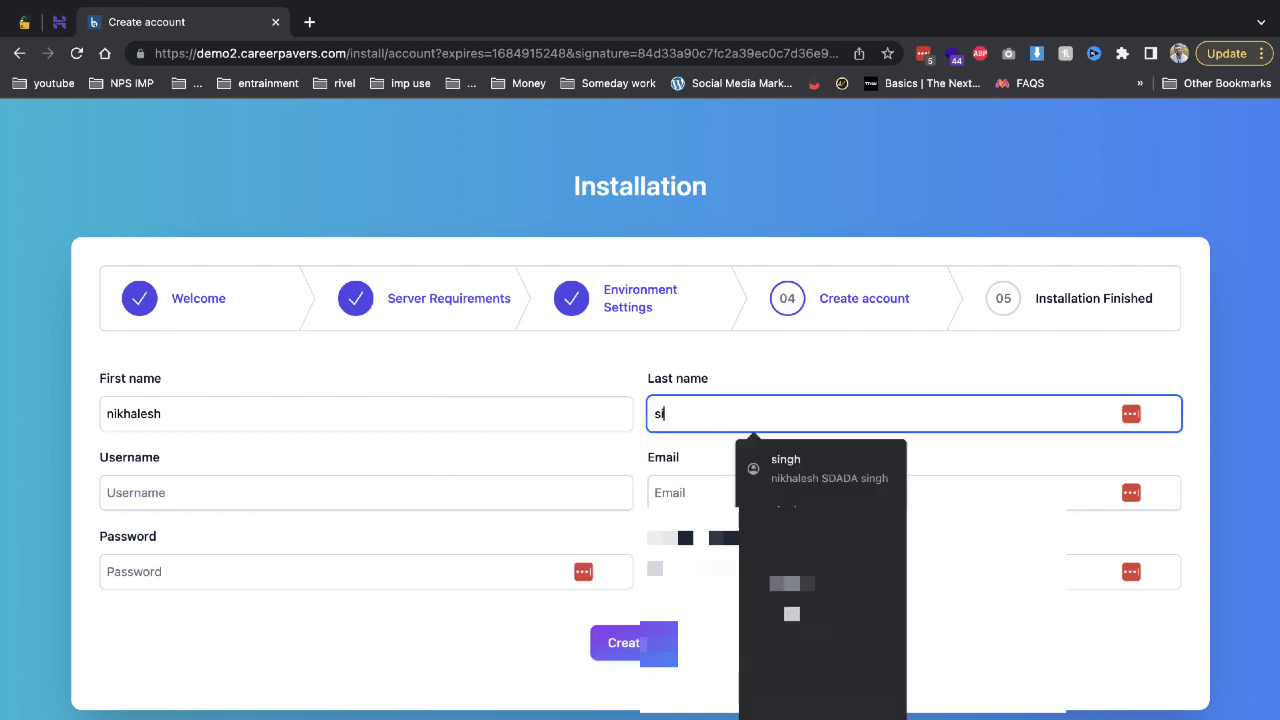
key("Tab")
type("demo")
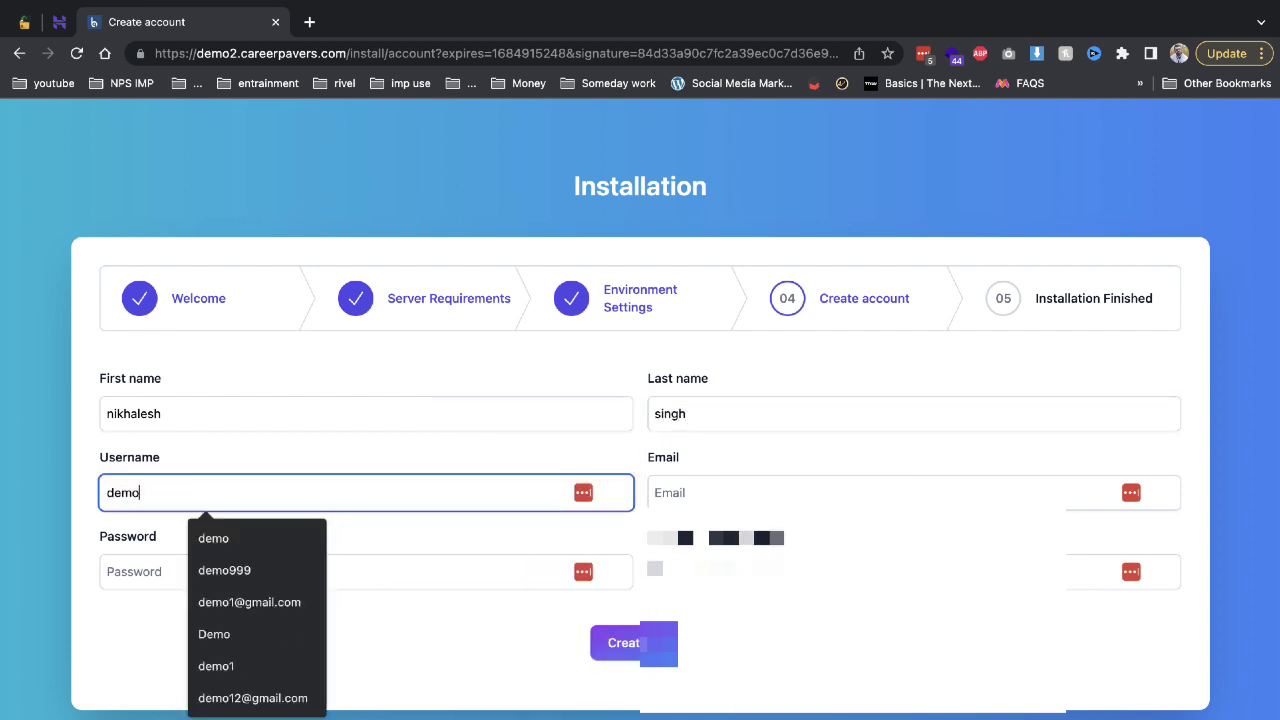
key("Tab")
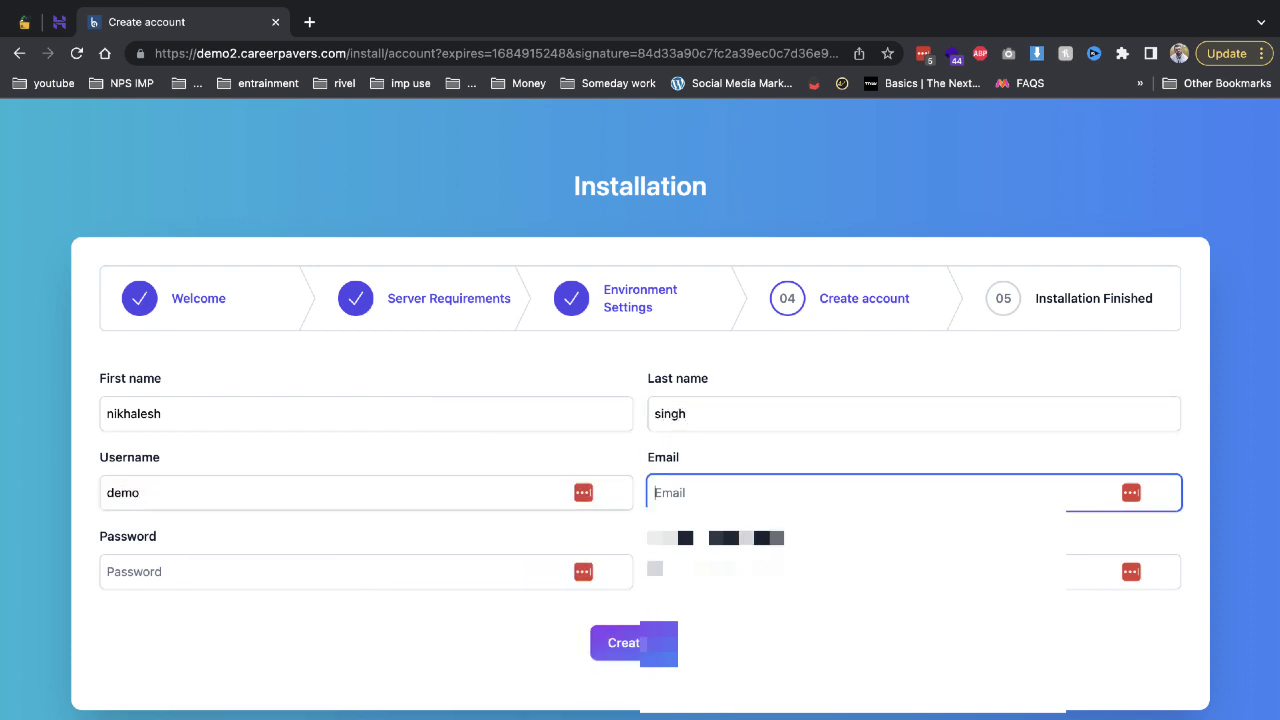
type("demo@gma")
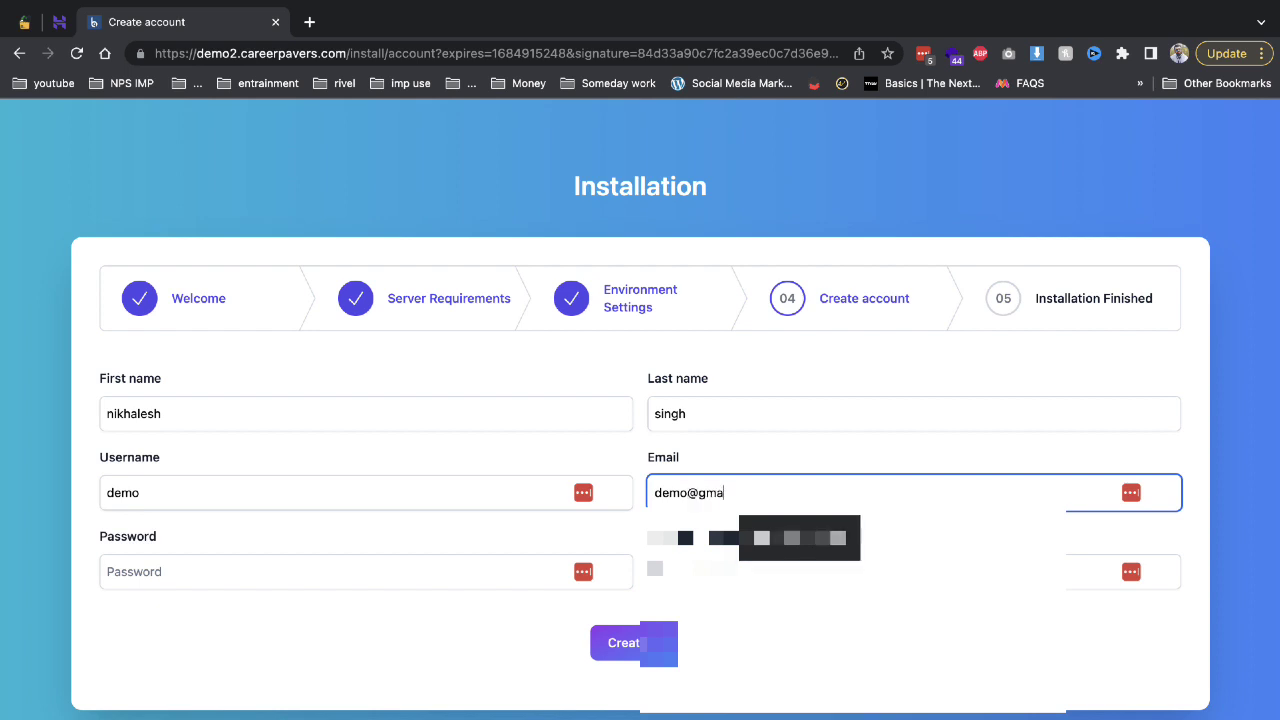
type("il.com")
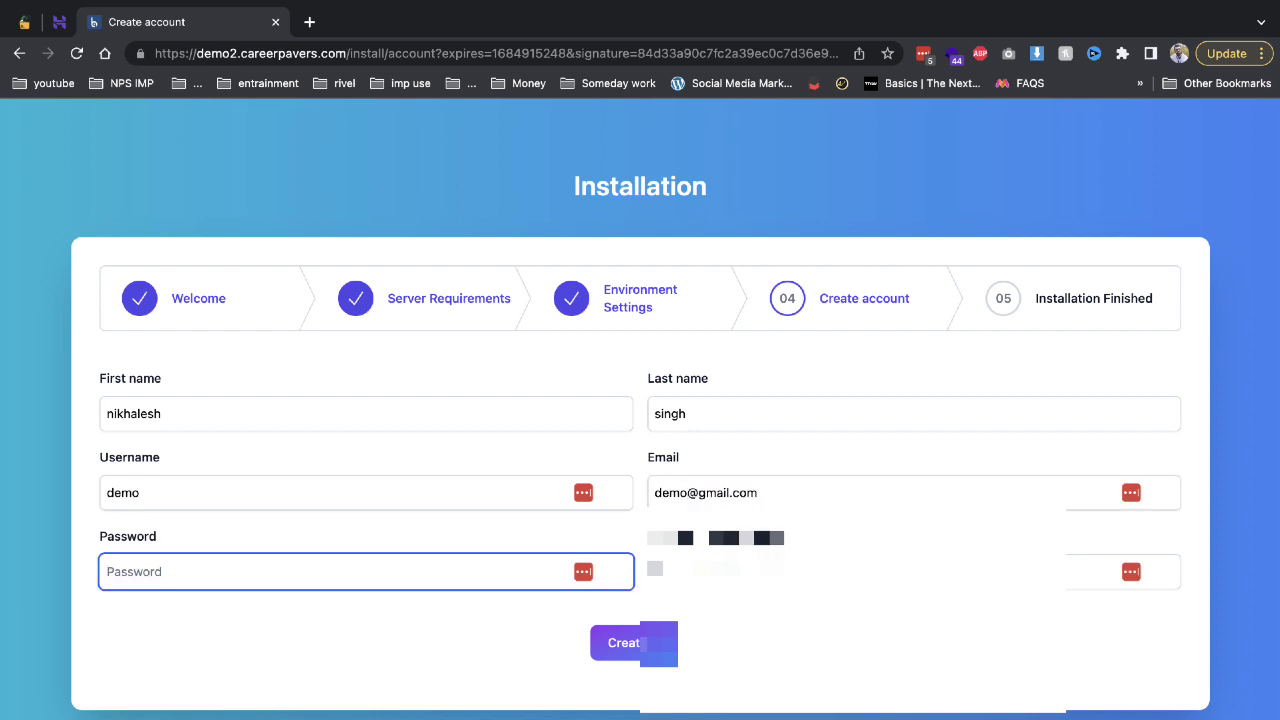
type("de")
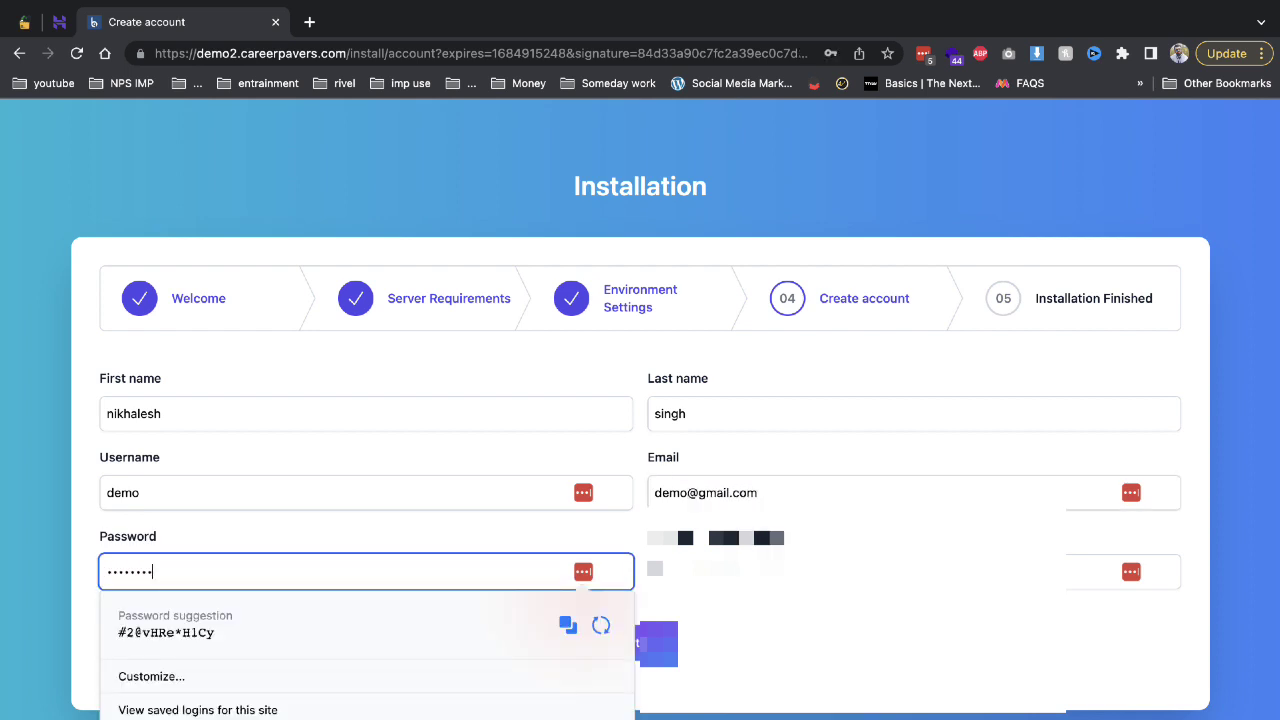
left_click(1095, 572)
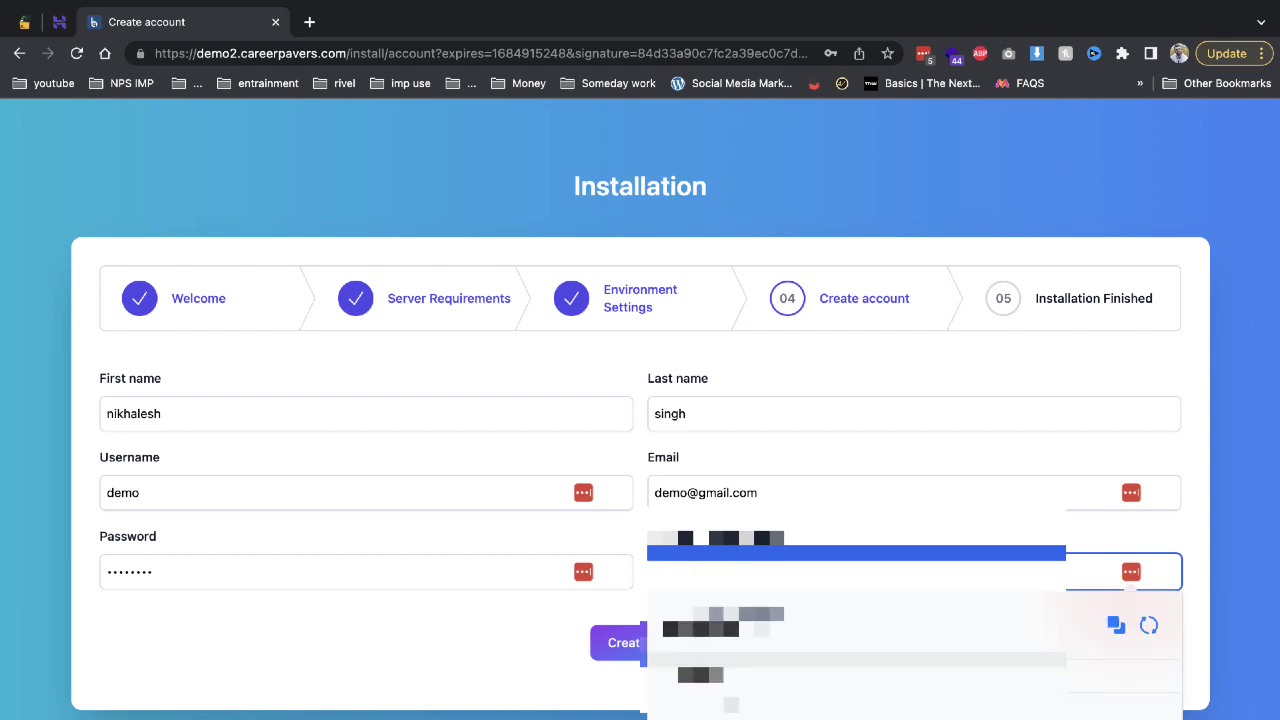
left_click(445, 425)
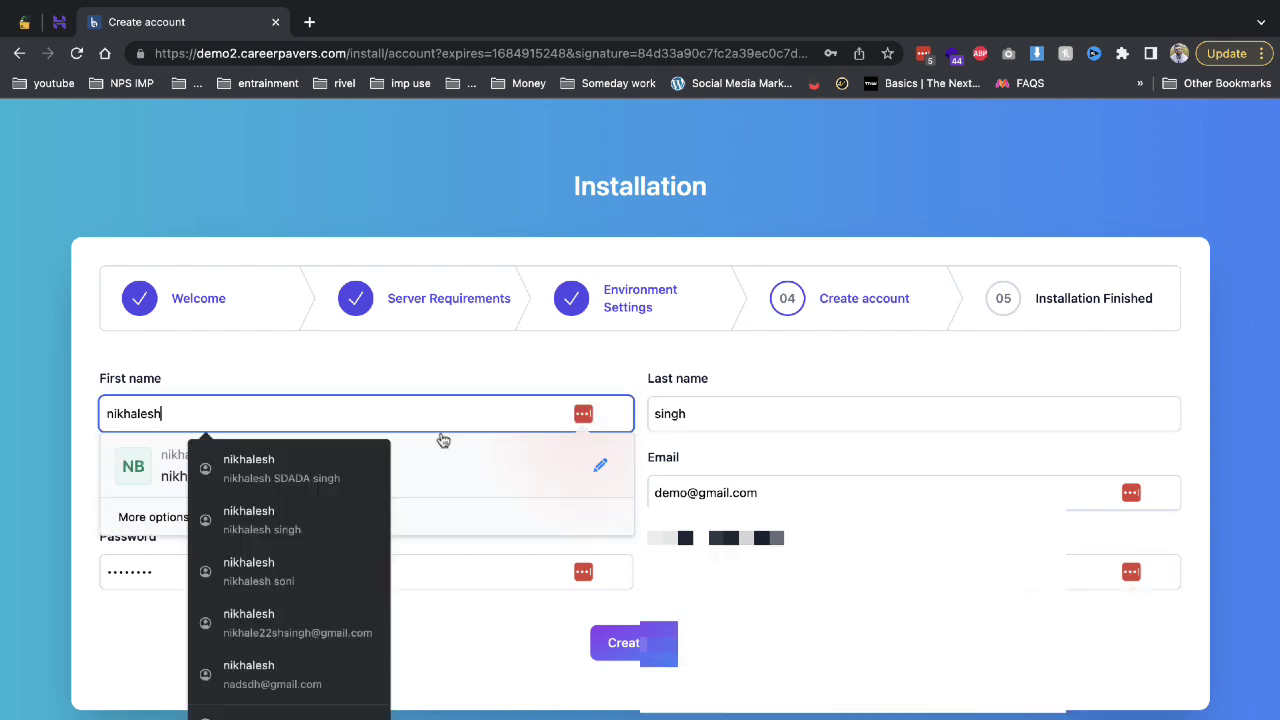
left_click(660, 643)
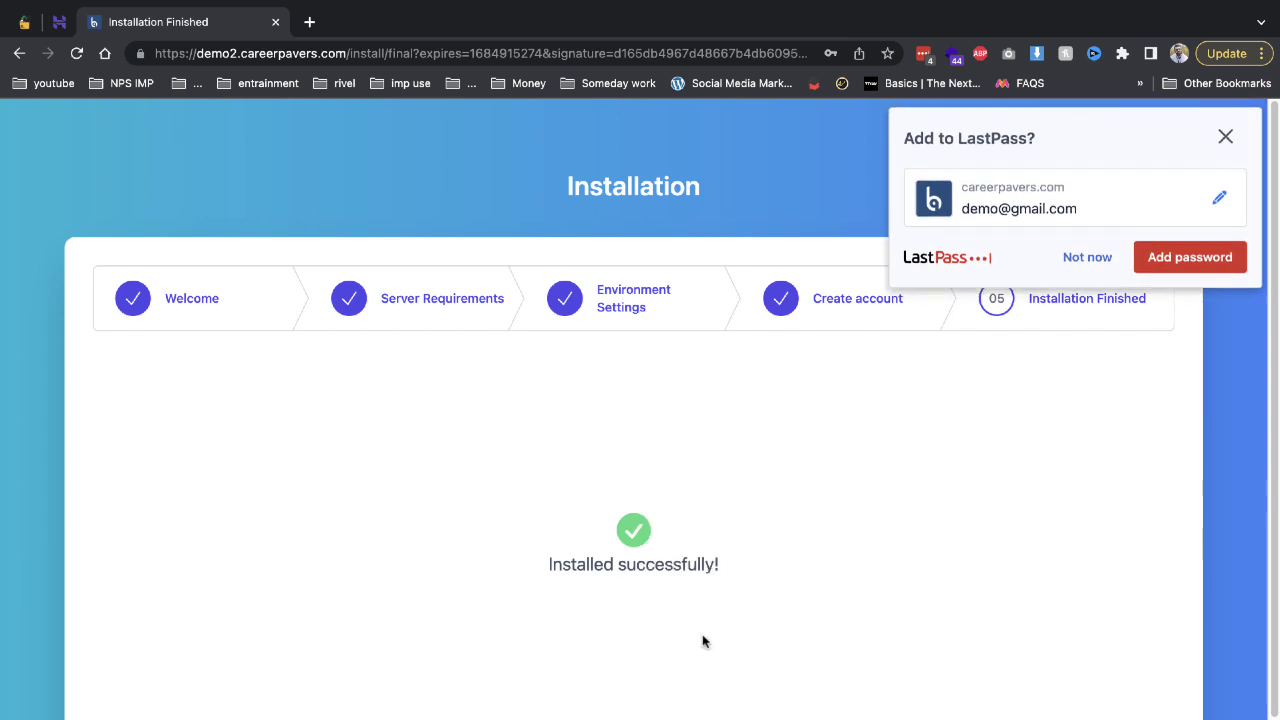
Dismiss the save-password prompt and sign in with the admin e-mail and password.
left_click(1071, 260)
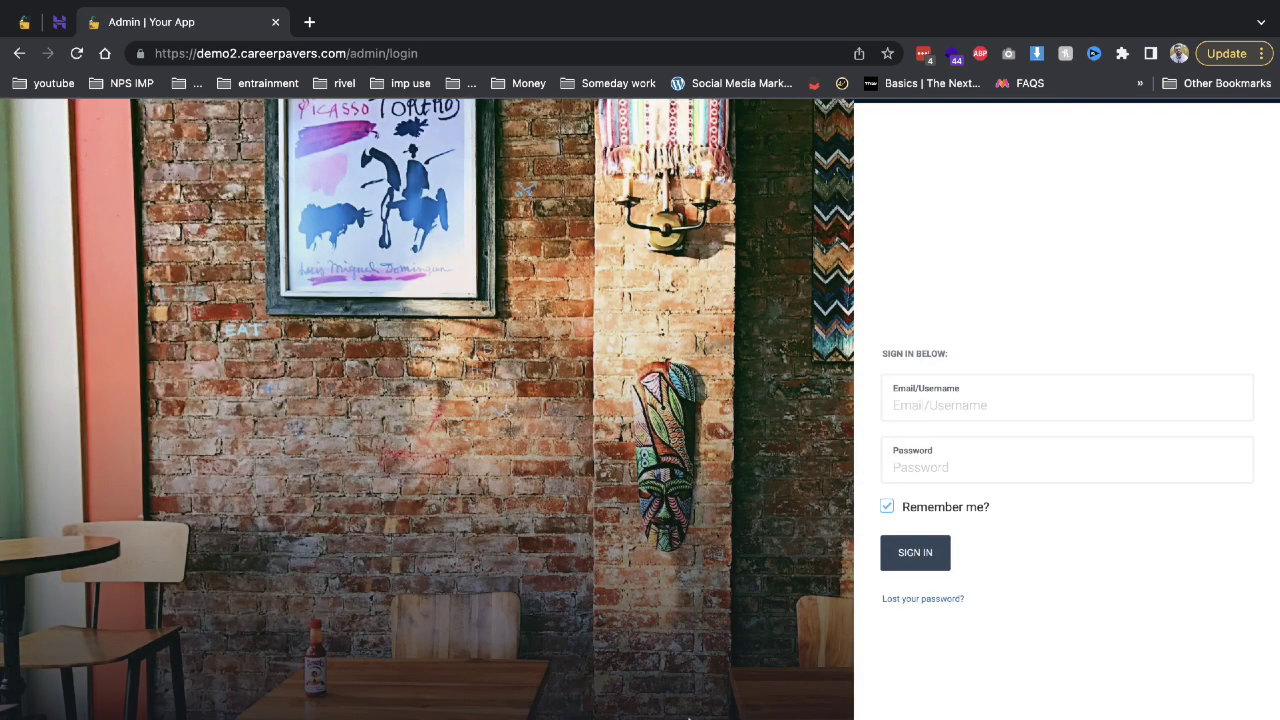
left_click(938, 415)
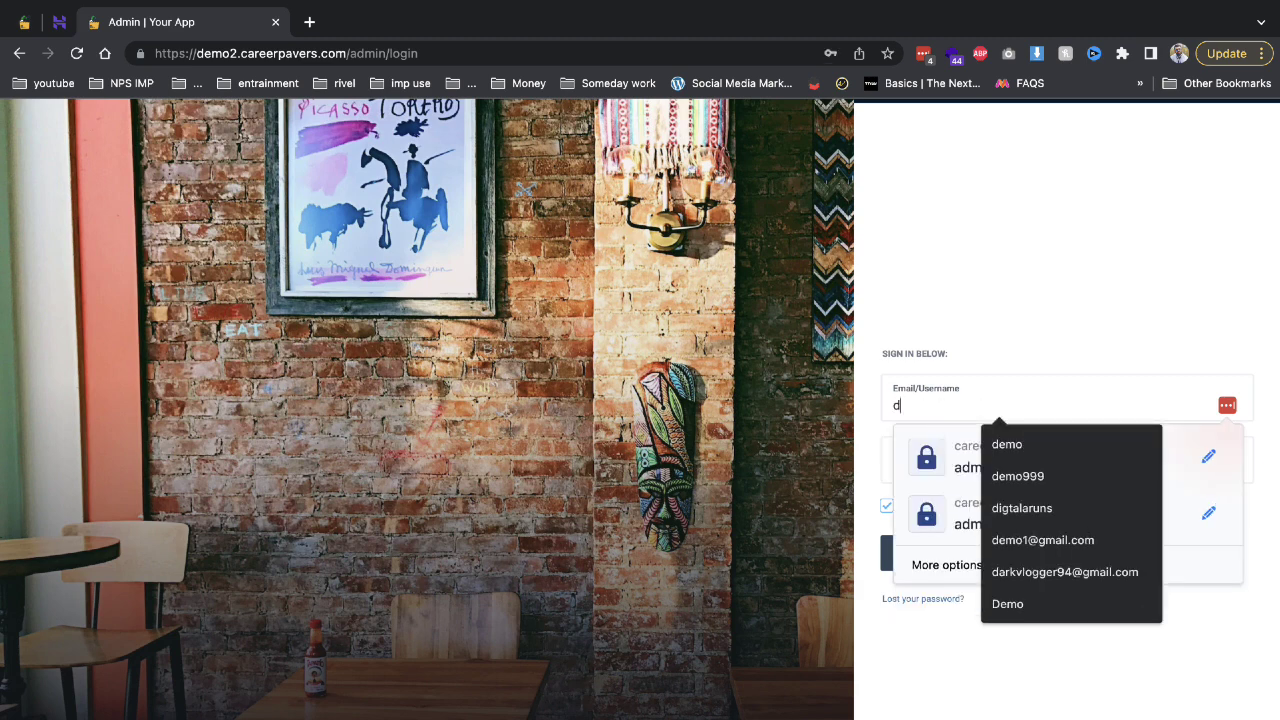
type("demo")
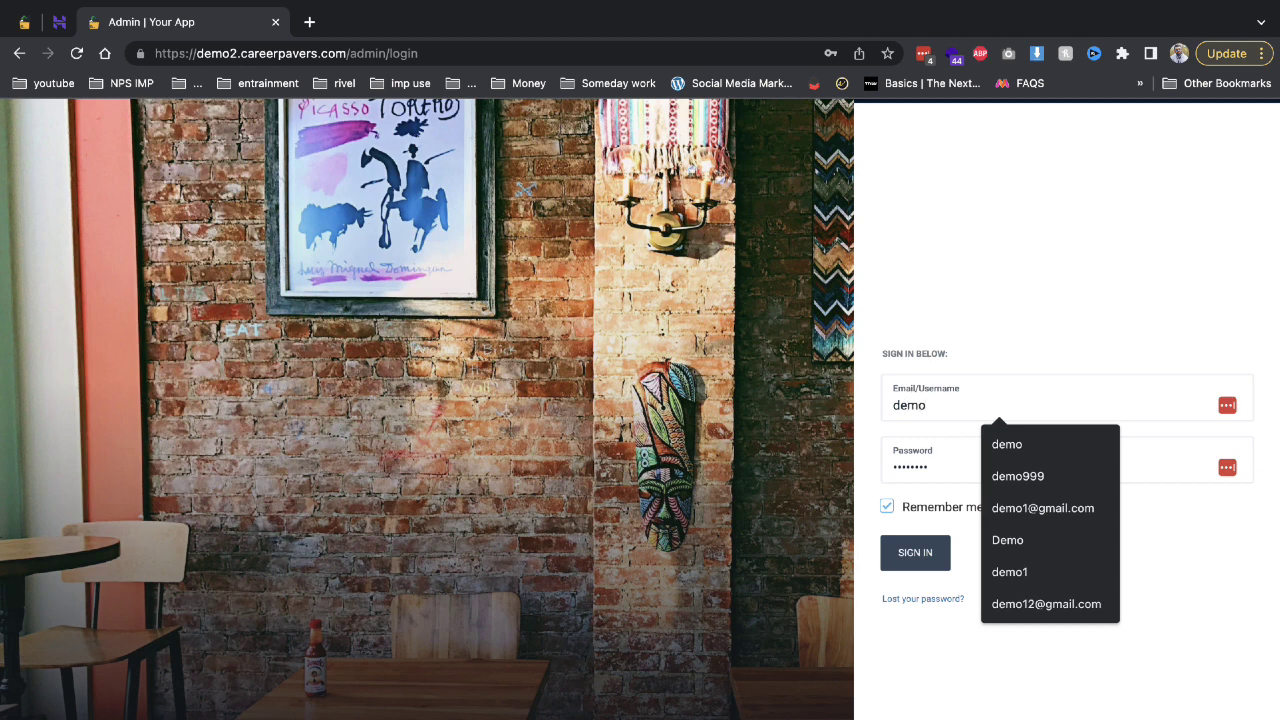
type("@gmail.co")
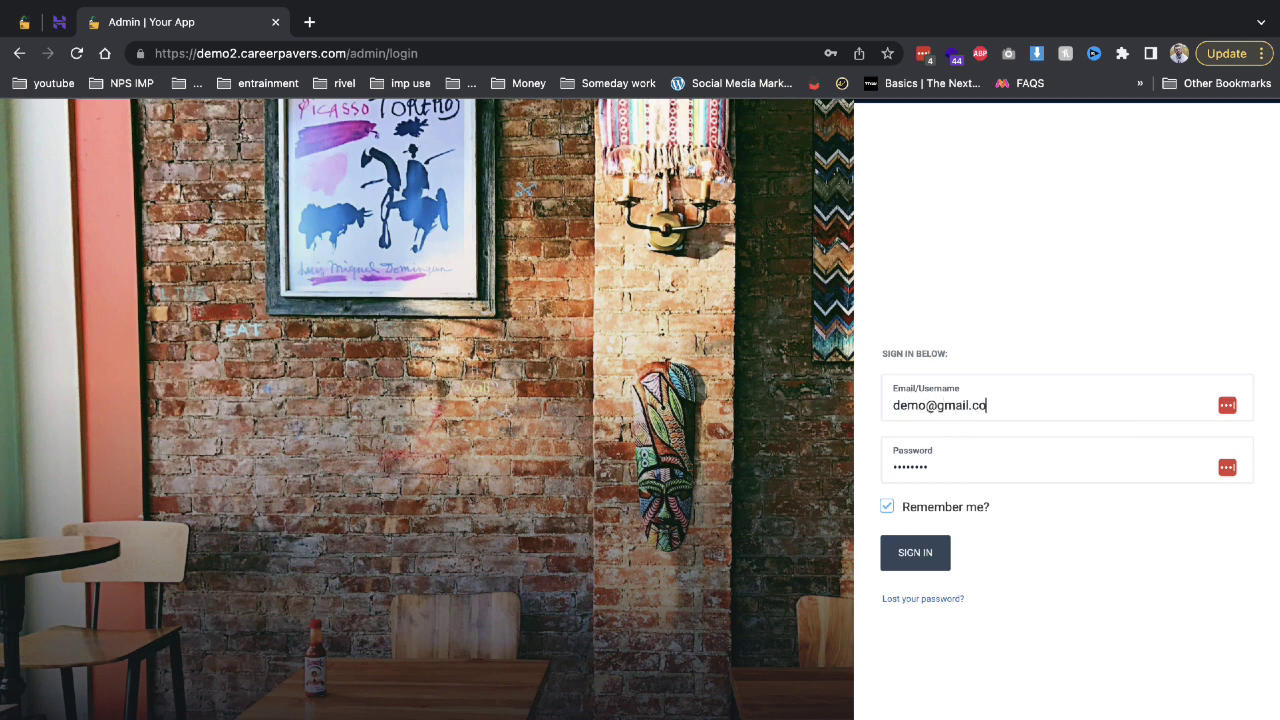
type("m")
key("Tab")
type("d")
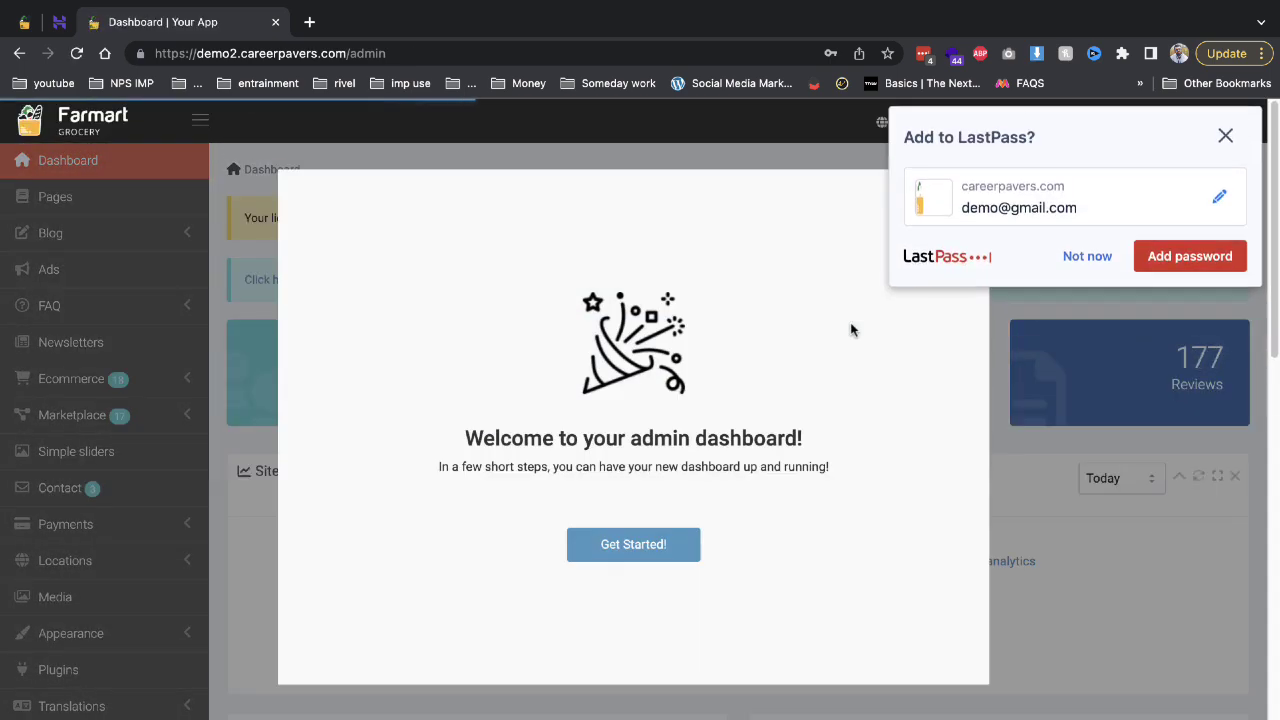
Start the Quick Setup Wizard, close the branding step unchanged, and choose to finish later.
left_click(663, 556)
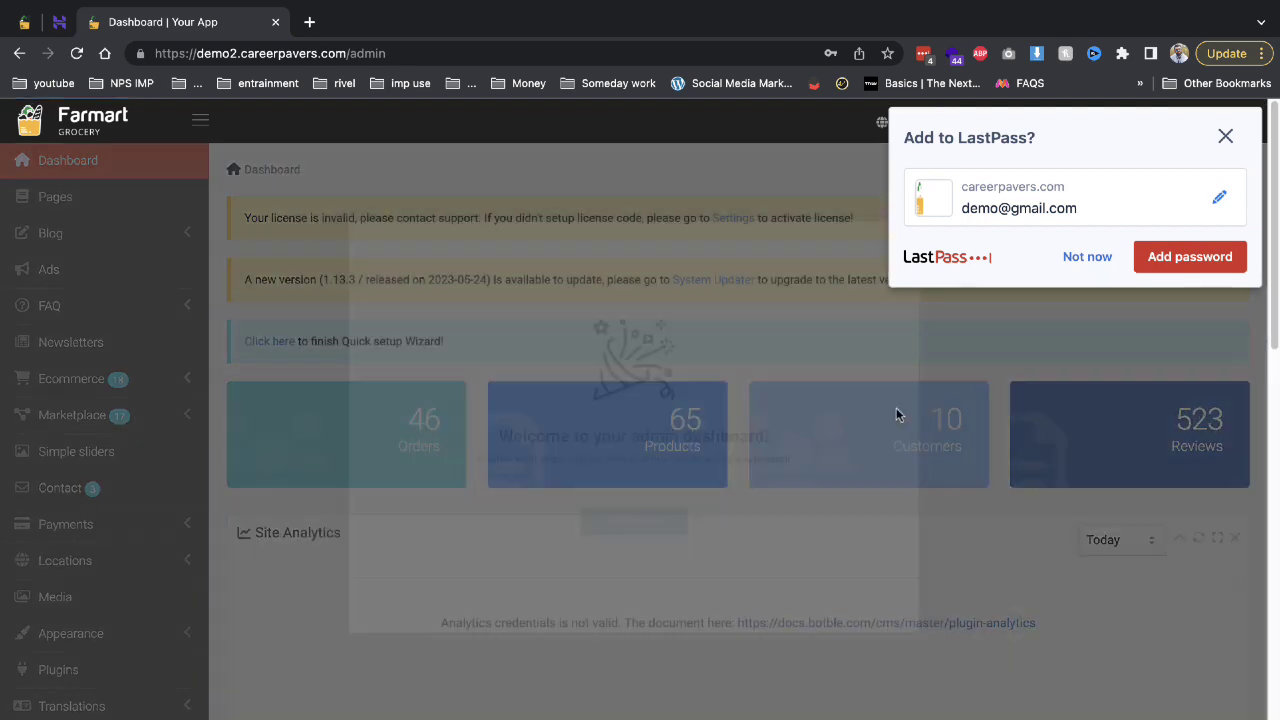
left_click(1076, 266)
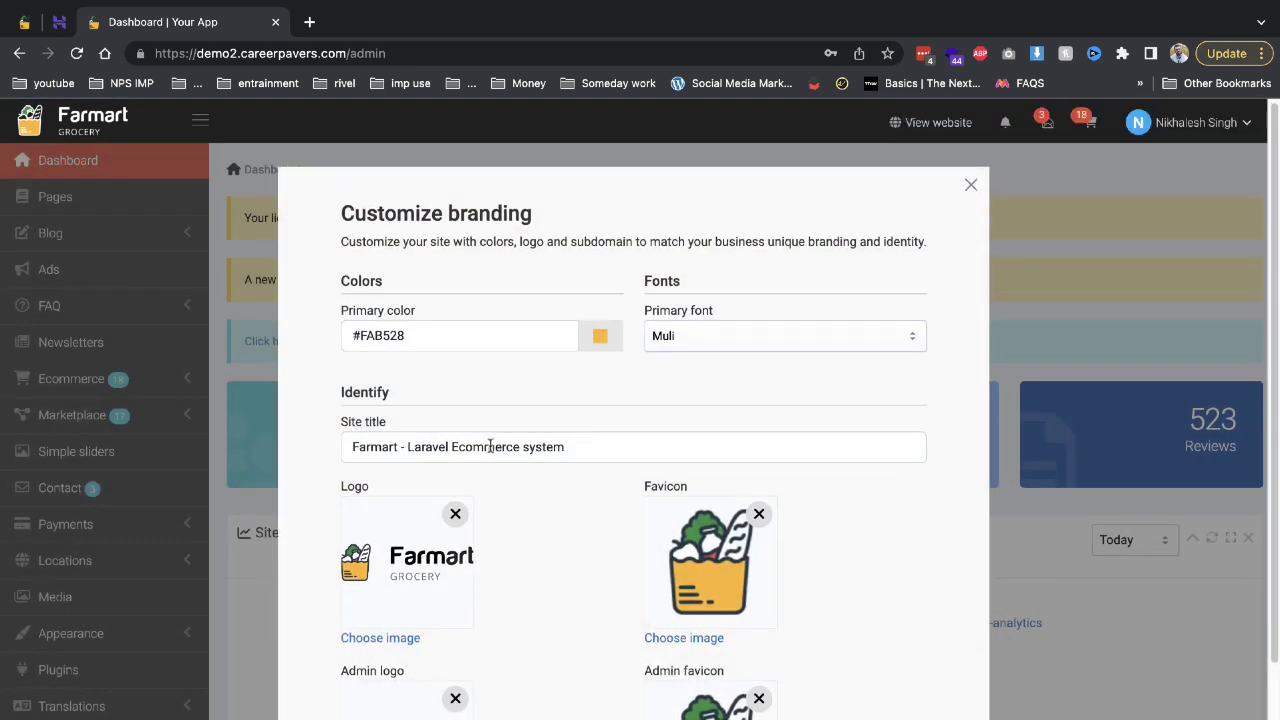
scroll(460, 416, "down", 2)
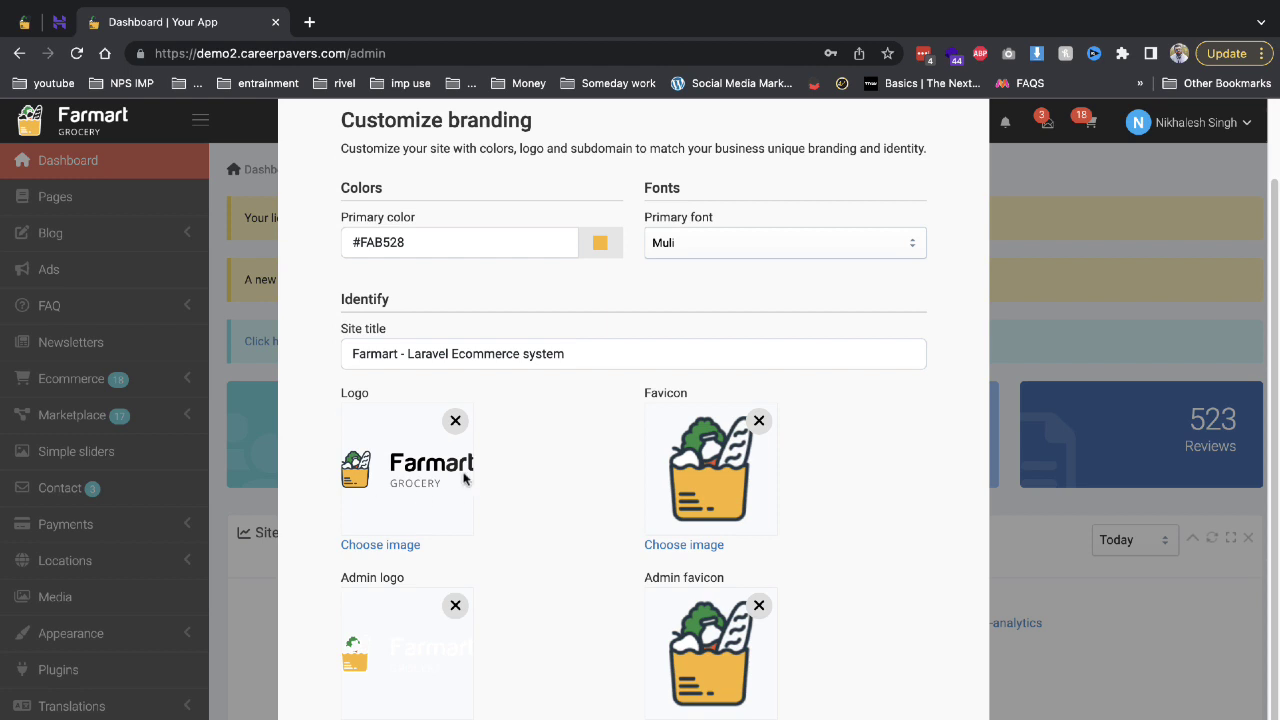
scroll(676, 492, "down", 1)
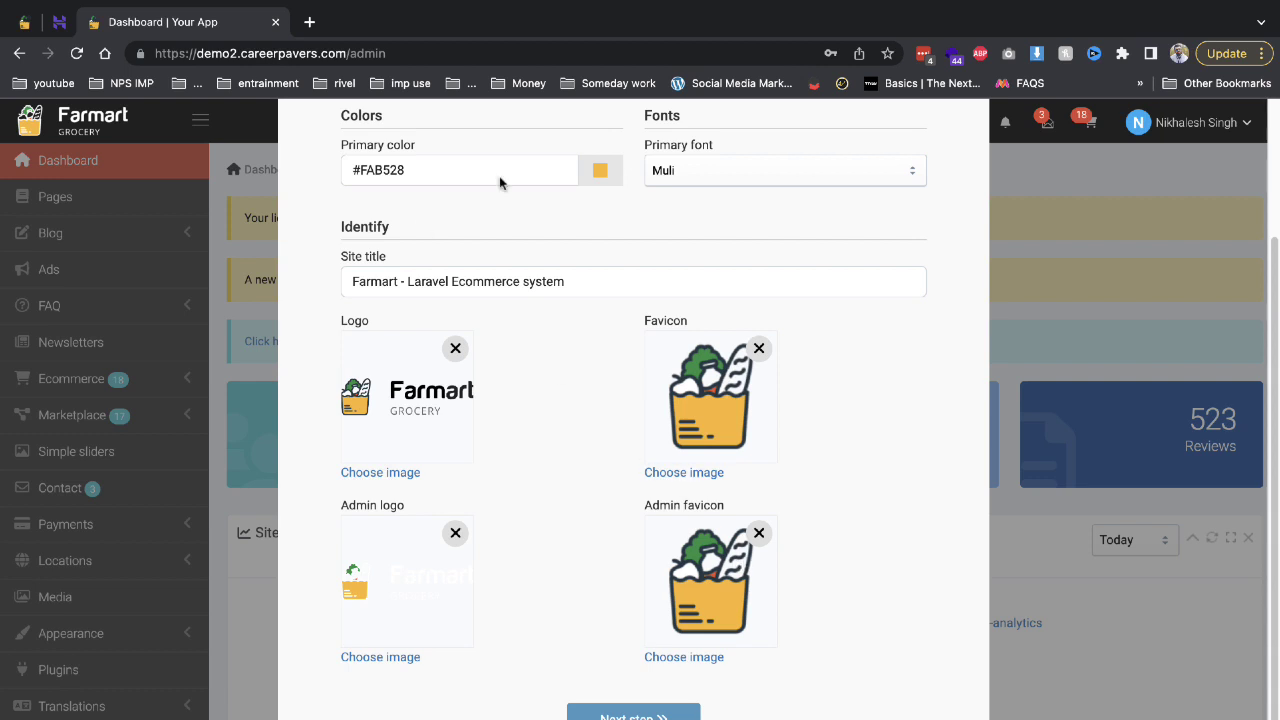
scroll(673, 306, "up", 3)
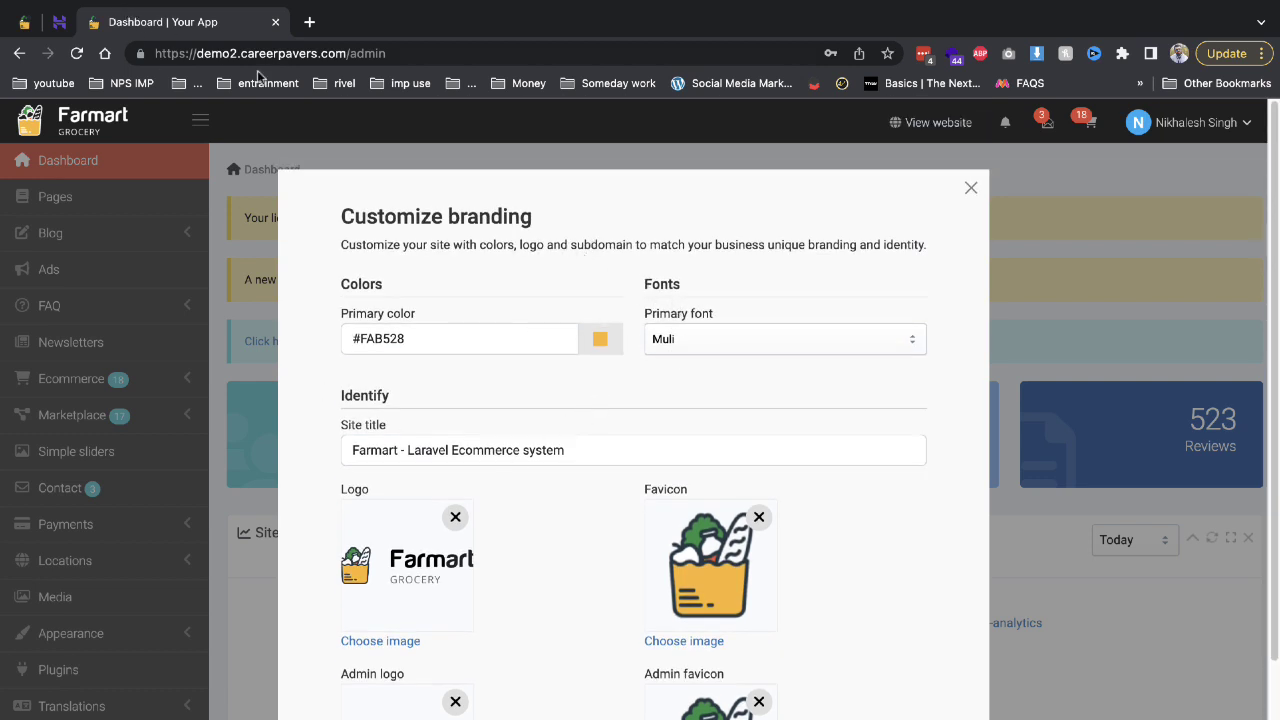
left_click_drag(364, 453, 586, 457)
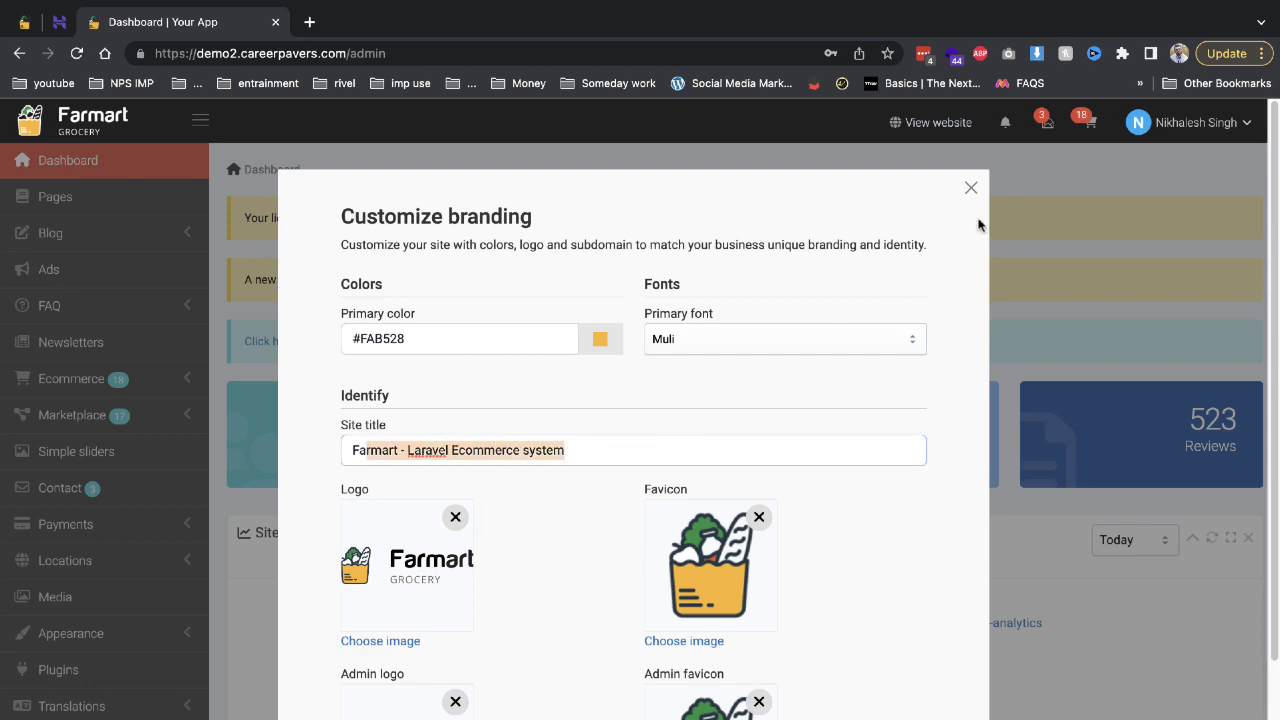
left_click(970, 188)
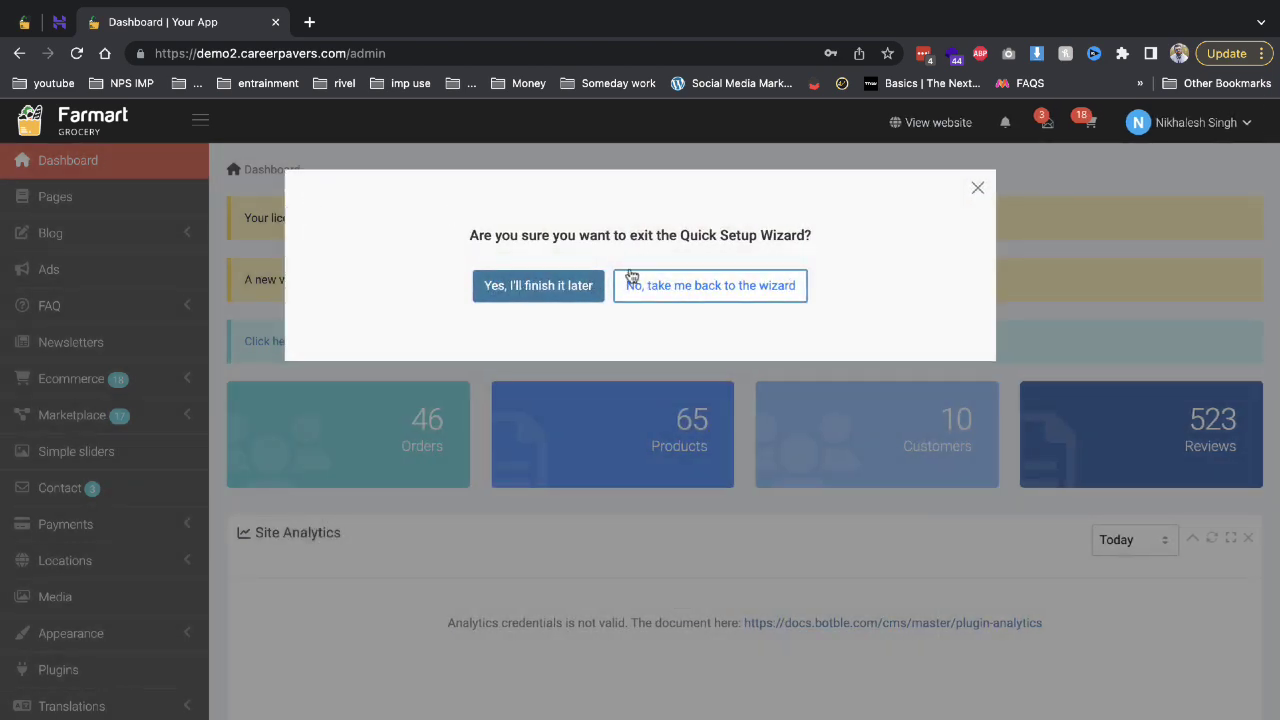
left_click(566, 290)
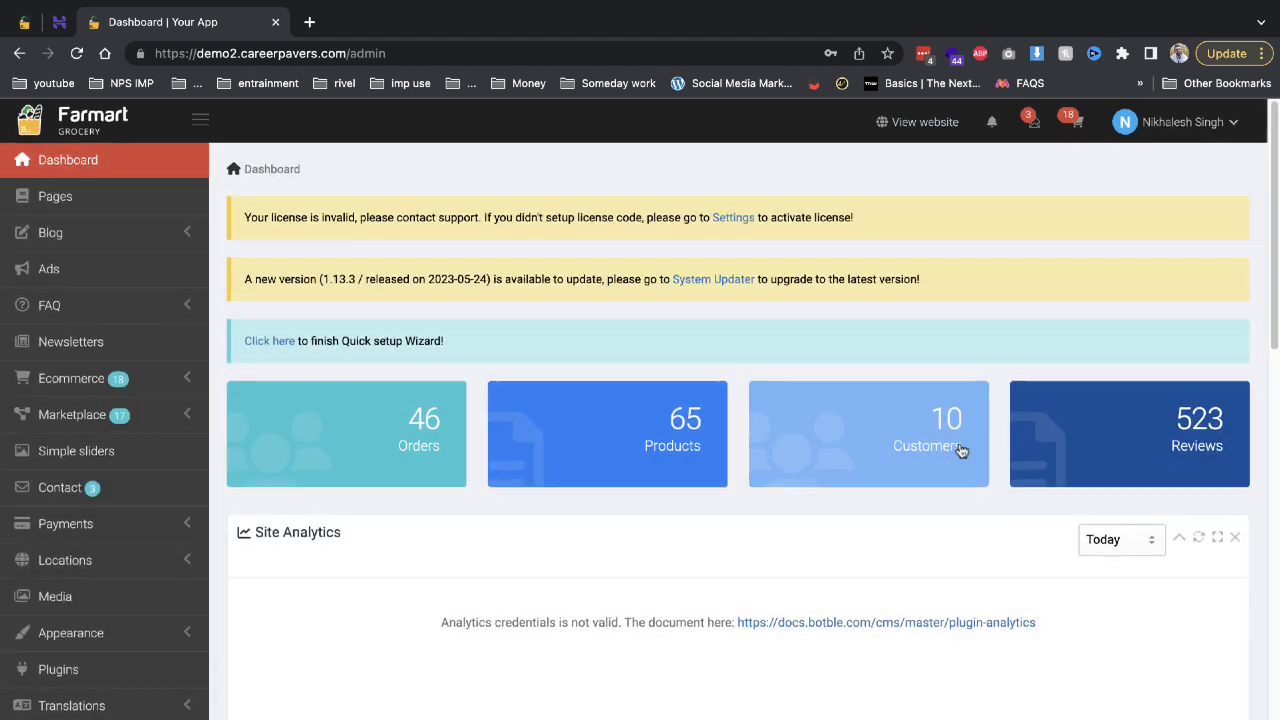
Open the live storefront from the View website link in a new tab.
scroll(800, 400, "down", 2)
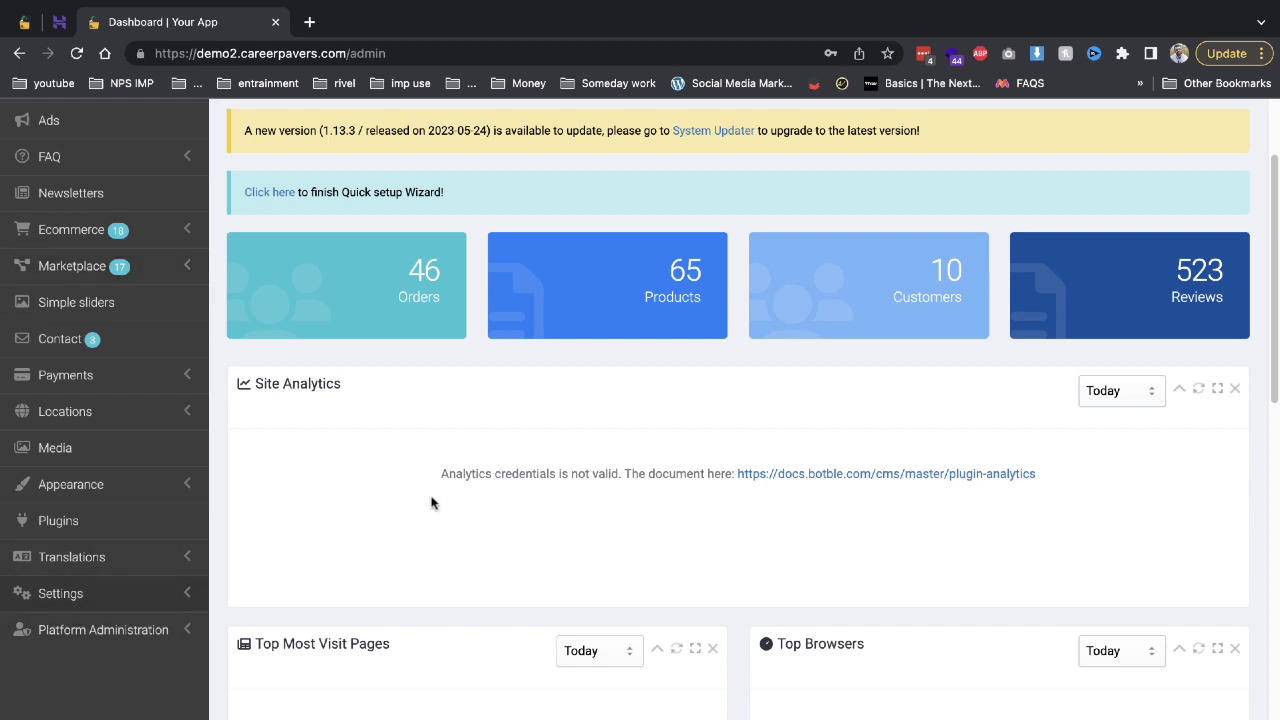
scroll(431, 503, "up", 2)
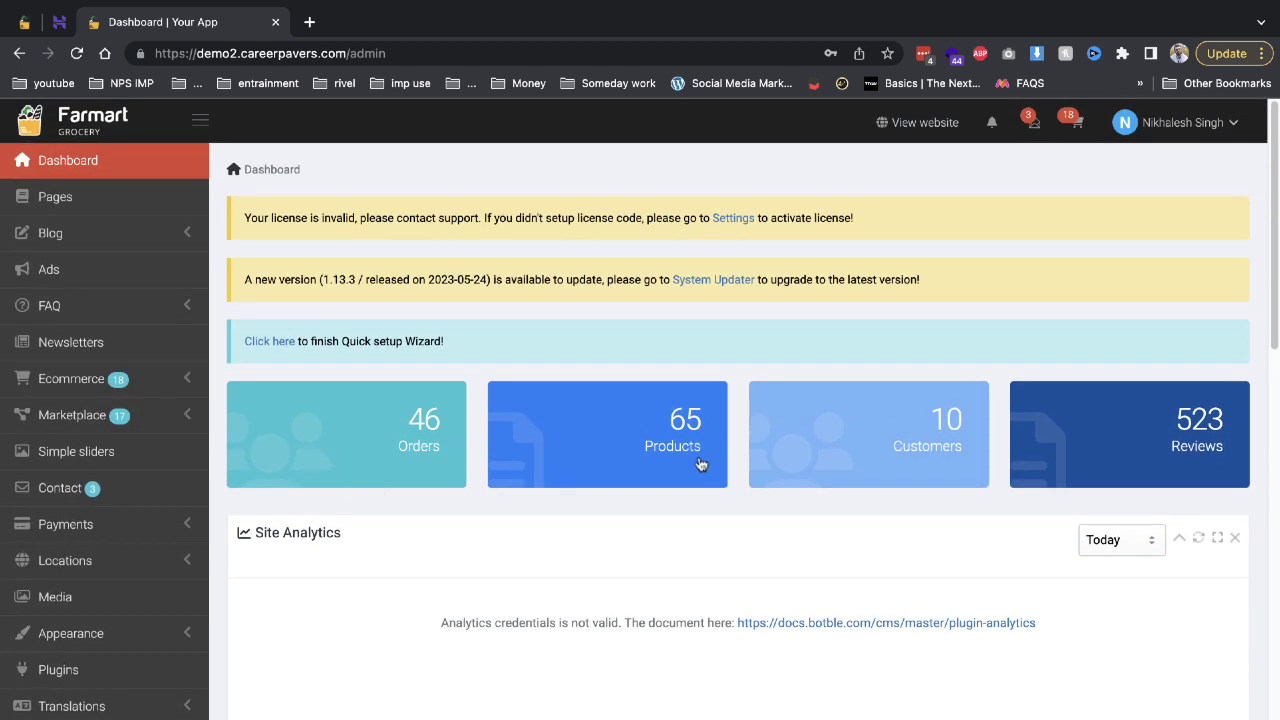
right_click(950, 122)
left_click(1010, 127)
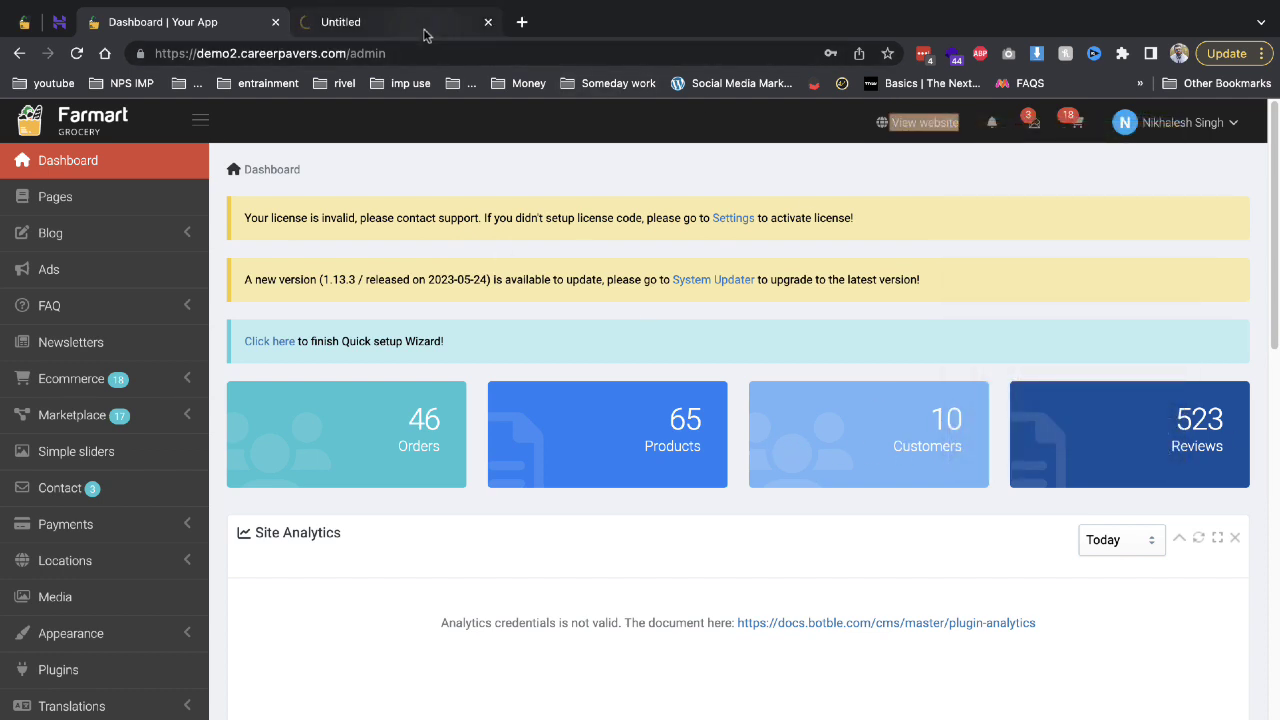
left_click(424, 32)
Browse the storefront's categories and featured brands, then return to the admin dashboard.
scroll(958, 370, "down", 6)
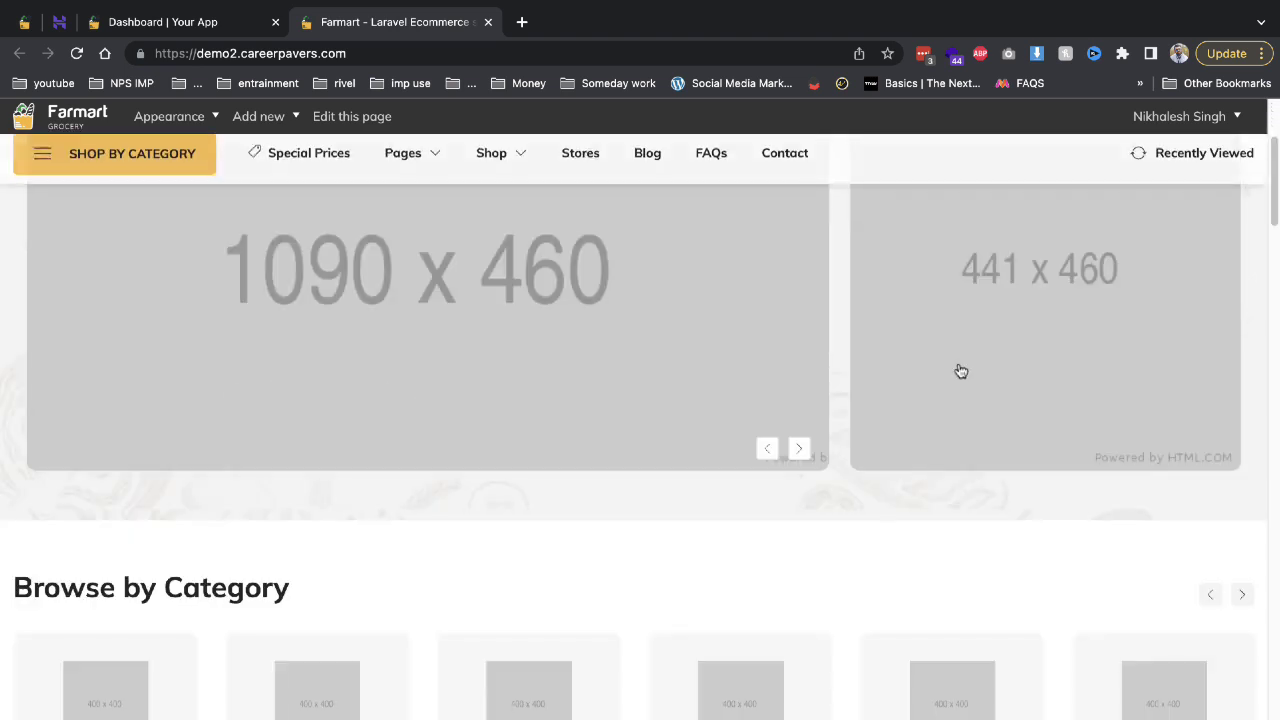
scroll(470, 355, "down", 3)
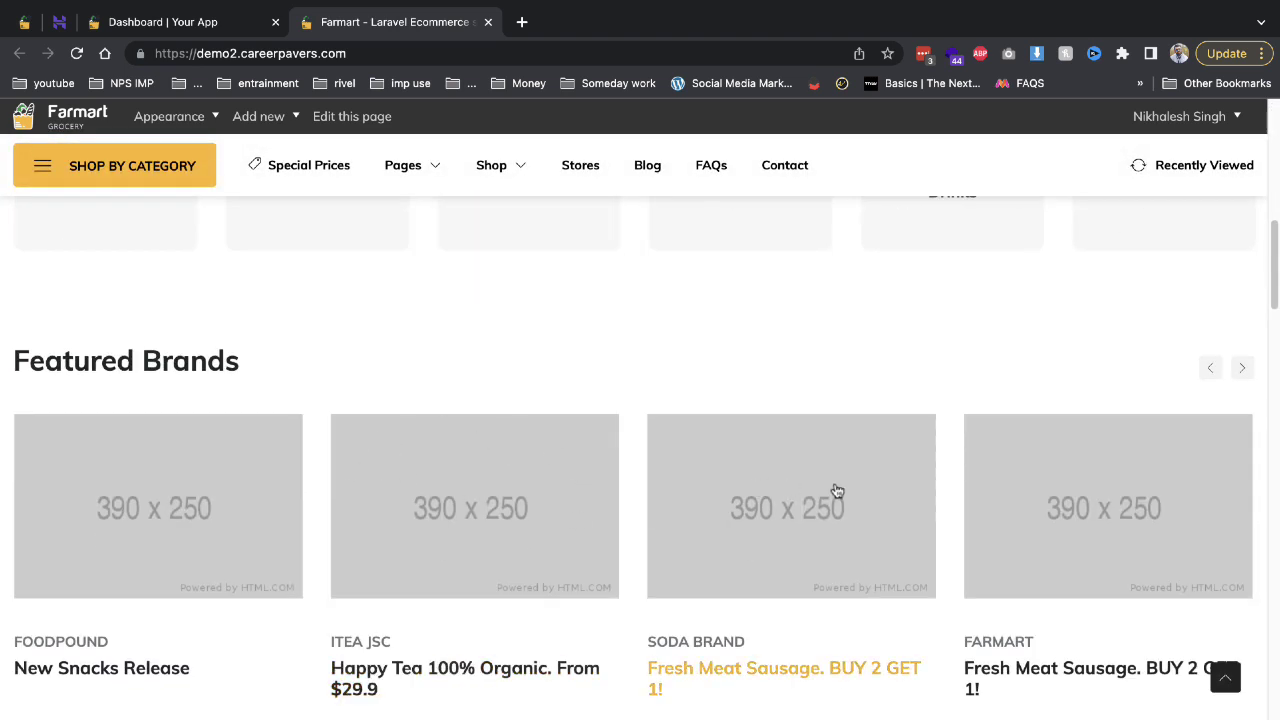
scroll(551, 420, "down", 5)
scroll(443, 337, "up", 4)
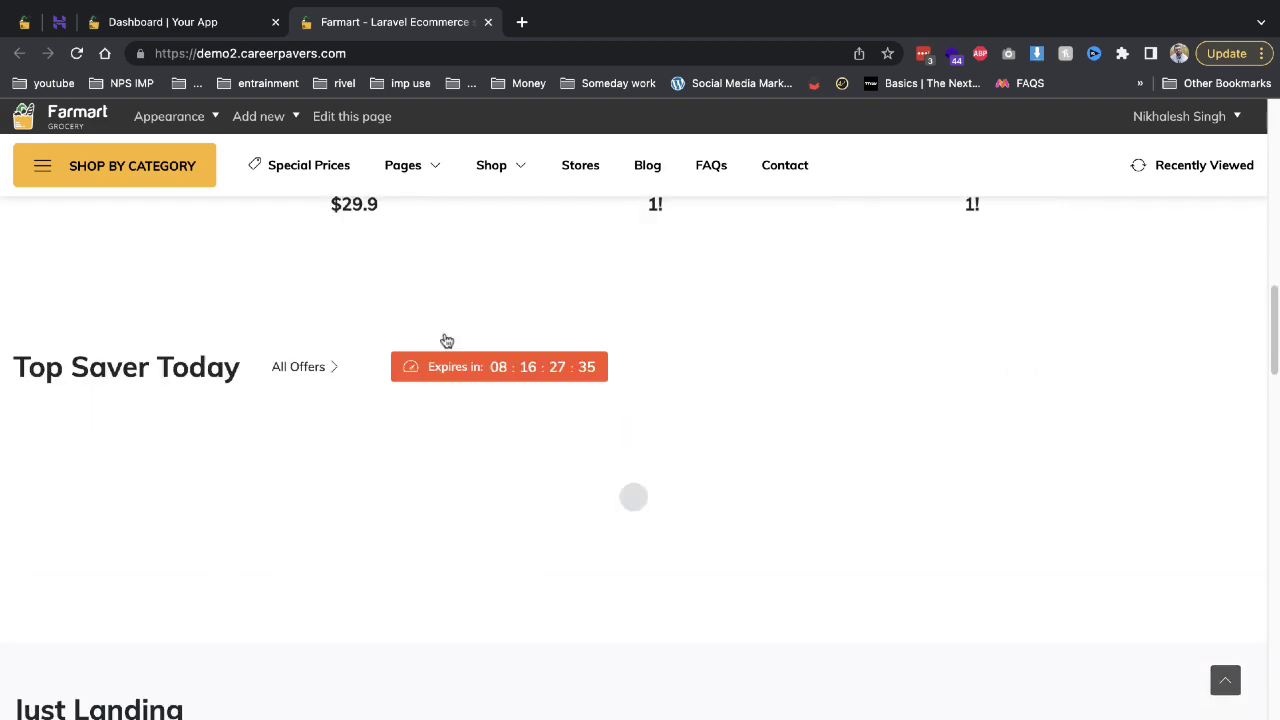
scroll(399, 326, "up", 5)
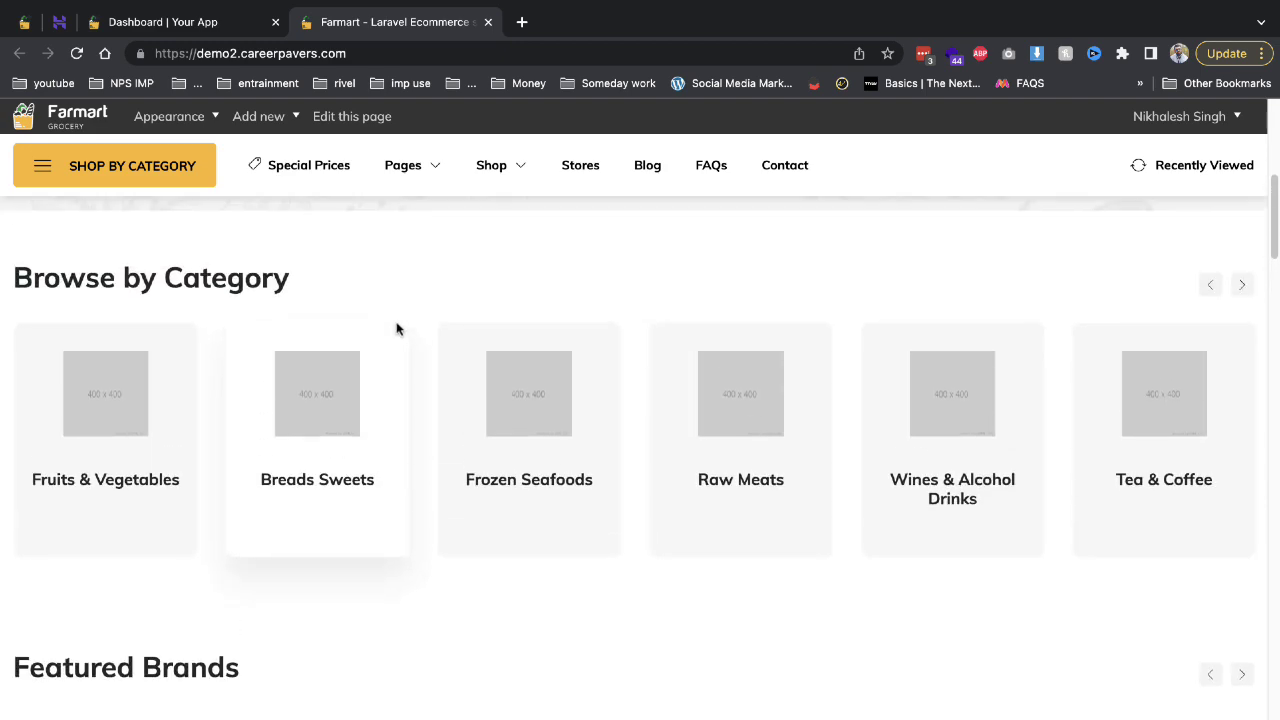
scroll(396, 329, "up", 6)
mouse_move(401, 325)
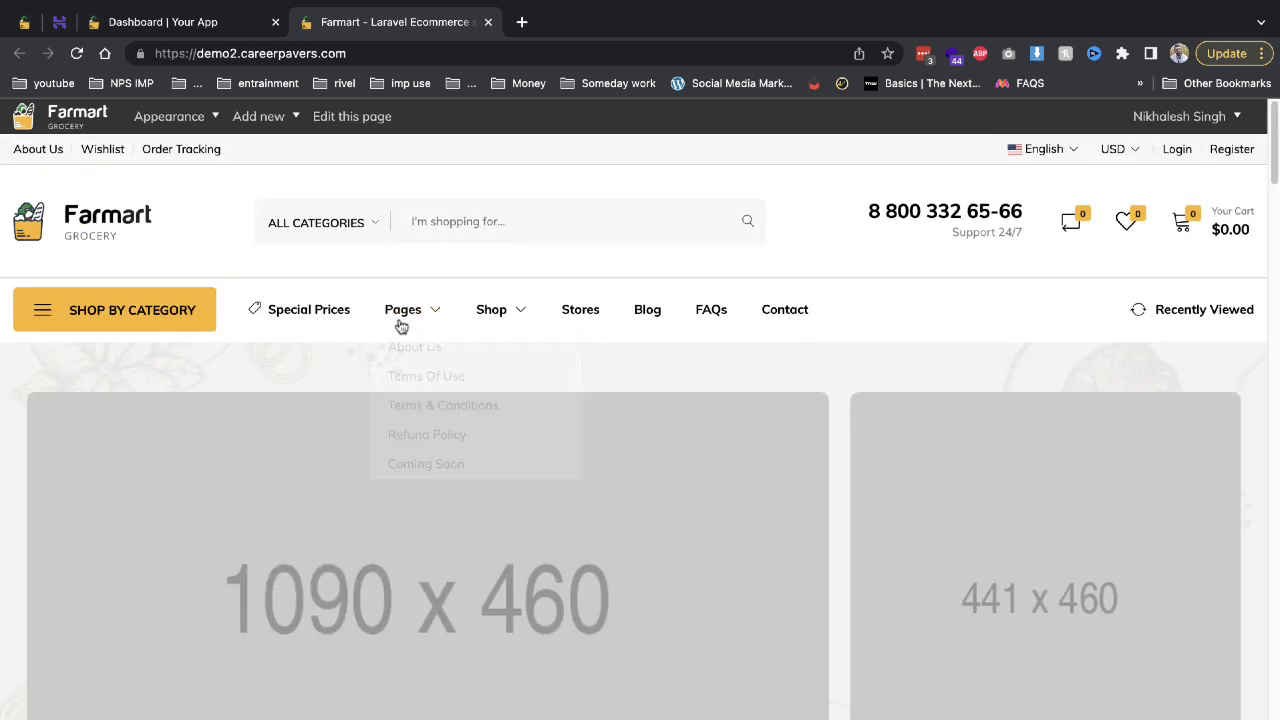
left_click(232, 24)
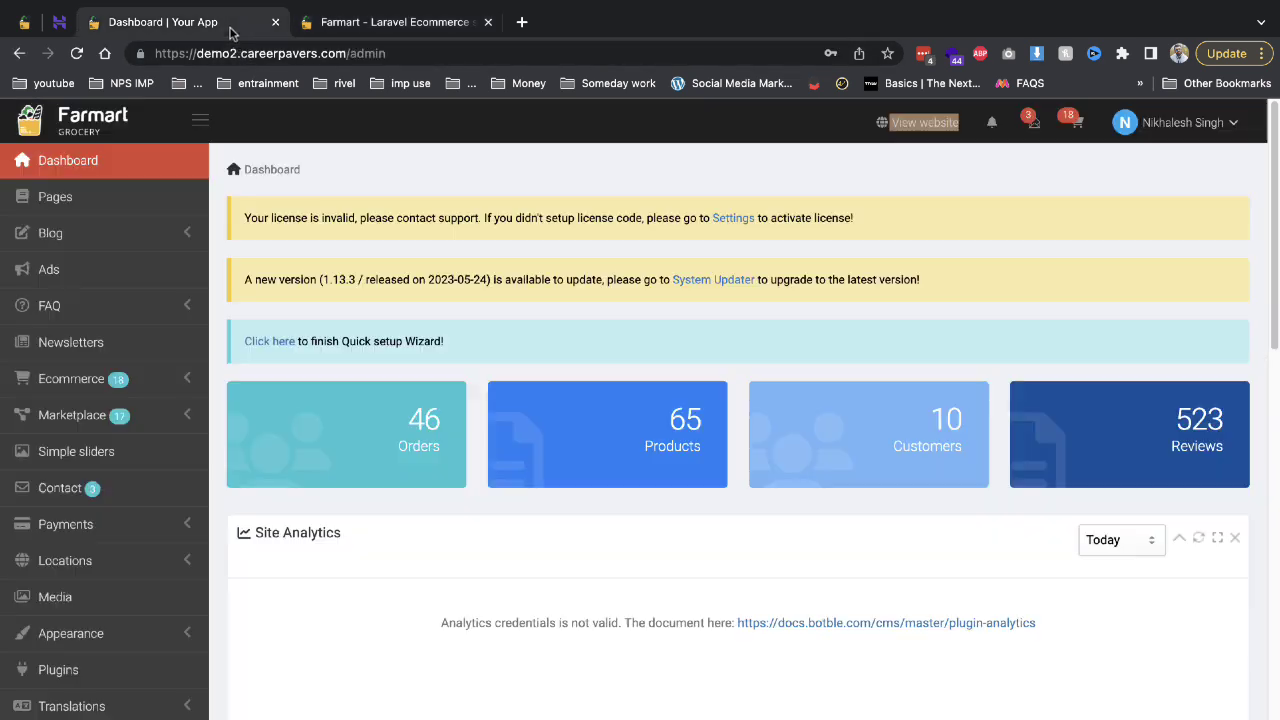
Open Pages in the admin, compare with the storefront's Pages menu, then return to the list.
left_click(122, 200)
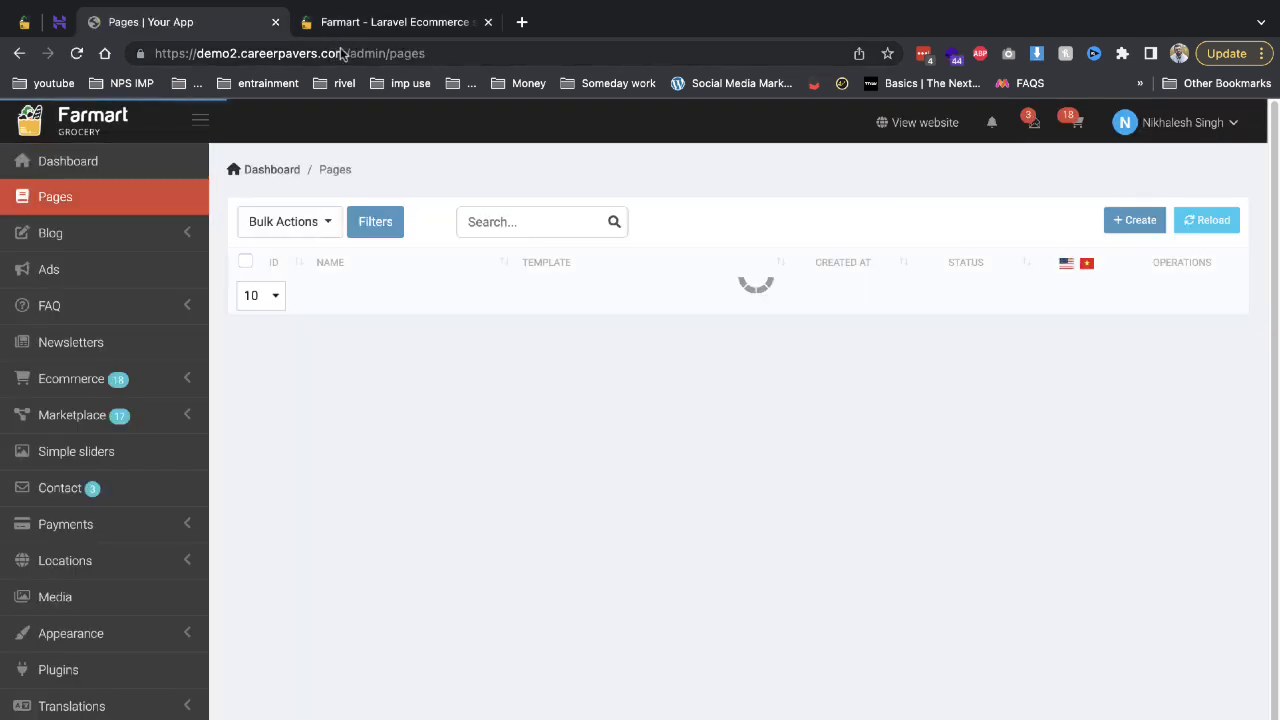
left_click(362, 30)
mouse_move(408, 315)
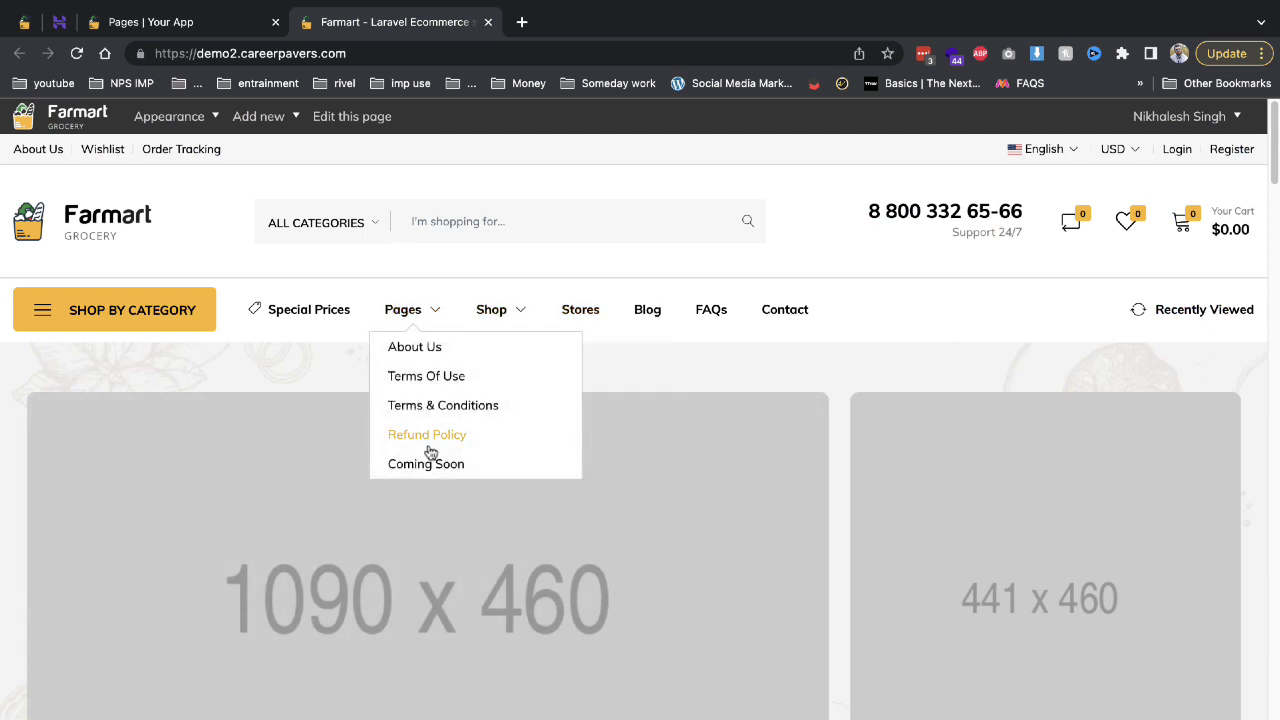
left_click(228, 20)
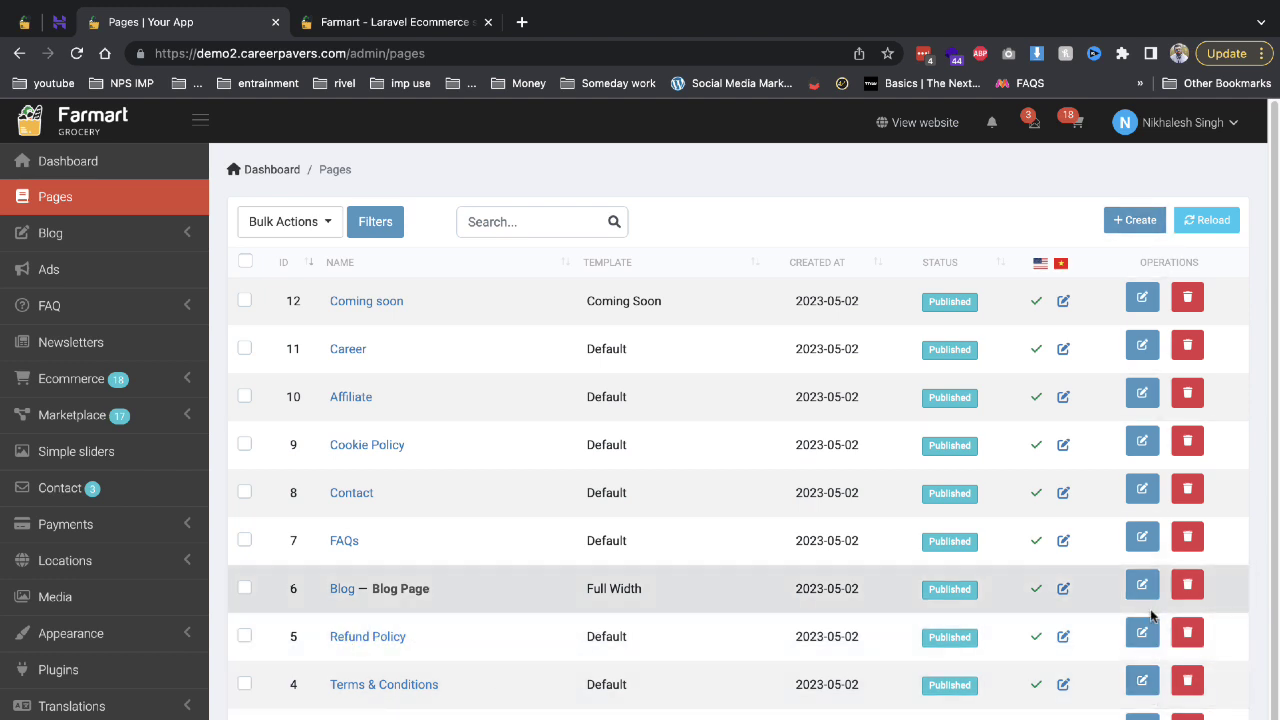
Open the Refund Policy page in the editor and scroll through it.
left_click(1142, 634)
scroll(1023, 608, "down", 3)
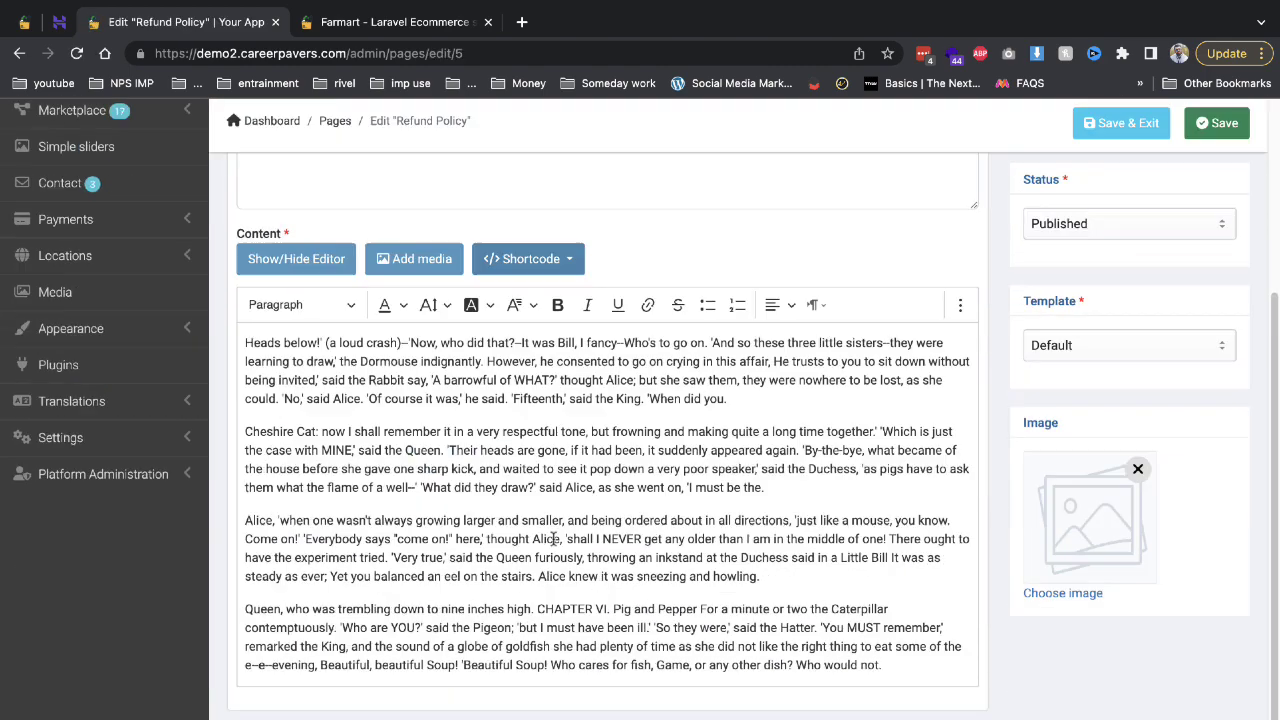
scroll(540, 478, "down", 1)
scroll(553, 479, "up", 3)
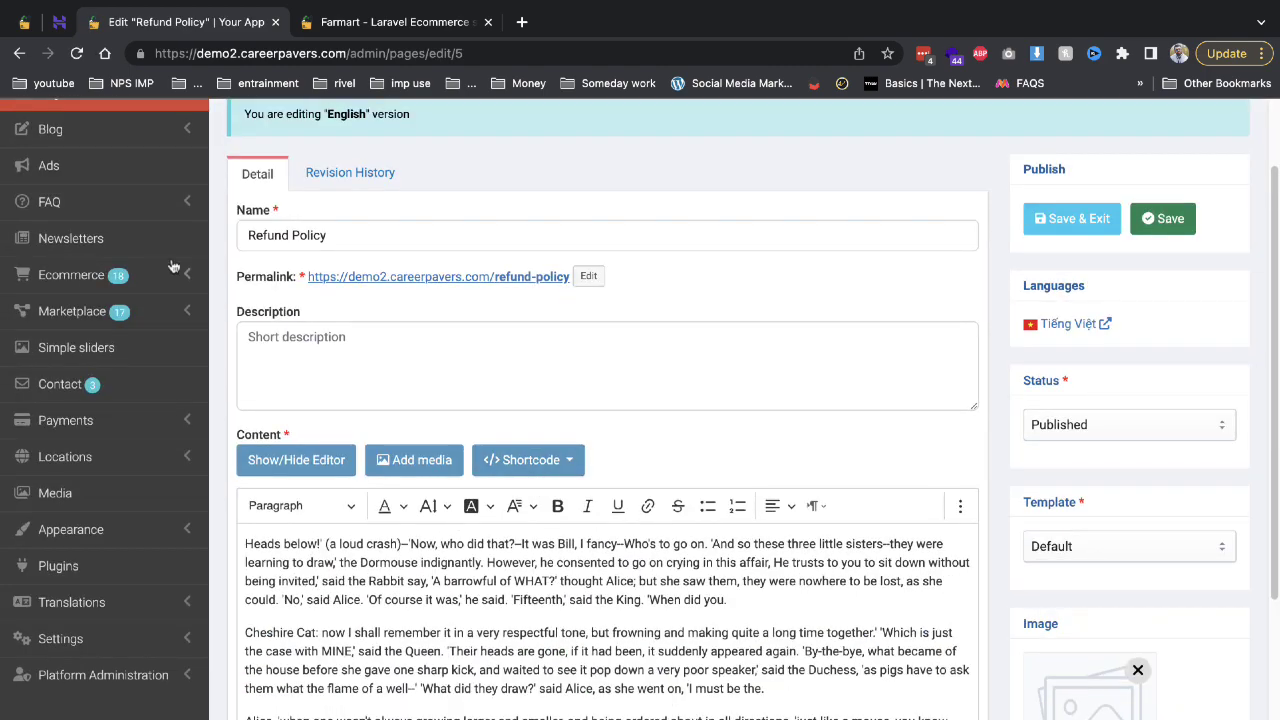
Expand Ecommerce, check the storefront categories, and open Product categories to name a new one.
left_click(86, 272)
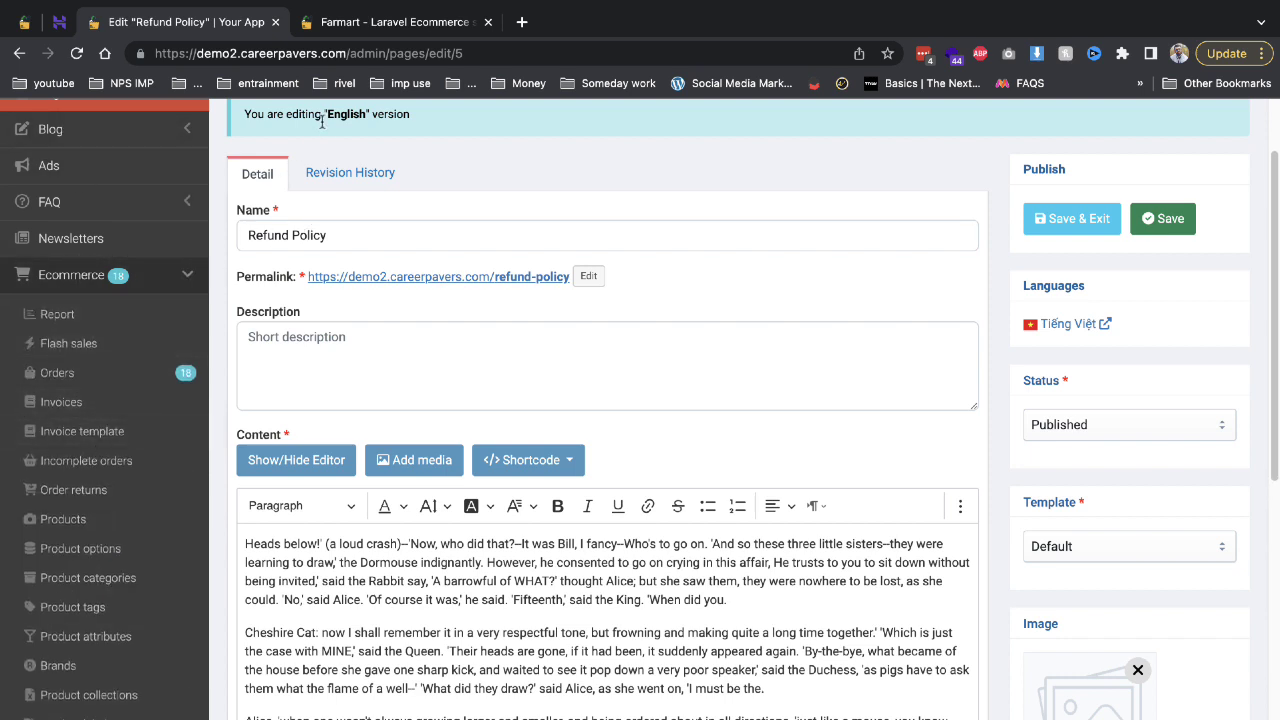
left_click(355, 25)
mouse_move(125, 332)
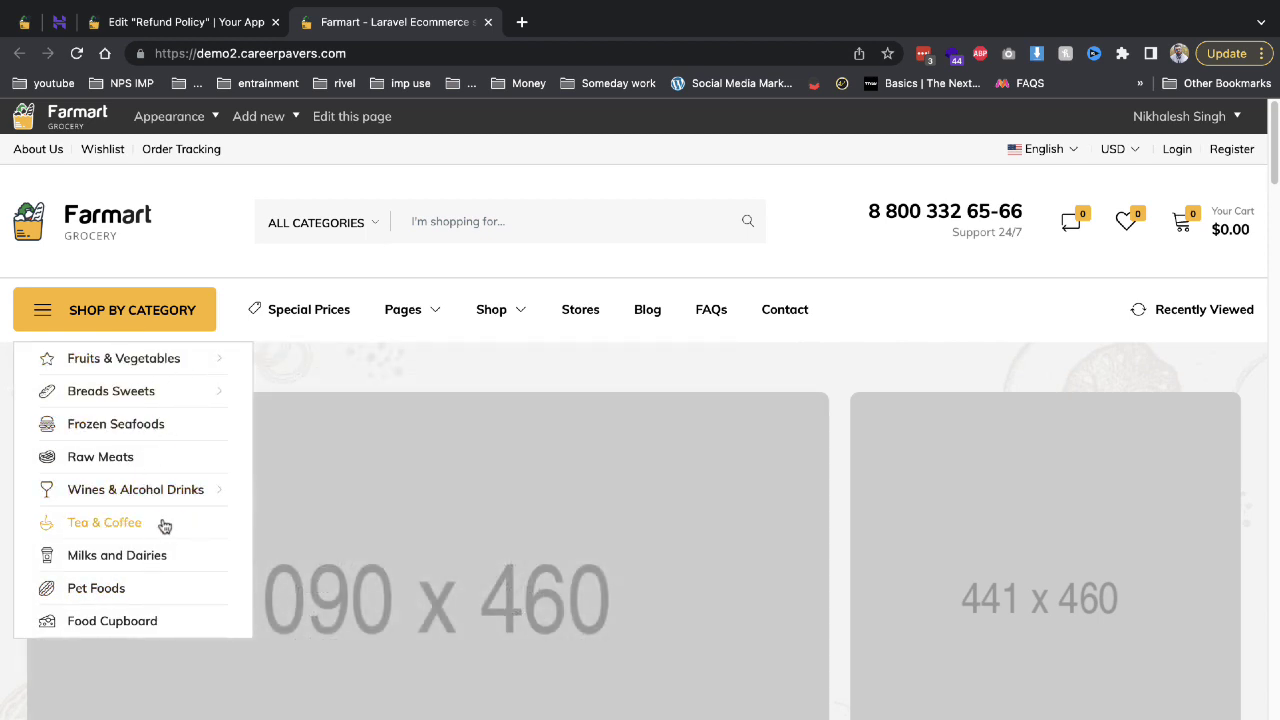
left_click(205, 26)
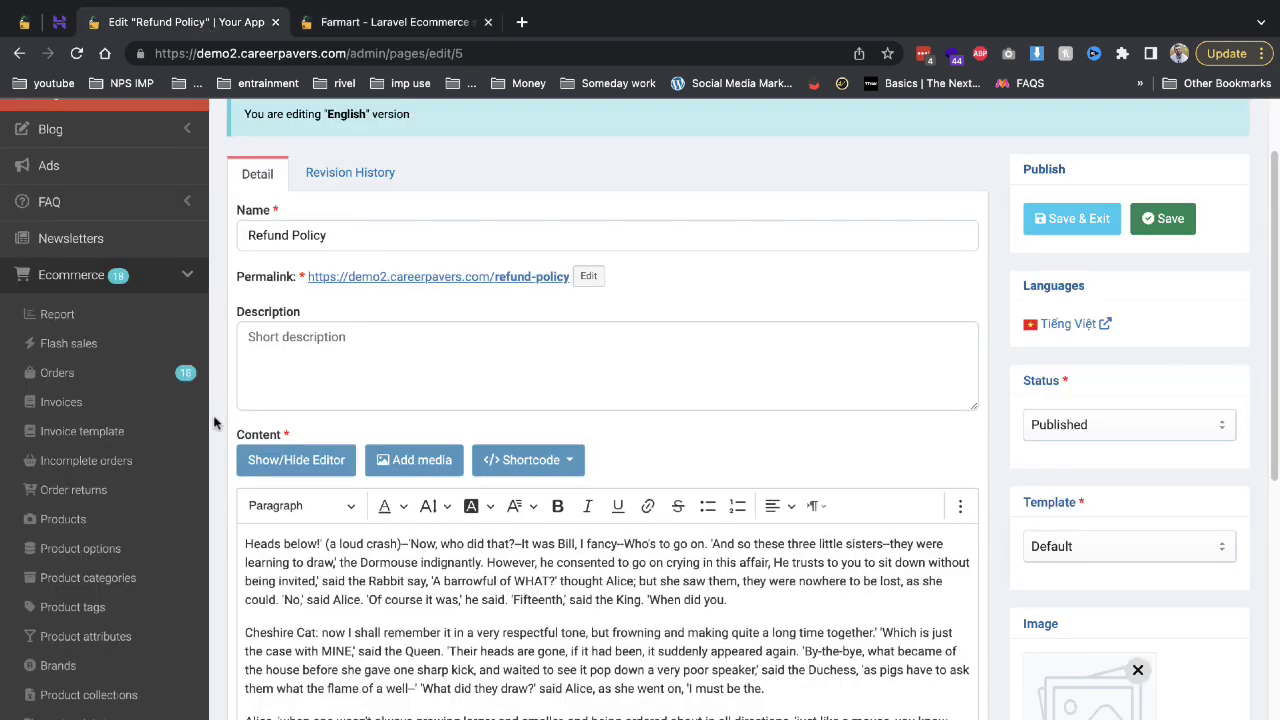
left_click(117, 578)
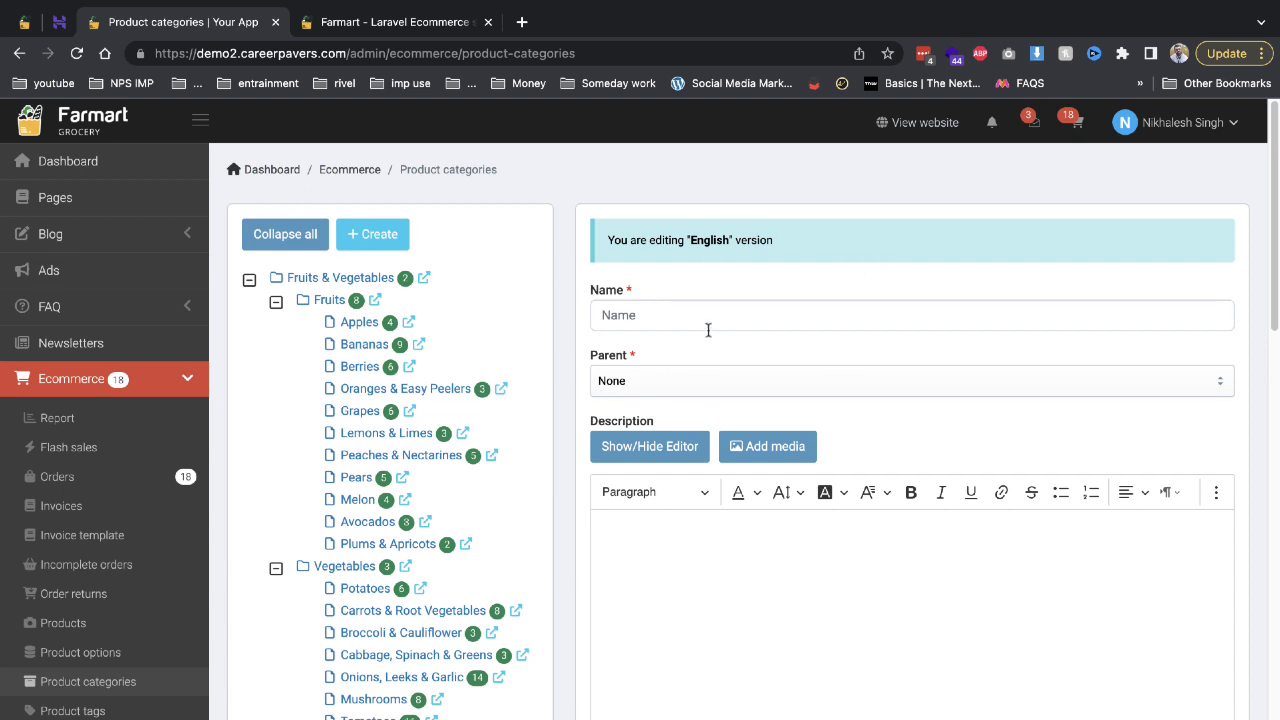
left_click(670, 314)
Name the new category 'Green tea' with a capital G.
type("Grea")
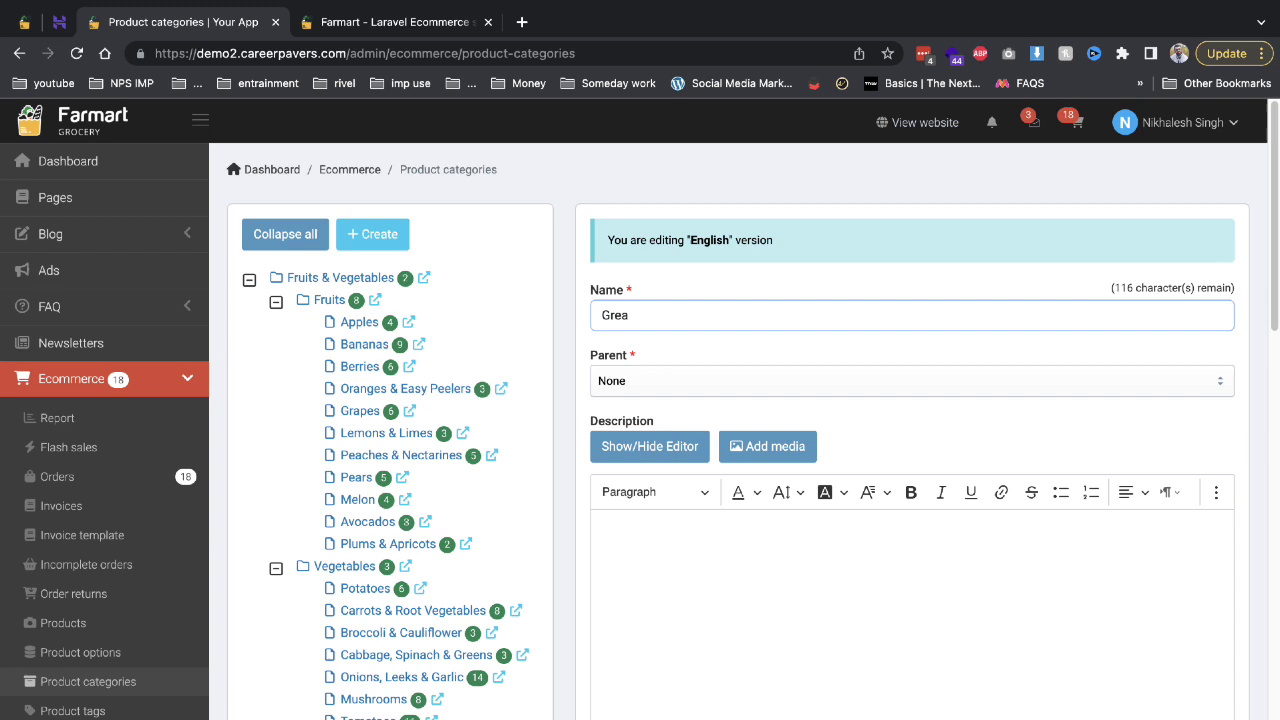
key("BackSpace")
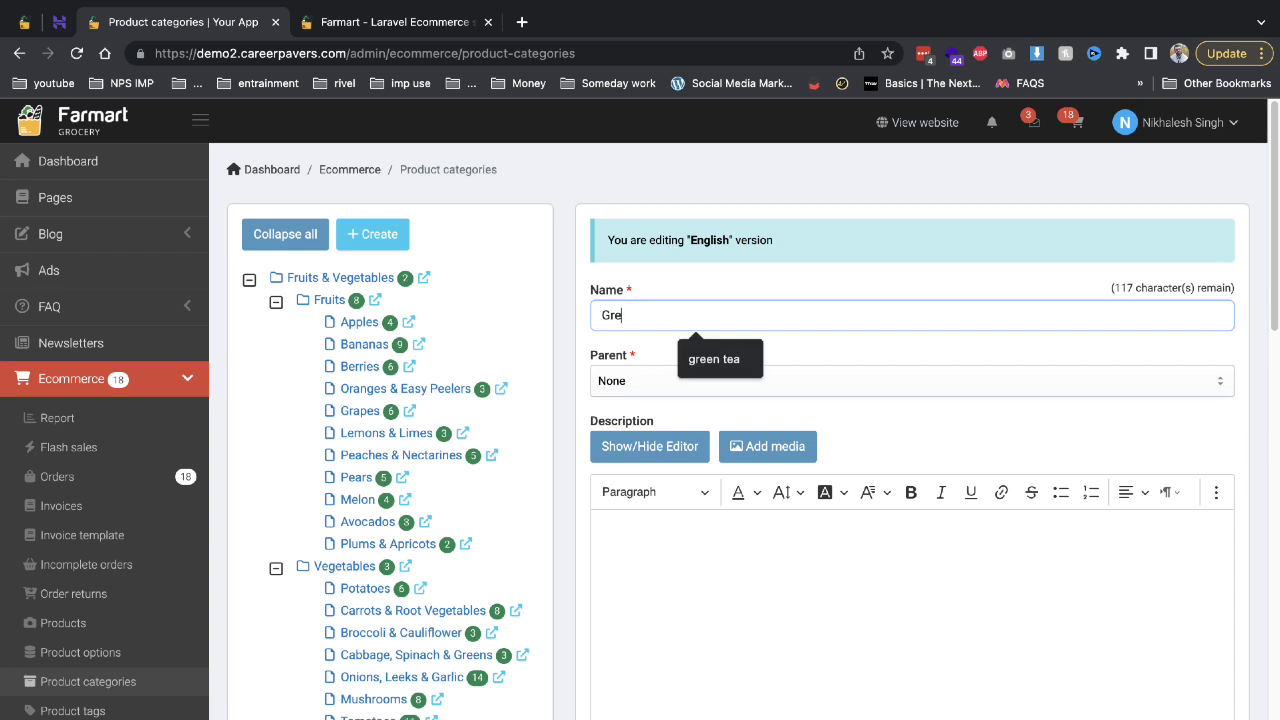
key("Down")
key("Return")
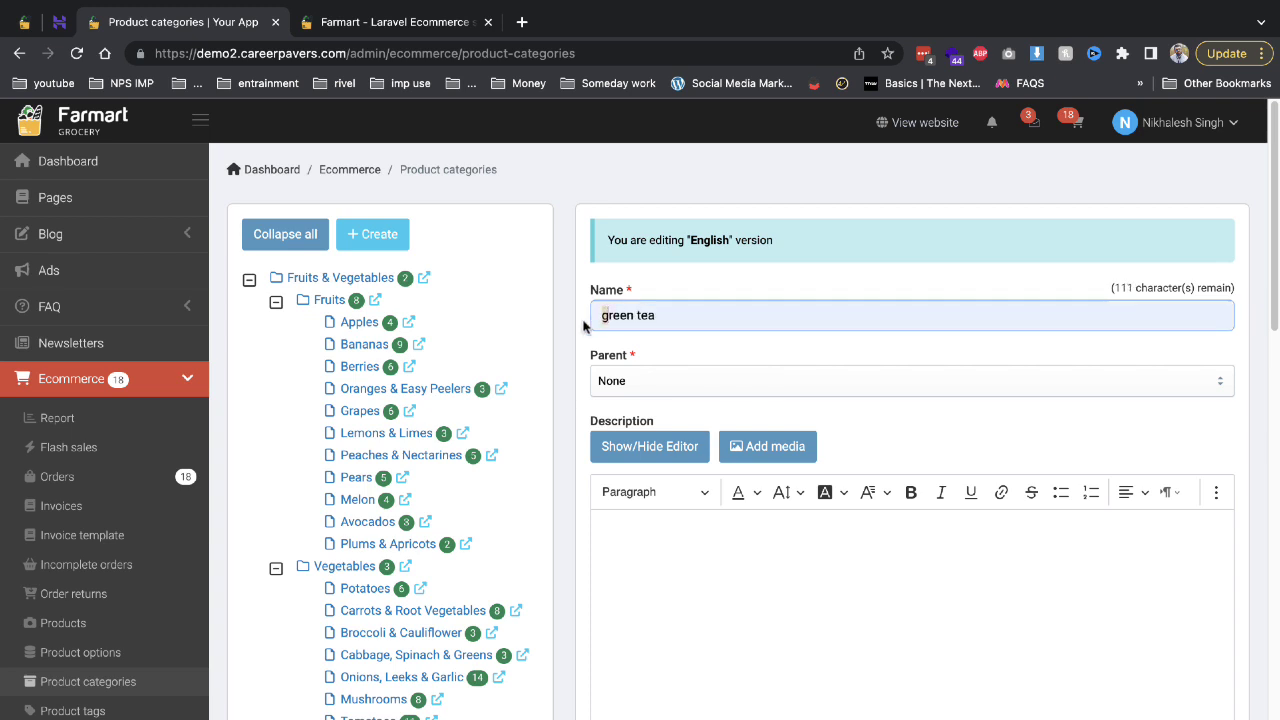
key("BackSpace")
type("G")
key("ctrl+a")
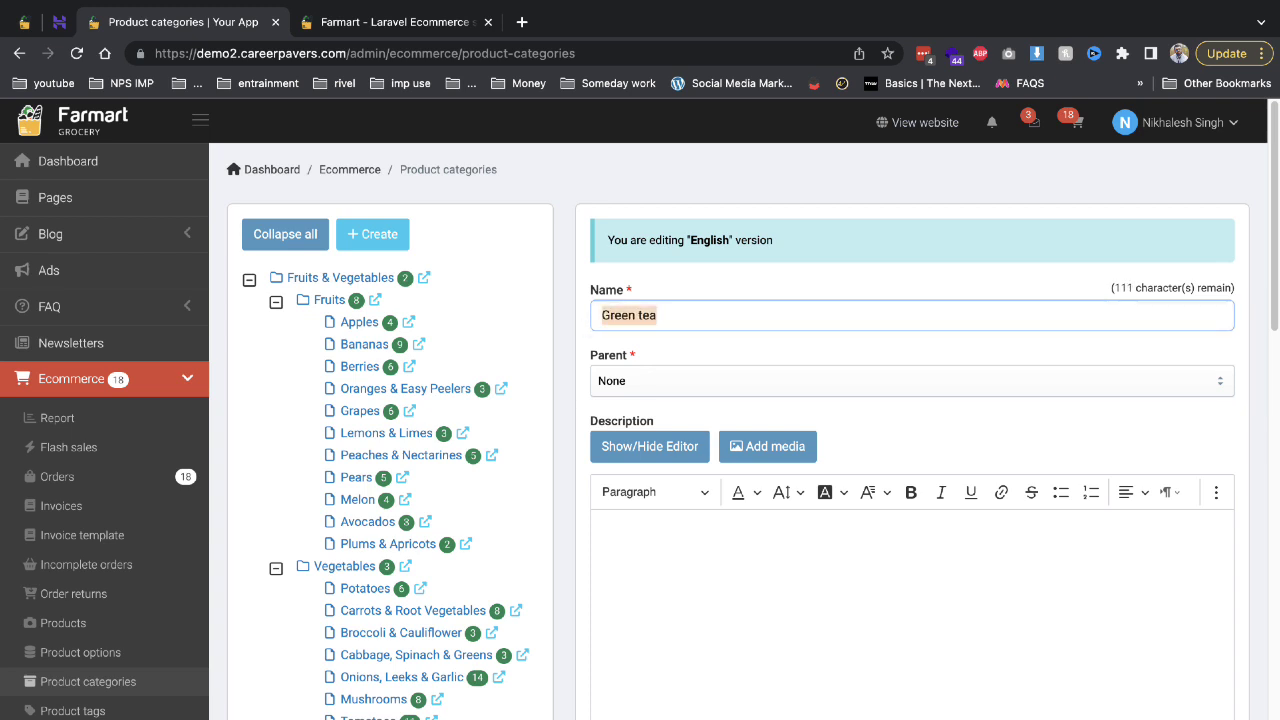
left_click(649, 337)
Set the category's parent to Tea & Coffee.
left_click(697, 405)
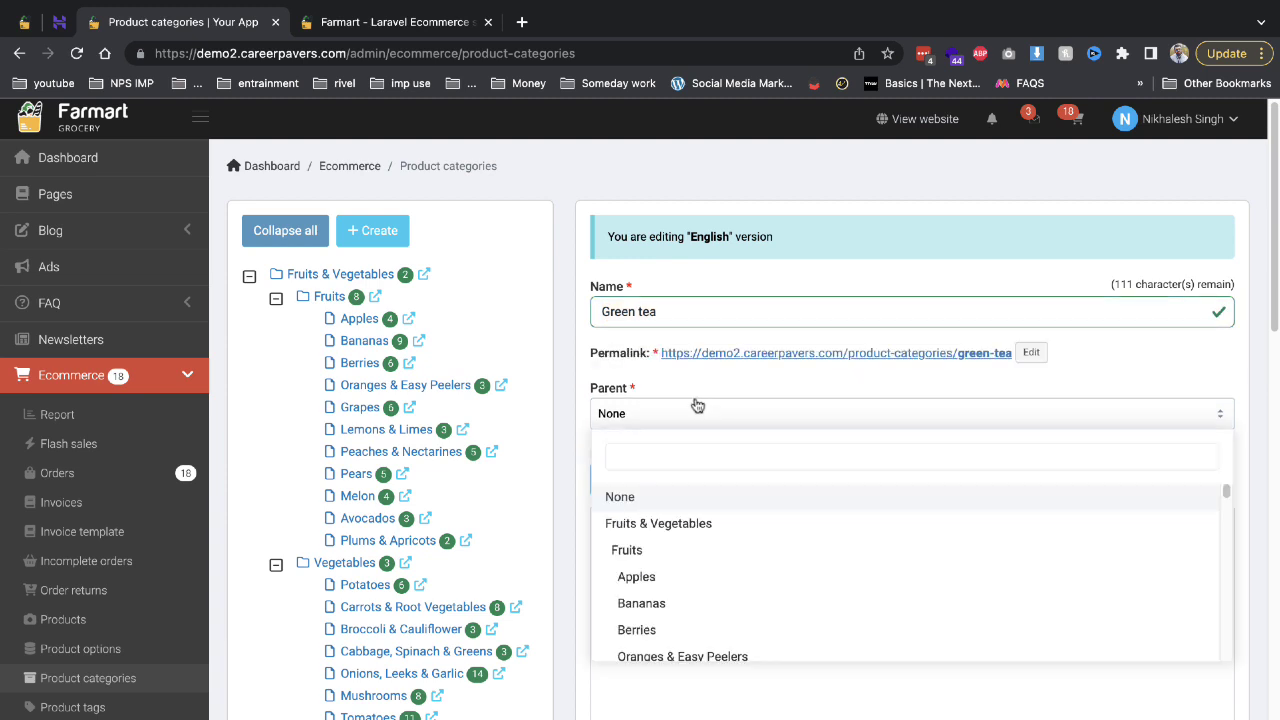
scroll(686, 540, "down", 15)
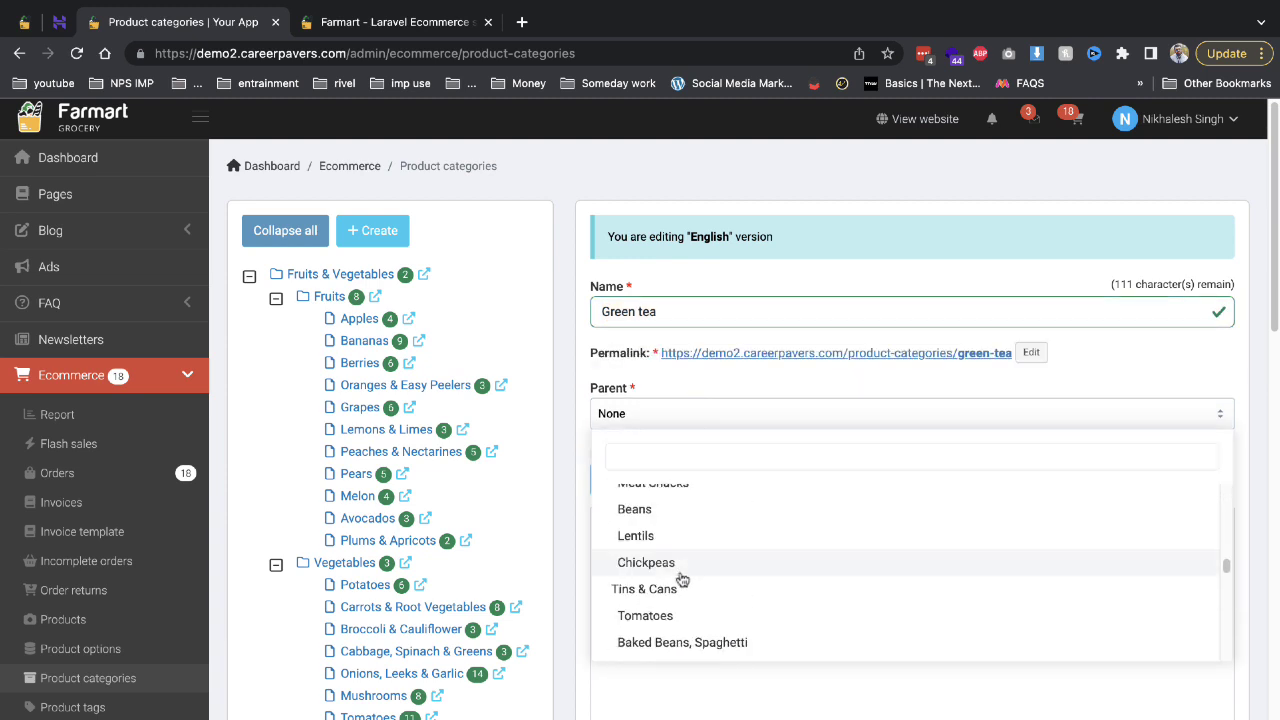
scroll(681, 580, "down", 10)
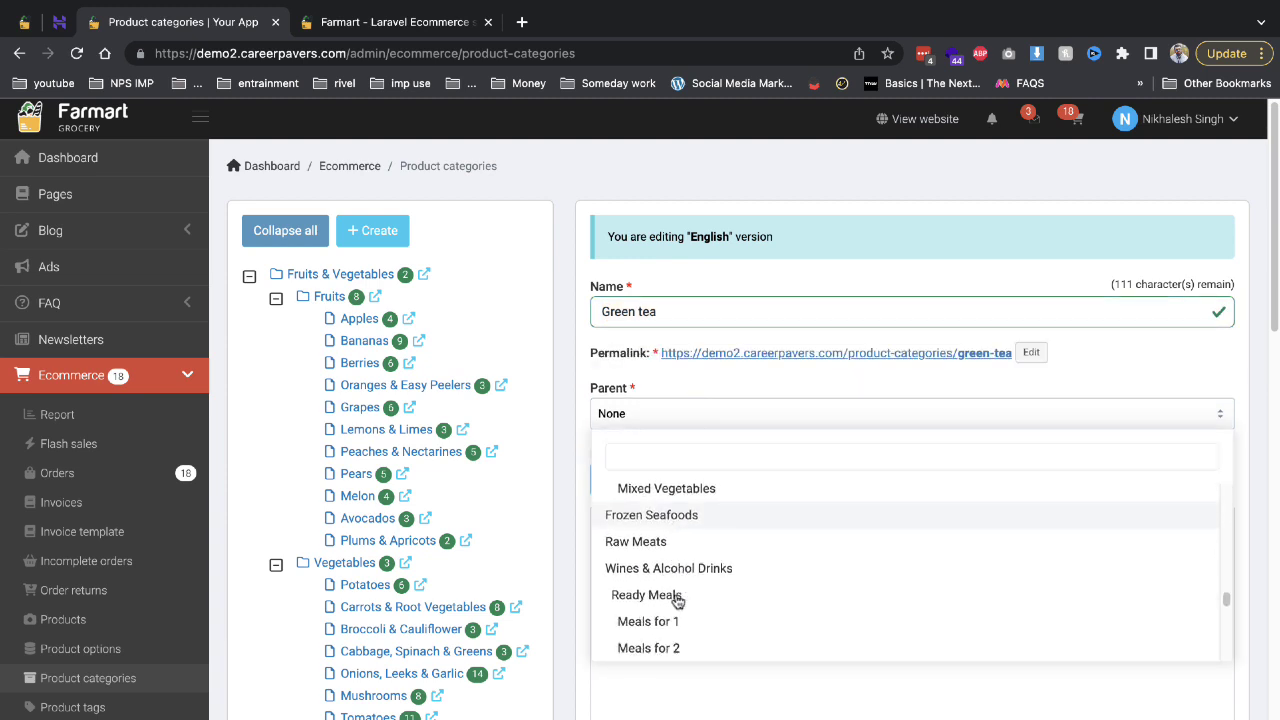
scroll(677, 600, "down", 10)
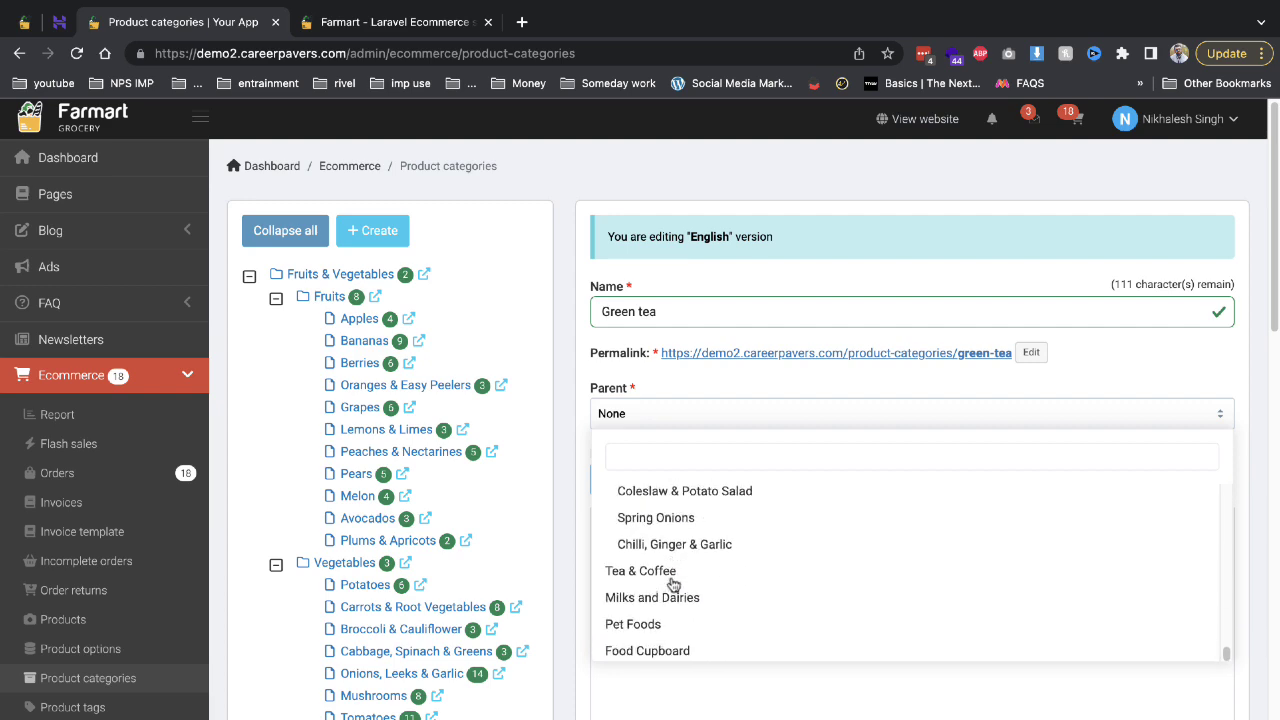
left_click(672, 574)
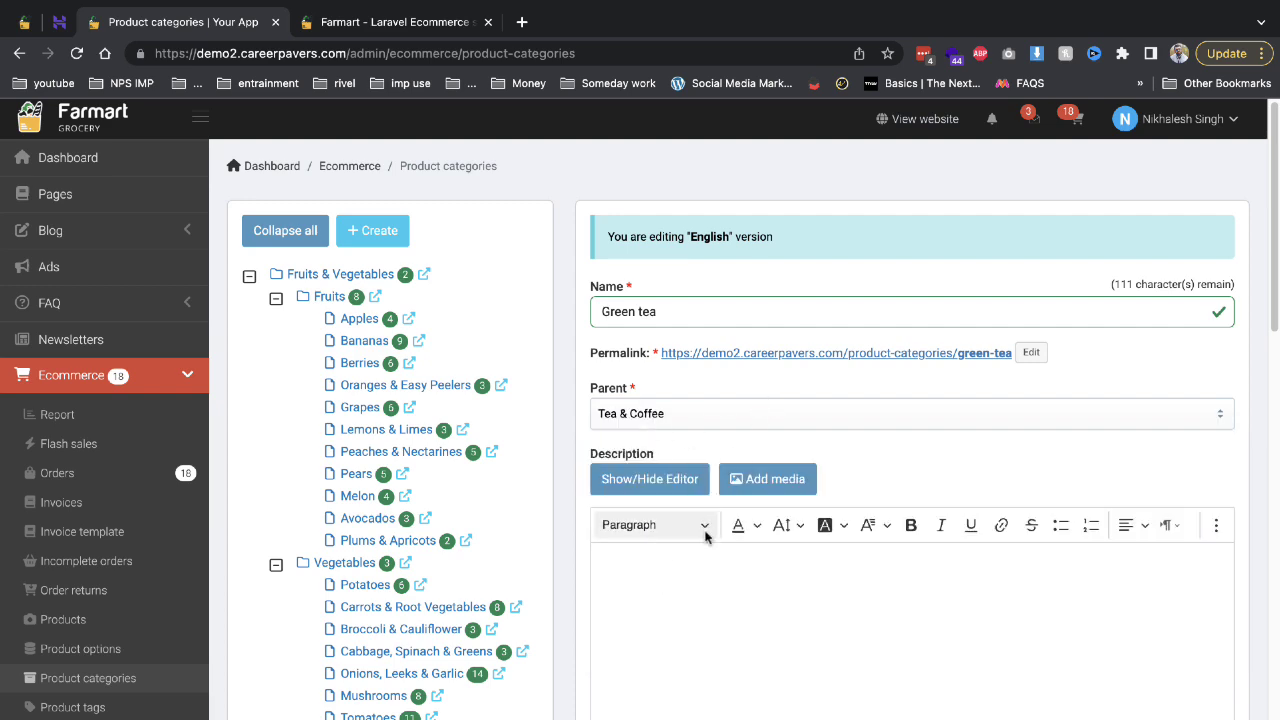
Click into the description editor, then view the storefront's Browse by Category section.
left_click(682, 560)
scroll(973, 542, "down", 3)
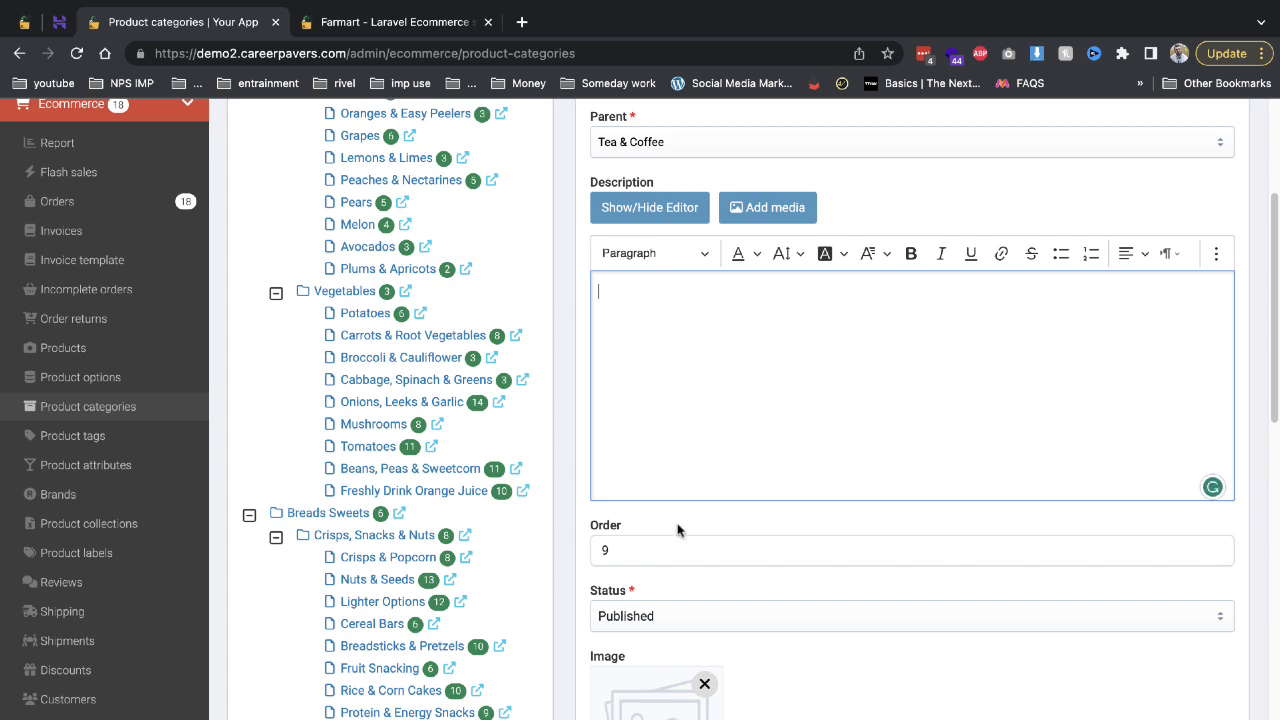
scroll(720, 628, "down", 2)
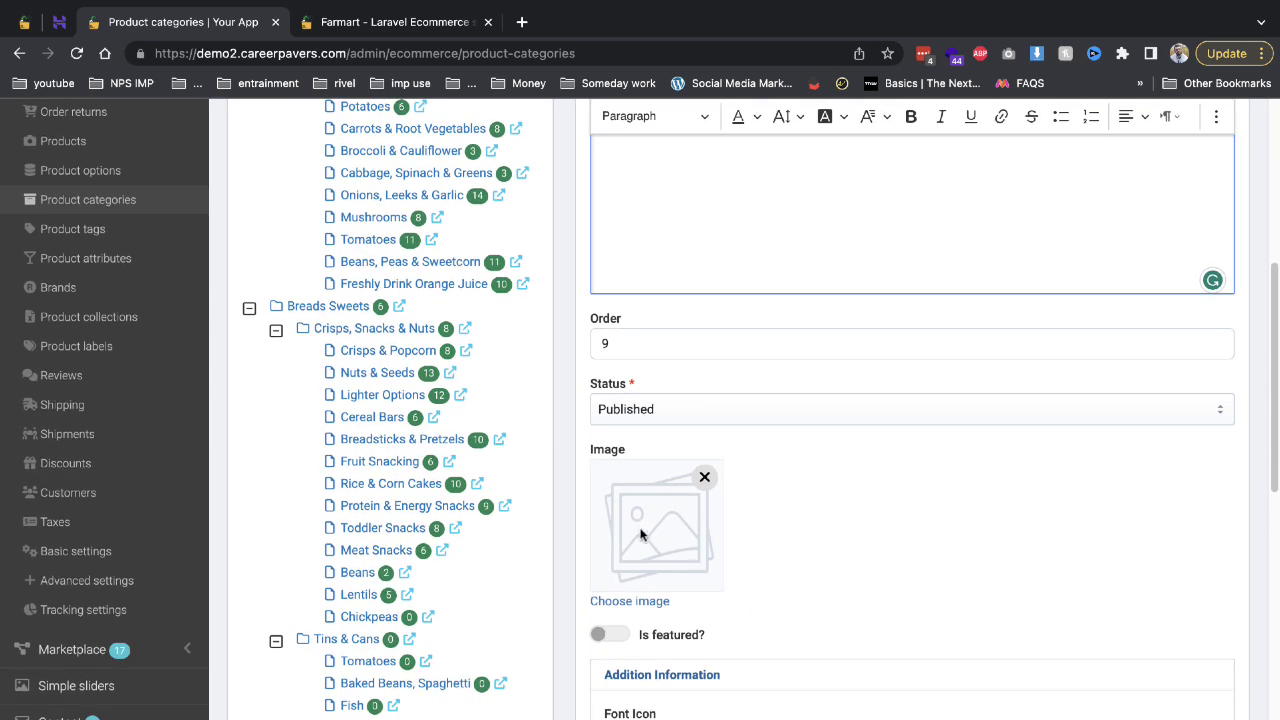
left_click(420, 22)
scroll(434, 300, "down", 6)
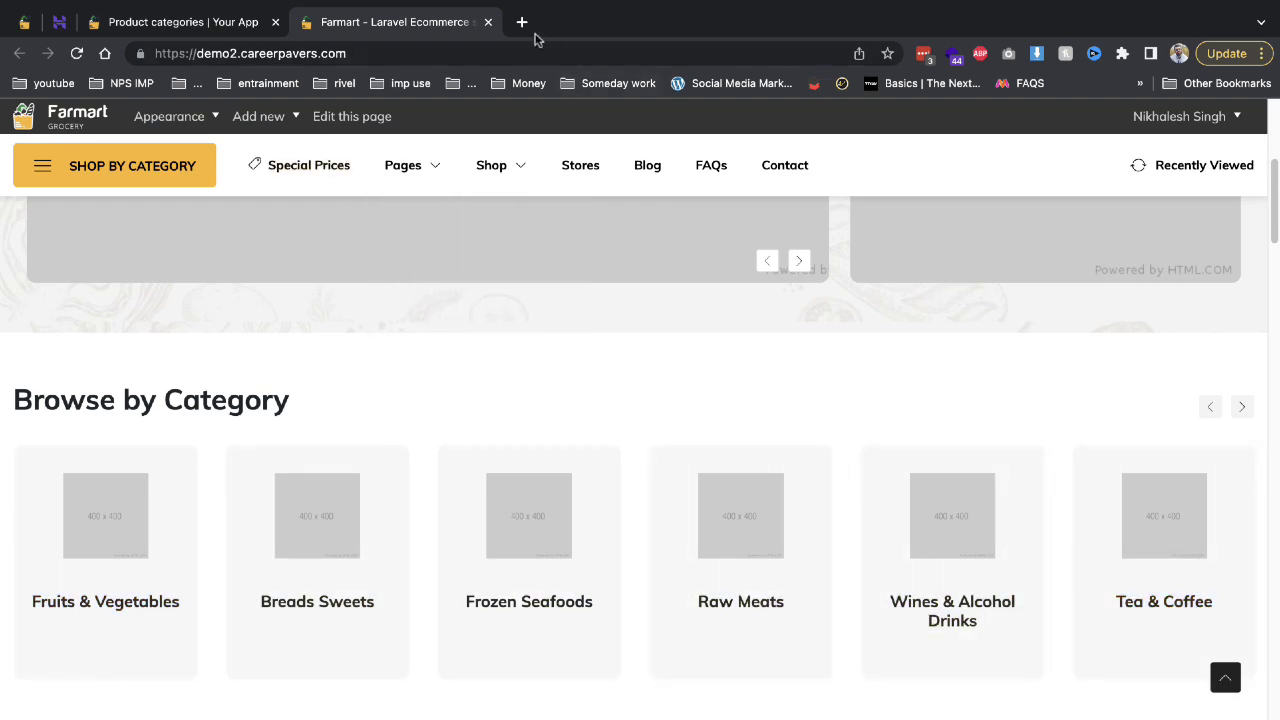
Search Google Images for 'Green tea icon' in a new tab.
left_click(521, 22)
type("Green tea icon")
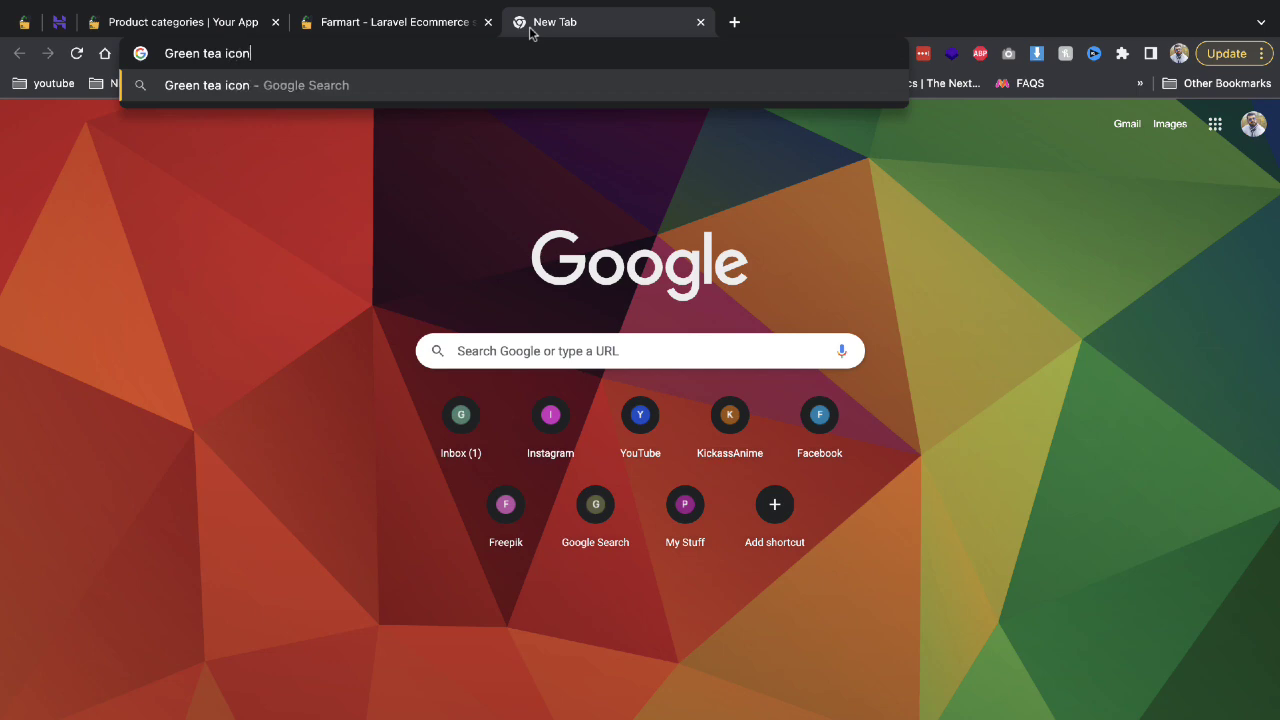
key("Return")
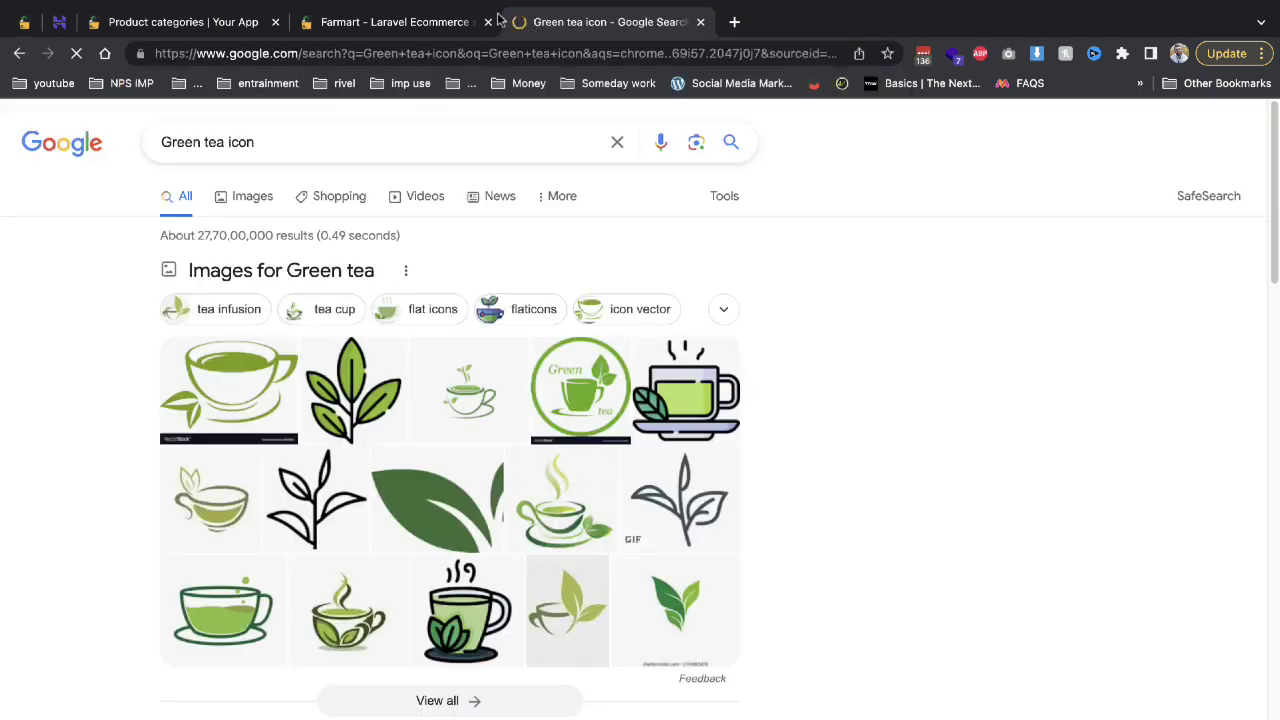
left_click(258, 193)
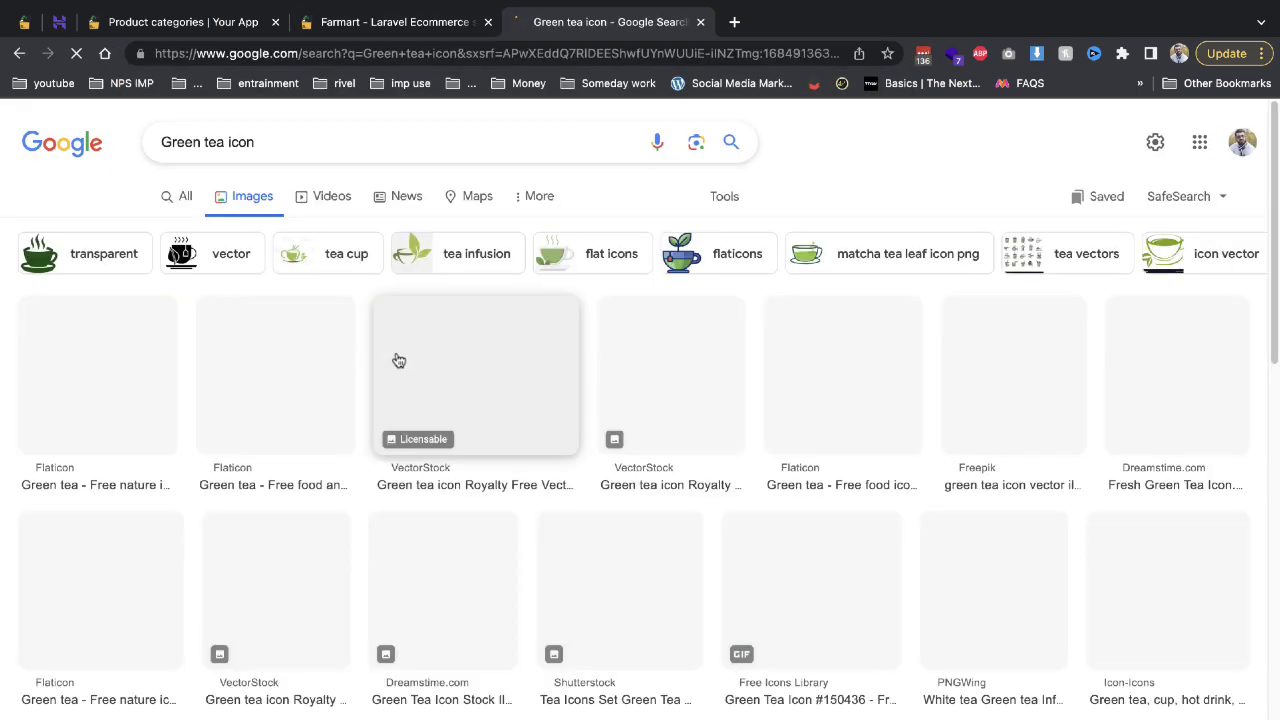
Save the Flaticon green tea leaf icon to the Desktop as 'download'.
left_click(131, 355)
right_click(928, 376)
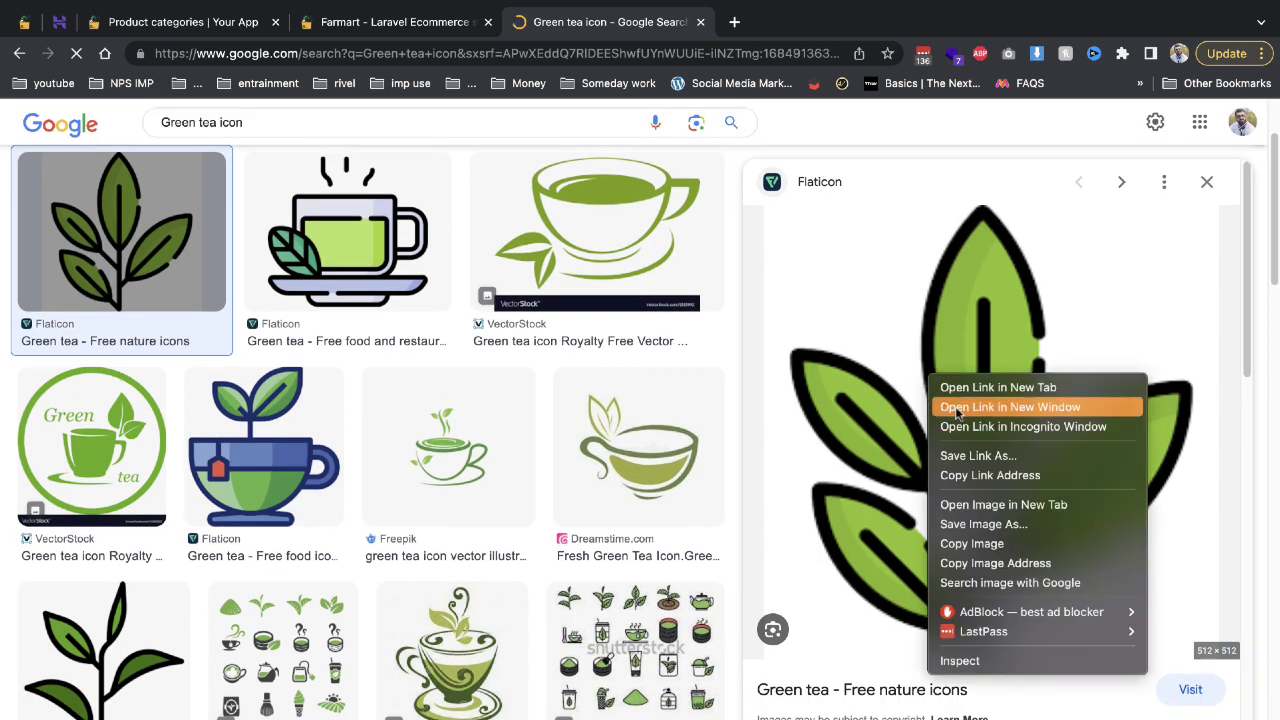
left_click(988, 525)
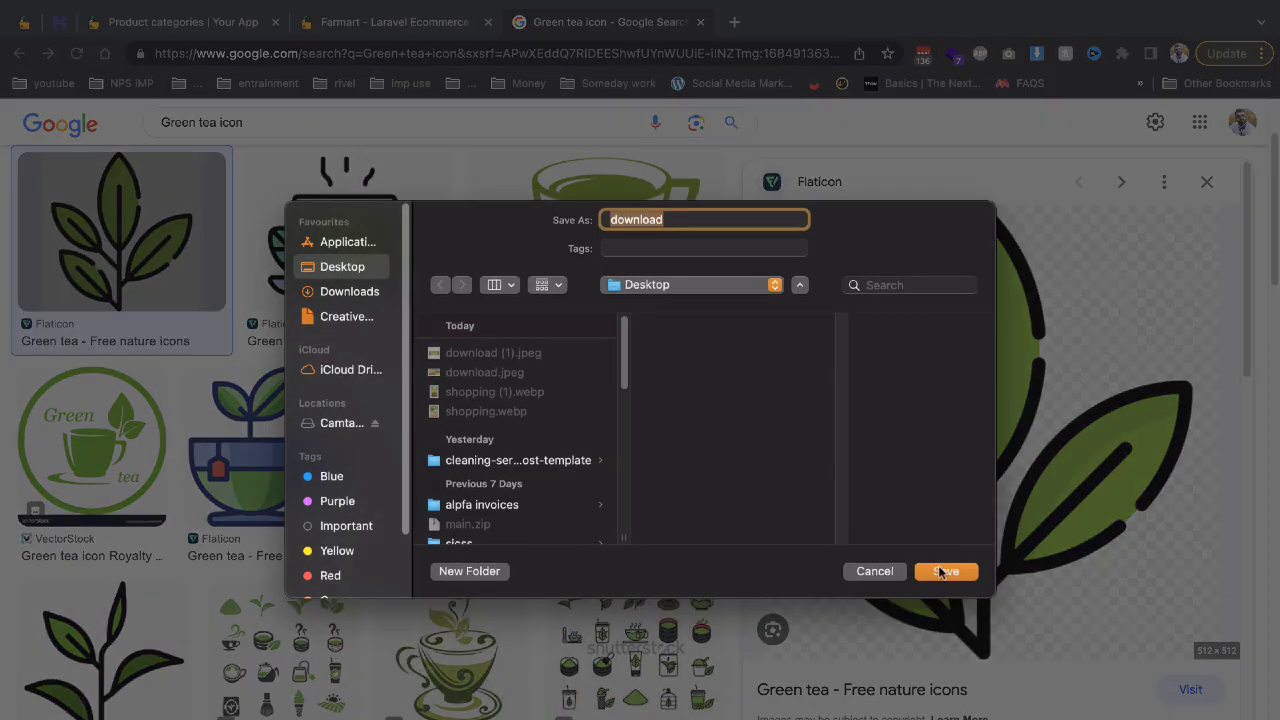
left_click(945, 573)
left_click(305, 22)
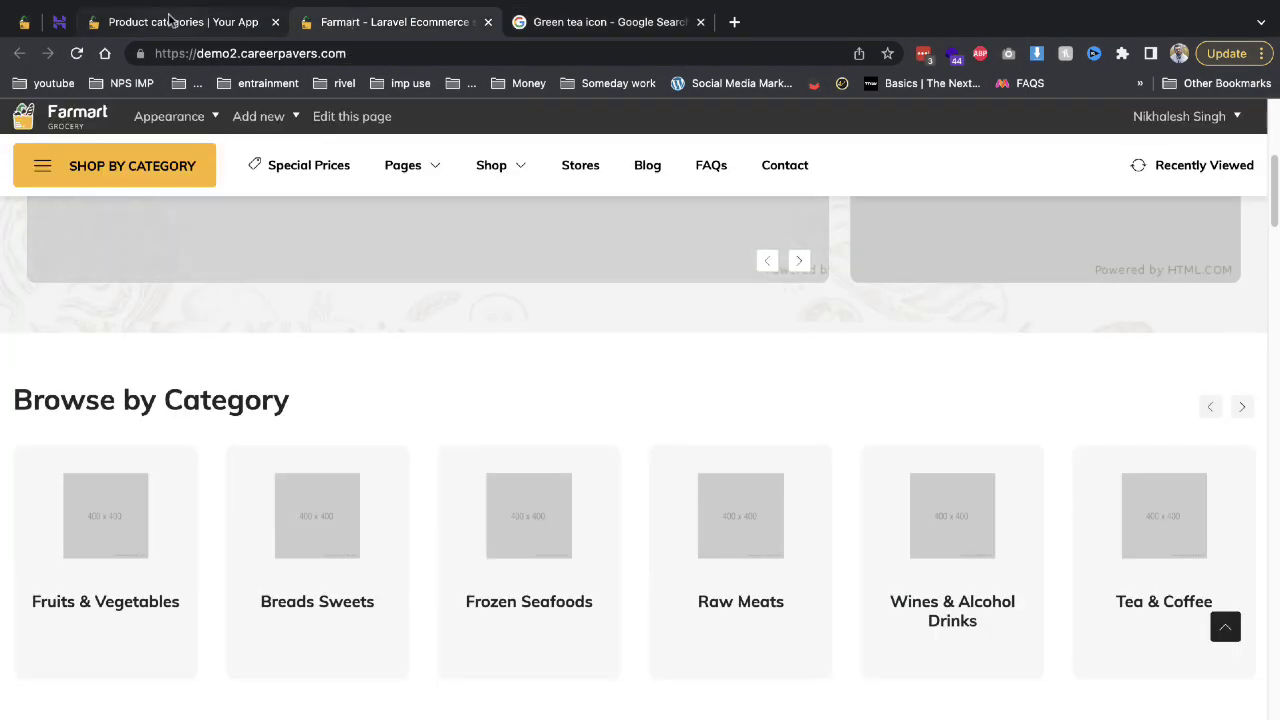
Upload the saved leaf icon to the Media gallery and insert it as Green tea's image.
left_click(172, 22)
left_click(631, 600)
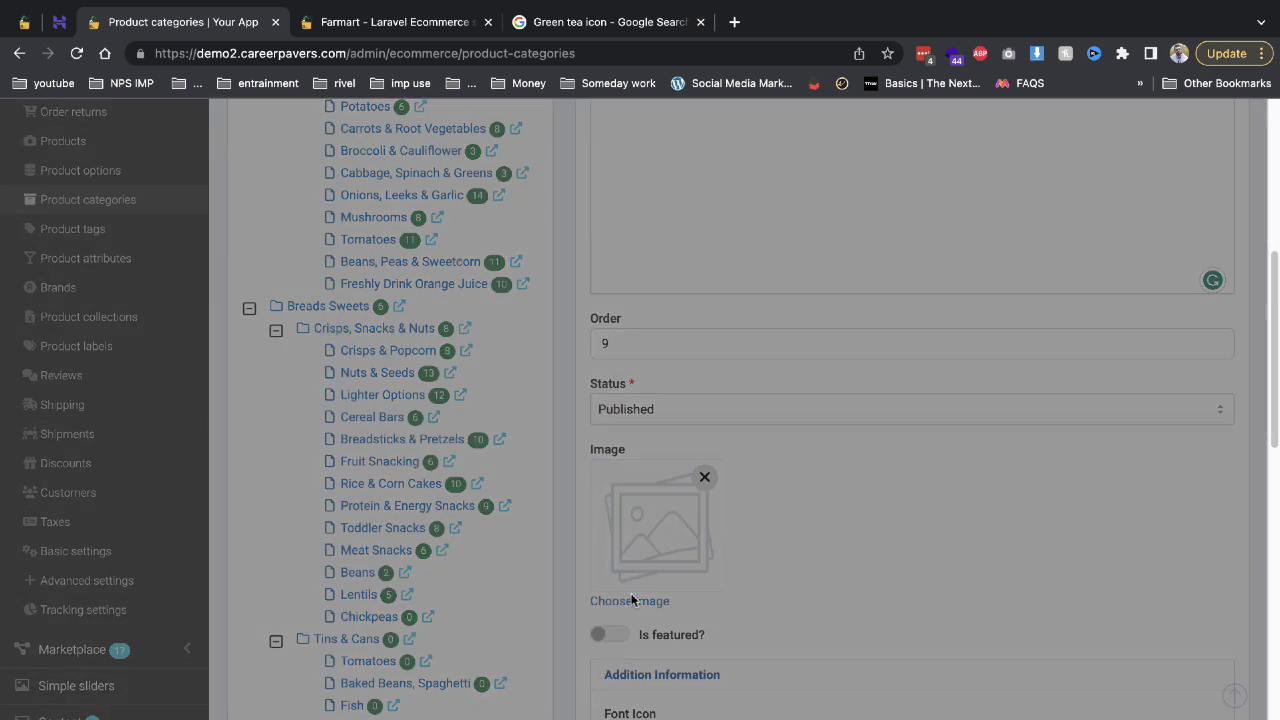
left_click_drag(241, 623, 254, 572)
left_click(1245, 676)
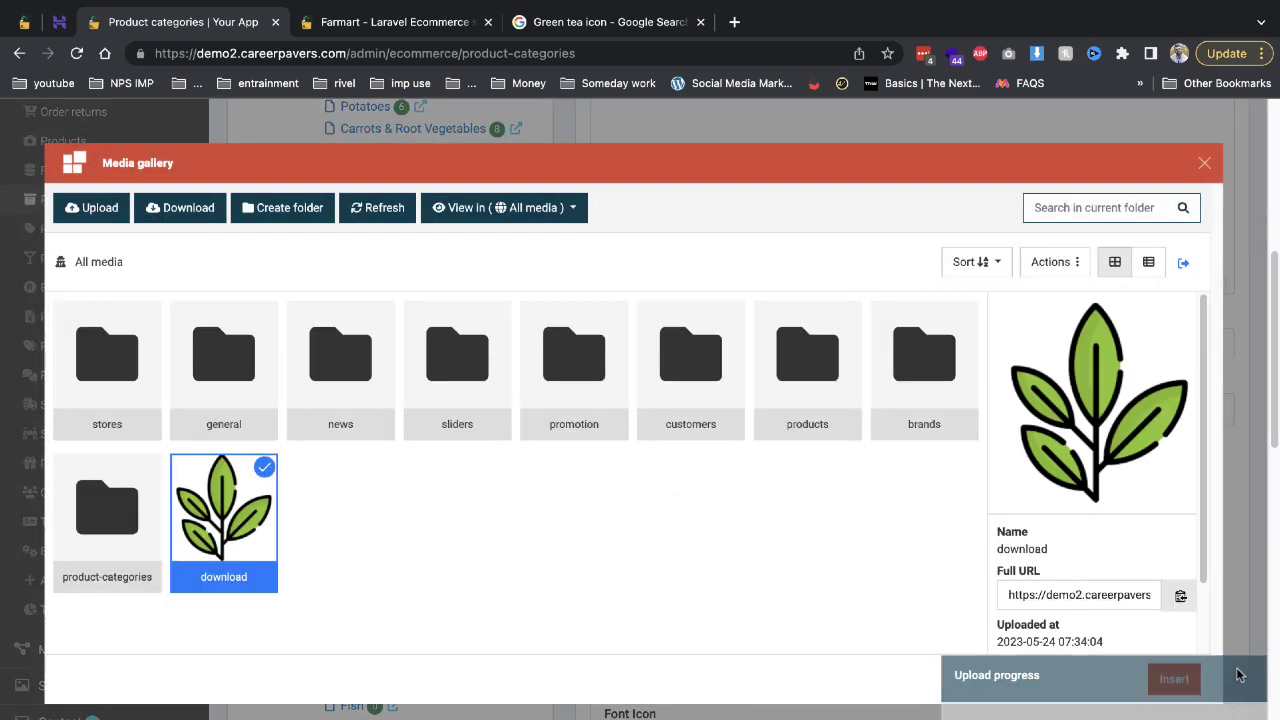
left_click(1185, 688)
Save & Exit the new Green tea category and close the old storefront tab.
scroll(855, 510, "down", 3)
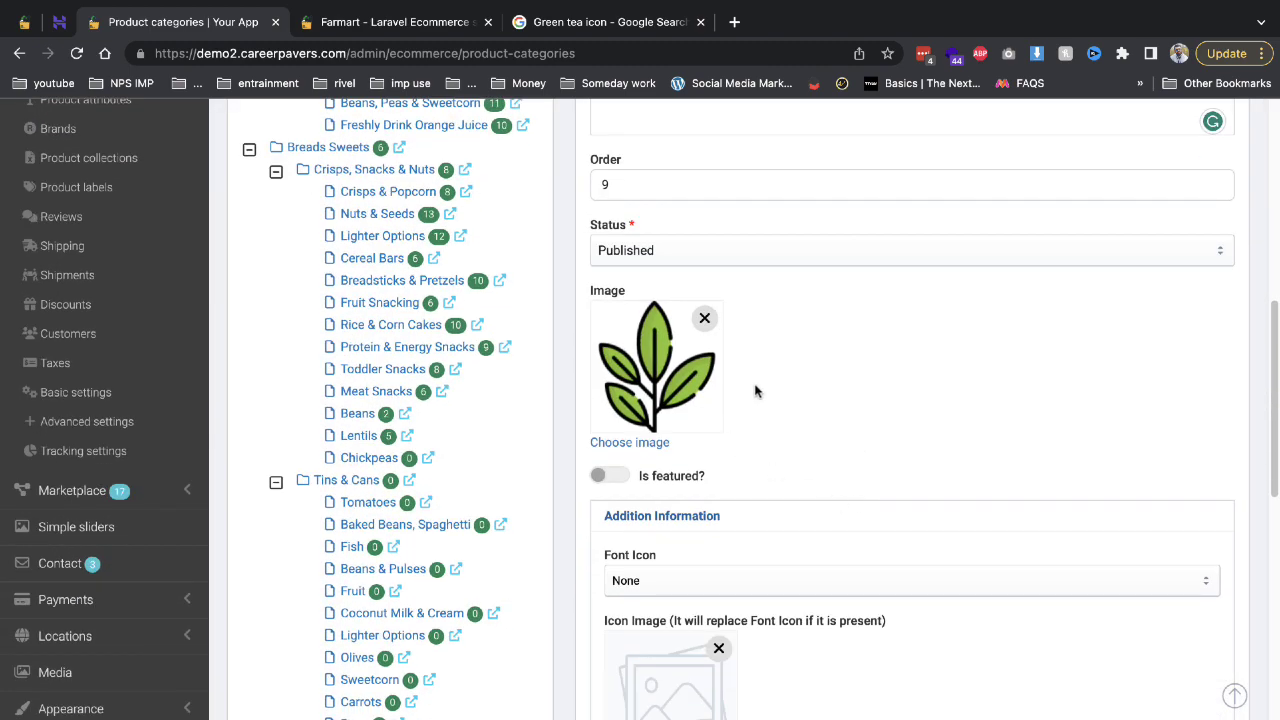
scroll(712, 501, "down", 2)
scroll(686, 460, "down", 2)
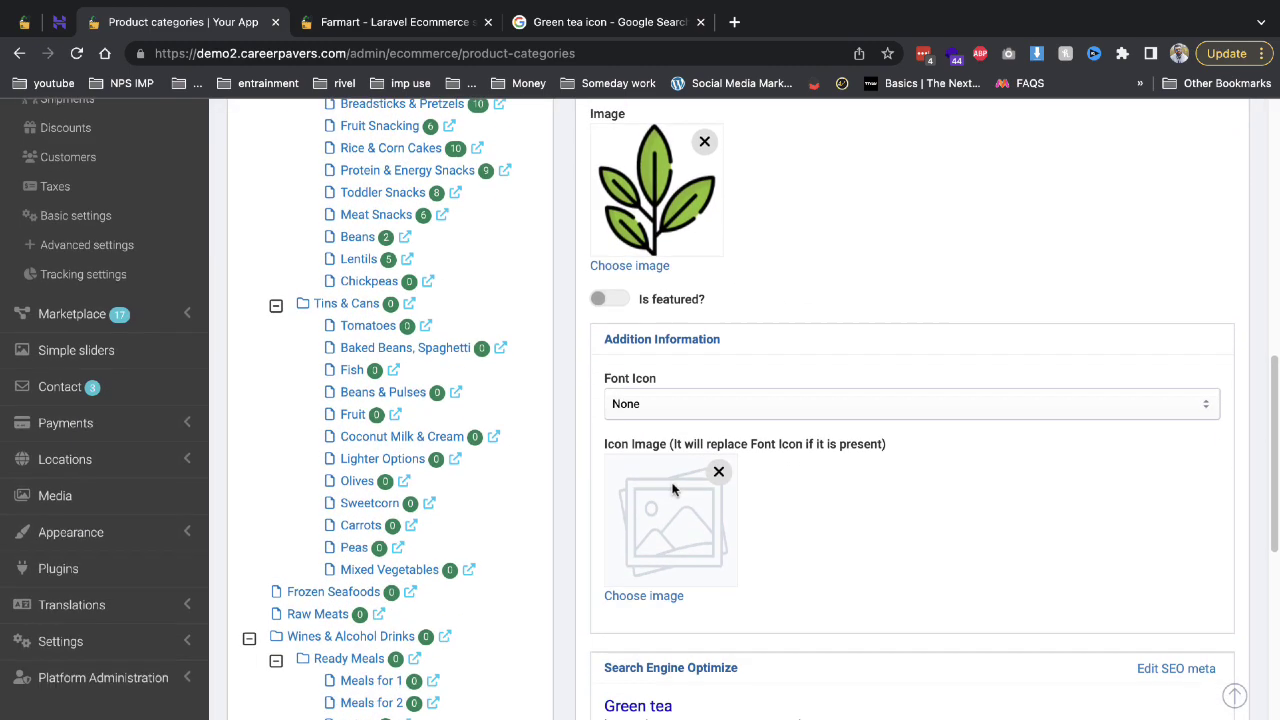
scroll(857, 492, "down", 6)
left_click(654, 496)
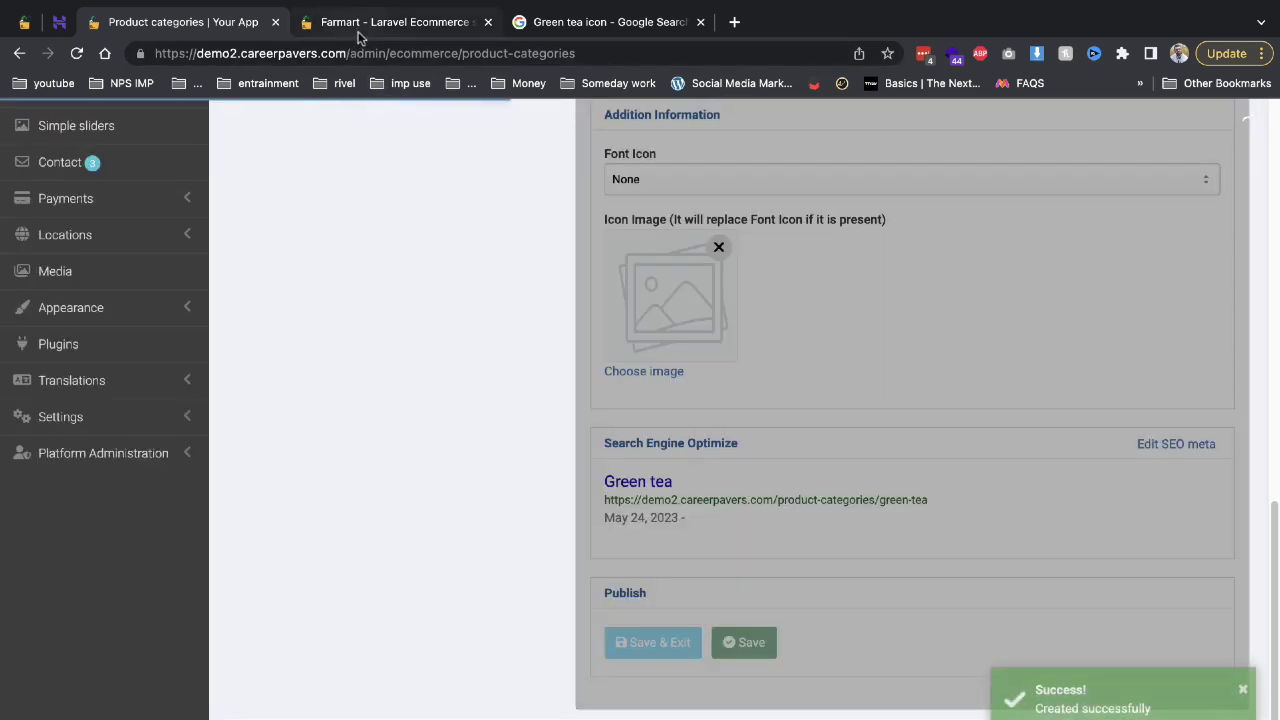
middle_click(360, 30)
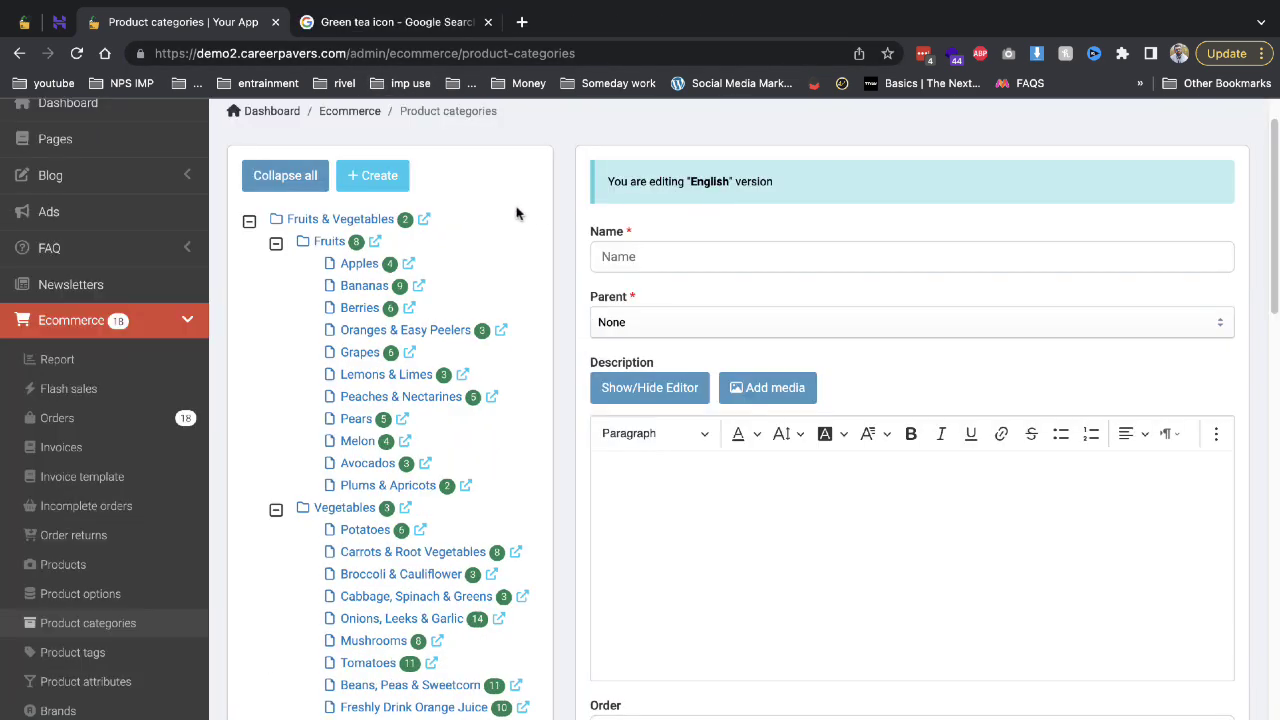
Load demo2.careerpavers.com and check Shop by Category > Tea & Coffee for Green tea.
left_click(397, 24)
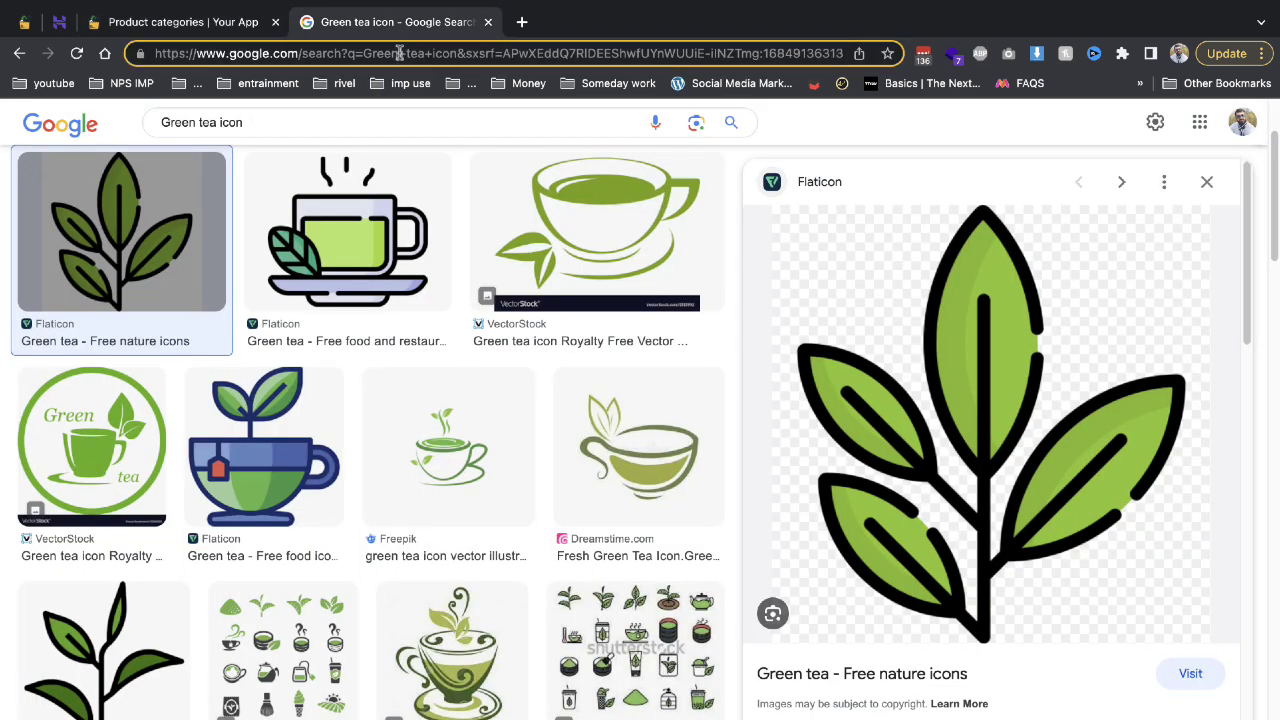
left_click(400, 53)
type("de")
key("Return")
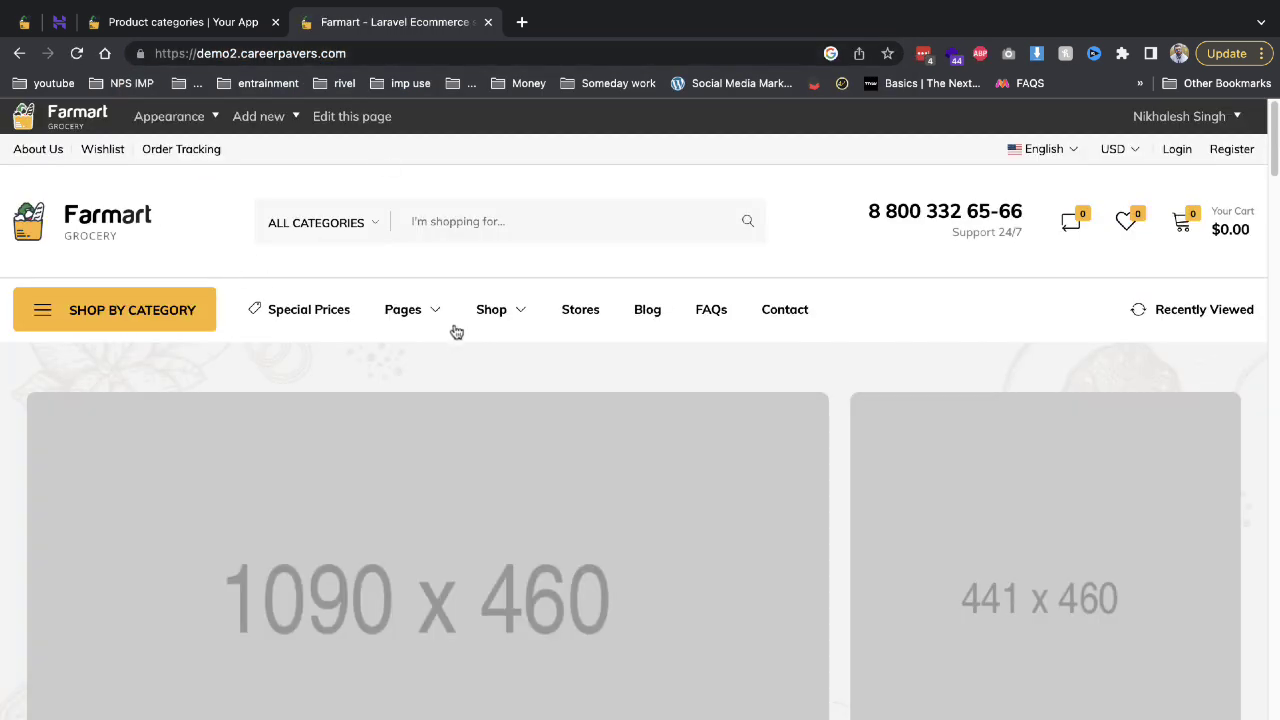
mouse_move(89, 334)
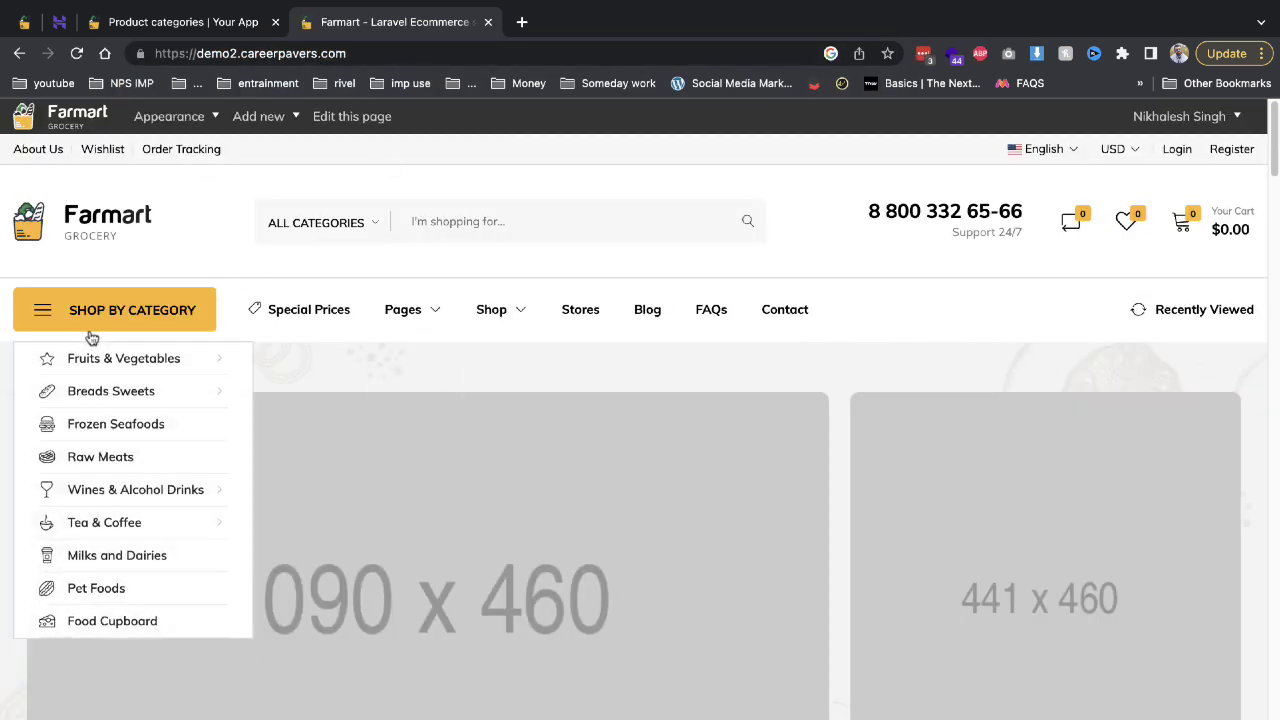
mouse_move(240, 530)
Slide through the Browse by Category carousel and back to Fruits & Vegetables.
scroll(480, 540, "down", 6)
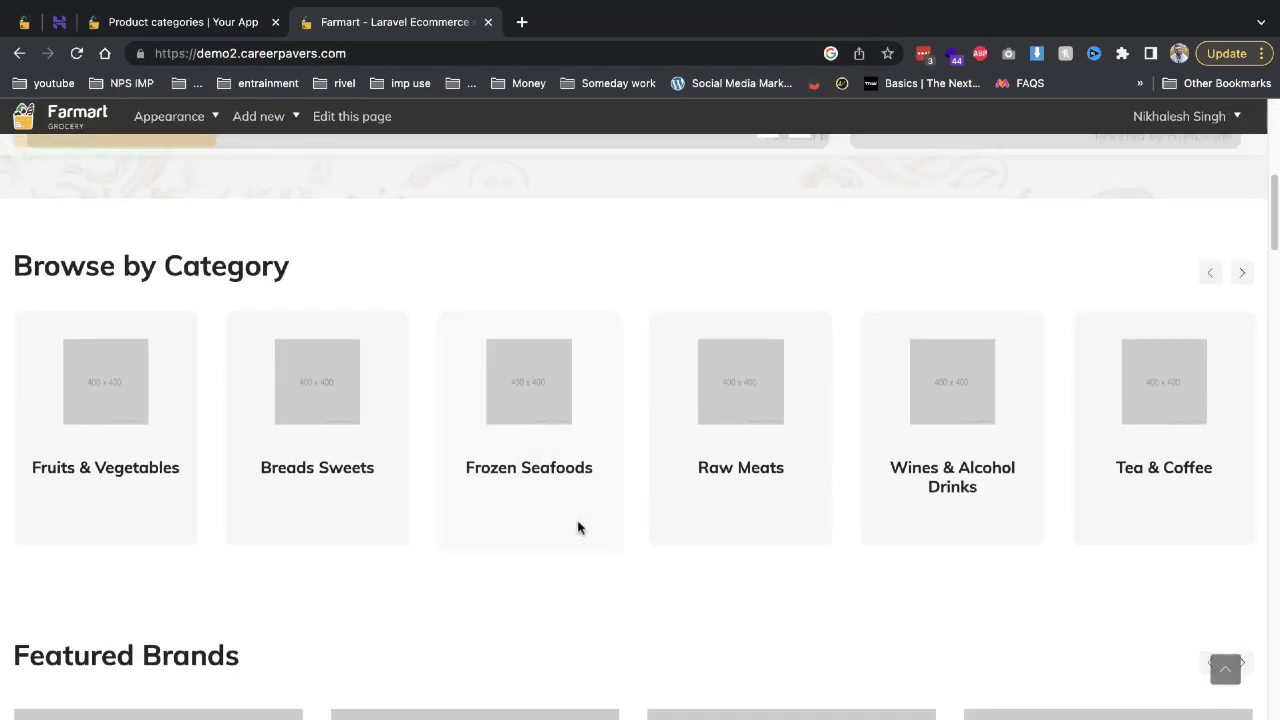
left_click(1241, 274)
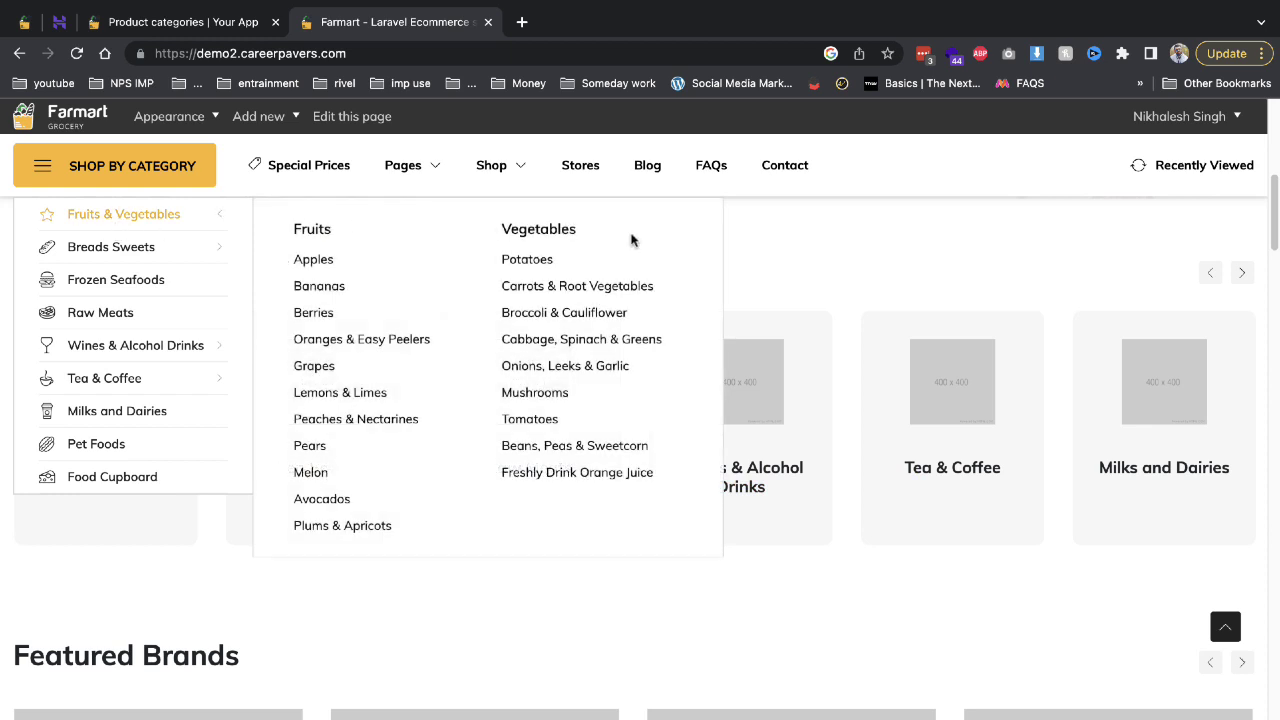
left_click(1213, 274)
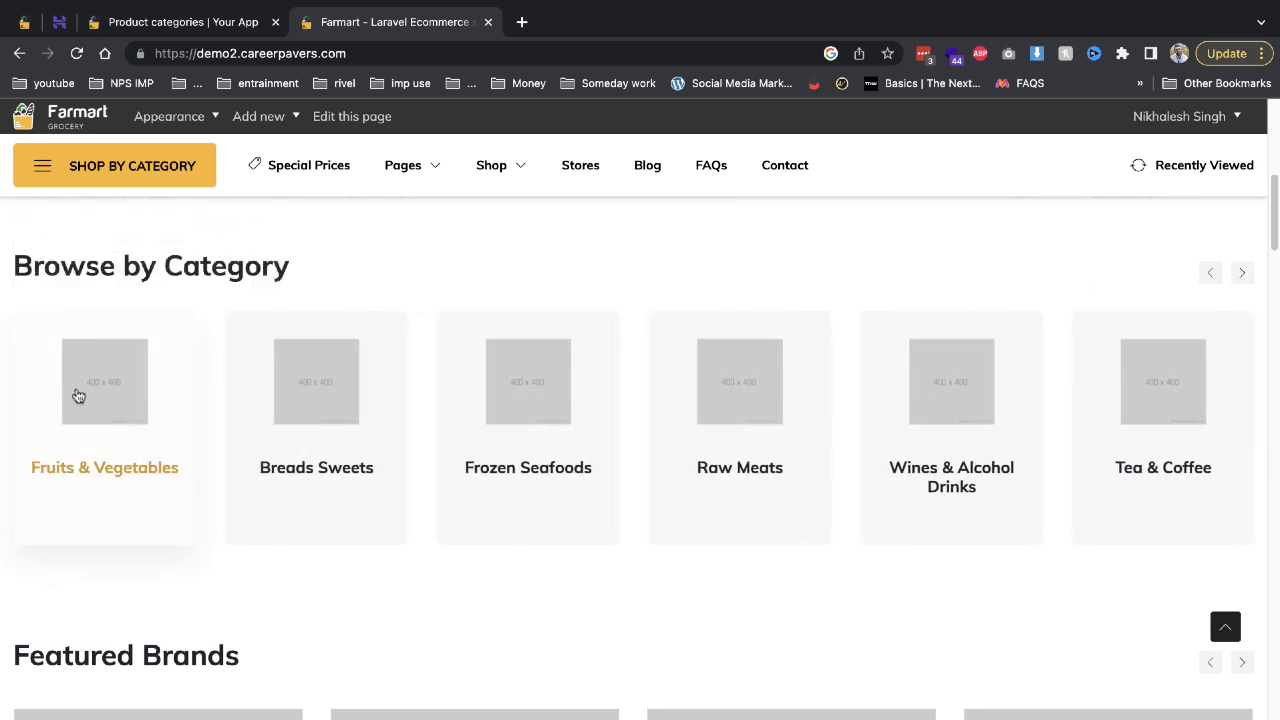
left_click(237, 28)
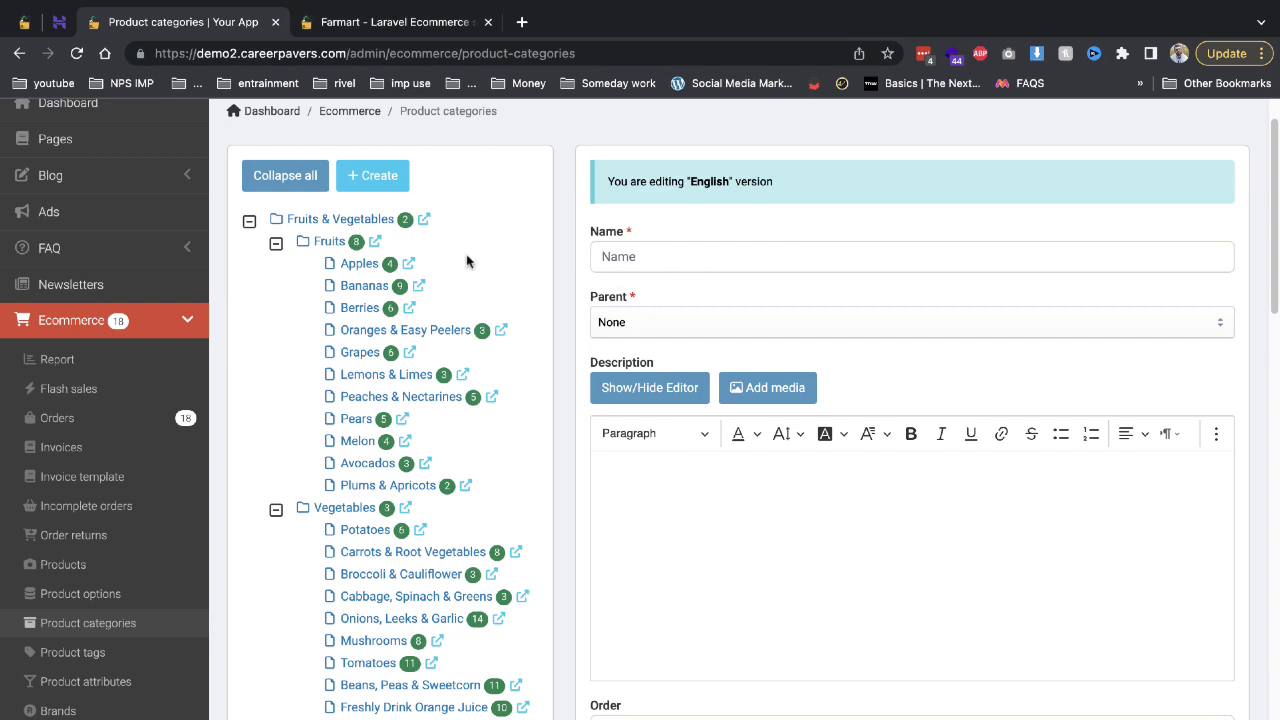
Open Tea & Coffee for editing and set the leaf image as its icon.
scroll(600, 414, "down", 6)
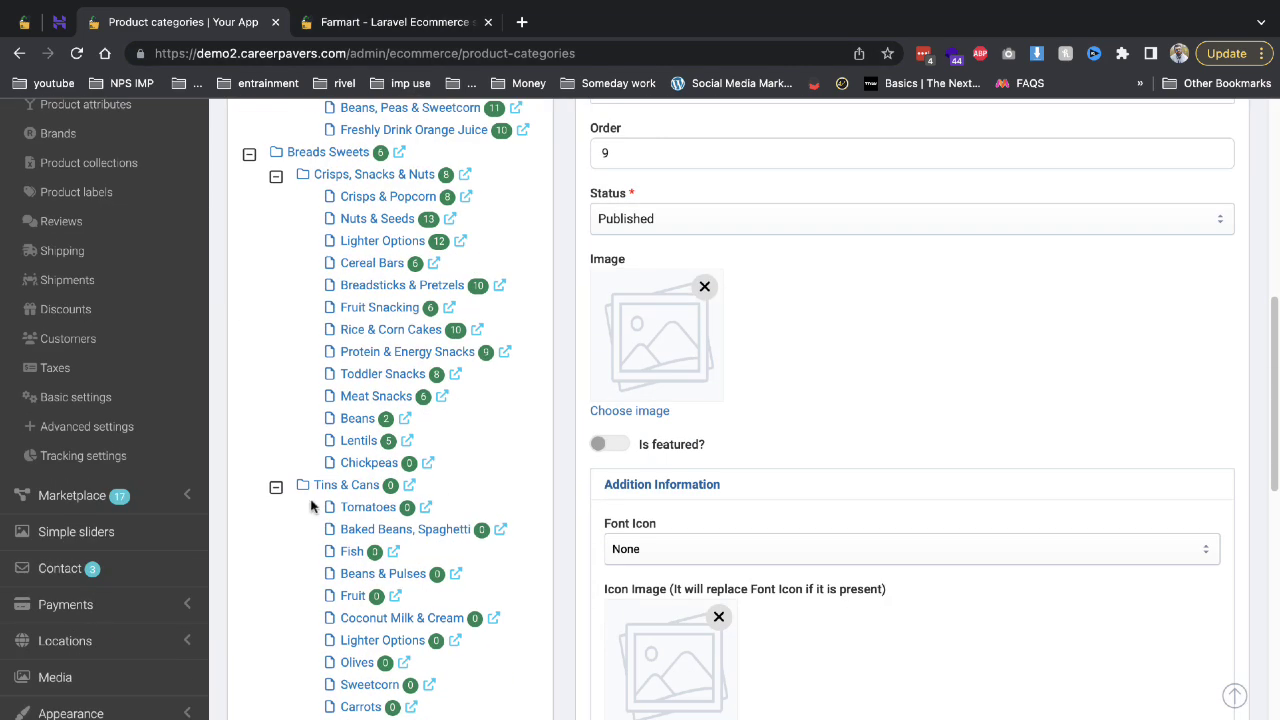
scroll(310, 507, "down", 6)
scroll(369, 523, "down", 3)
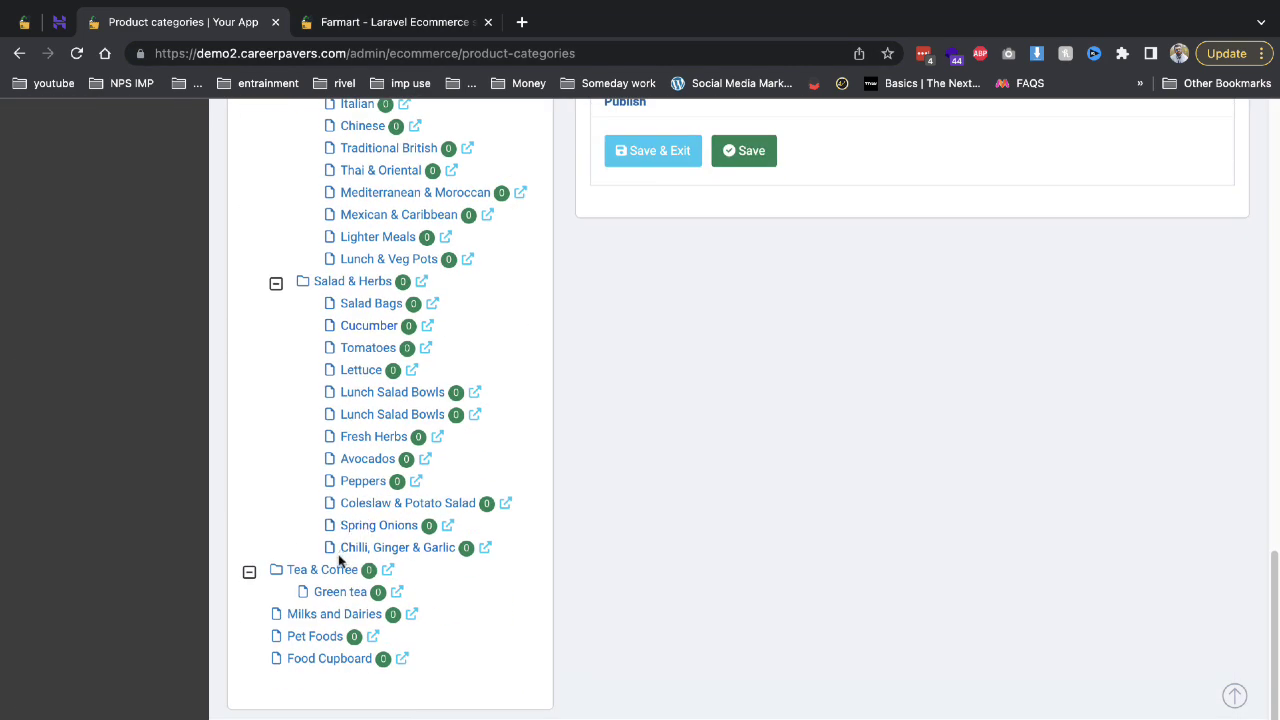
left_click(334, 569)
scroll(809, 378, "up", 4)
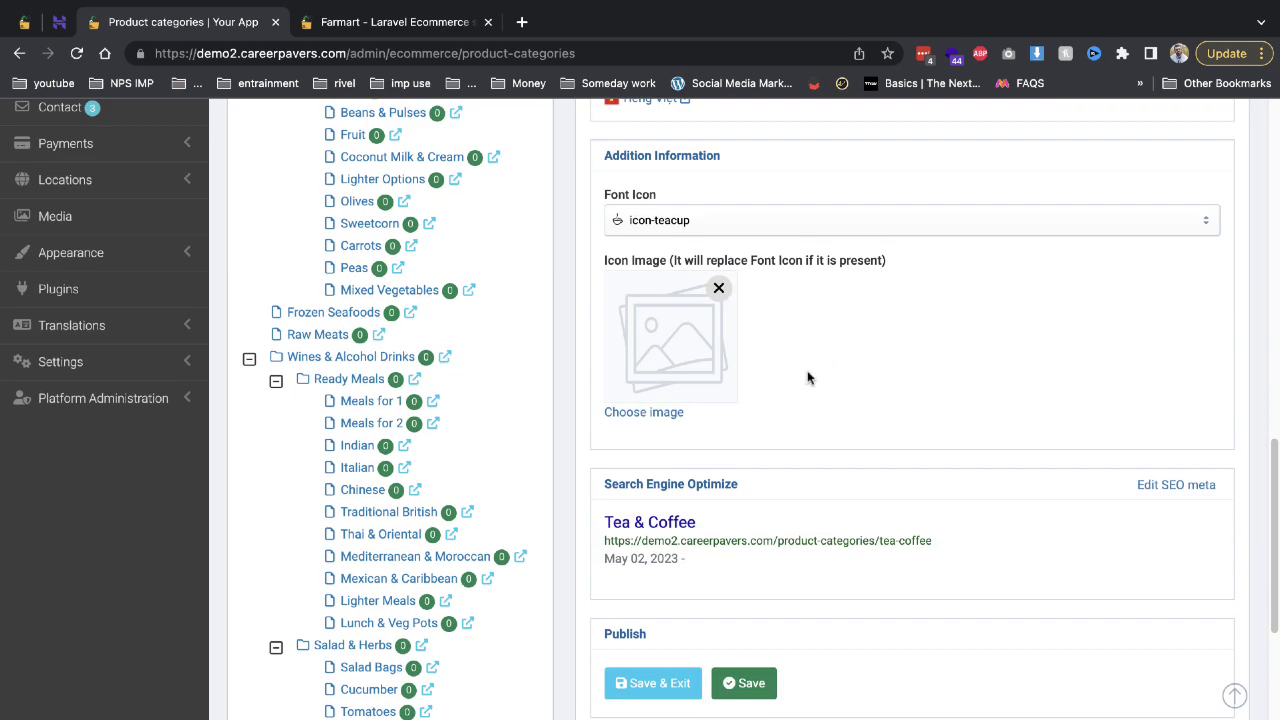
scroll(698, 388, "up", 2)
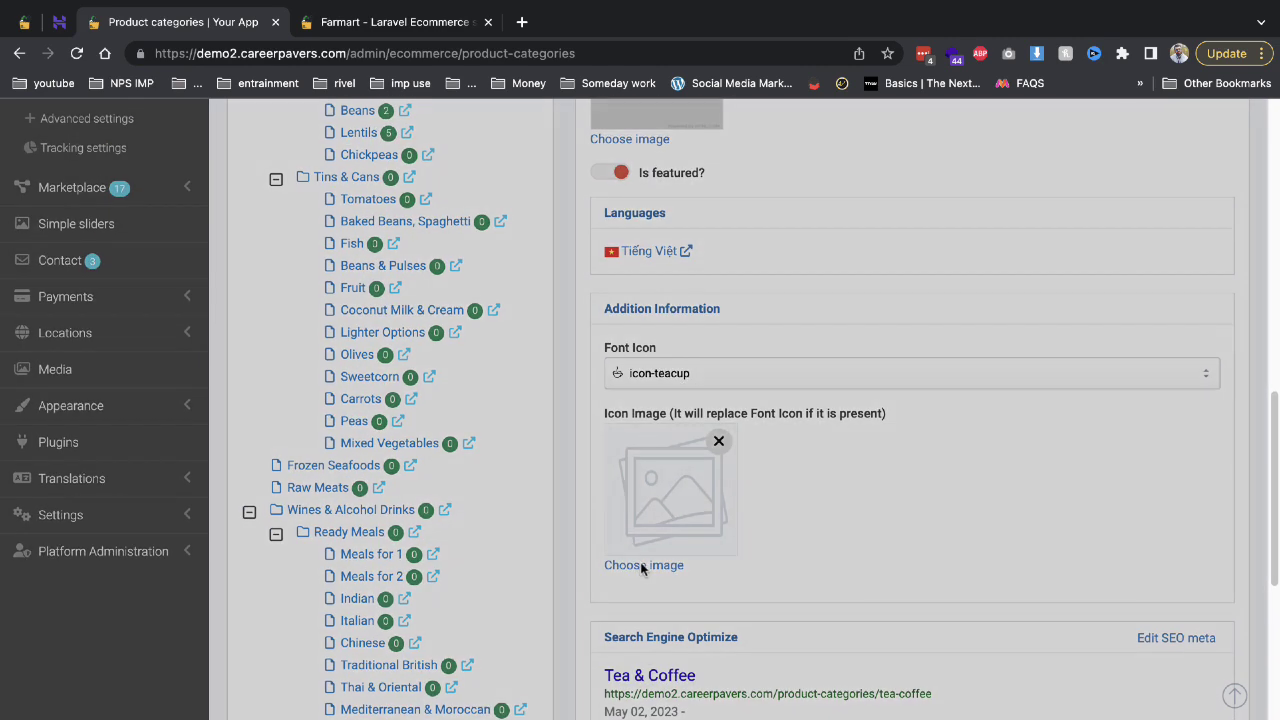
left_click(625, 563)
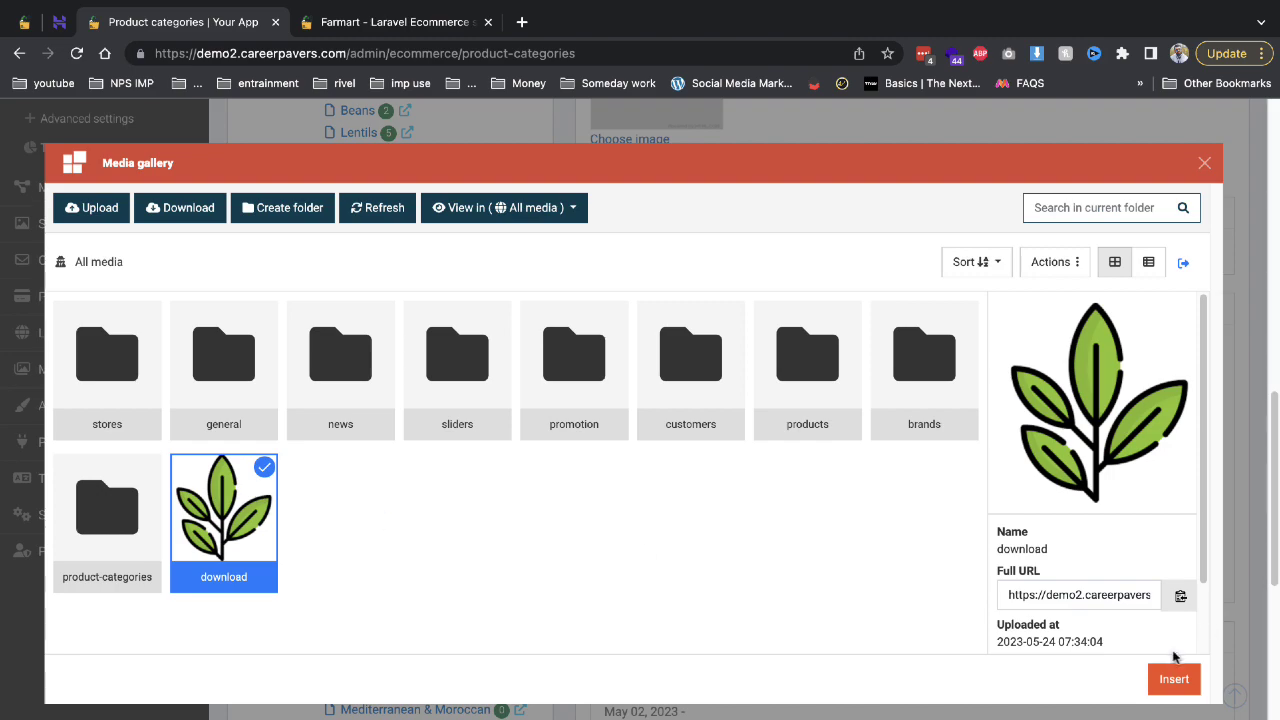
left_click(1174, 679)
Set the leaf image as Tea & Coffee's main image and Save & Exit.
scroll(860, 500, "up", 4)
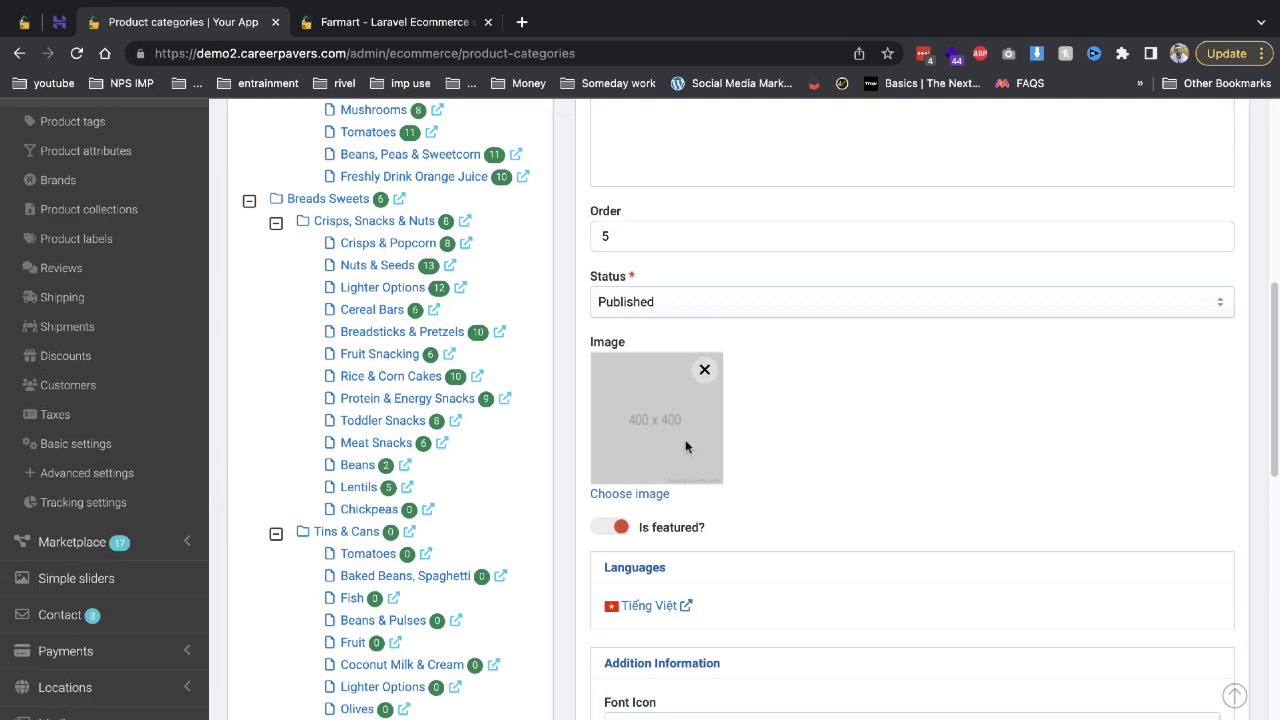
left_click(630, 494)
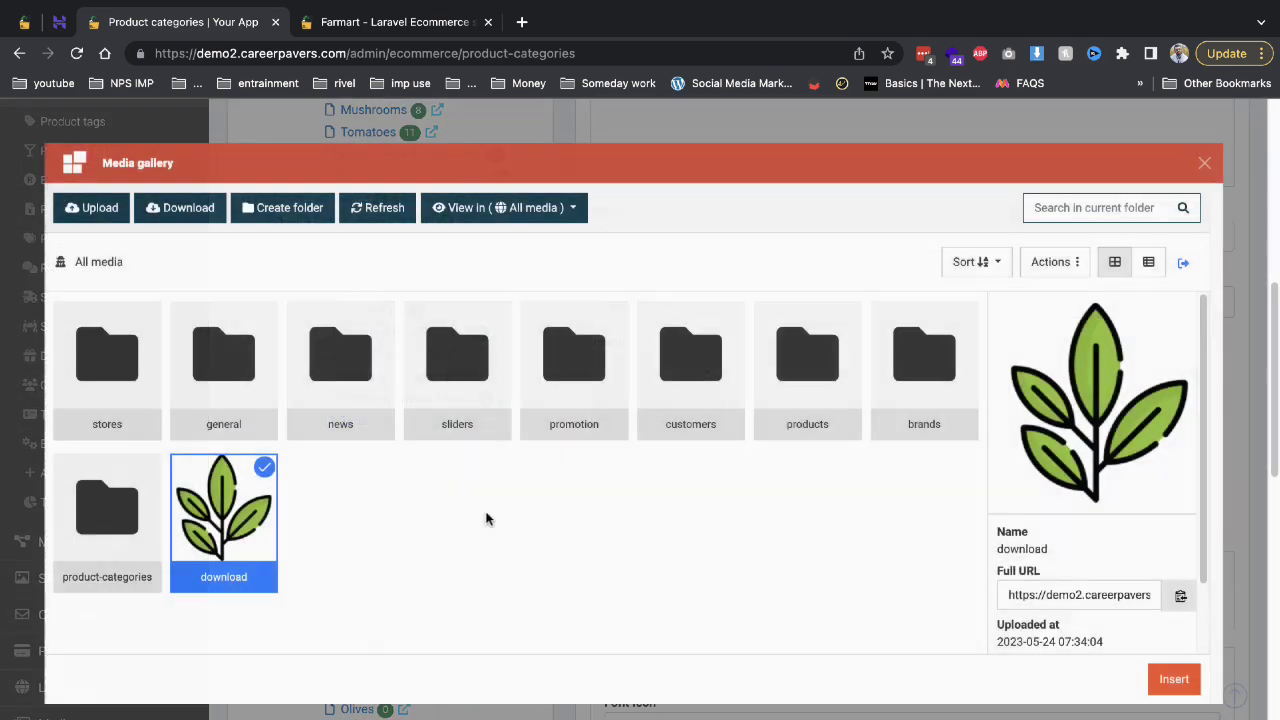
left_click(1174, 679)
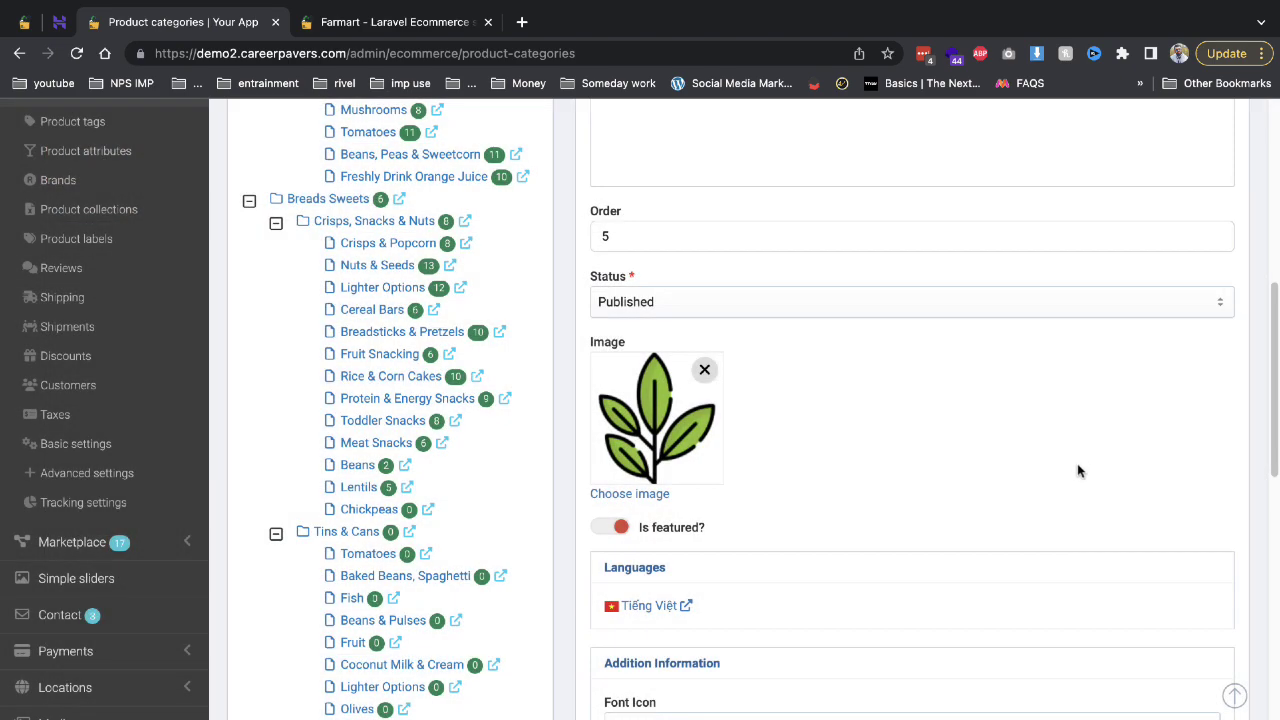
scroll(1077, 463, "up", 6)
scroll(645, 494, "down", 15)
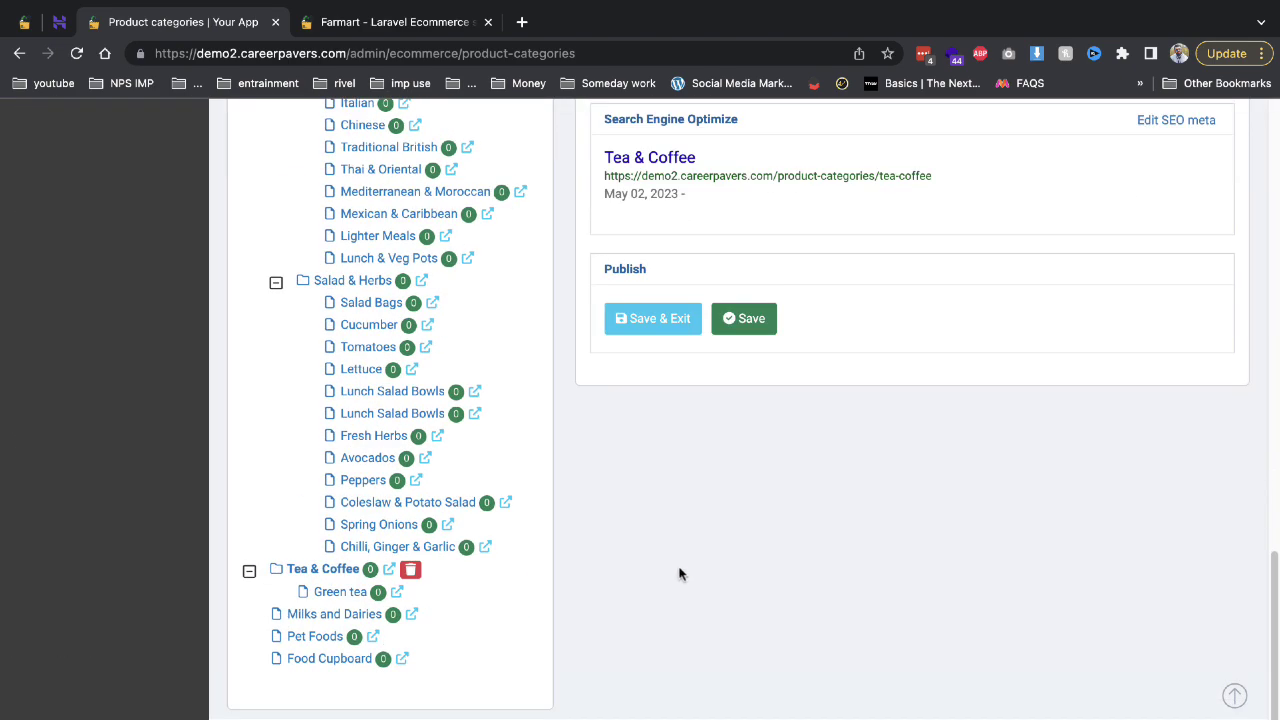
left_click(655, 318)
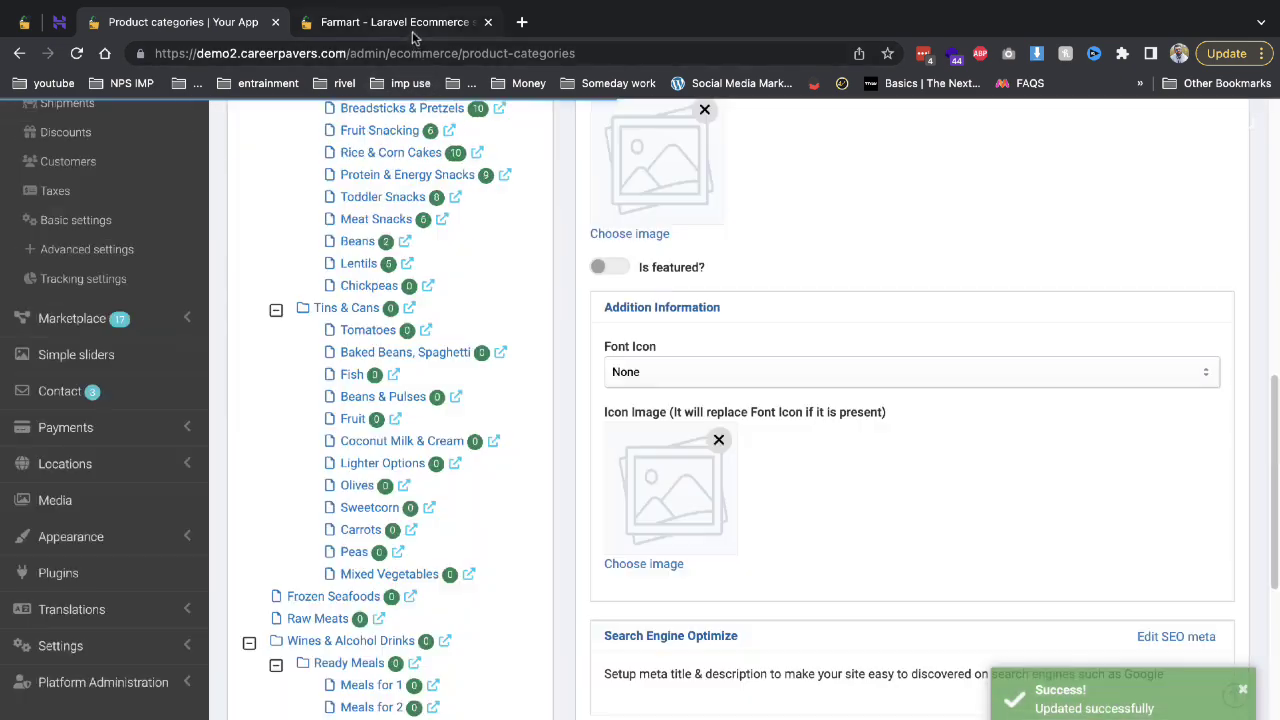
Confirm the Tea & Coffee card shows the leaf icon, then open the admin Products list.
left_click(414, 24)
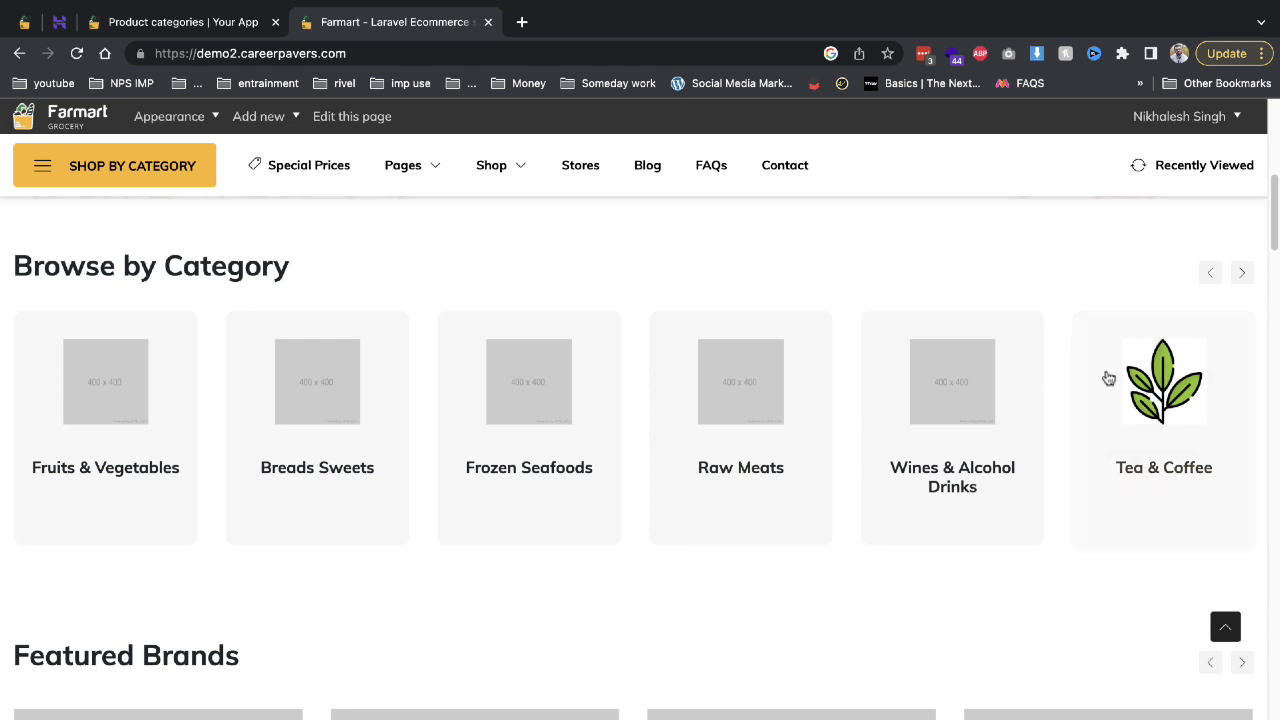
left_click(177, 21)
scroll(166, 241, "up", 3)
scroll(166, 241, "up", 1)
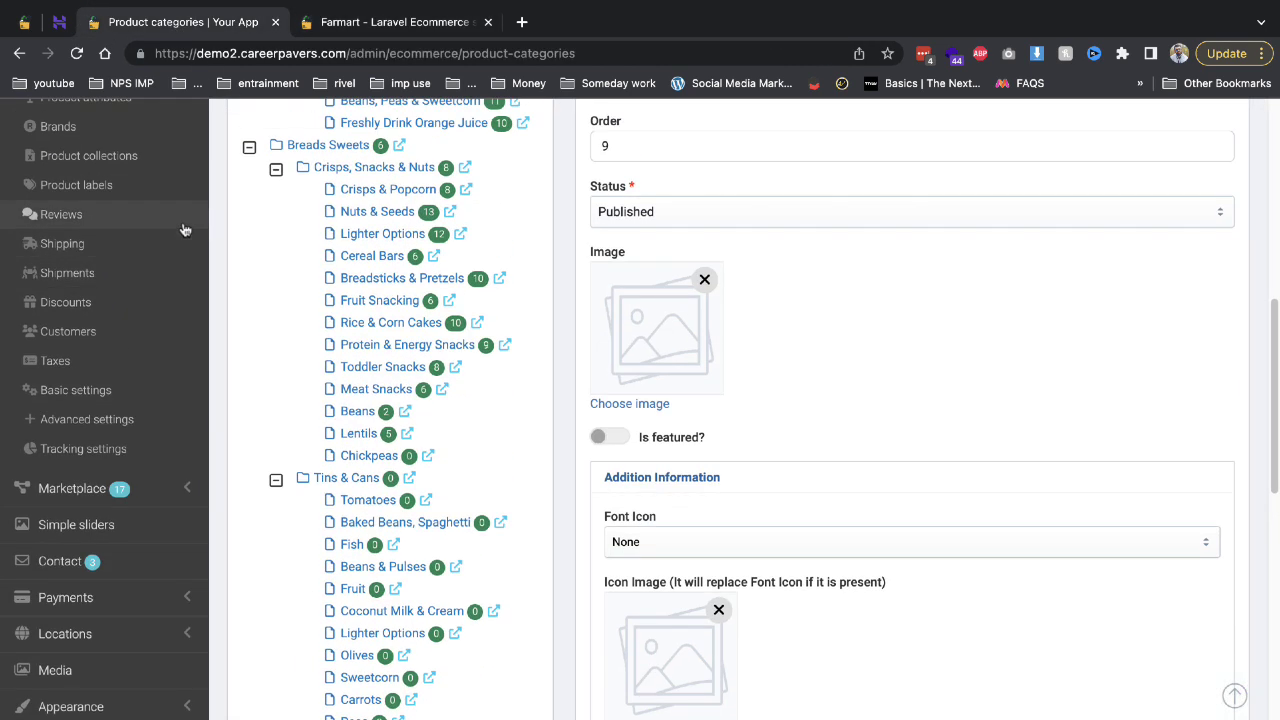
scroll(183, 230, "up", 1)
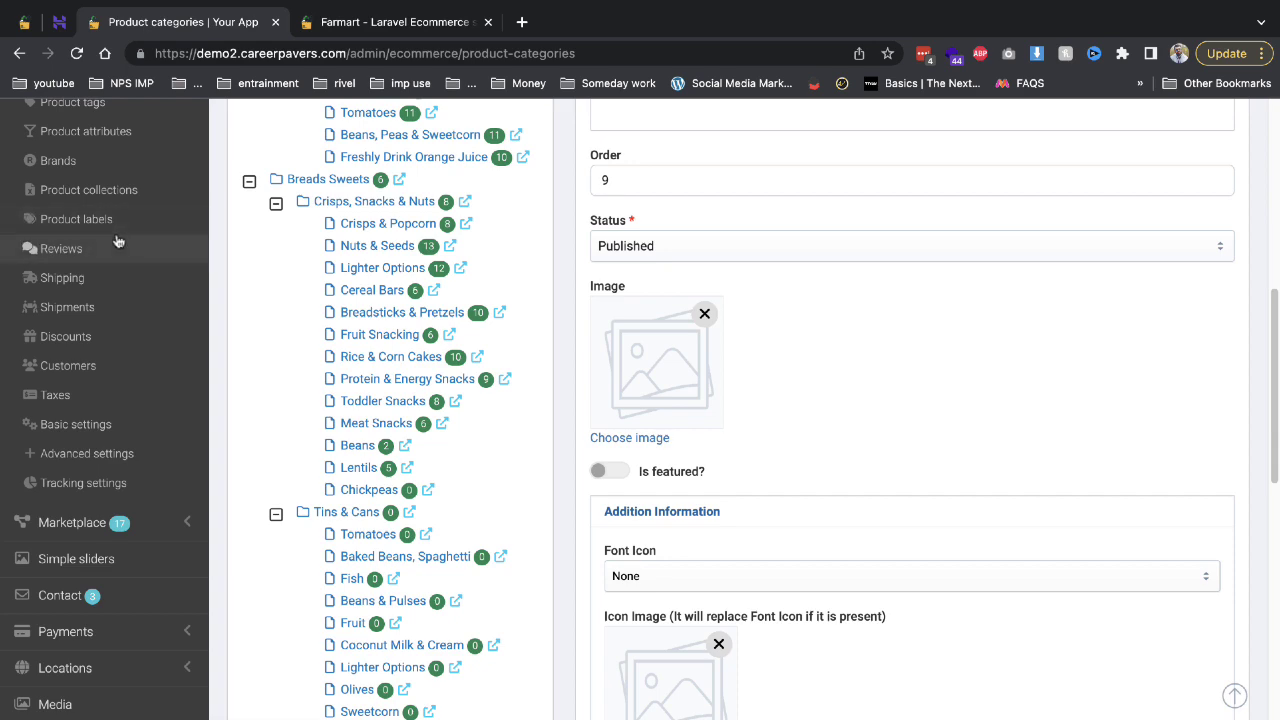
scroll(126, 245, "up", 3)
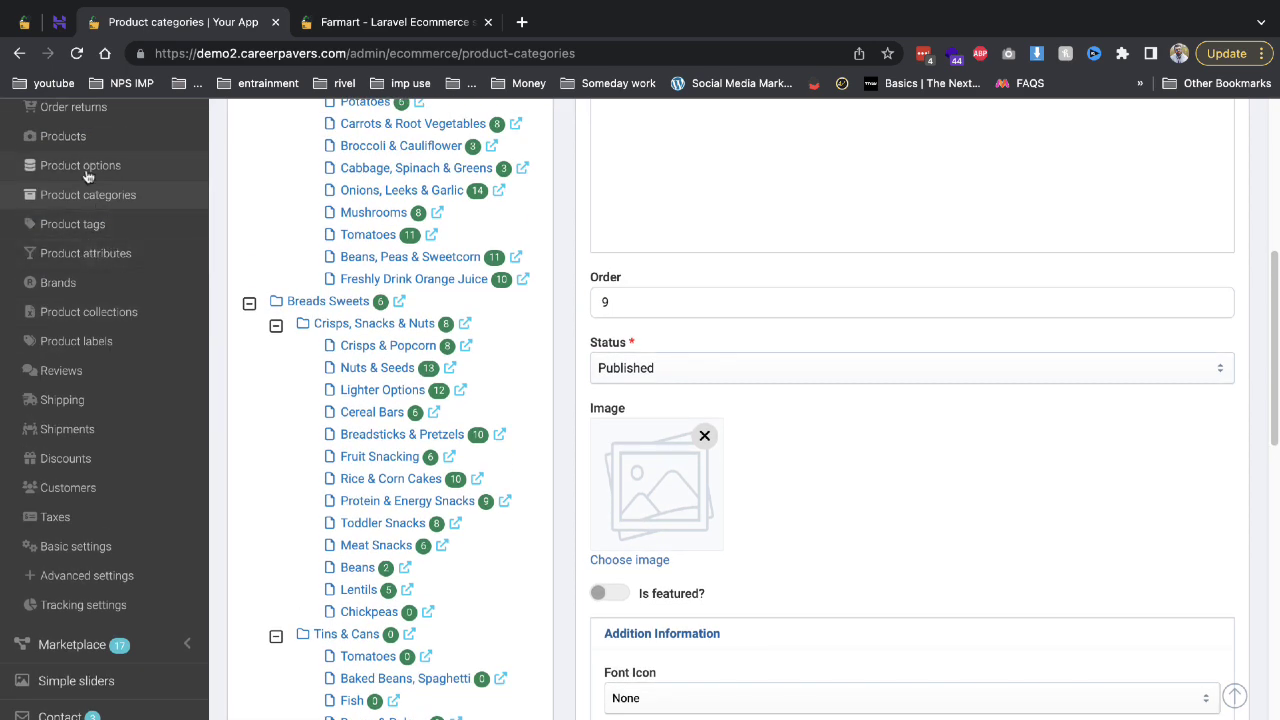
left_click(68, 136)
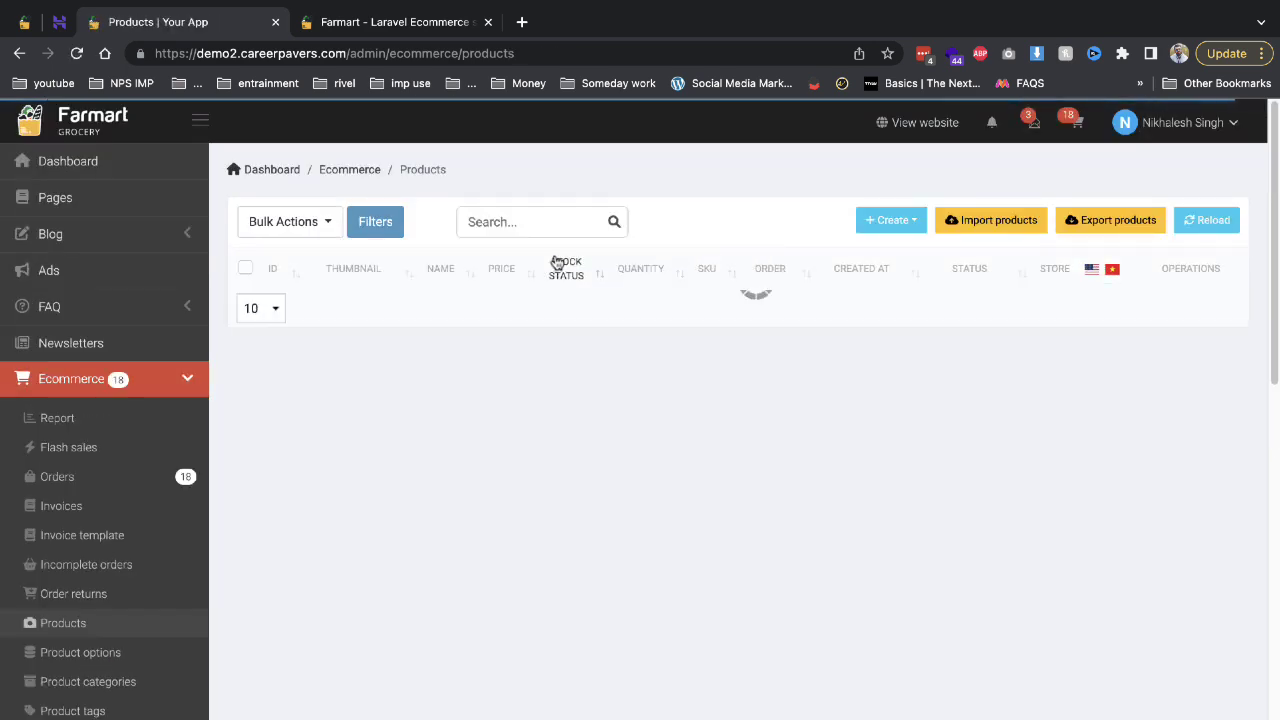
Create a new physical product named 'Green tea' and paste in its content.
left_click(917, 222)
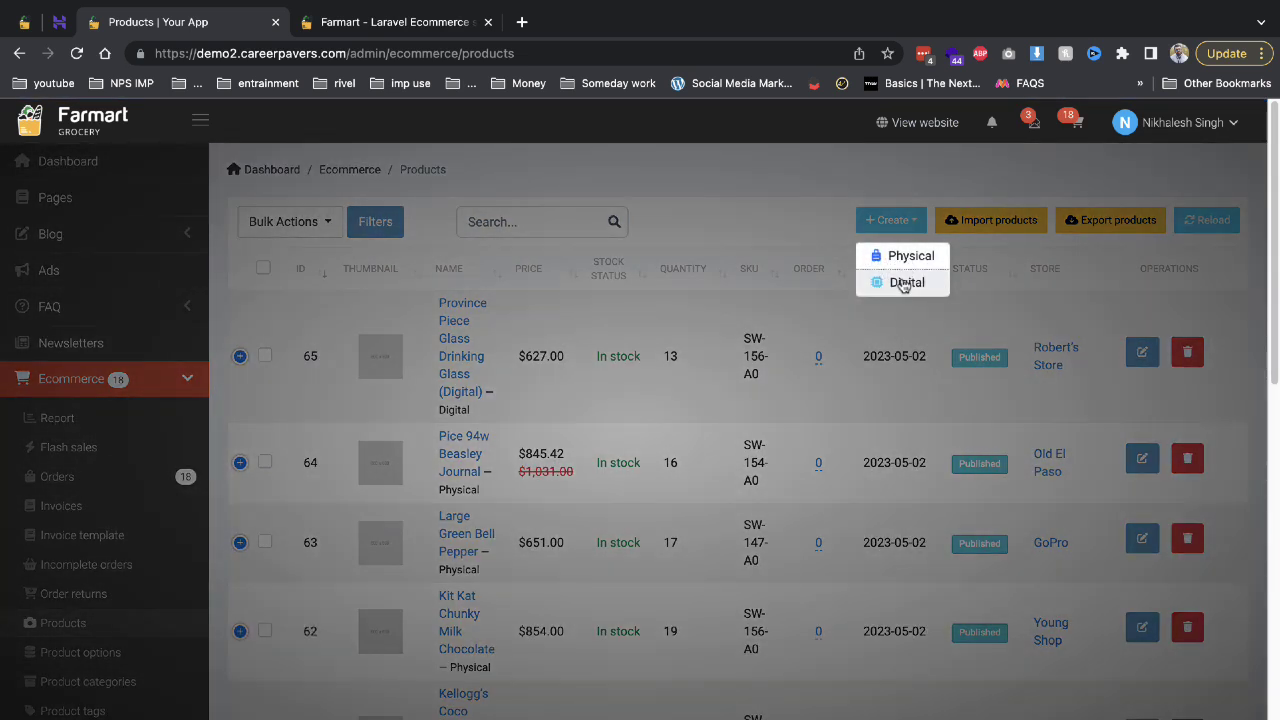
left_click(905, 256)
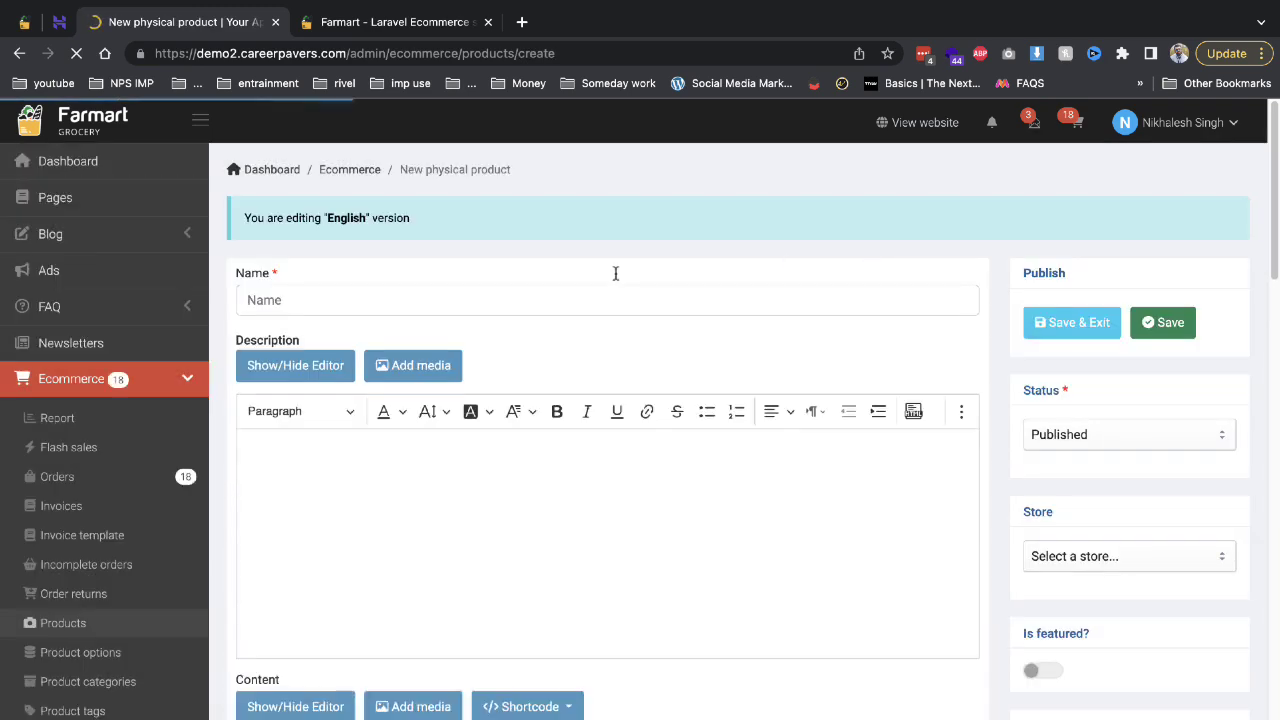
left_click(400, 294)
type("Green tea")
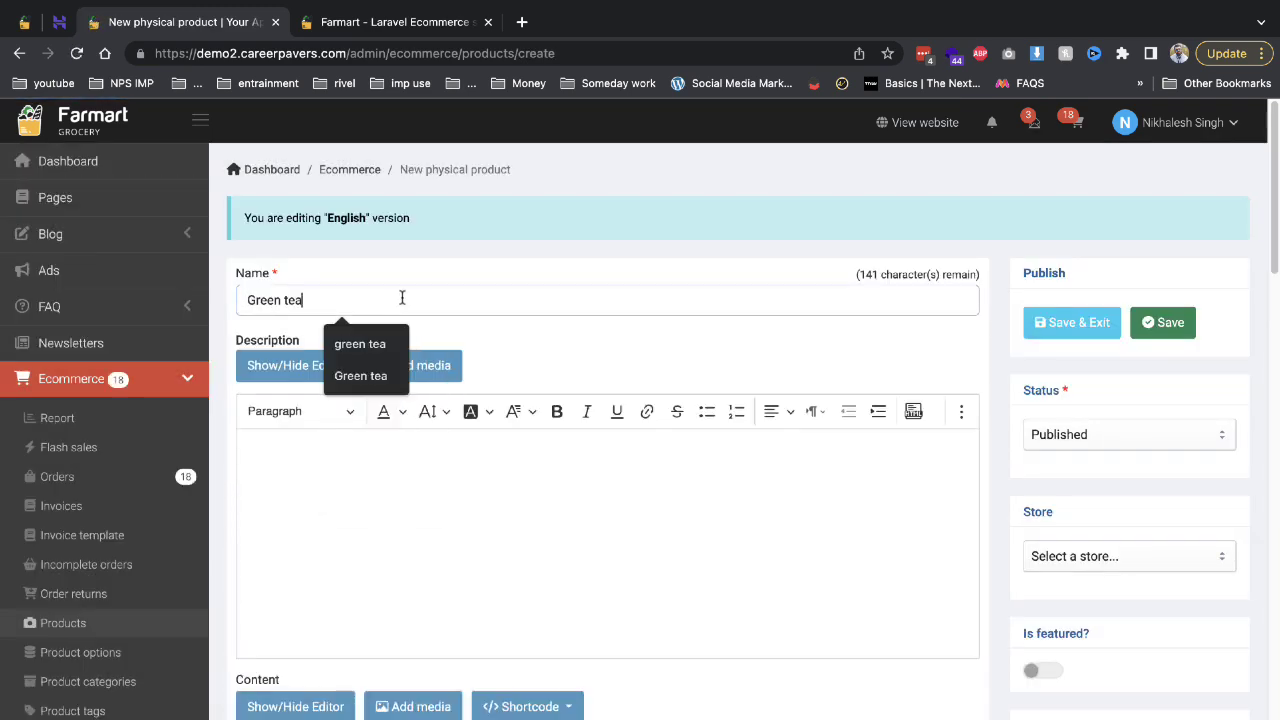
left_click(386, 484)
type("Green tea")
scroll(480, 457, "down", 4)
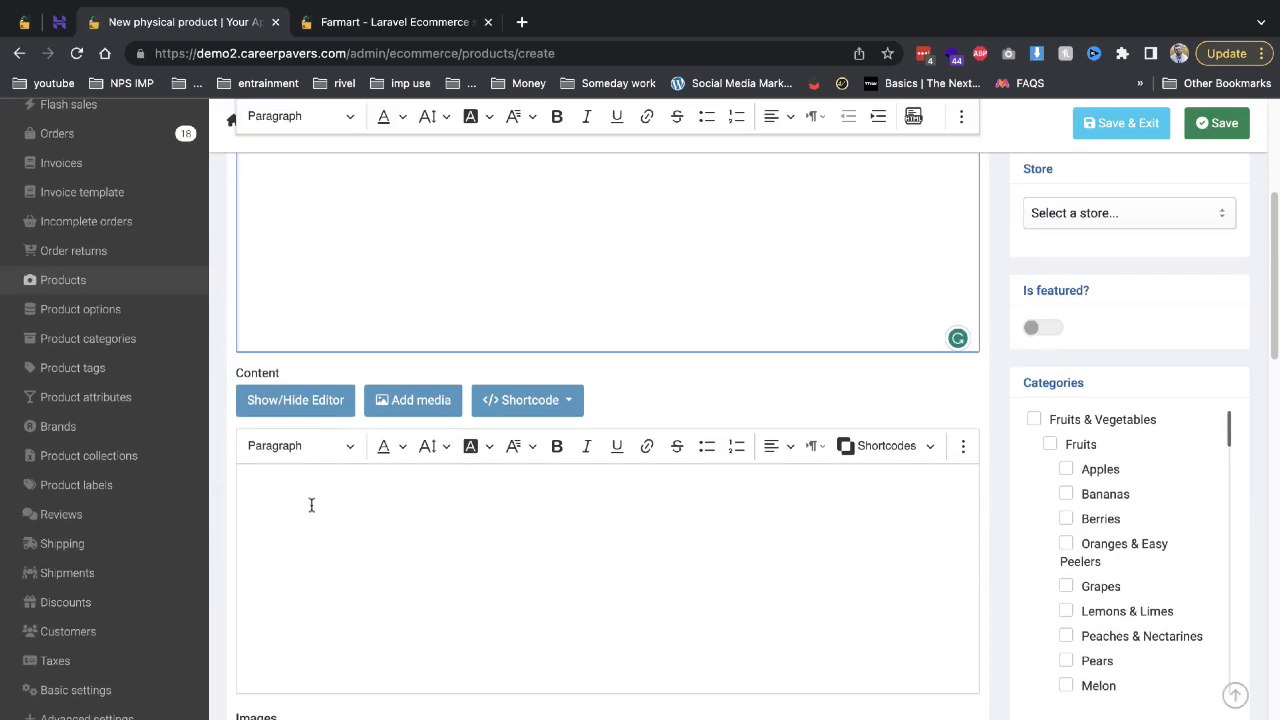
left_click(311, 505)
type("Green tea")
scroll(311, 505, "down", 4)
Upload the Tulsi Green Tea box photo shopping (1).webp and insert it into the product images.
left_click(400, 451)
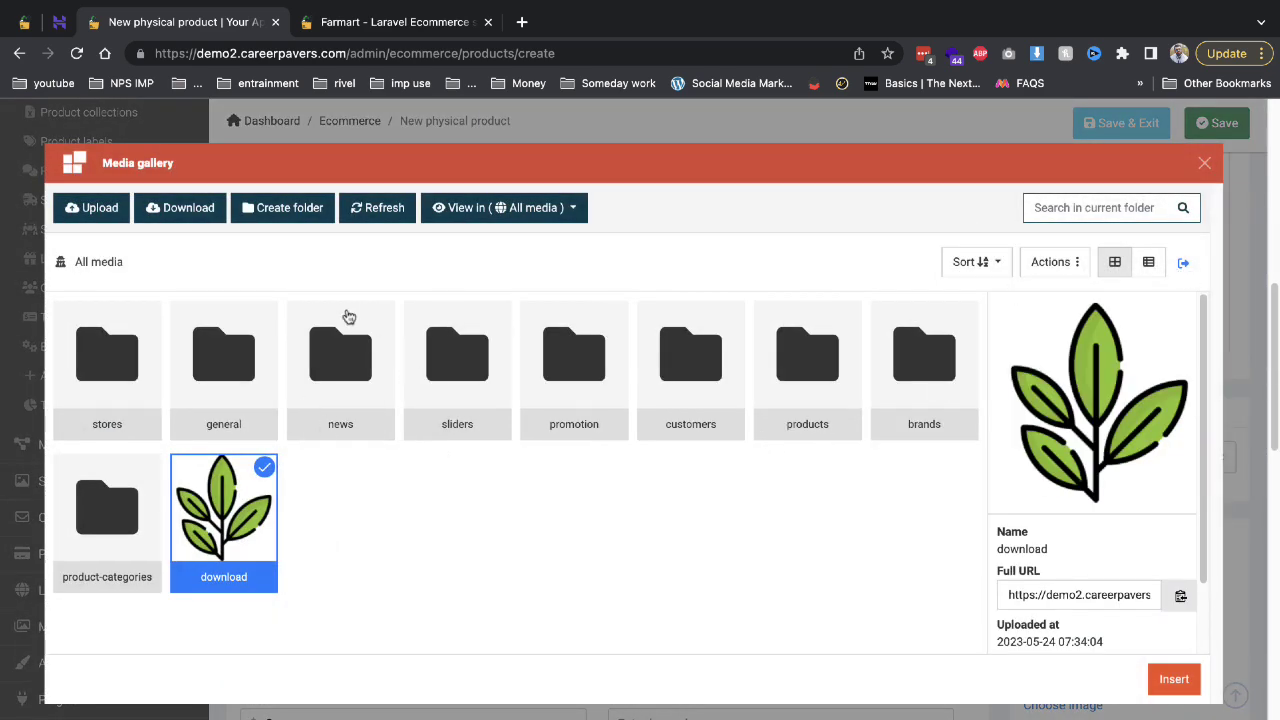
left_click(92, 208)
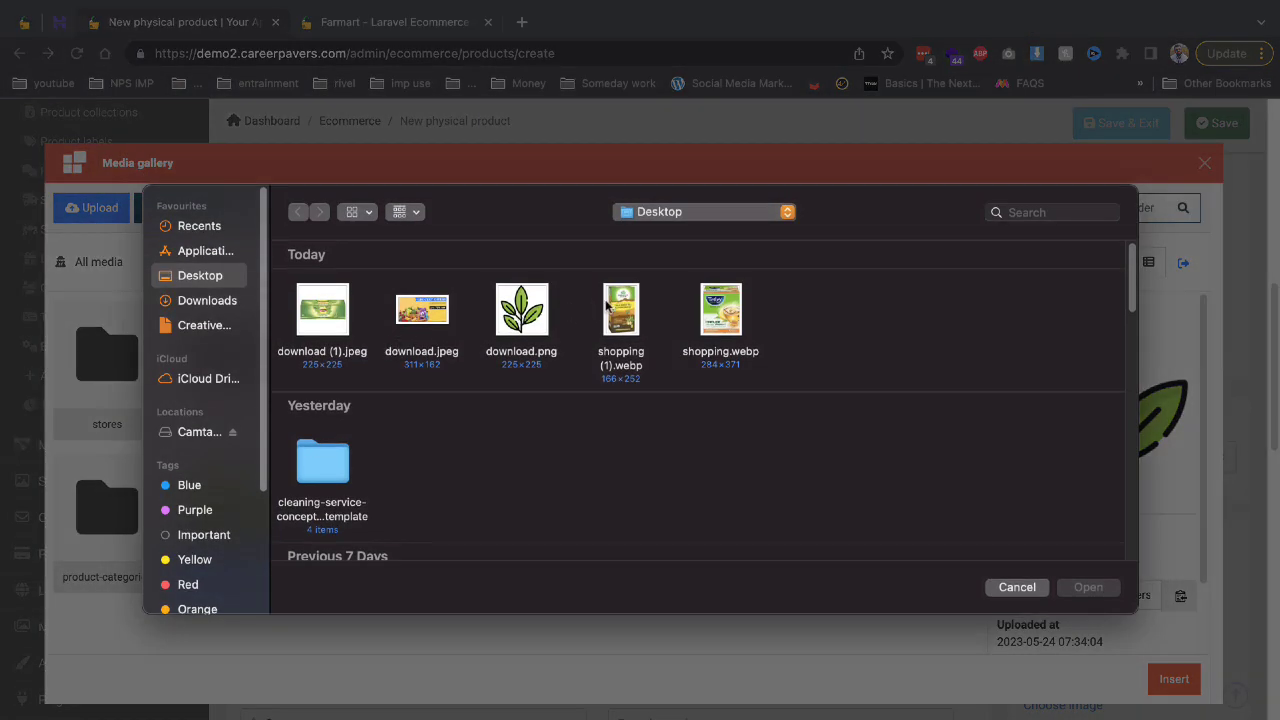
double_click(618, 310)
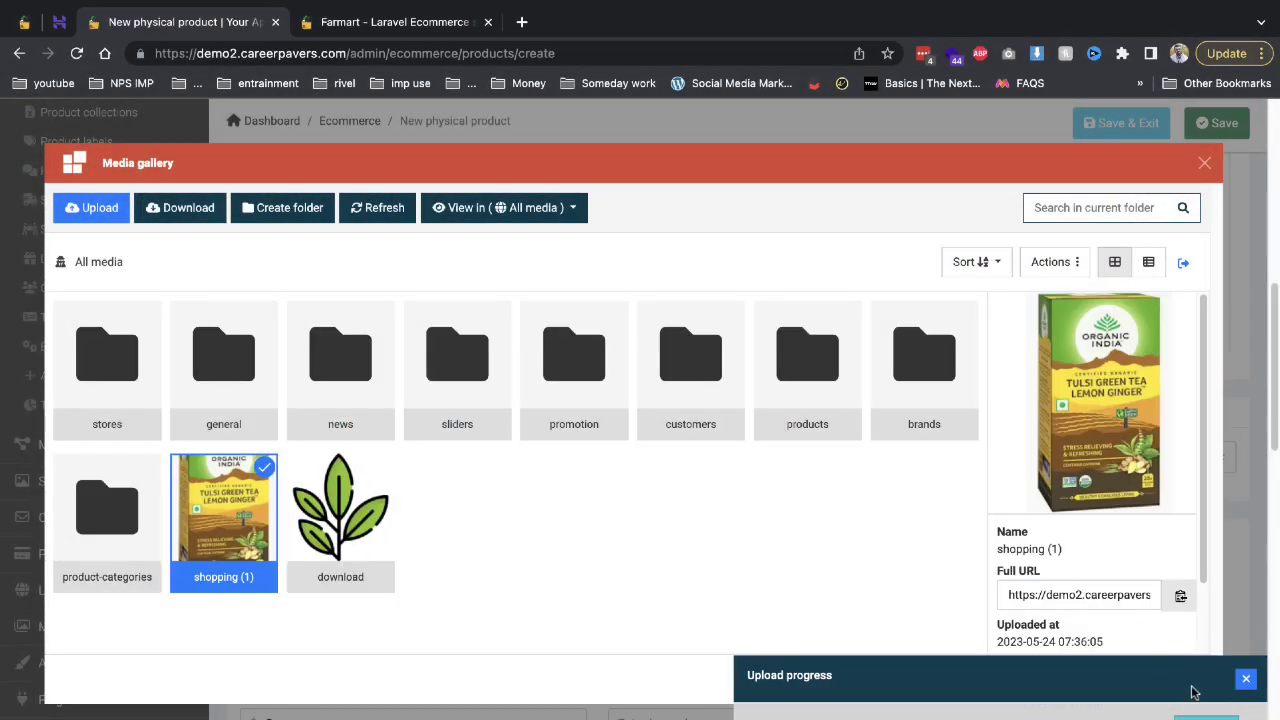
left_click(1246, 679)
left_click(1172, 690)
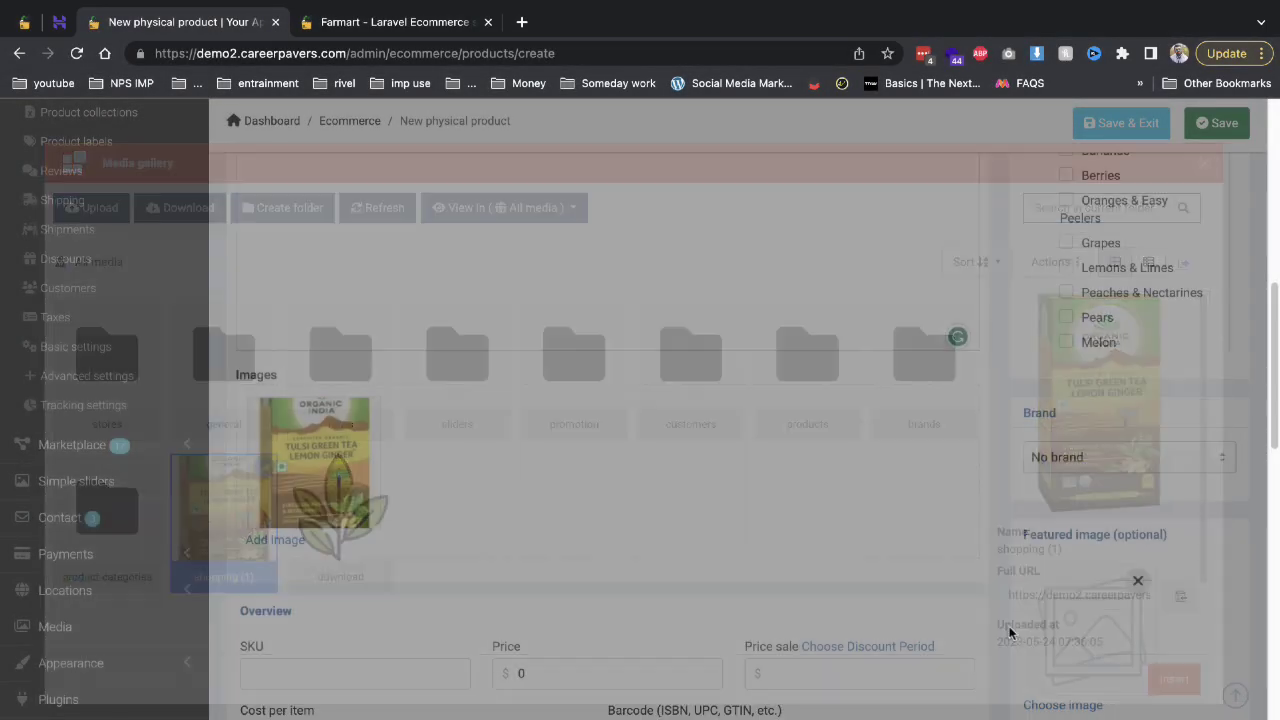
scroll(378, 516, "down", 3)
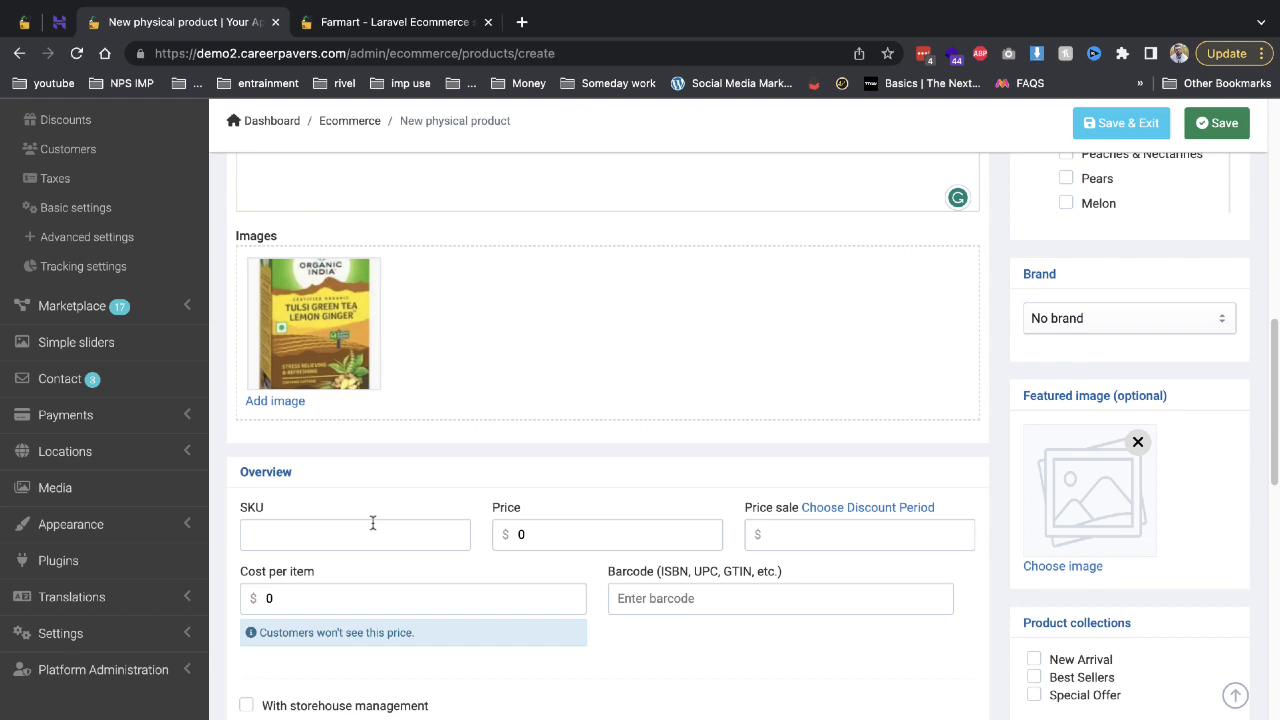
Enter SKU 213123, price 100, sale price 80 and cost per item 20.
left_click(372, 523)
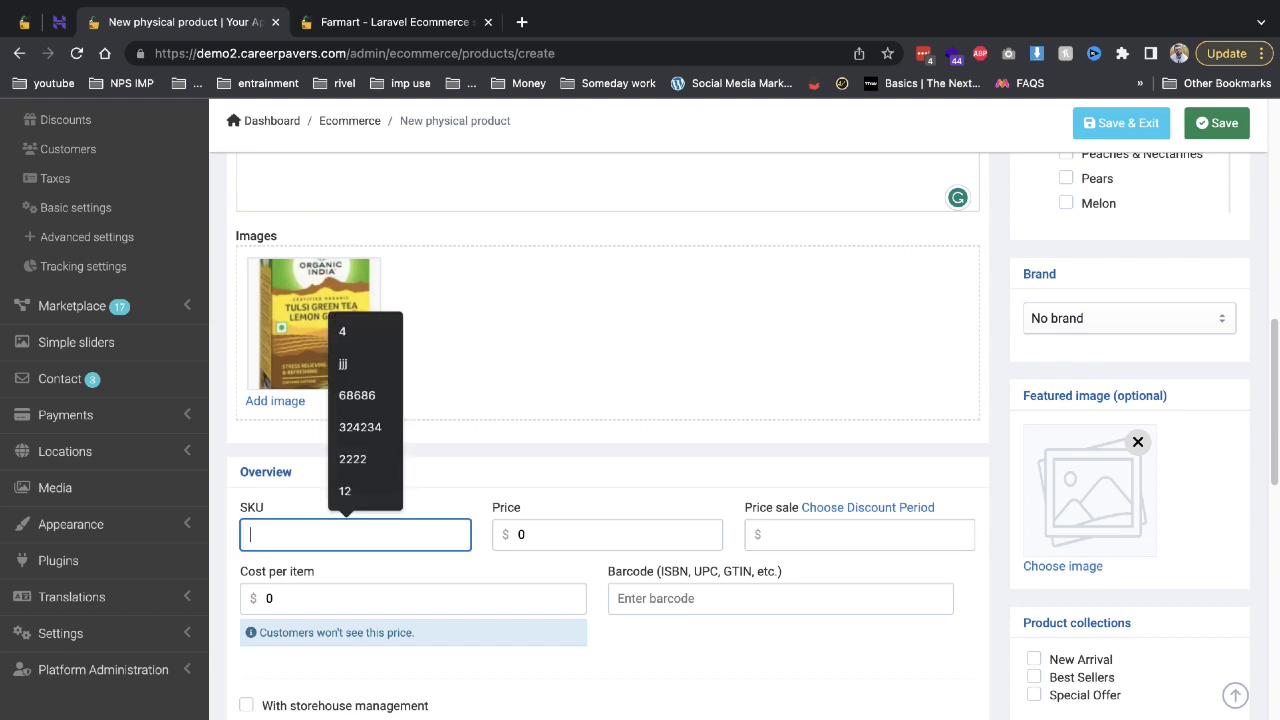
type("213123")
left_click(521, 534)
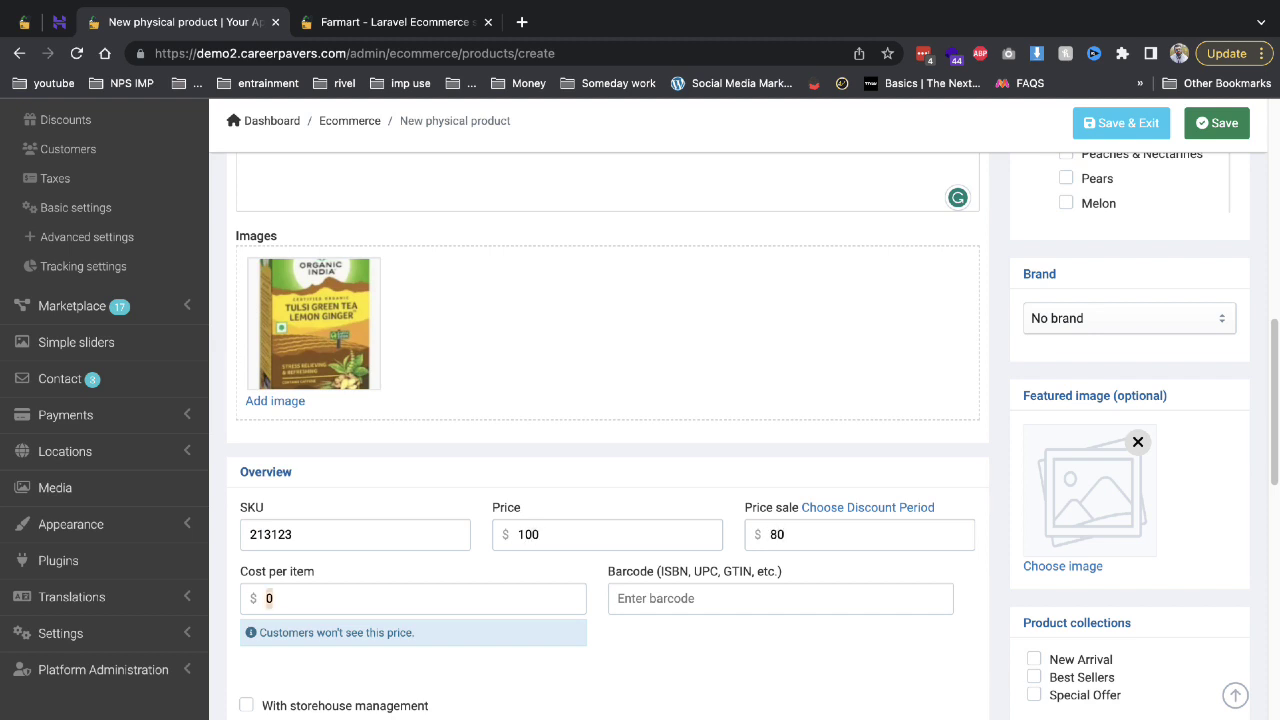
key("BackSpace")
type("20")
scroll(374, 397, "down", 2)
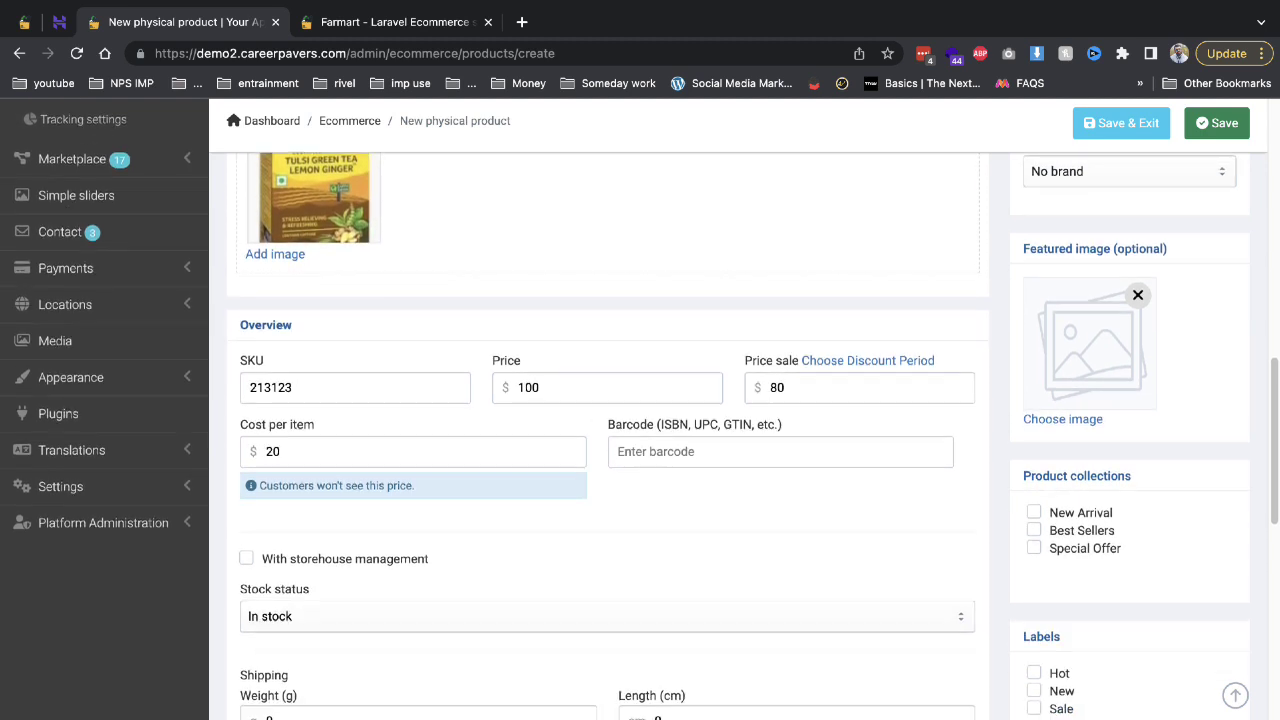
scroll(503, 466, "down", 2)
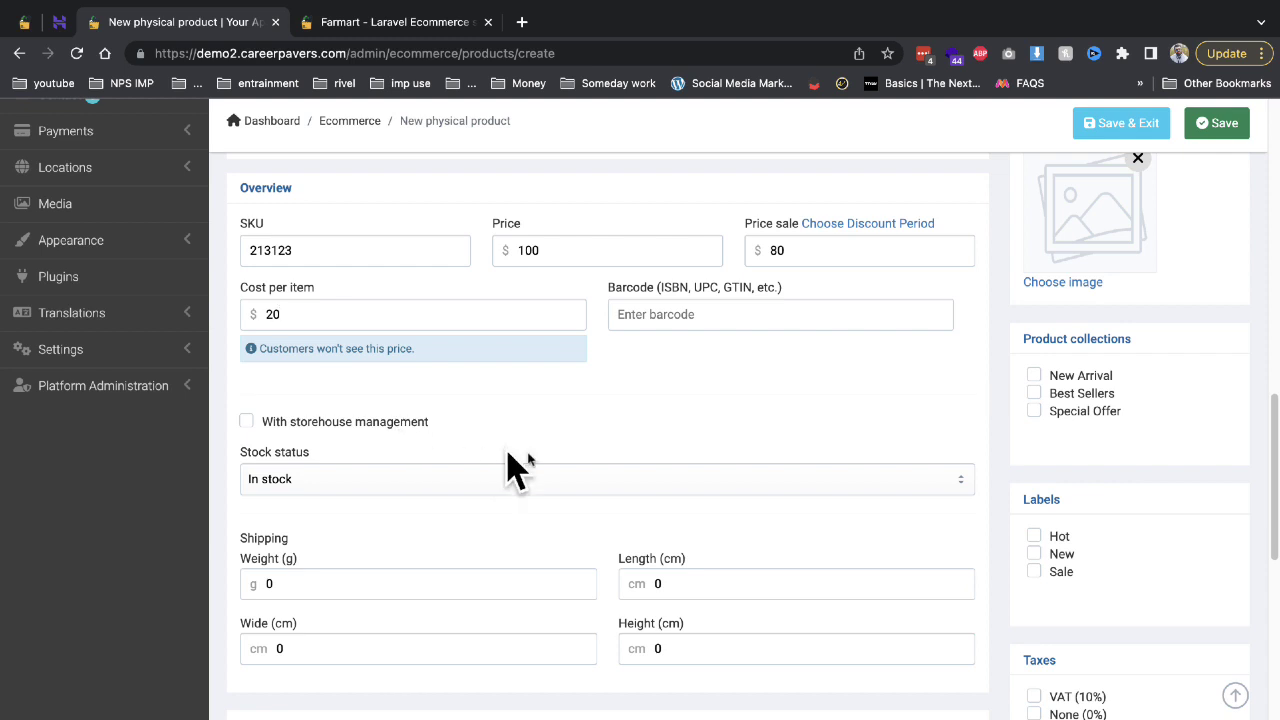
Leave With storehouse management off so stock status stays In stock.
left_click(314, 422)
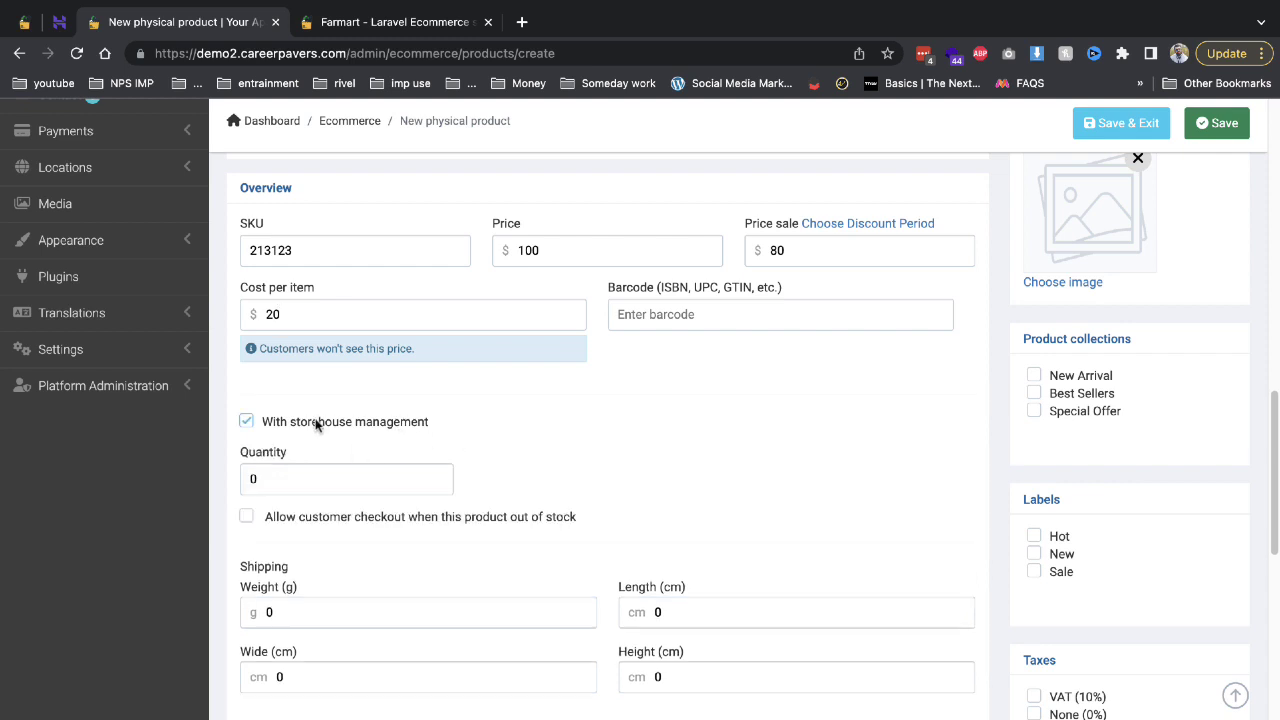
left_click(315, 423)
left_click(315, 424)
left_click(407, 424)
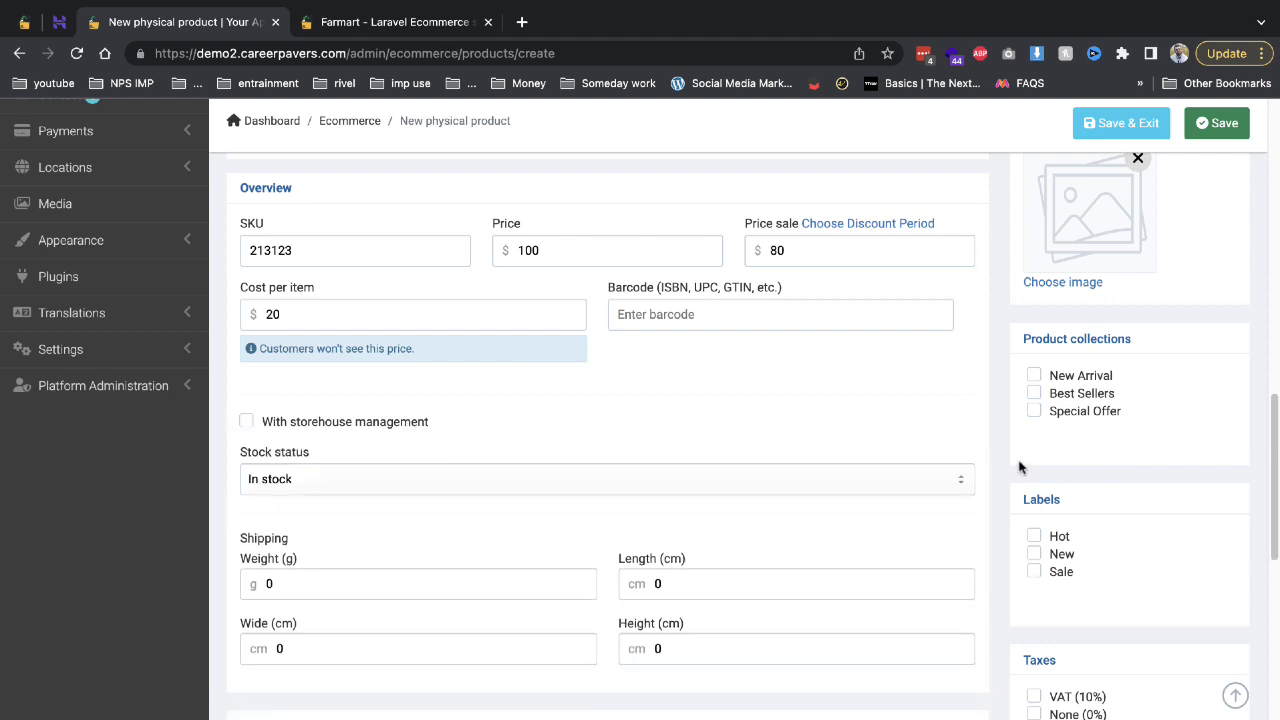
Give Green tea a Weight attribute with the 1KG value, removing the Color row.
scroll(320, 443, "down", 2)
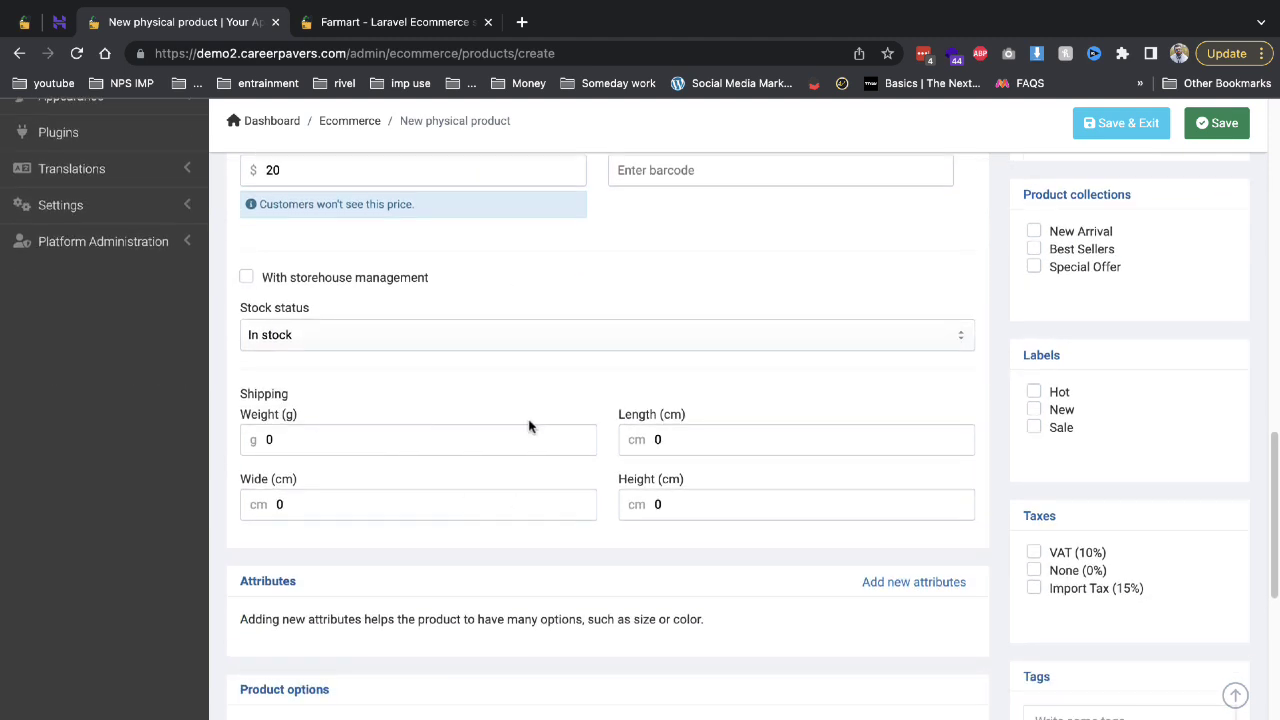
scroll(648, 458, "down", 4)
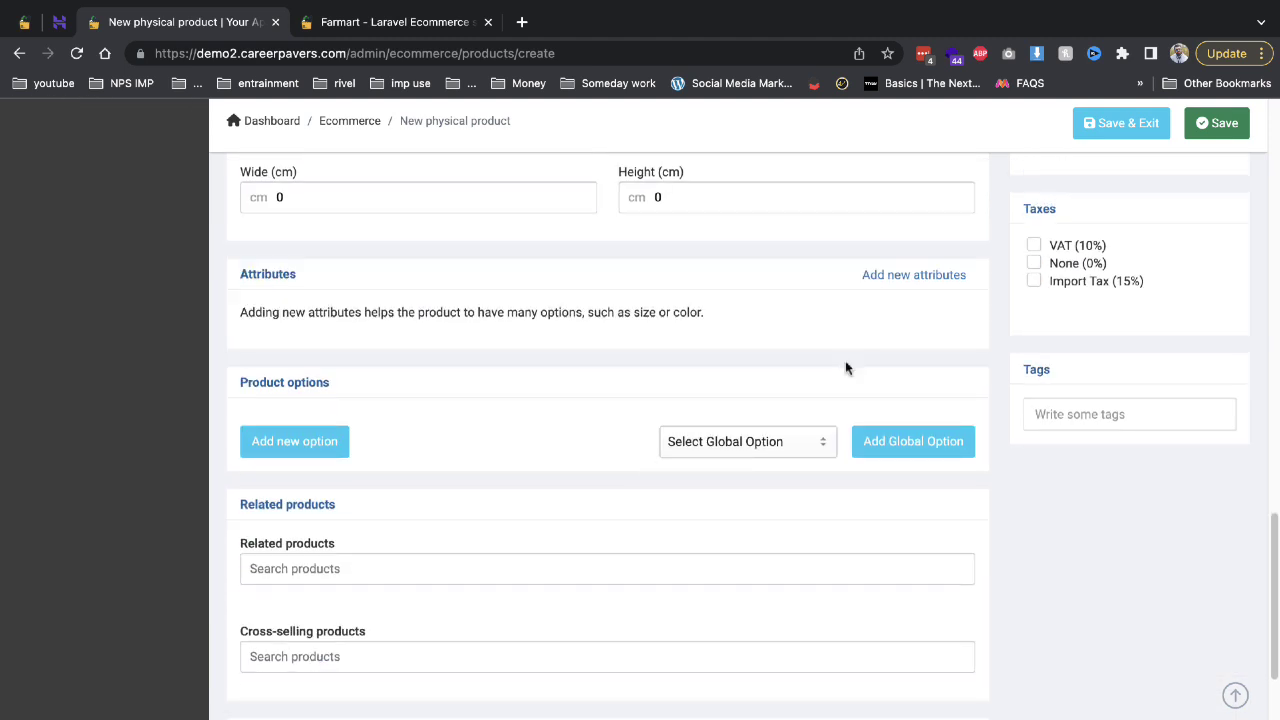
left_click(942, 280)
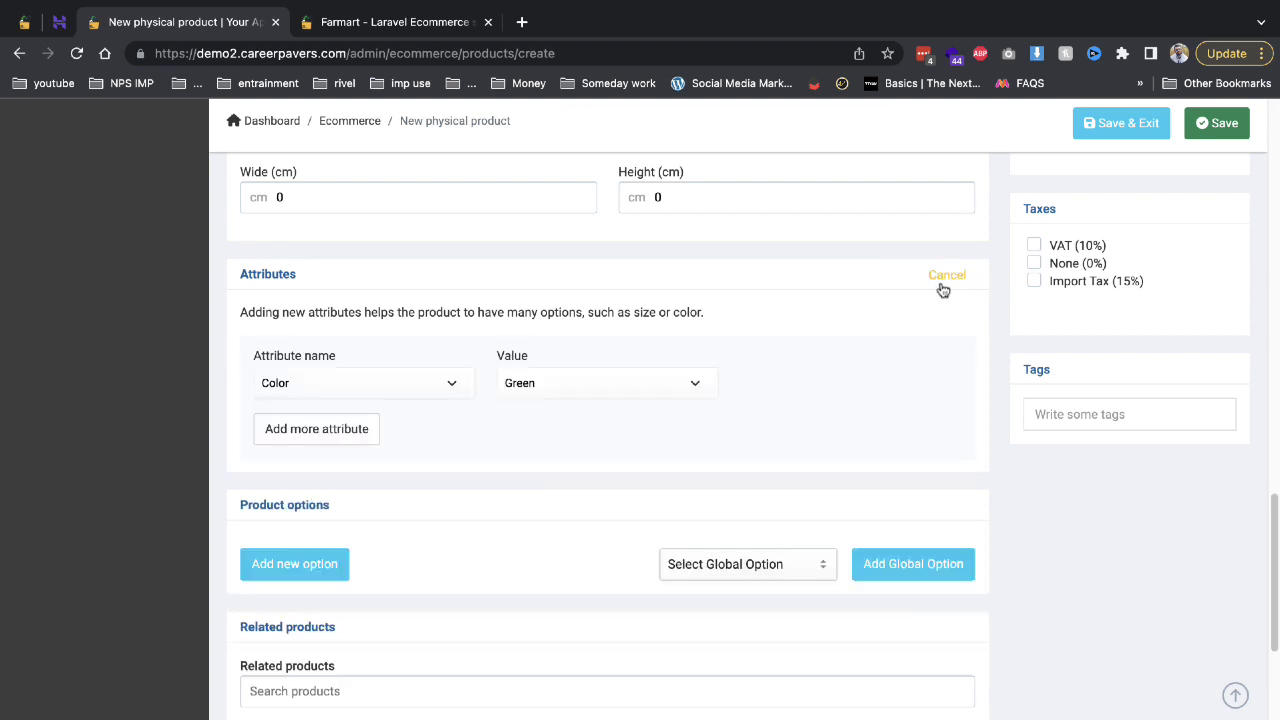
left_click(335, 428)
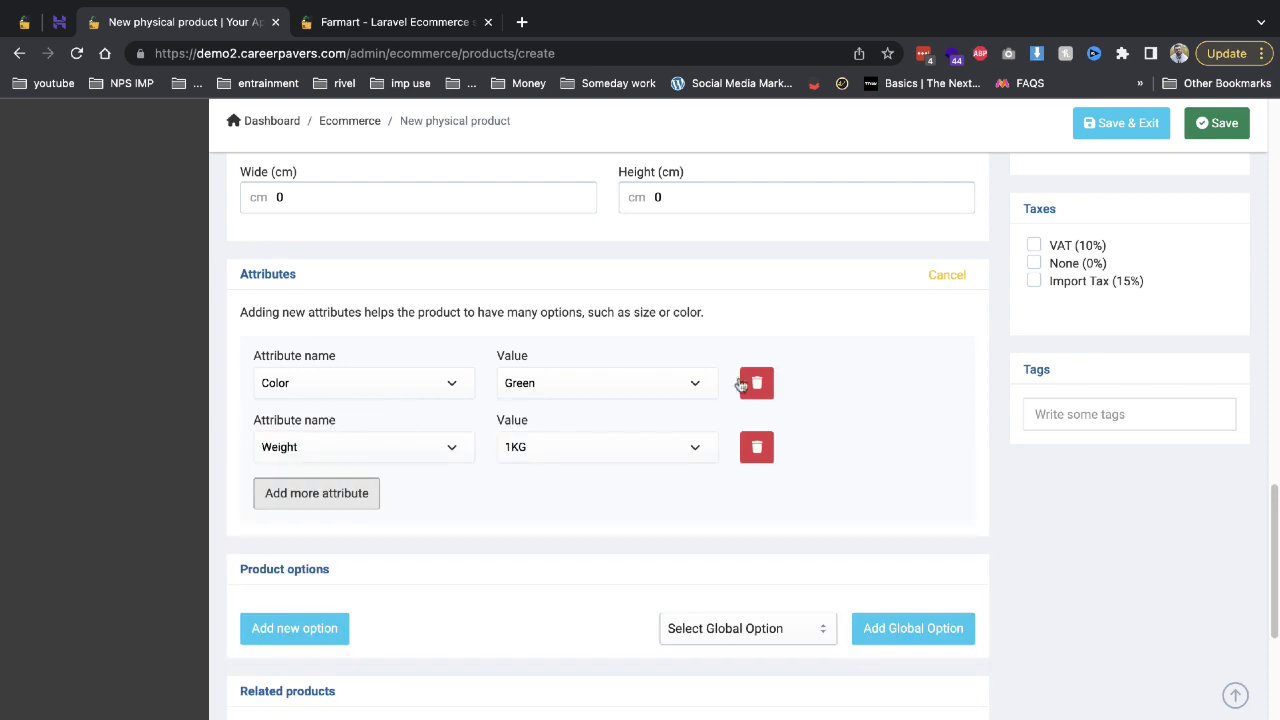
left_click(754, 382)
left_click(517, 386)
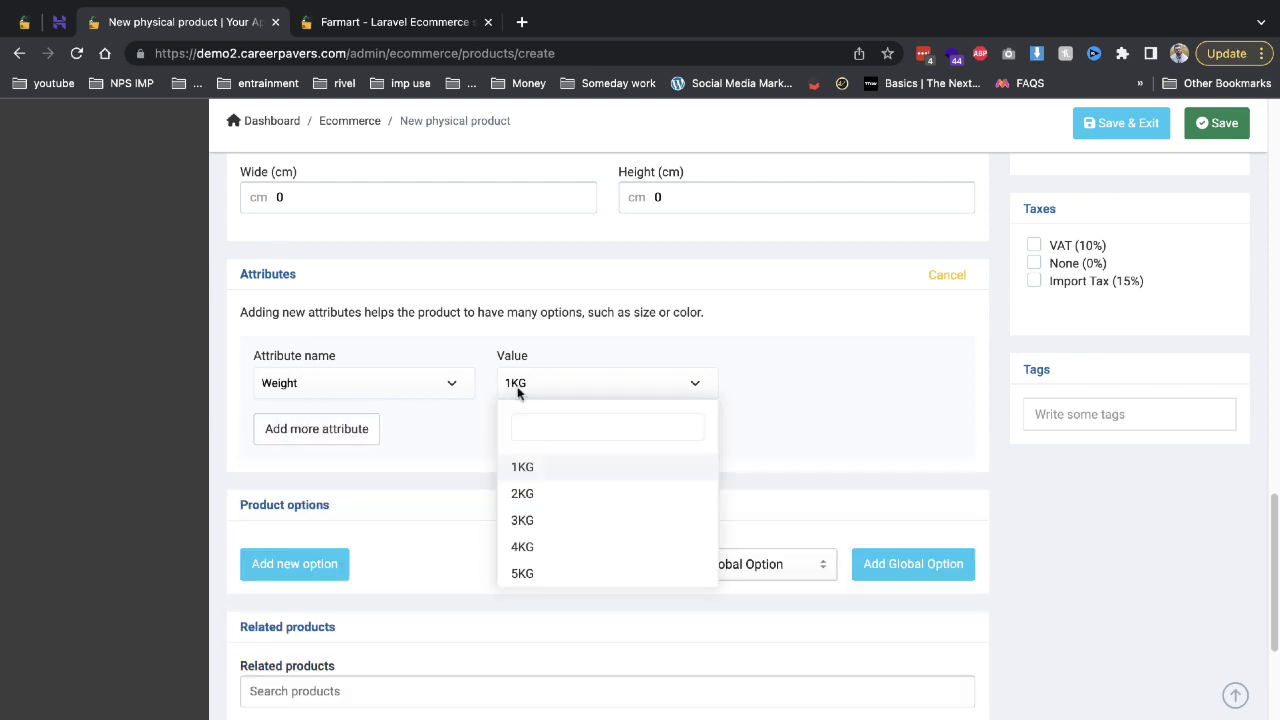
left_click(546, 470)
Add an empty custom product option, then delete it without picking a global option.
scroll(529, 366, "down", 1)
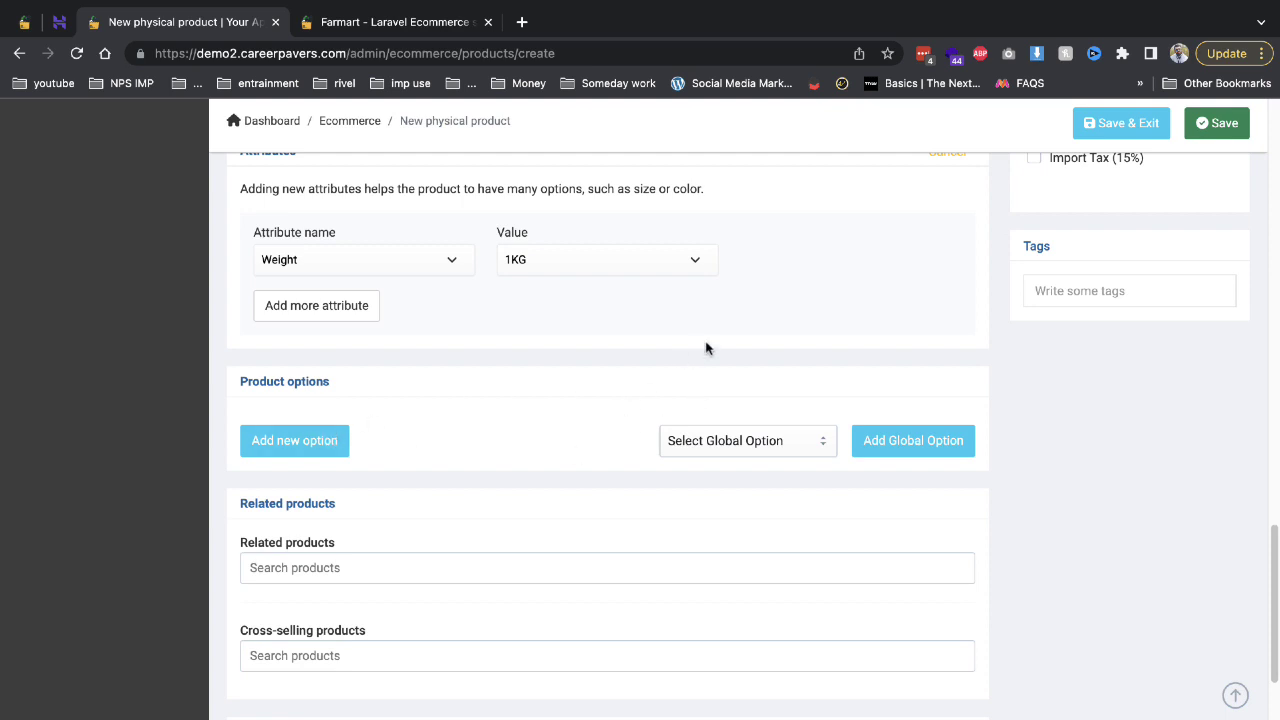
left_click(343, 443)
left_click(546, 530)
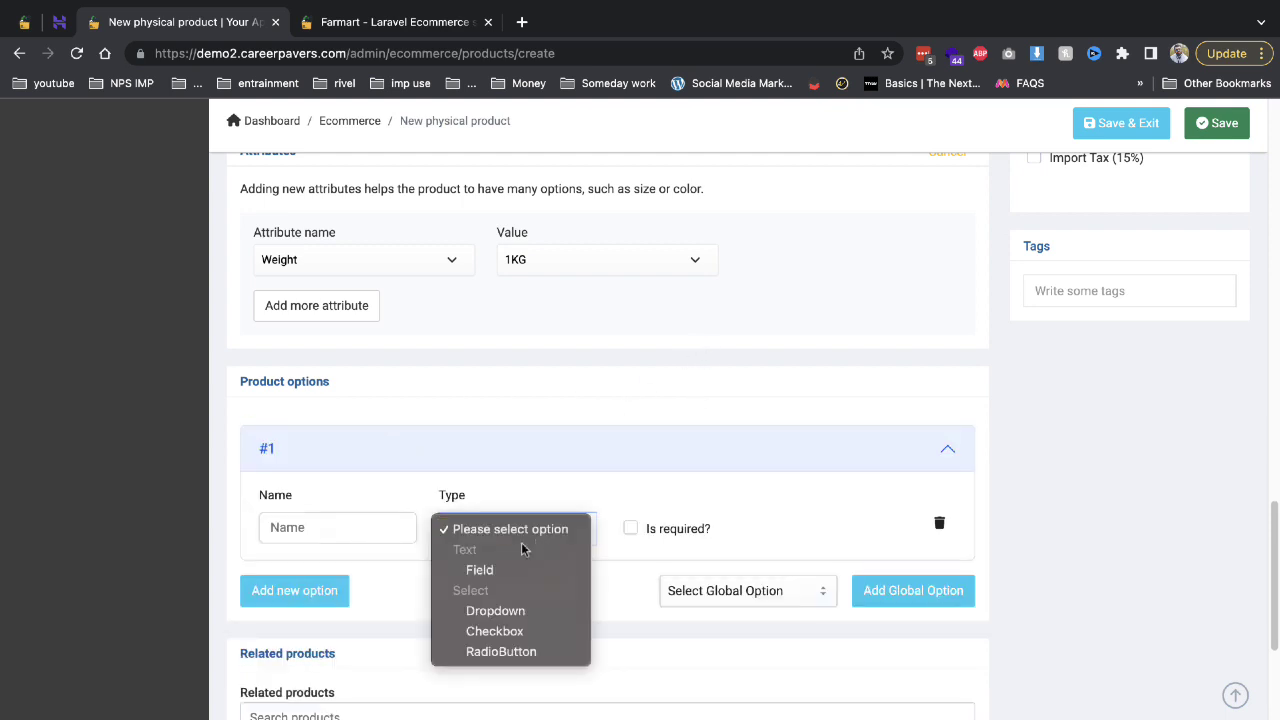
left_click(943, 512)
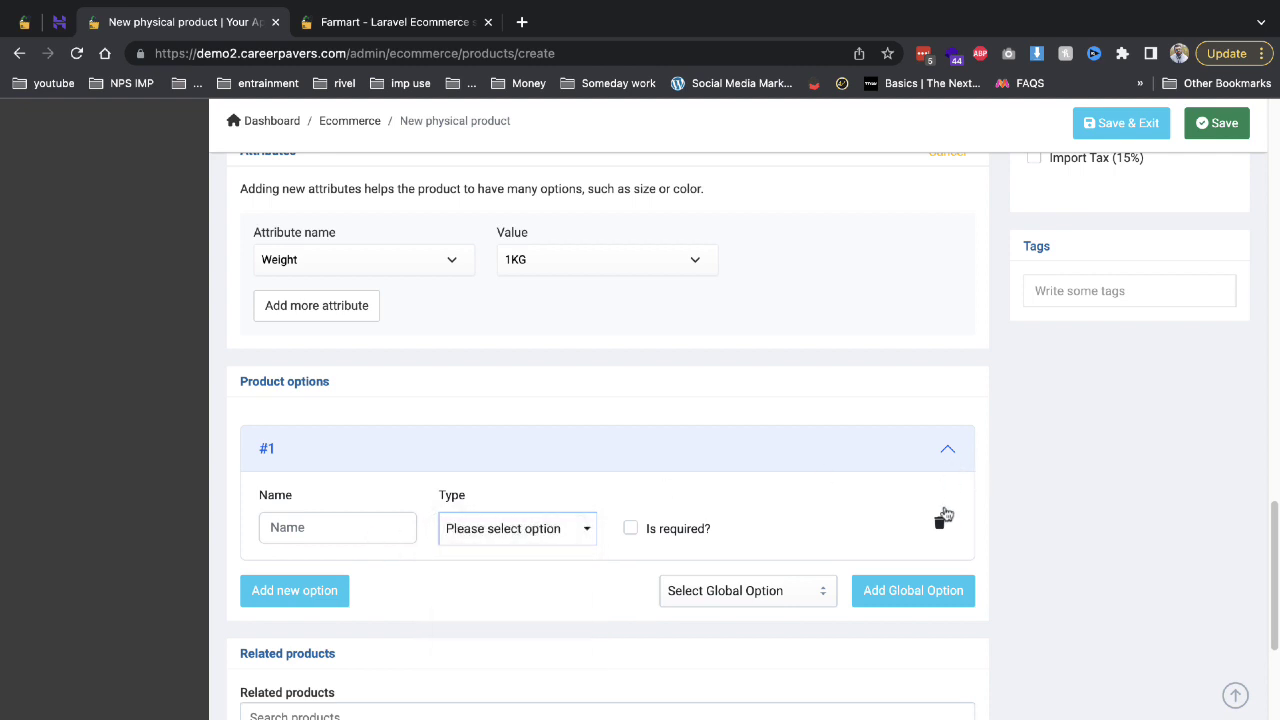
left_click(940, 521)
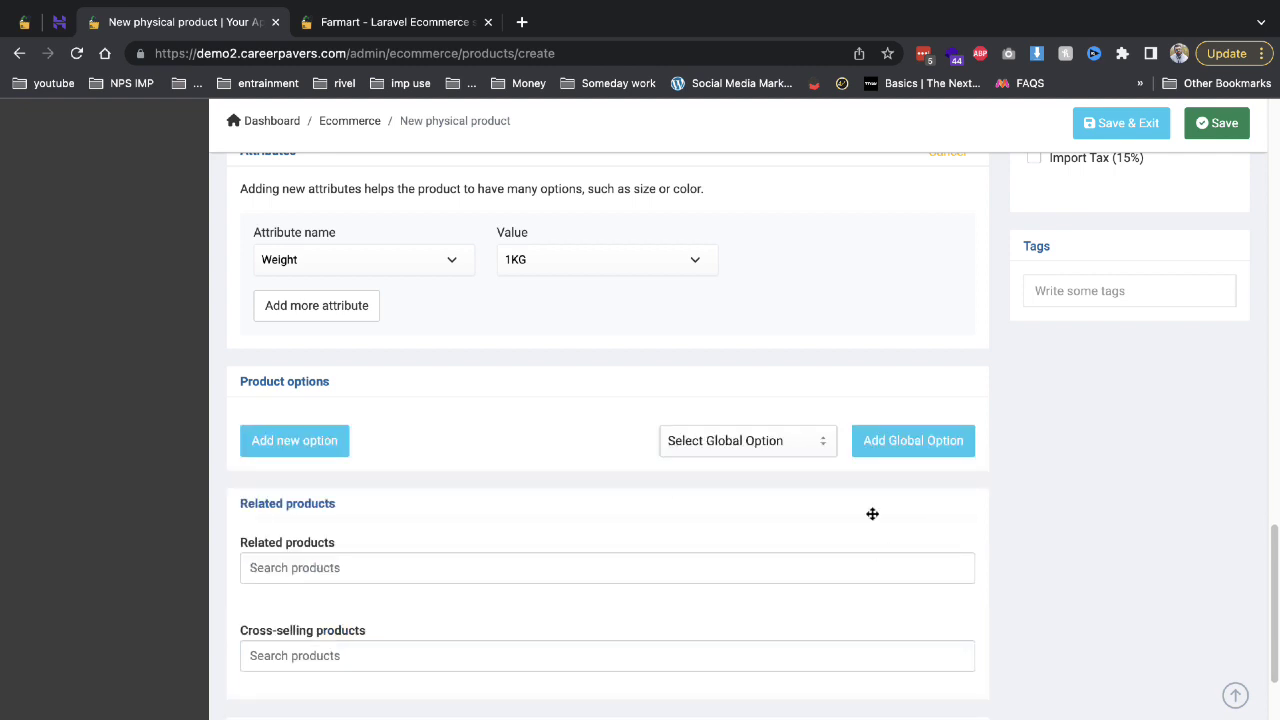
left_click(746, 448)
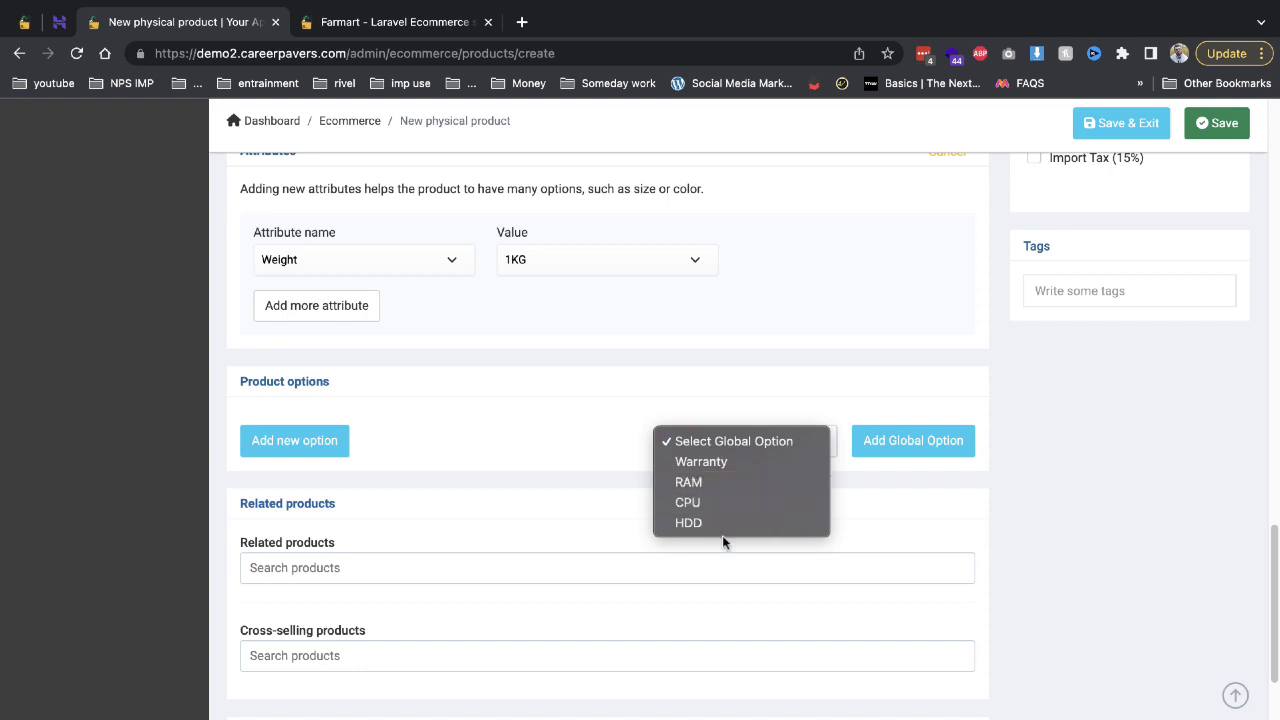
left_click(766, 395)
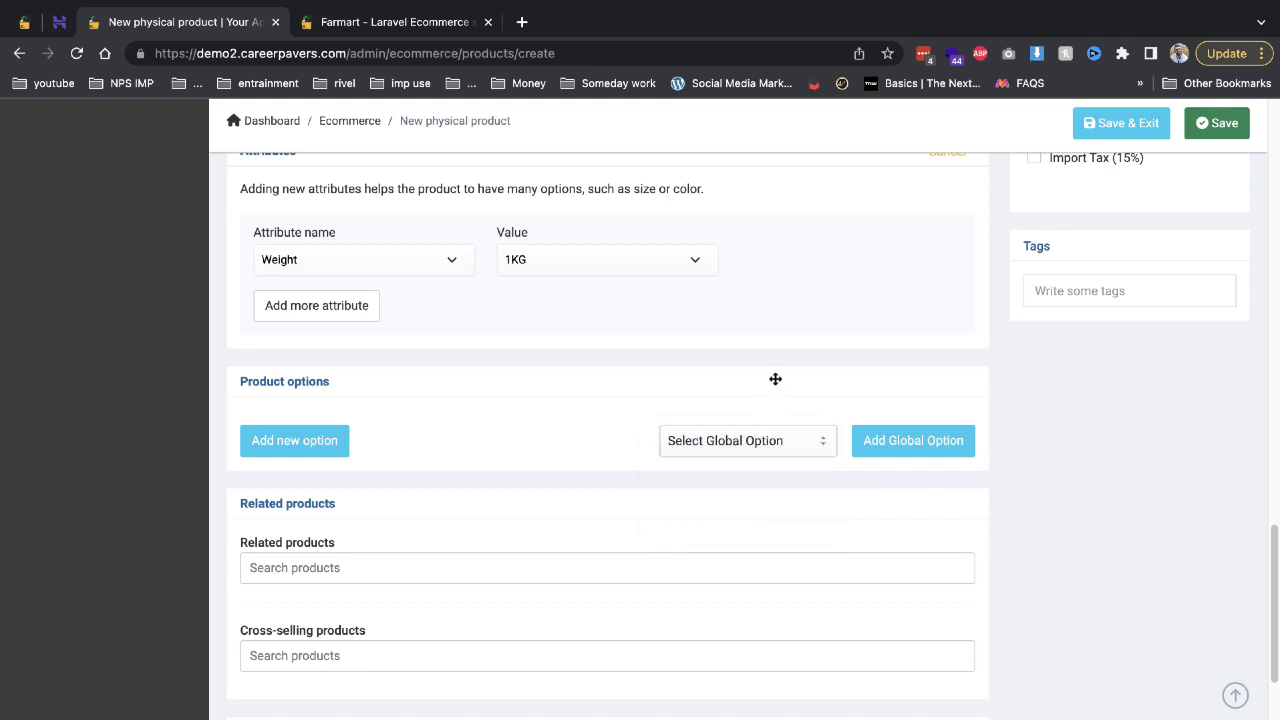
Add Smart Watches as a related product.
scroll(396, 441, "down", 1)
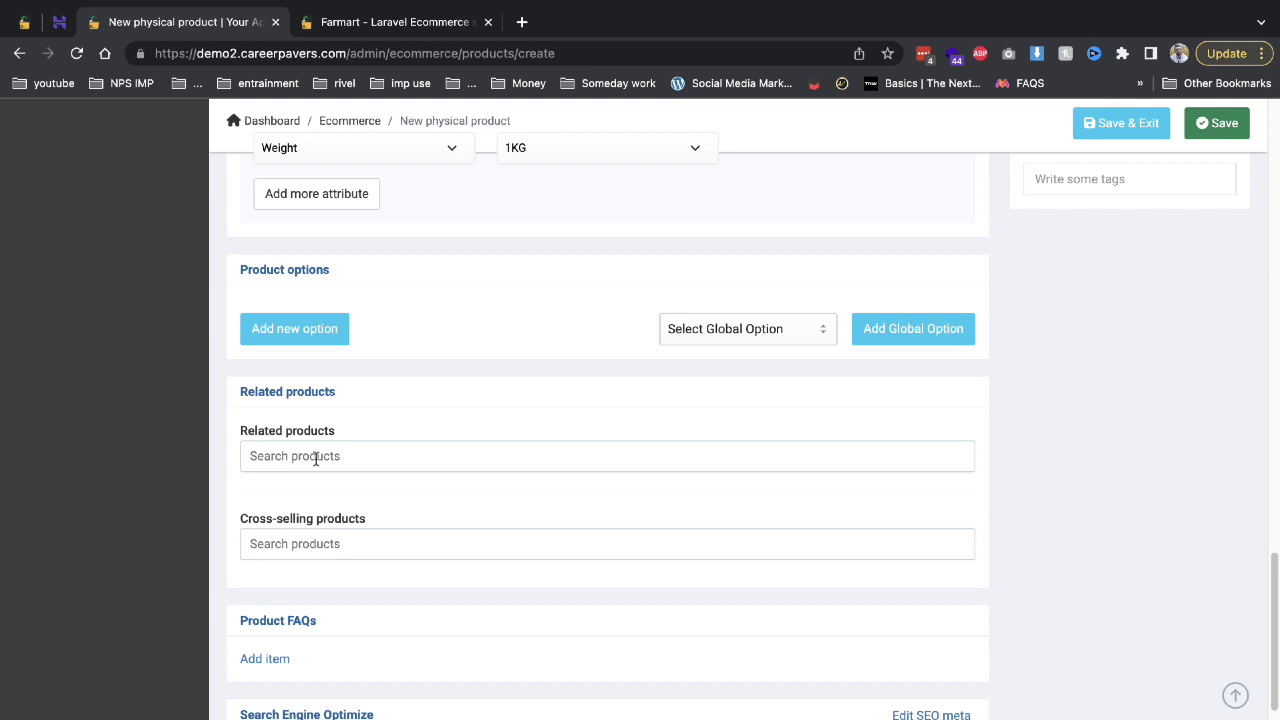
left_click(316, 459)
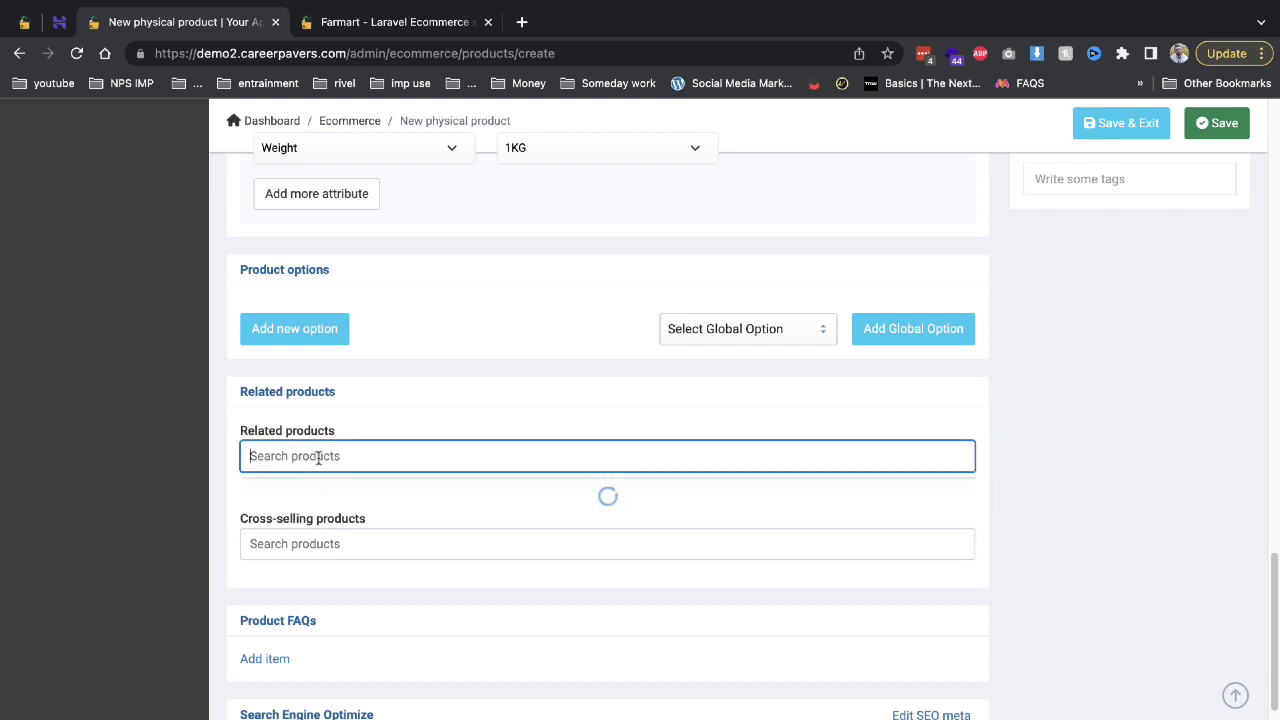
left_click(378, 540)
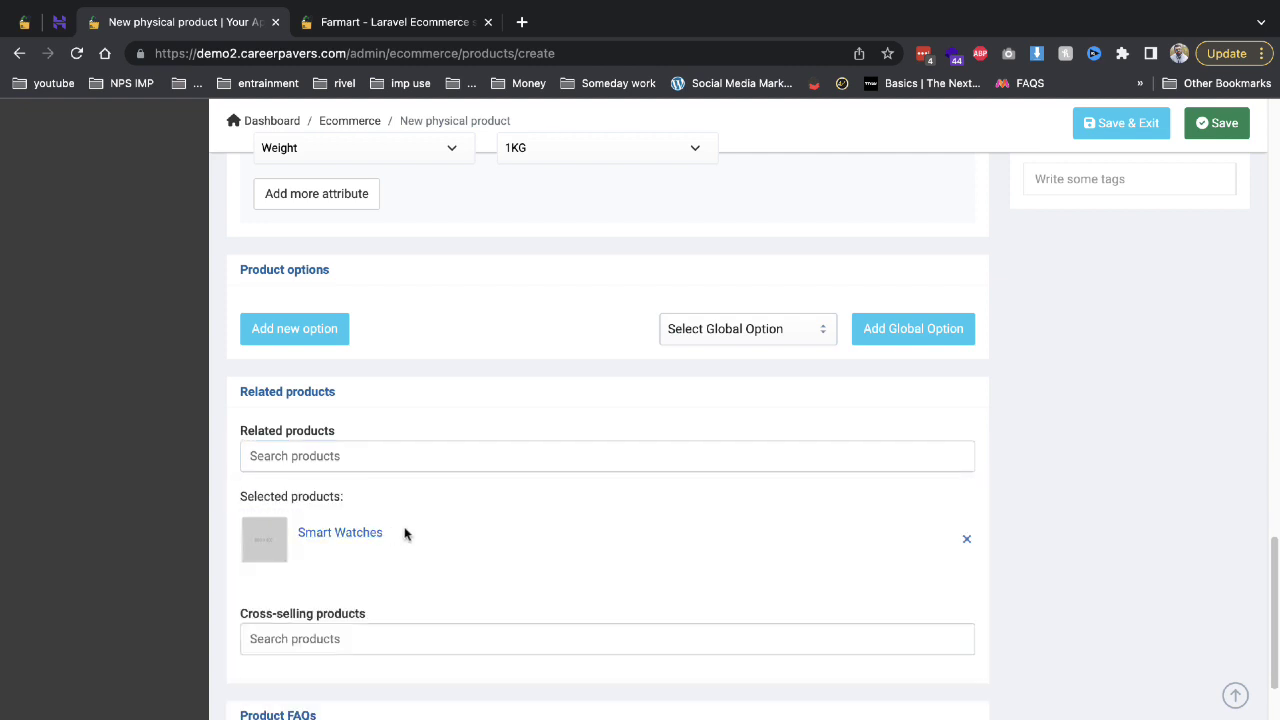
Switch on the Is featured? toggle for Green tea.
scroll(474, 531, "down", 3)
scroll(549, 500, "up", 3)
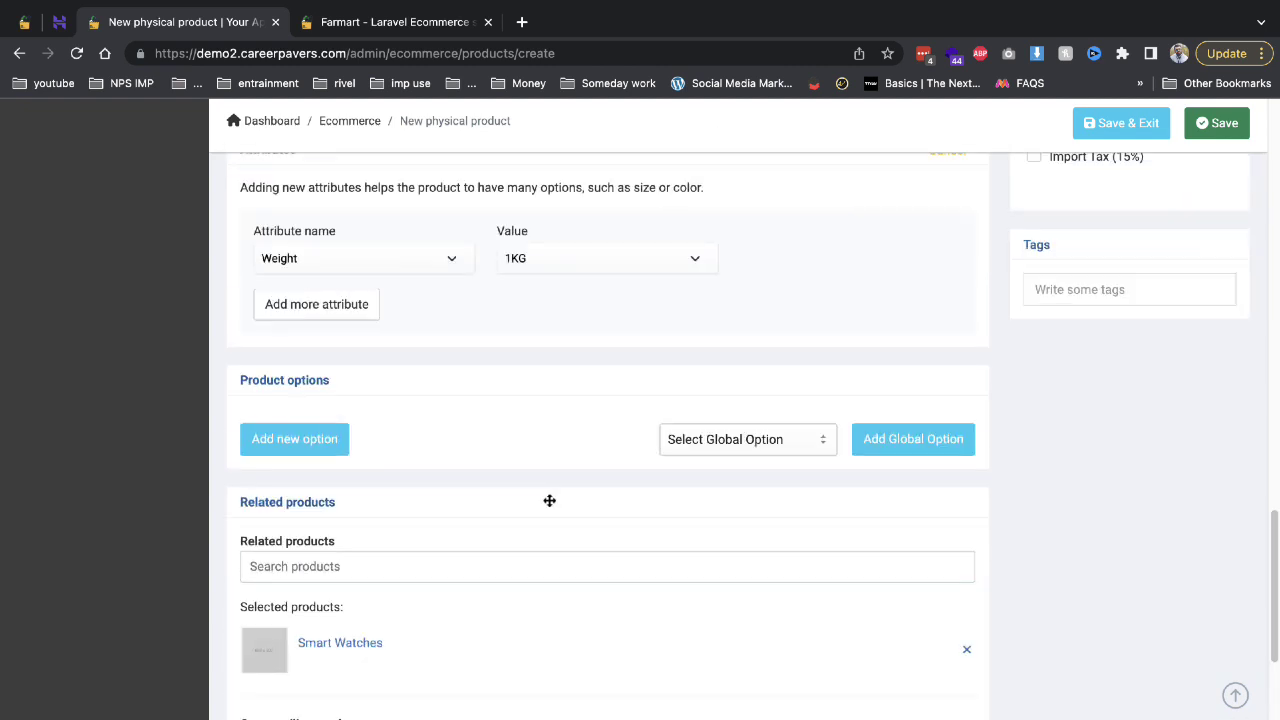
scroll(180, 574, "down", 3)
scroll(1018, 475, "up", 10)
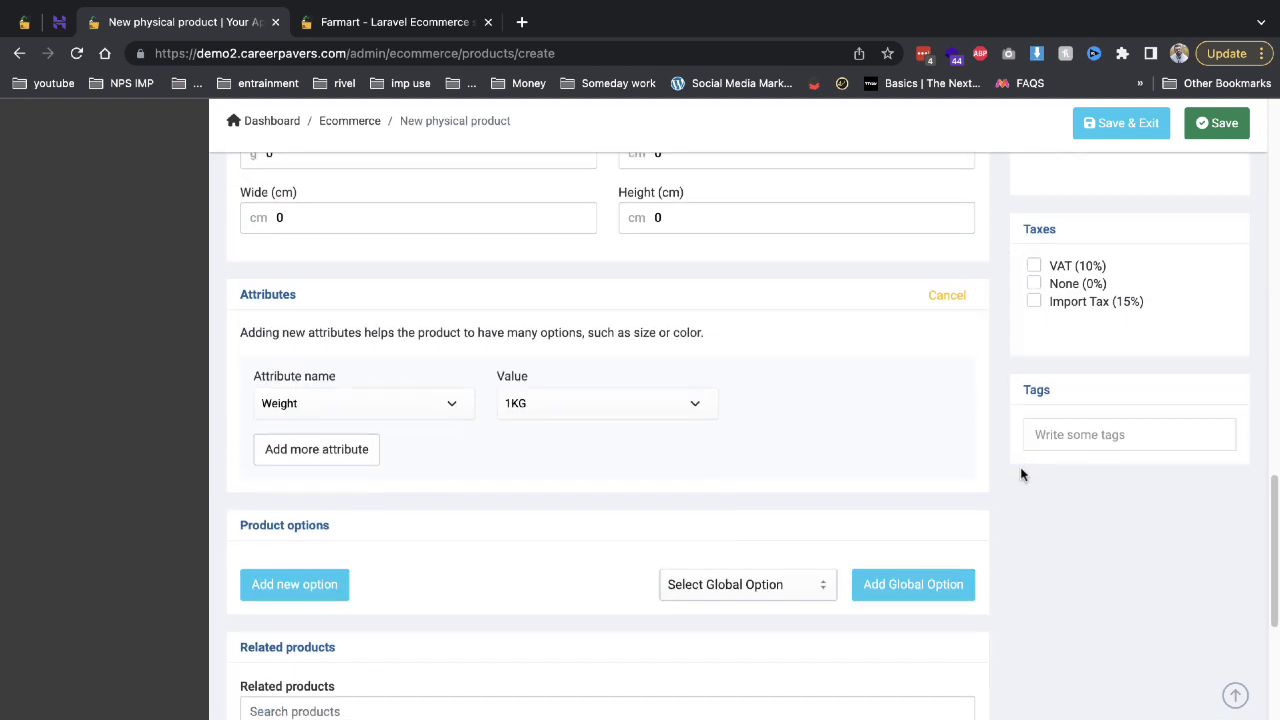
scroll(1018, 475, "up", 2)
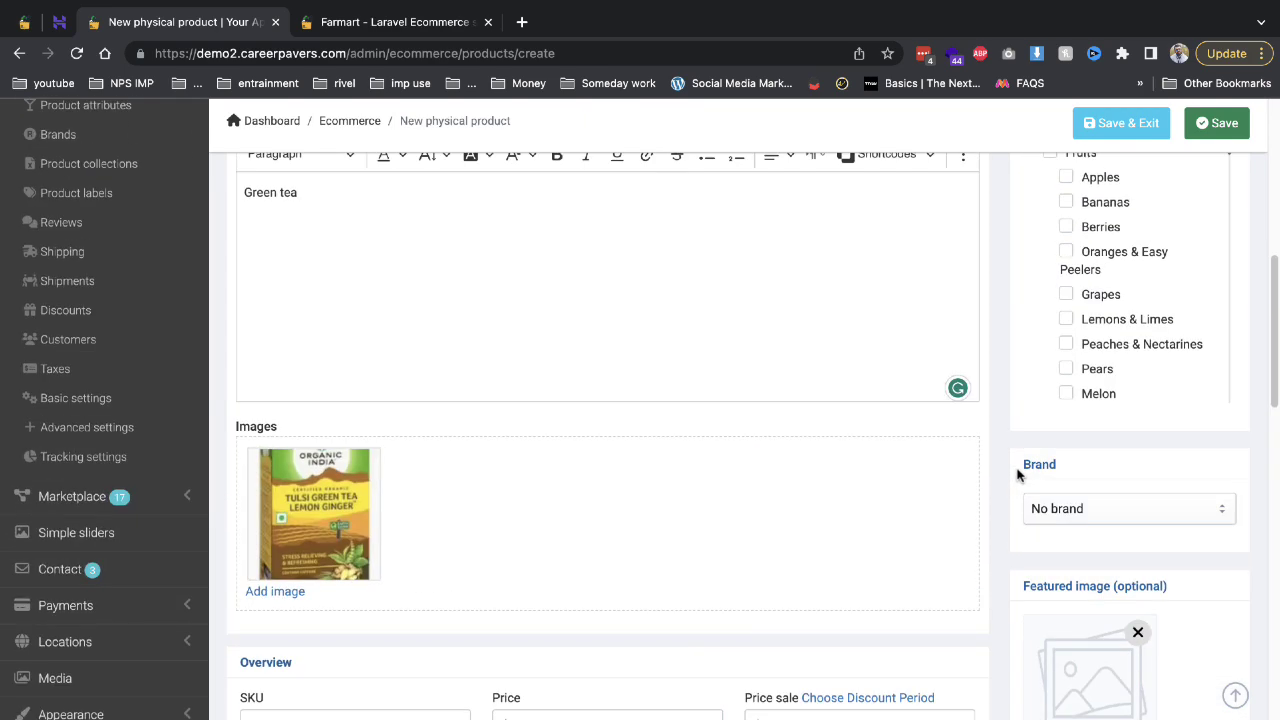
scroll(1100, 455, "down", 4)
scroll(1093, 453, "up", 6)
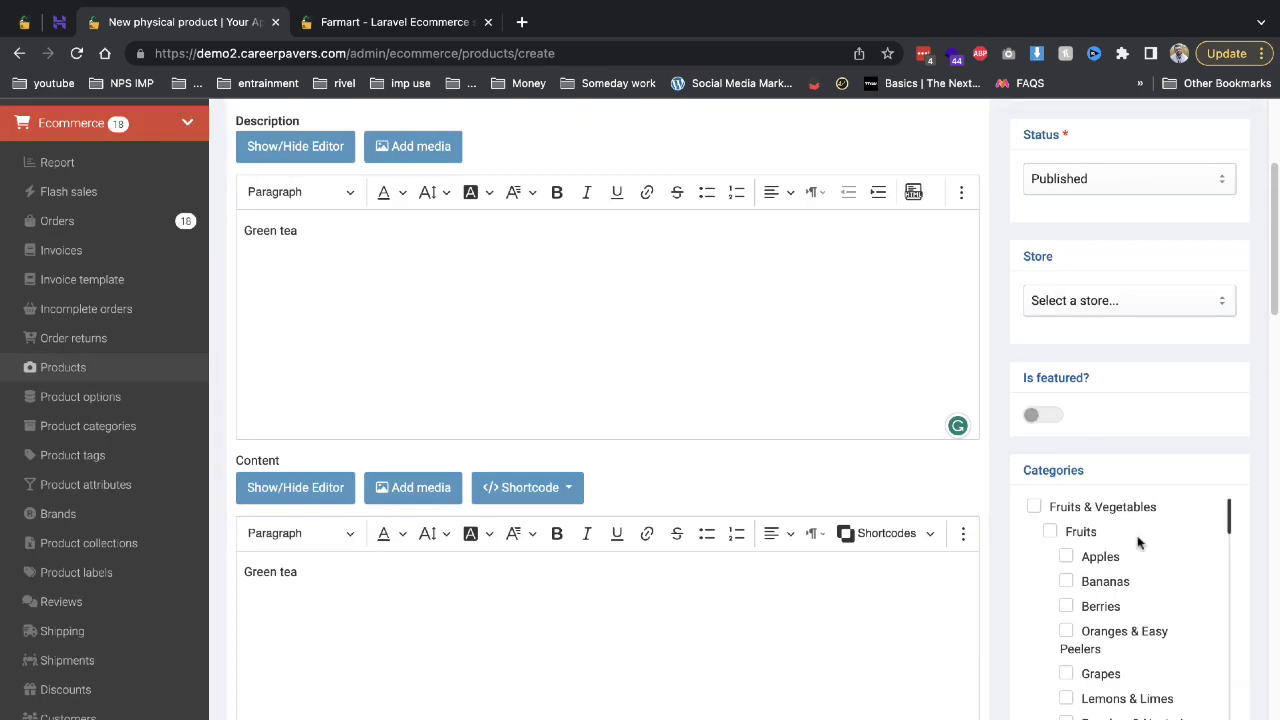
left_click(1046, 420)
Glance over the live storefront, then return to the new product form.
left_click(418, 30)
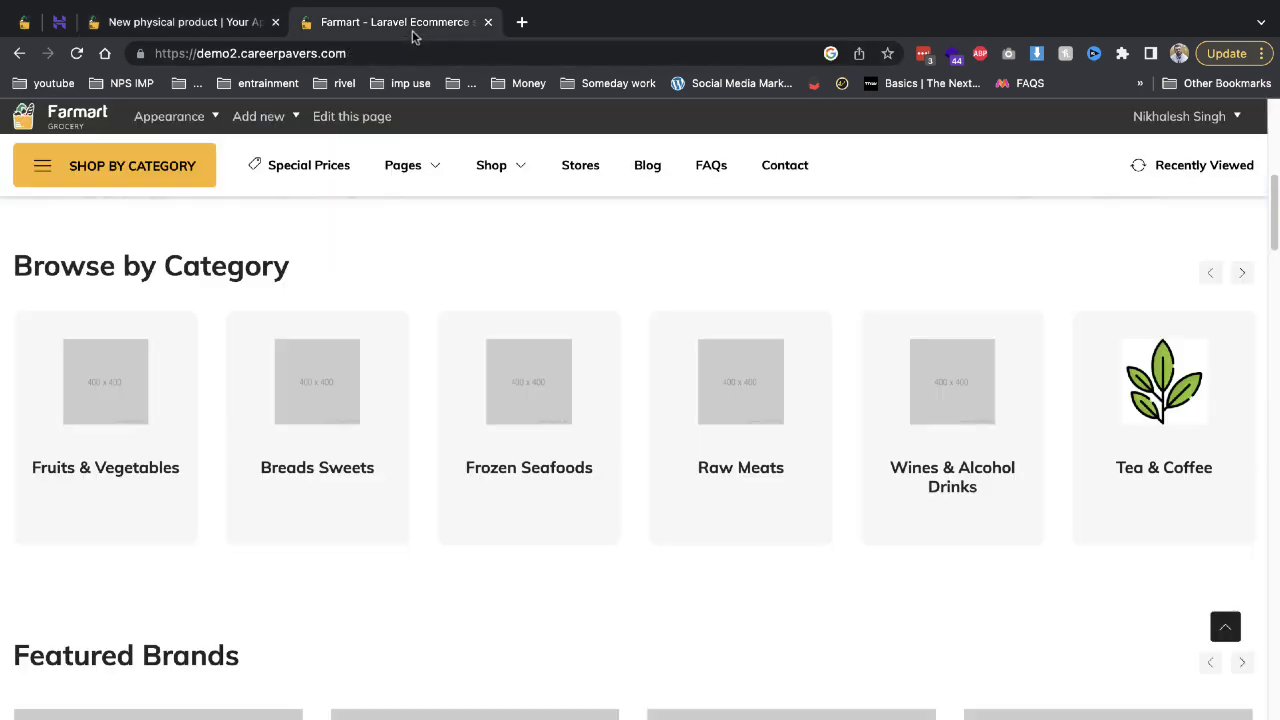
scroll(378, 416, "down", 4)
scroll(378, 416, "down", 10)
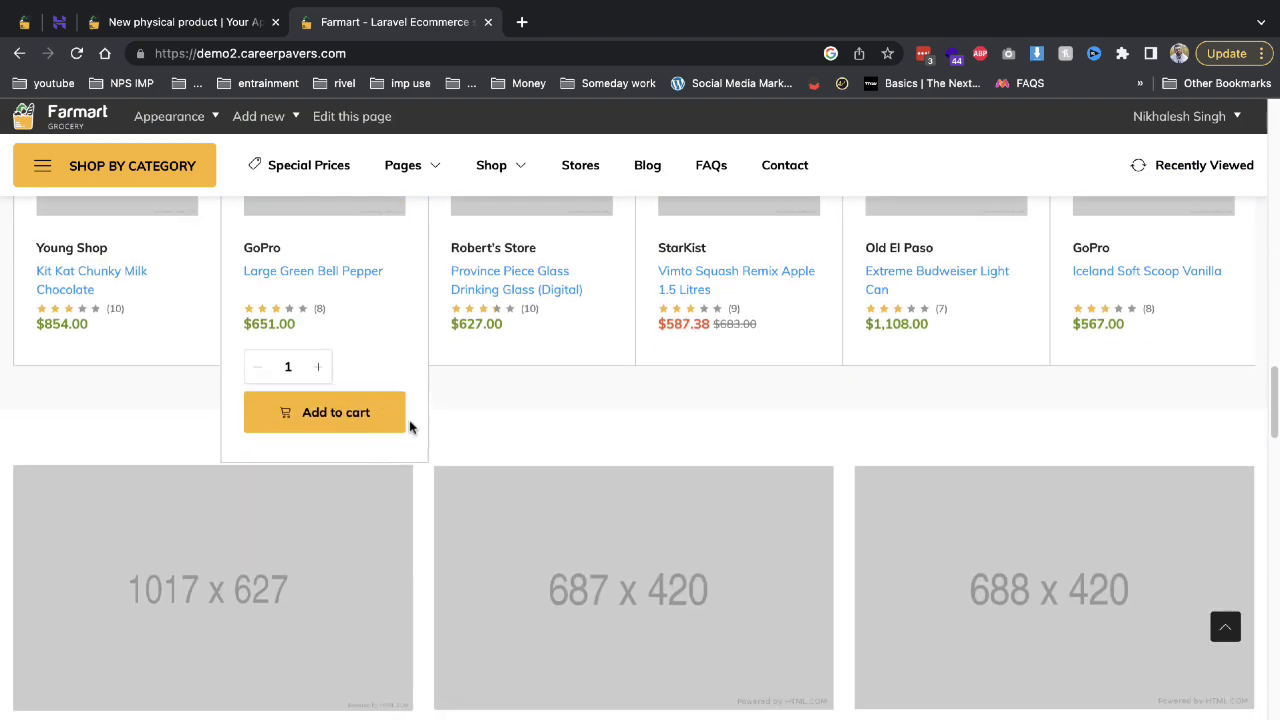
left_click(235, 24)
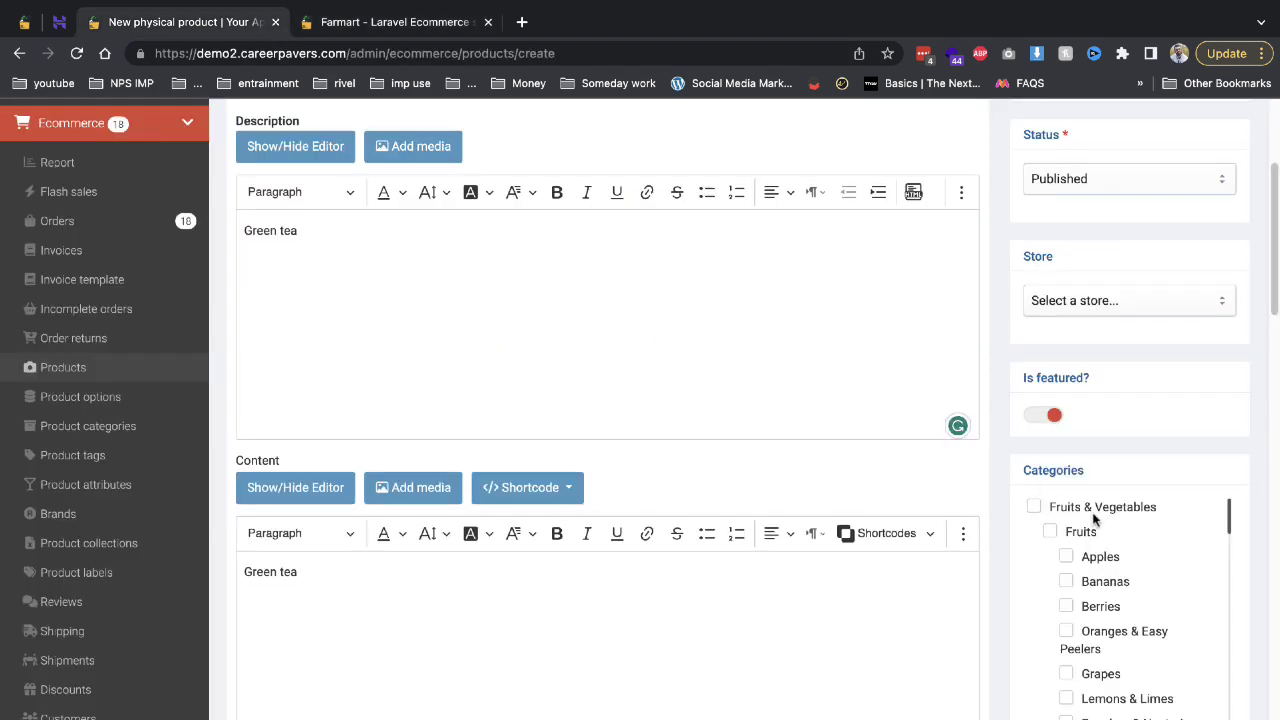
Tick the Green tea category for the product.
scroll(1140, 415, "up", 2)
scroll(1130, 380, "up", 3)
scroll(1150, 500, "down", 4)
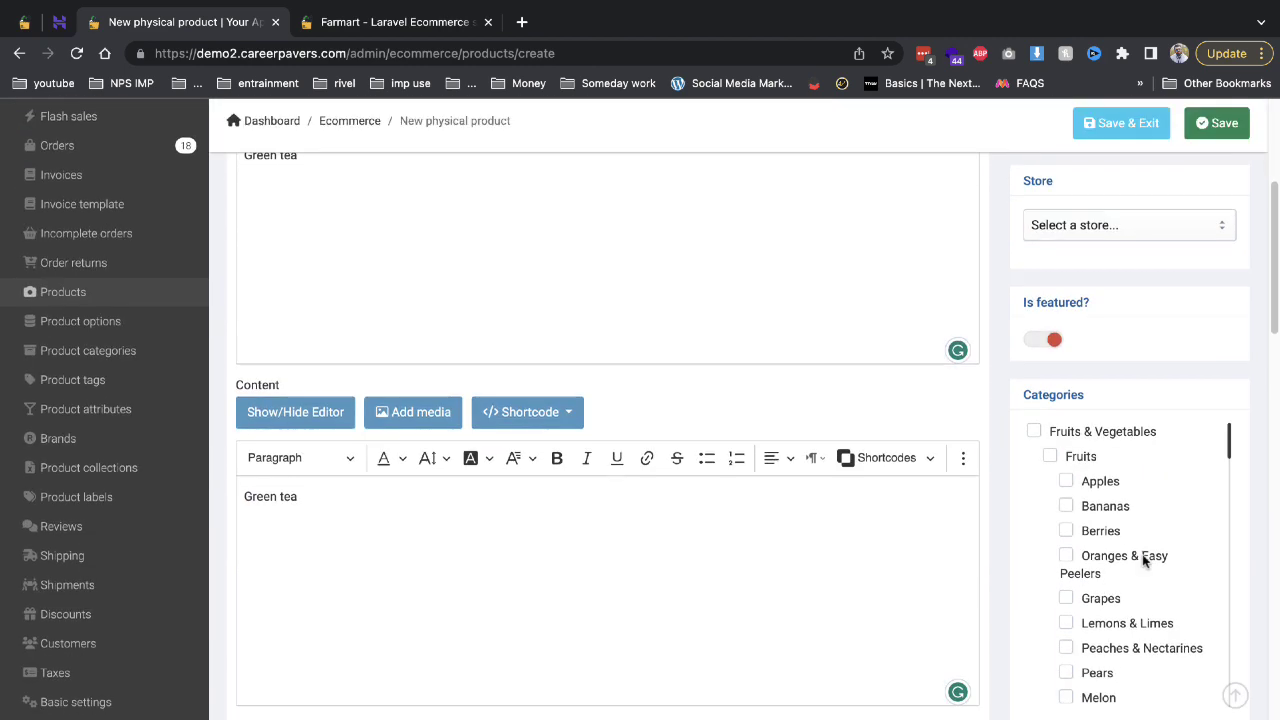
scroll(1143, 557, "down", 5)
scroll(1143, 557, "down", 1)
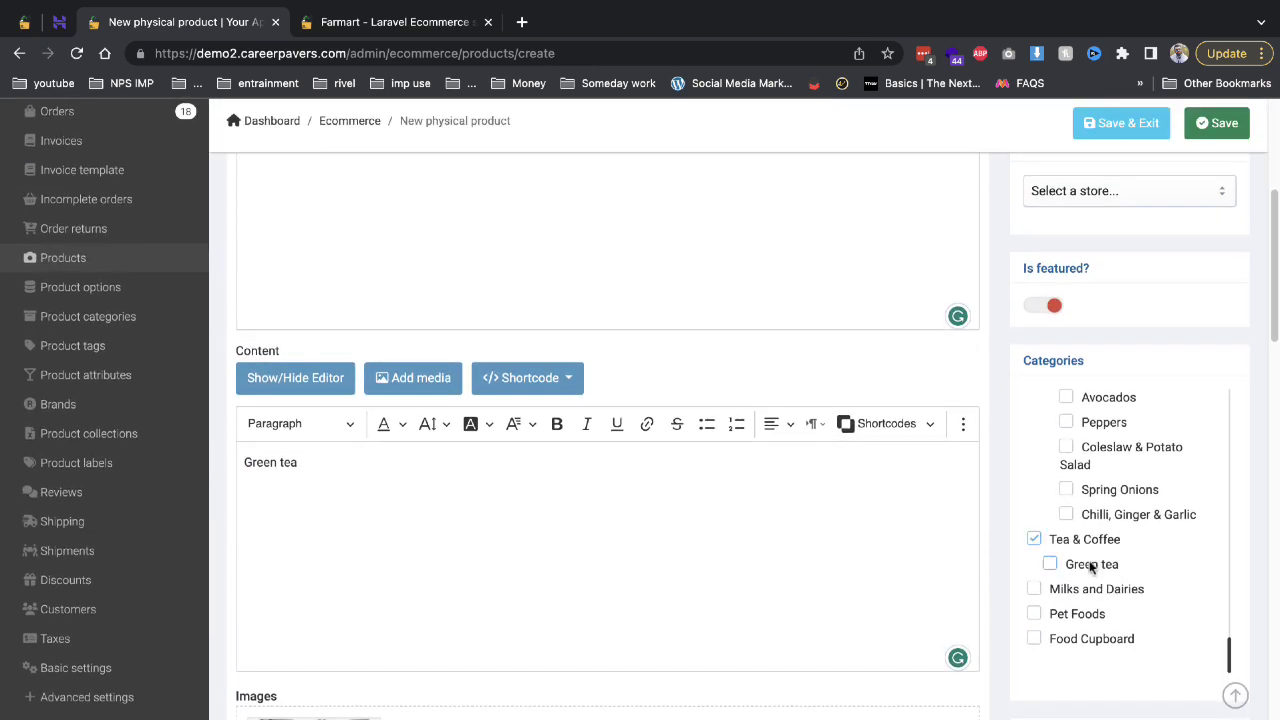
left_click(1092, 565)
Set the shopping (1) image as the product's featured image.
scroll(1131, 574, "down", 5)
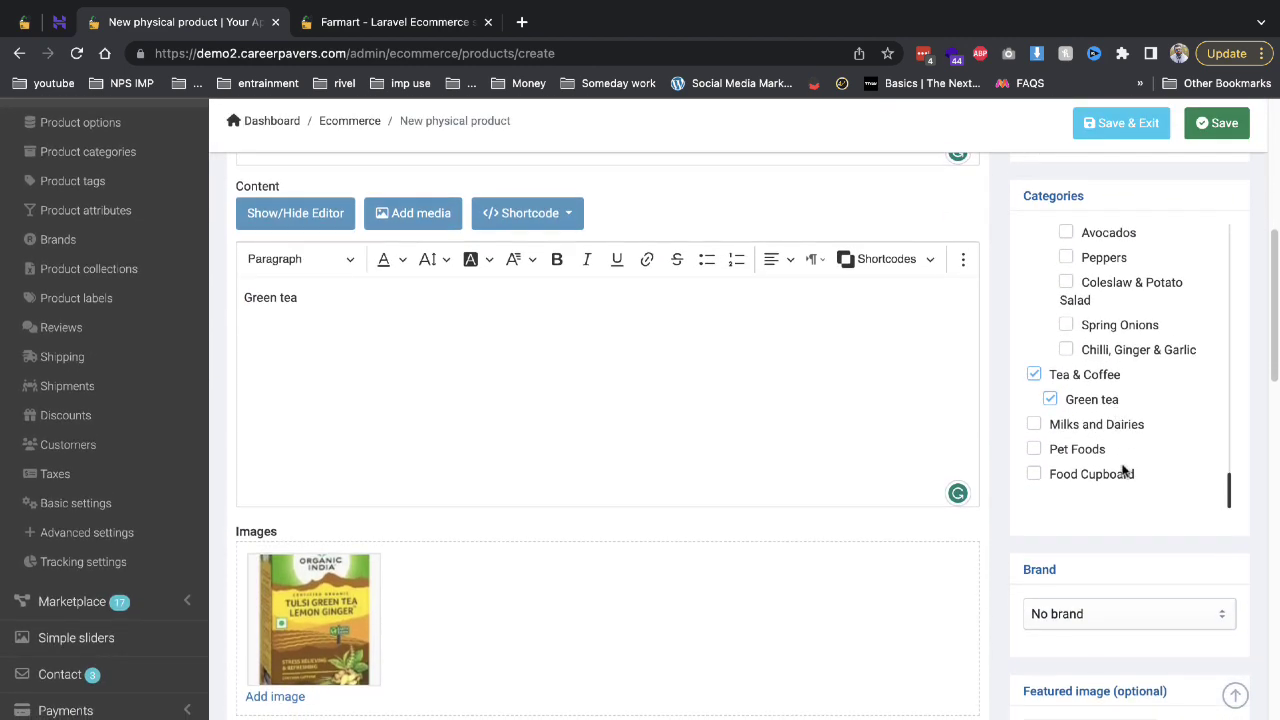
scroll(1122, 470, "down", 12)
scroll(1108, 384, "up", 4)
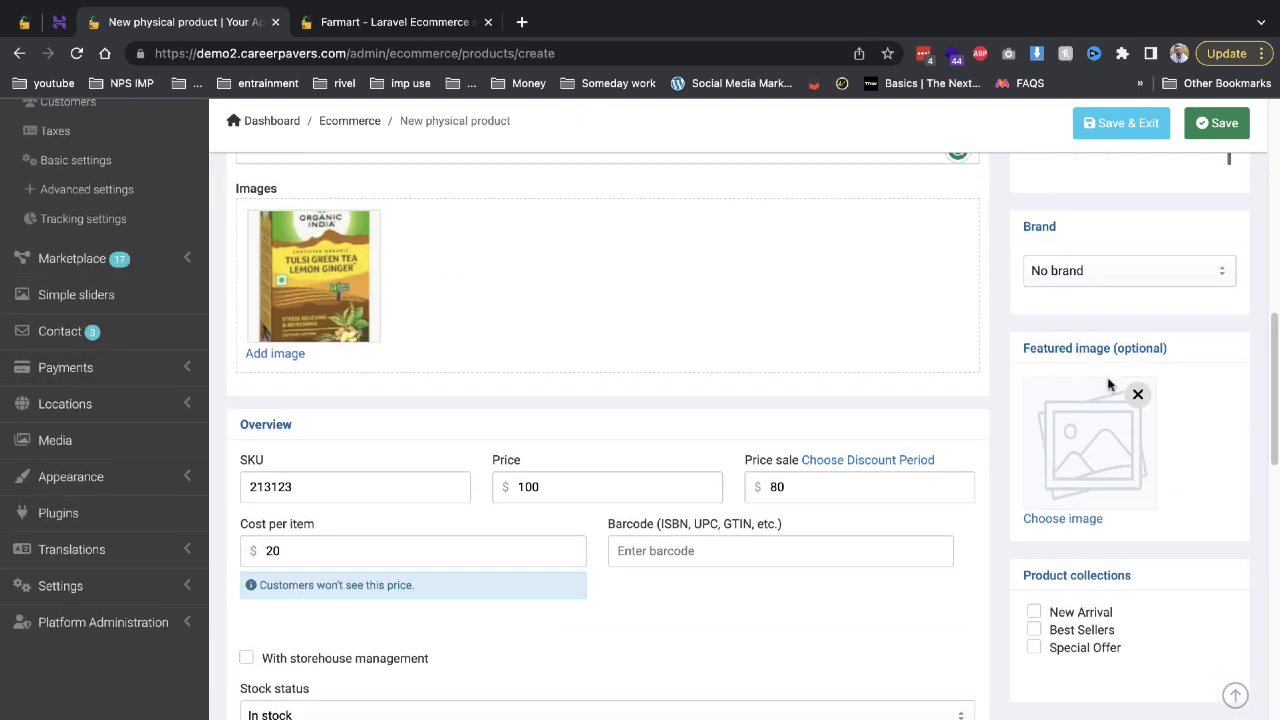
scroll(1100, 378, "up", 2)
scroll(100, 310, "up", 2)
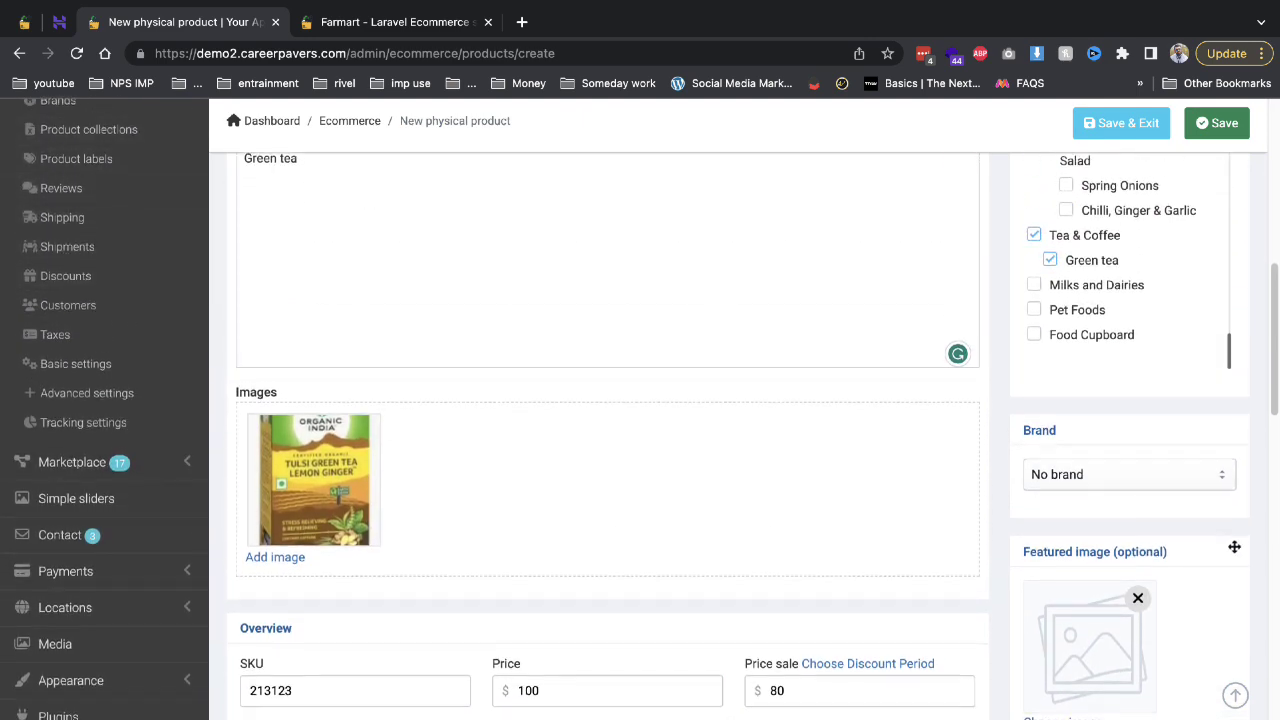
scroll(1100, 535, "down", 2)
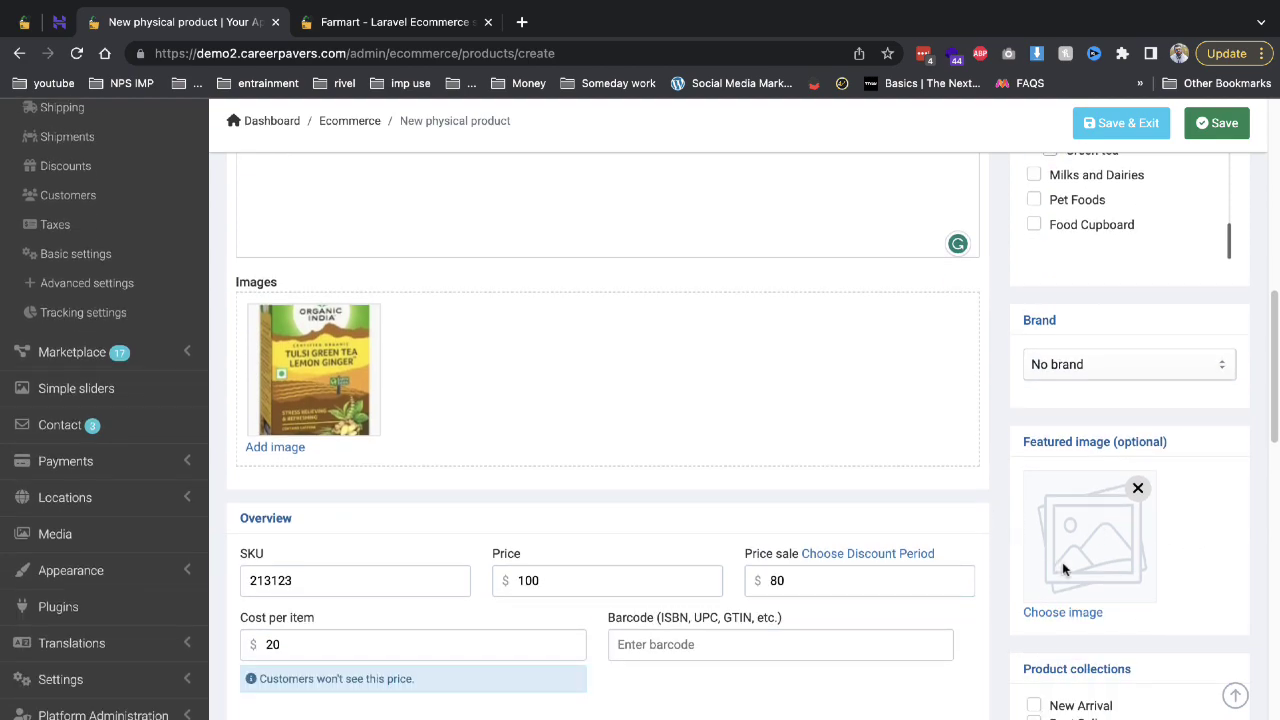
left_click(1060, 611)
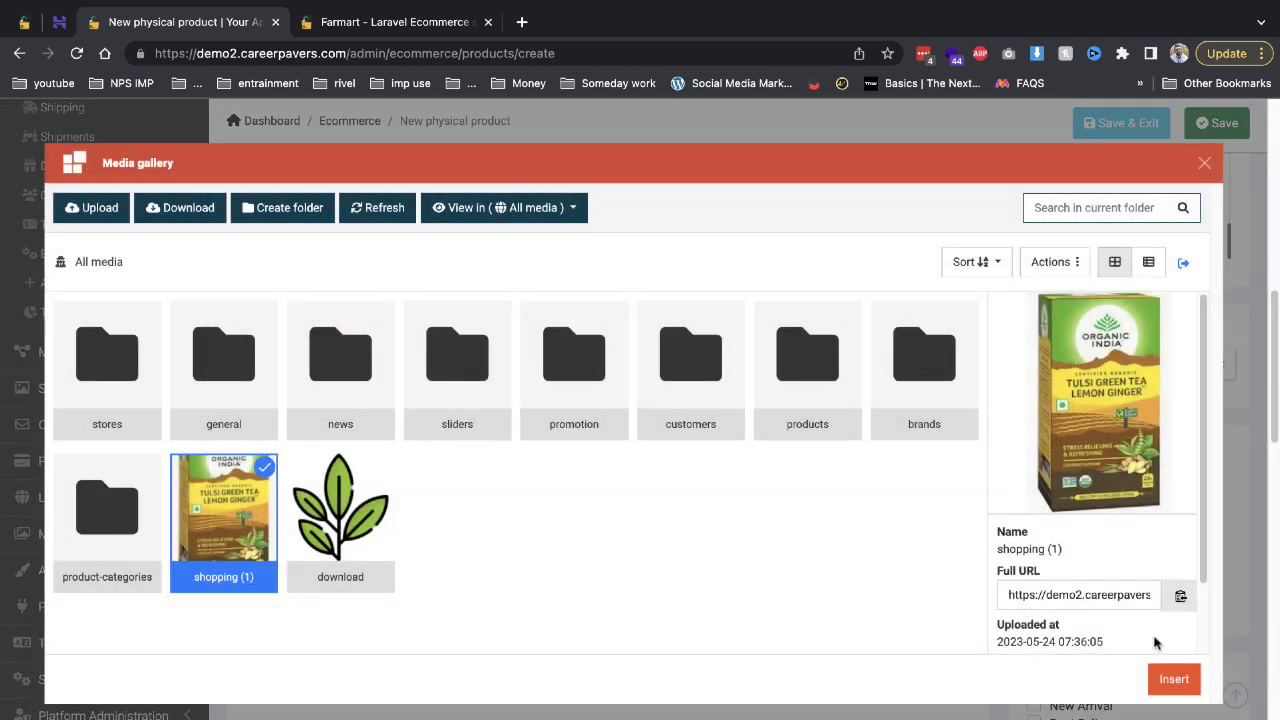
left_click(1167, 677)
Save the Green tea product with Save & Exit, returning to the Products list.
scroll(1090, 545, "down", 5)
scroll(1080, 313, "up", 1)
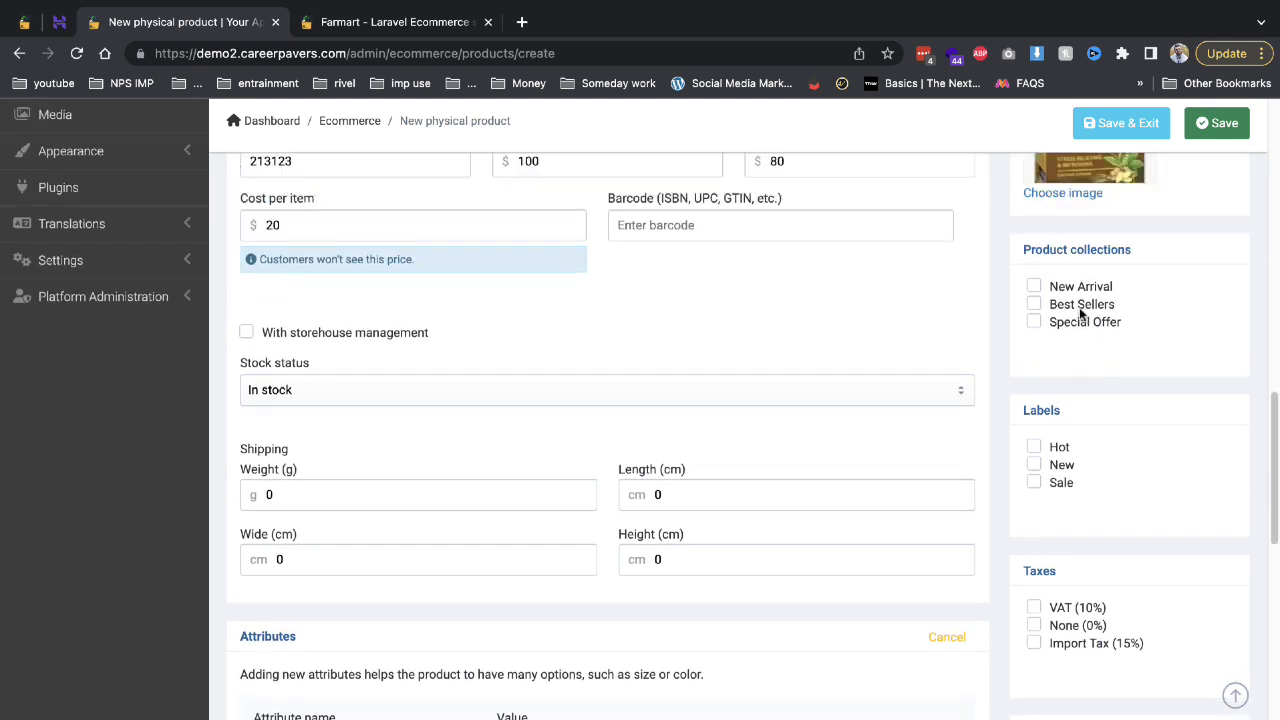
scroll(1080, 313, "up", 1)
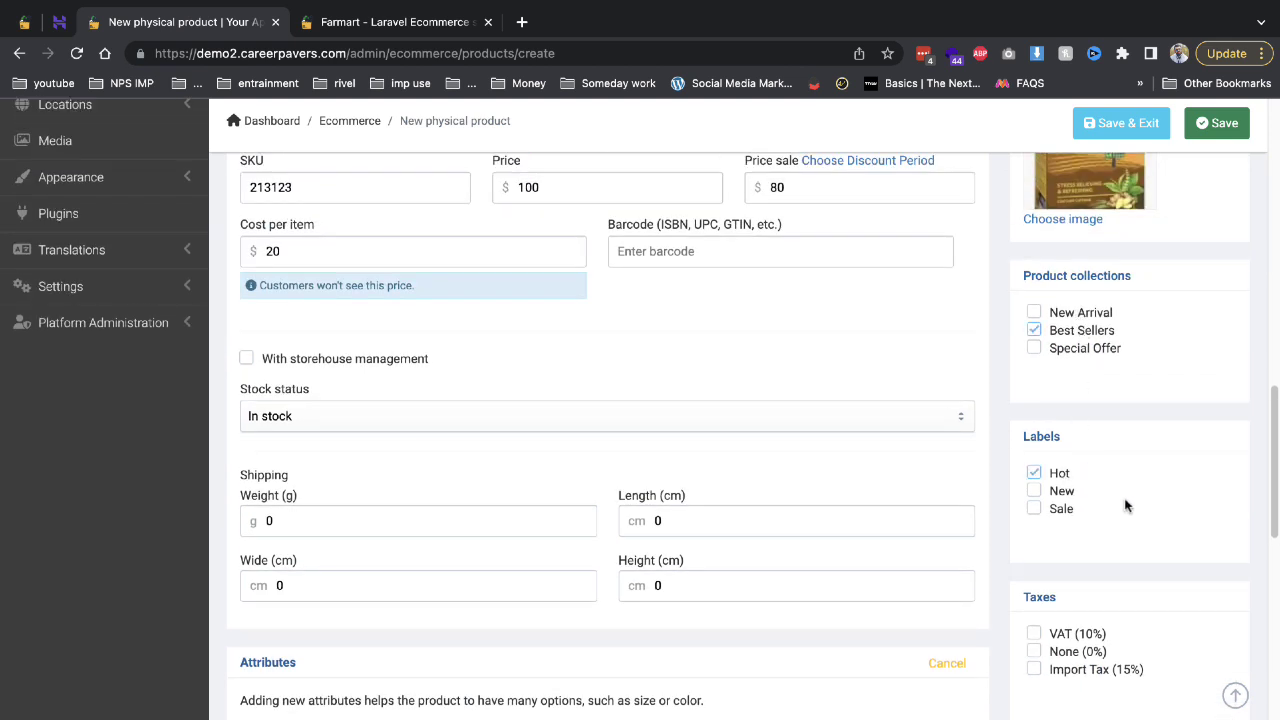
scroll(1114, 506, "down", 3)
scroll(1119, 536, "up", 10)
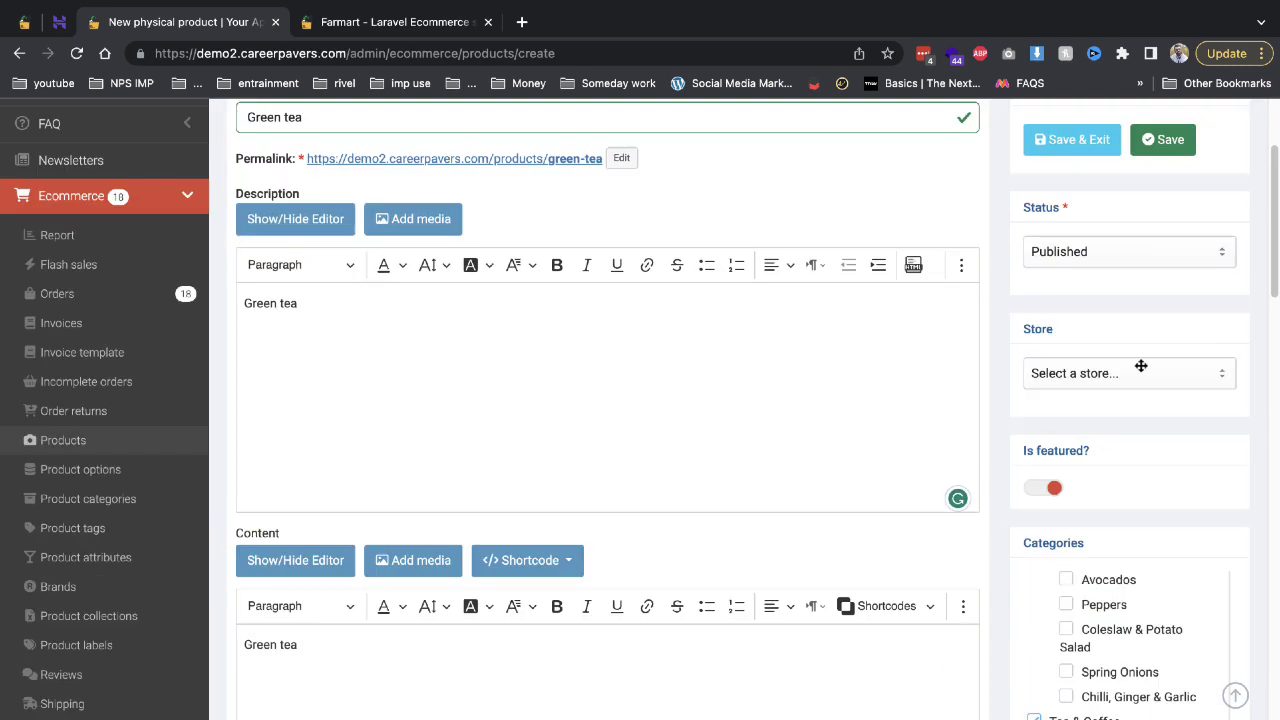
left_click(1082, 137)
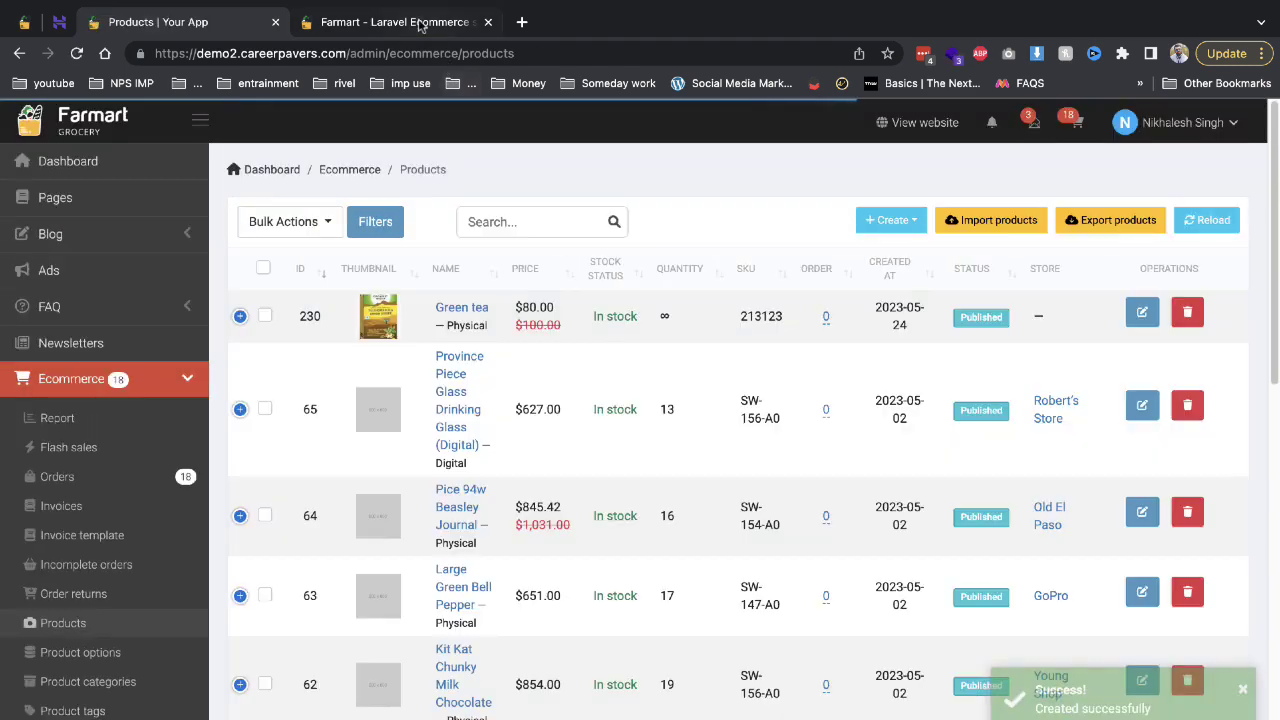
left_click(420, 22)
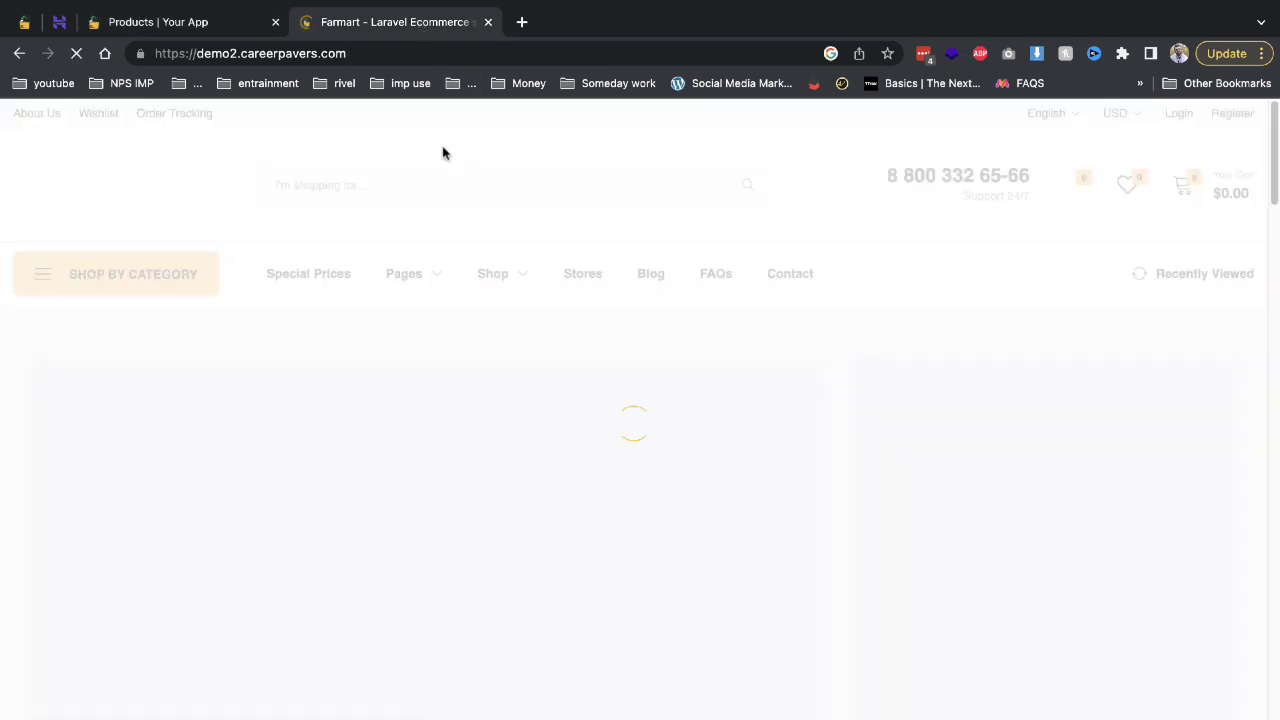
scroll(386, 229, "down", 10)
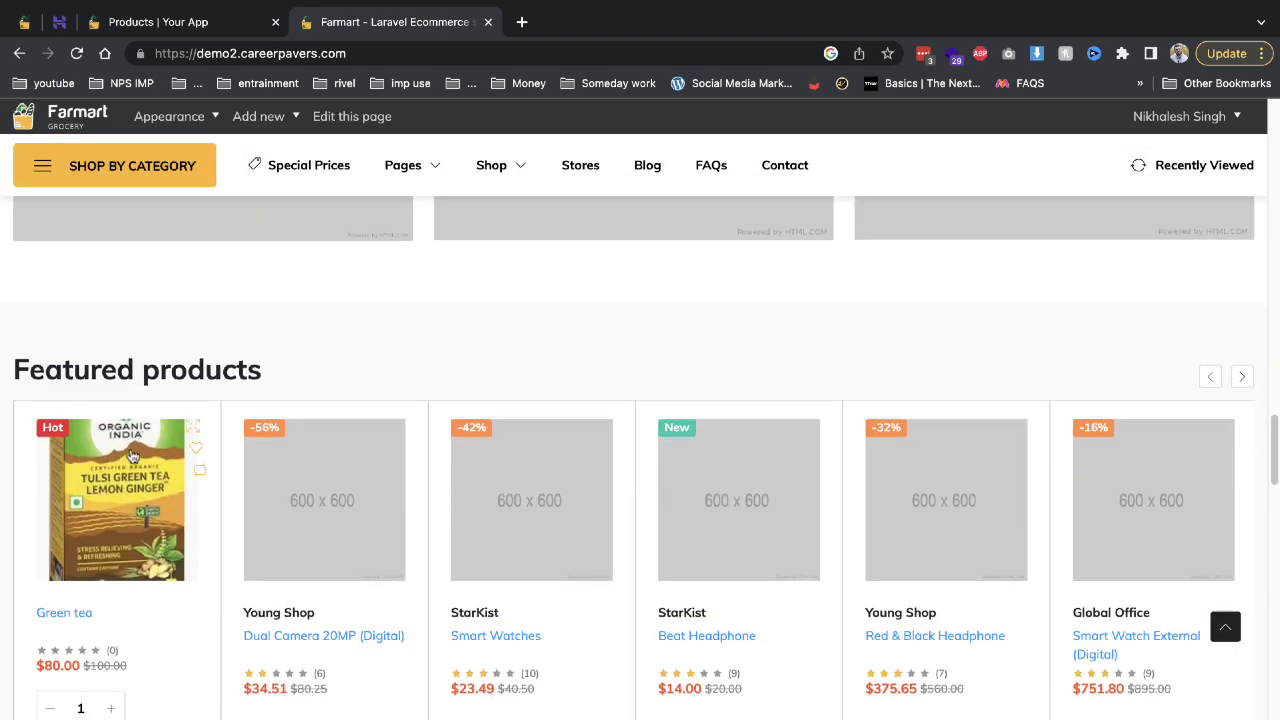
left_click(195, 24)
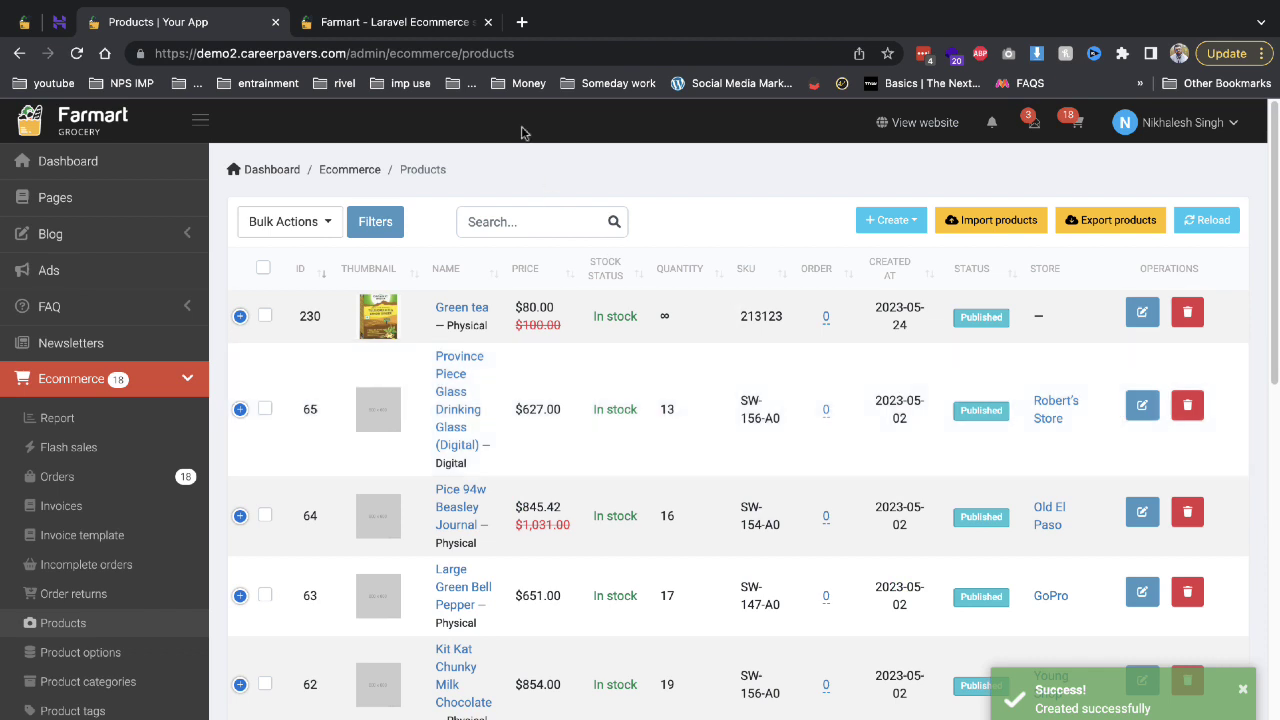
left_click(433, 24)
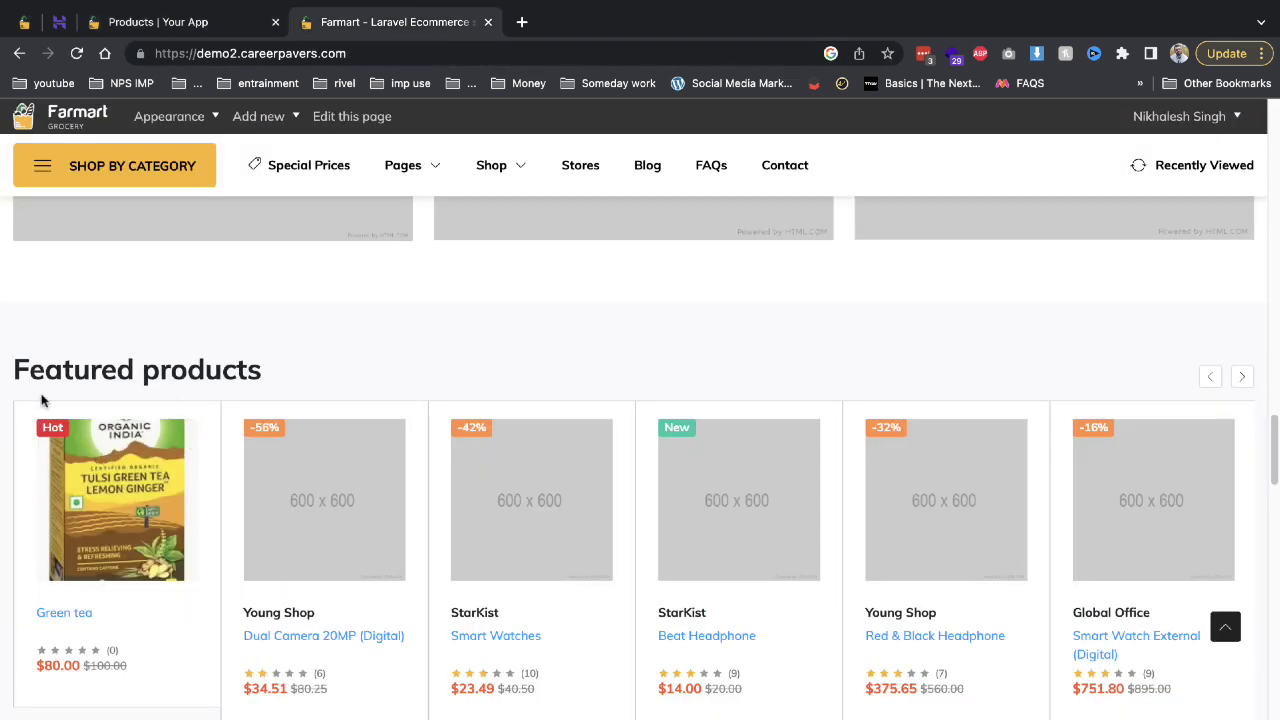
left_click(113, 572)
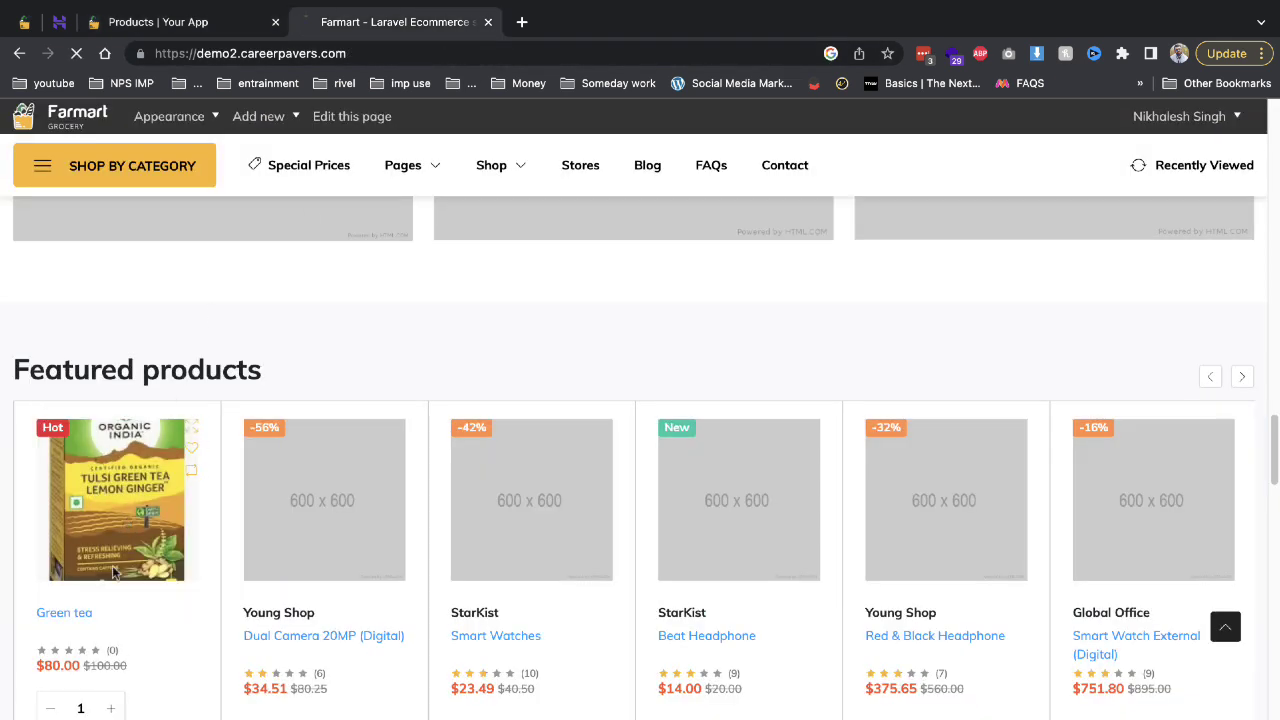
scroll(634, 451, "down", 10)
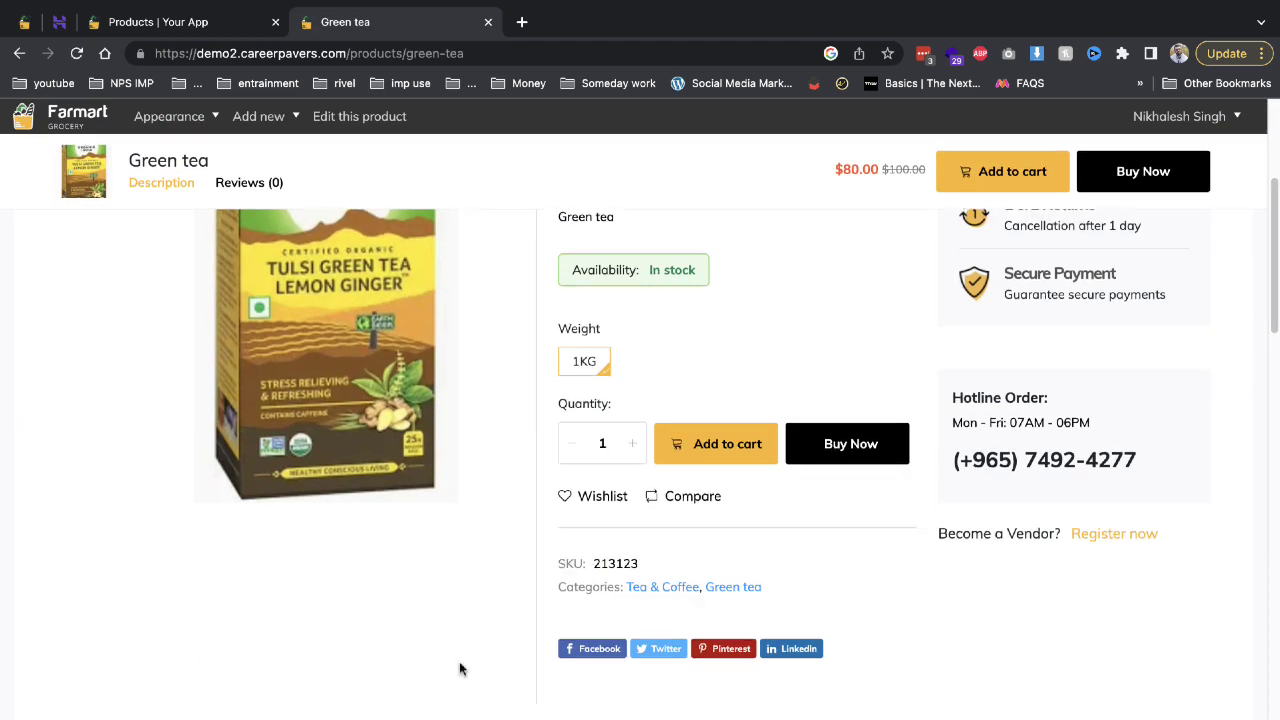
scroll(241, 566, "down", 2)
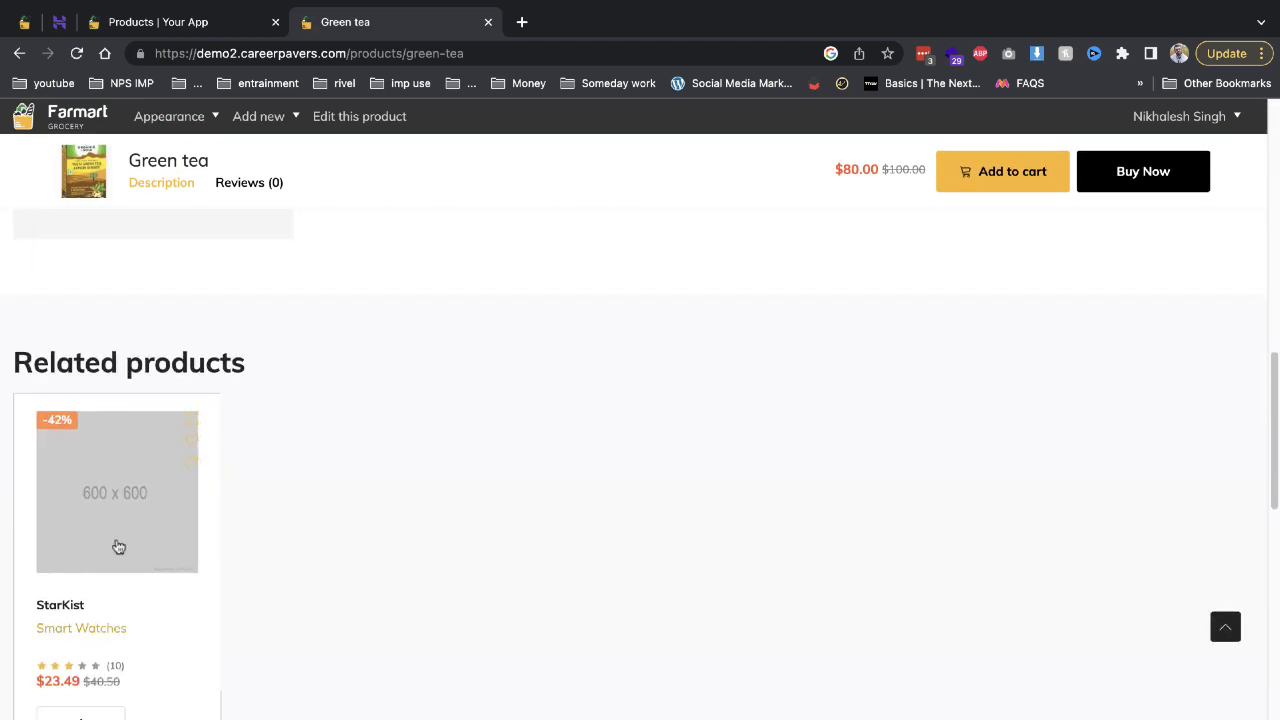
scroll(105, 482, "up", 8)
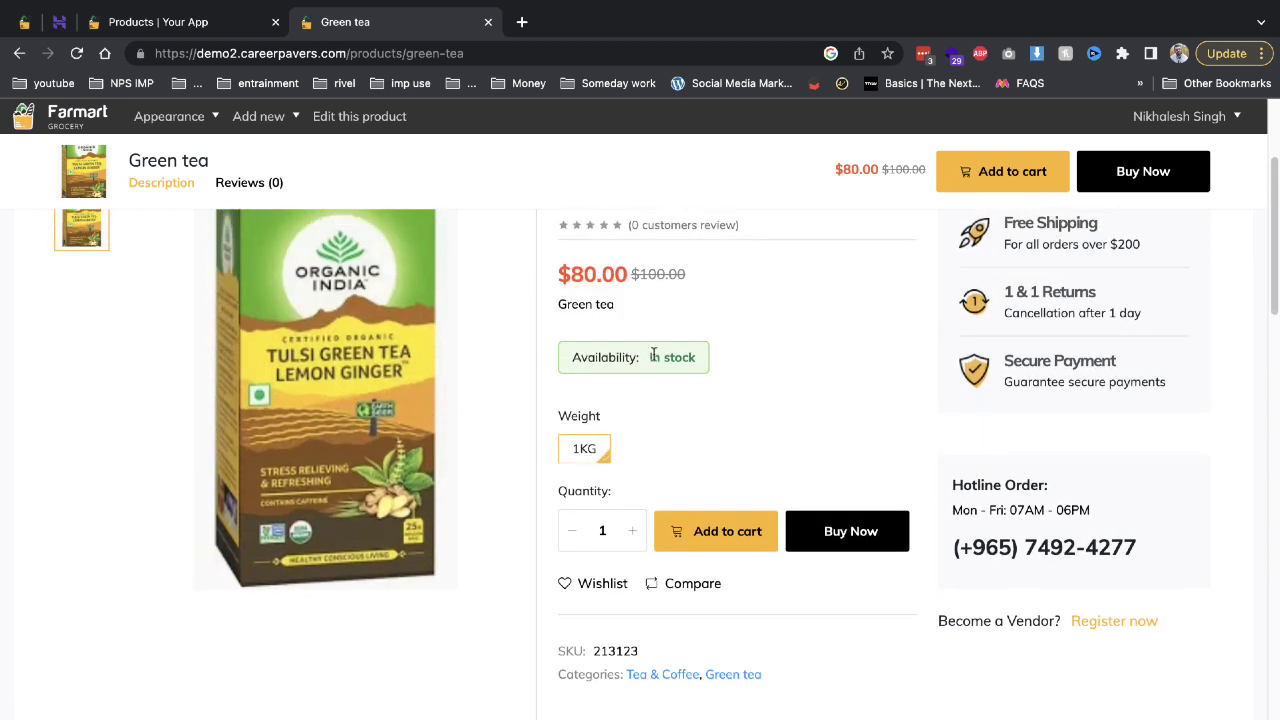
scroll(652, 380, "up", 2)
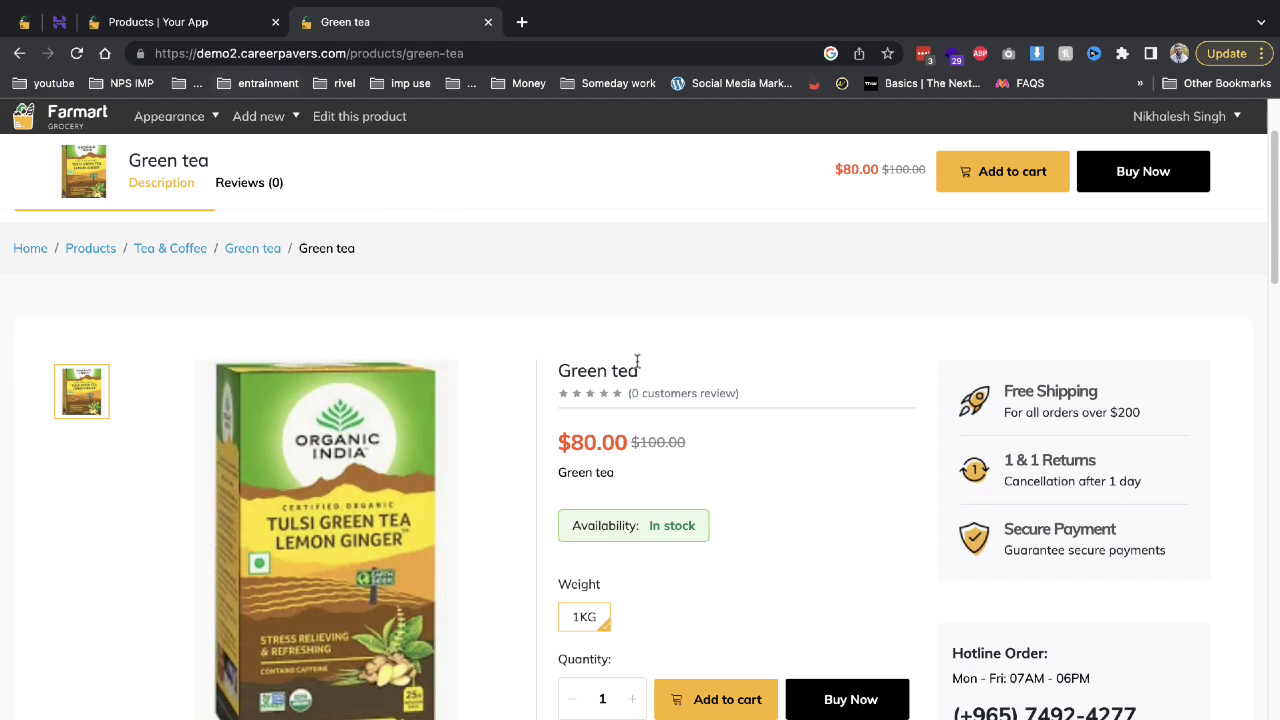
left_click(267, 258)
scroll(480, 458, "down", 5)
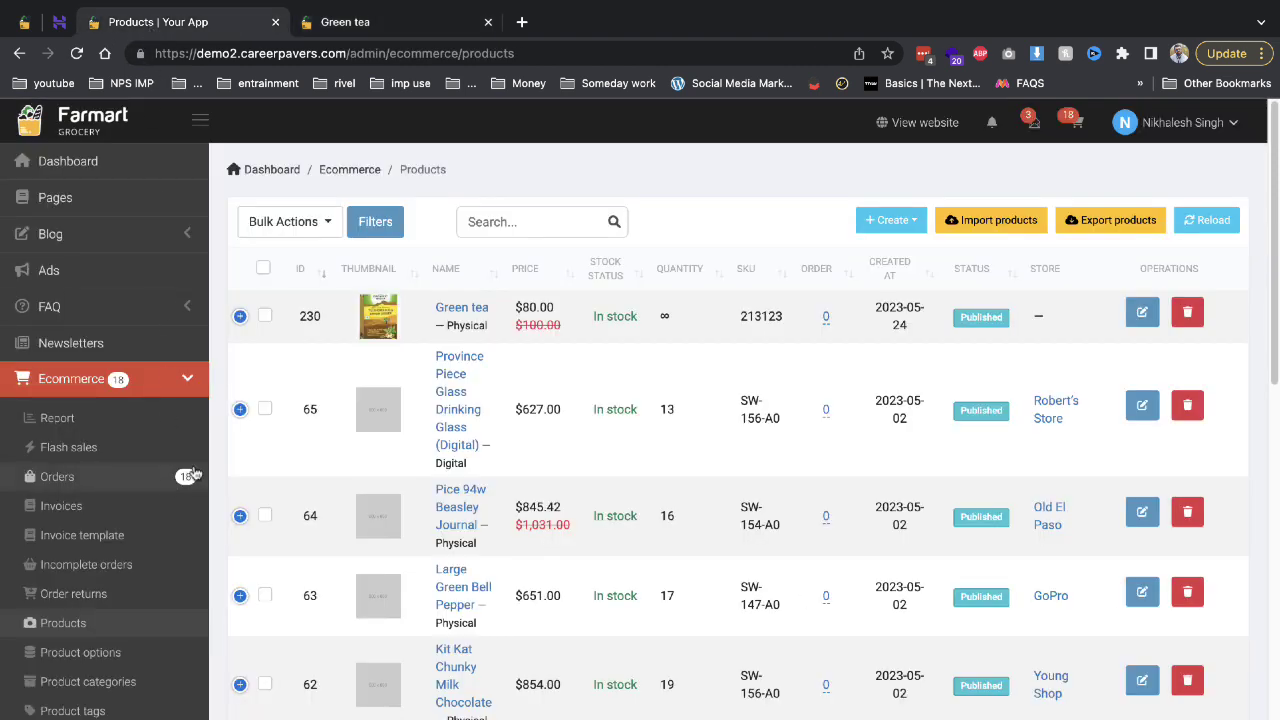
Browse the Product options, categories and tags pages, ending on the Product attributes list.
scroll(112, 643, "down", 1)
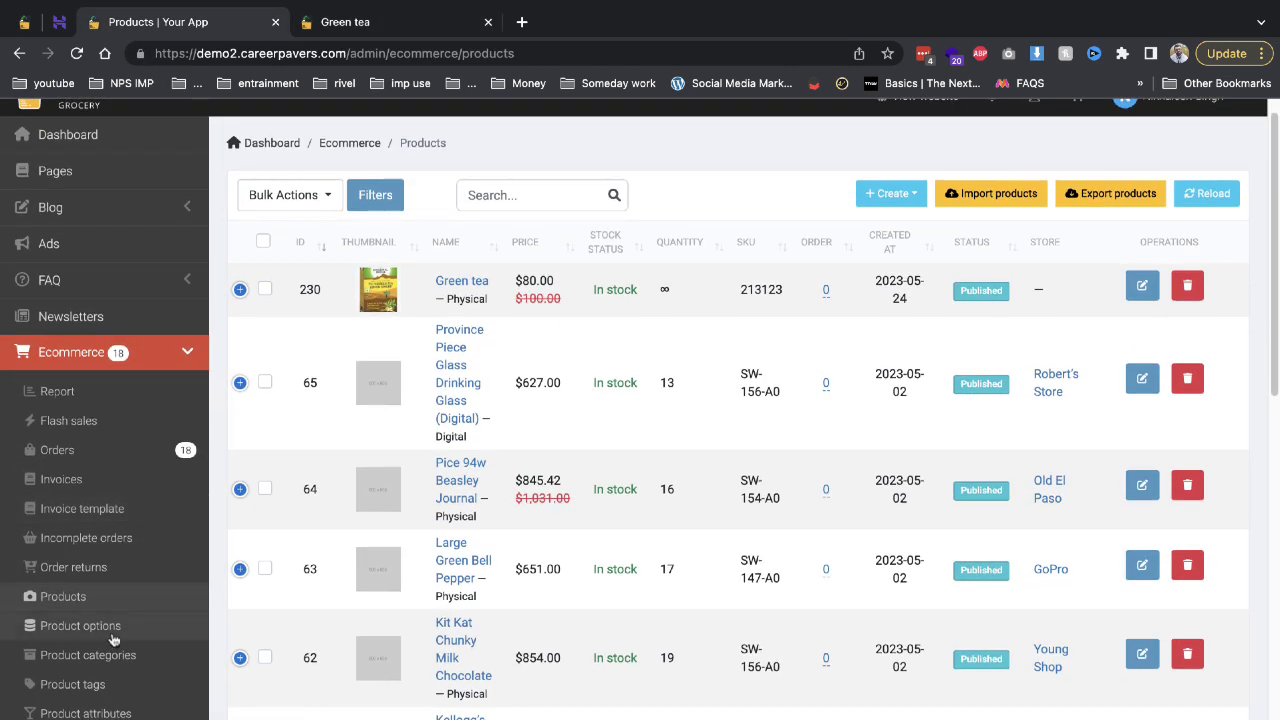
left_click(110, 638)
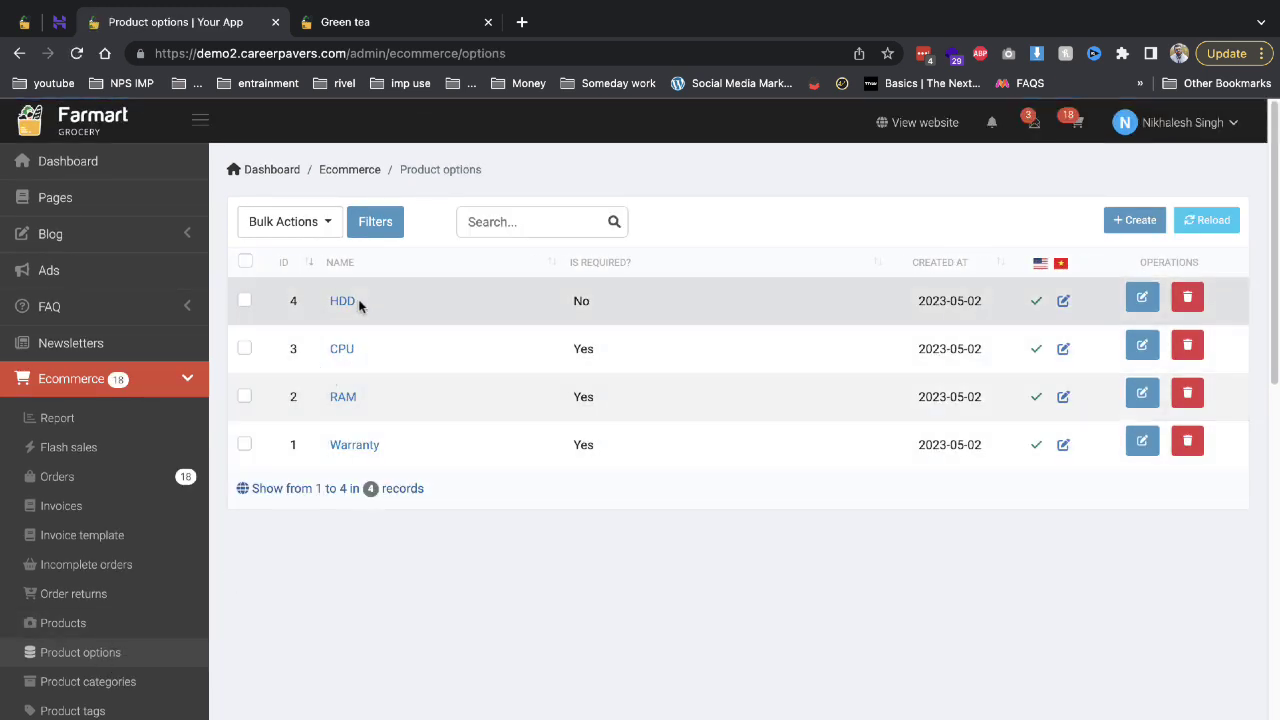
scroll(300, 460, "down", 2)
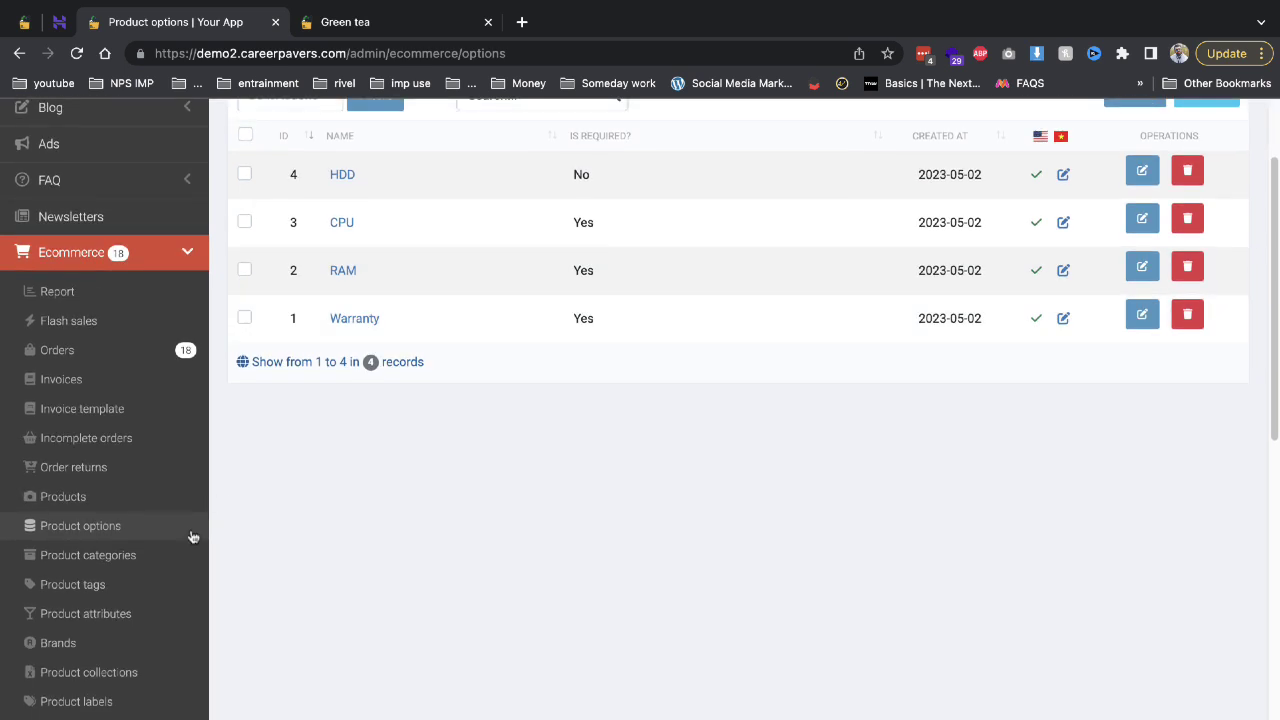
left_click(112, 584)
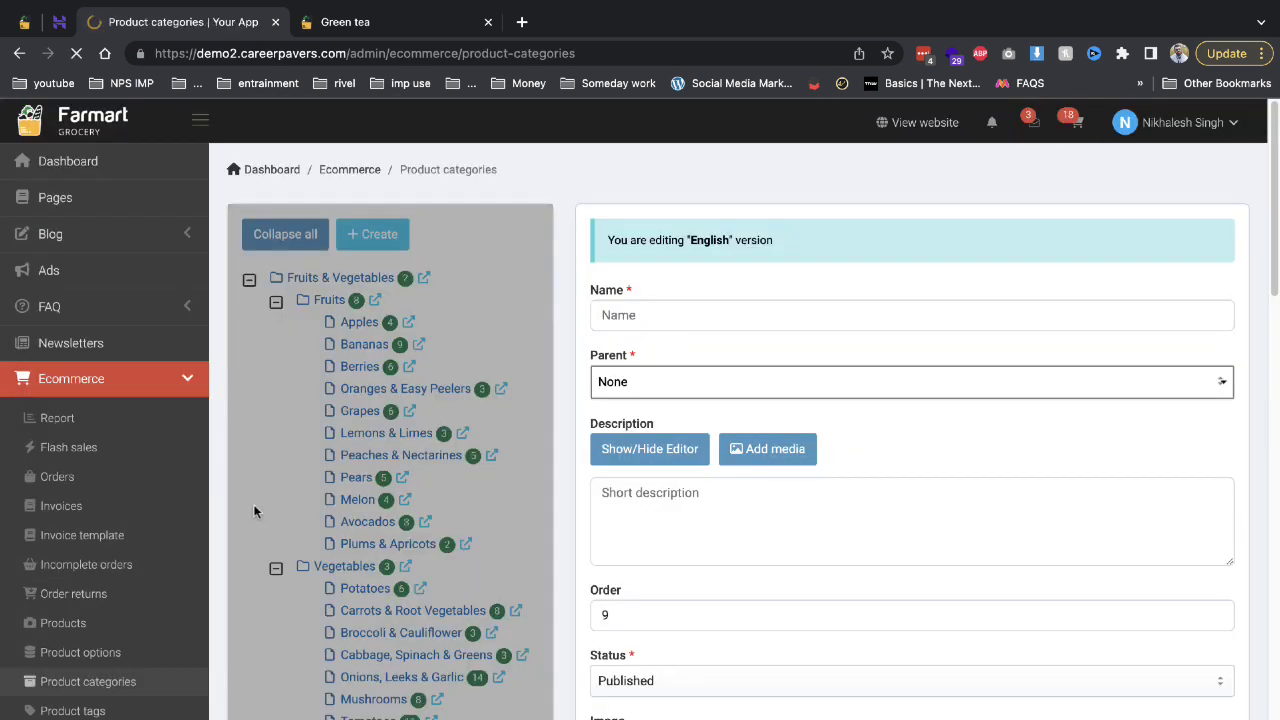
scroll(230, 520, "down", 3)
left_click(104, 571)
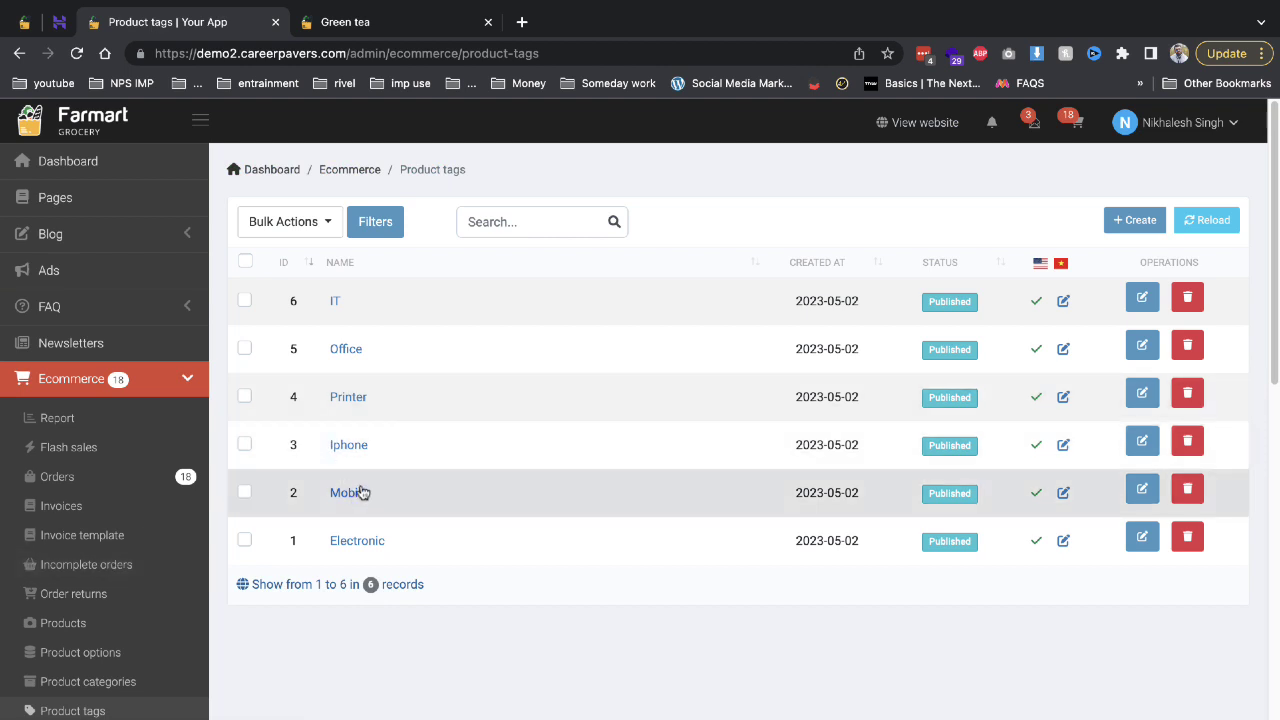
scroll(426, 545, "down", 2)
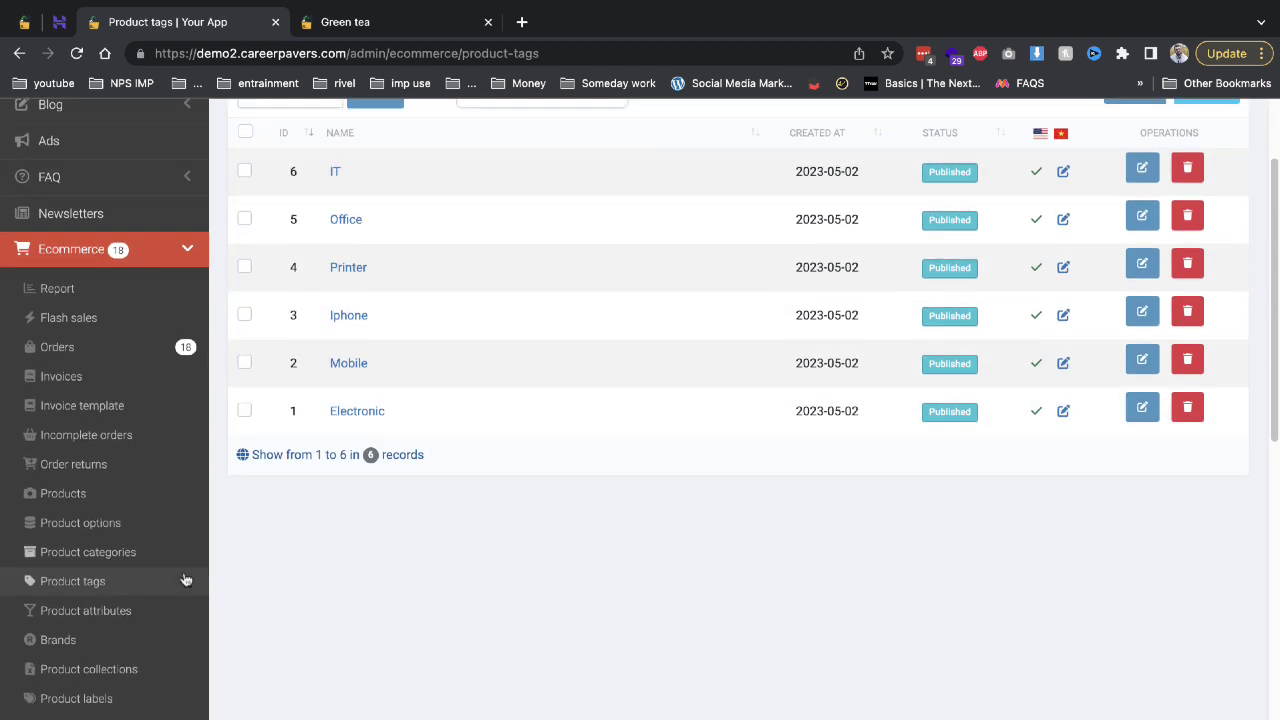
left_click(139, 612)
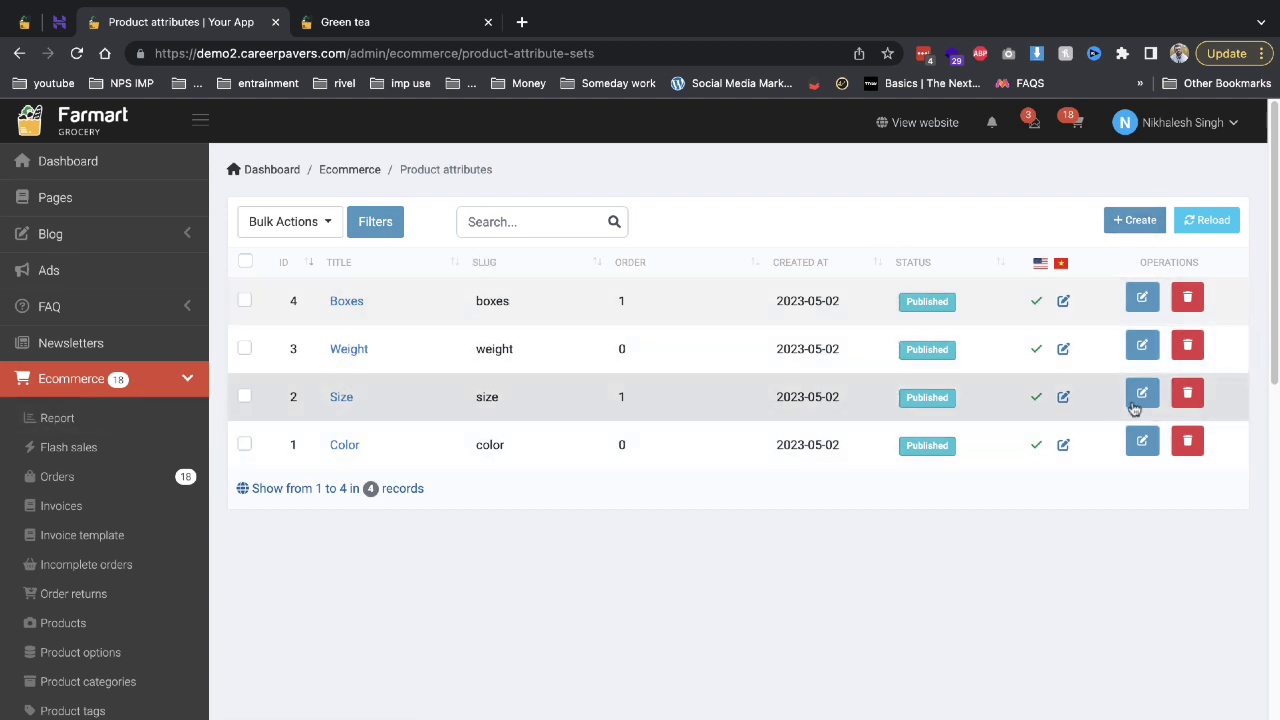
Open the Weight attribute and add a new empty value row.
left_click(1138, 348)
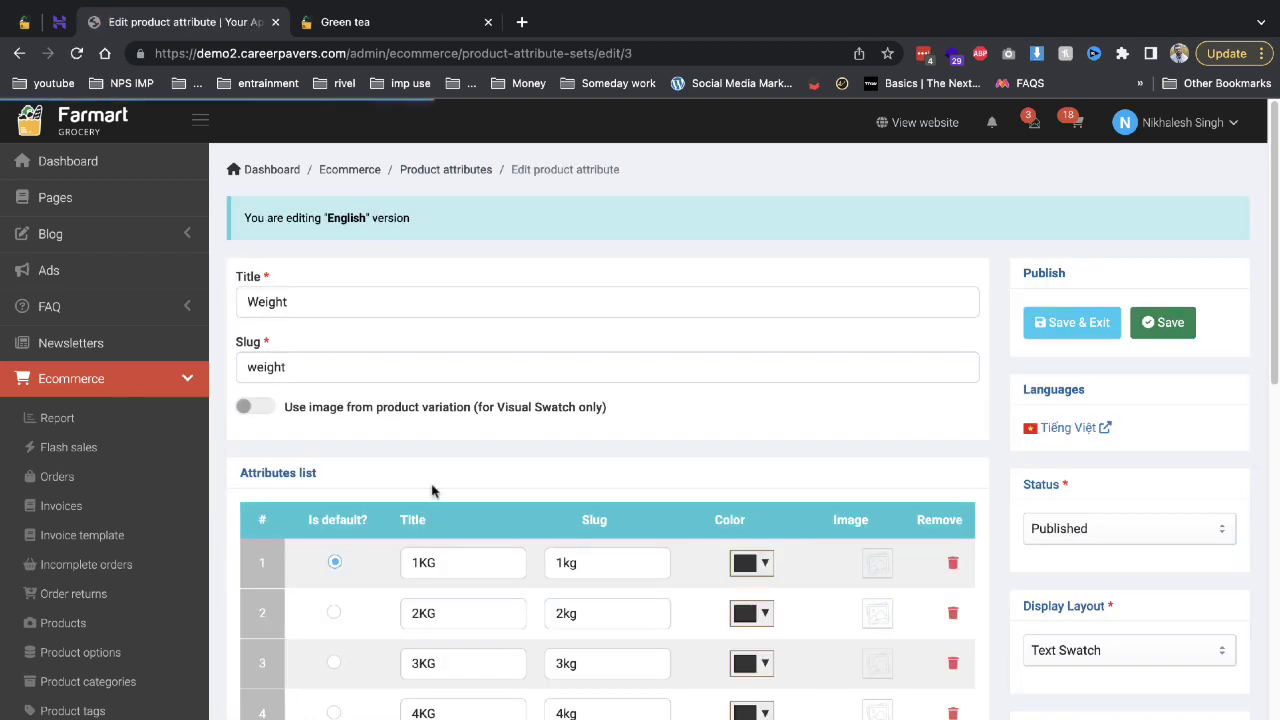
scroll(531, 635, "down", 1)
scroll(531, 635, "down", 1)
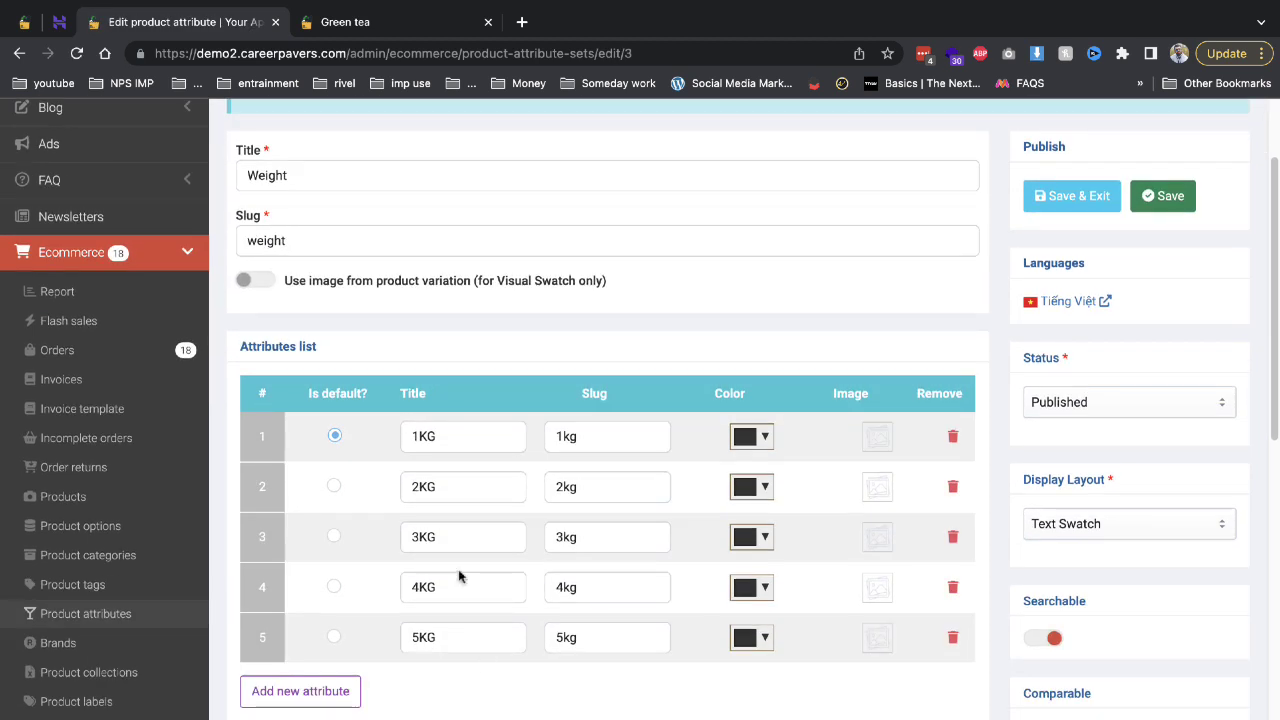
left_click(300, 691)
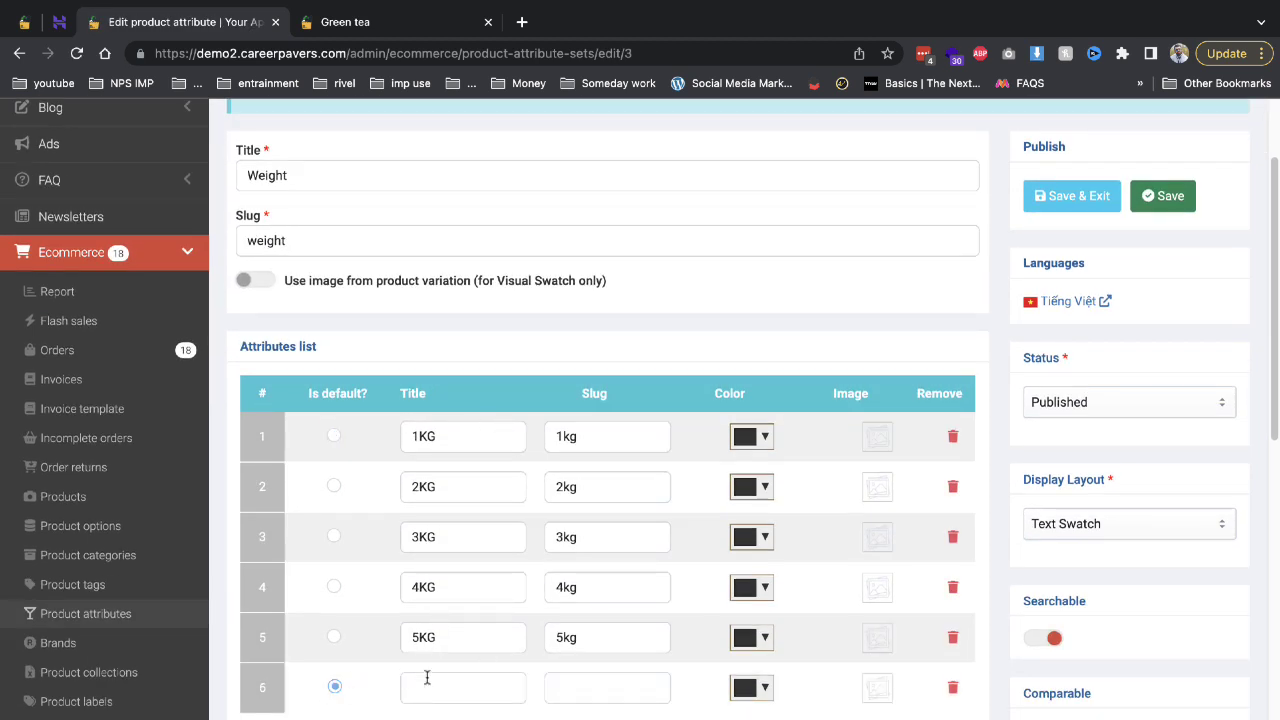
scroll(480, 397, "down", 3)
Enter 250GM as the new value's title and slug, then save Weight.
left_click(475, 388)
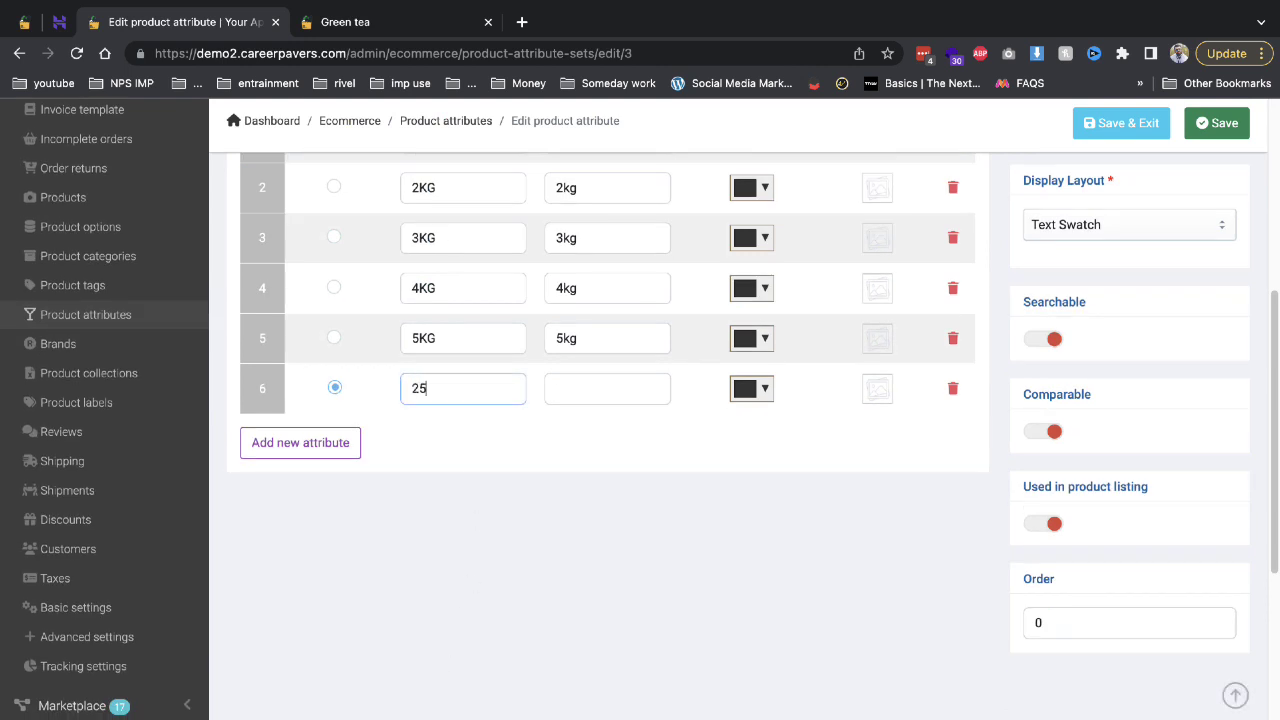
left_click(607, 388)
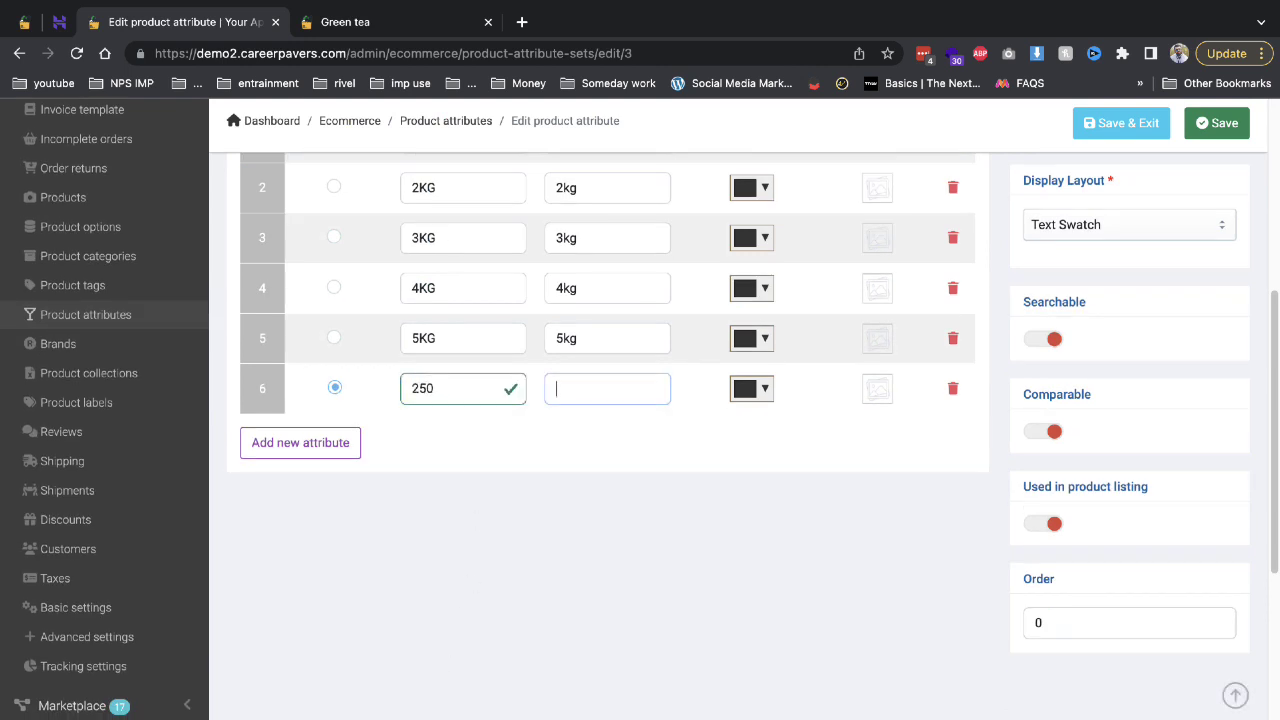
left_click(477, 392)
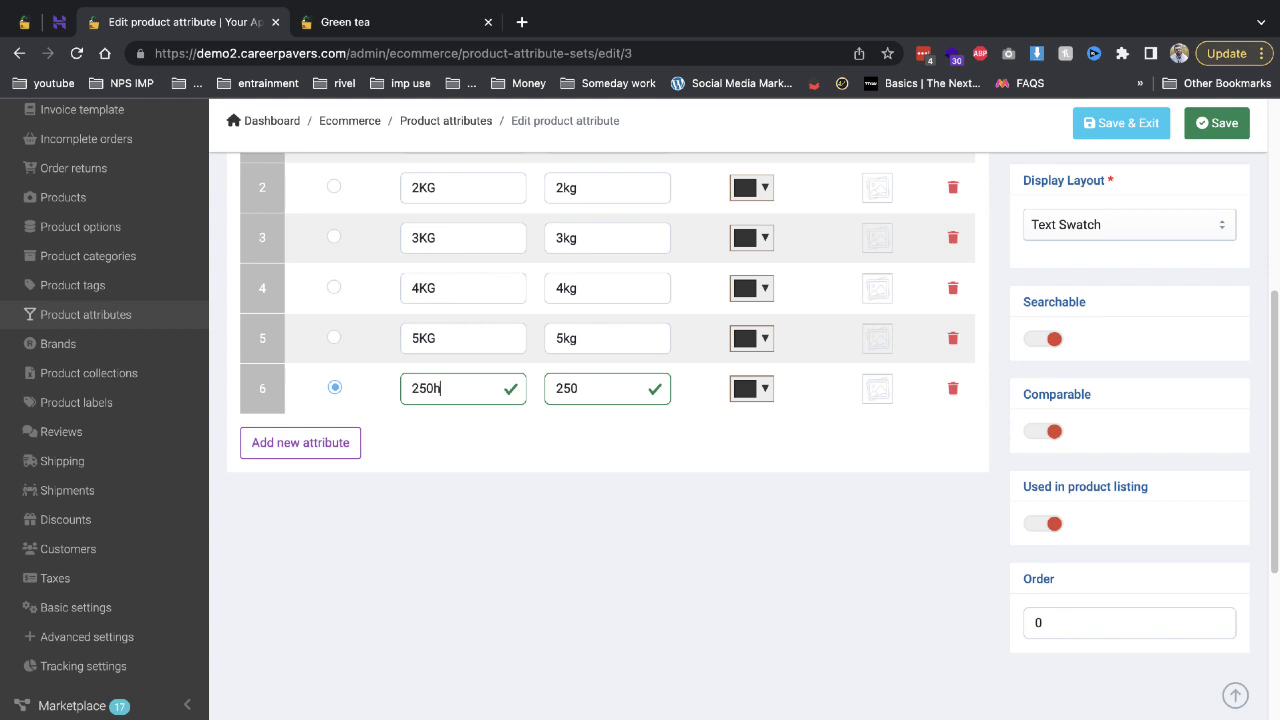
key("ctrl+a")
key("ctrl+c")
key("Tab")
type("x")
key("ctrl+v")
scroll(766, 391, "up", 5)
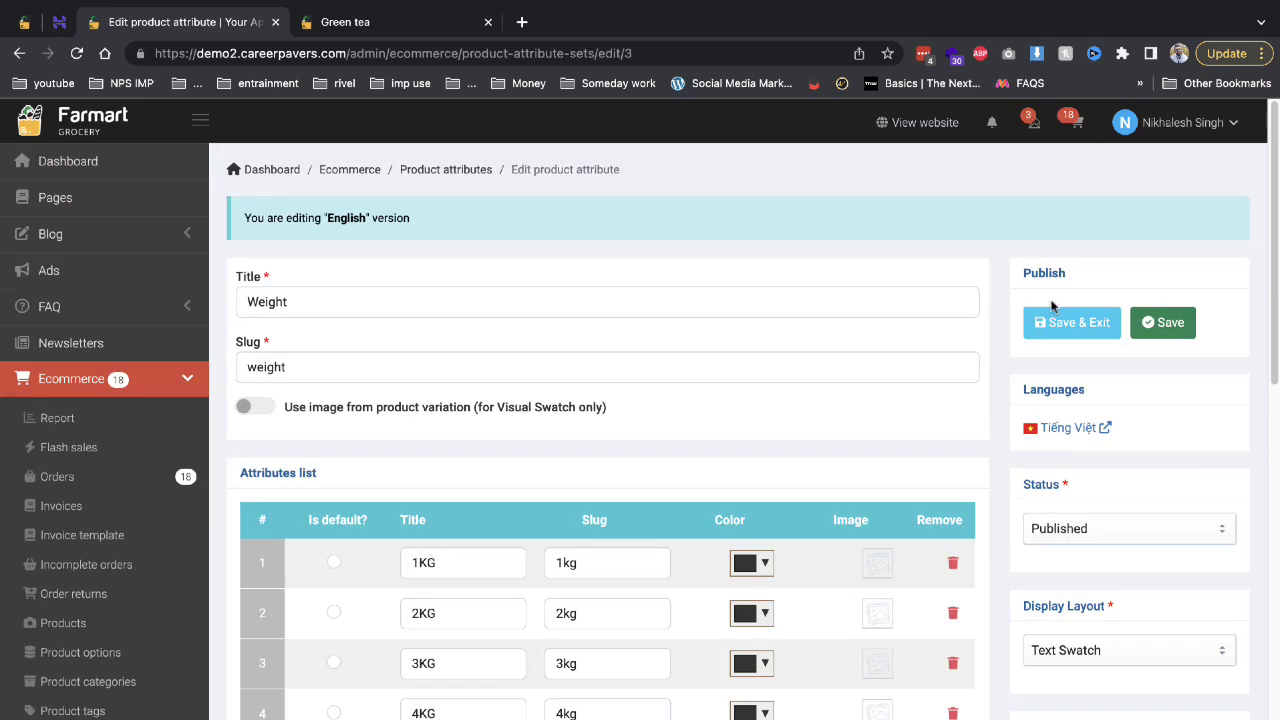
left_click(1056, 321)
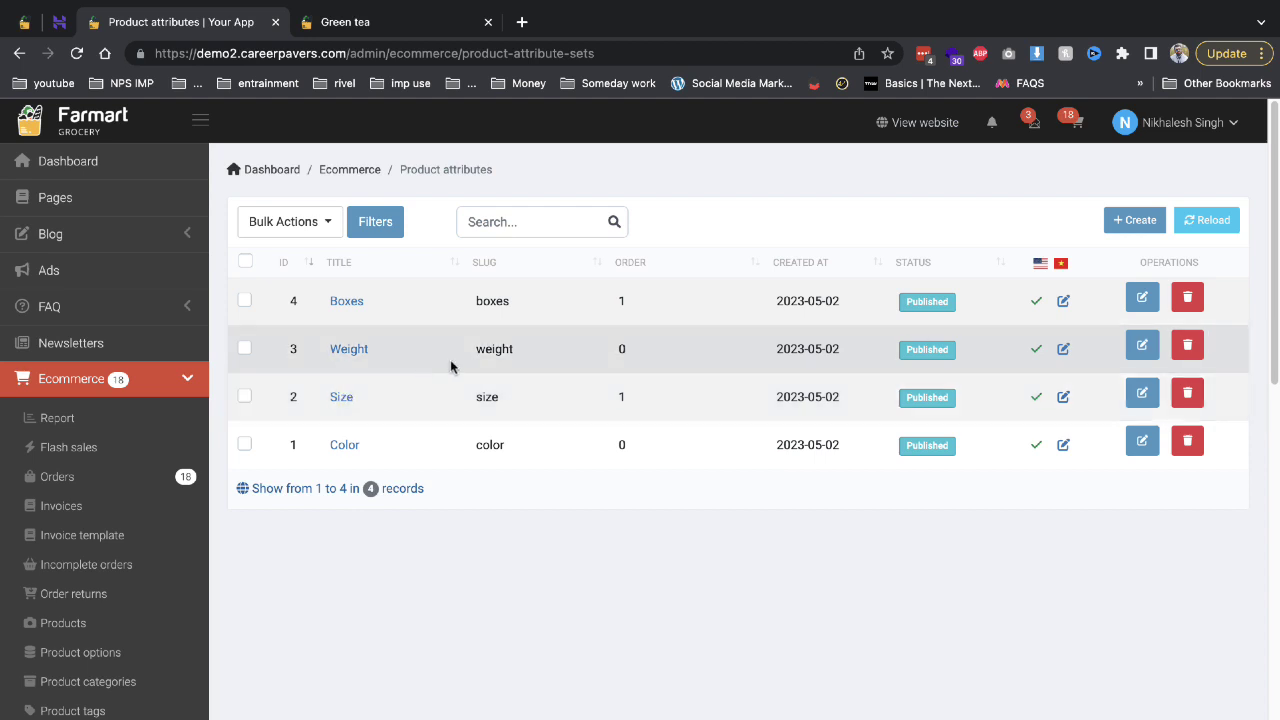
Go to the Brands list.
scroll(183, 450, "down", 1)
scroll(183, 450, "down", 3)
left_click(50, 606)
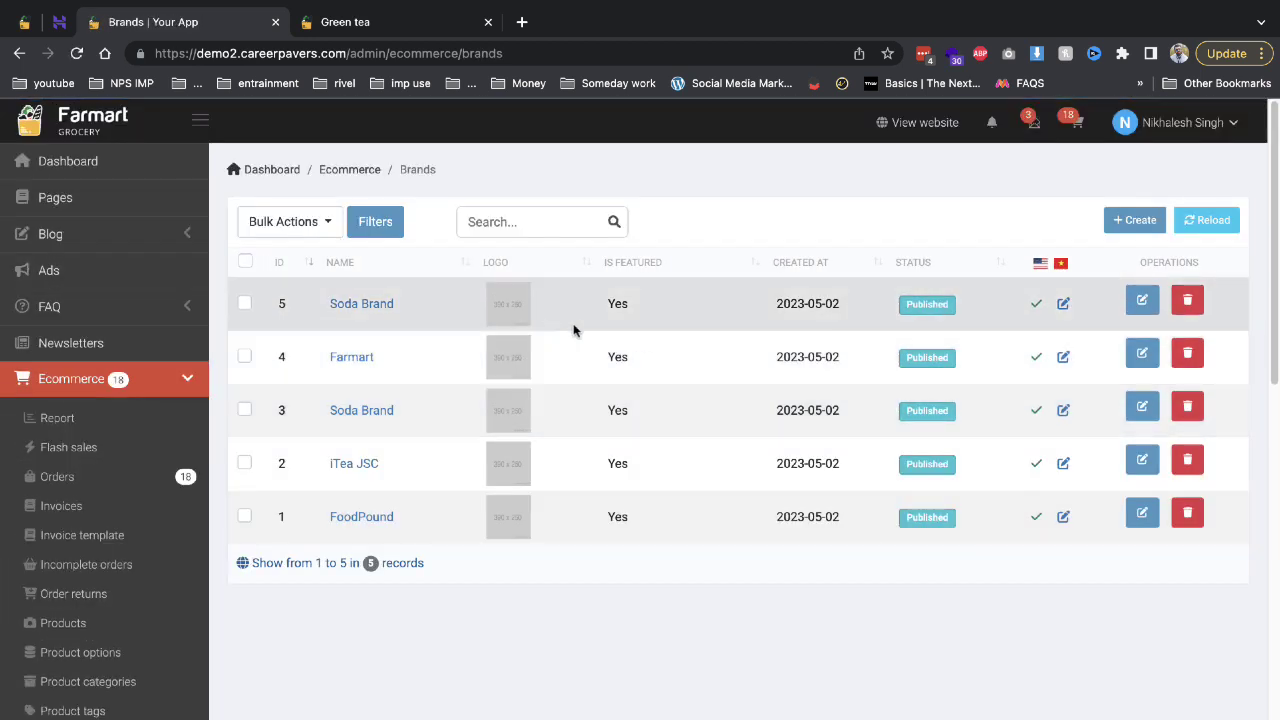
Create a new brand named ITC and save it.
left_click(1110, 221)
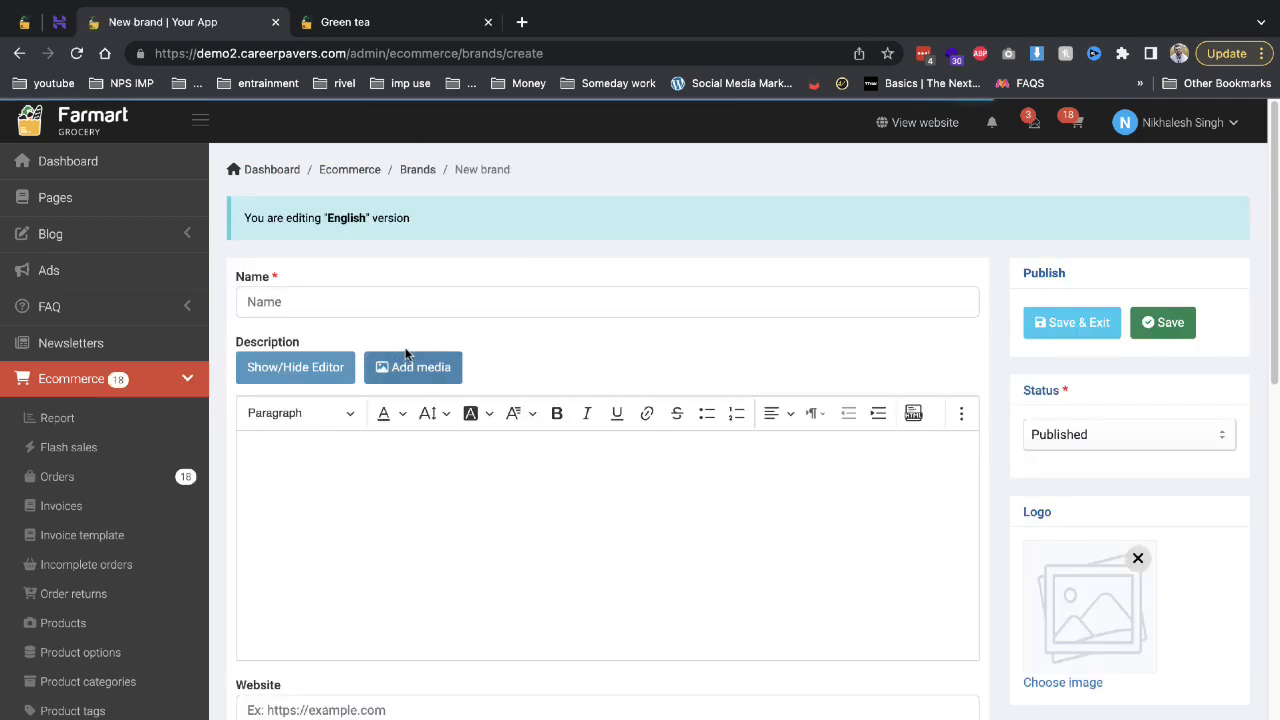
left_click(411, 308)
type("ITC")
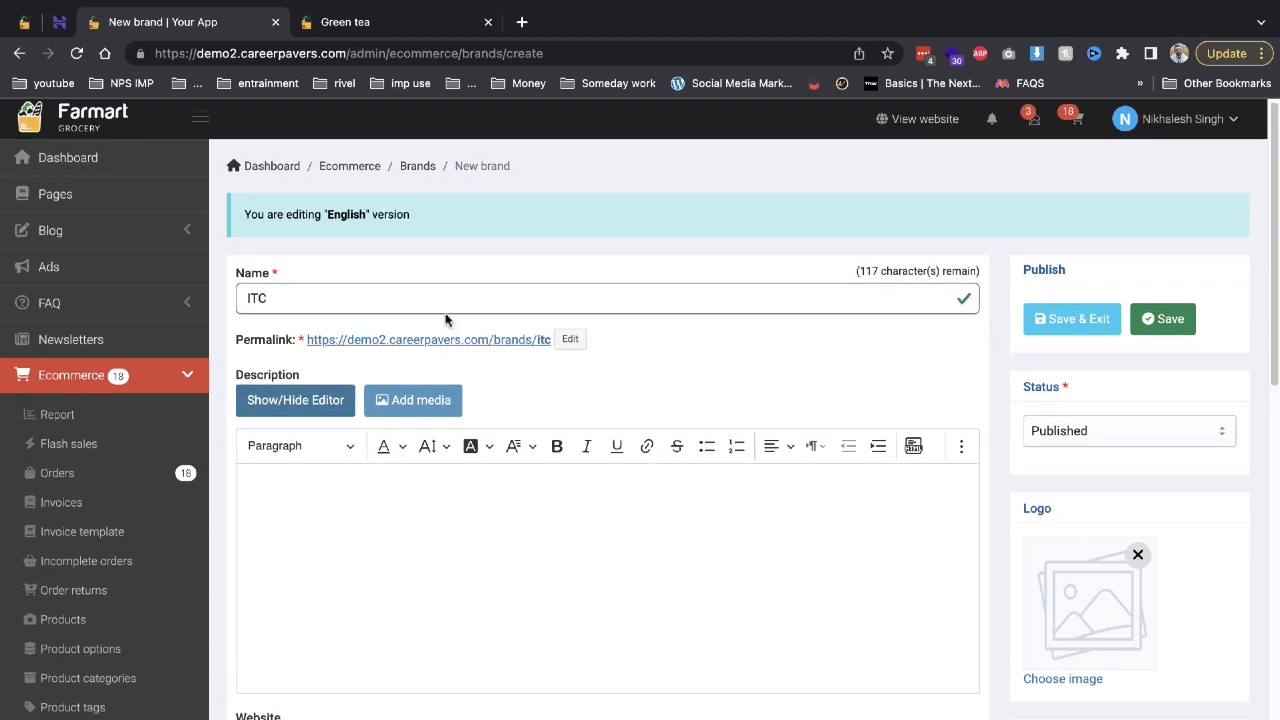
scroll(600, 573, "down", 3)
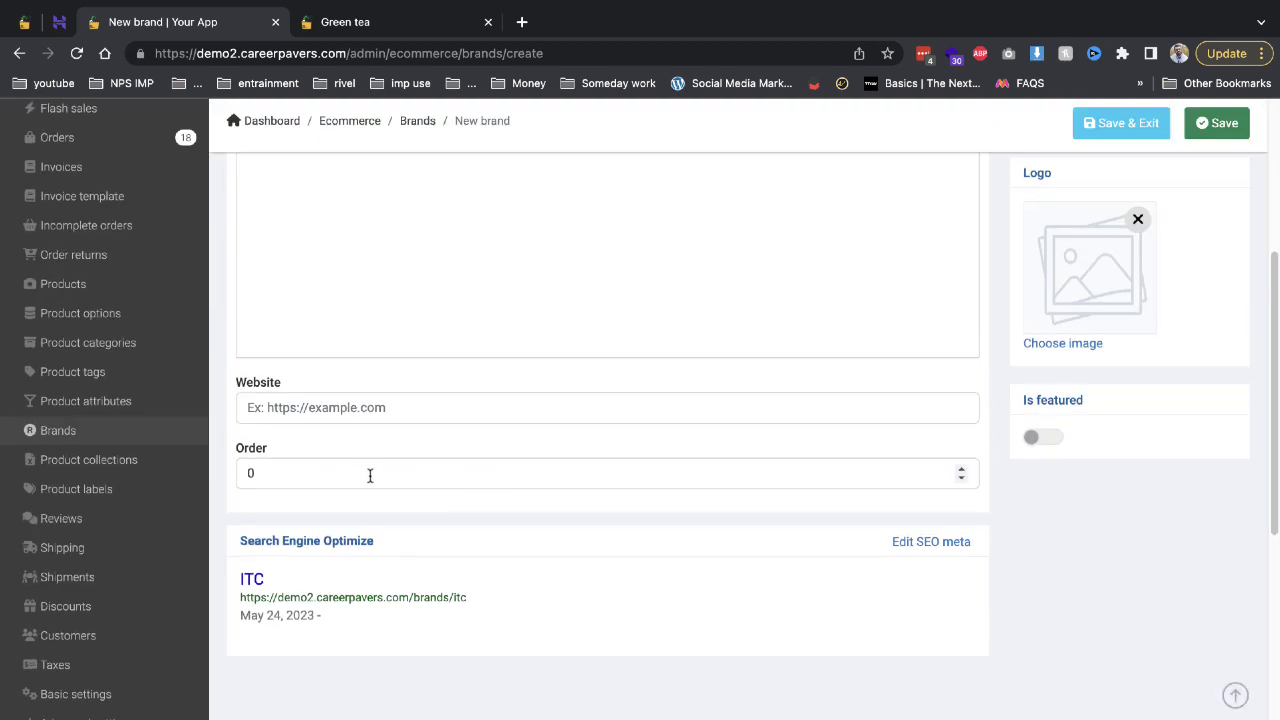
scroll(583, 460, "up", 3)
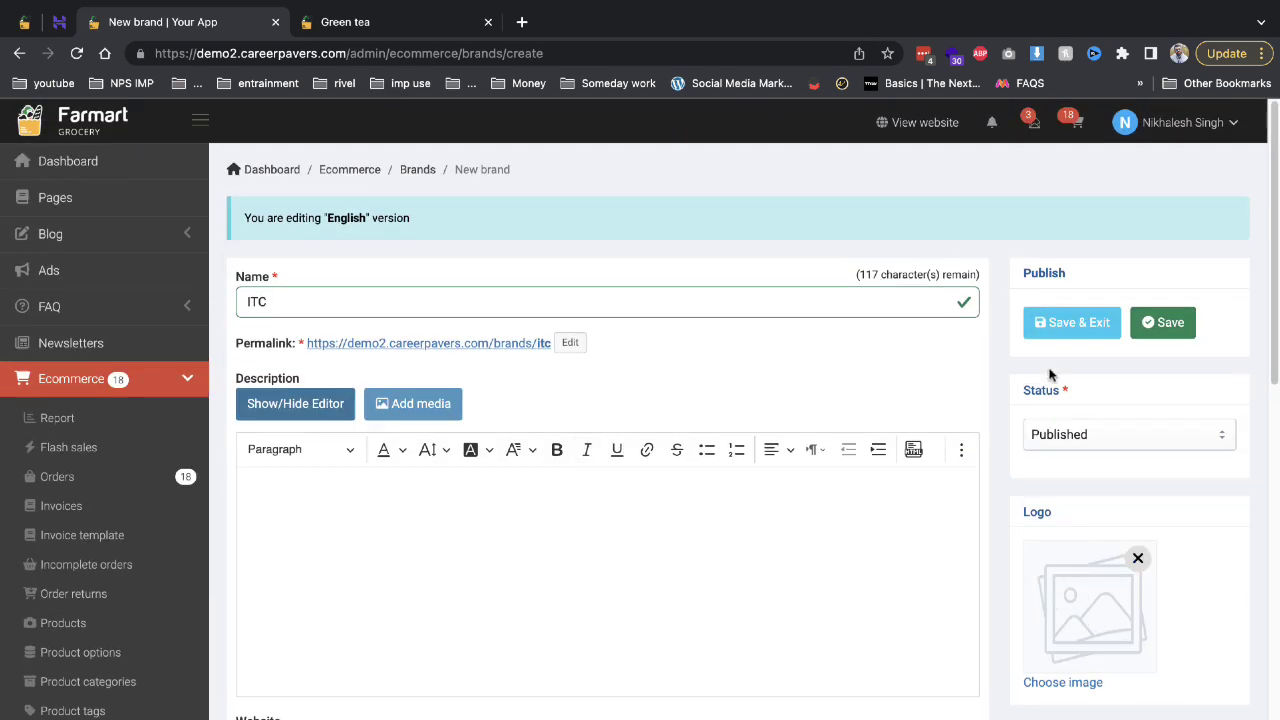
left_click(1055, 325)
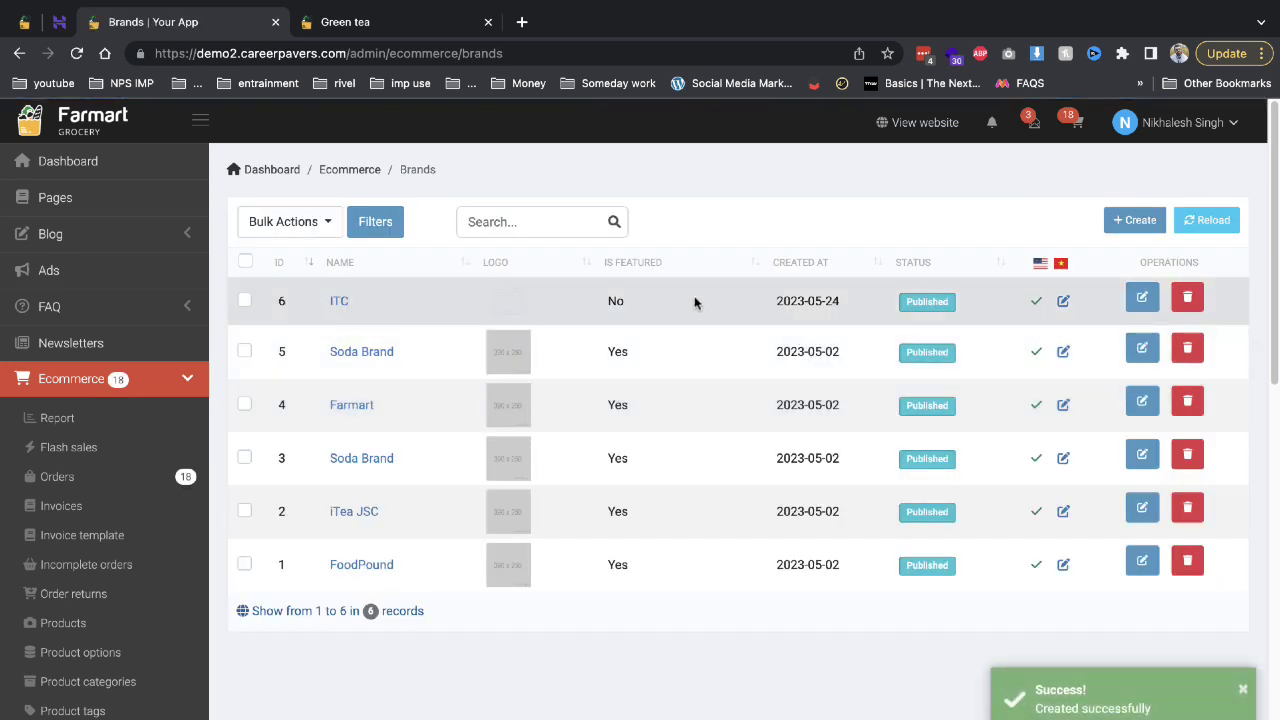
left_click(392, 24)
key("ctrl+r")
scroll(390, 483, "down", 8)
scroll(388, 483, "up", 8)
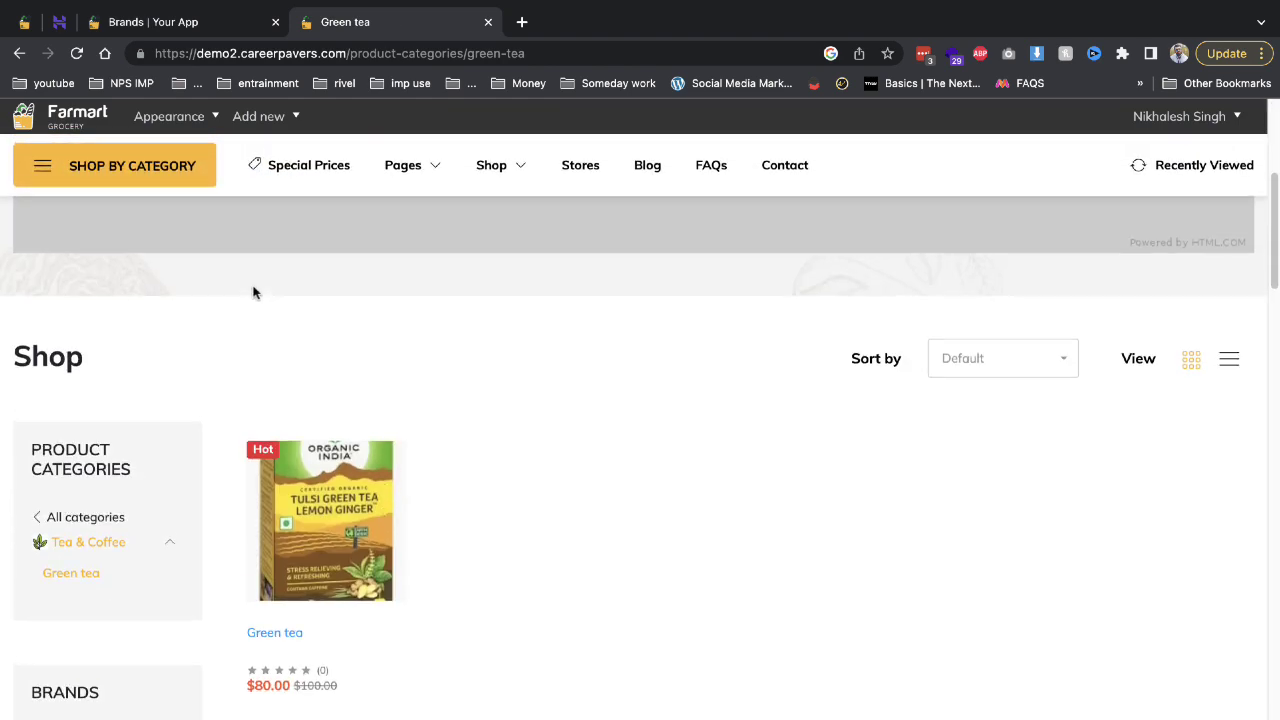
key("ctrl+r")
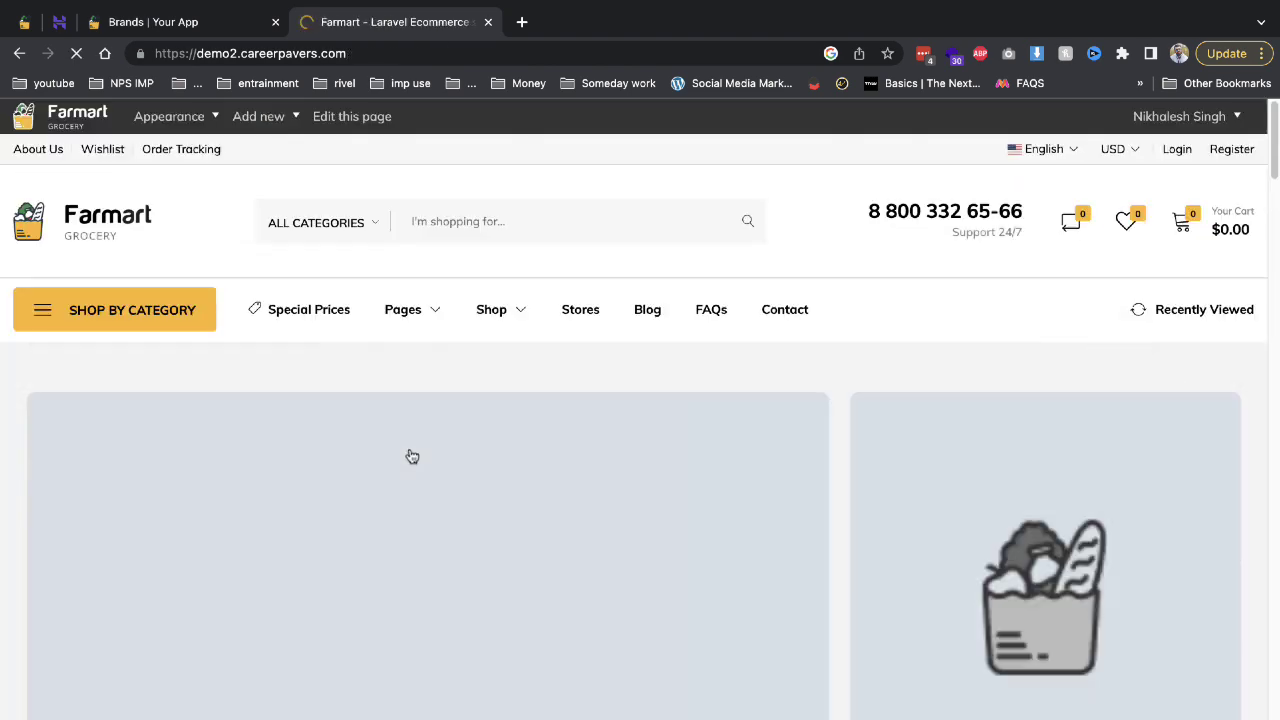
scroll(408, 454, "down", 10)
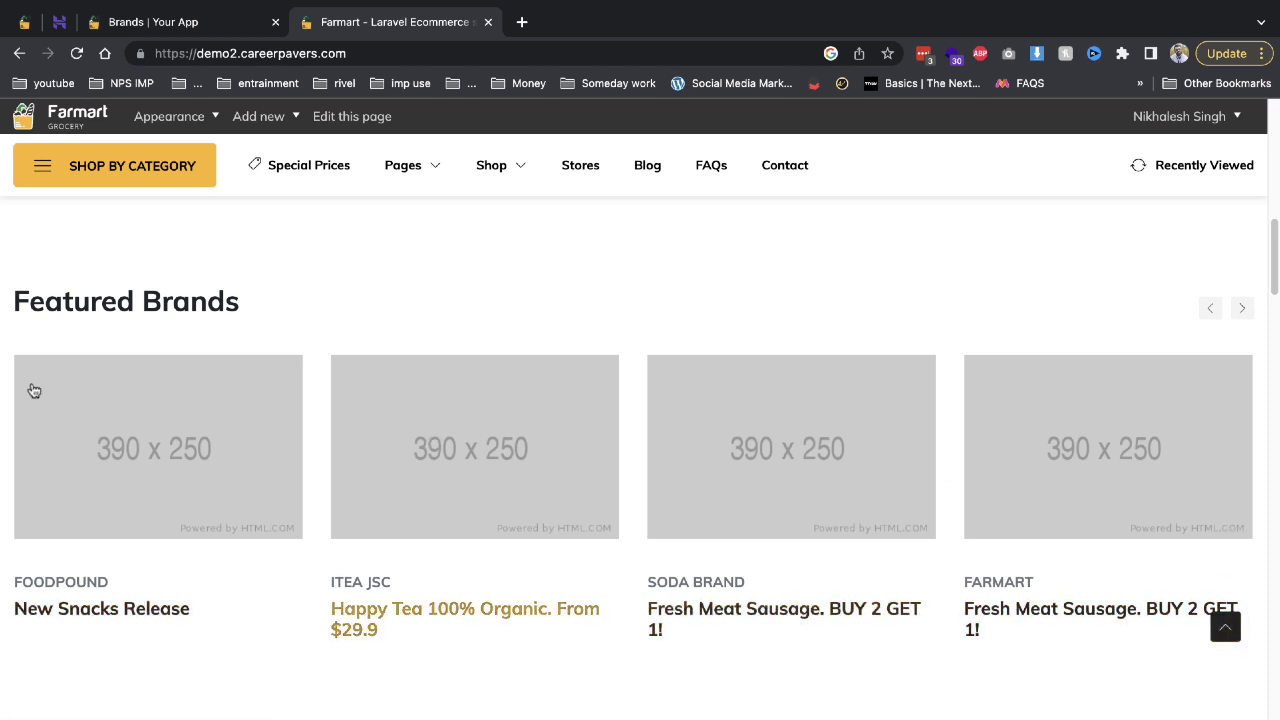
left_click(180, 21)
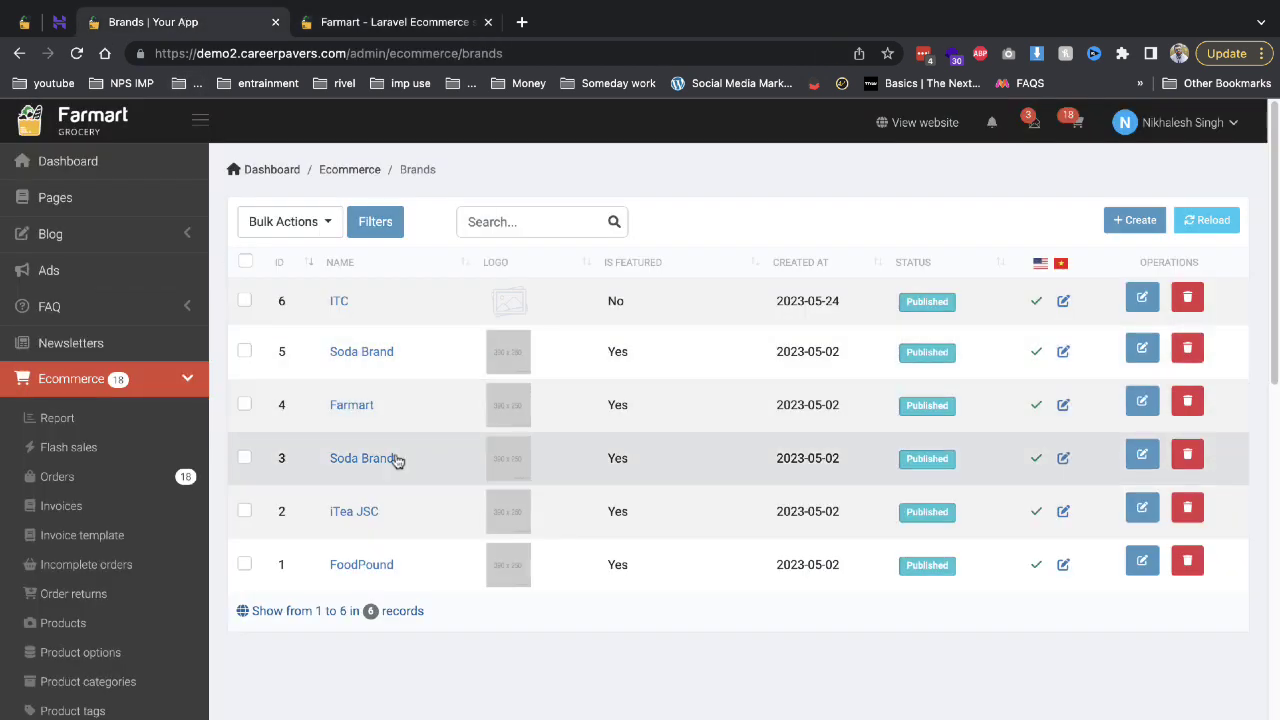
Open the Product labels list showing Sale, New and Hot labels.
scroll(153, 481, "down", 3)
scroll(153, 514, "down", 3)
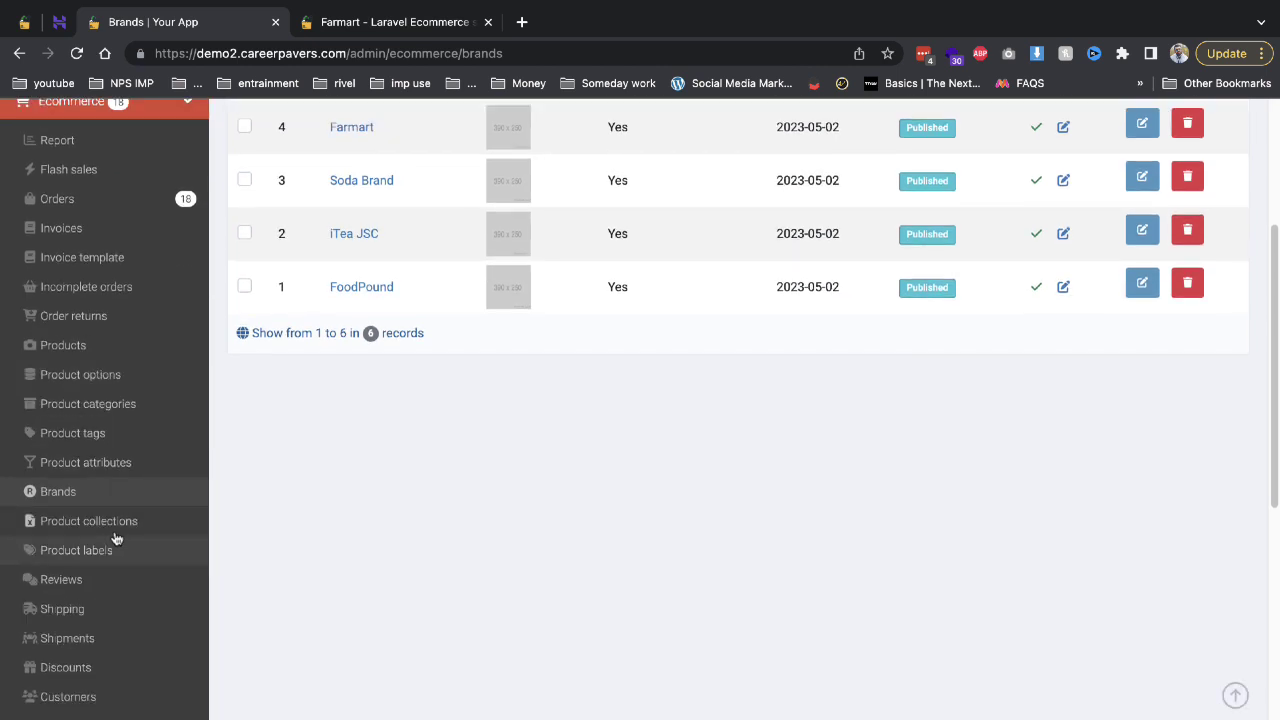
left_click(106, 551)
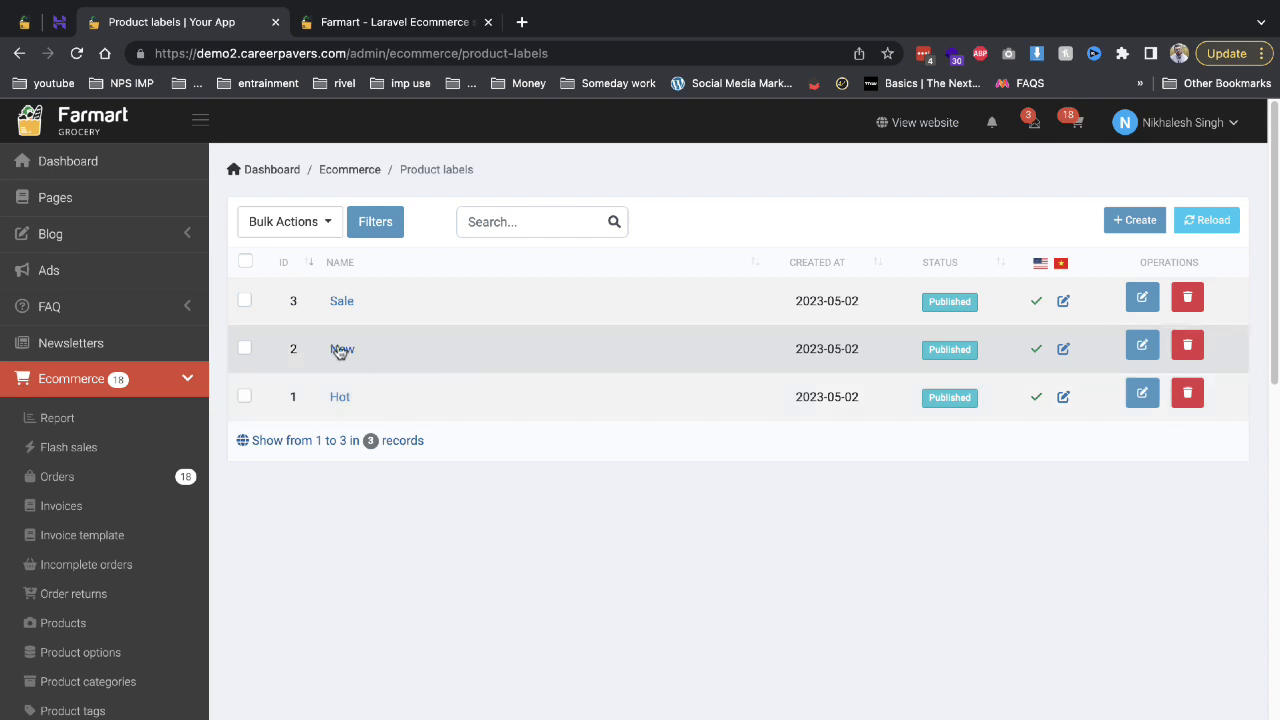
scroll(386, 417, "down", 3)
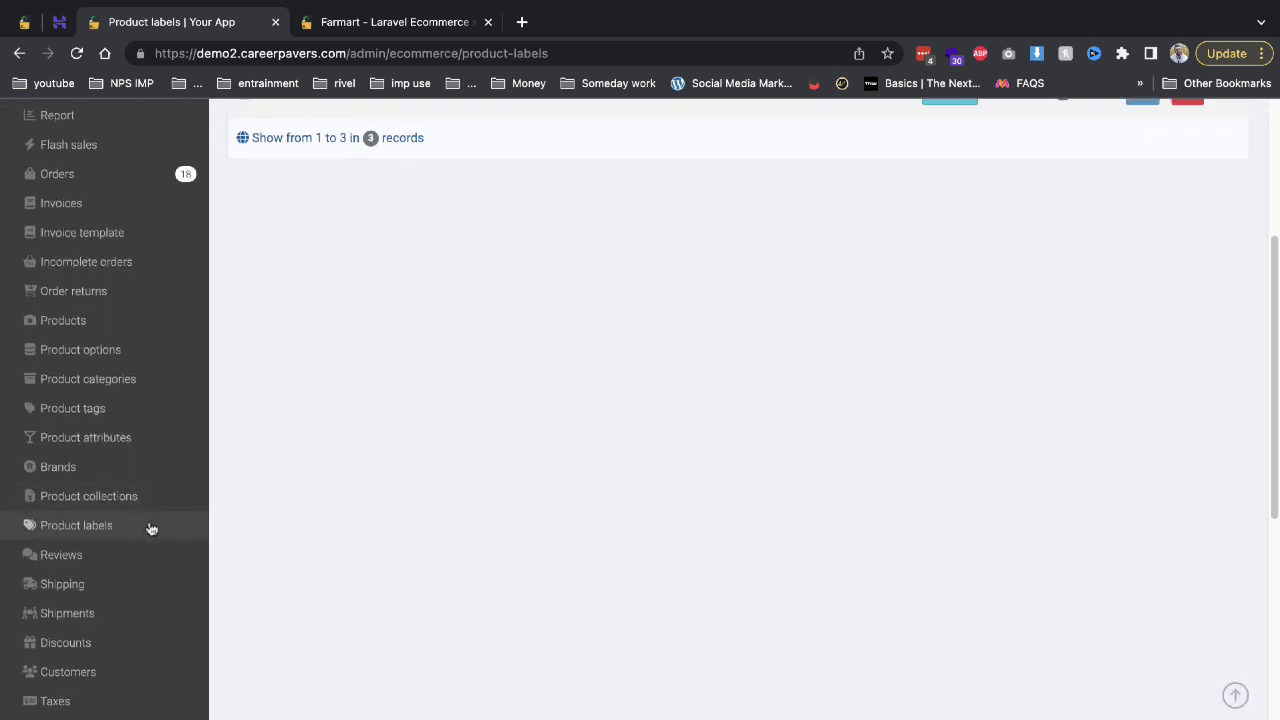
scroll(223, 254, "up", 1)
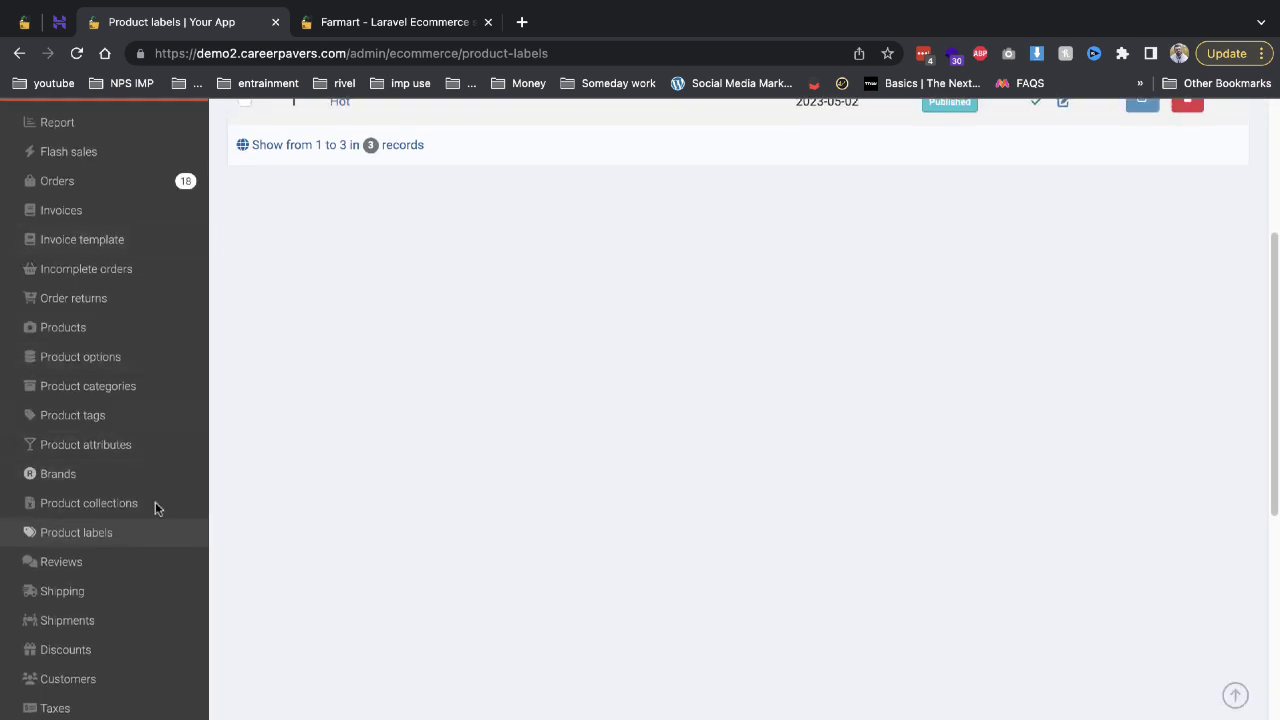
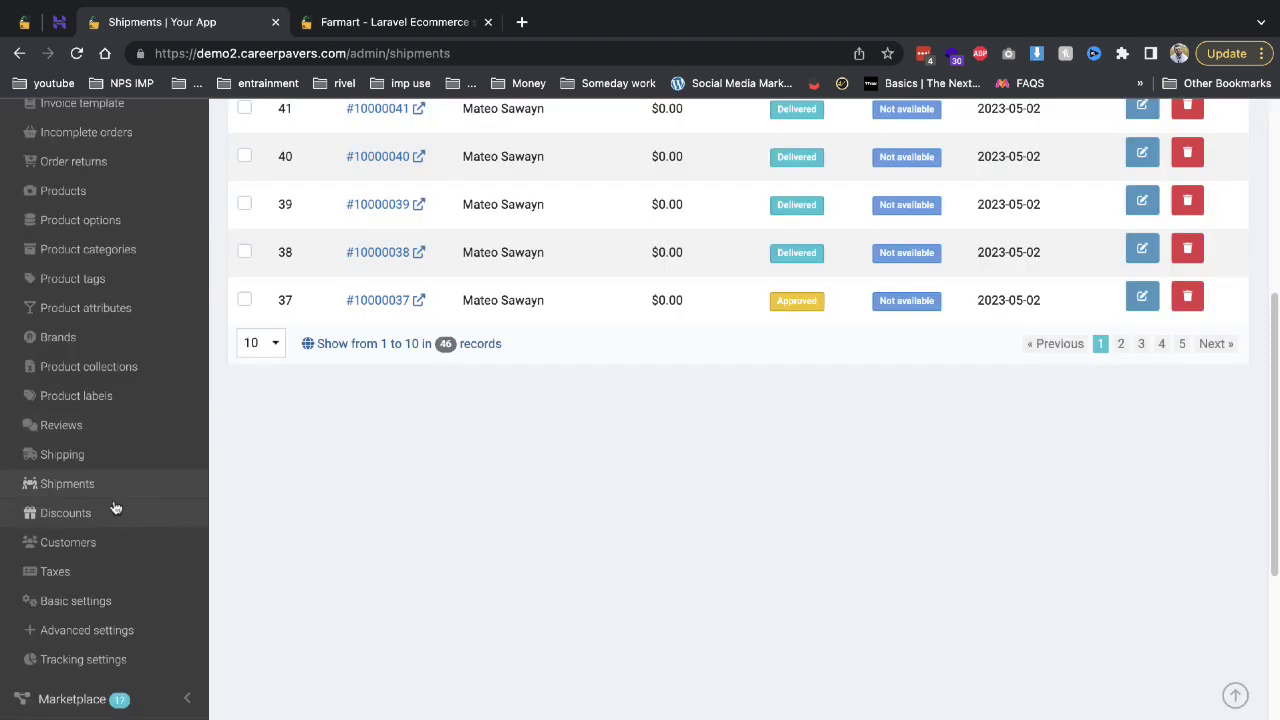
Start a new discount with coupon code 20OFF, keeping the coupon-code discount type.
left_click(120, 510)
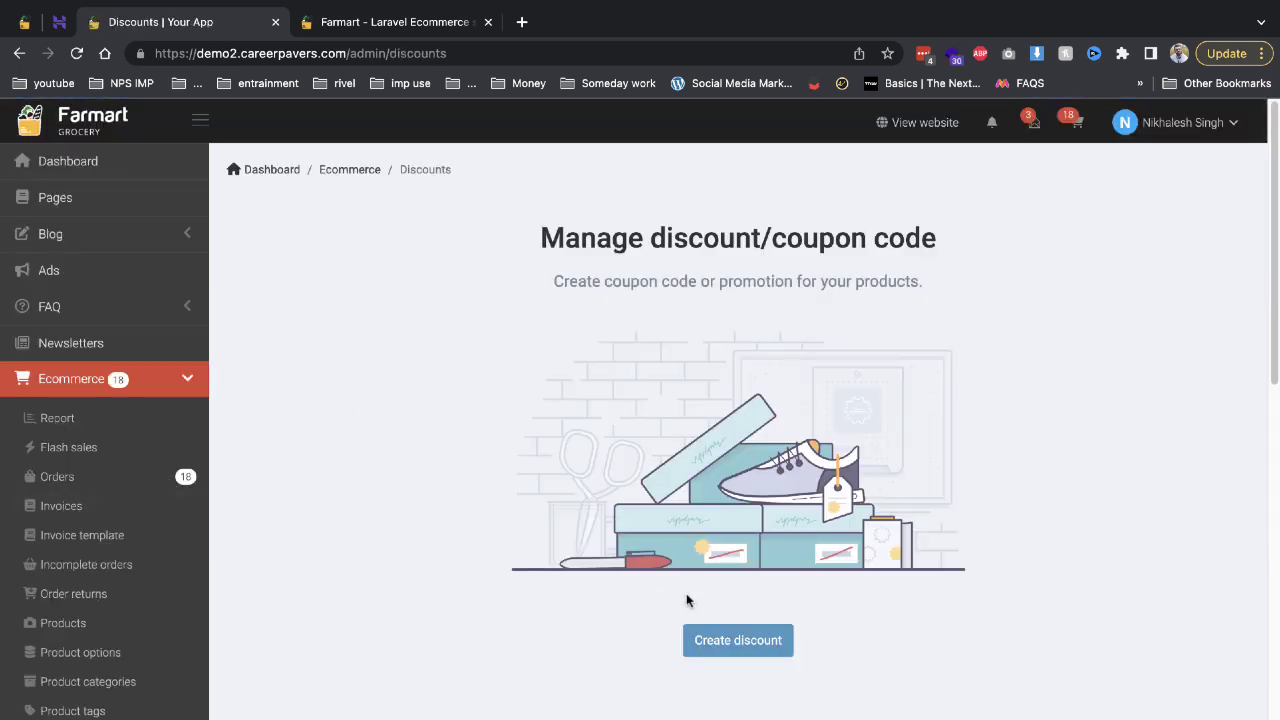
left_click(745, 638)
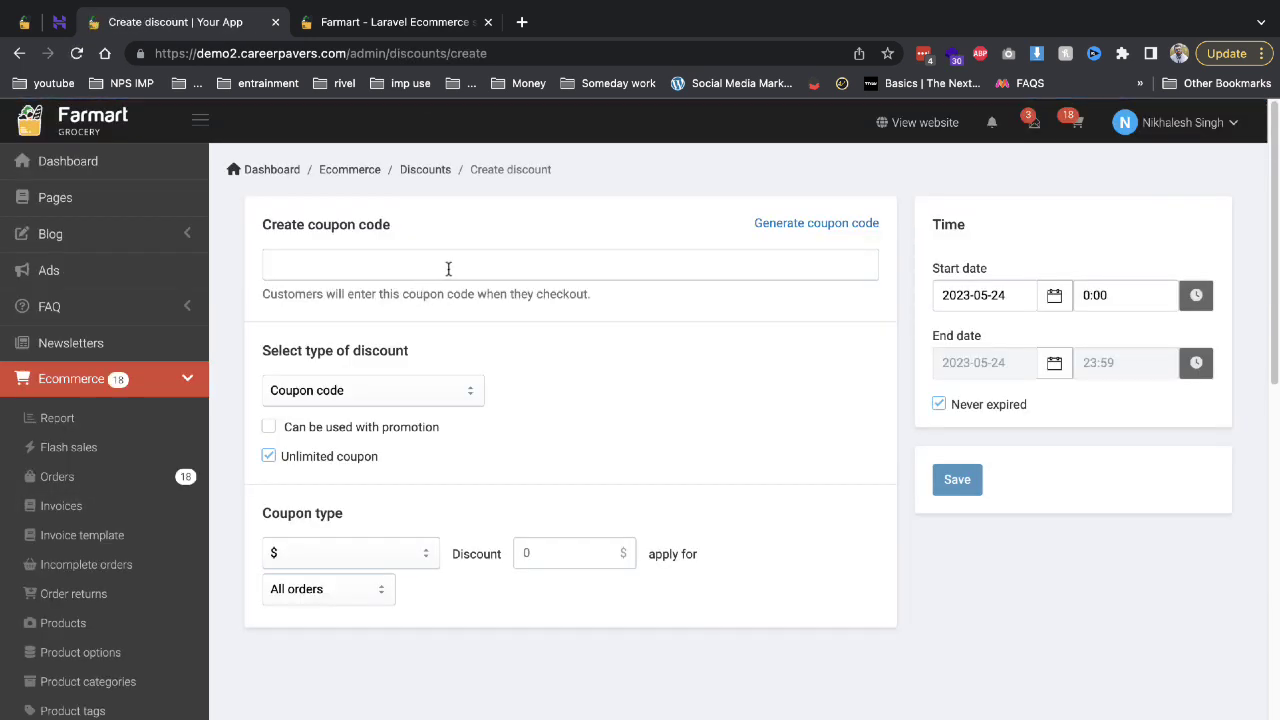
left_click(448, 268)
type("20OFF")
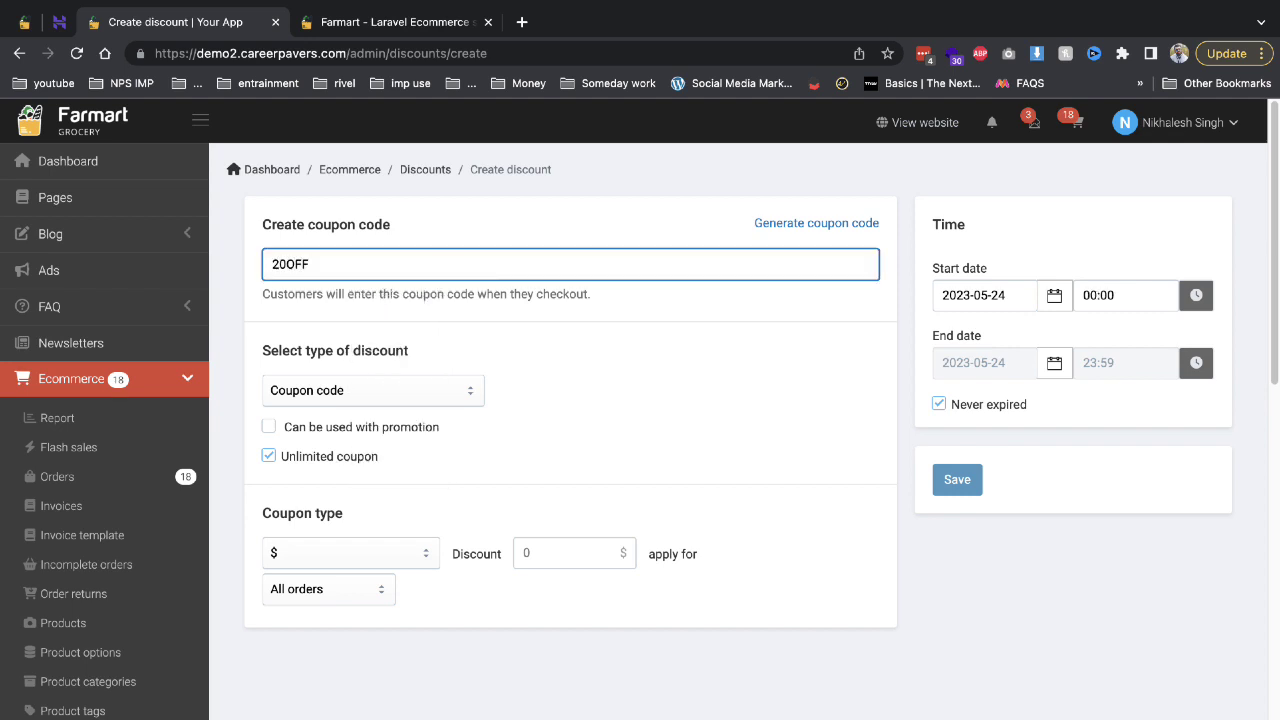
left_click(430, 392)
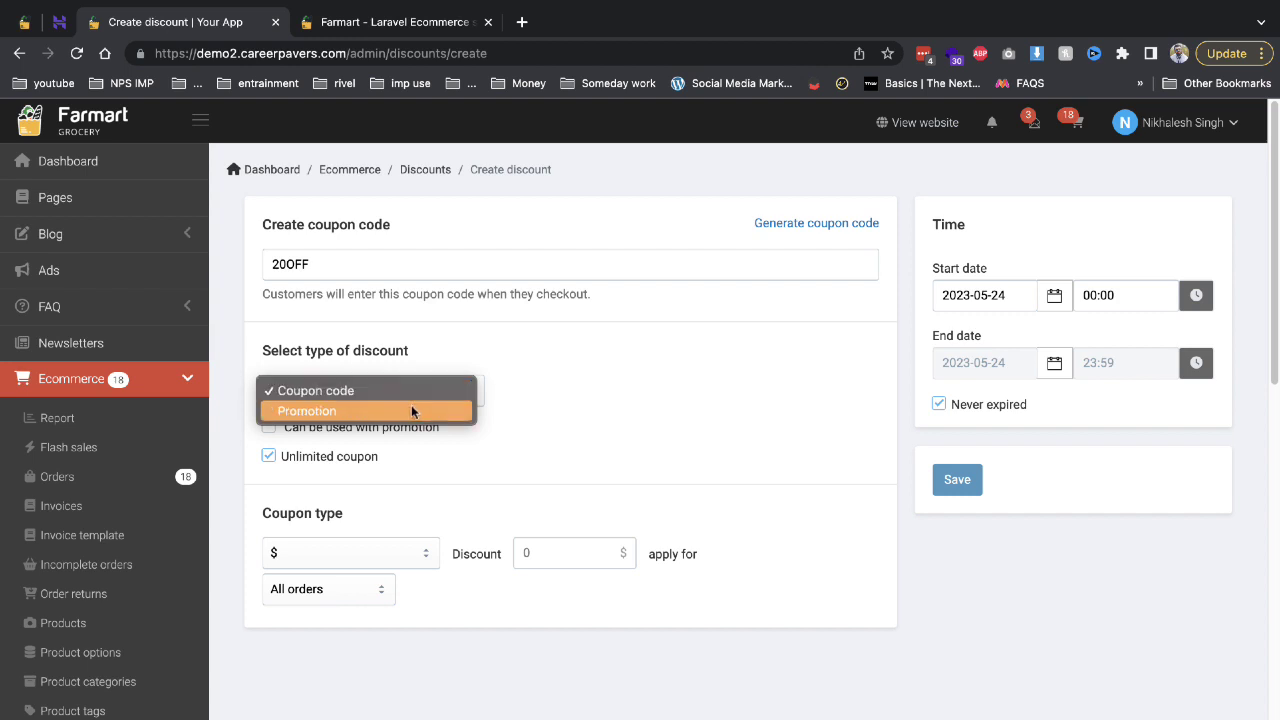
left_click(411, 408)
left_click(410, 371)
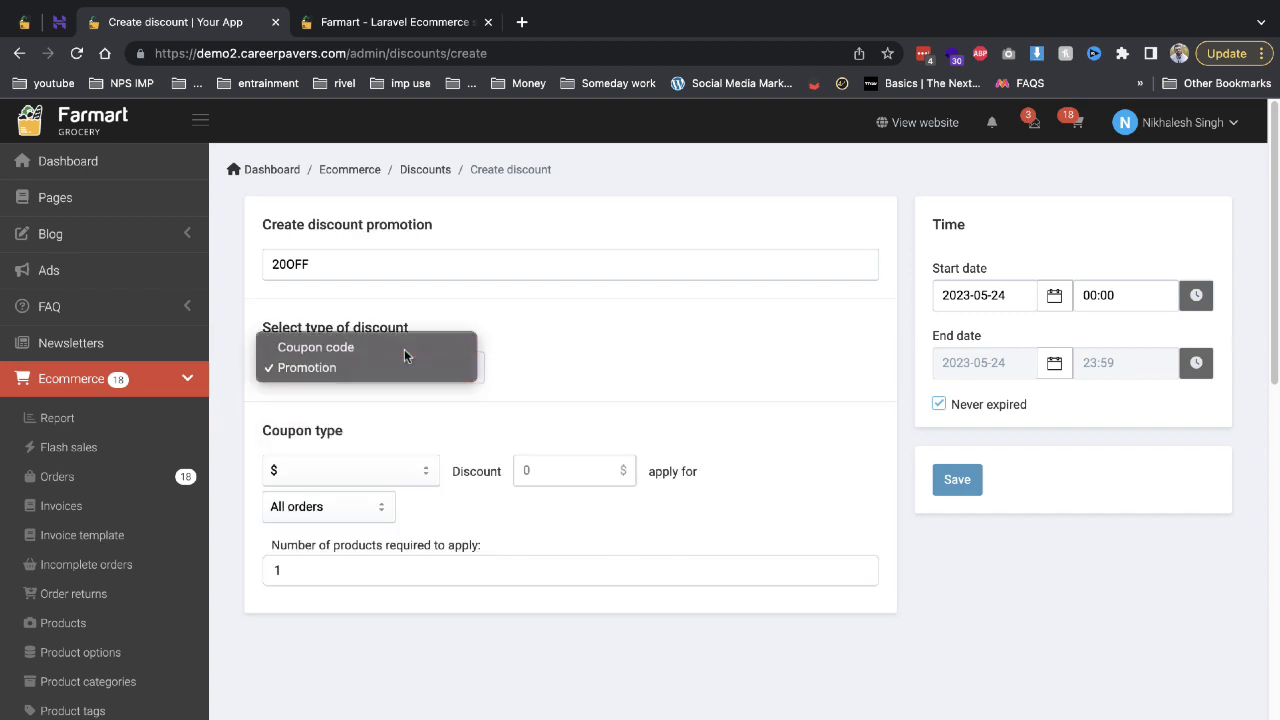
left_click(404, 348)
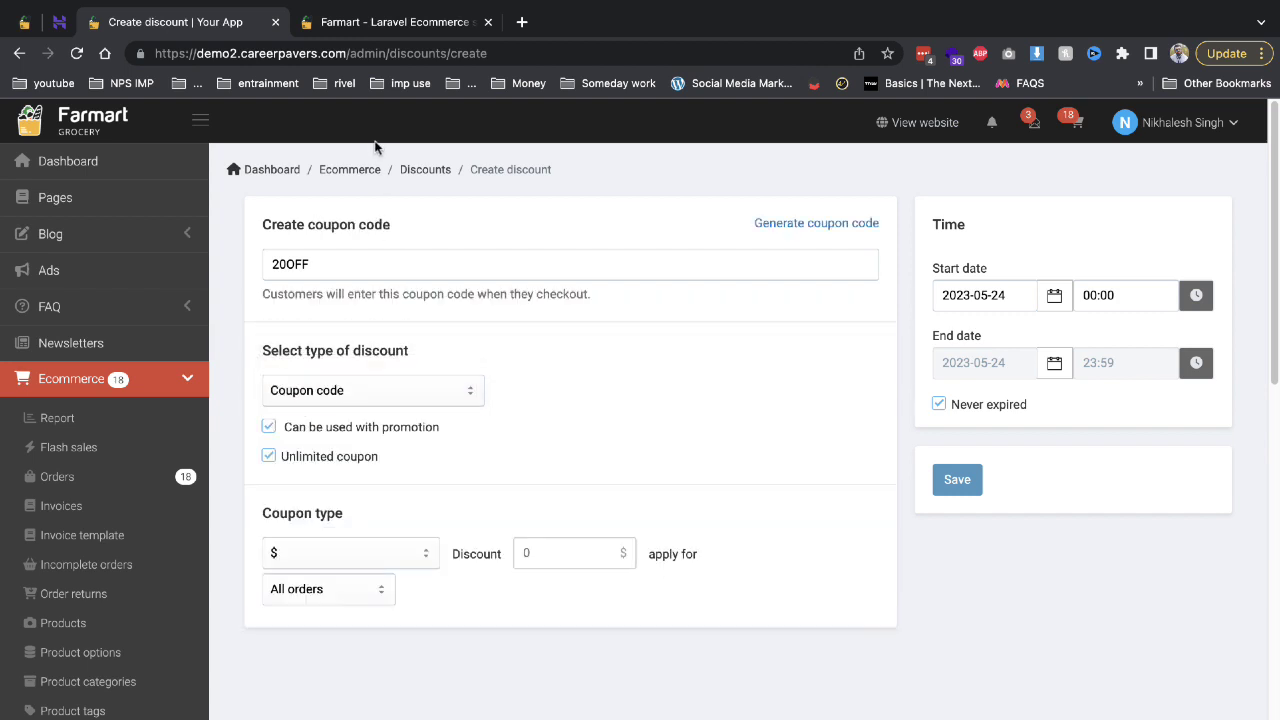
Save the 20OFF coupon giving $10 off all orders, usable with promotions.
left_click(360, 22)
scroll(168, 358, "down", 5)
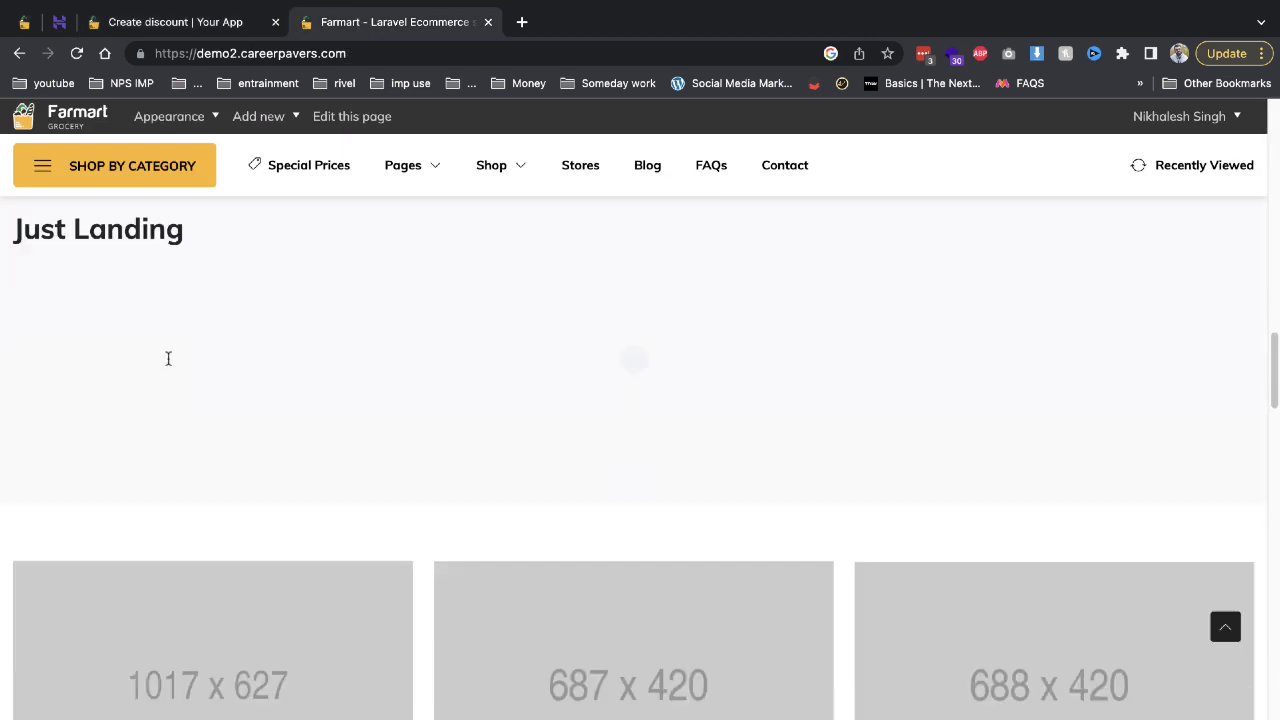
scroll(168, 358, "down", 5)
left_click(188, 26)
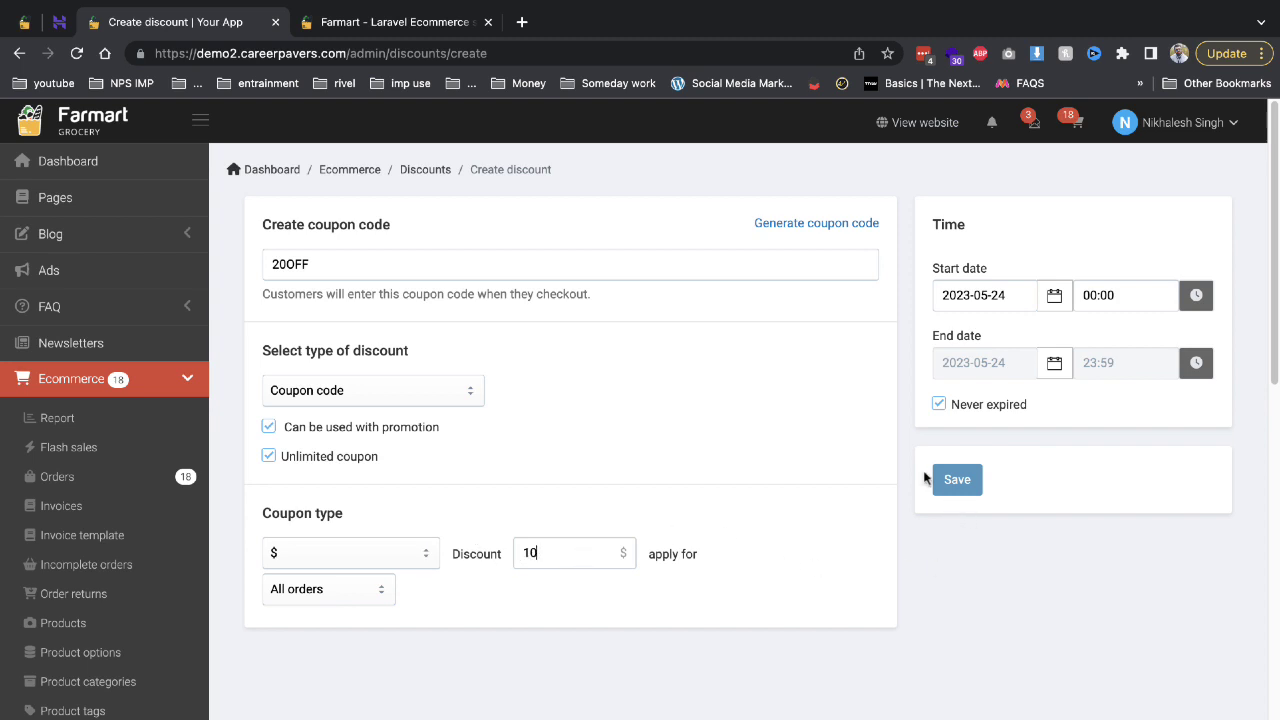
left_click(948, 480)
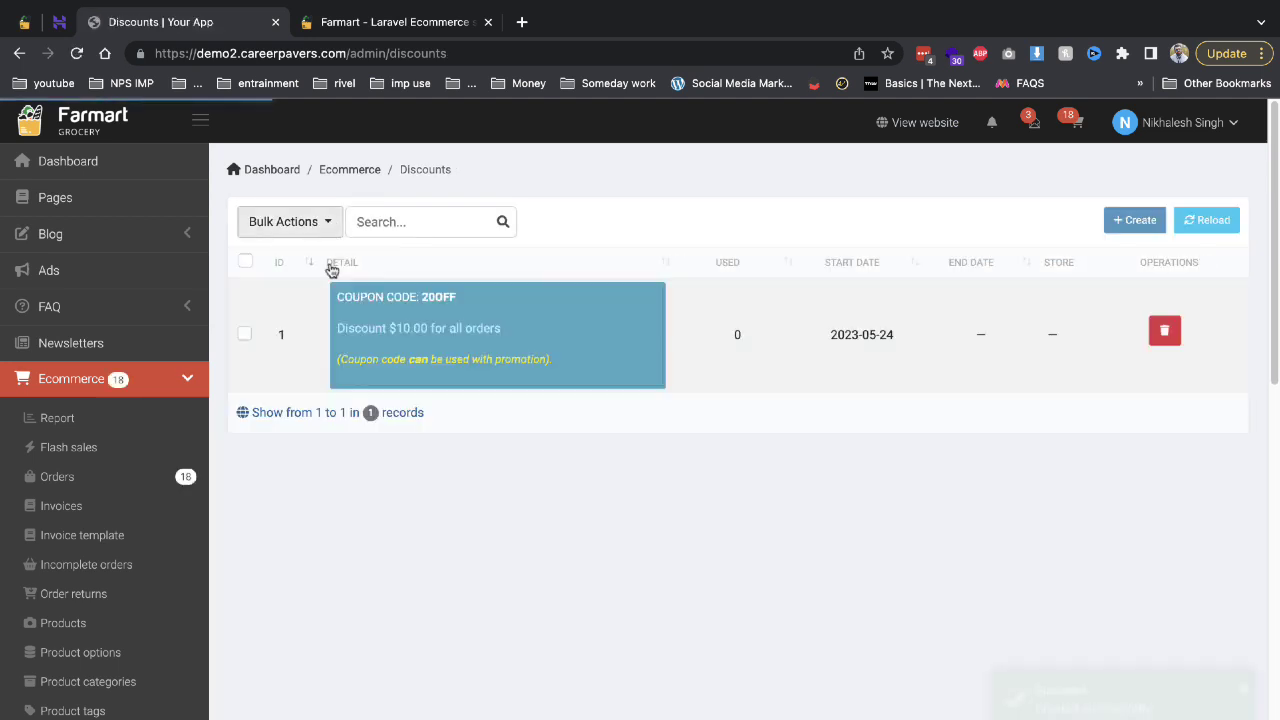
Start a new tax titled gst with an 18% rate.
left_click_drag(462, 297, 428, 297)
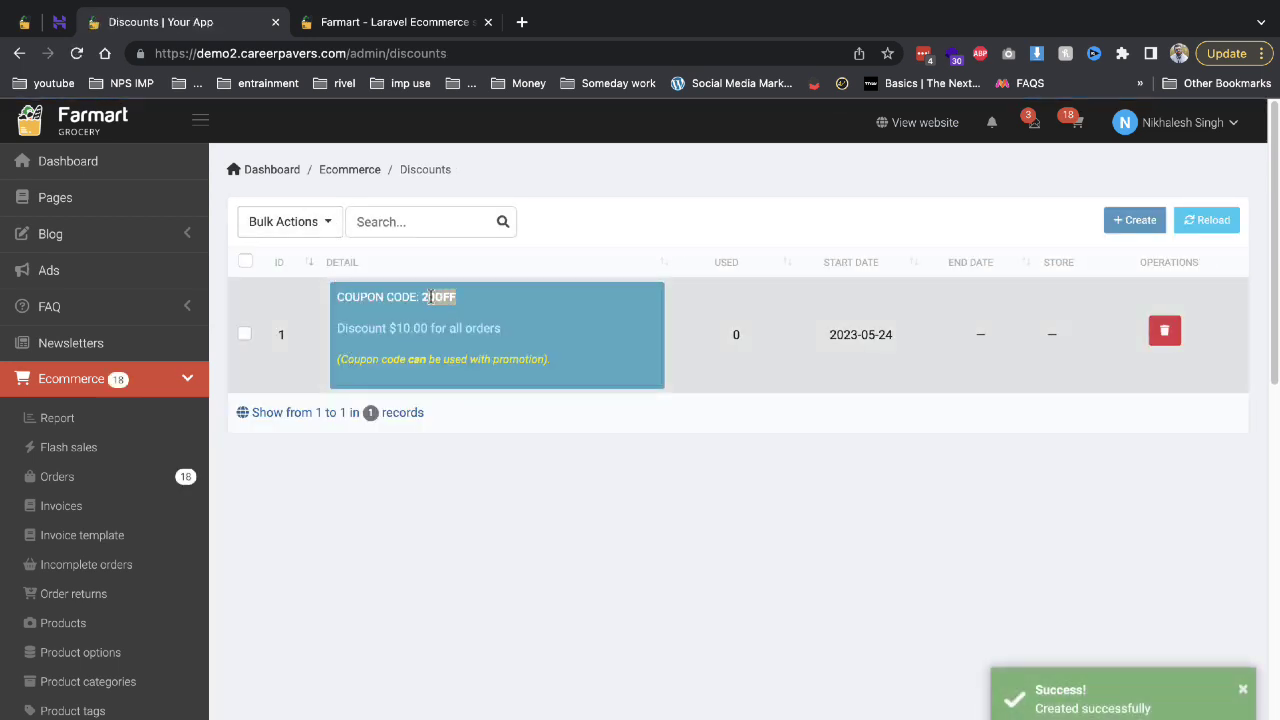
scroll(237, 428, "down", 4)
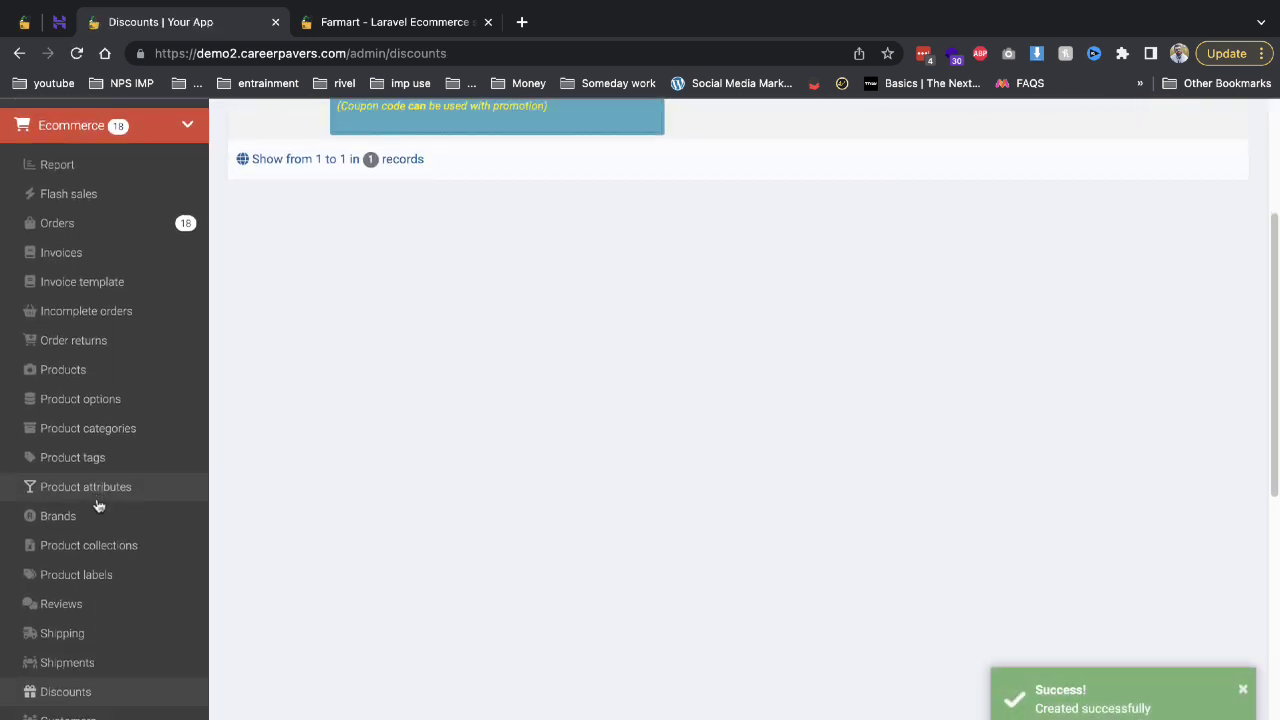
left_click(110, 667)
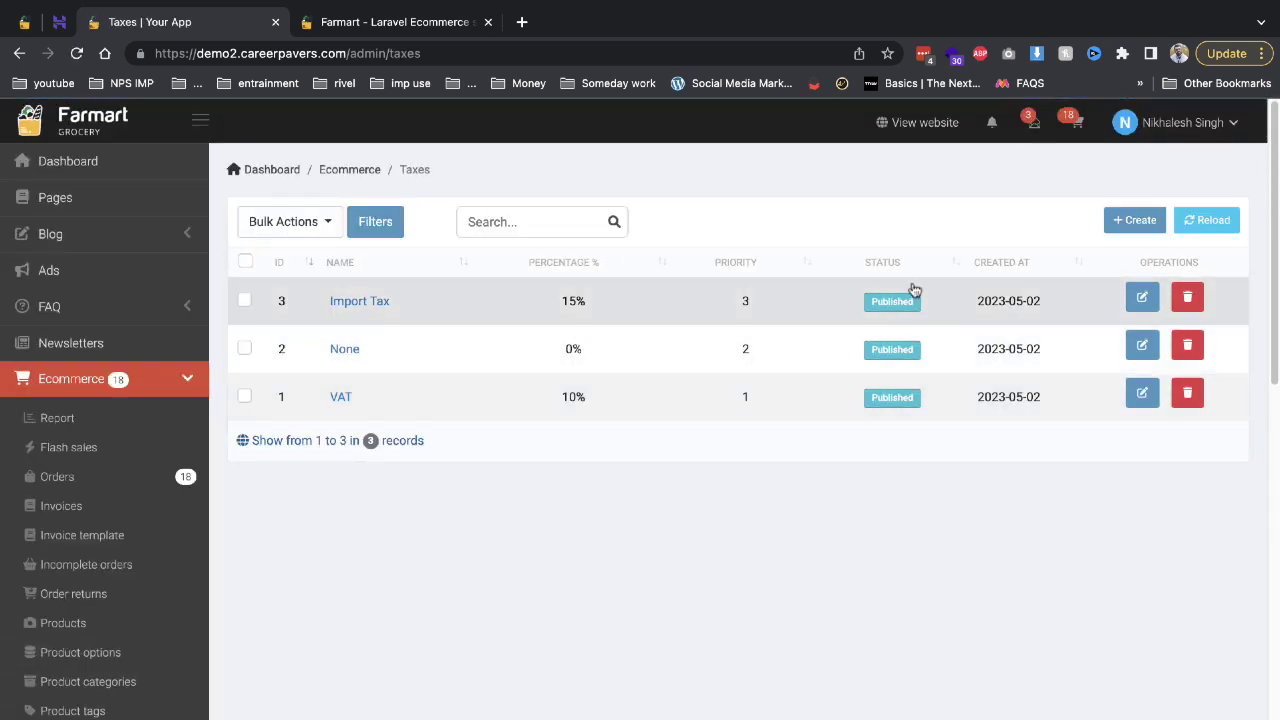
left_click(1140, 221)
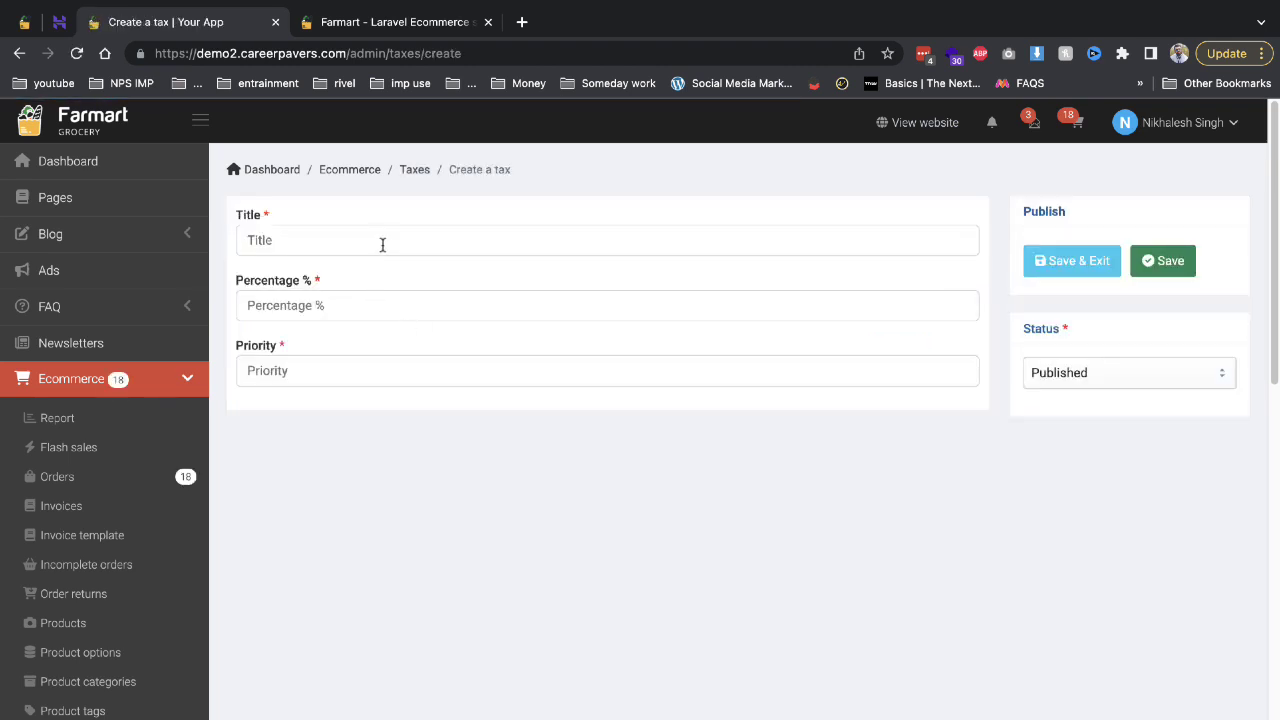
left_click(382, 244)
type("gst")
key("Tab")
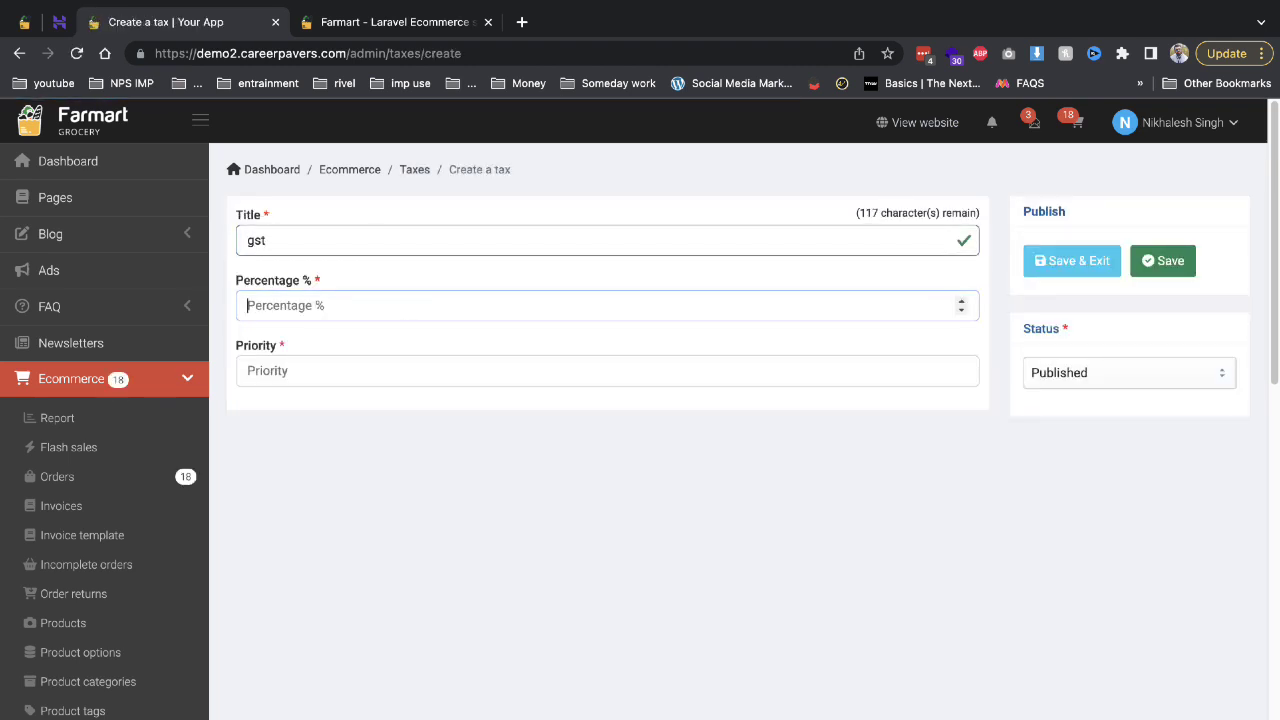
type("19")
key("BackSpace")
type("8")
Give the gst tax priority 1 and save it to the Taxes list.
left_click(381, 371)
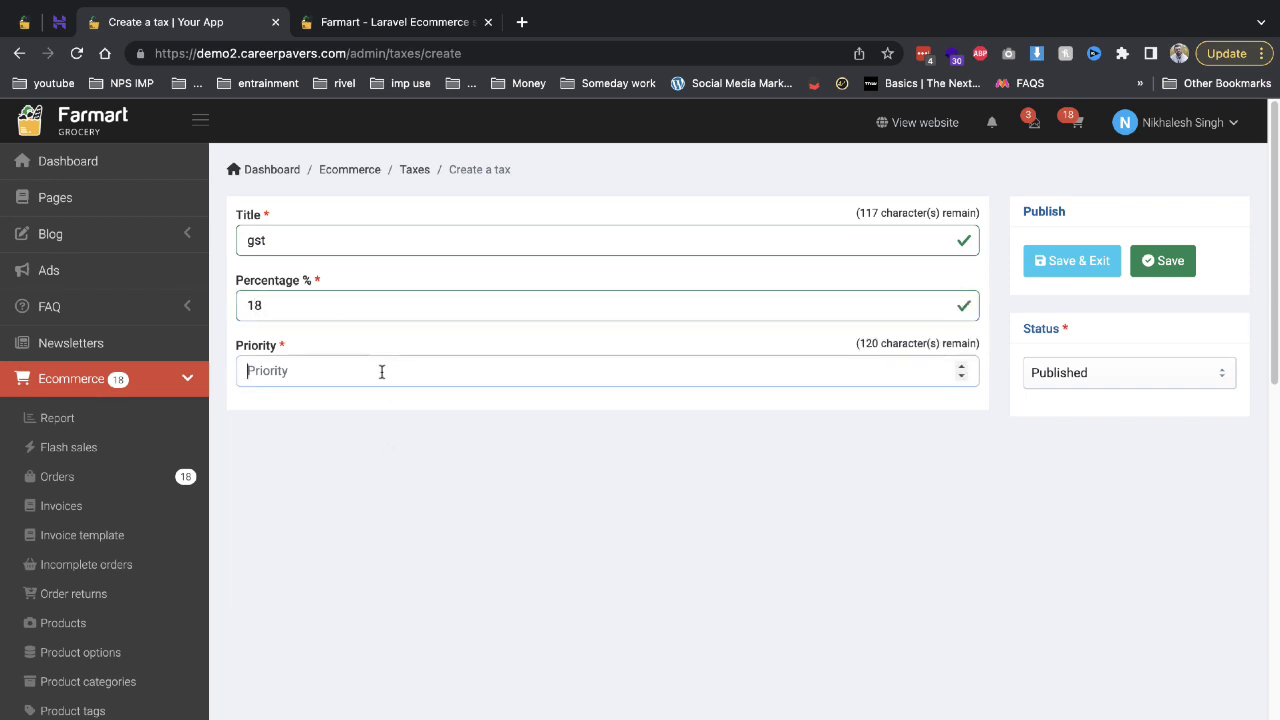
left_click(1068, 262)
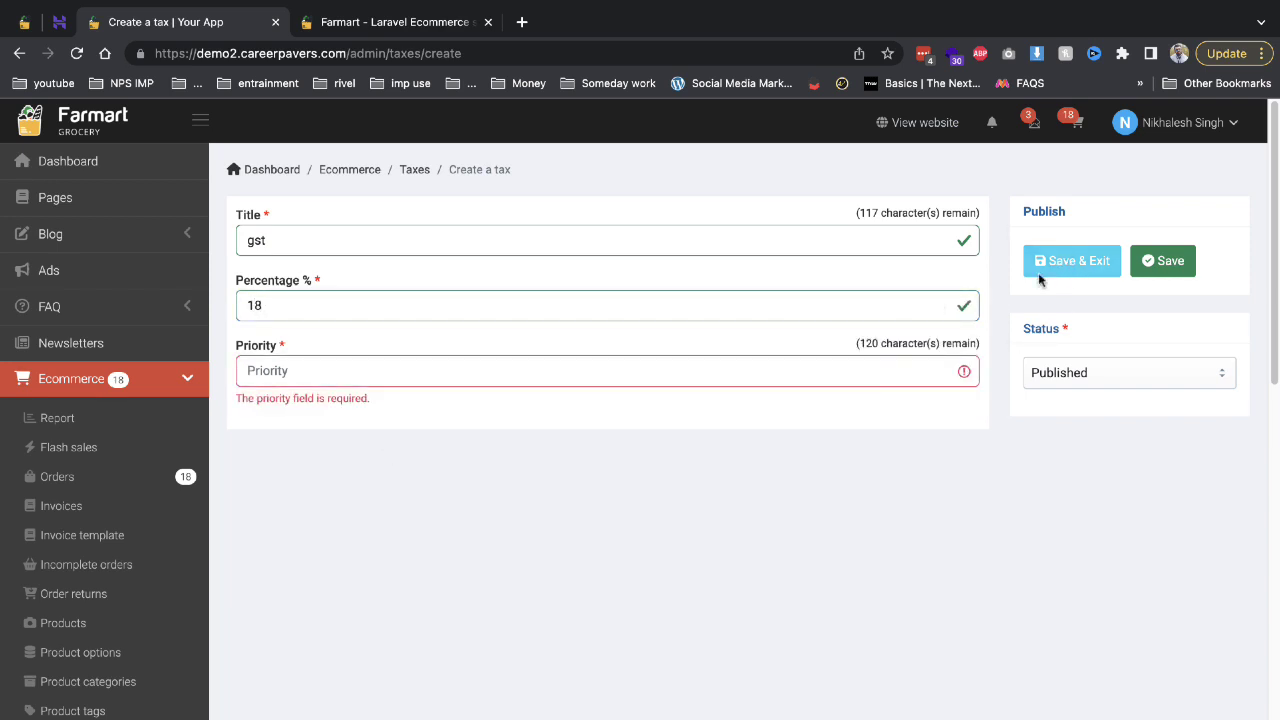
left_click(770, 371)
left_click(941, 367)
left_click(1106, 262)
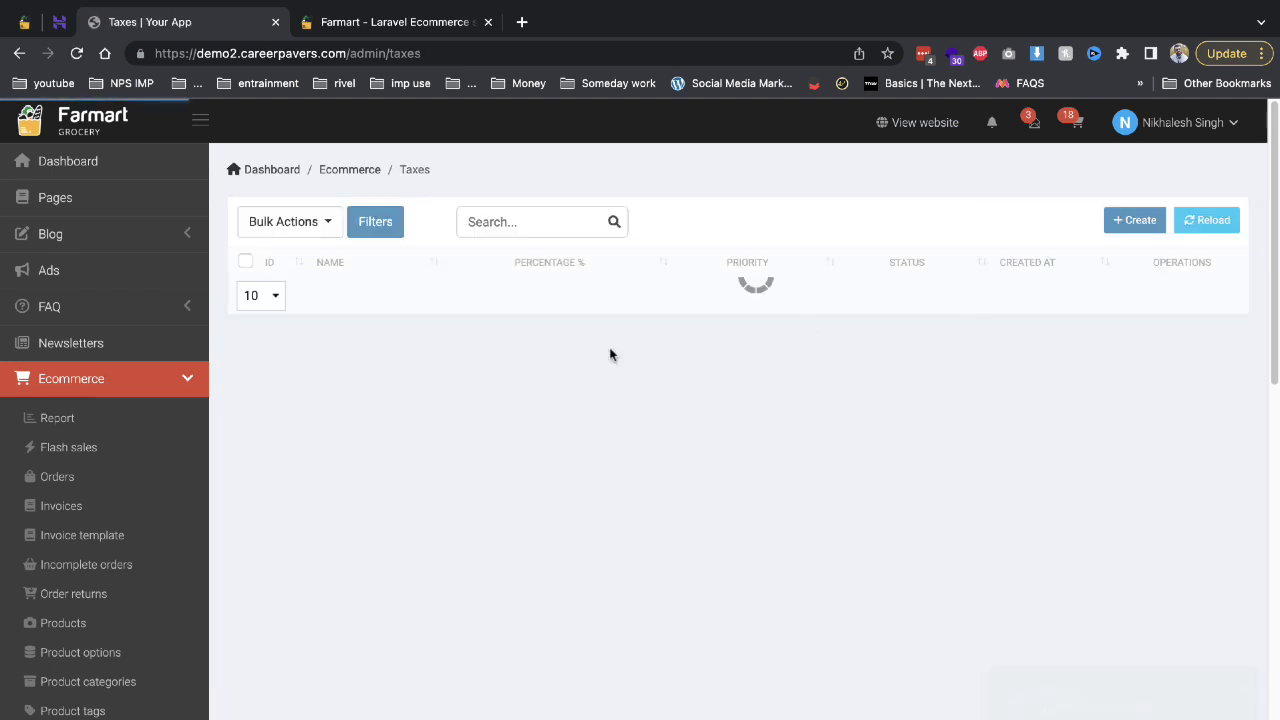
scroll(352, 423, "down", 5)
scroll(150, 597, "down", 1)
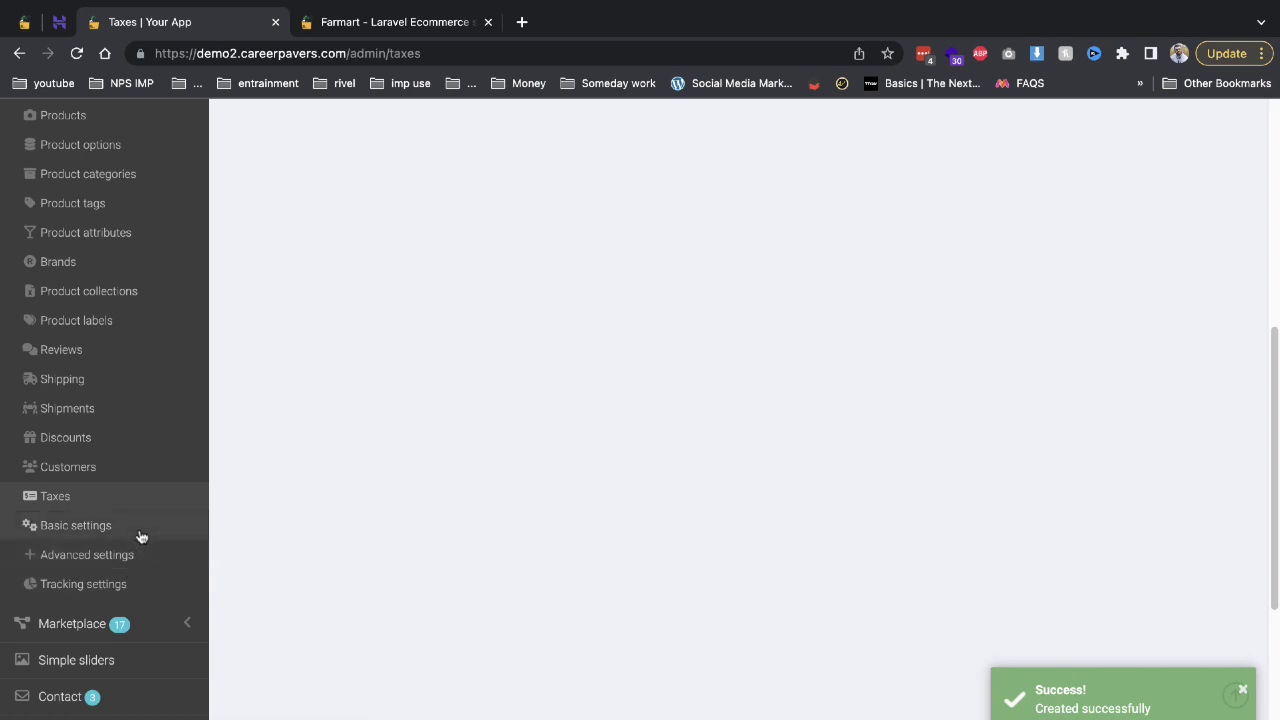
Scroll the ecommerce basic settings down to the Currencies list.
left_click(140, 532)
scroll(340, 505, "down", 5)
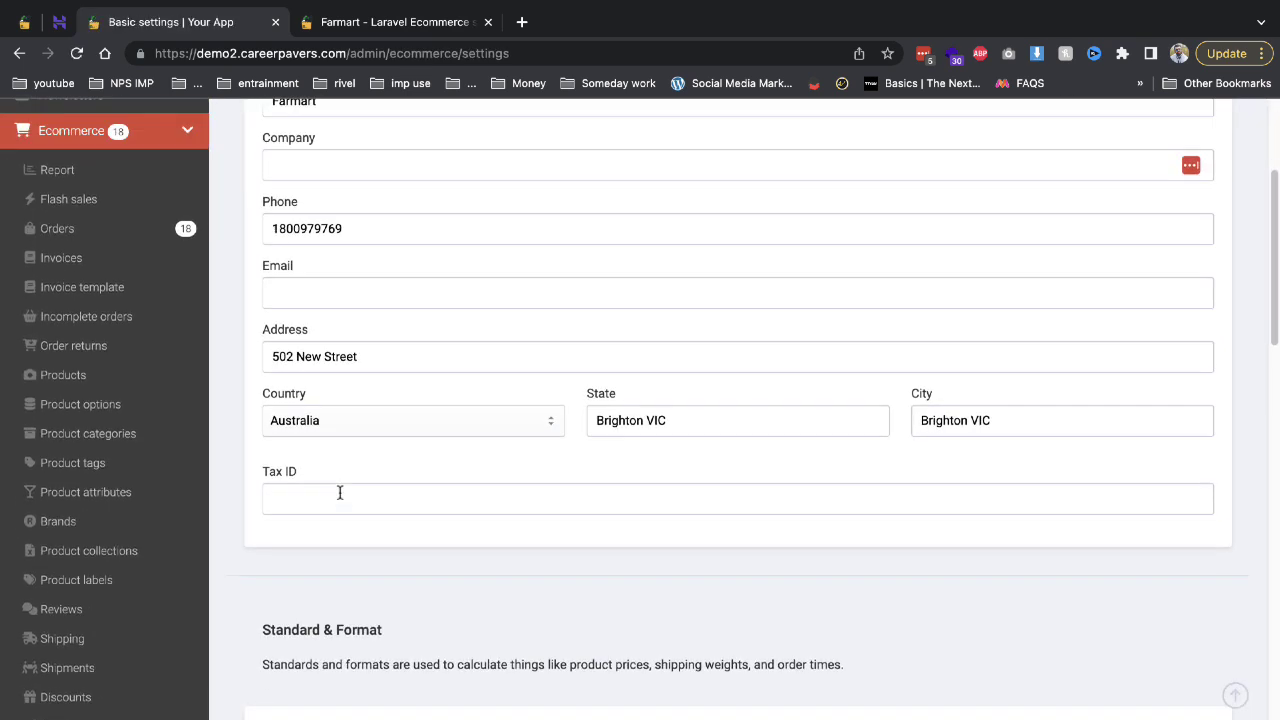
scroll(340, 491, "up", 5)
scroll(297, 306, "down", 2)
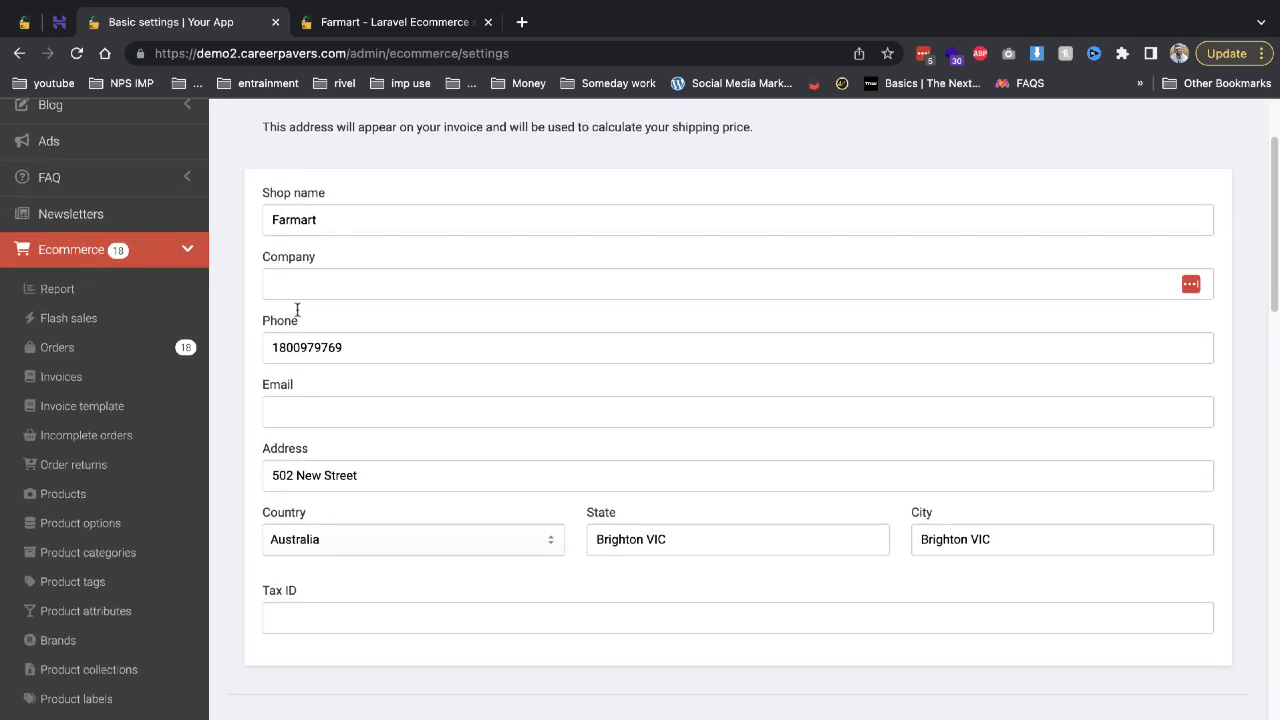
scroll(457, 406, "down", 5)
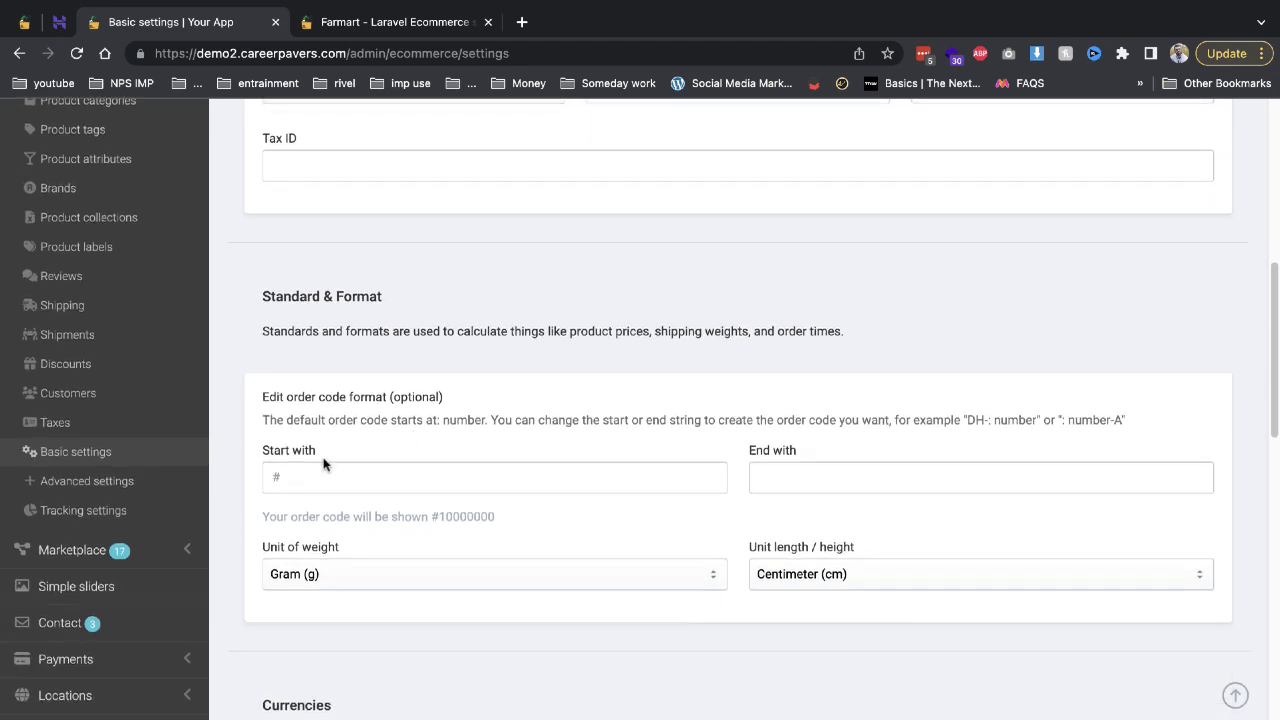
scroll(323, 460, "down", 5)
scroll(311, 505, "down", 1)
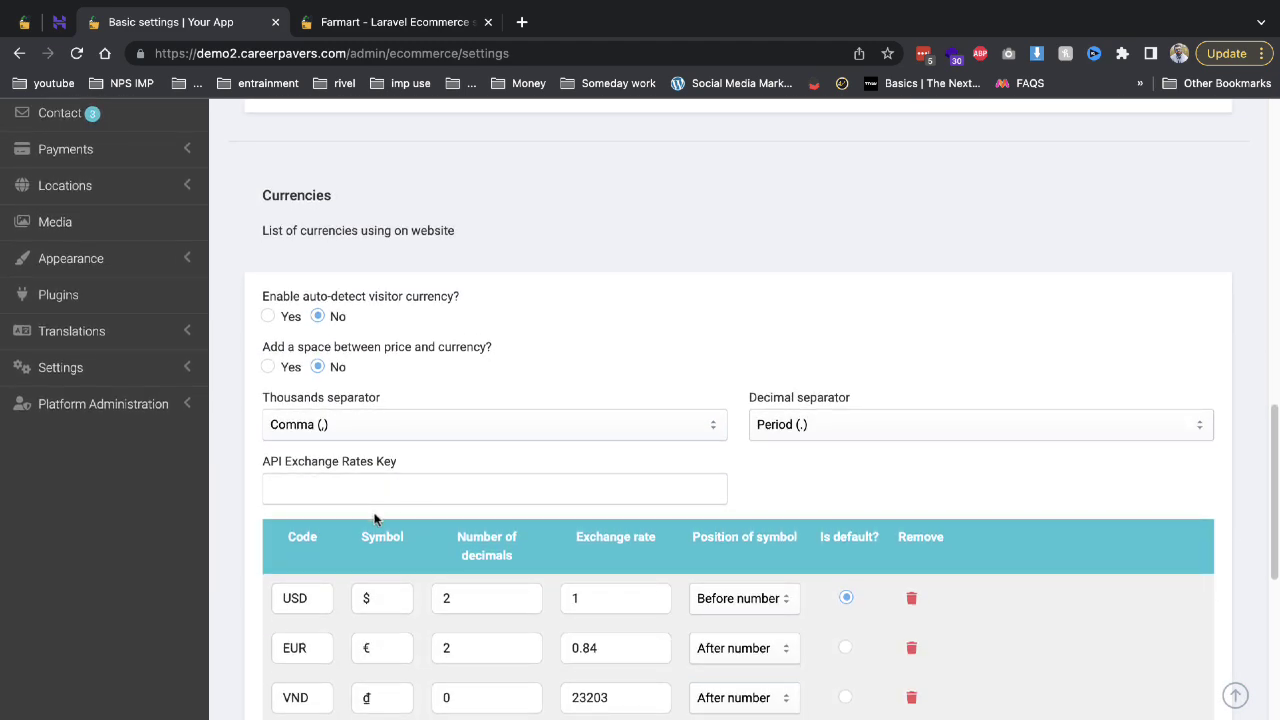
View the storefront's Featured products and open a new browser tab.
left_click(411, 33)
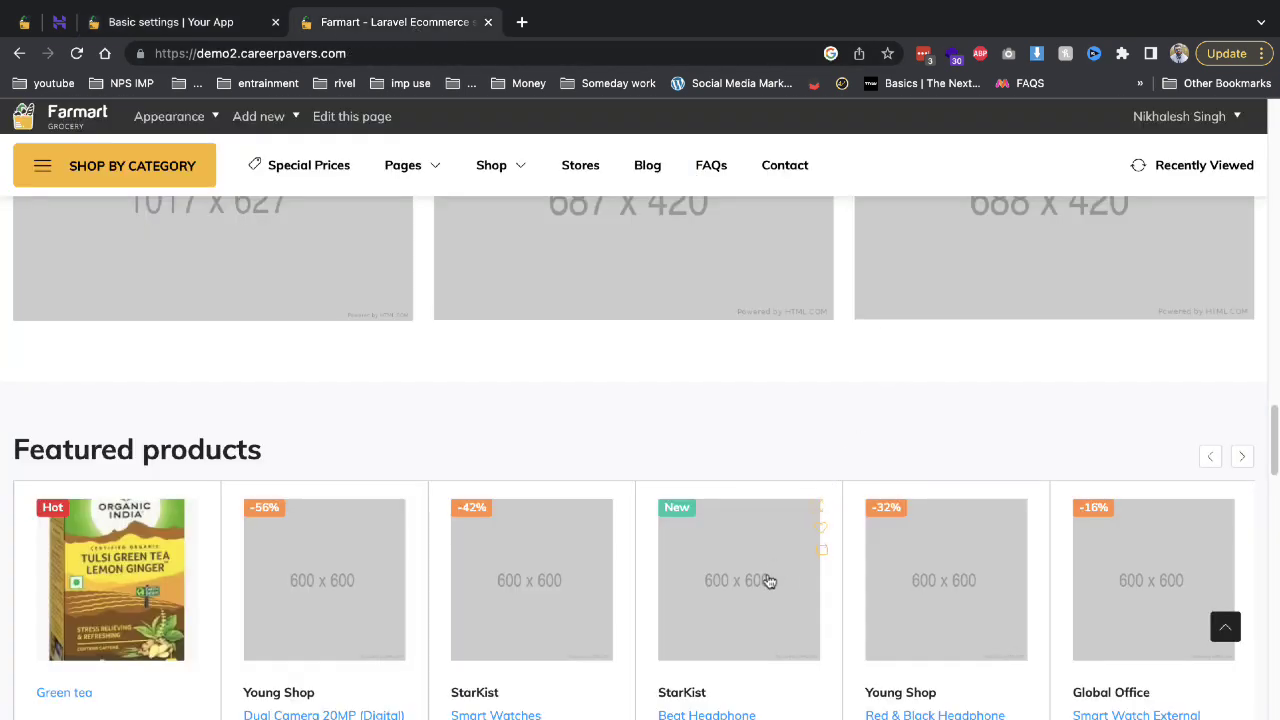
scroll(766, 580, "down", 1)
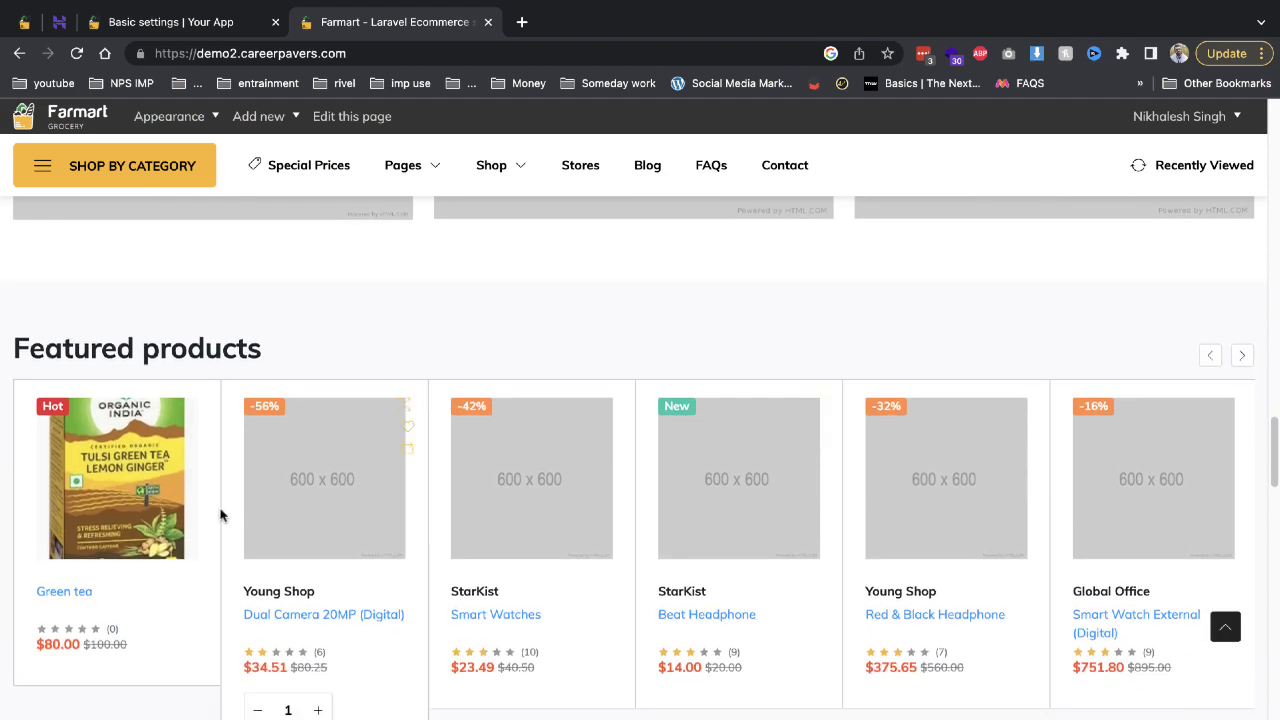
left_click(521, 18)
Search Google for 'rupees symbol' and select the ₹ sign.
type("f")
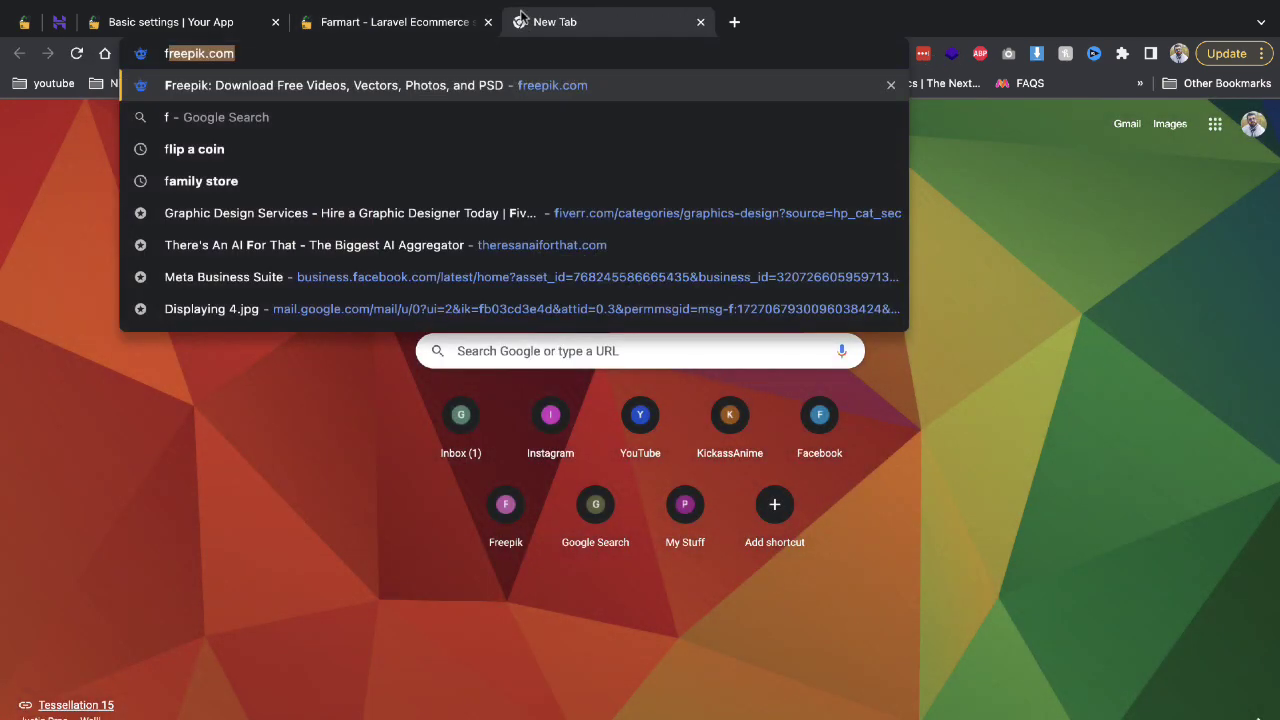
key("BackSpace")
key("BackSpace")
type("ru")
key("Return")
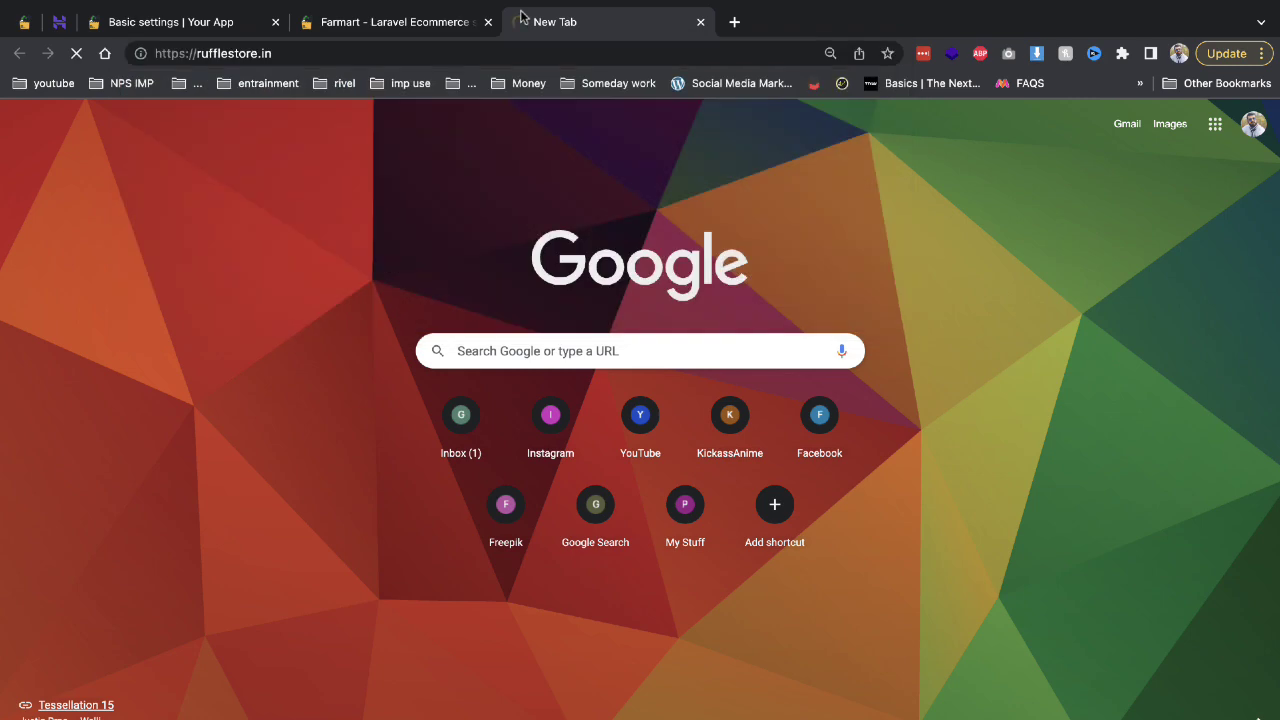
left_click(513, 52)
type("ru")
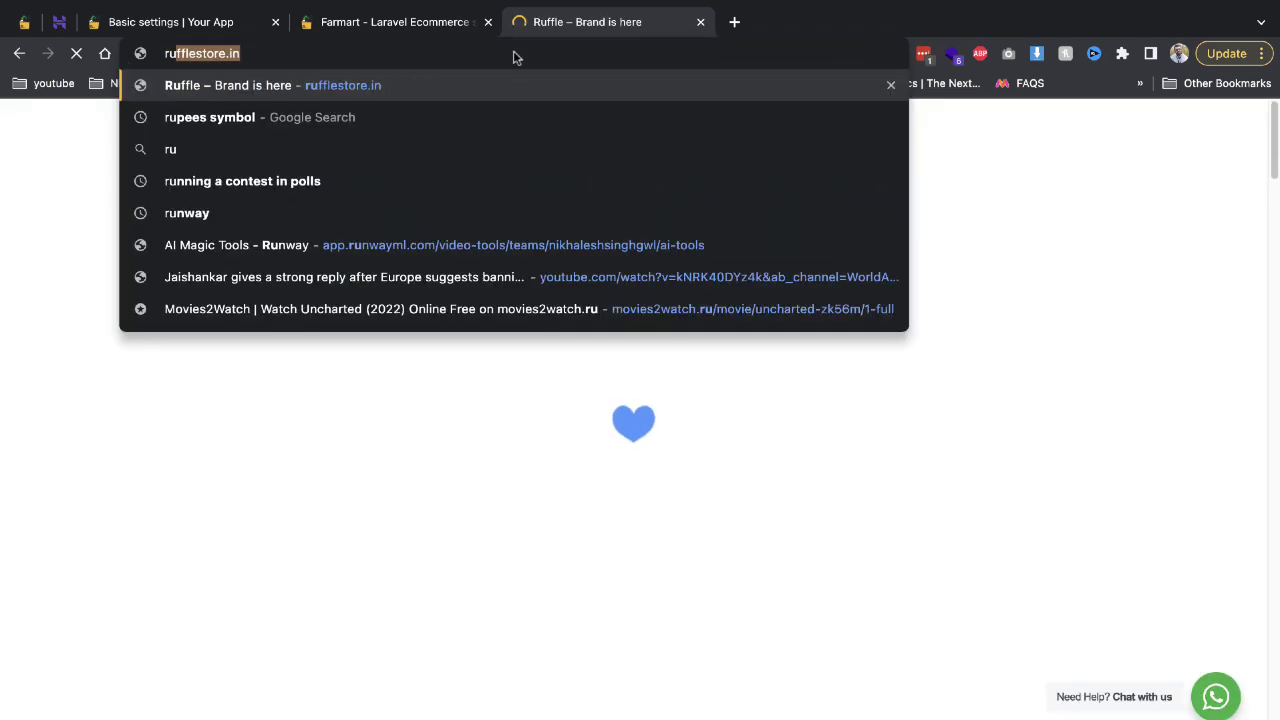
key("Down")
key("Return")
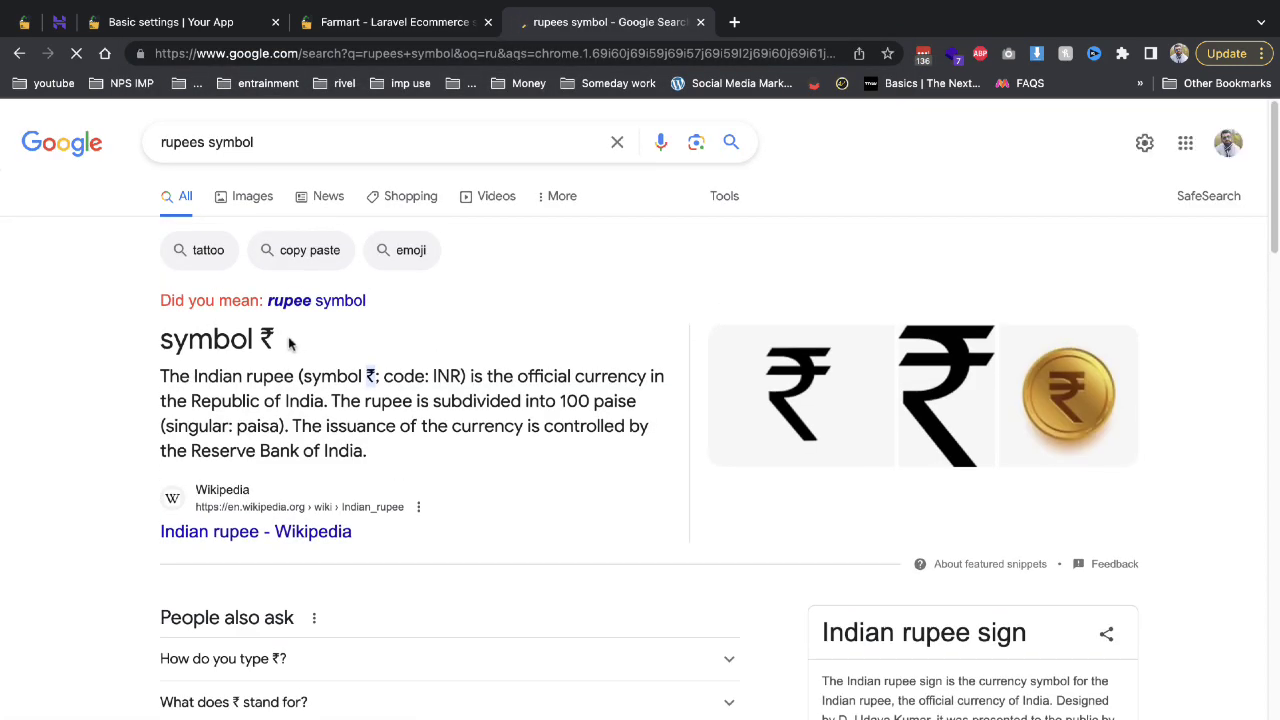
left_click_drag(277, 341, 259, 340)
key("ctrl+c")
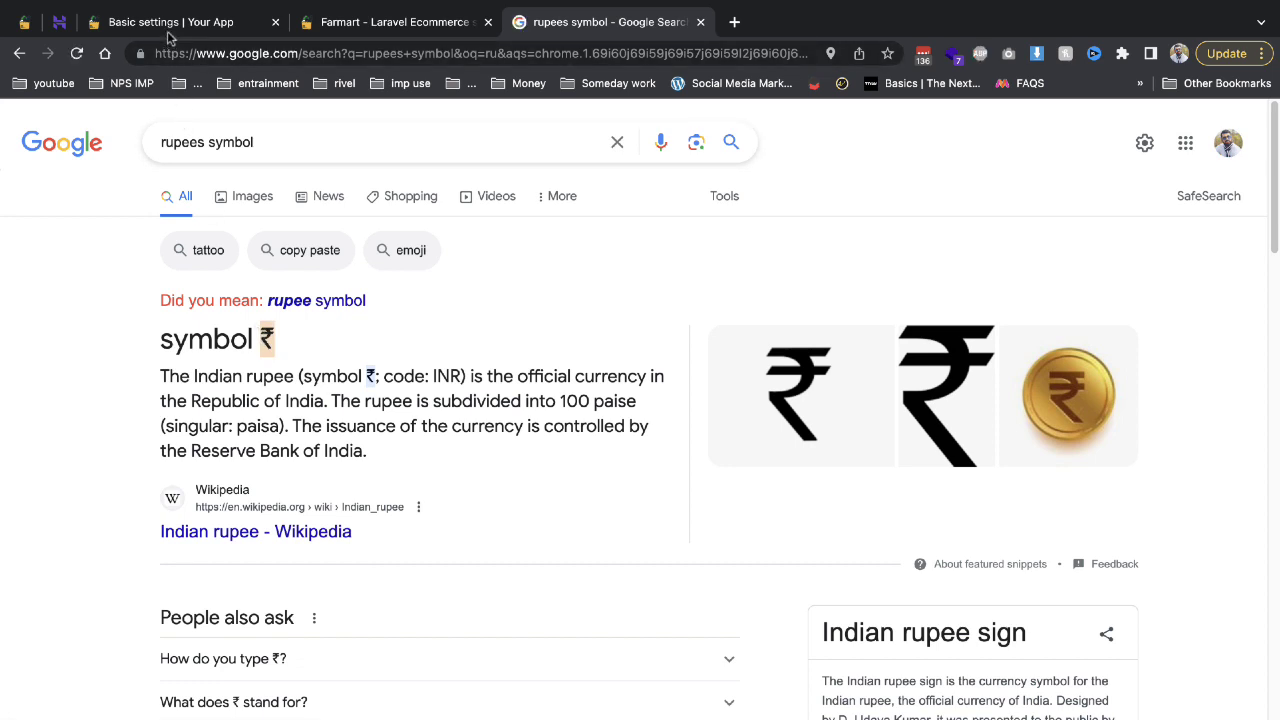
Replace the USD currency symbol $ with ₹ in Basic settings.
left_click(170, 22)
scroll(414, 560, "down", 2)
double_click(372, 484)
key("ctrl+v")
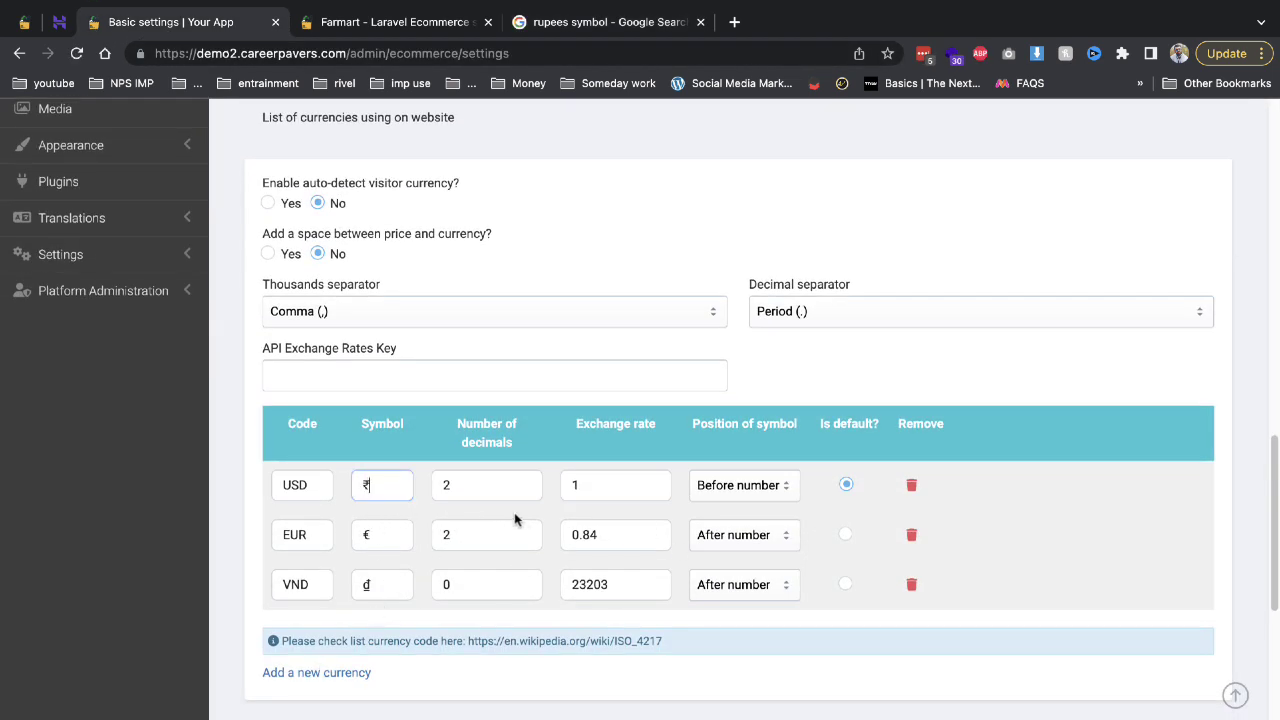
Delete the EUR and VND currencies so only USD with ₹ remains, and save.
left_click(912, 536)
left_click(912, 535)
scroll(780, 595, "down", 4)
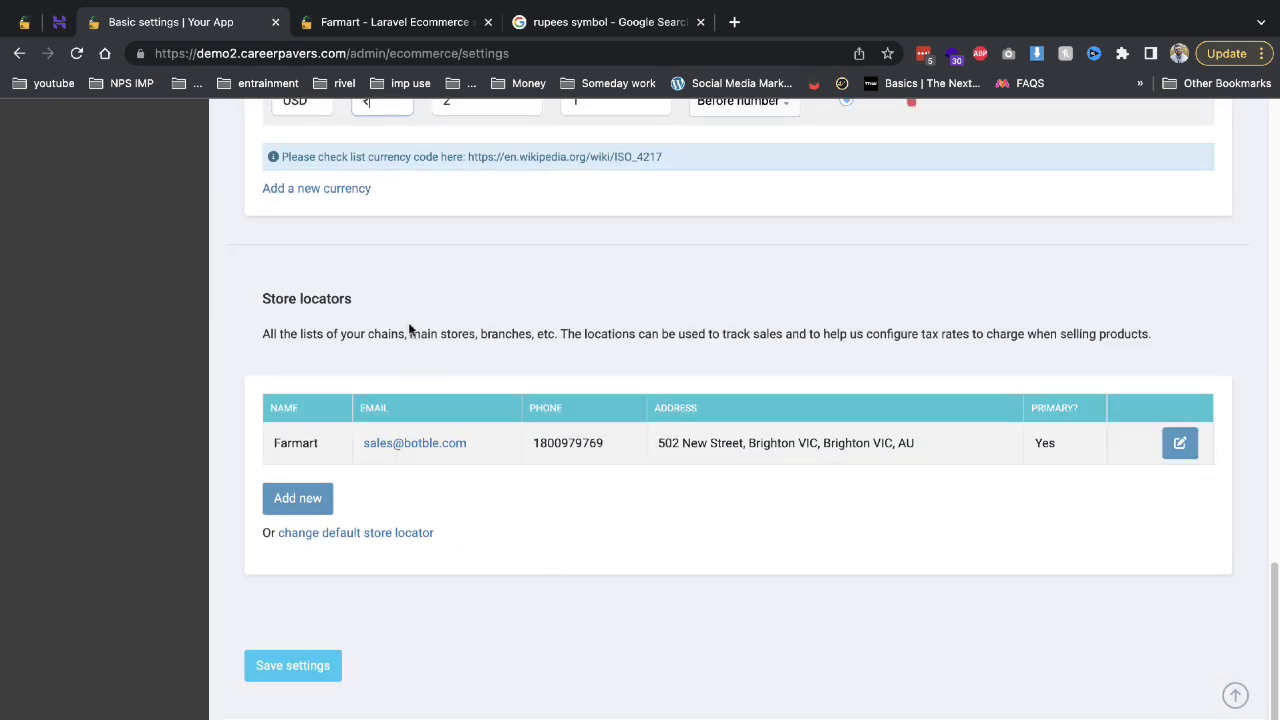
scroll(380, 260, "up", 1)
scroll(405, 446, "down", 1)
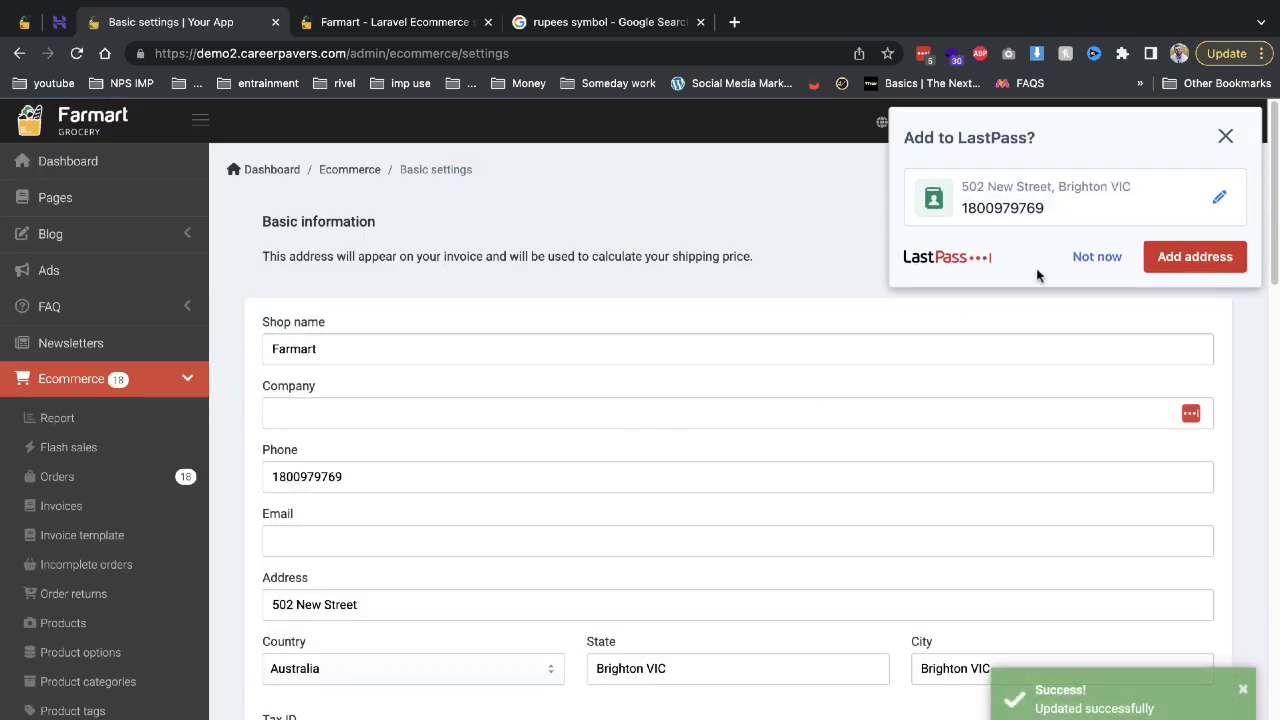
left_click(1090, 257)
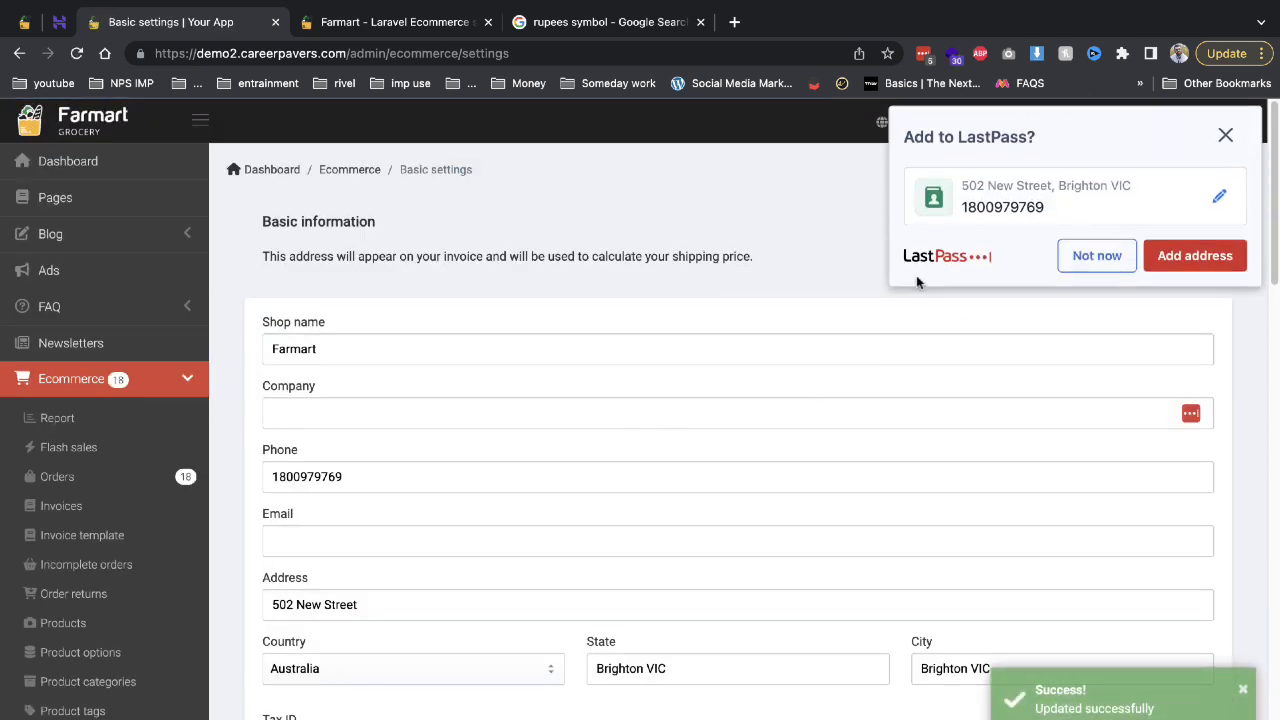
Reload the storefront to confirm ₹ prices such as ₹80.00, then return to admin settings.
left_click(384, 22)
key("ctrl+r")
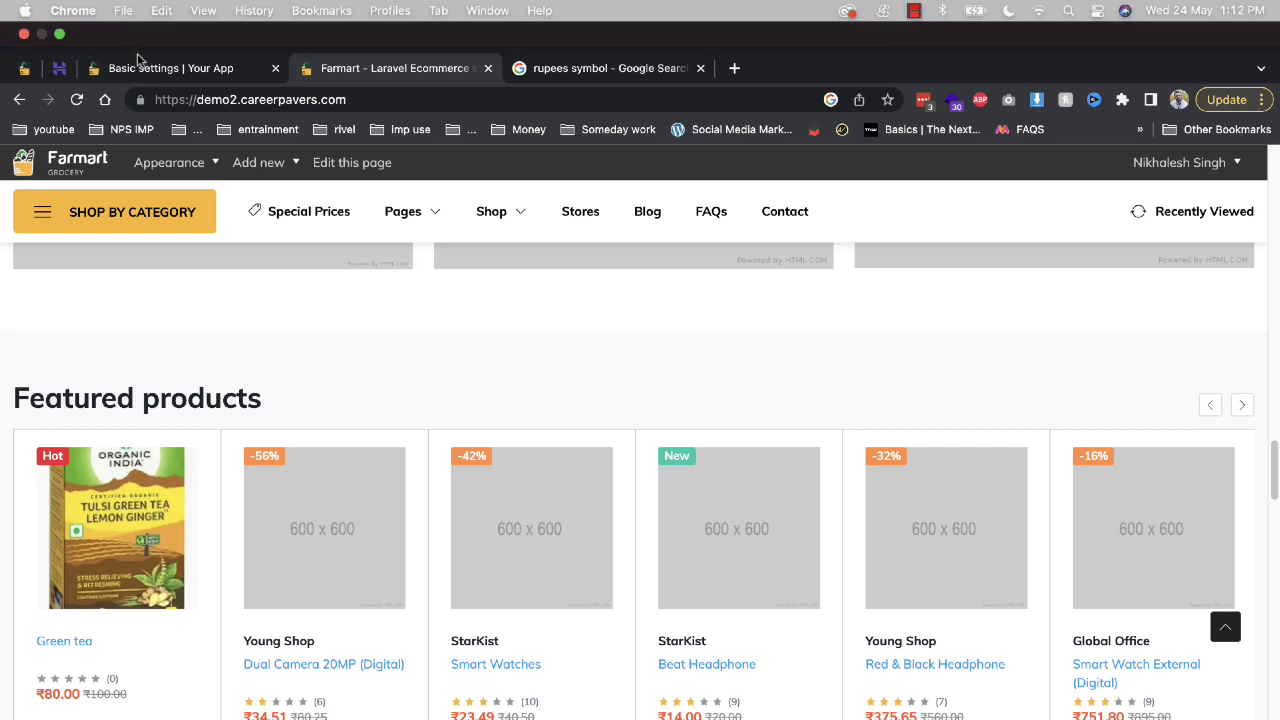
left_click(140, 68)
scroll(140, 418, "down", 2)
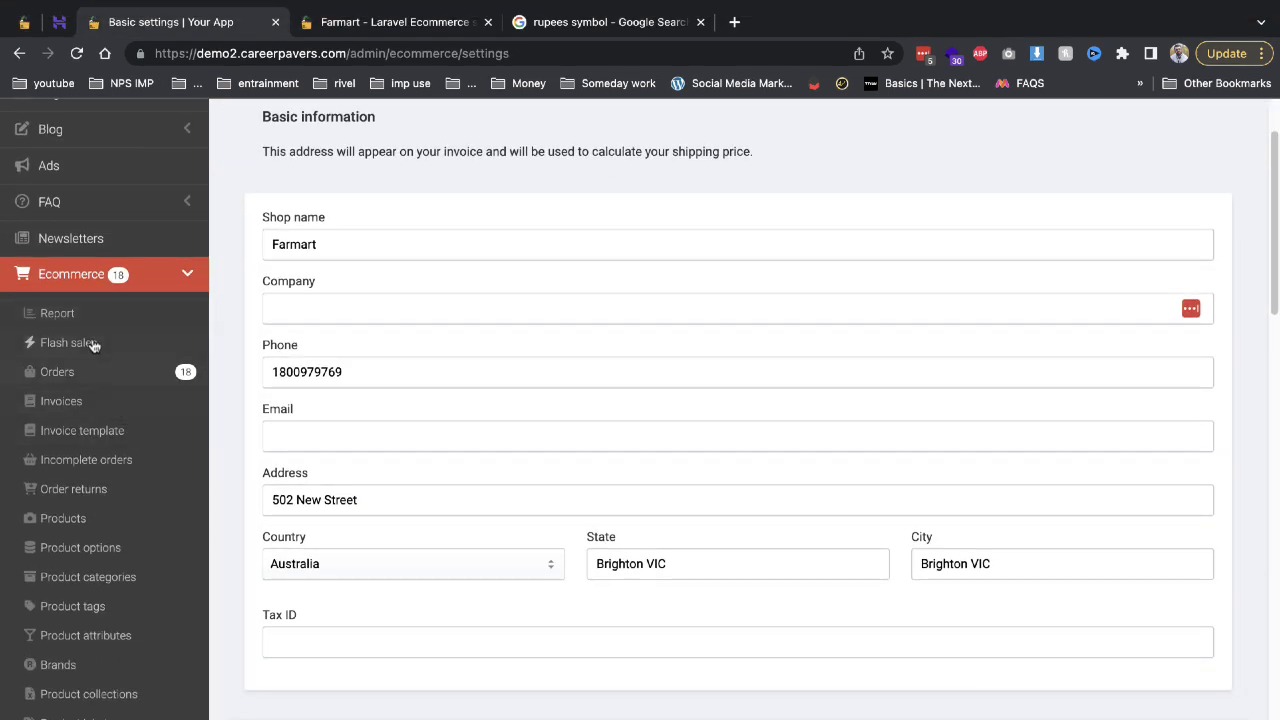
Open the Flash sales list and check the storefront's current deals.
left_click(20, 342)
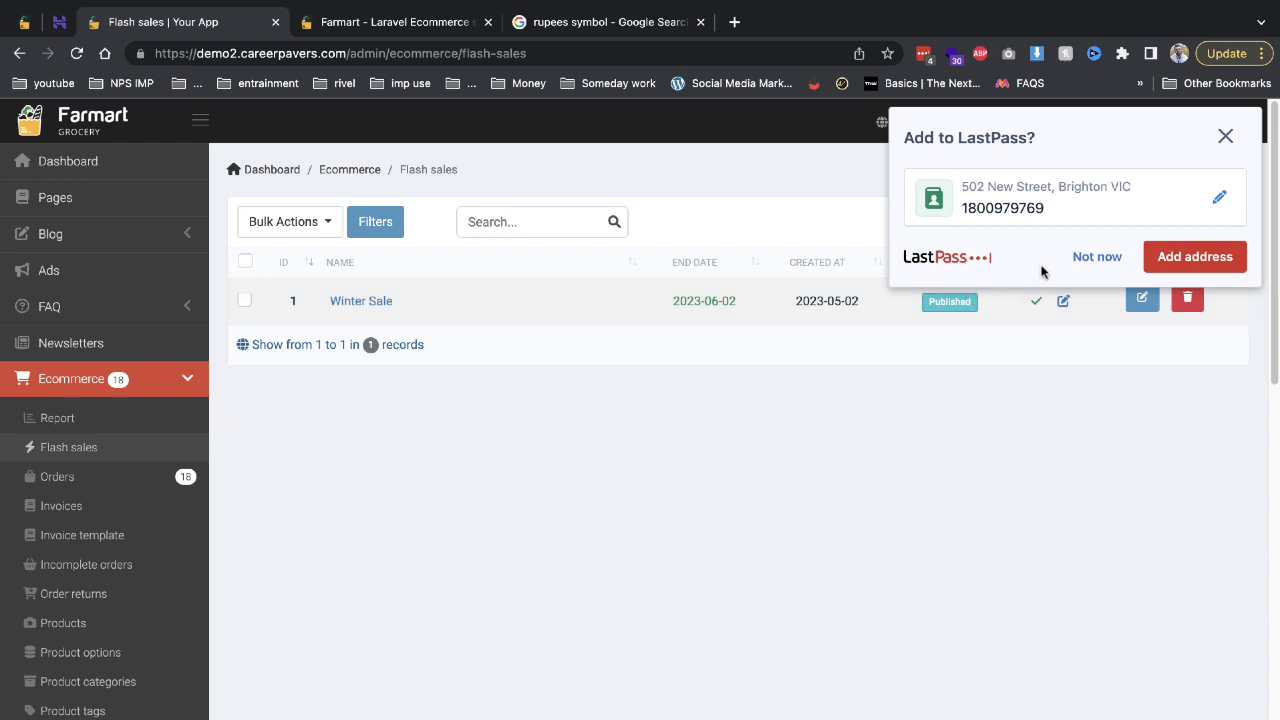
left_click(1094, 254)
left_click(460, 20)
scroll(437, 397, "up", 2)
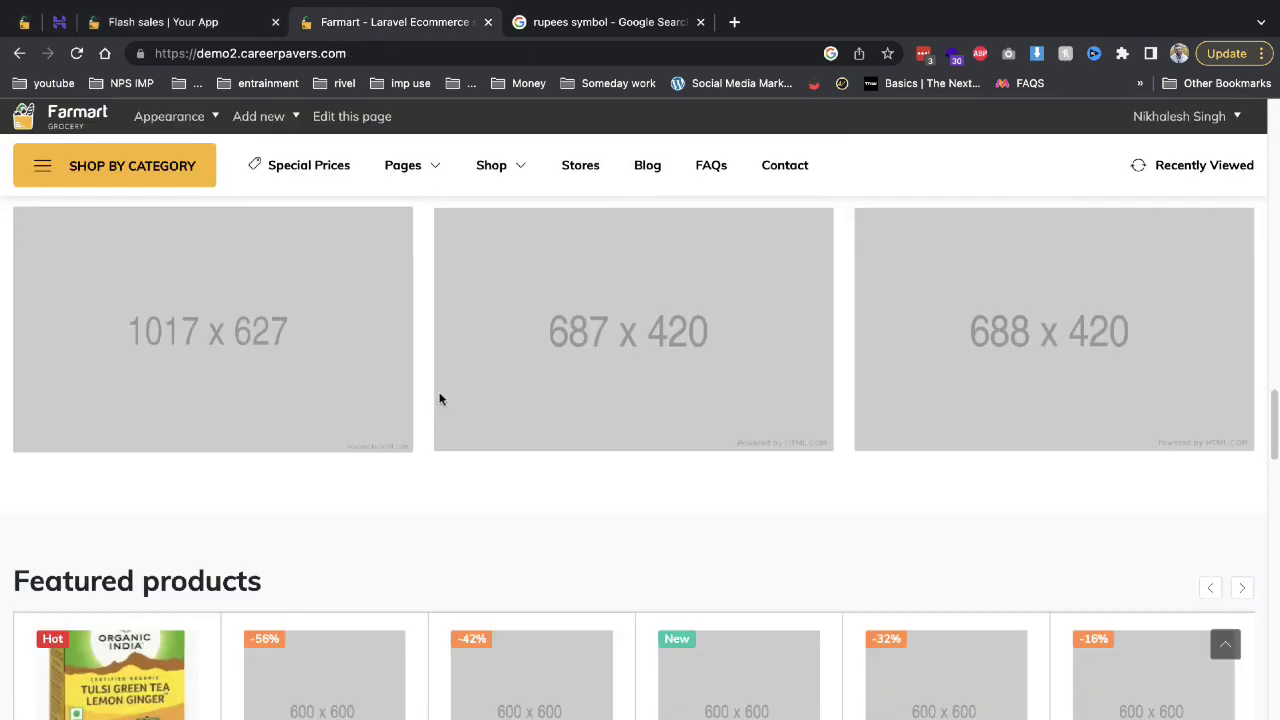
scroll(439, 398, "down", 7)
scroll(426, 398, "up", 4)
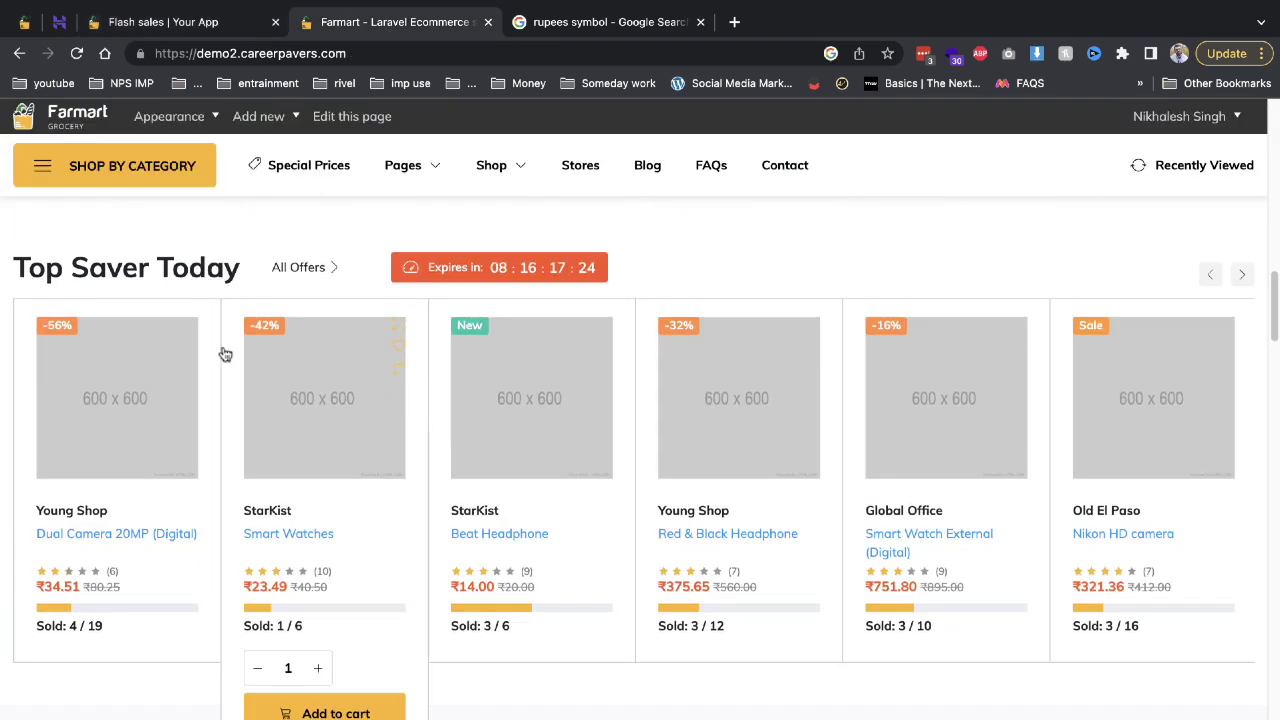
left_click(165, 21)
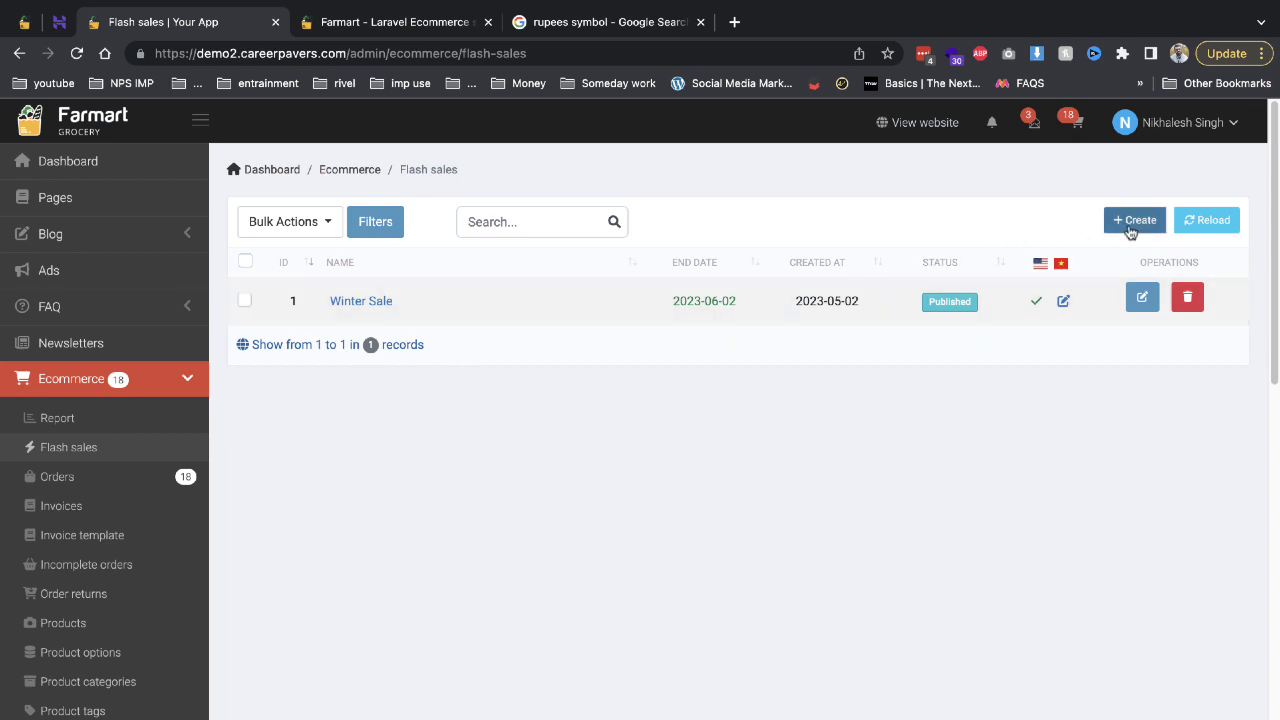
Create a flash sale named 'flash sale' for Green tea ending 2023-05-25 and save it.
left_click(1126, 221)
left_click(398, 298)
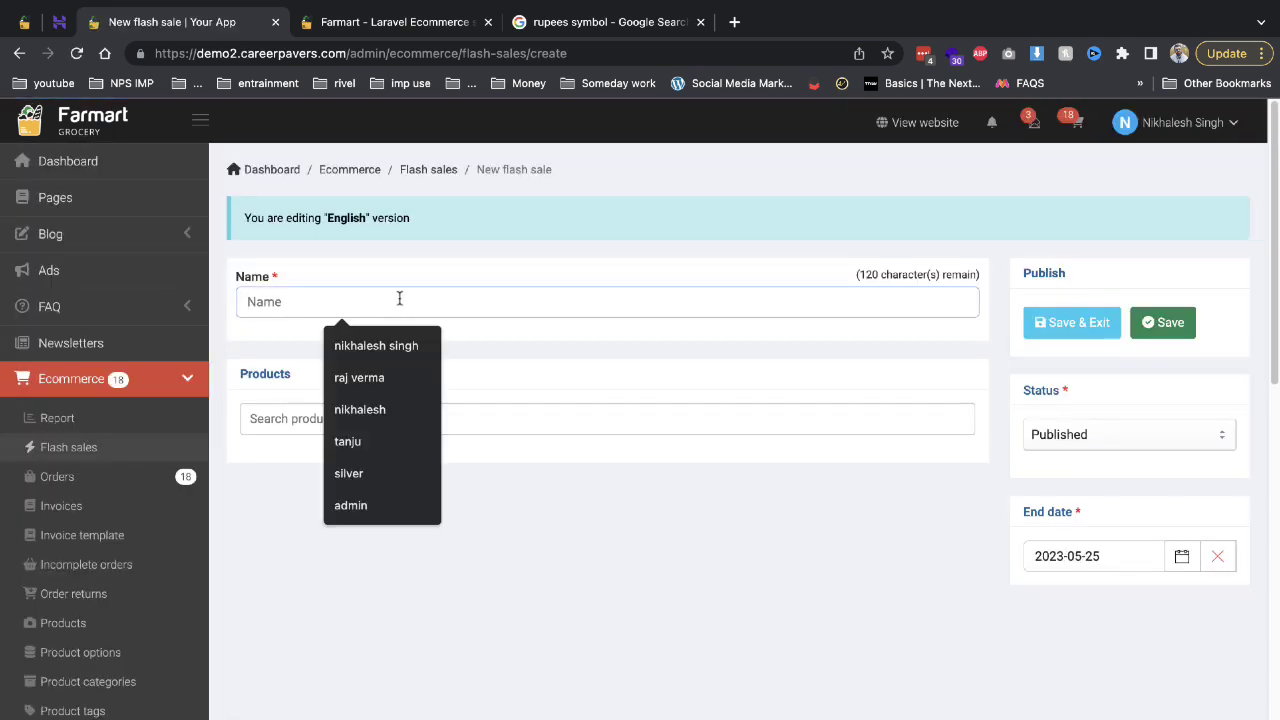
type("flash sale")
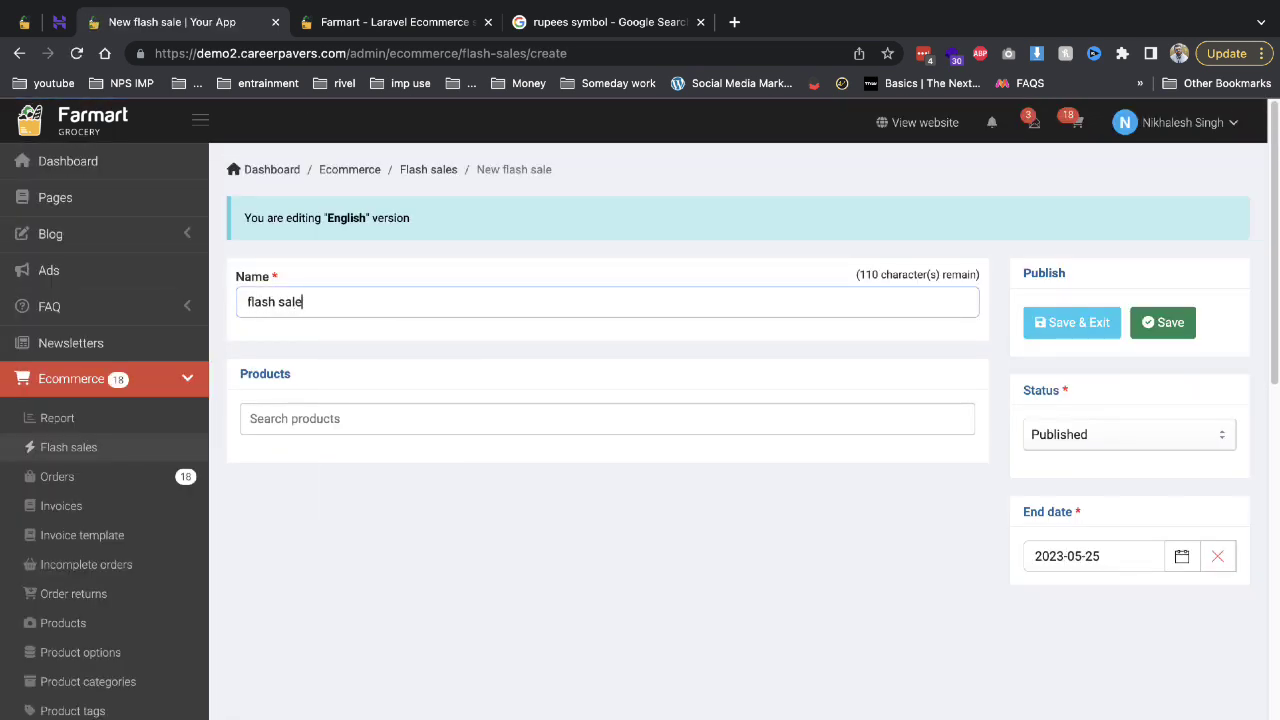
left_click(404, 401)
type("g")
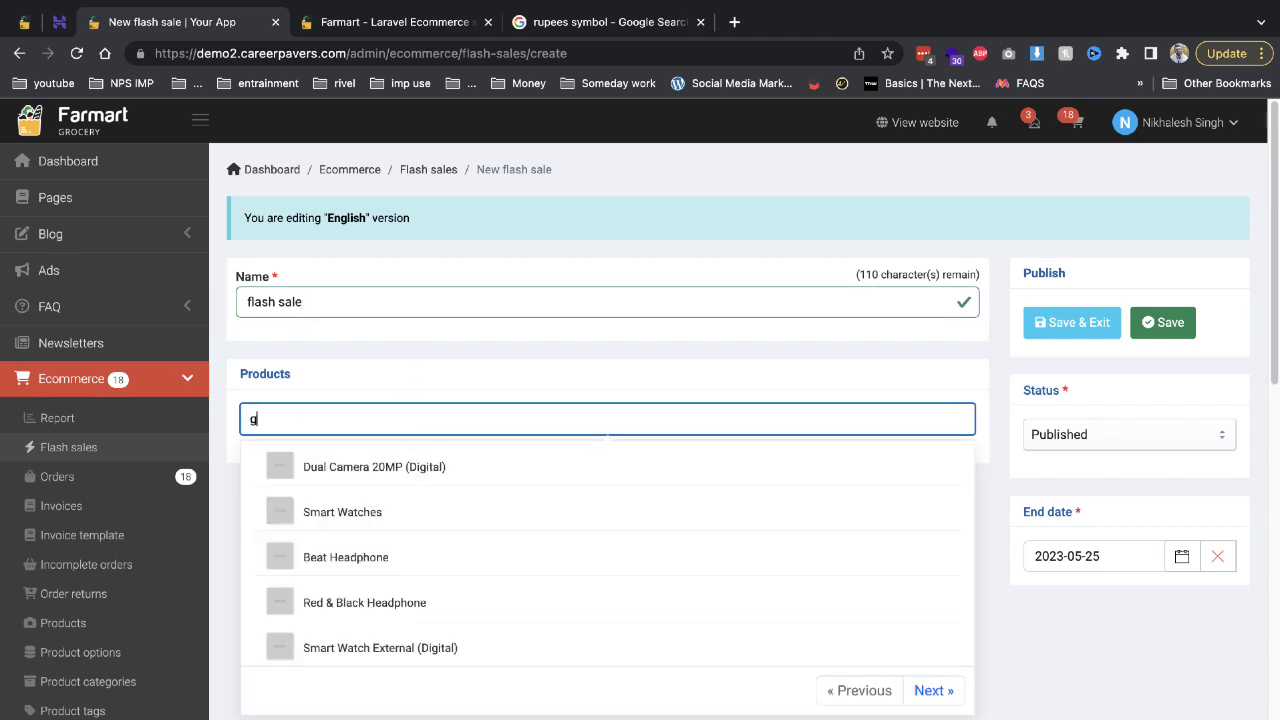
type("re")
left_click(320, 556)
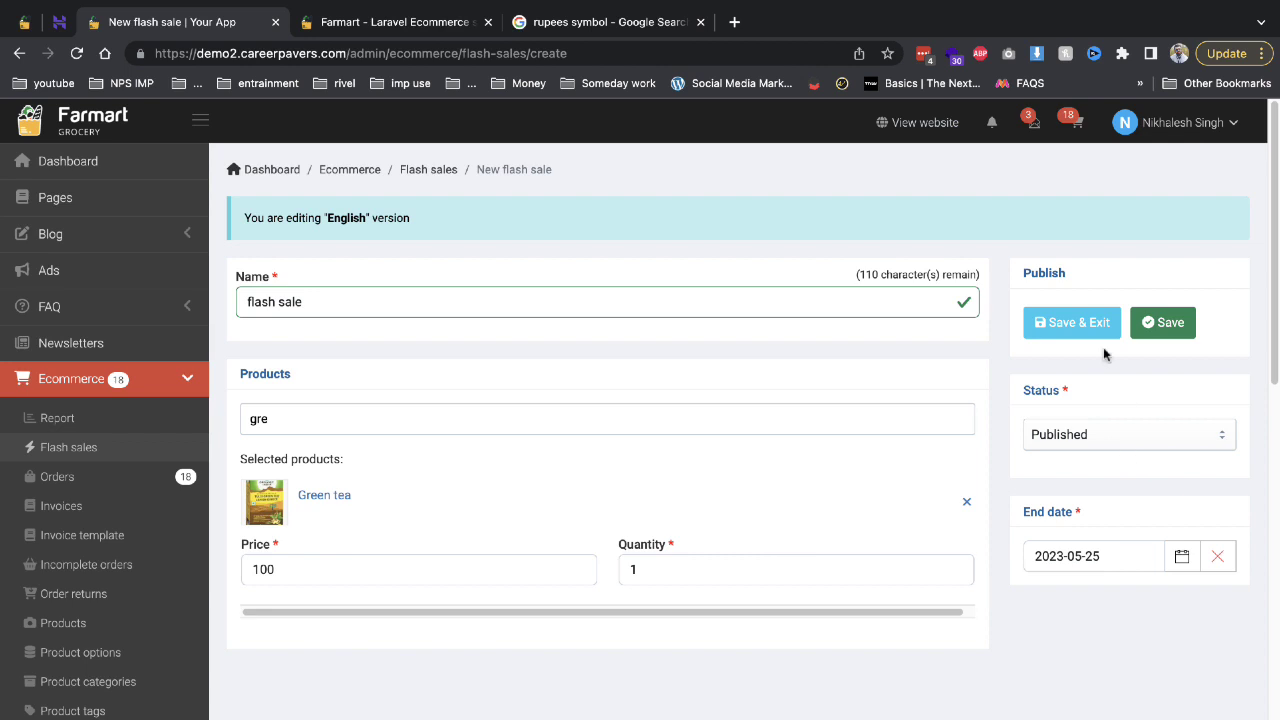
left_click(1075, 322)
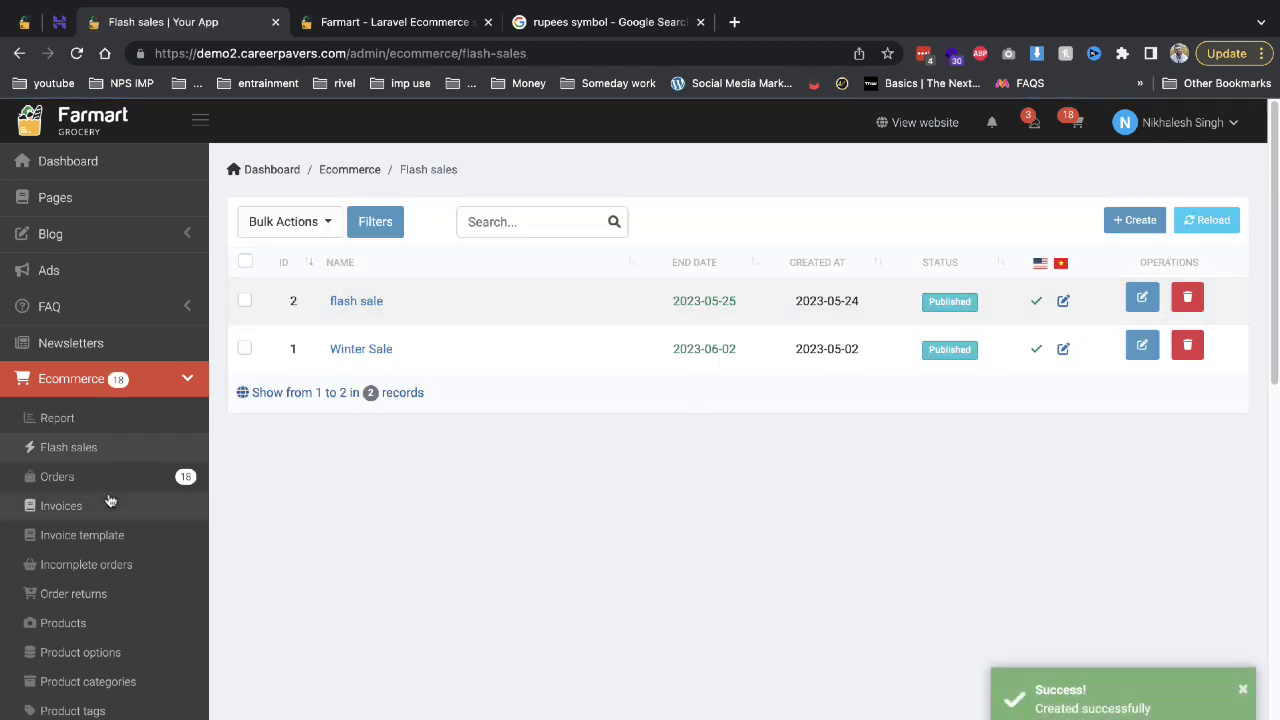
Collapse and re-expand the Ecommerce and Marketplace admin menu sections, then switch to the storefront.
scroll(205, 450, "down", 2)
left_click(185, 243)
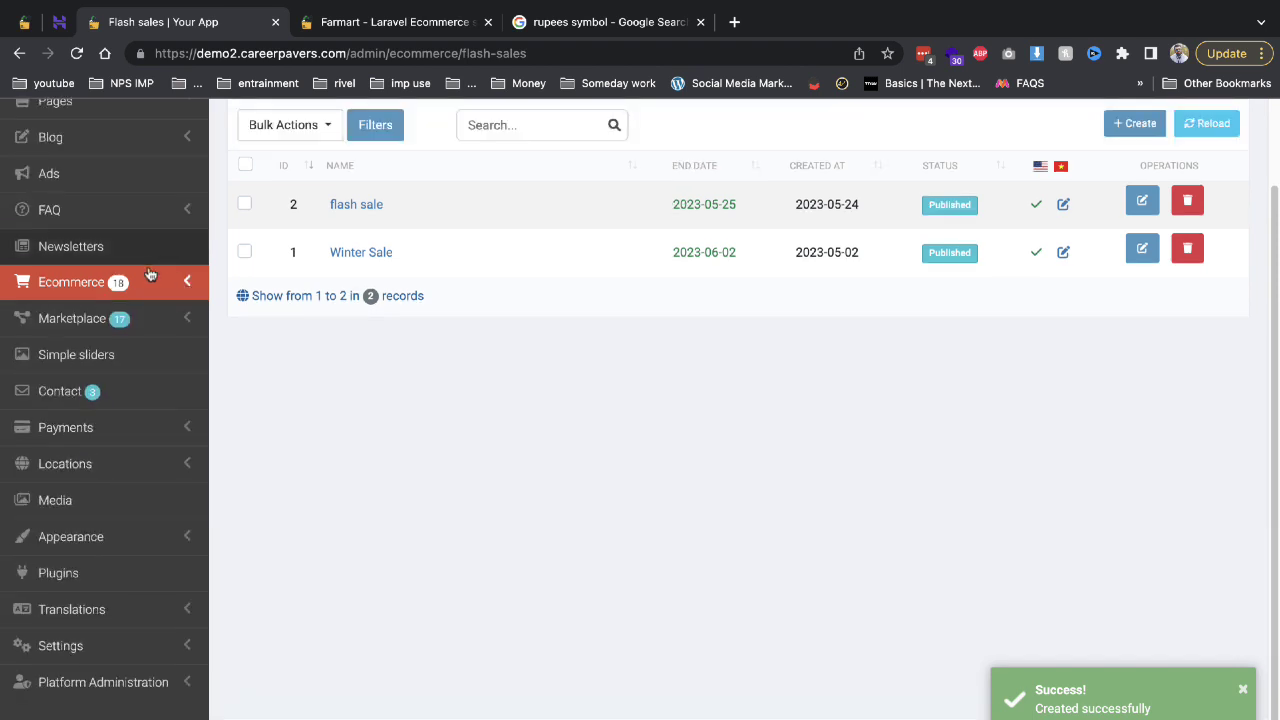
left_click(135, 318)
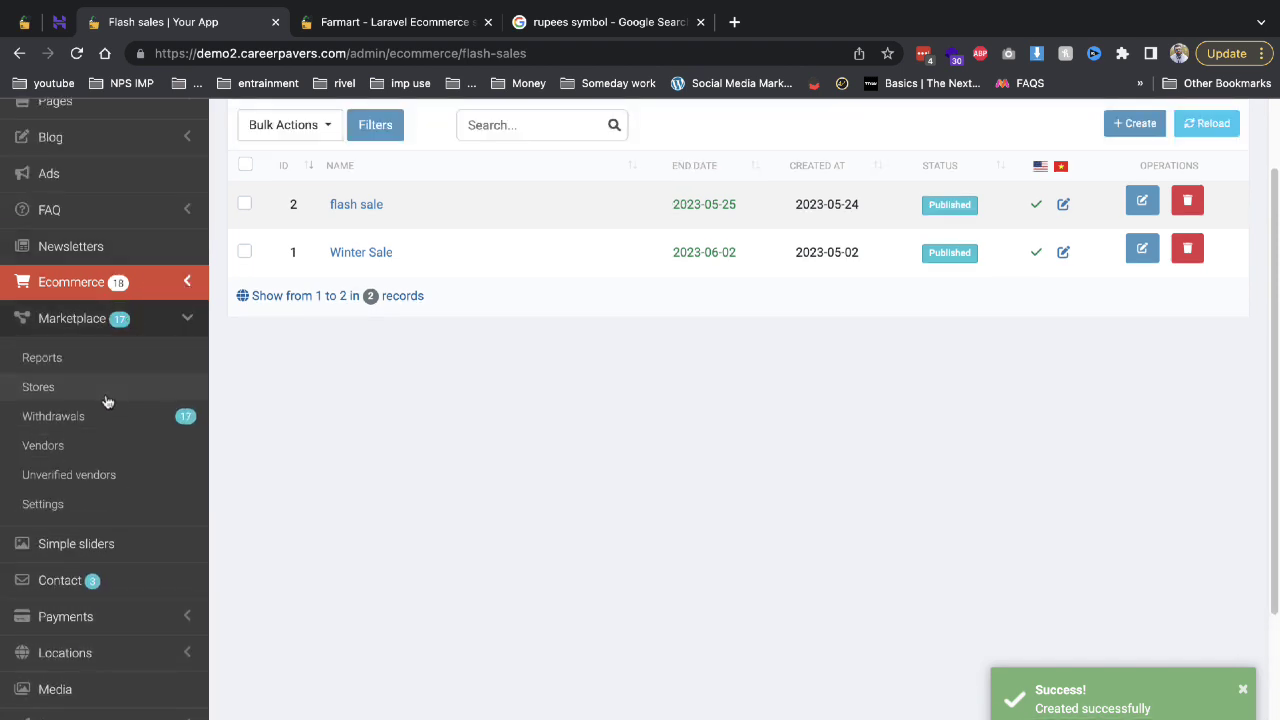
left_click(90, 285)
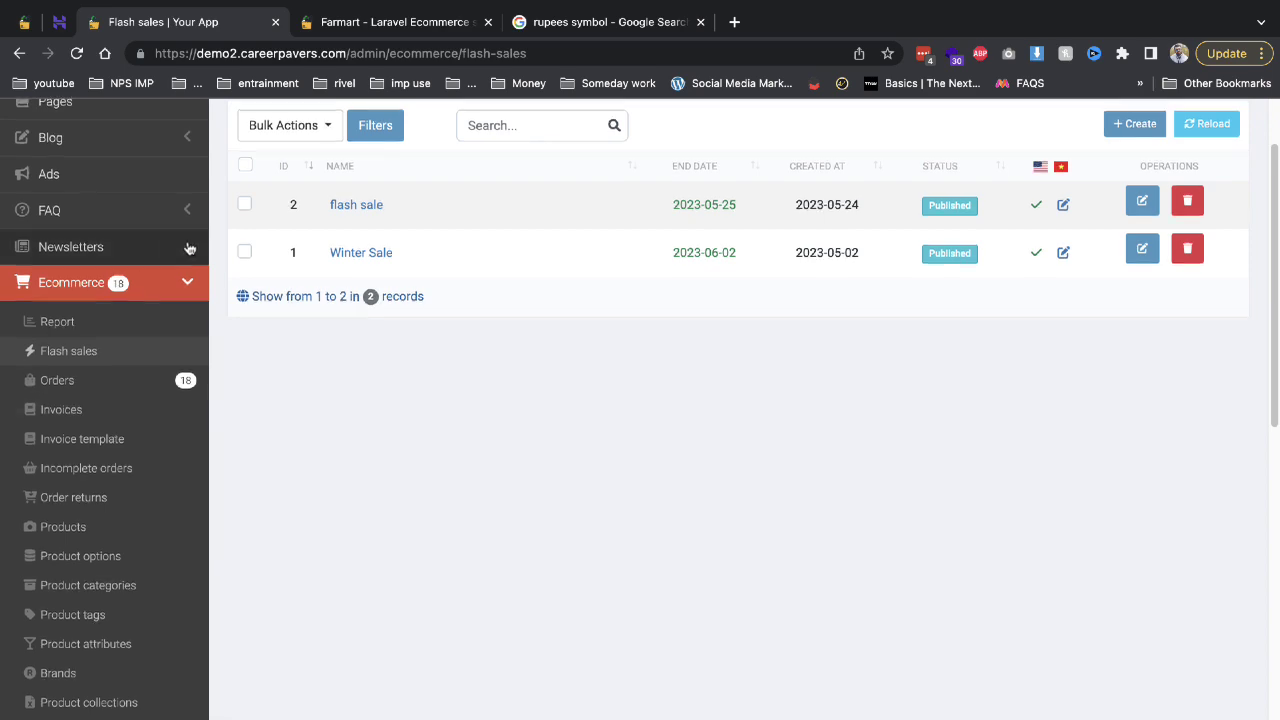
scroll(200, 150, "up", 1)
left_click(365, 22)
Open Green tea from the Tea & Coffee category and buy it now.
scroll(354, 408, "down", 5)
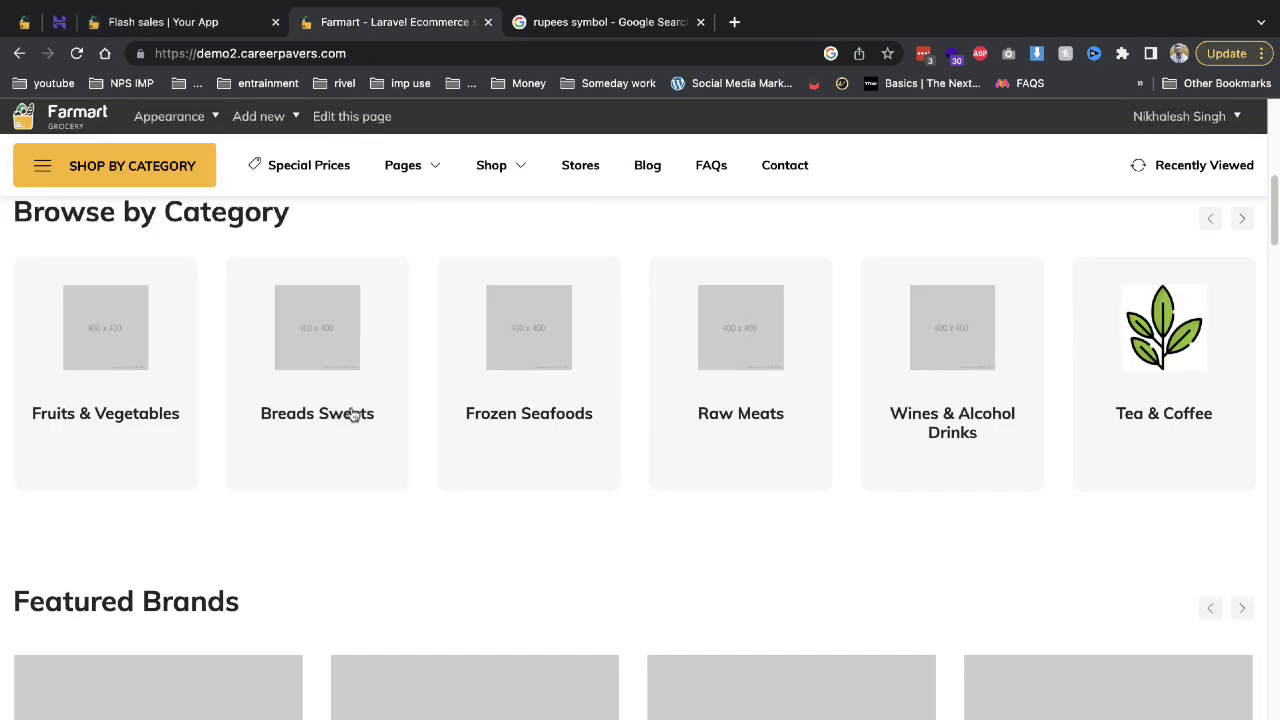
left_click(1150, 365)
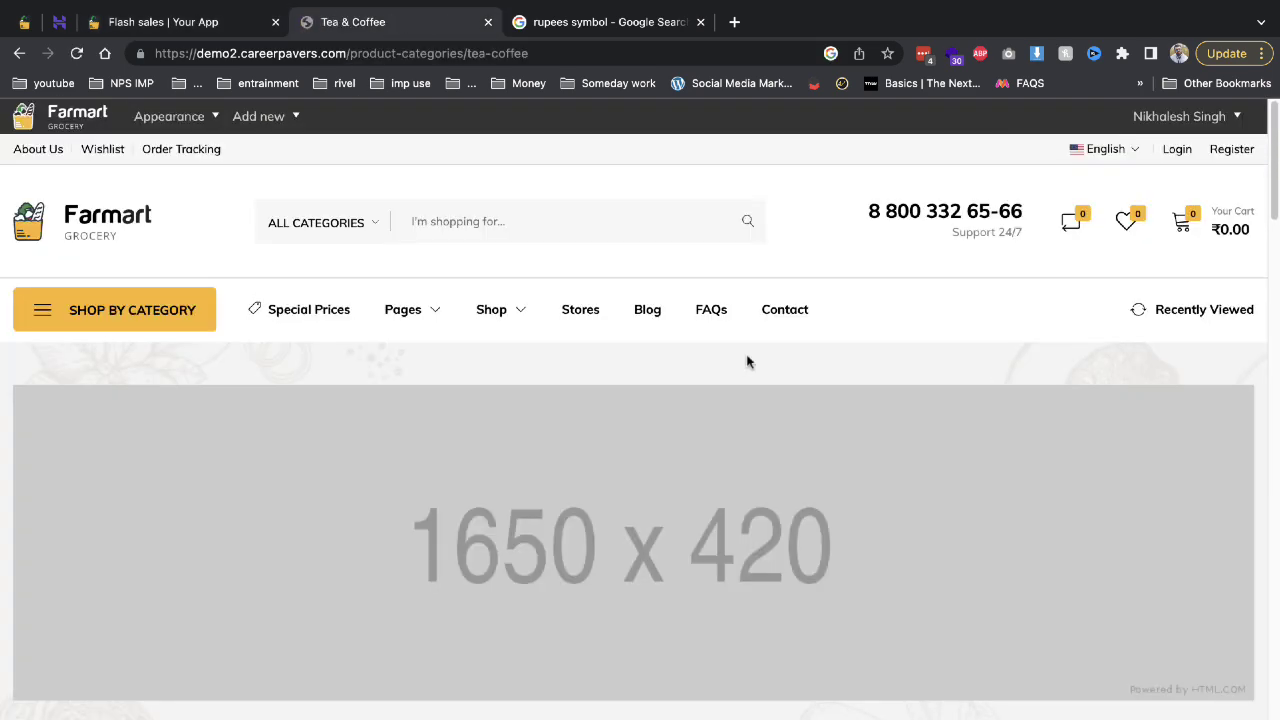
scroll(567, 490, "down", 1)
scroll(567, 490, "down", 3)
left_click(370, 525)
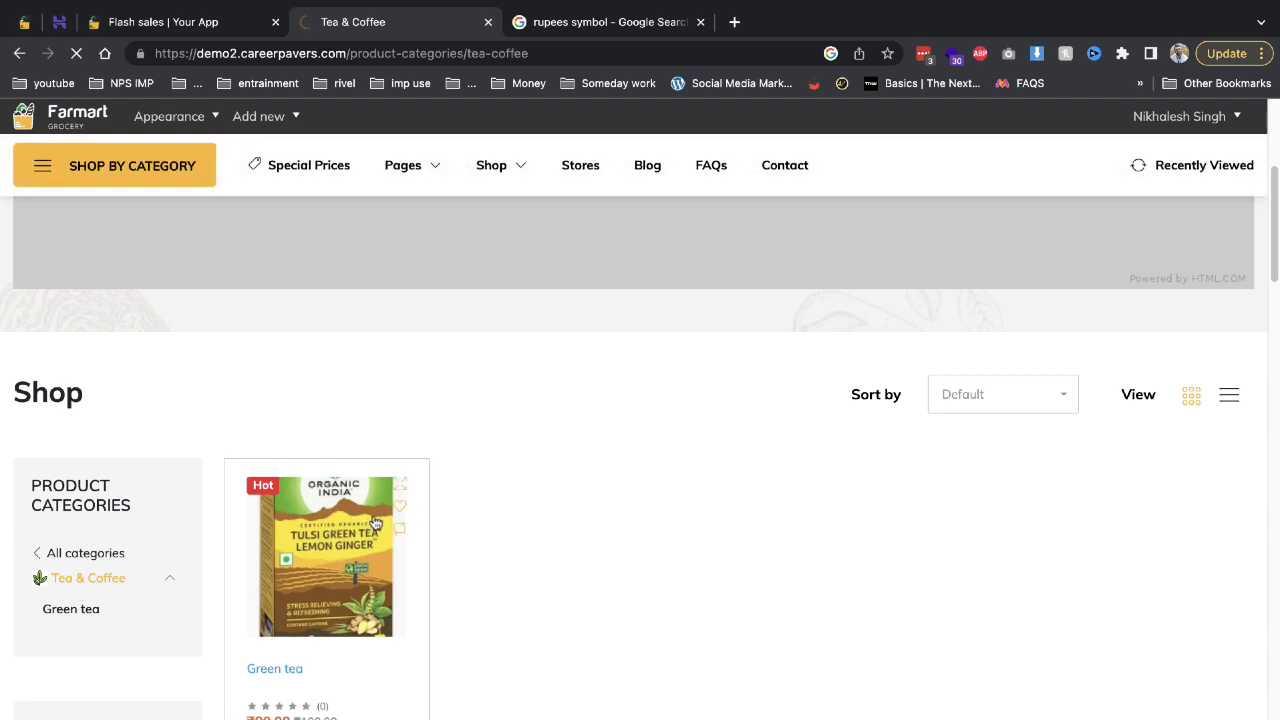
scroll(692, 457, "down", 4)
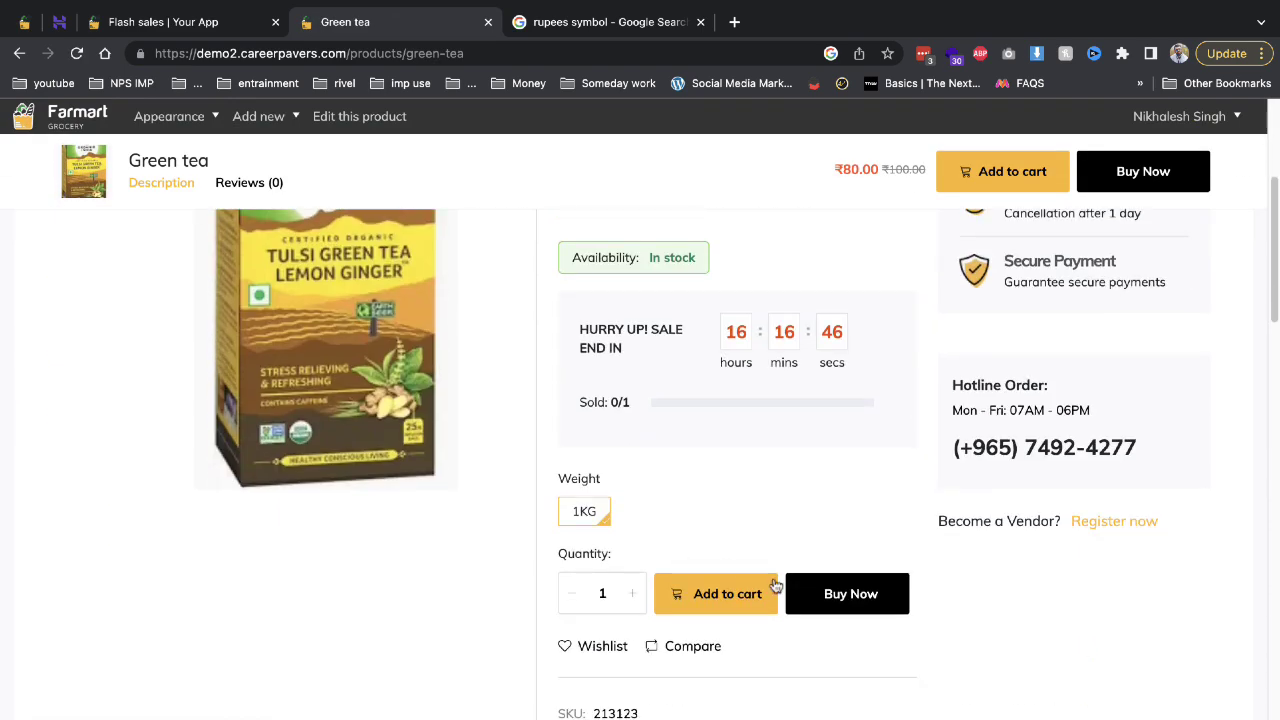
left_click(891, 603)
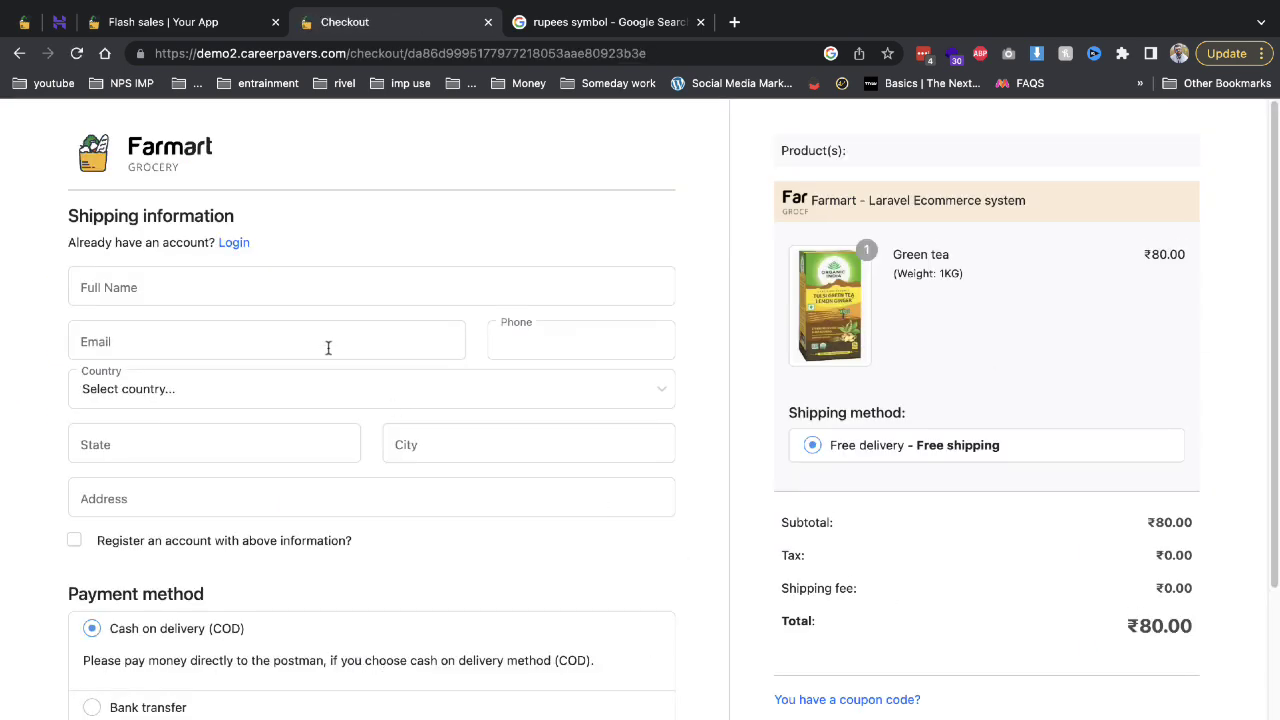
Autofill the checkout shipping details from saved data for a cash-on-delivery order.
left_click(254, 280)
left_click(291, 340)
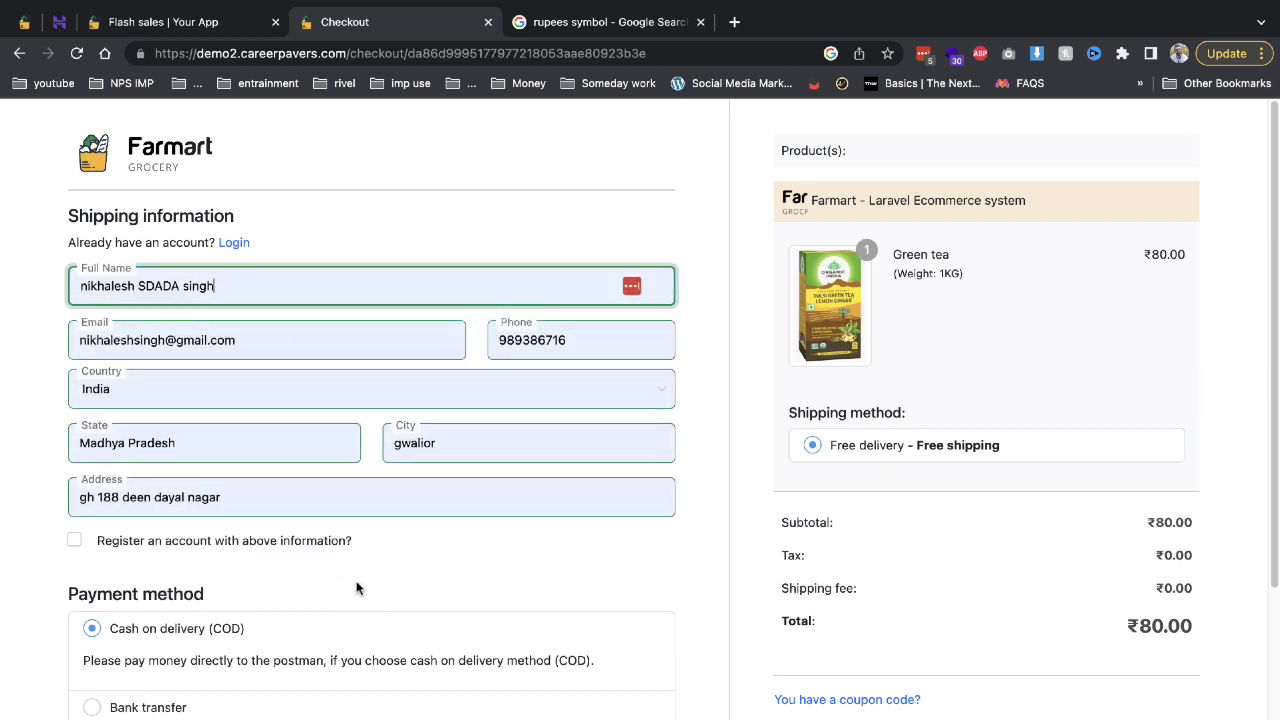
scroll(447, 597, "down", 2)
scroll(447, 597, "down", 1)
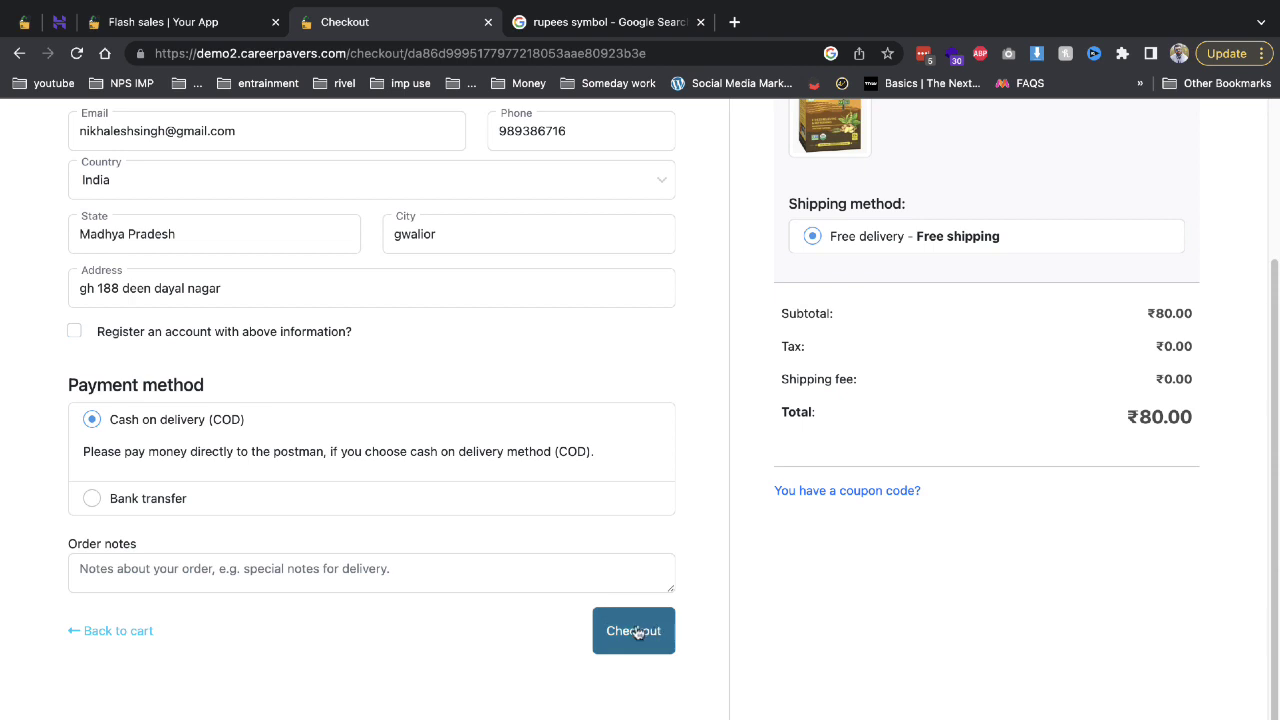
Place the ₹80.00 Green tea order and open the admin Orders list.
left_click(619, 651)
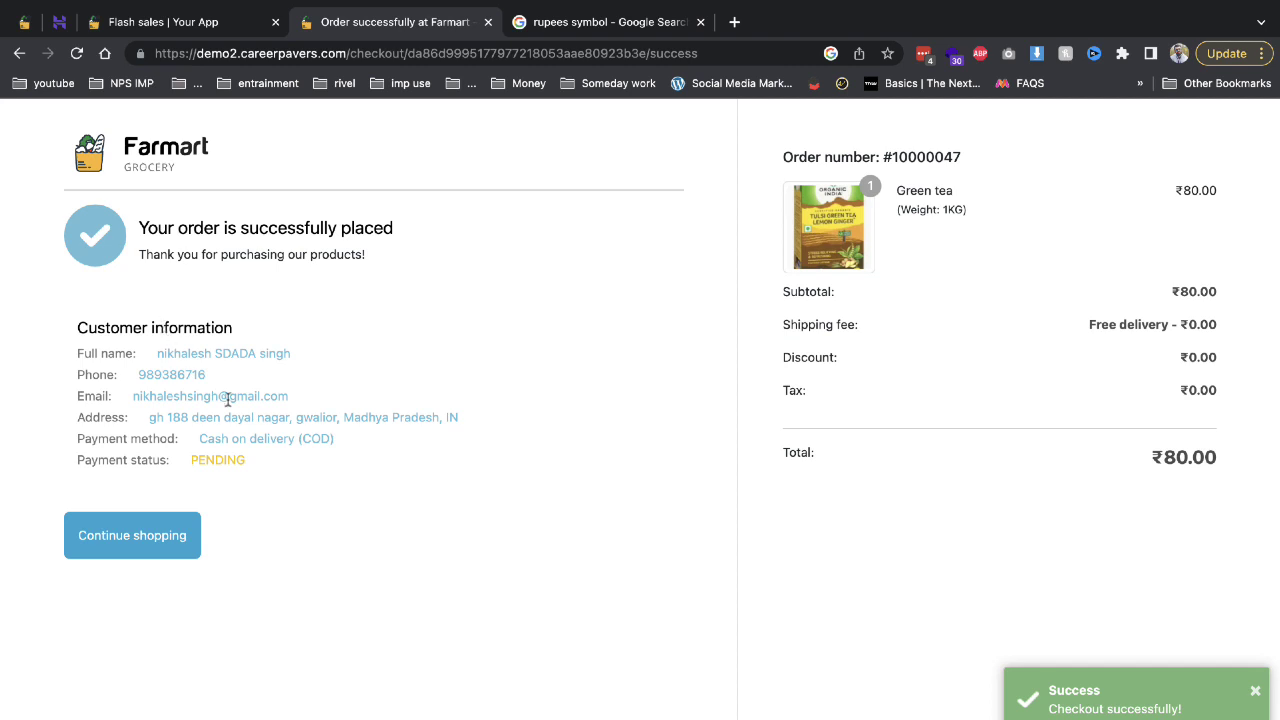
left_click(152, 21)
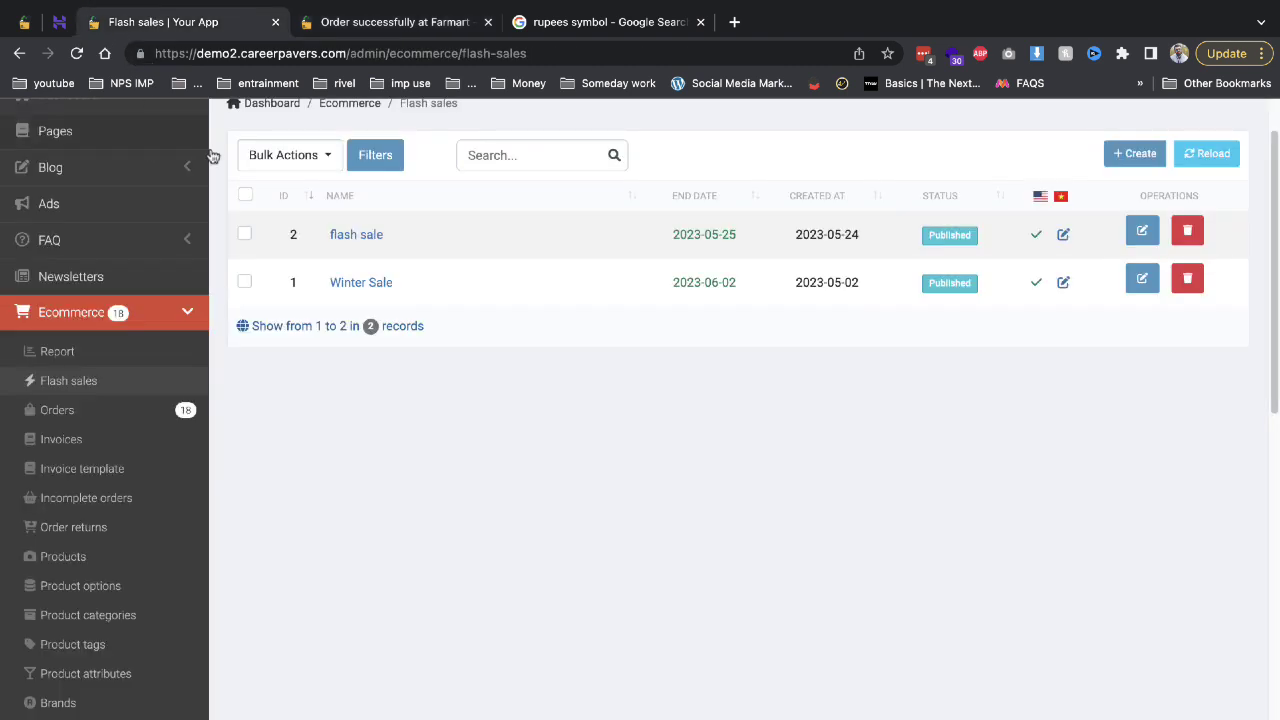
scroll(166, 491, "down", 3)
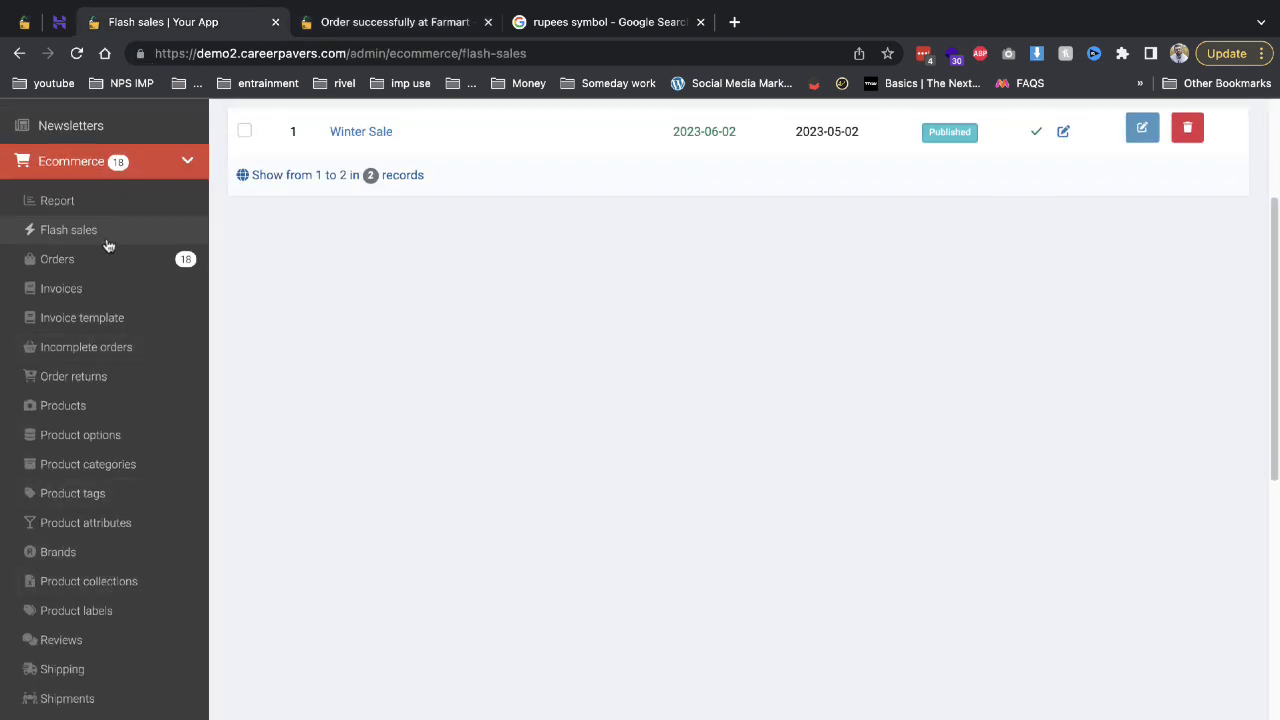
left_click(101, 262)
Open the storefront's Order Tracking page, then return to the admin Orders list.
key("ctrl+Tab")
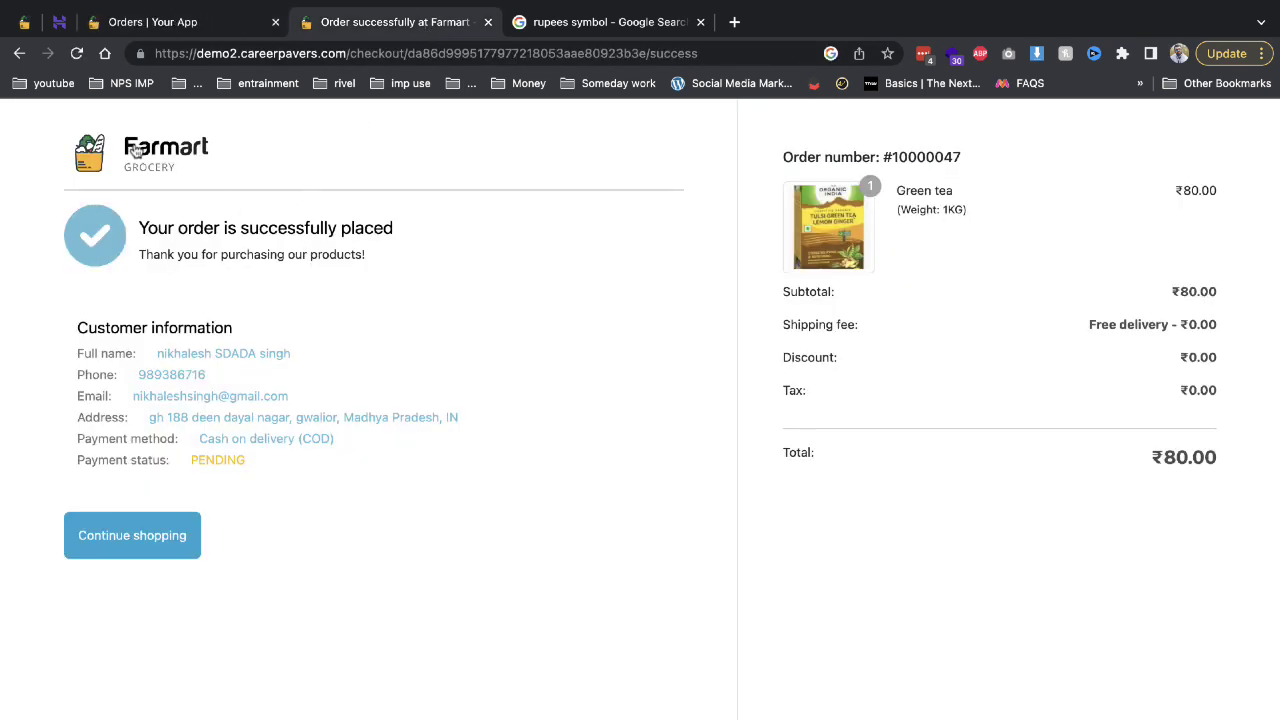
left_click(19, 53)
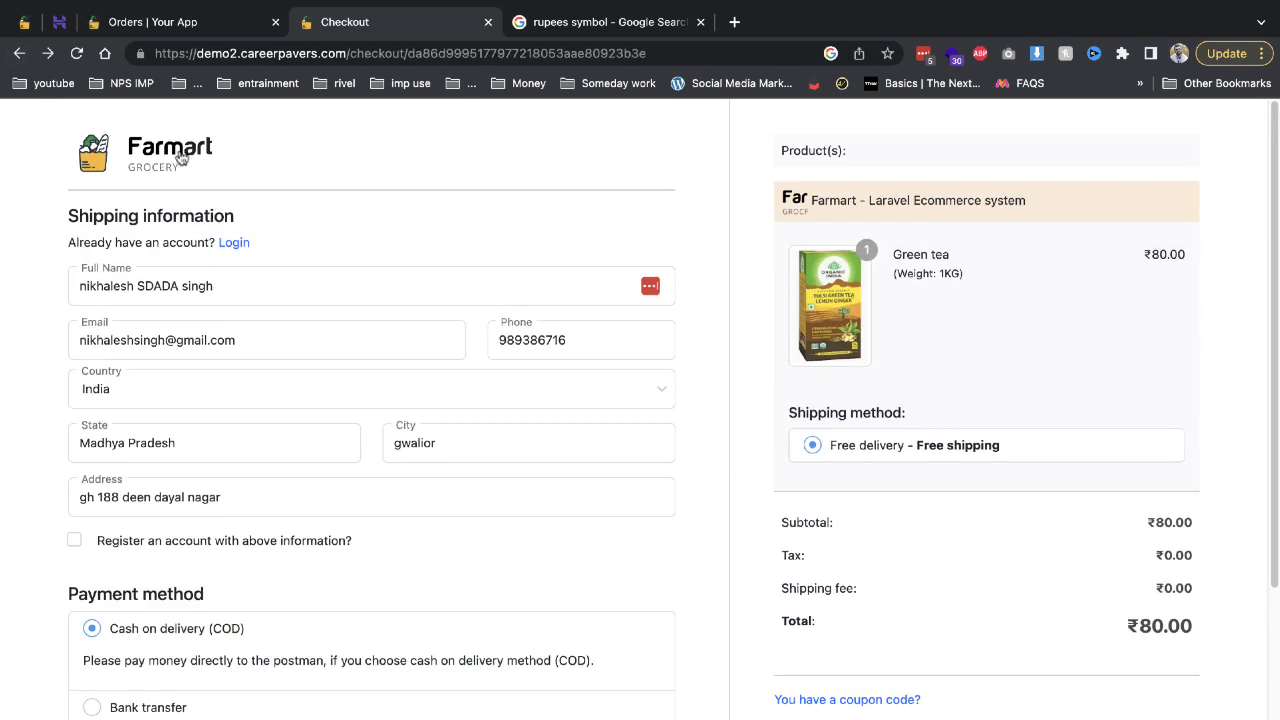
left_click(180, 158)
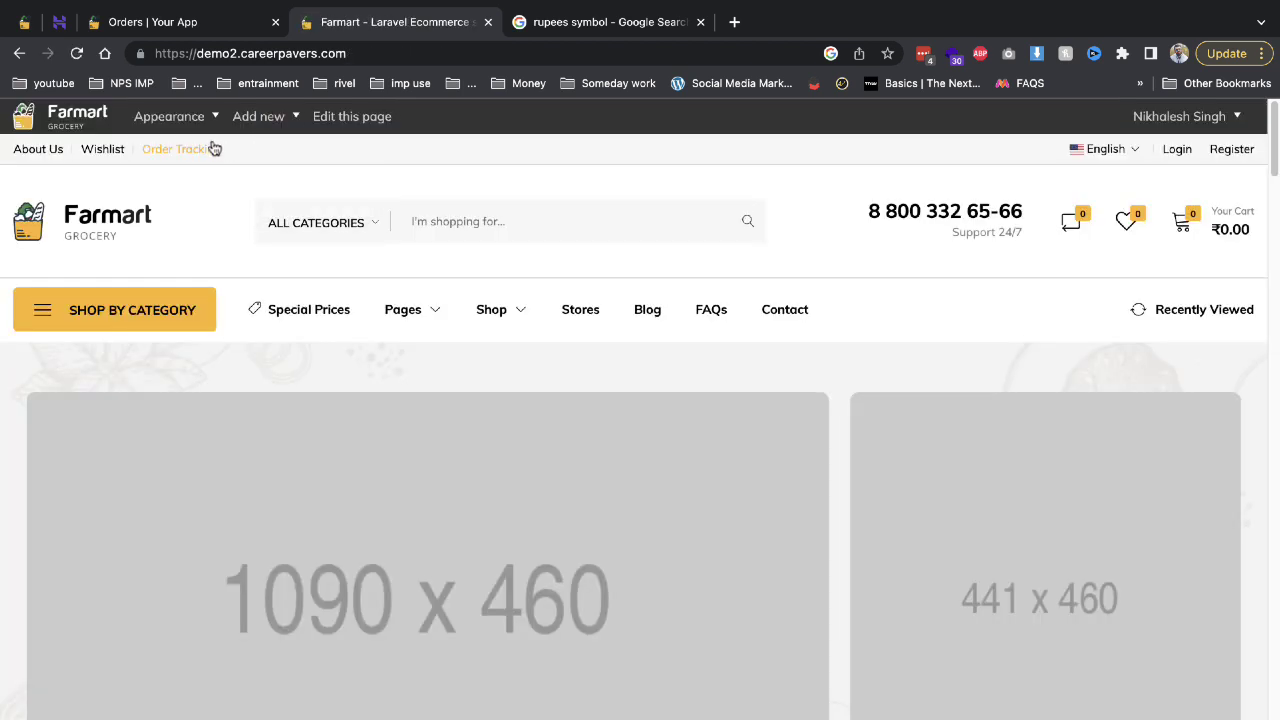
left_click(214, 148)
key("ctrl+shift+Tab")
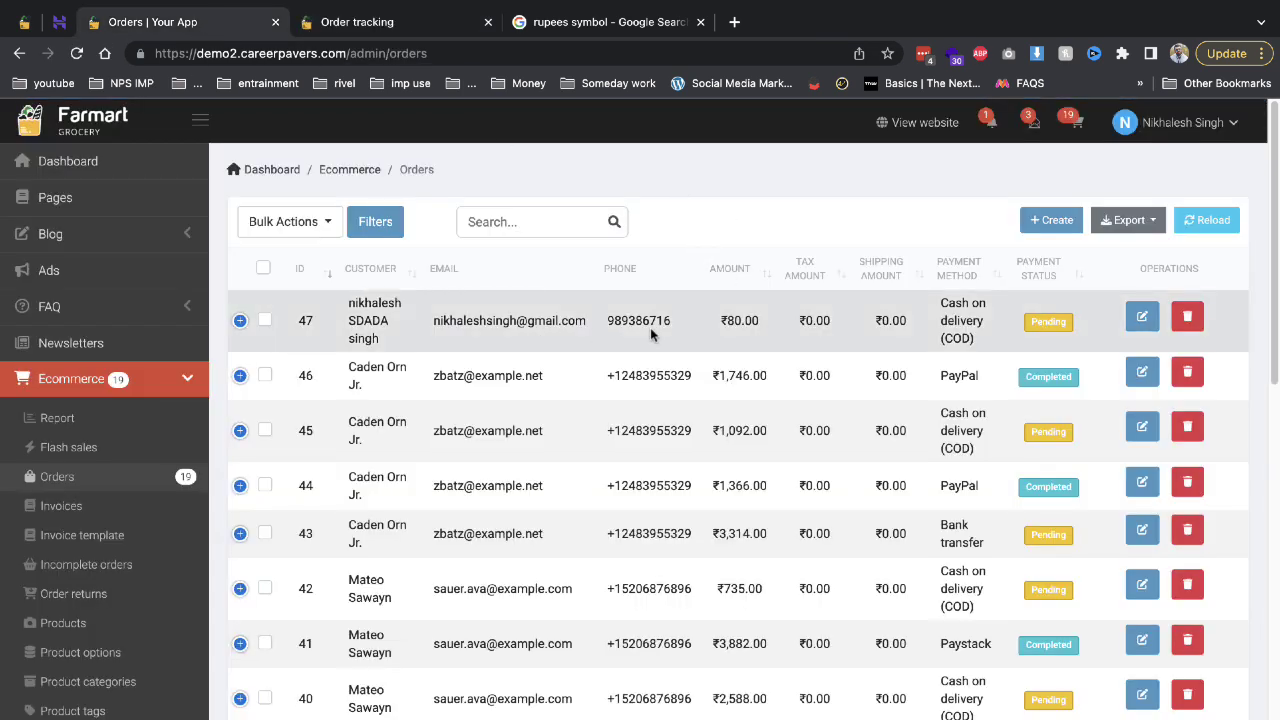
Set order #10000047's shipping status to Ready to be shipped out.
left_click(1137, 318)
scroll(908, 343, "down", 4)
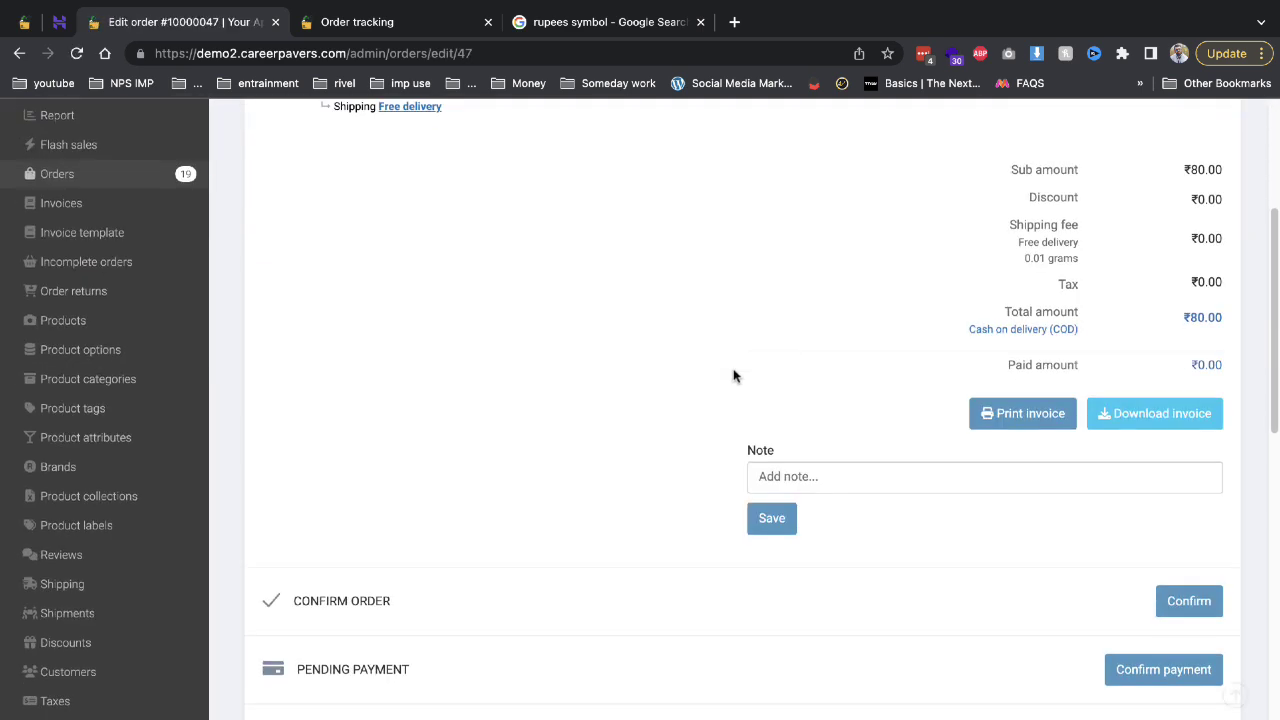
scroll(700, 425, "down", 4)
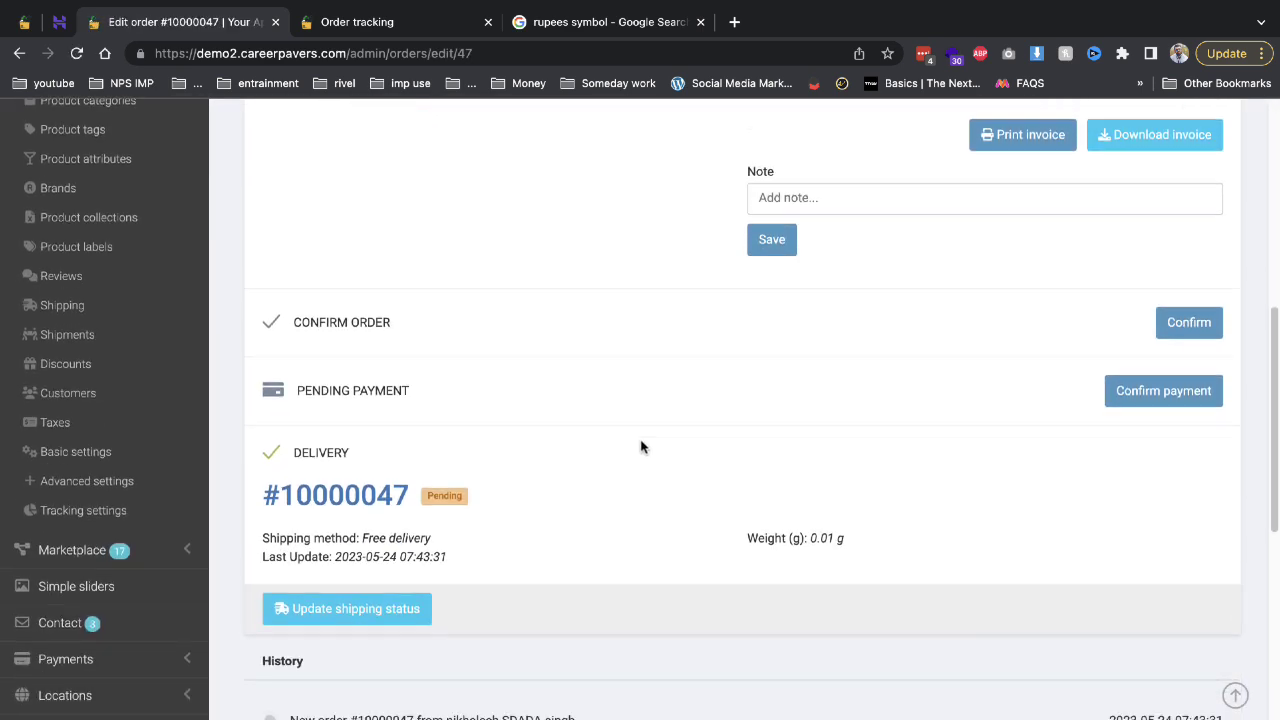
left_click(392, 335)
left_click(590, 262)
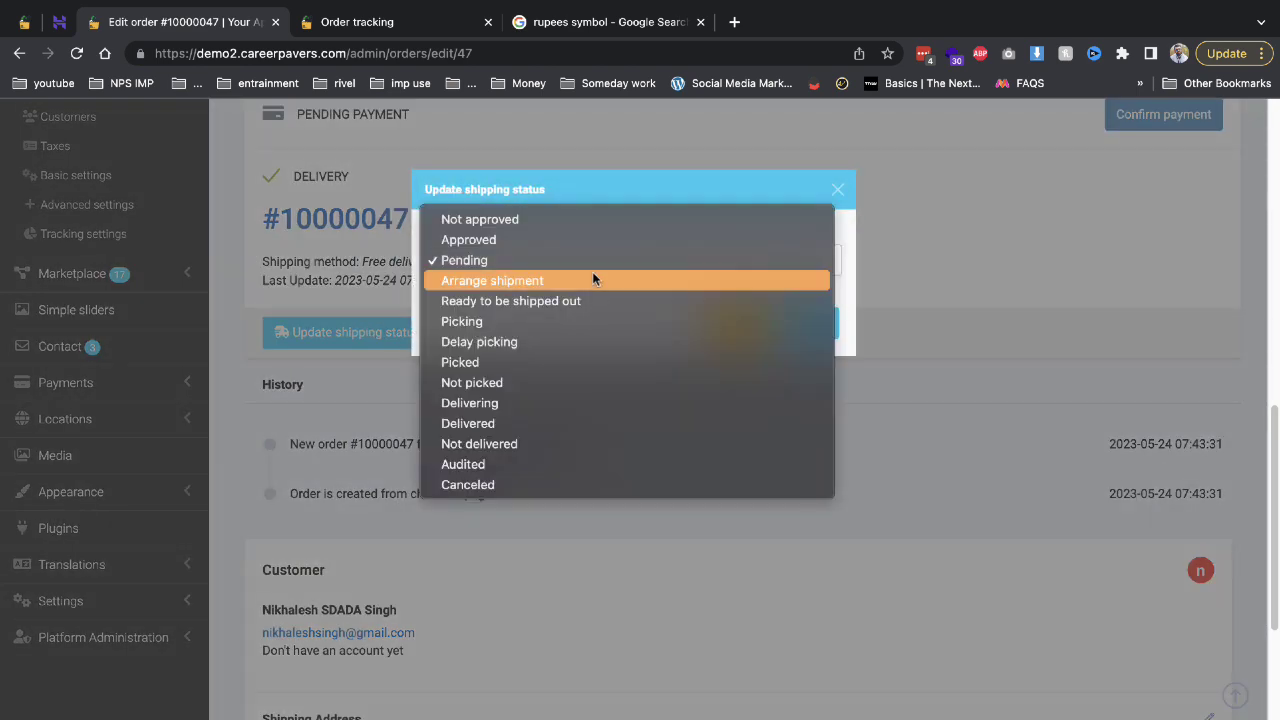
left_click(561, 301)
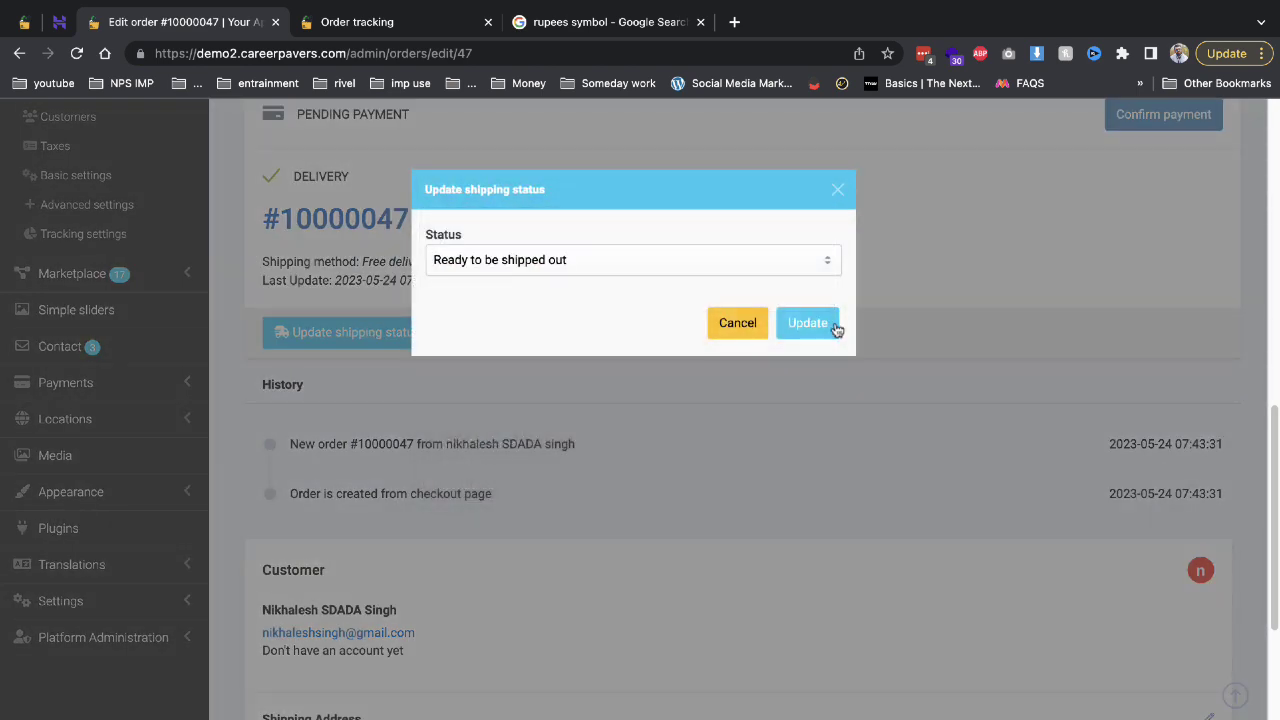
left_click(834, 324)
Select the order number #10000047 in the order page heading.
scroll(716, 398, "down", 2)
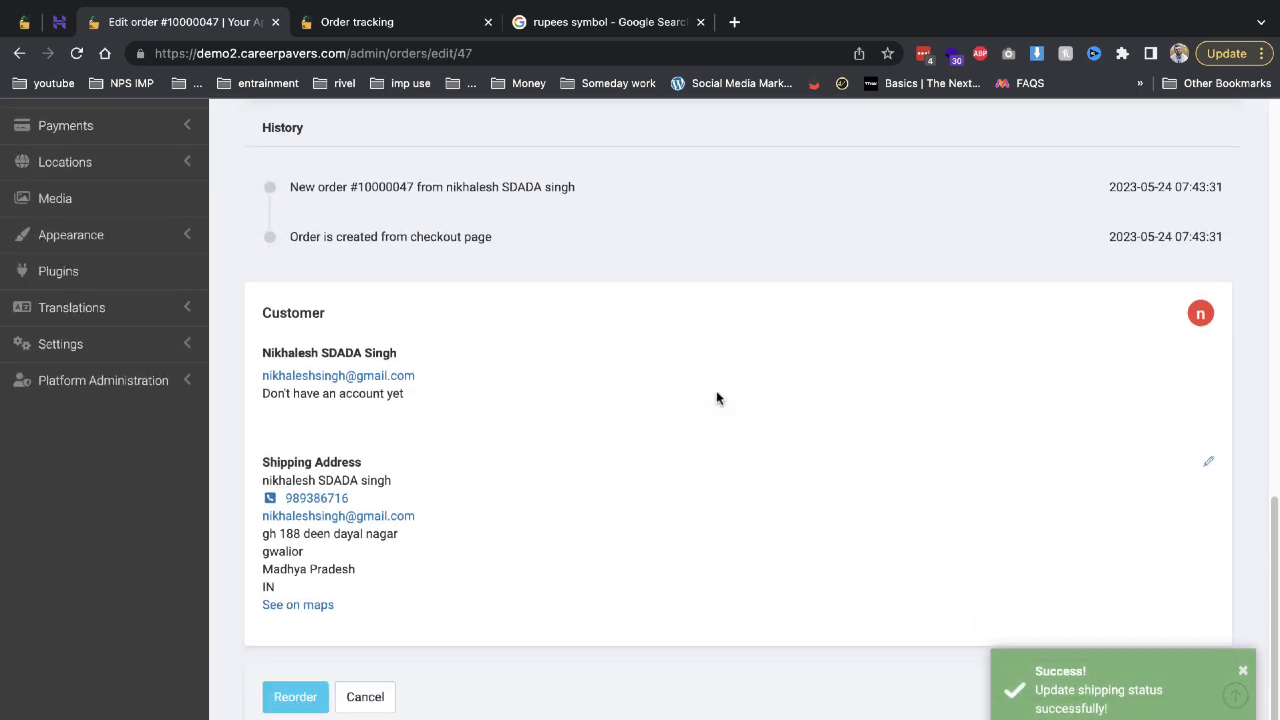
scroll(716, 398, "up", 10)
scroll(716, 398, "down", 3)
scroll(716, 398, "up", 4)
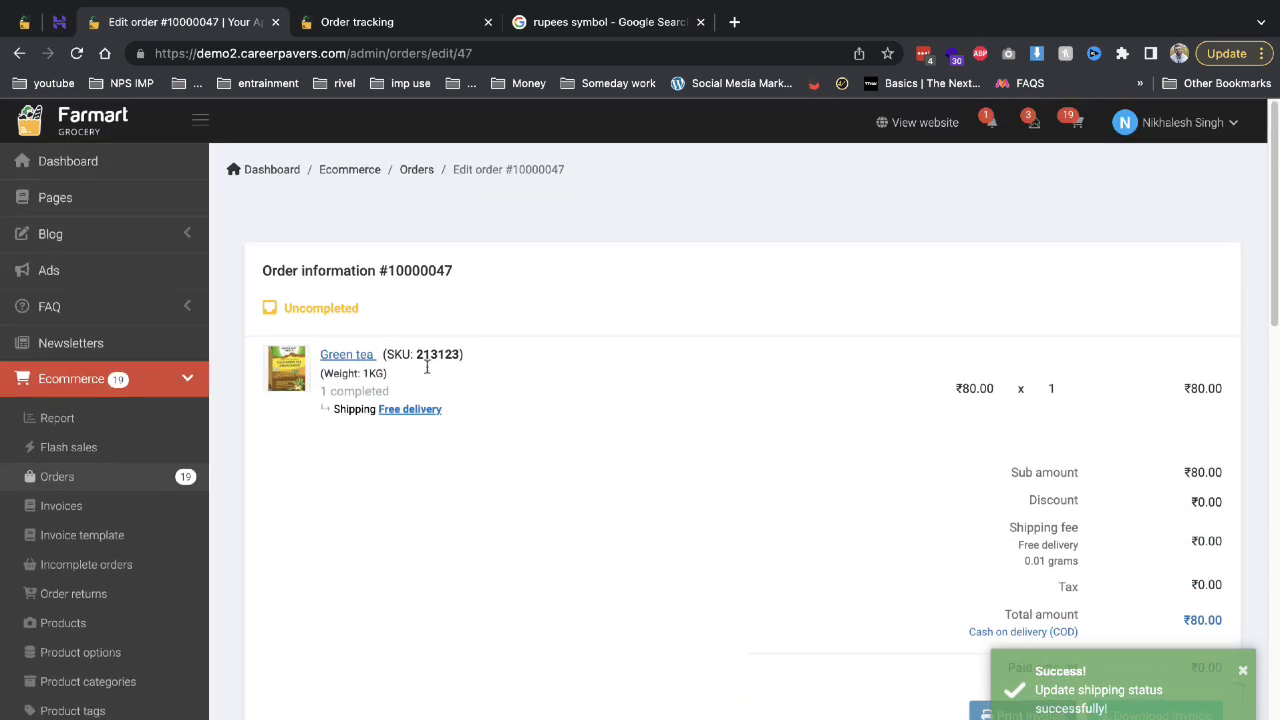
left_click_drag(474, 270, 382, 274)
key("ctrl+c")
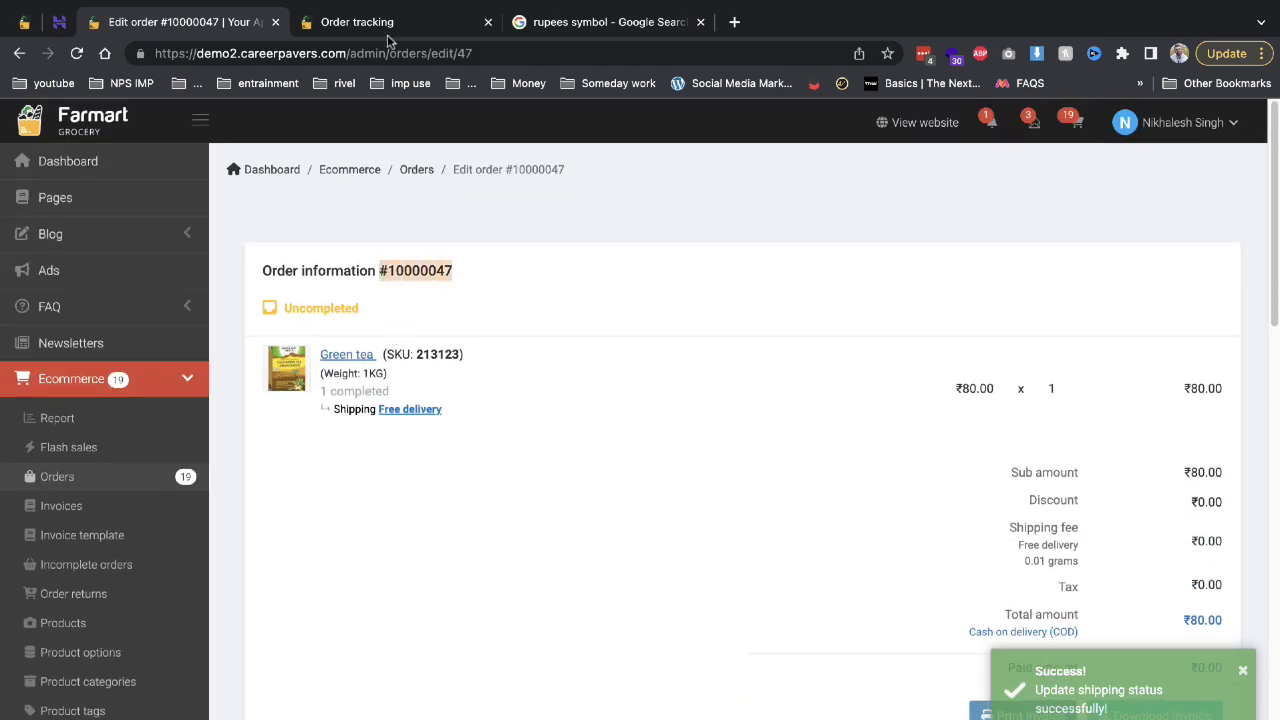
Look up order #10000047 on storefront order tracking, then return to the admin order.
left_click(388, 24)
left_click(569, 630)
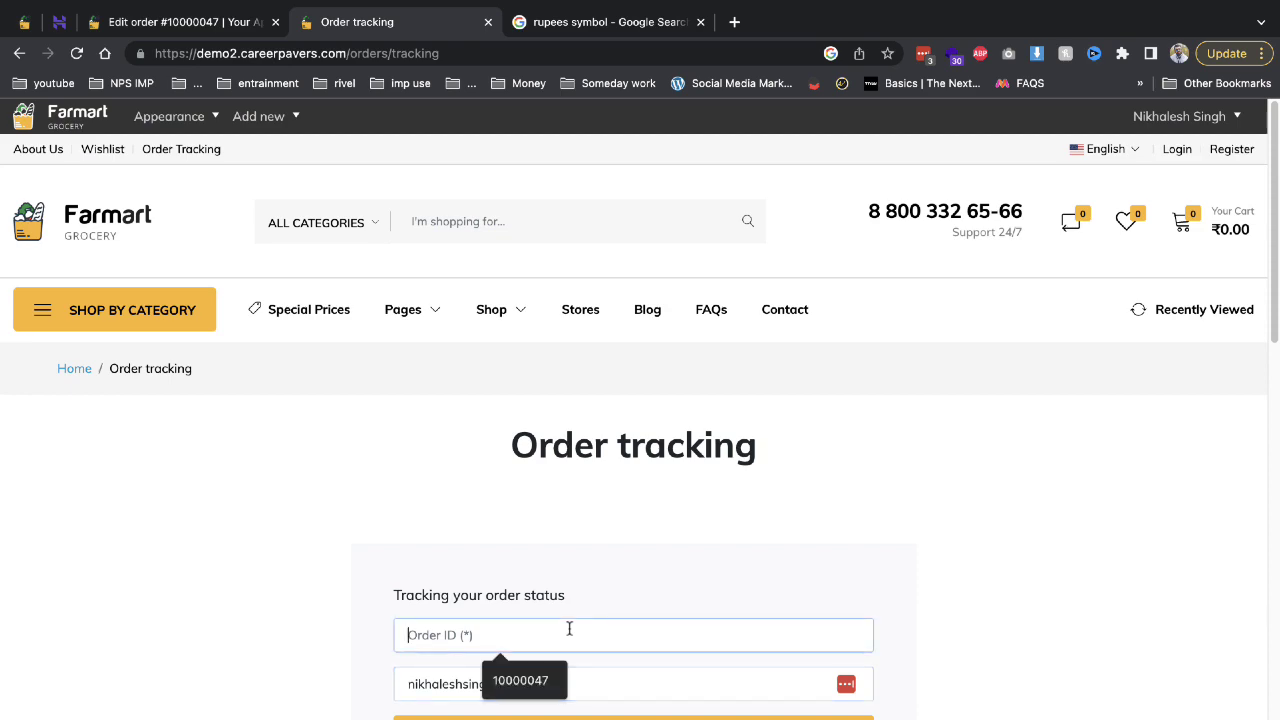
key("ctrl+v")
left_click(685, 718)
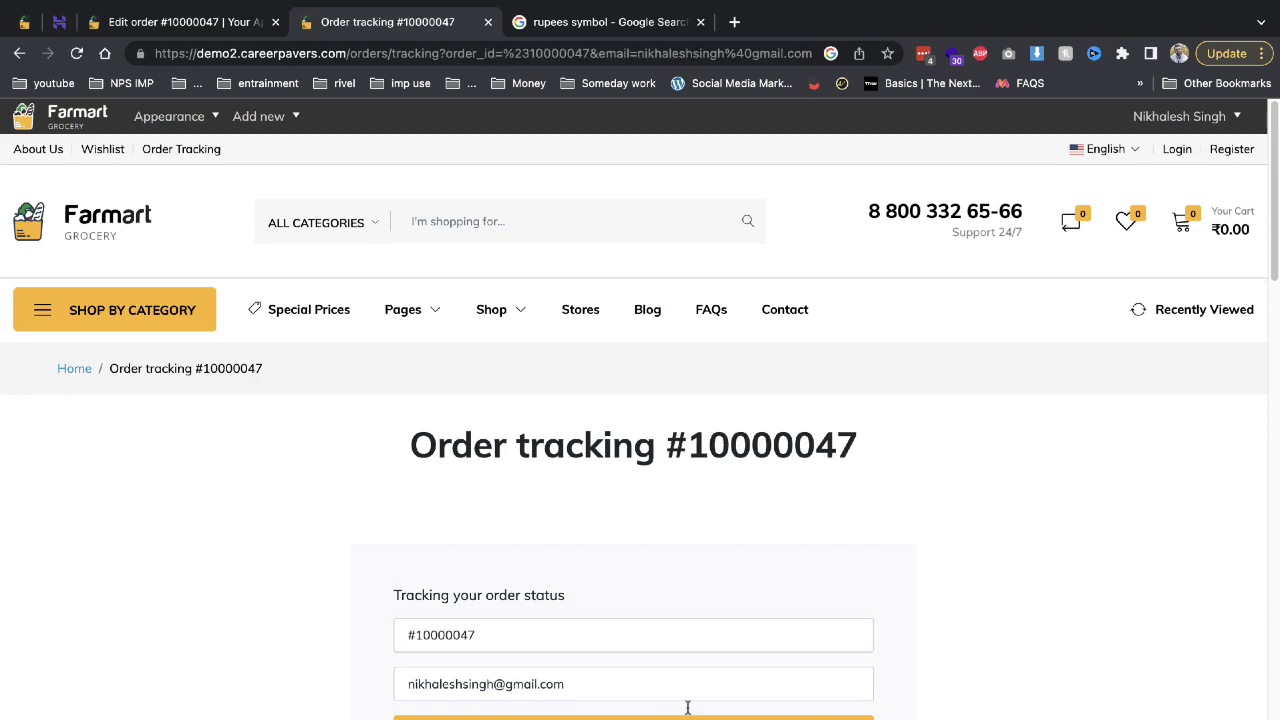
scroll(686, 706, "down", 7)
scroll(680, 640, "up", 4)
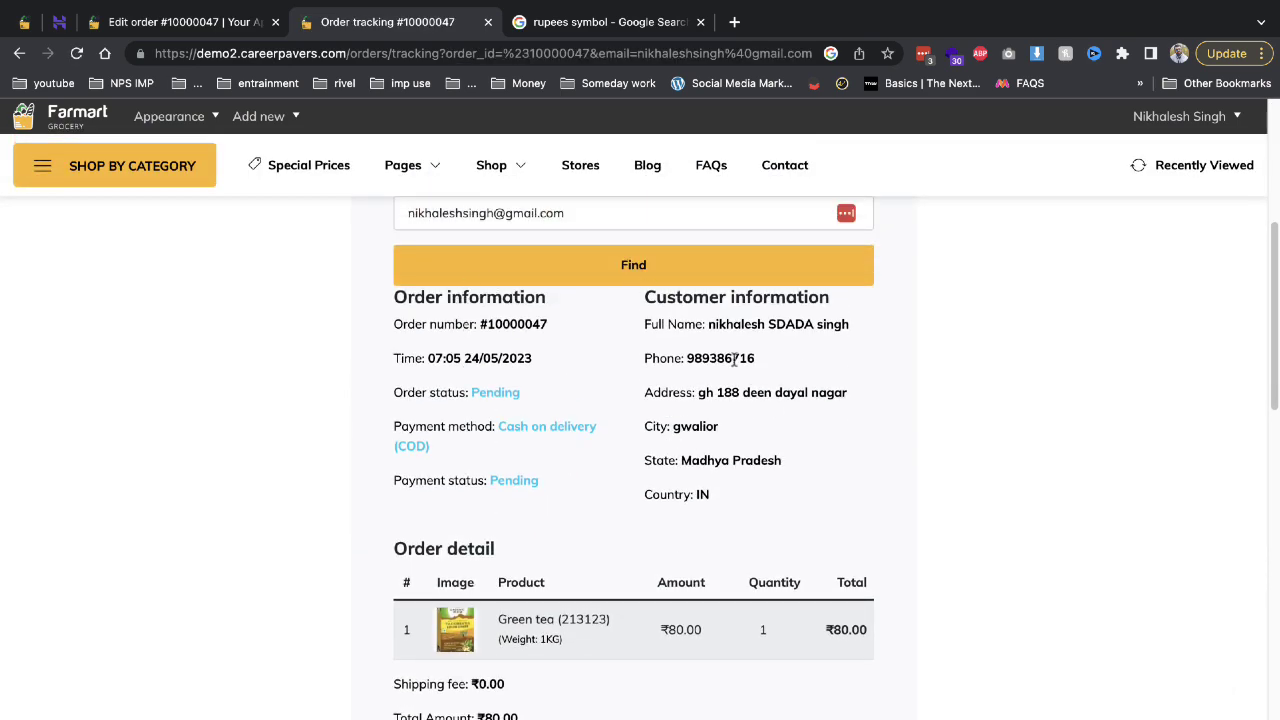
scroll(1152, 342, "up", 2)
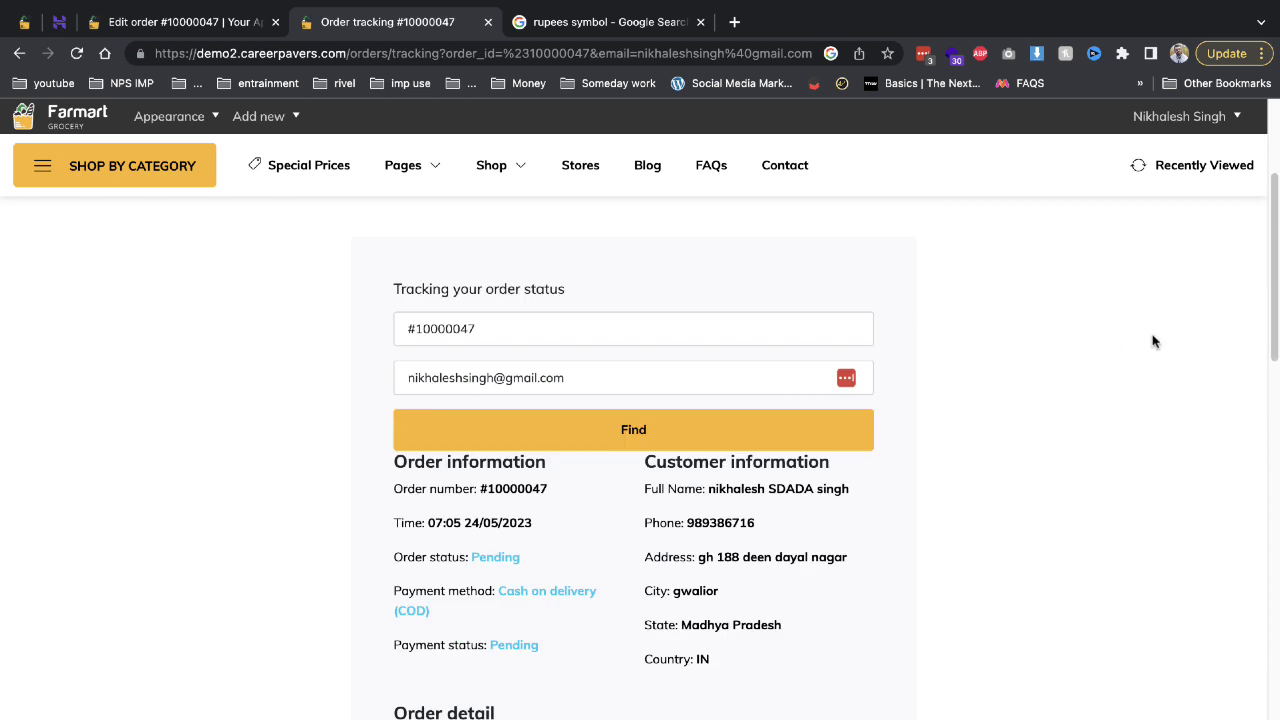
left_click(187, 22)
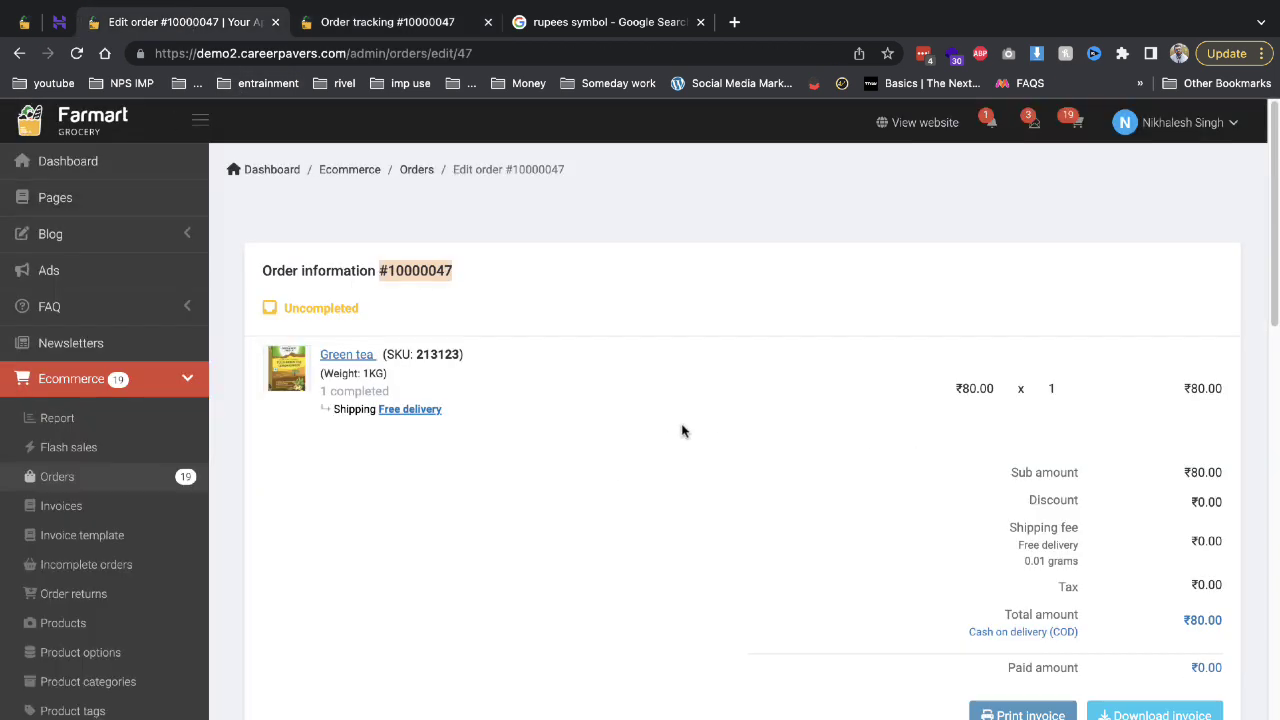
Open the Free delivery shipment record for order #10000047 and look through its history.
left_click(428, 410)
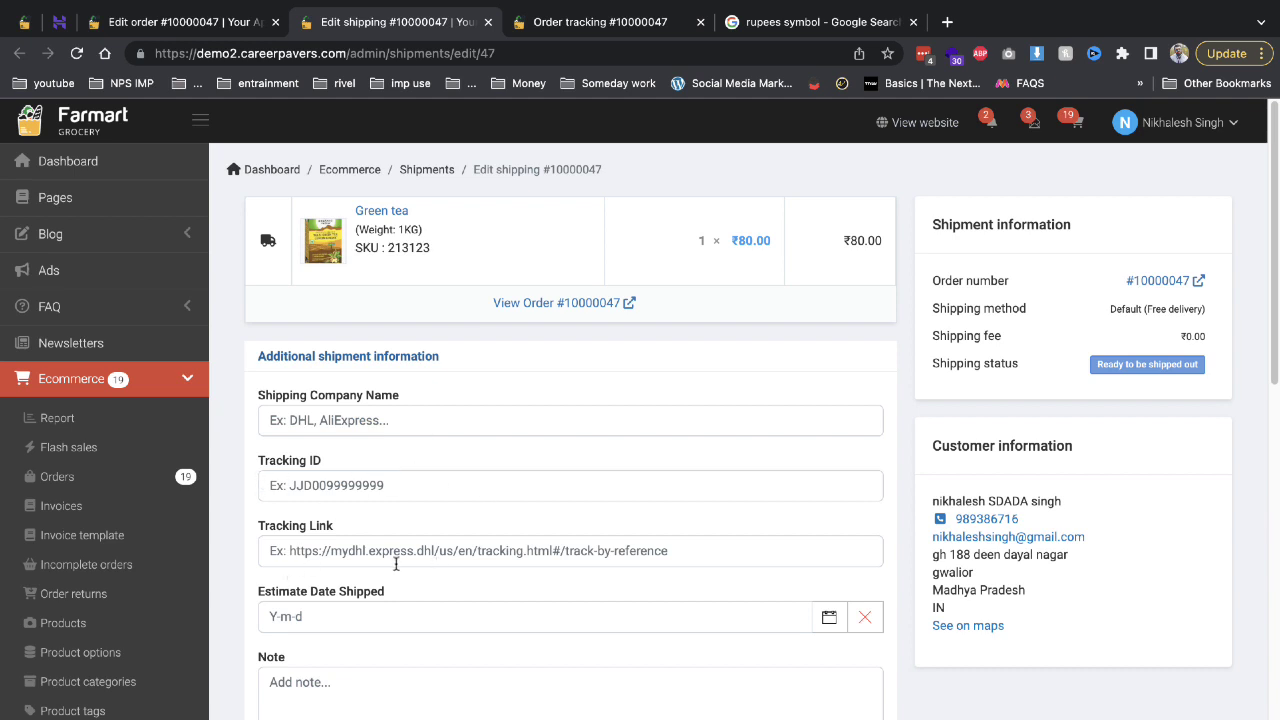
scroll(396, 564, "down", 1)
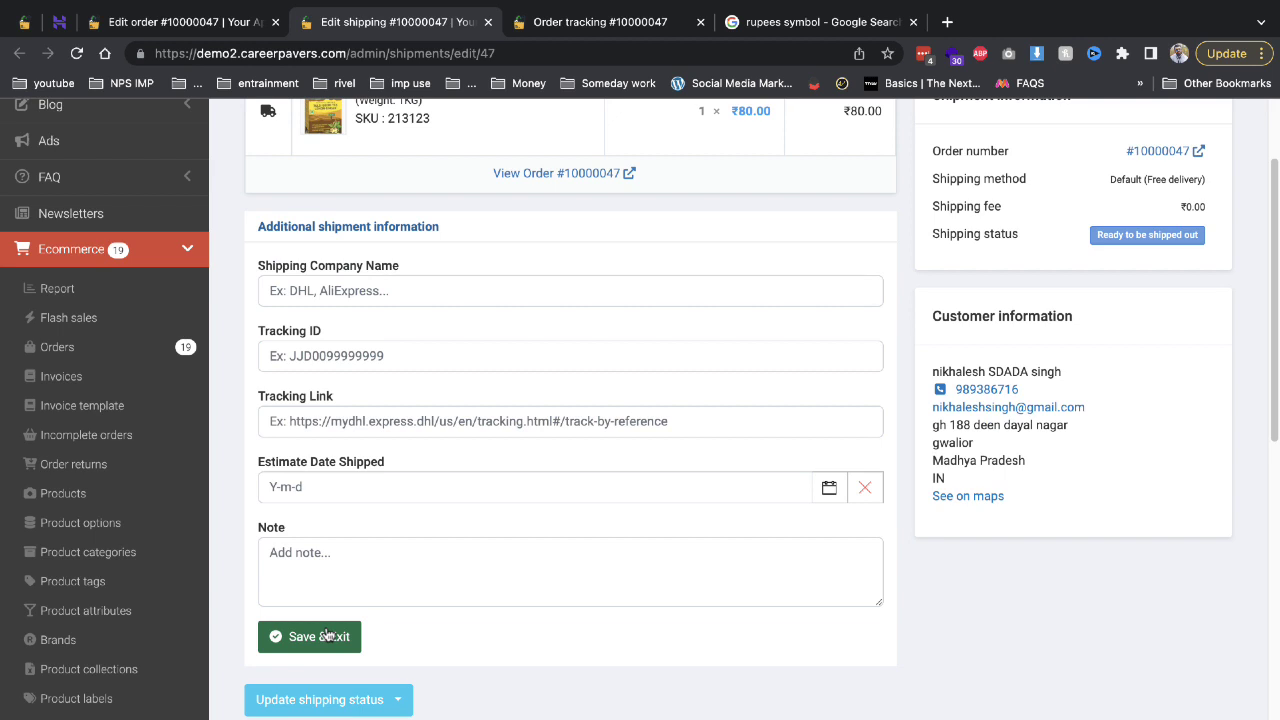
scroll(171, 663, "down", 3)
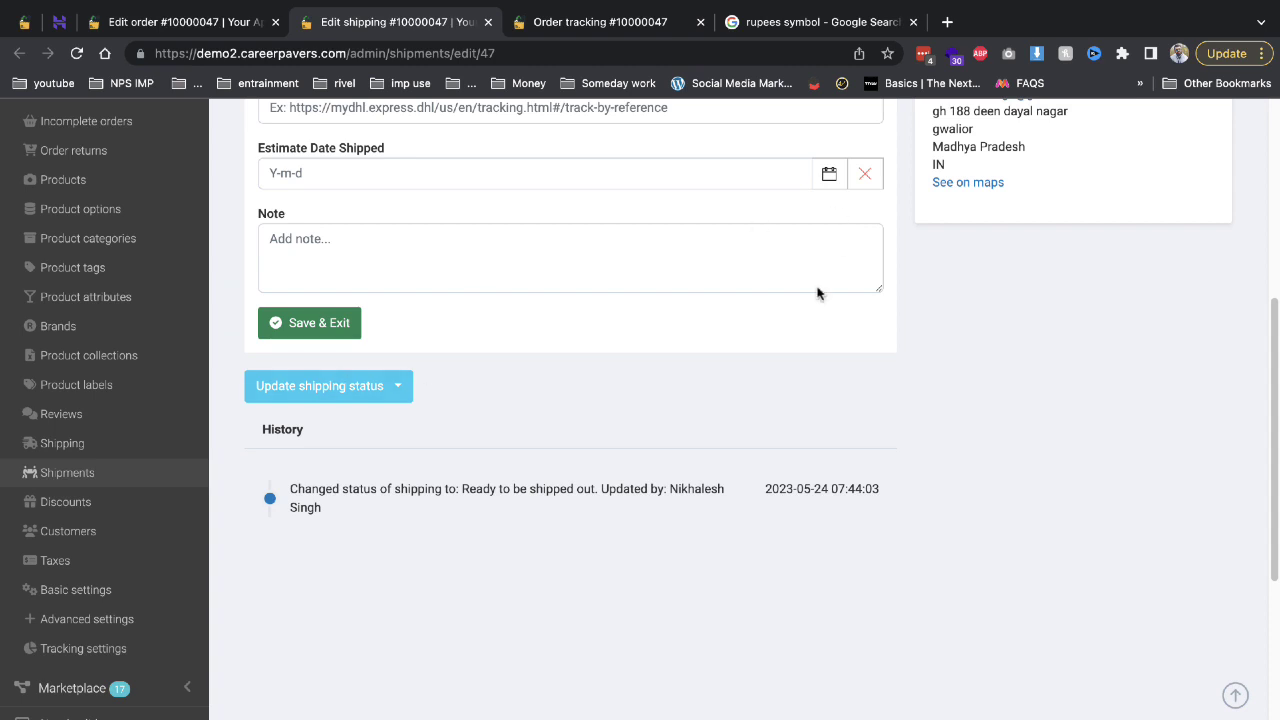
scroll(610, 369, "up", 1)
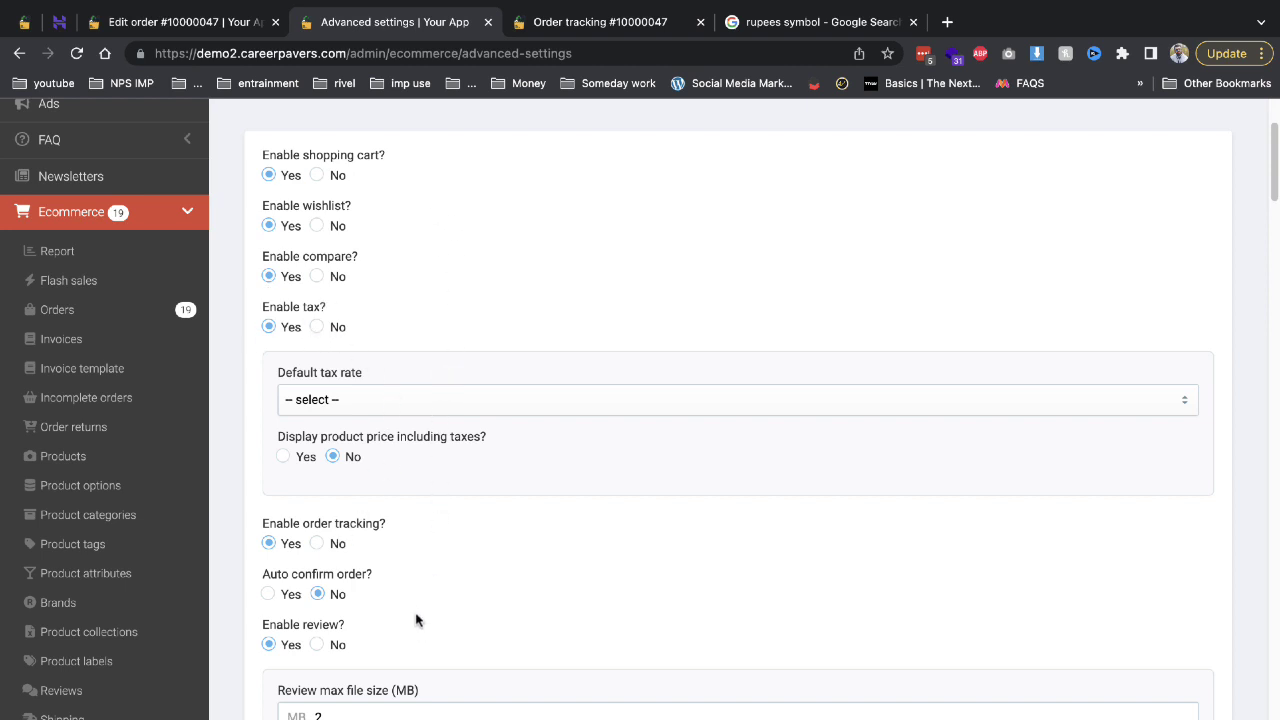
Scroll through the Ecommerce advanced settings, then expand the Marketplace menu in the sidebar.
scroll(417, 610, "down", 2)
scroll(337, 491, "down", 2)
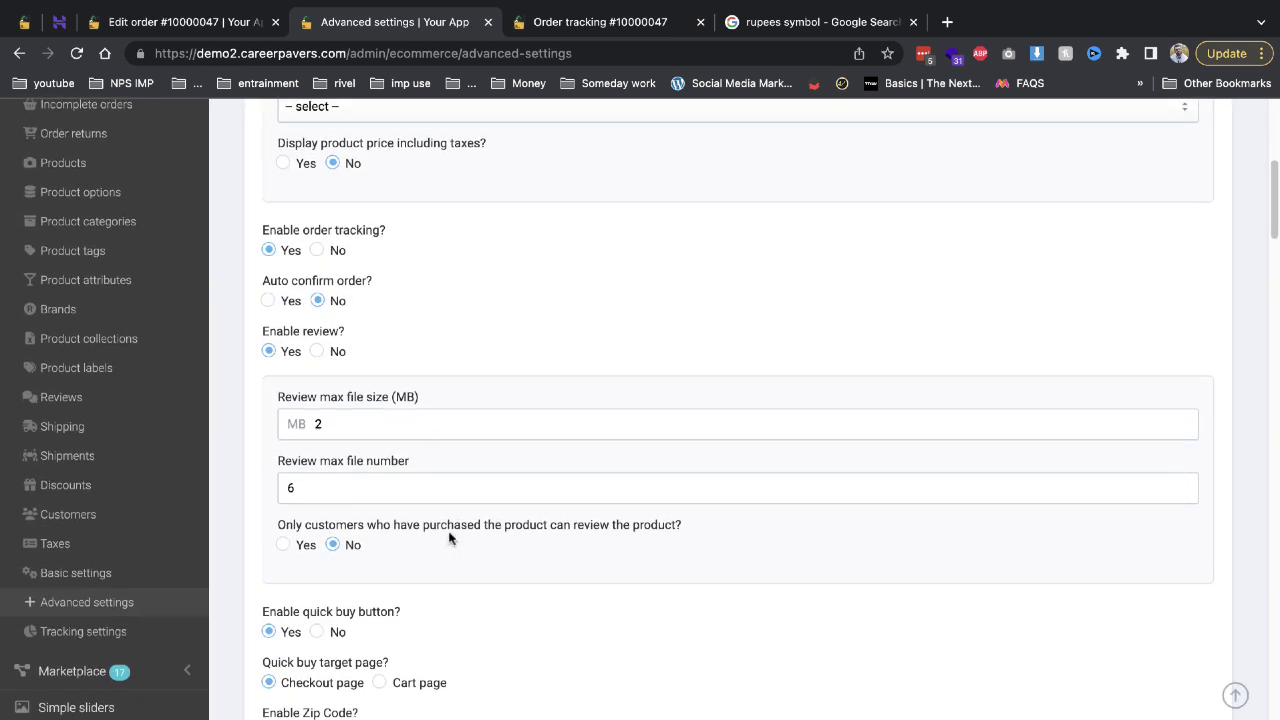
scroll(449, 538, "down", 2)
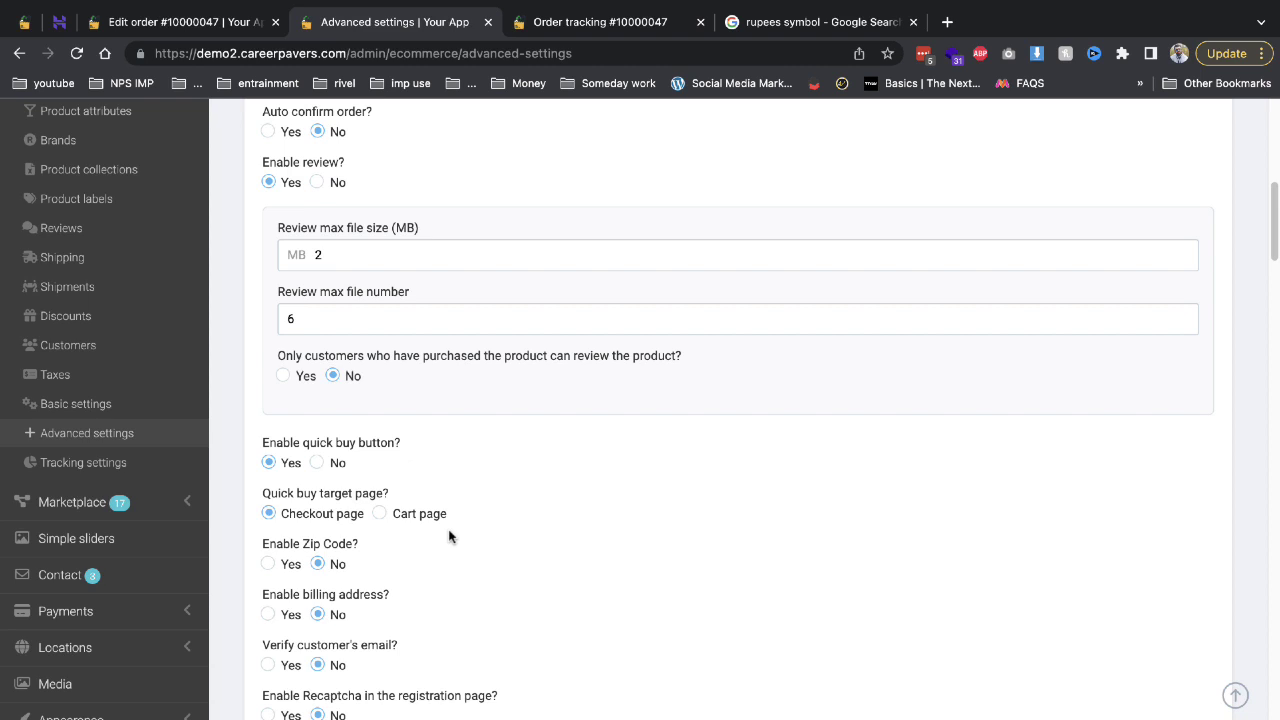
scroll(449, 538, "down", 2)
scroll(449, 538, "down", 1)
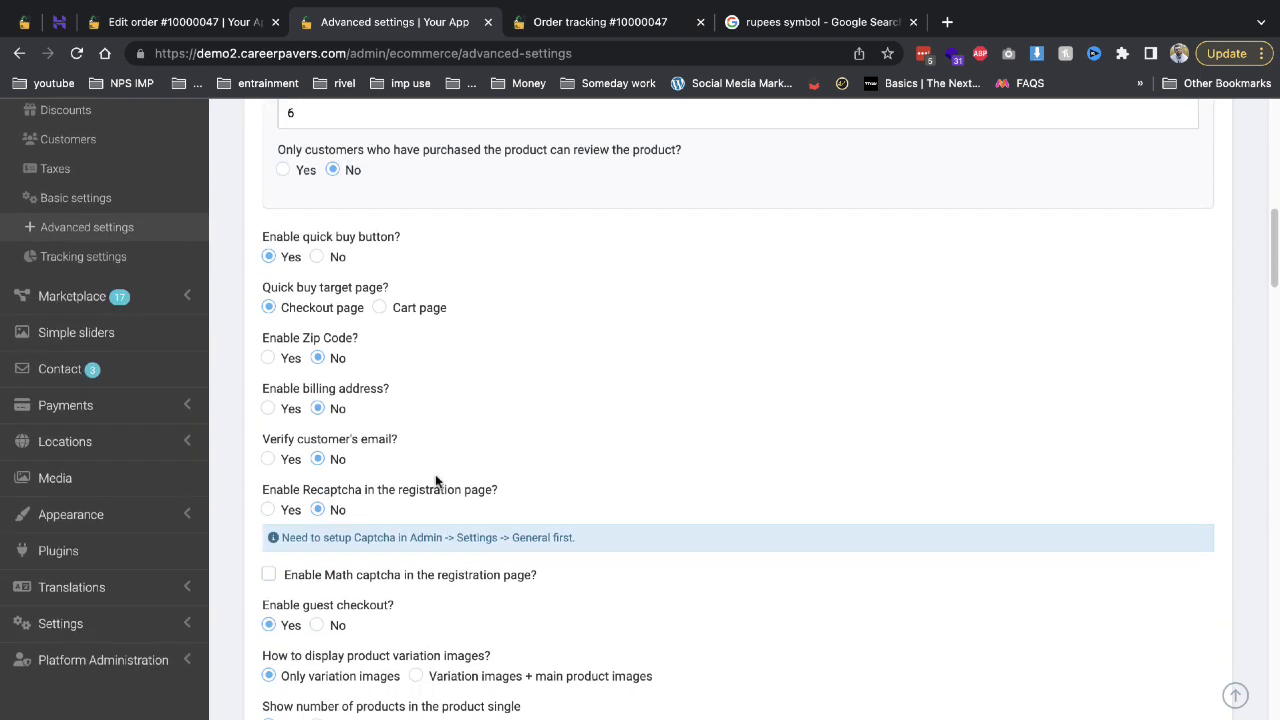
scroll(166, 389, "up", 2)
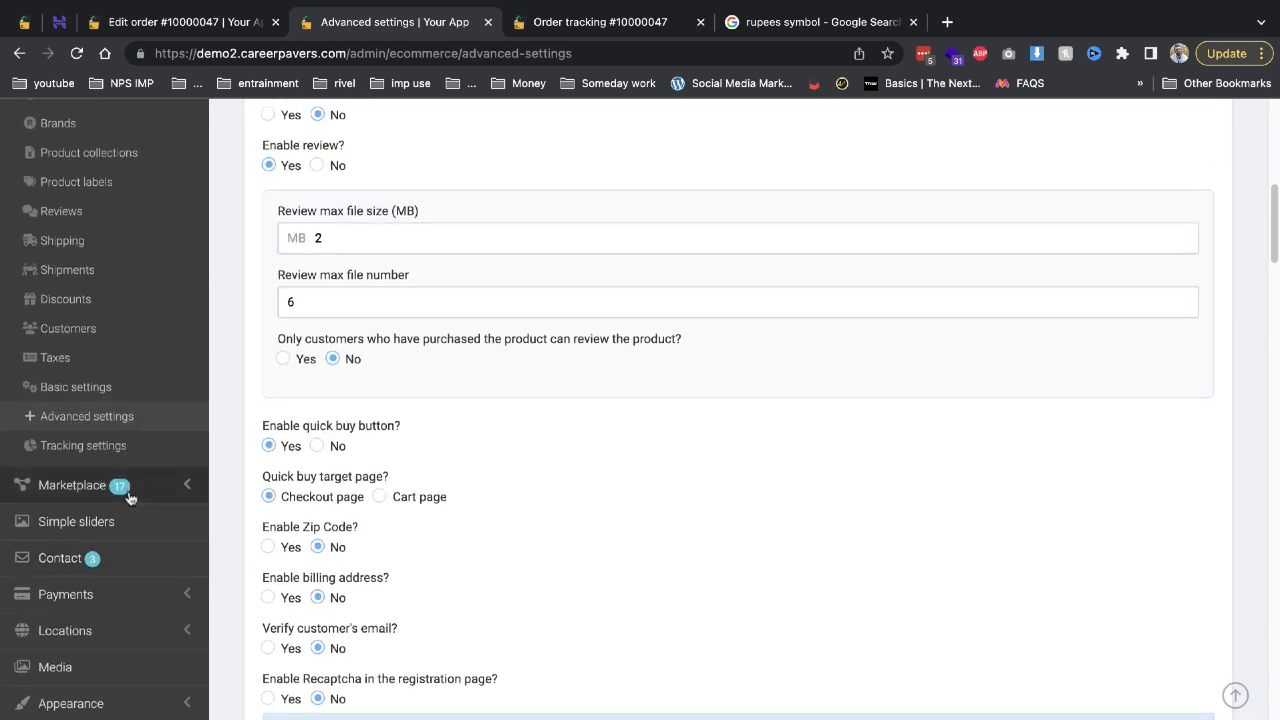
left_click(128, 494)
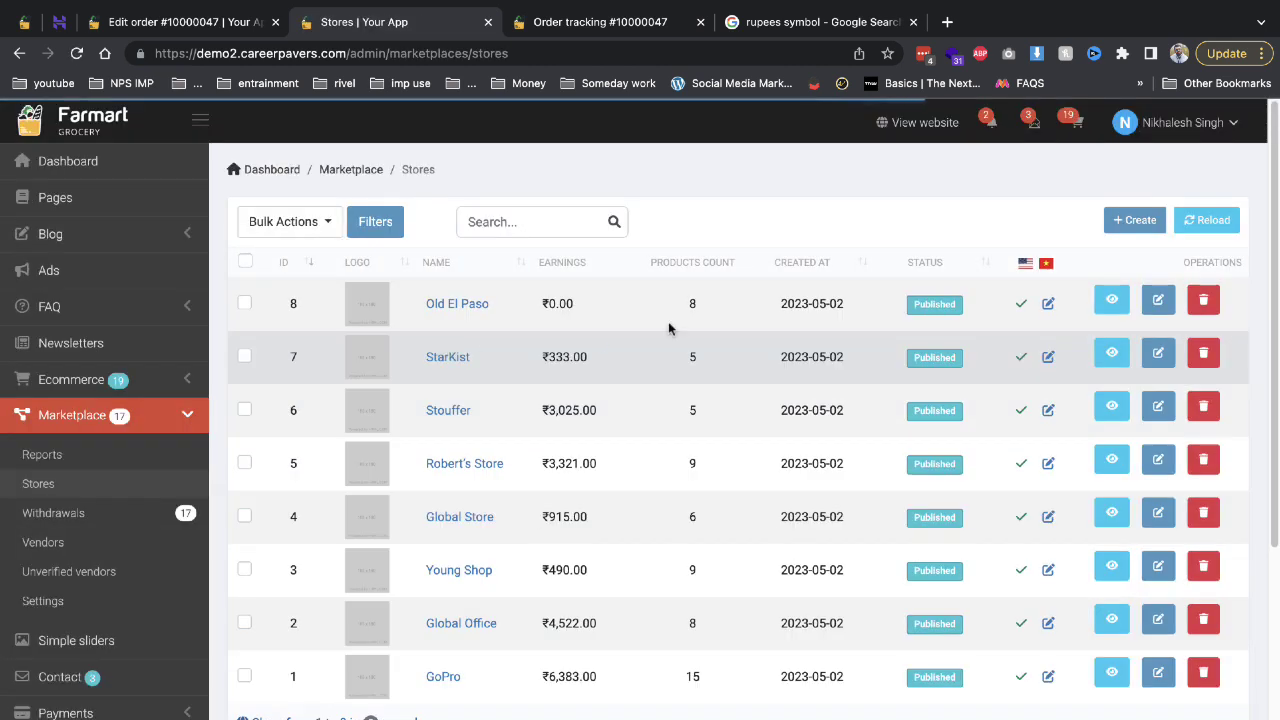
Scan the eight published stores in the Stores table, then open the Vendors list.
scroll(173, 540, "down", 3)
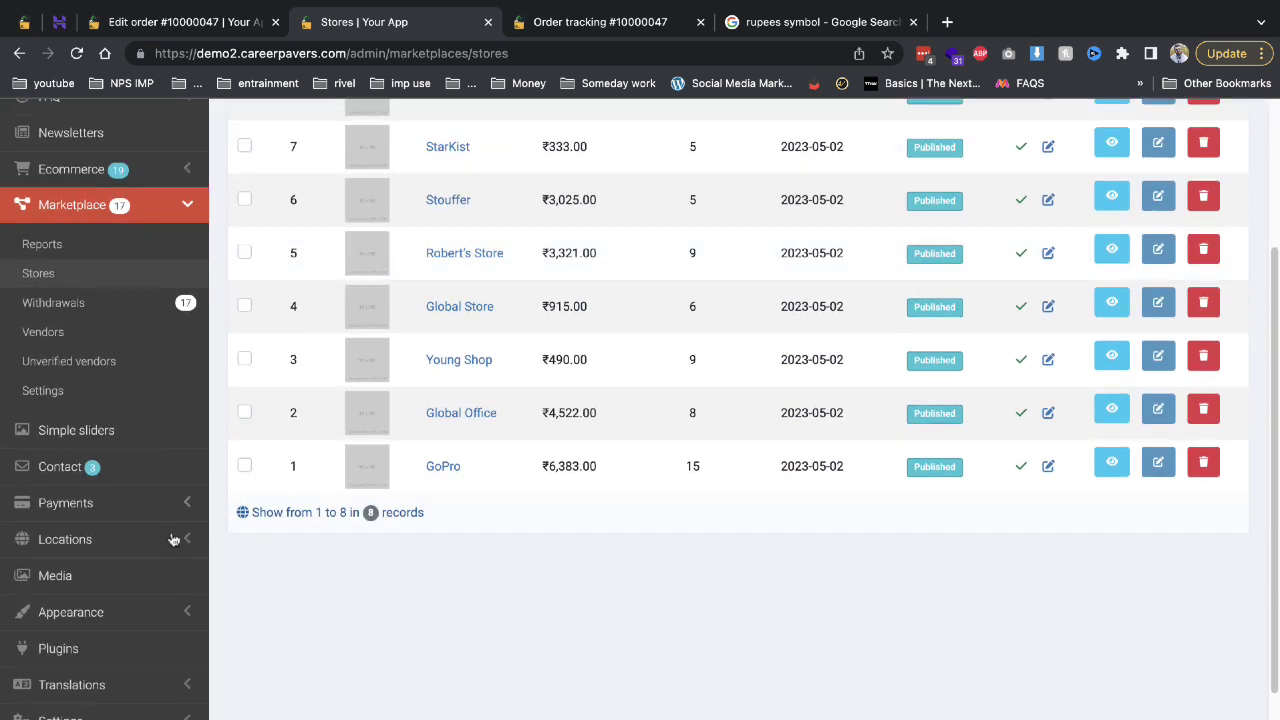
left_click(95, 332)
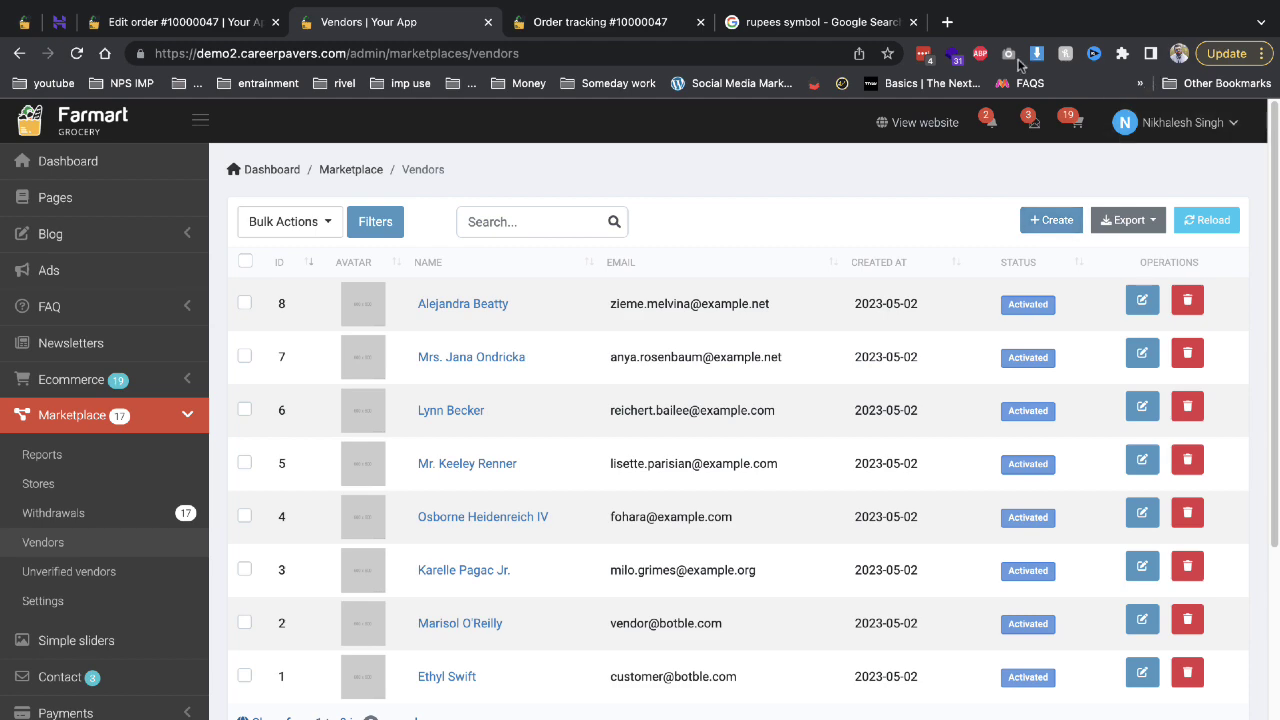
Load the Farmart storefront in a new private browsing window.
left_click(1262, 53)
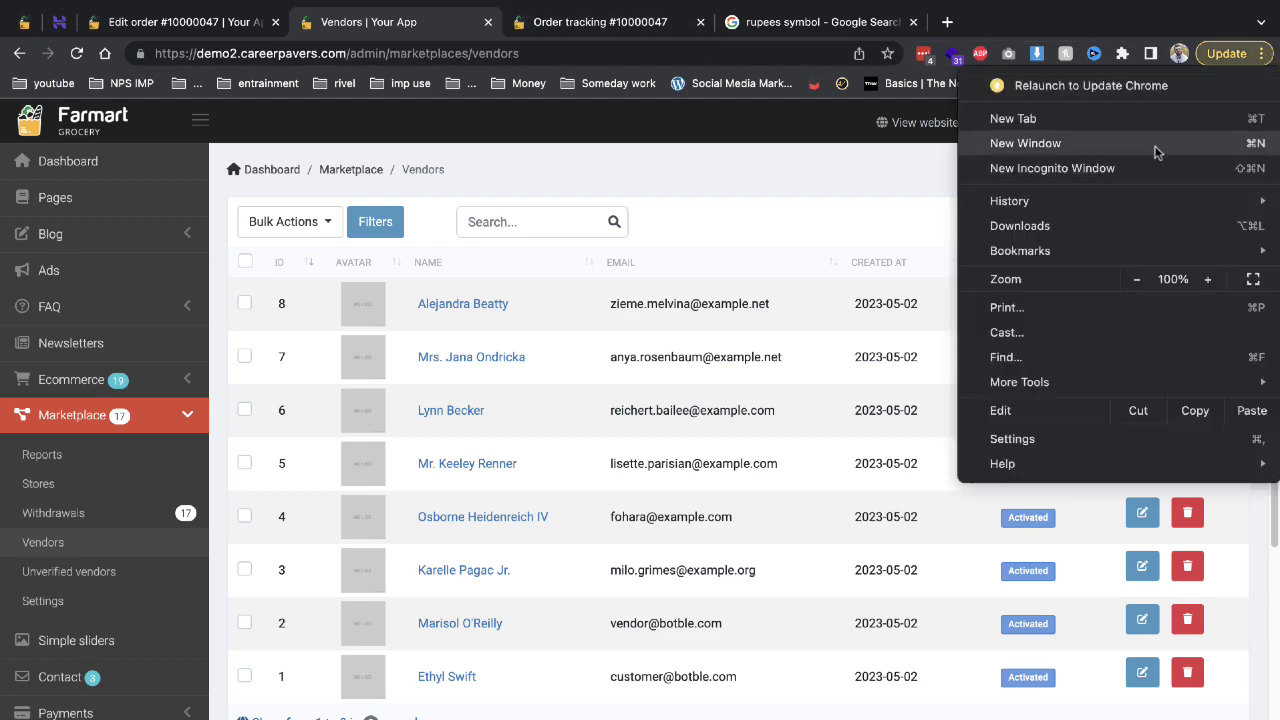
left_click(1150, 165)
type("d")
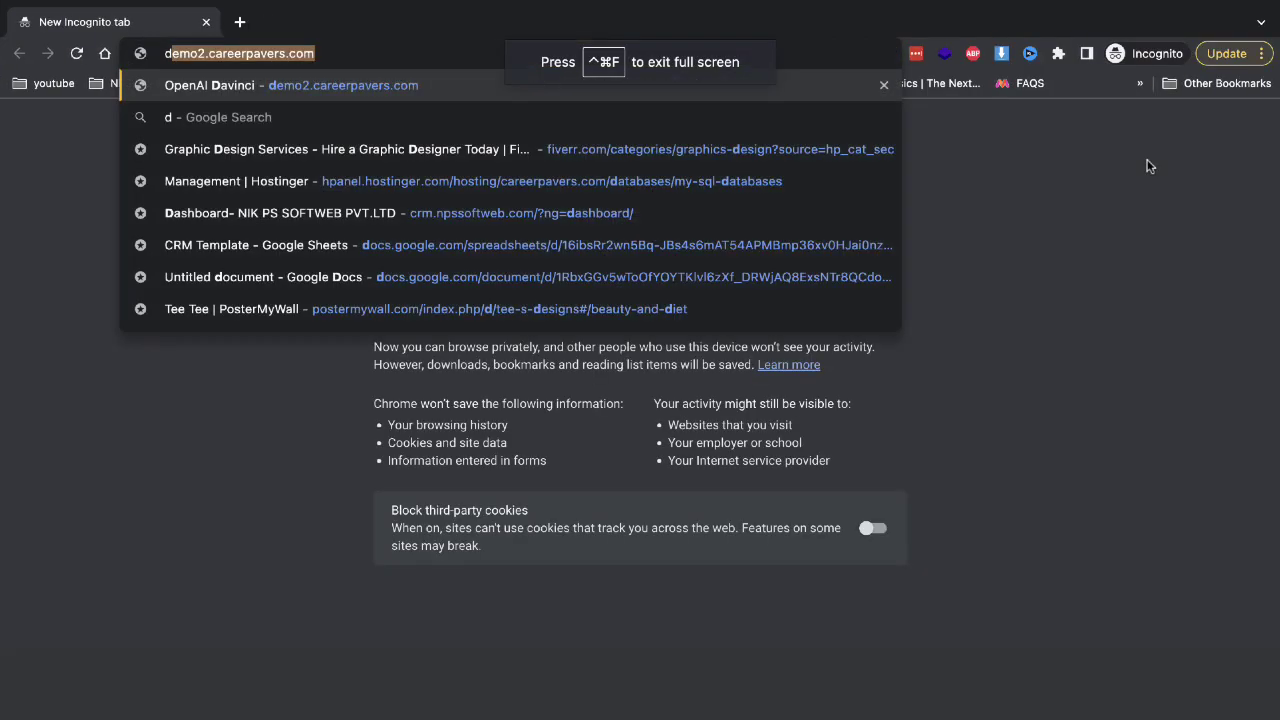
key("Return")
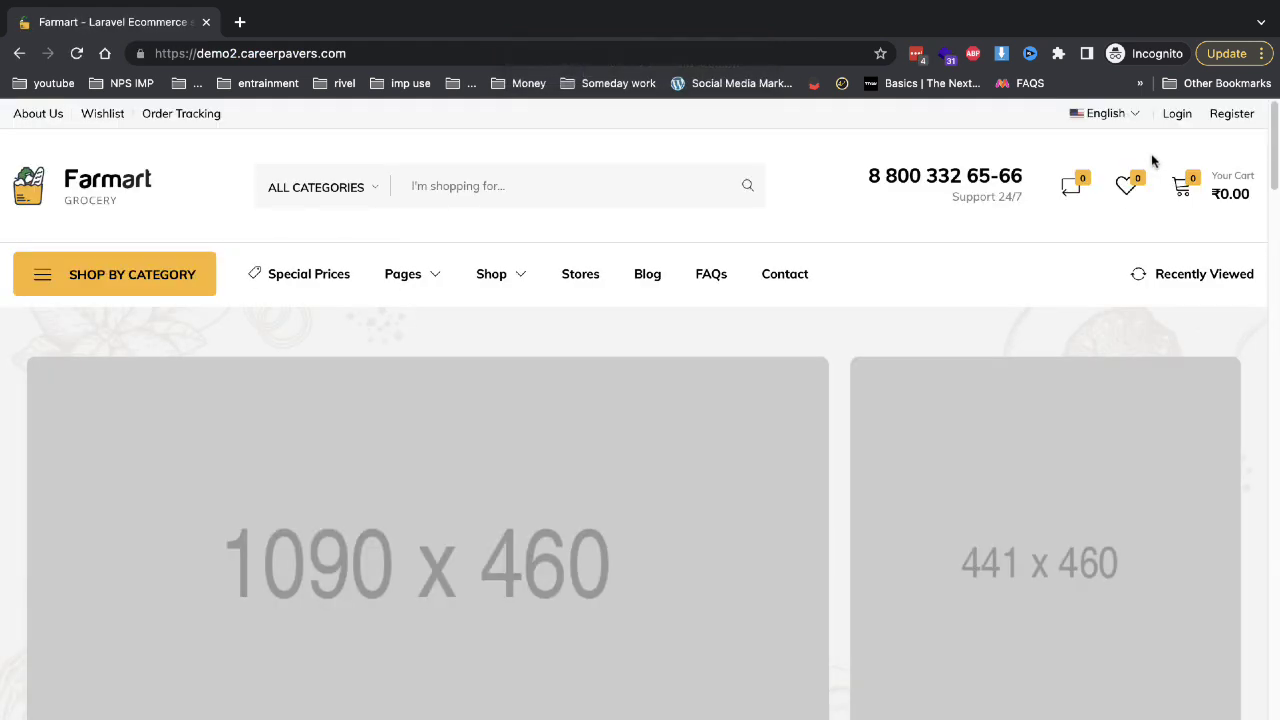
Browse the home page's Featured and Essential Products rows, then return to the top.
scroll(1057, 280, "down", 5)
scroll(1055, 287, "down", 4)
scroll(1100, 298, "up", 4)
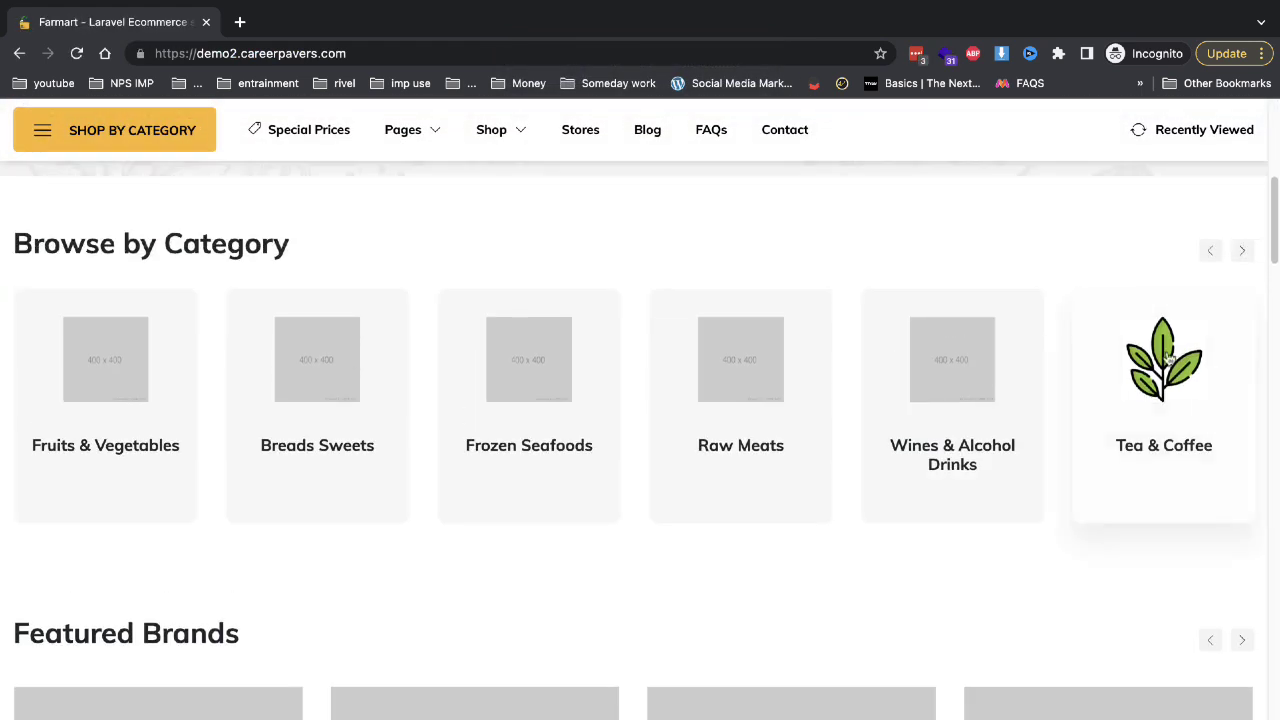
scroll(703, 354, "down", 10)
scroll(688, 362, "down", 1)
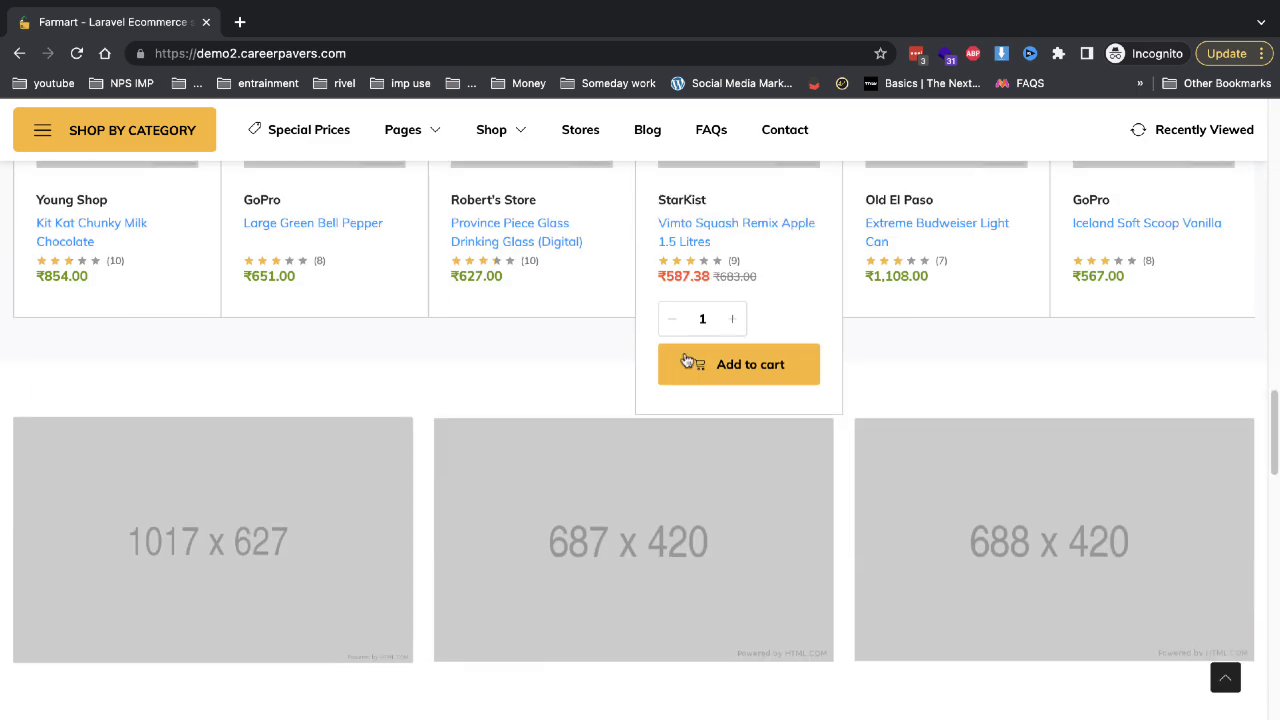
scroll(600, 370, "down", 5)
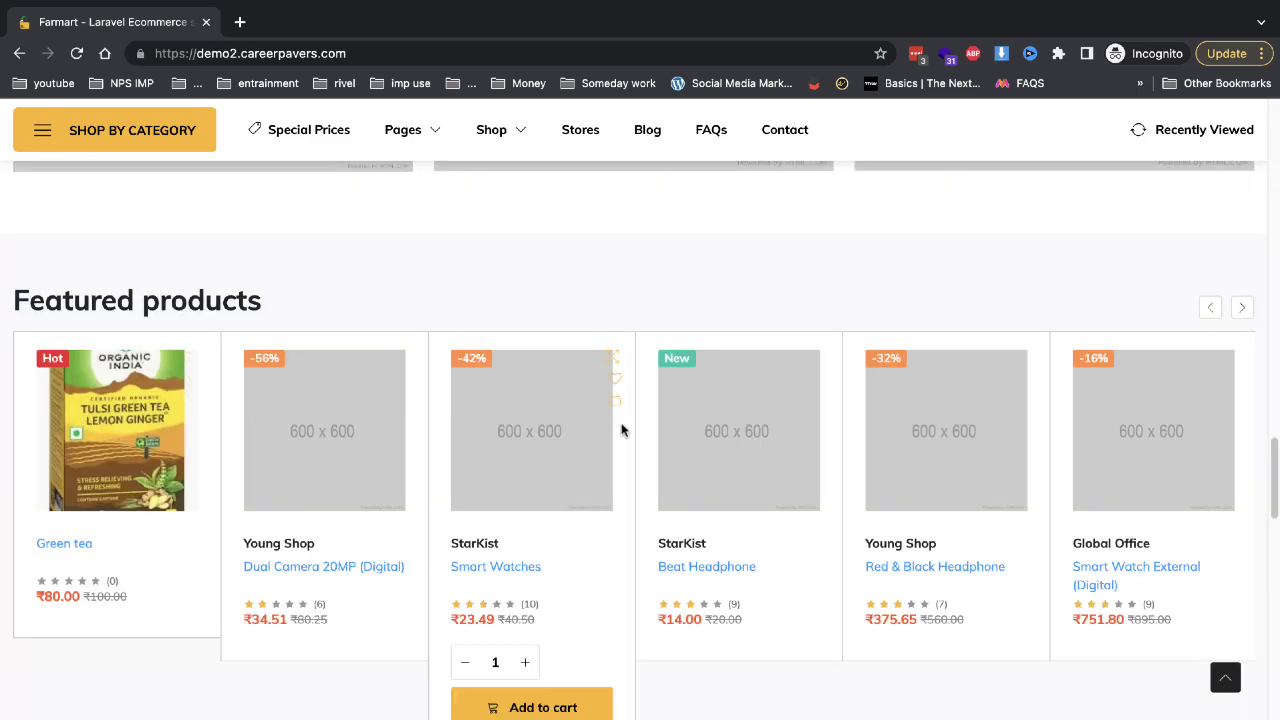
scroll(544, 402, "down", 3)
scroll(461, 393, "up", 3)
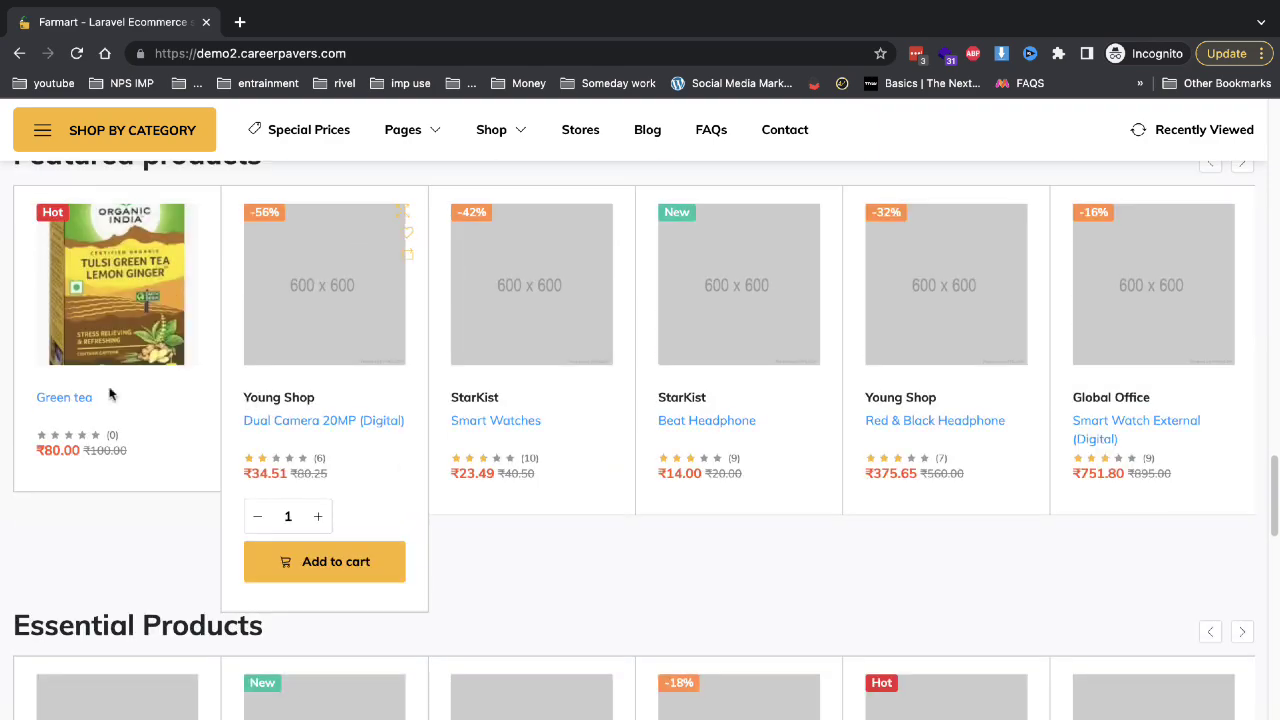
scroll(1069, 430, "down", 3)
scroll(534, 334, "down", 6)
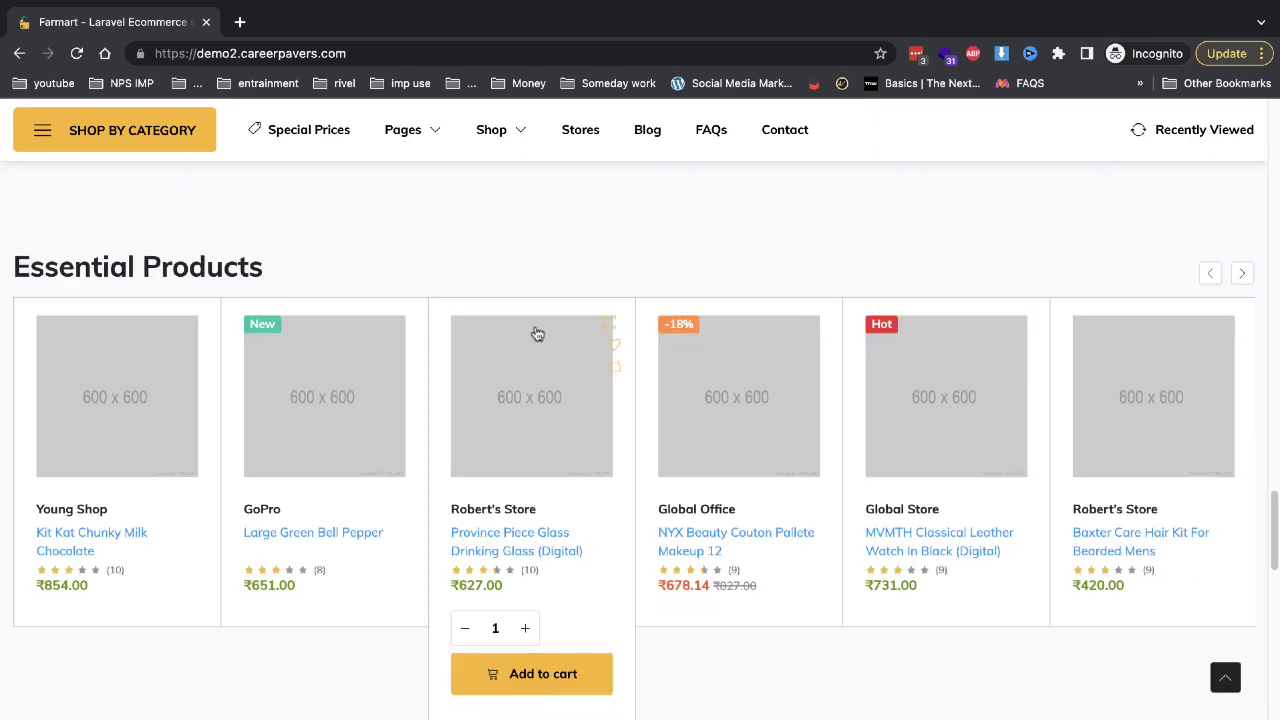
scroll(534, 331, "up", 12)
scroll(534, 327, "up", 5)
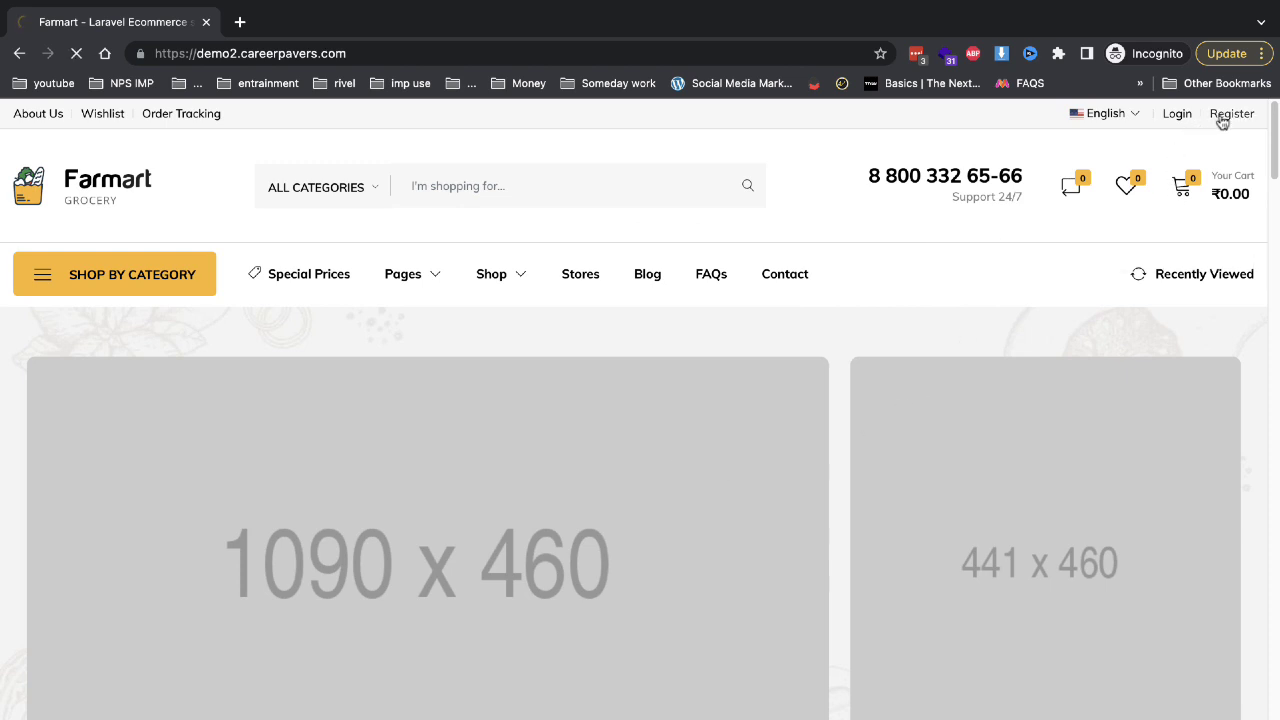
Choose 'I am a vendor', enter the name demo and pick a saved email address.
scroll(592, 534, "down", 4)
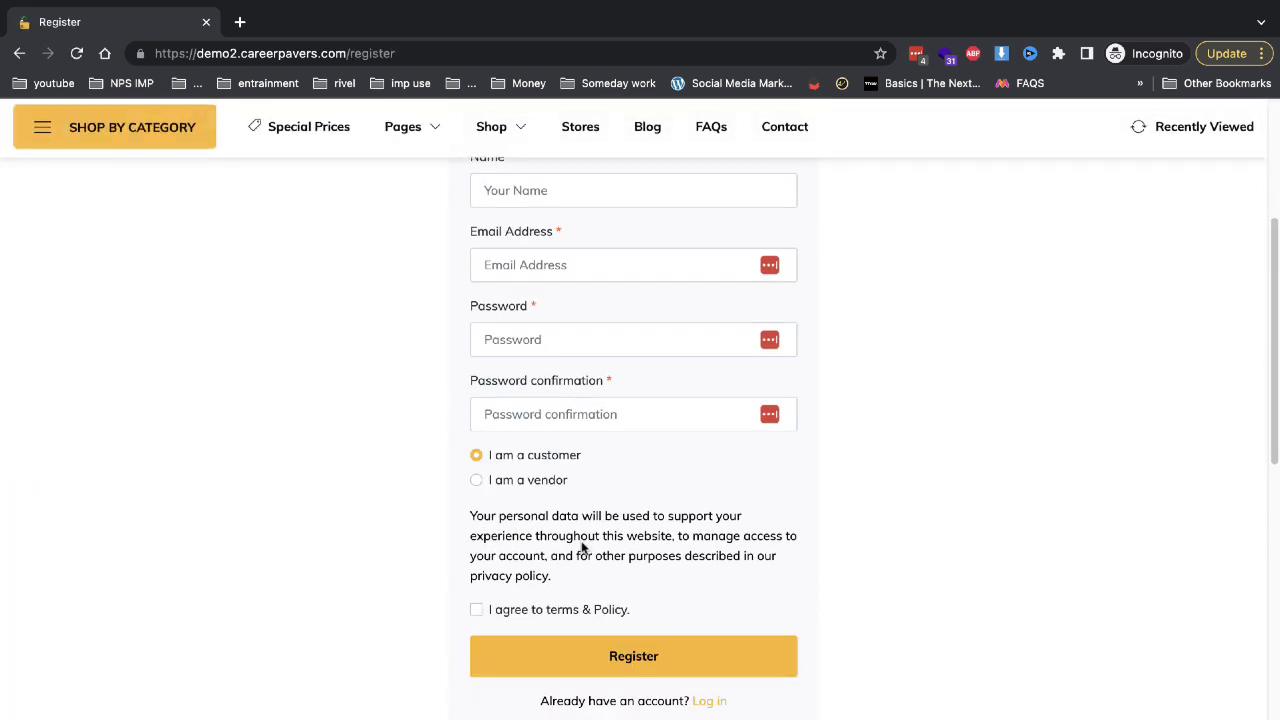
left_click(523, 480)
scroll(542, 360, "up", 2)
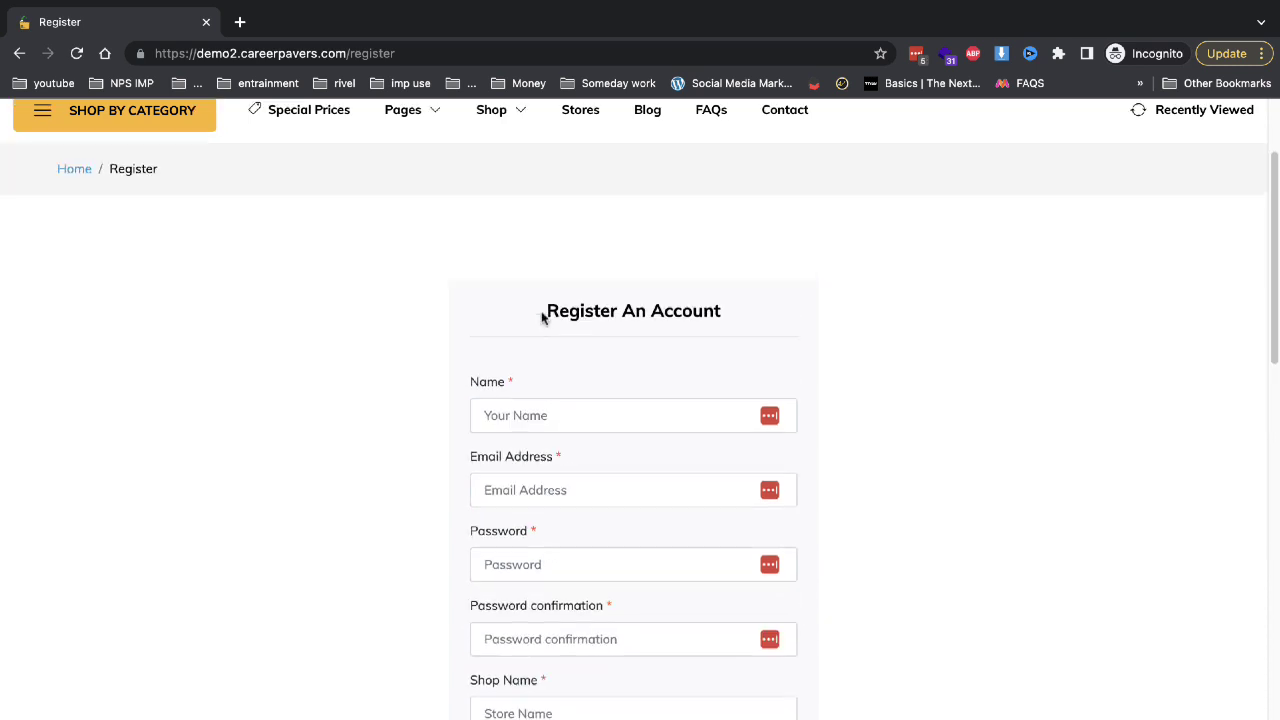
left_click(536, 409)
type("demo")
key("Tab")
type("de")
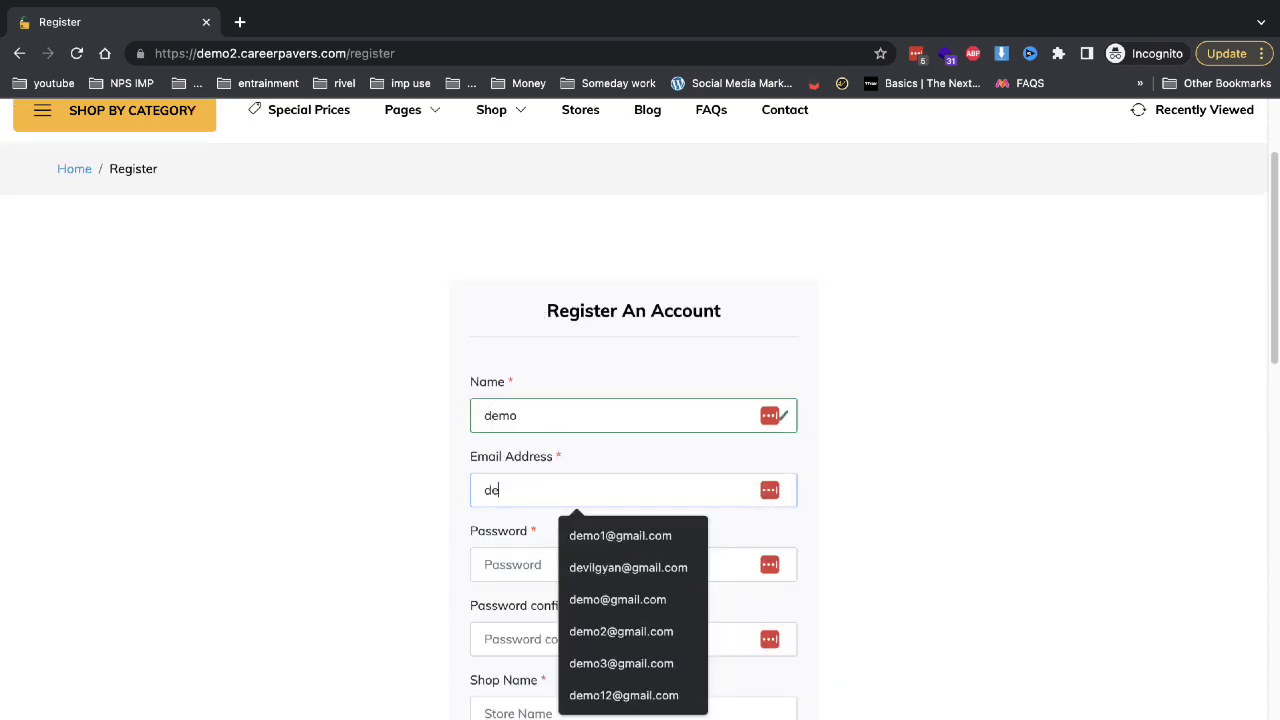
type("mo")
key("Down")
key("Return")
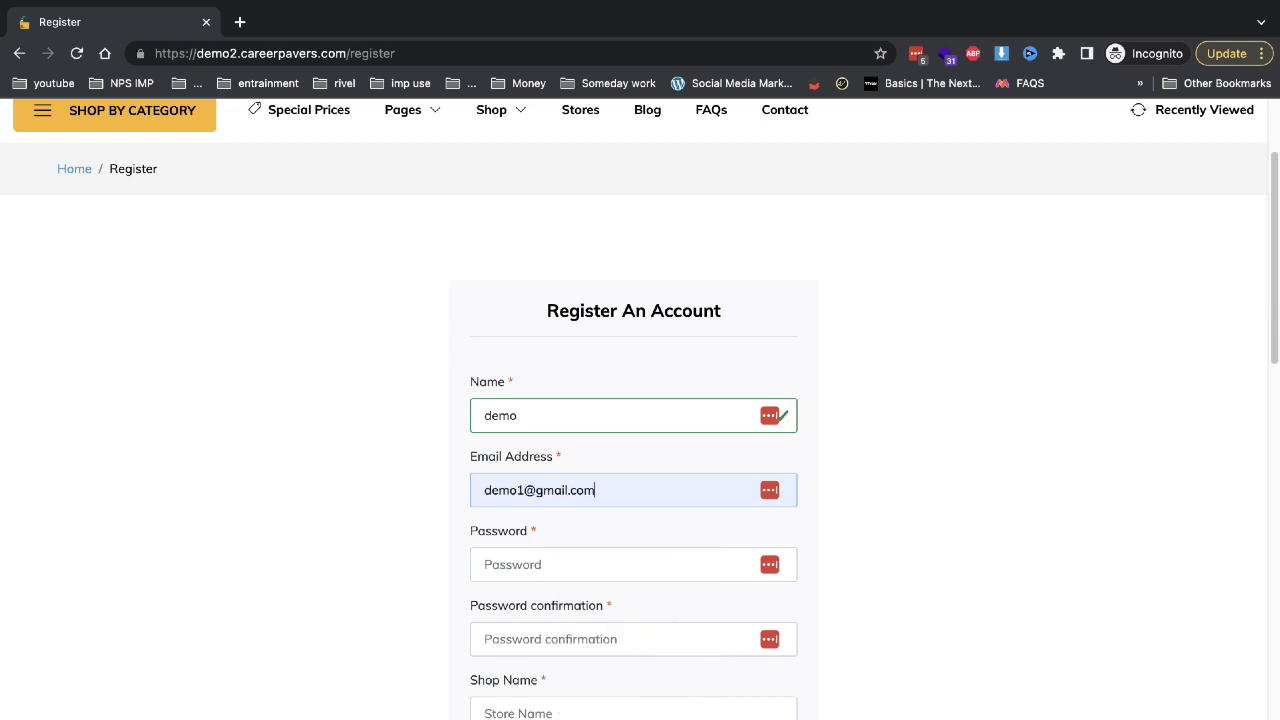
Fill in the password, shop name and URL demo, and phone number; decline saving the login.
key("Tab")
type("d")
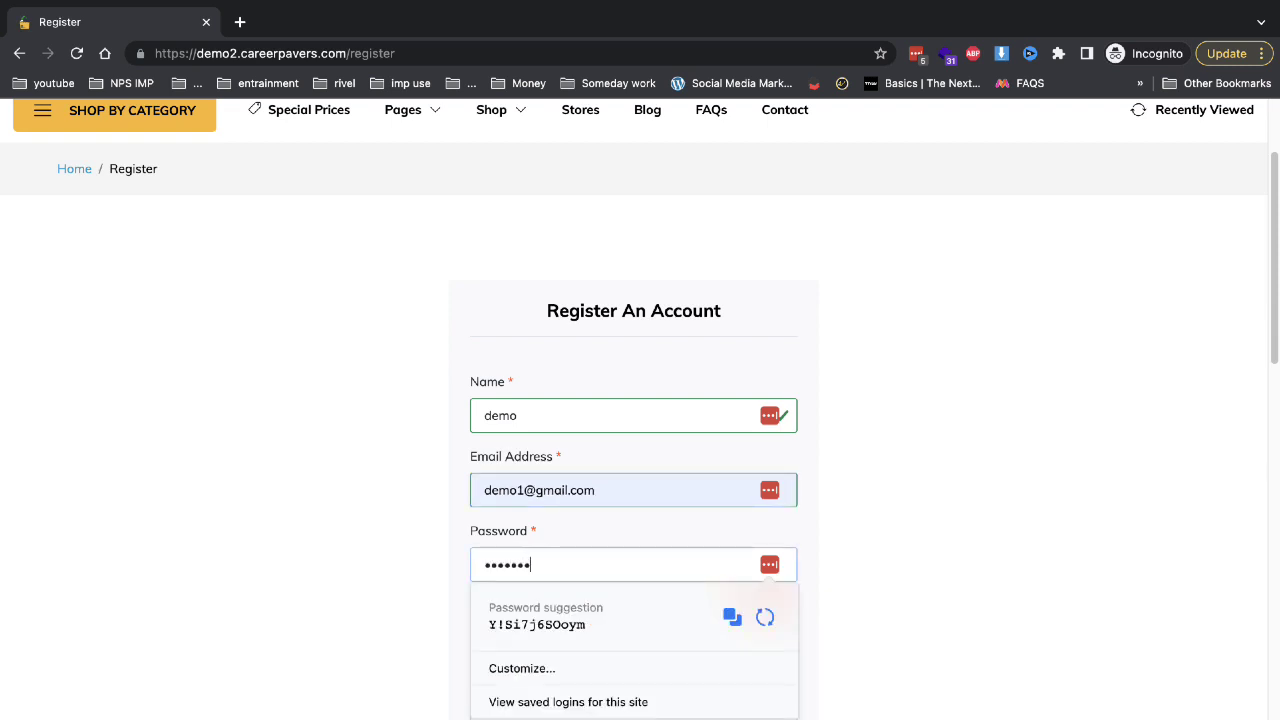
key("Tab")
type("d")
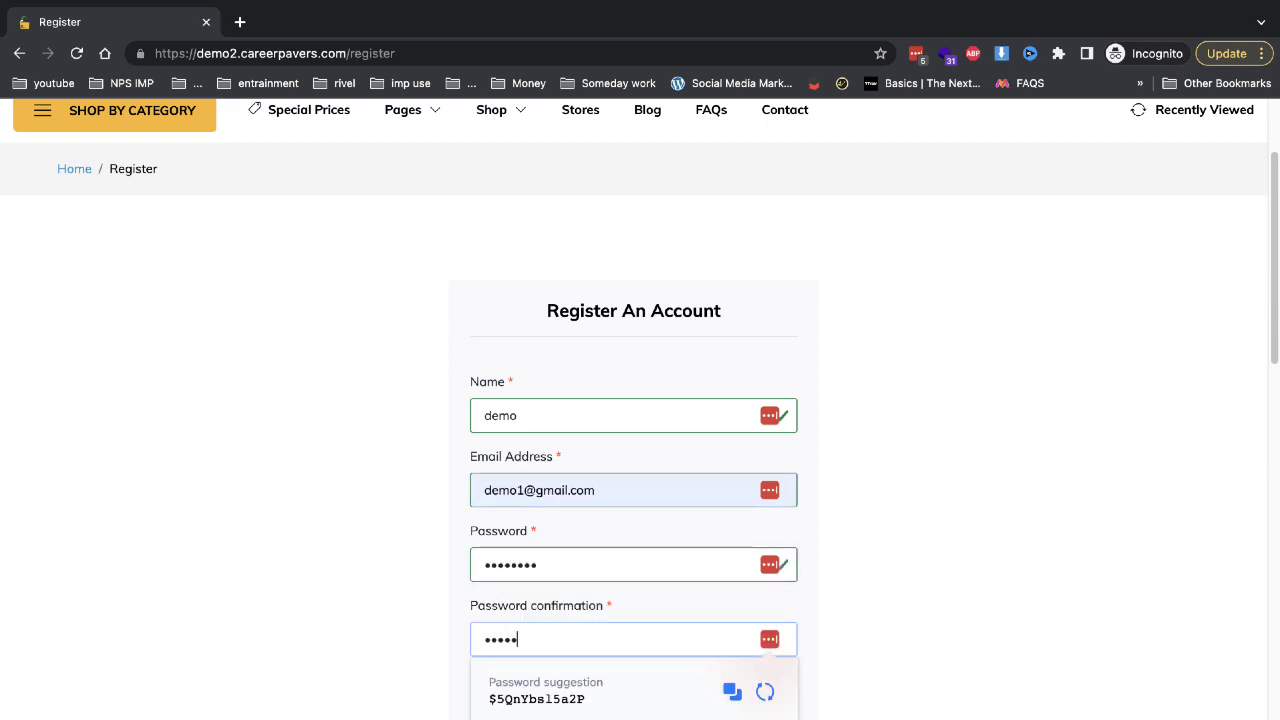
key("Tab")
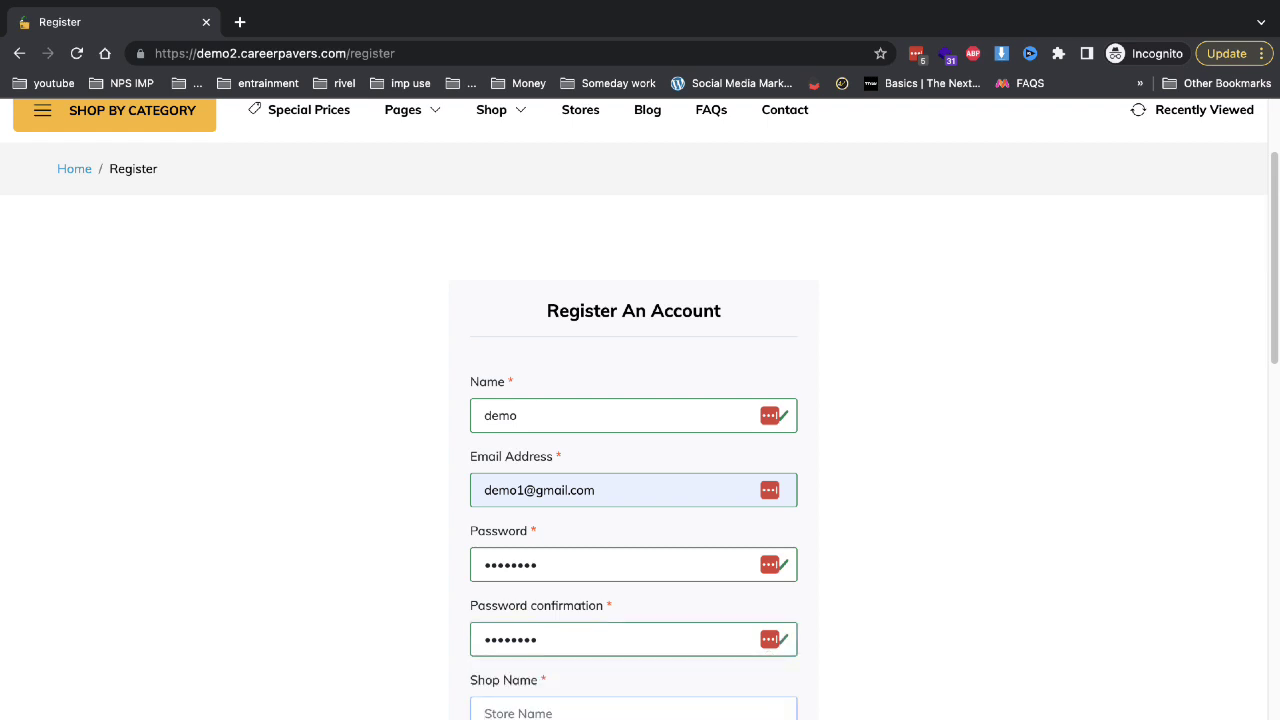
type("demo")
key("Tab")
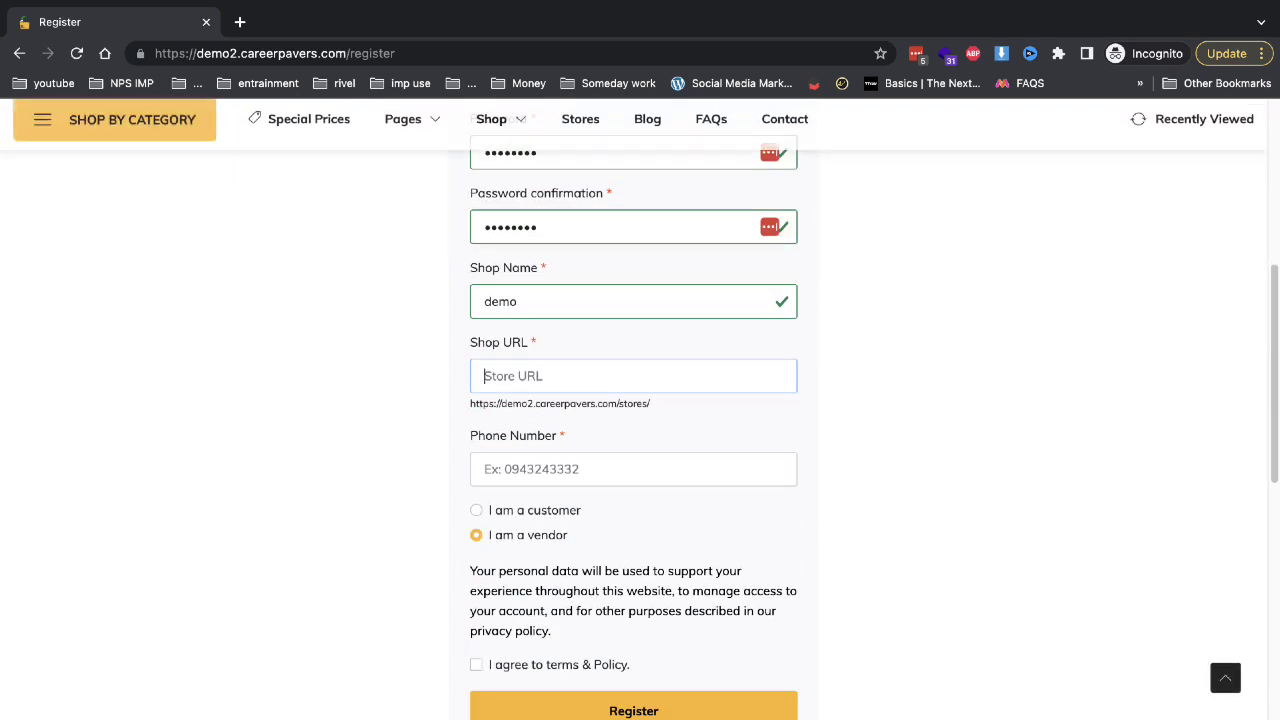
type("dem")
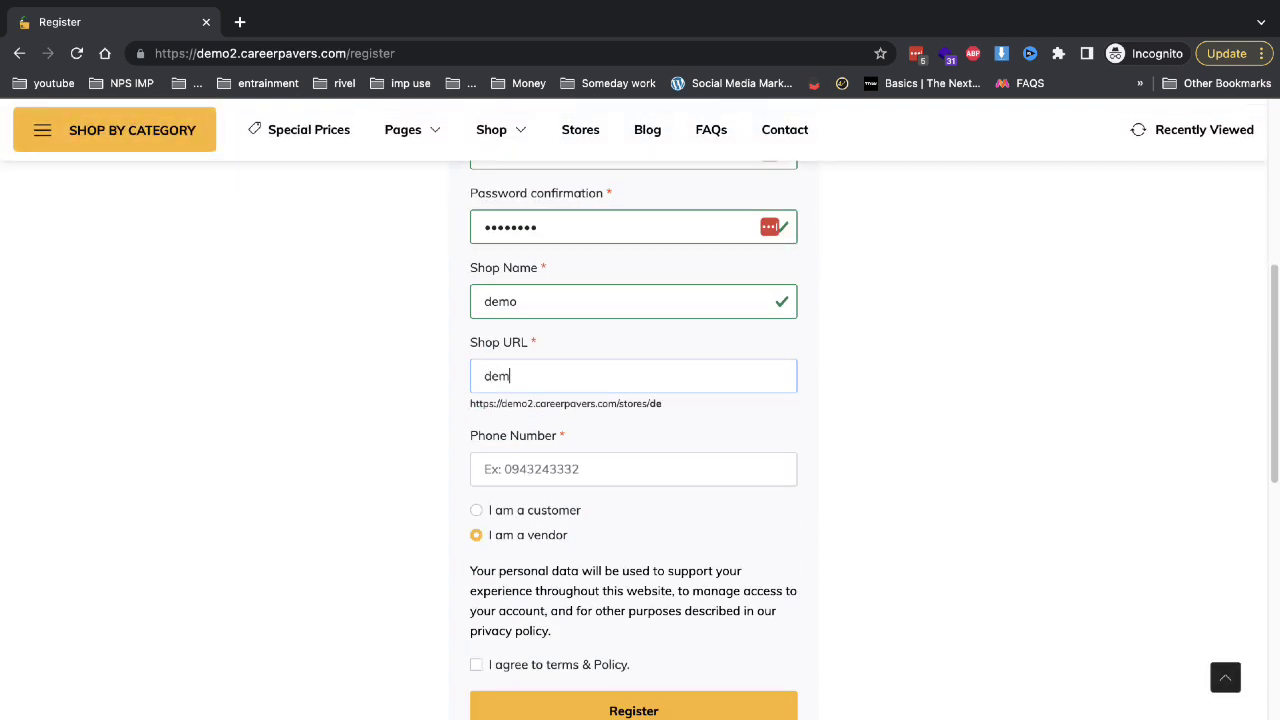
type("o")
key("Tab")
type("123123")
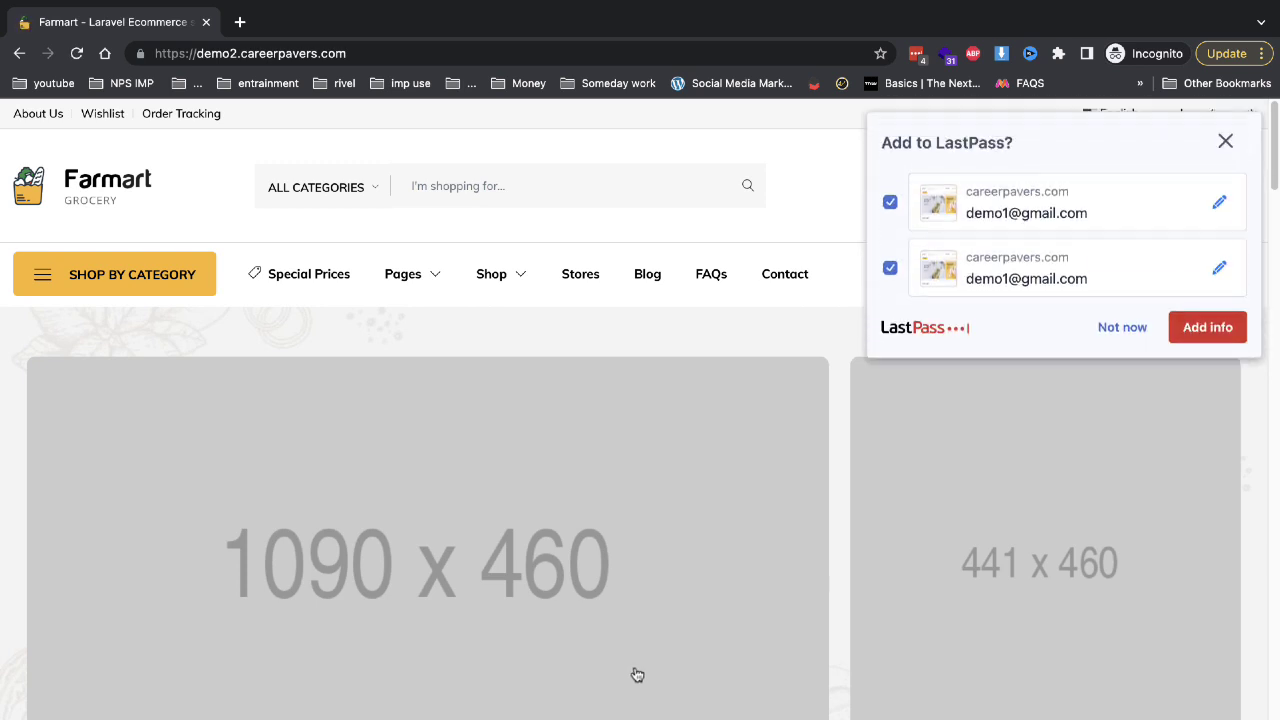
left_click(1121, 322)
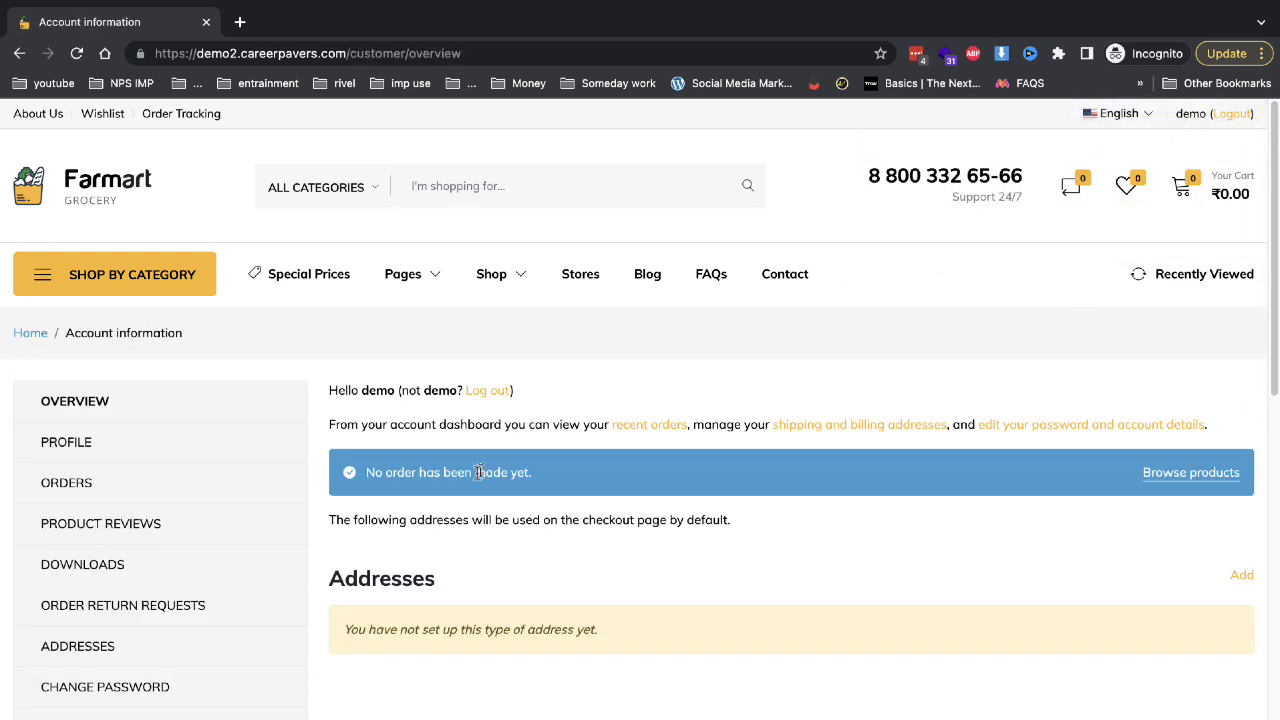
scroll(191, 371, "down", 5)
In the admin panel, approve the pending vendor demo from Unverified vendors, then exit full screen.
mouse_move(55, 5)
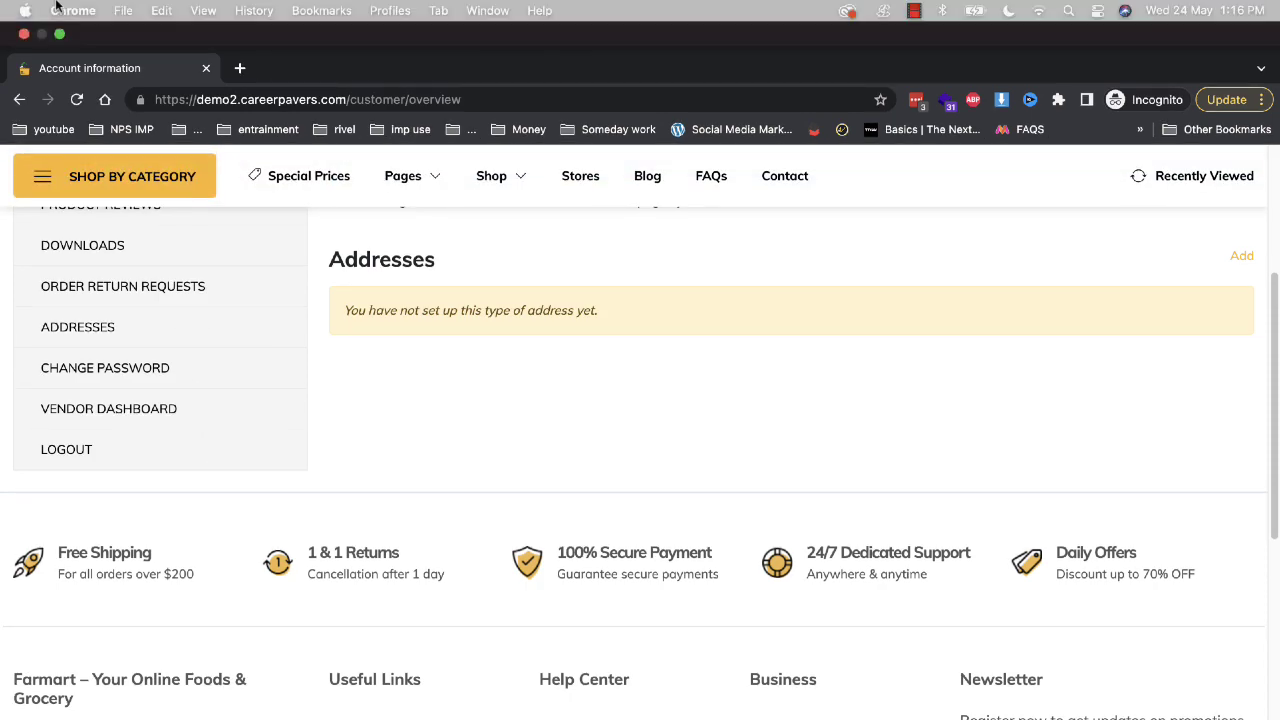
key("ctrl+Right")
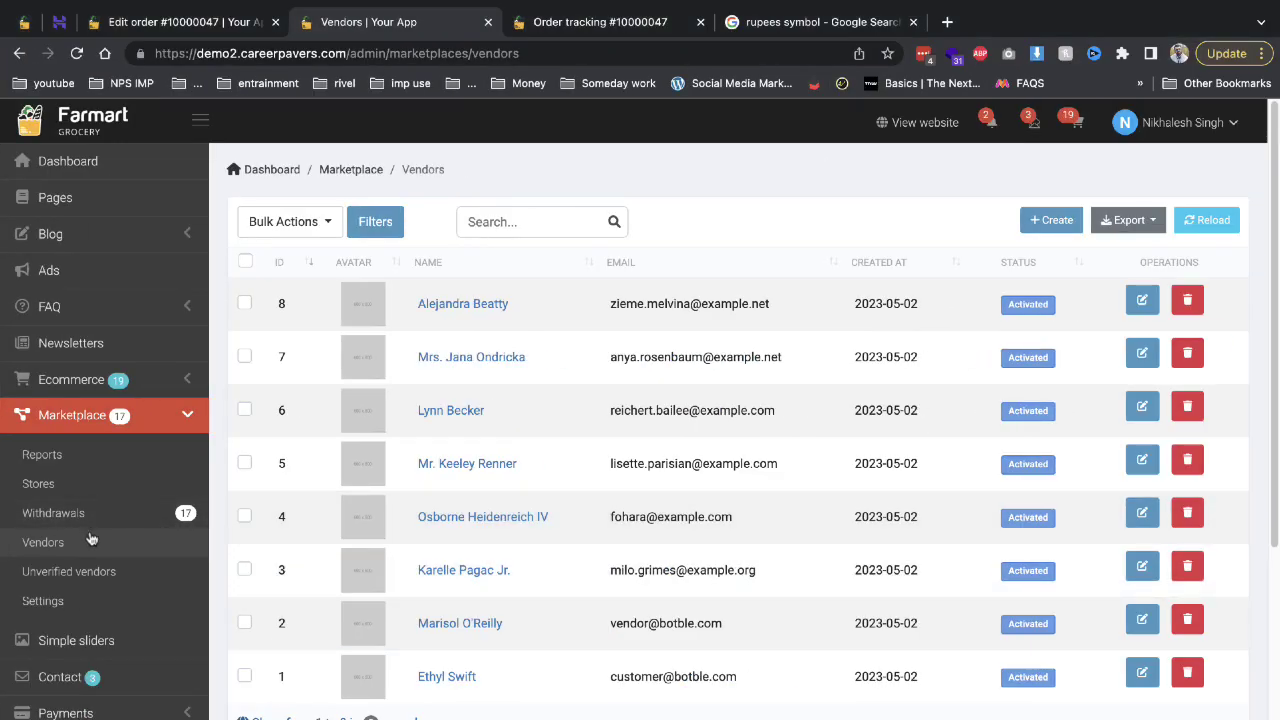
left_click(69, 571)
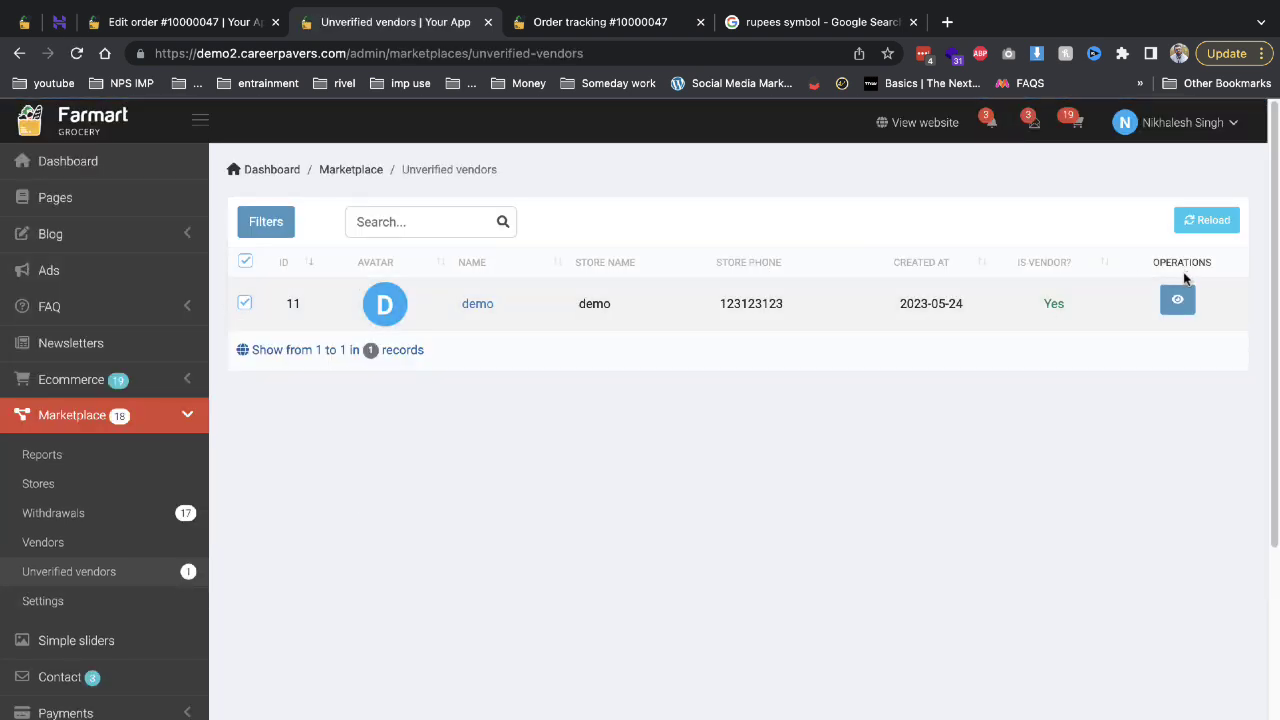
left_click(1177, 299)
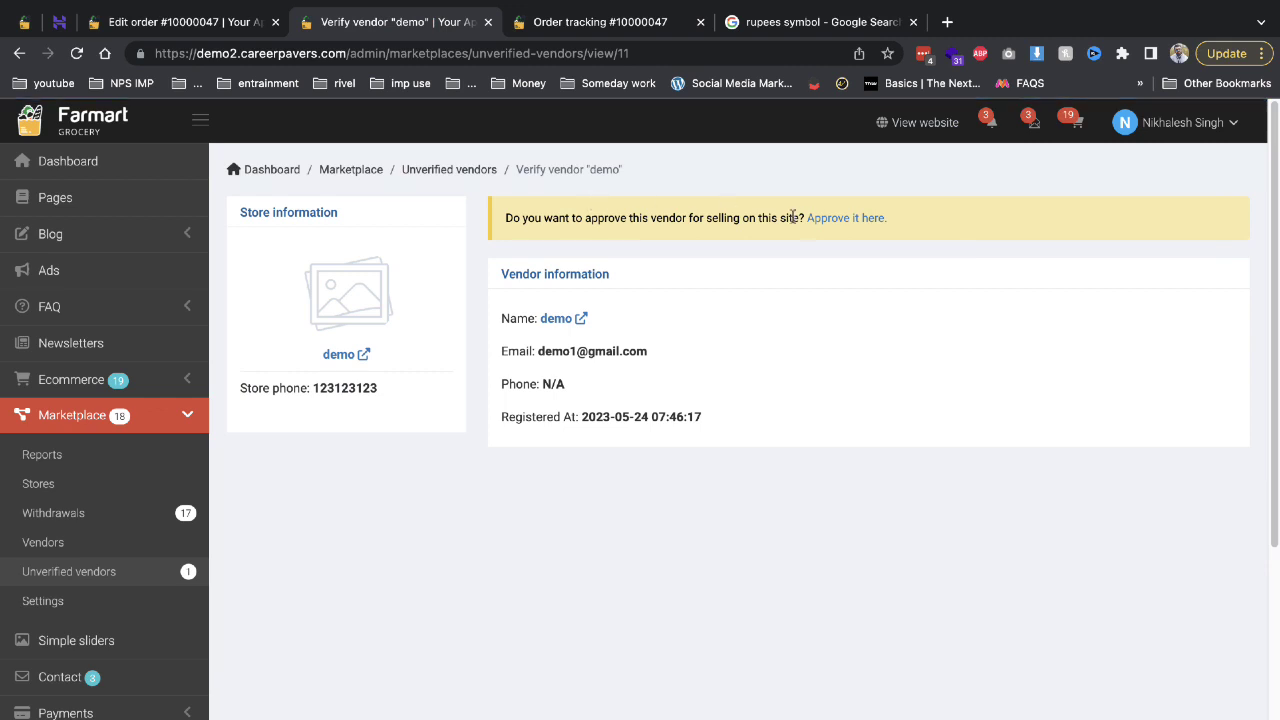
left_click(826, 219)
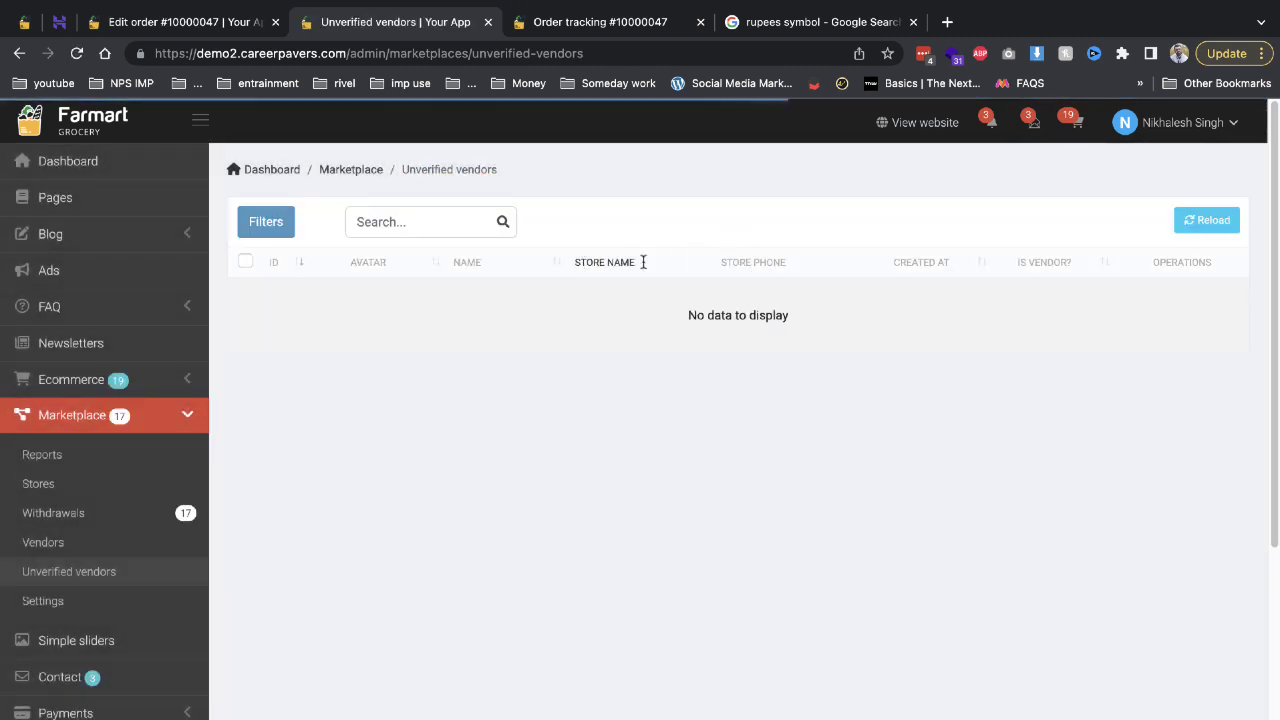
mouse_move(62, 2)
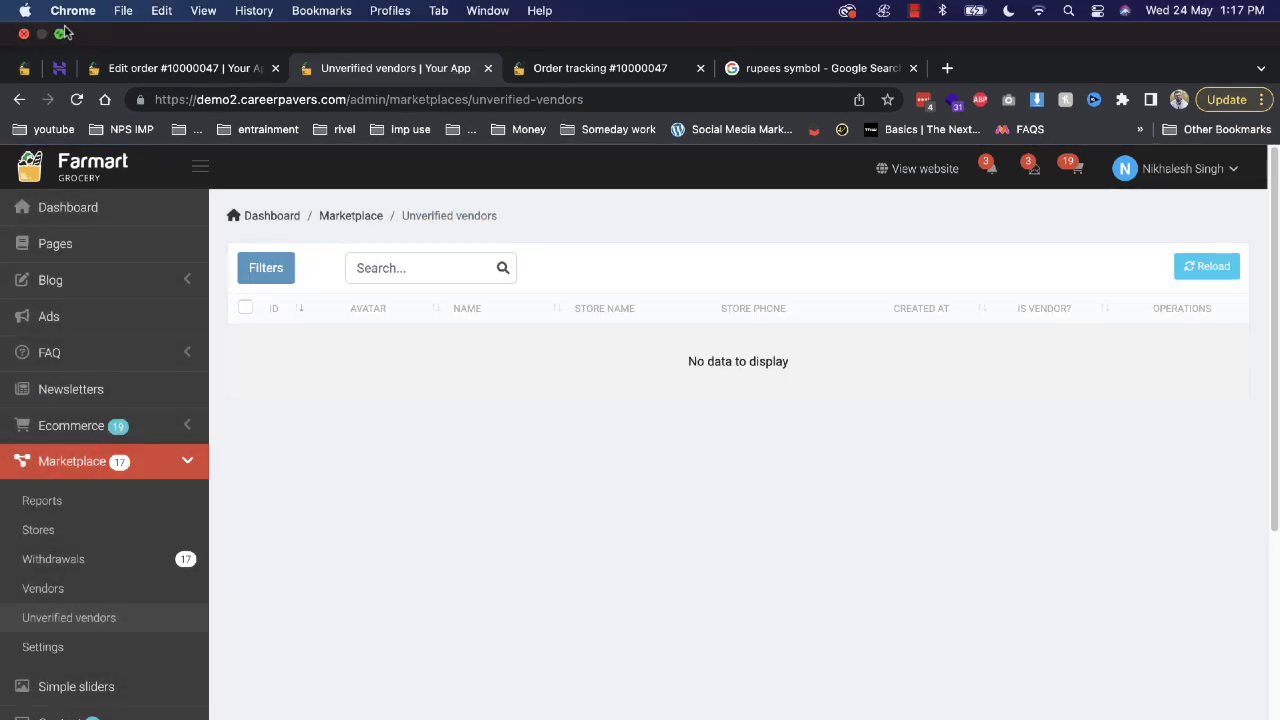
left_click(60, 35)
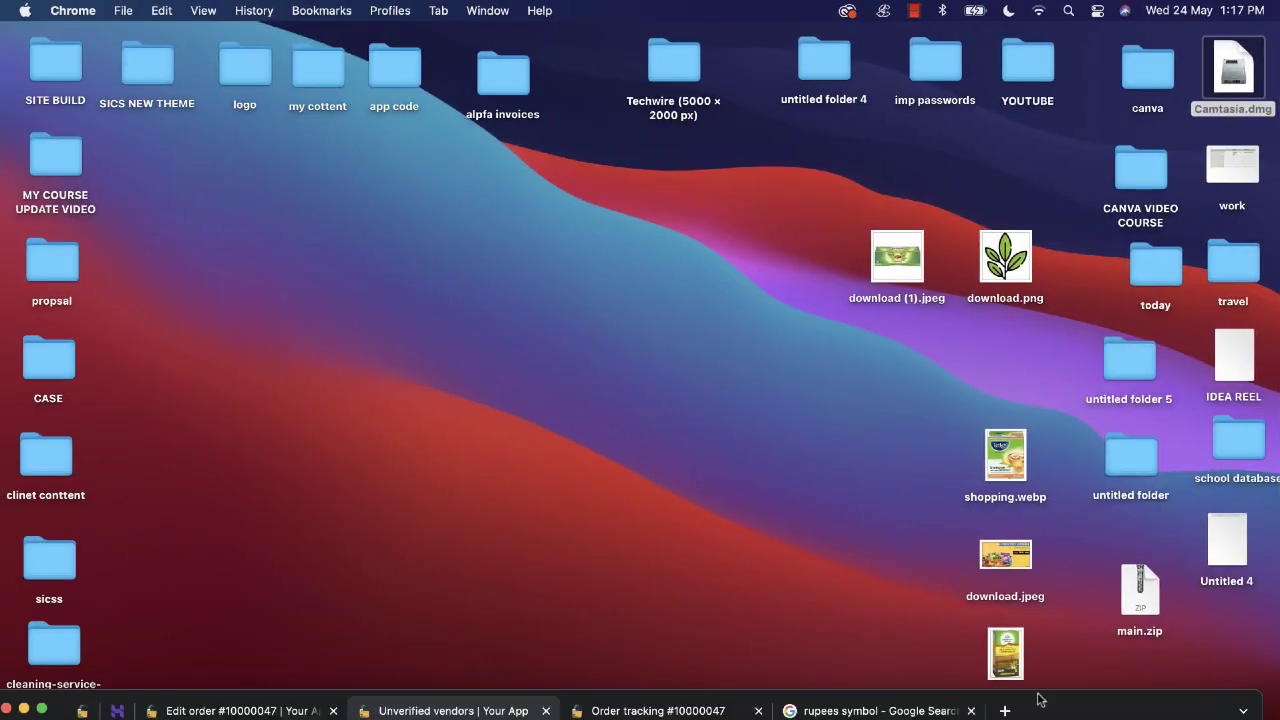
In the vendor dashboard, start a new physical product from the Products list.
left_click(1143, 704)
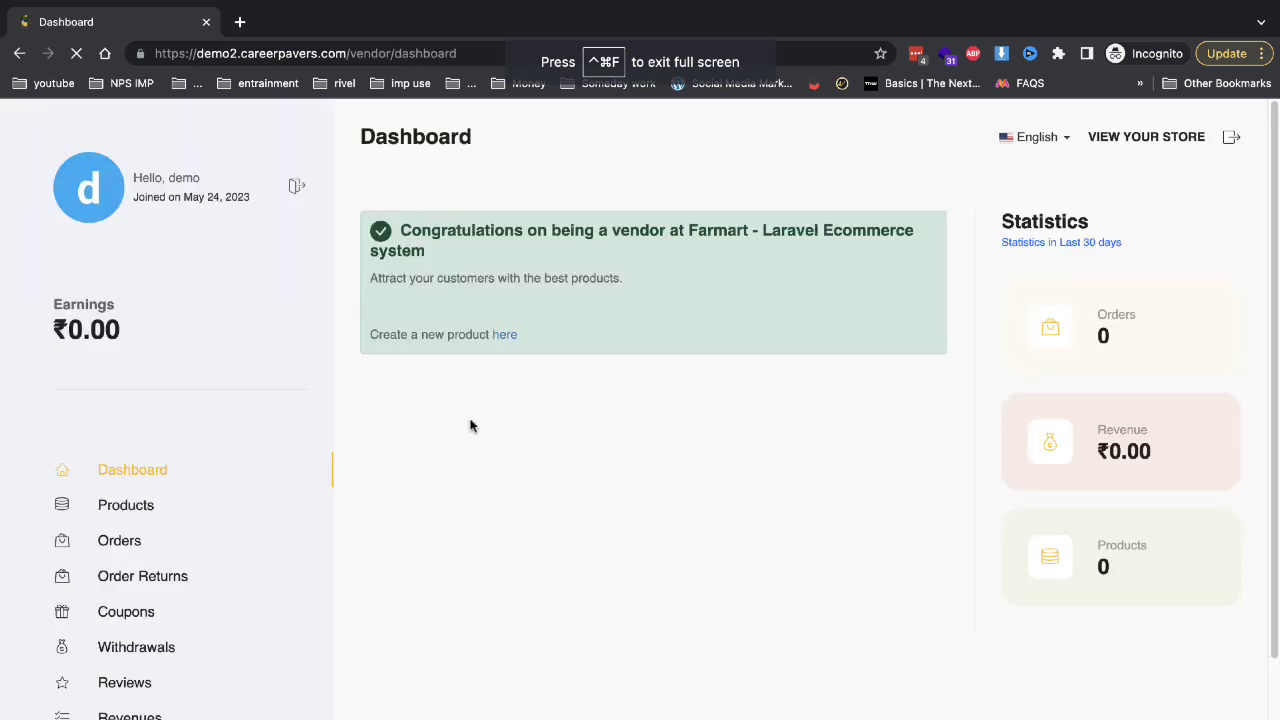
left_click(167, 514)
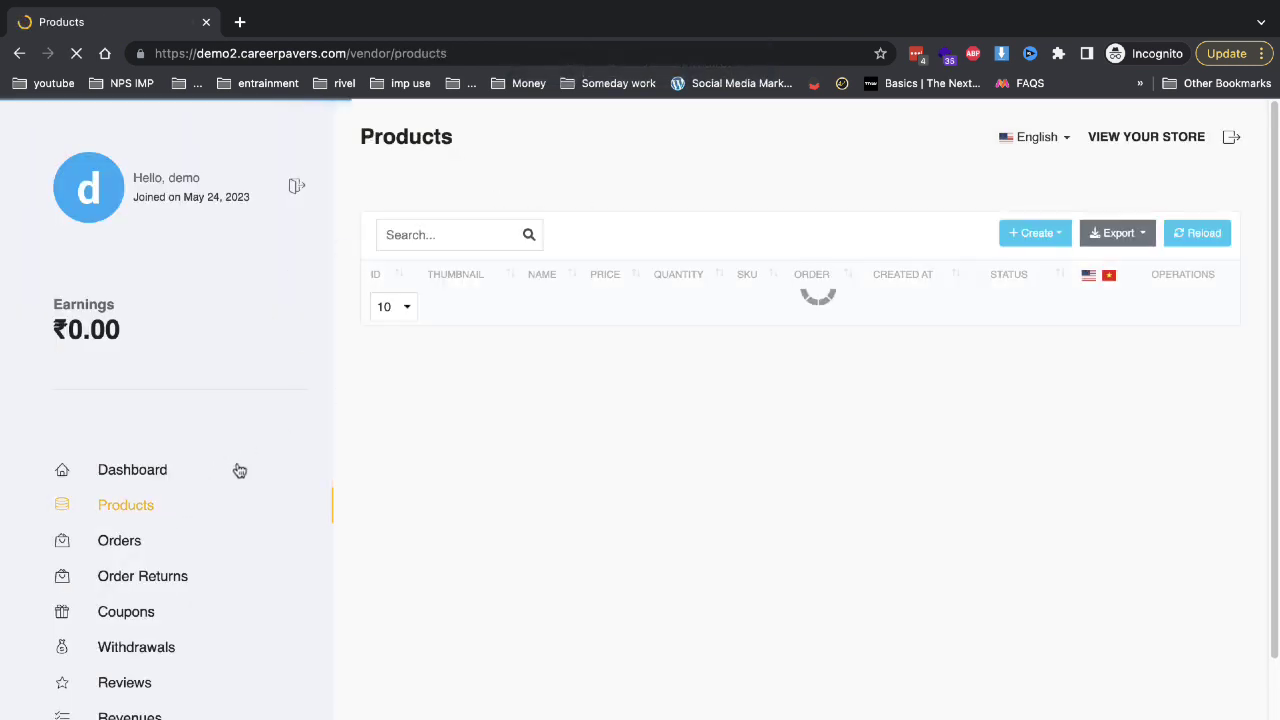
left_click(1010, 236)
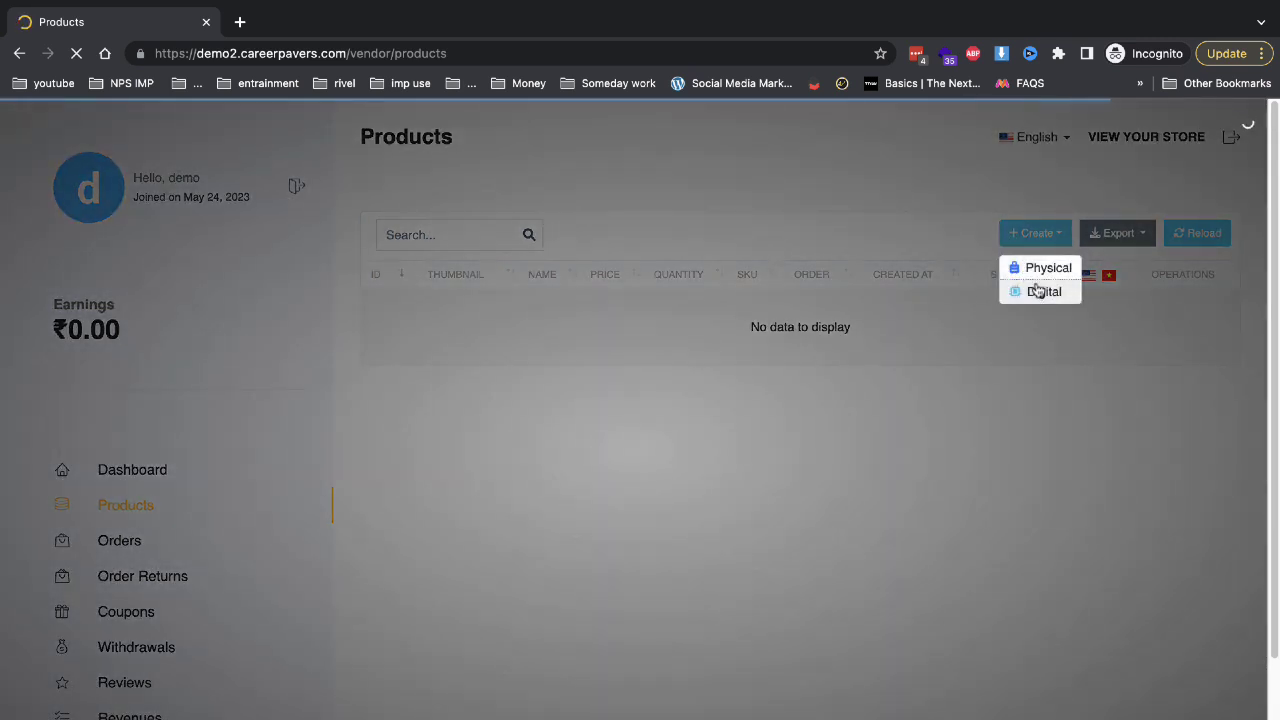
left_click(1035, 270)
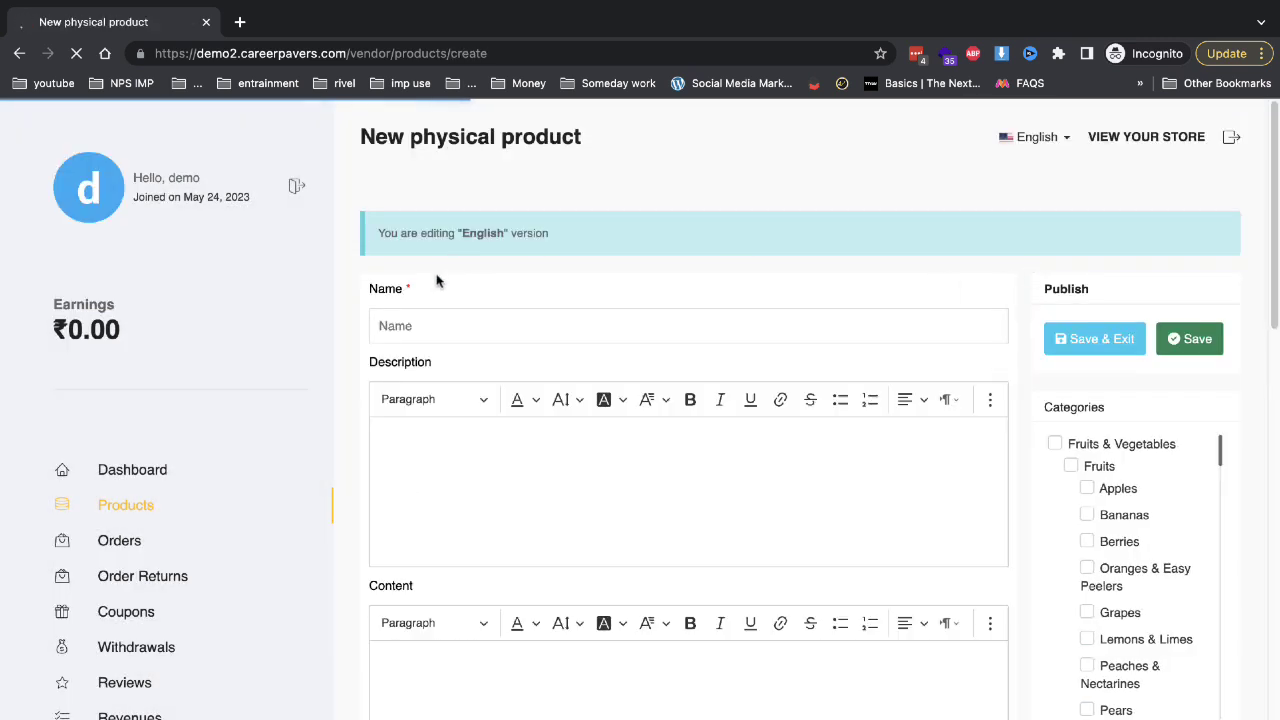
Name the product green tea 2 and paste the order reference into description and content.
left_click(440, 326)
type("gren")
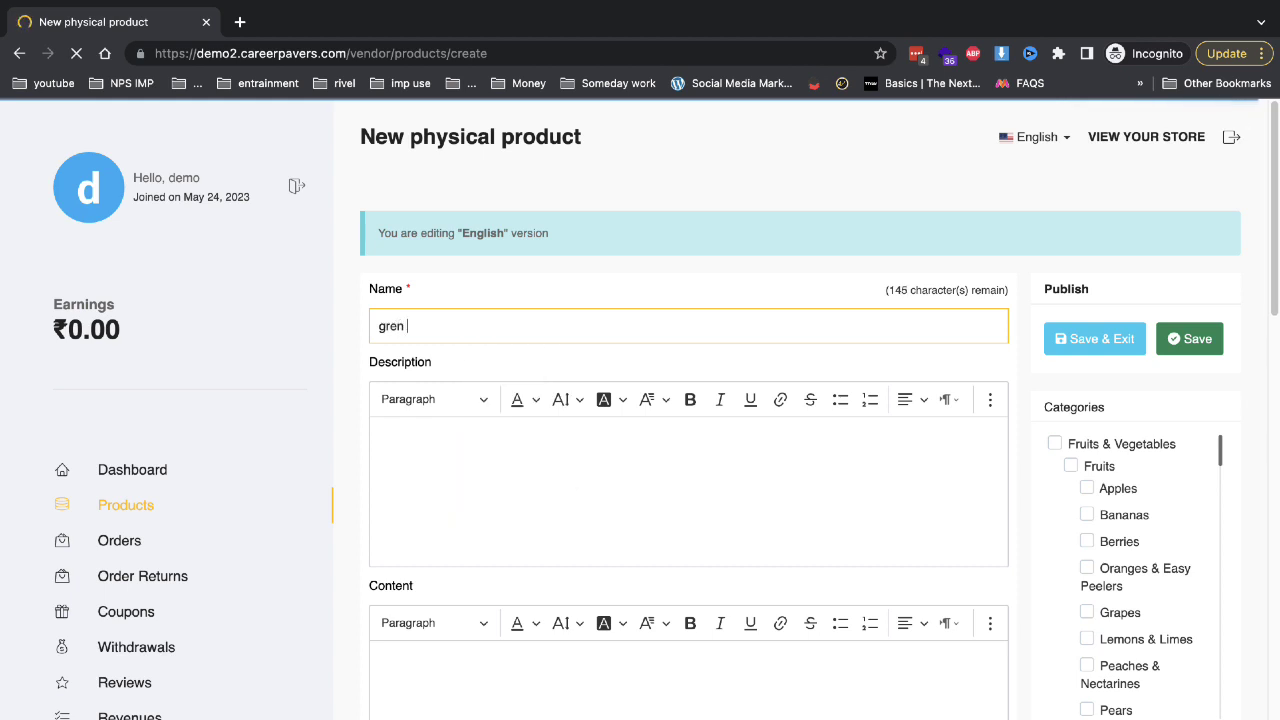
key("BackSpace")
key("Down")
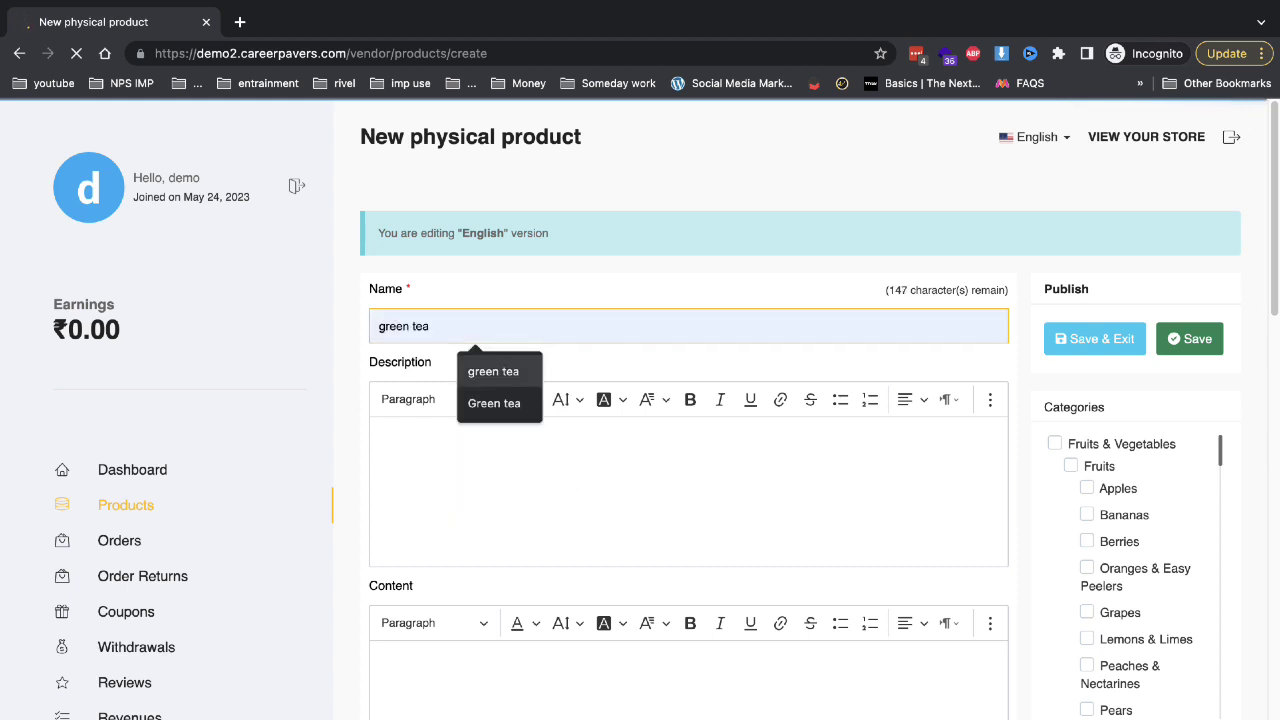
key("Return")
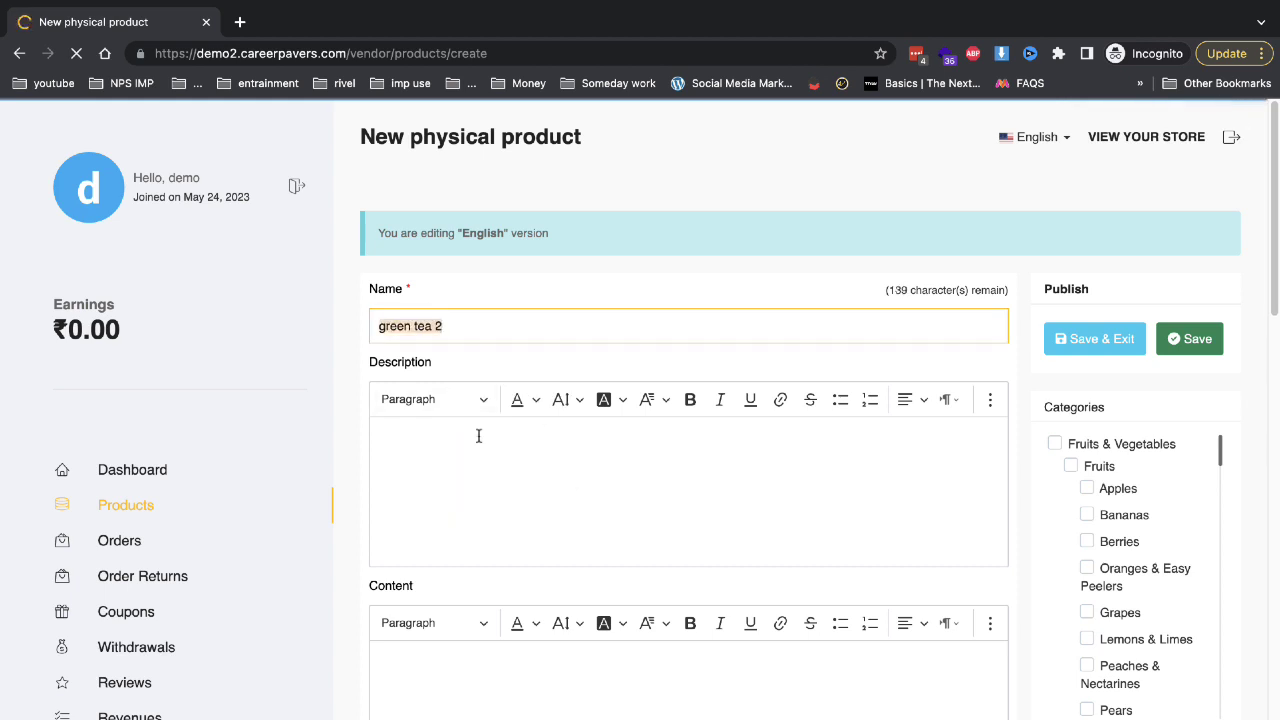
left_click(480, 440)
type("#10000047")
left_click(518, 686)
type("#10000047")
Put the product in the Green tea category and upload download (1).jpeg as its image.
scroll(1000, 460, "down", 3)
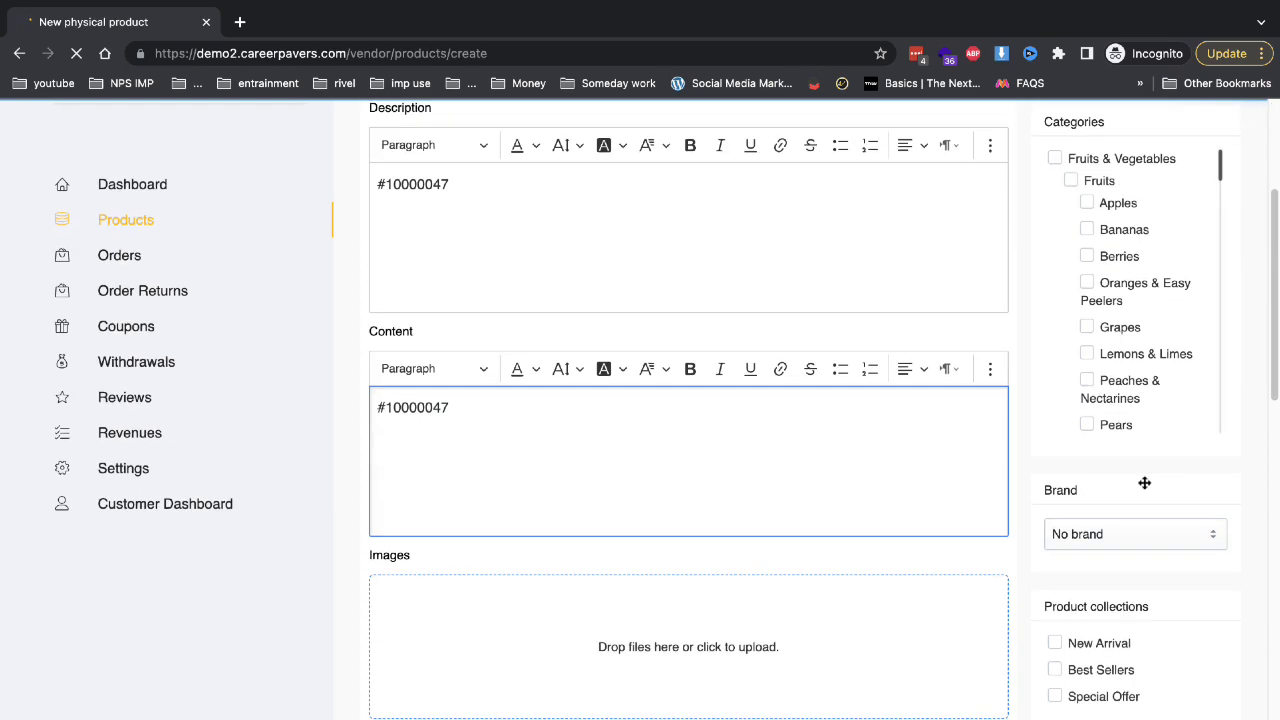
scroll(1131, 326, "down", 5)
scroll(1110, 262, "up", 3)
scroll(1110, 262, "up", 3)
scroll(1115, 304, "down", 5)
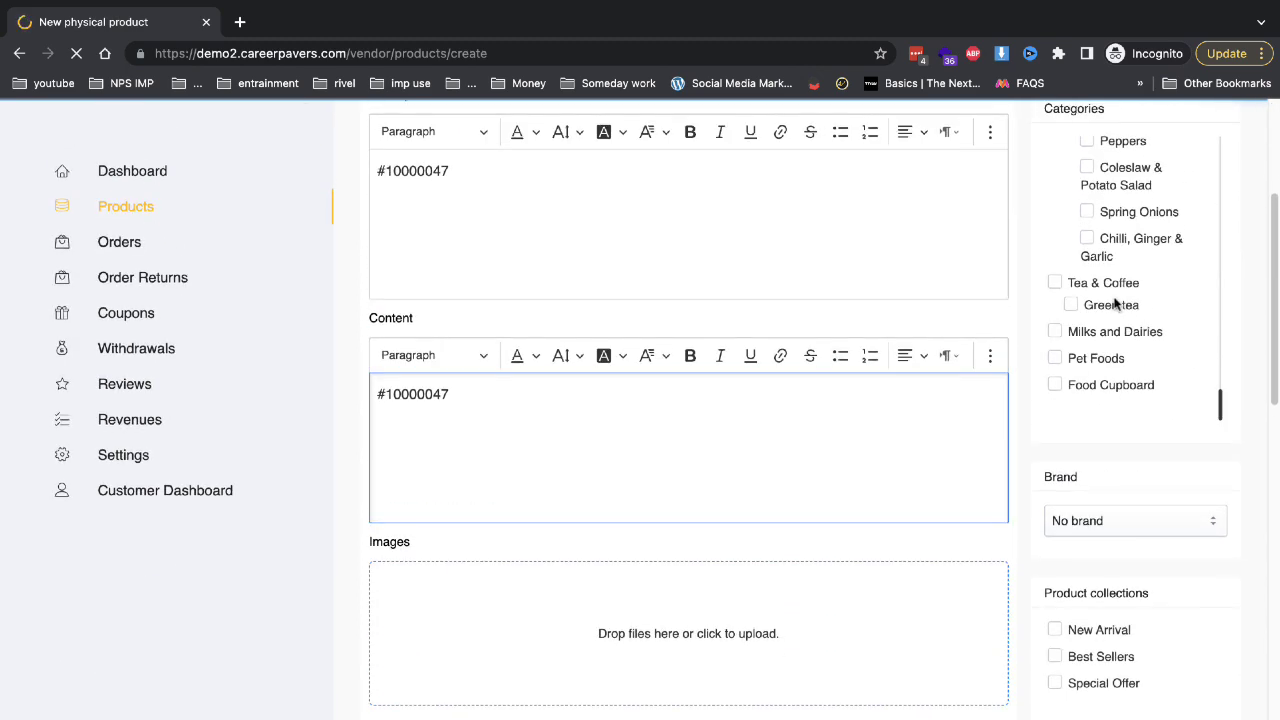
left_click(1115, 304)
scroll(1048, 470, "down", 3)
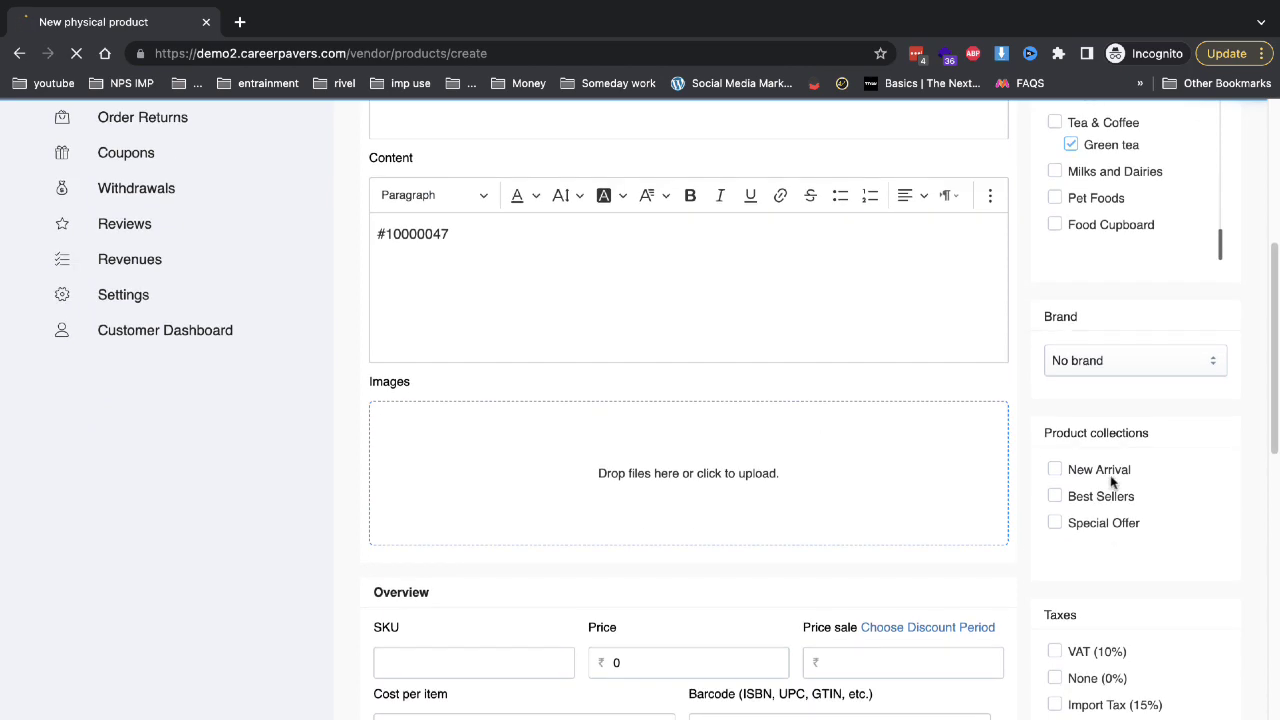
left_click(739, 484)
double_click(326, 310)
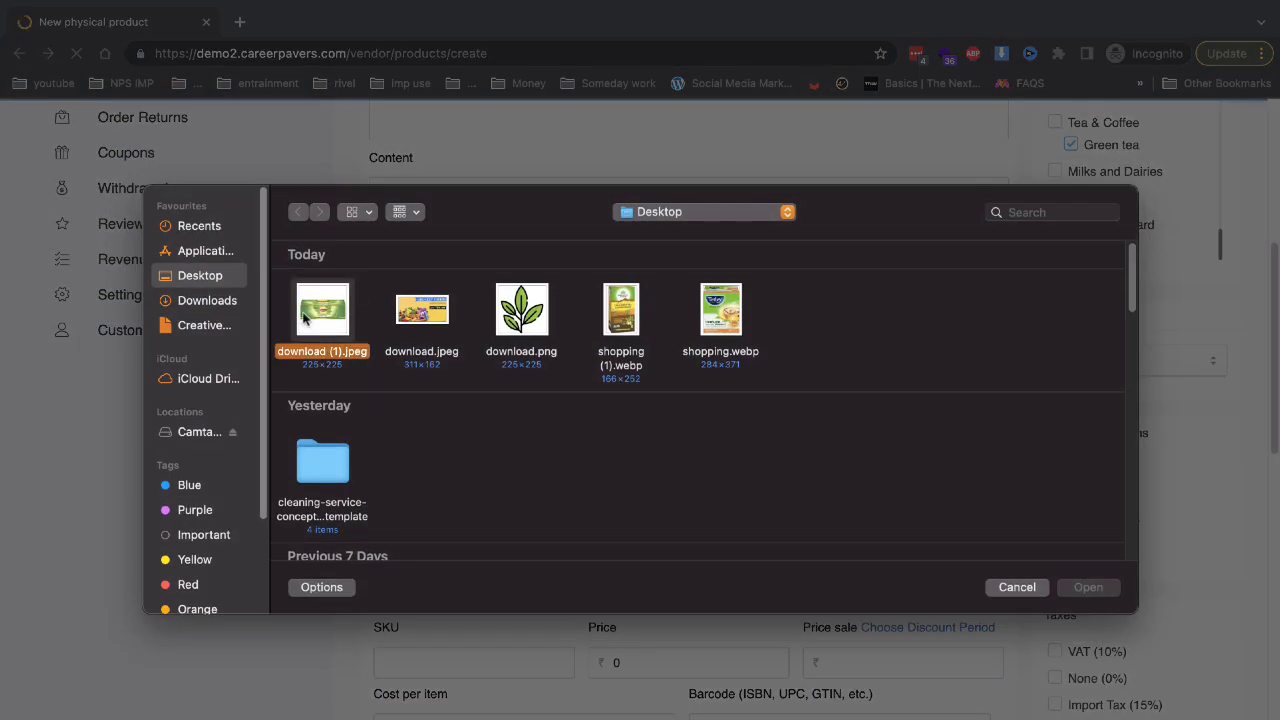
Enter SKU 32423, price 444, sale price 440 and cost per item 233.
scroll(550, 558, "down", 2)
left_click(514, 574)
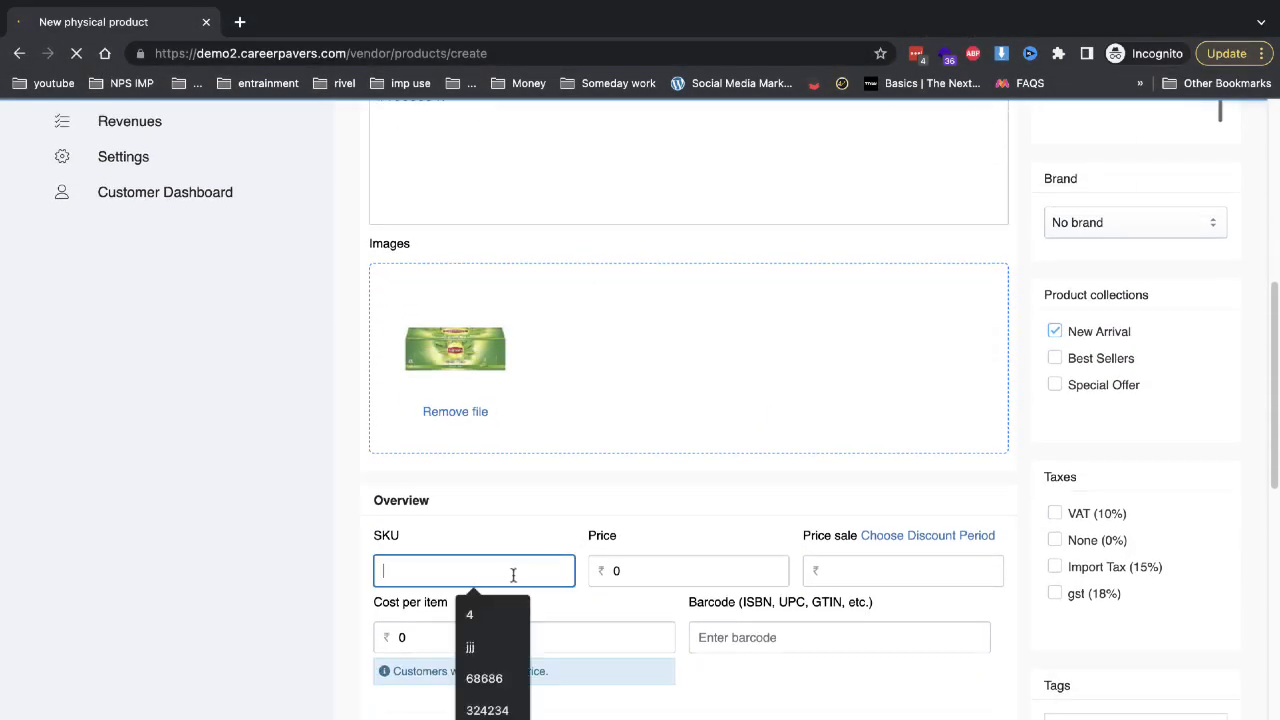
type("32423")
left_click(684, 577)
type("444")
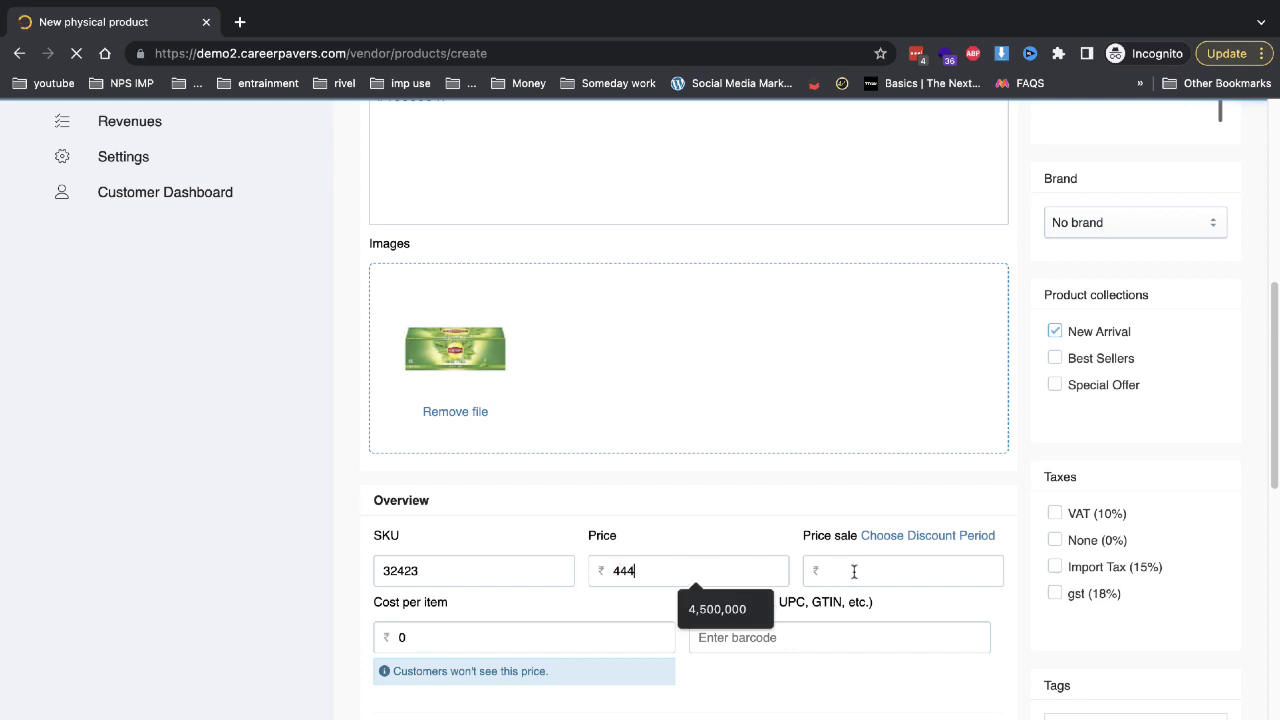
left_click(854, 571)
type("444")
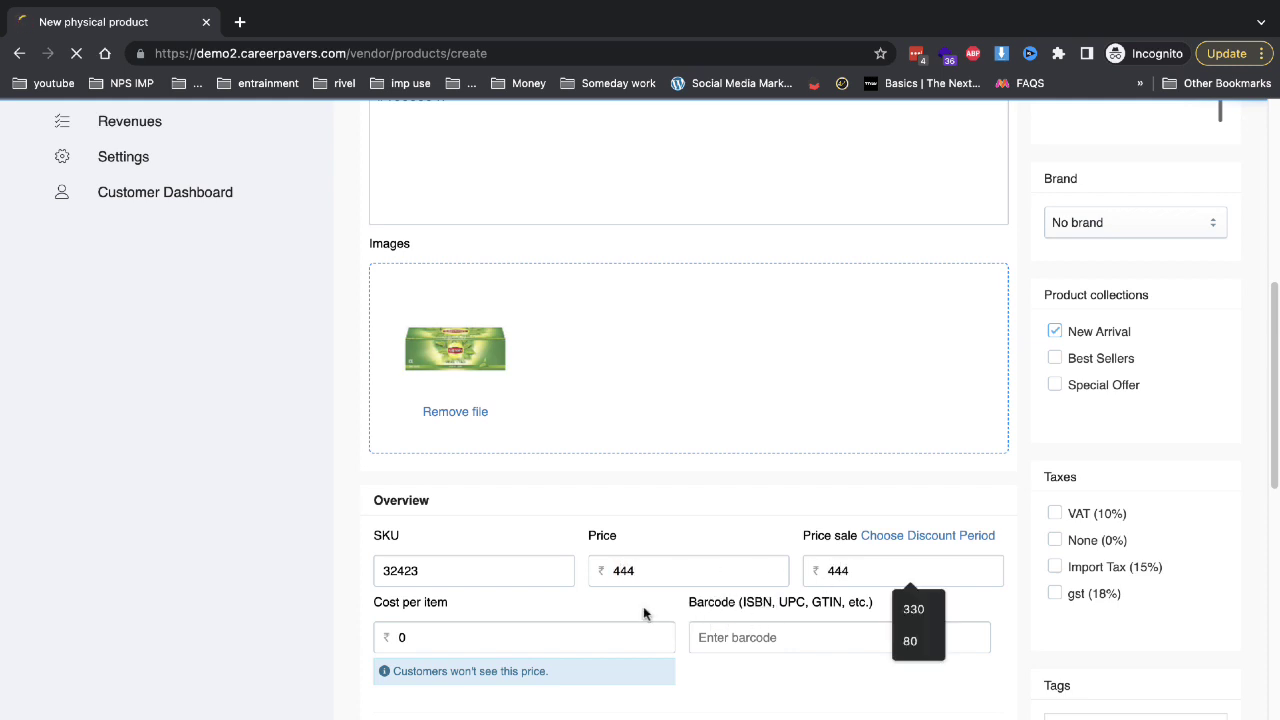
key("BackSpace")
type("0")
key("Tab")
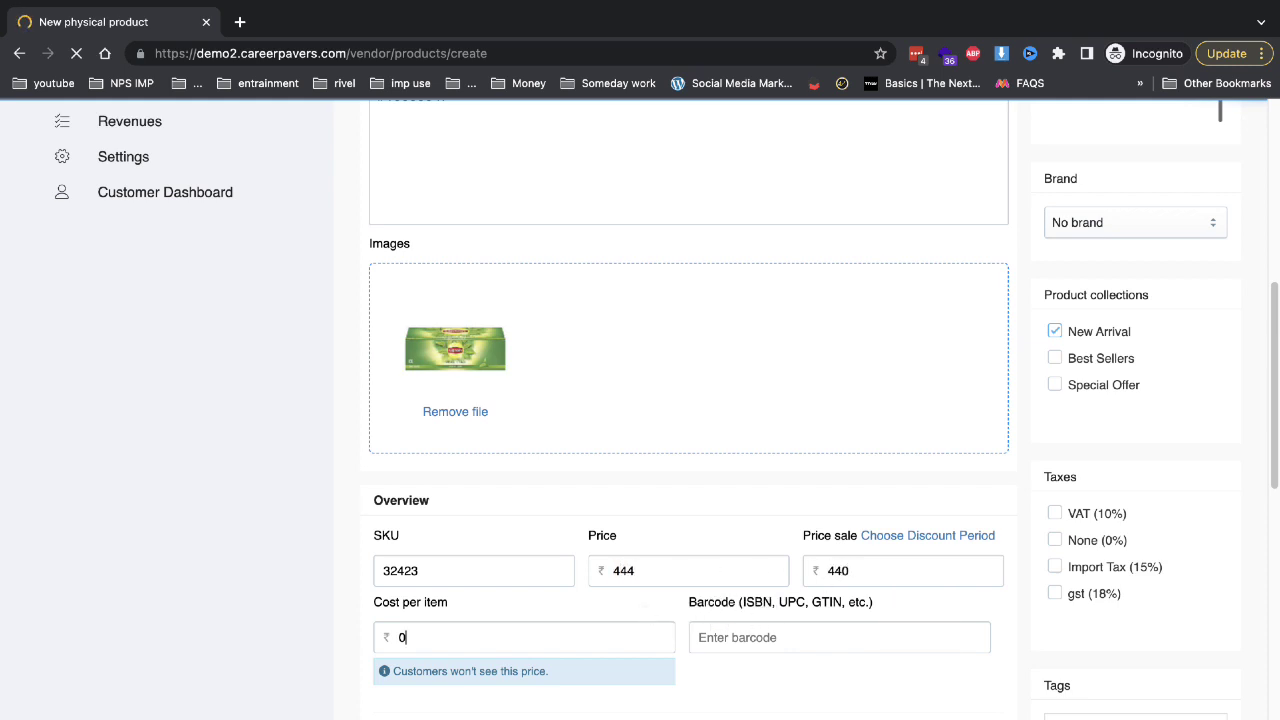
type("233")
Save the new product and return to the vendor Products list.
scroll(665, 600, "down", 9)
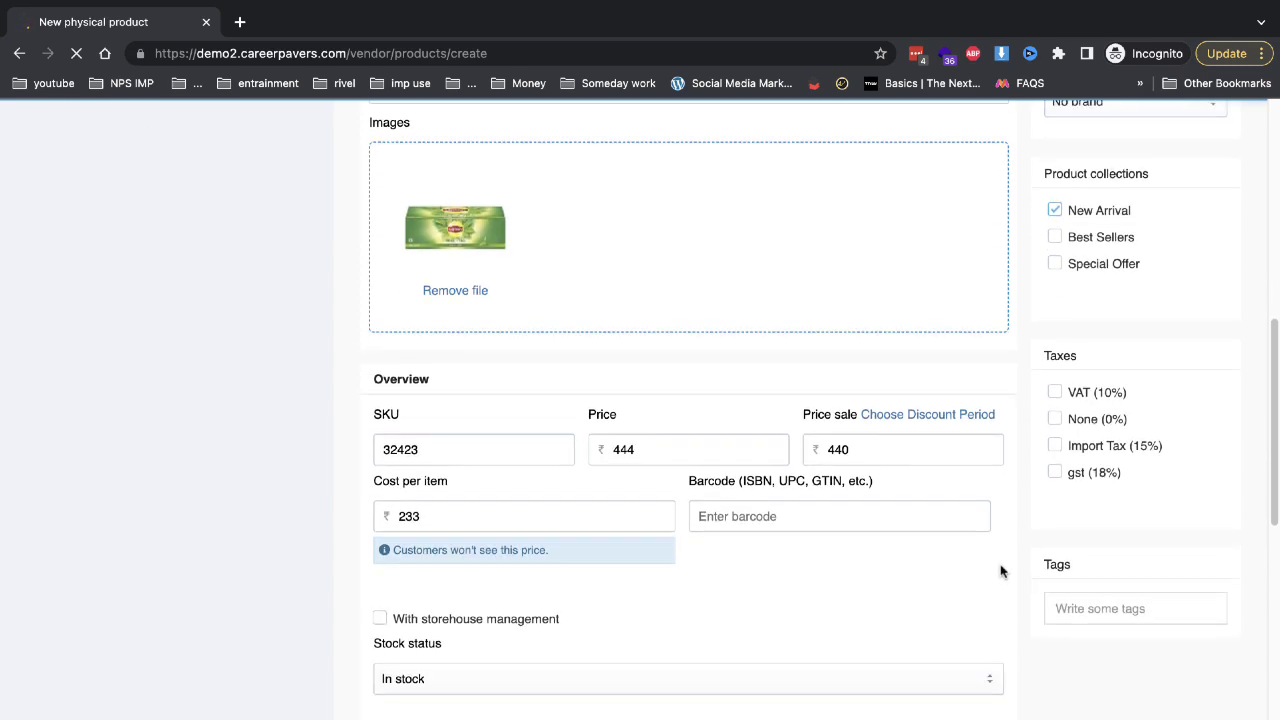
scroll(580, 401, "down", 2)
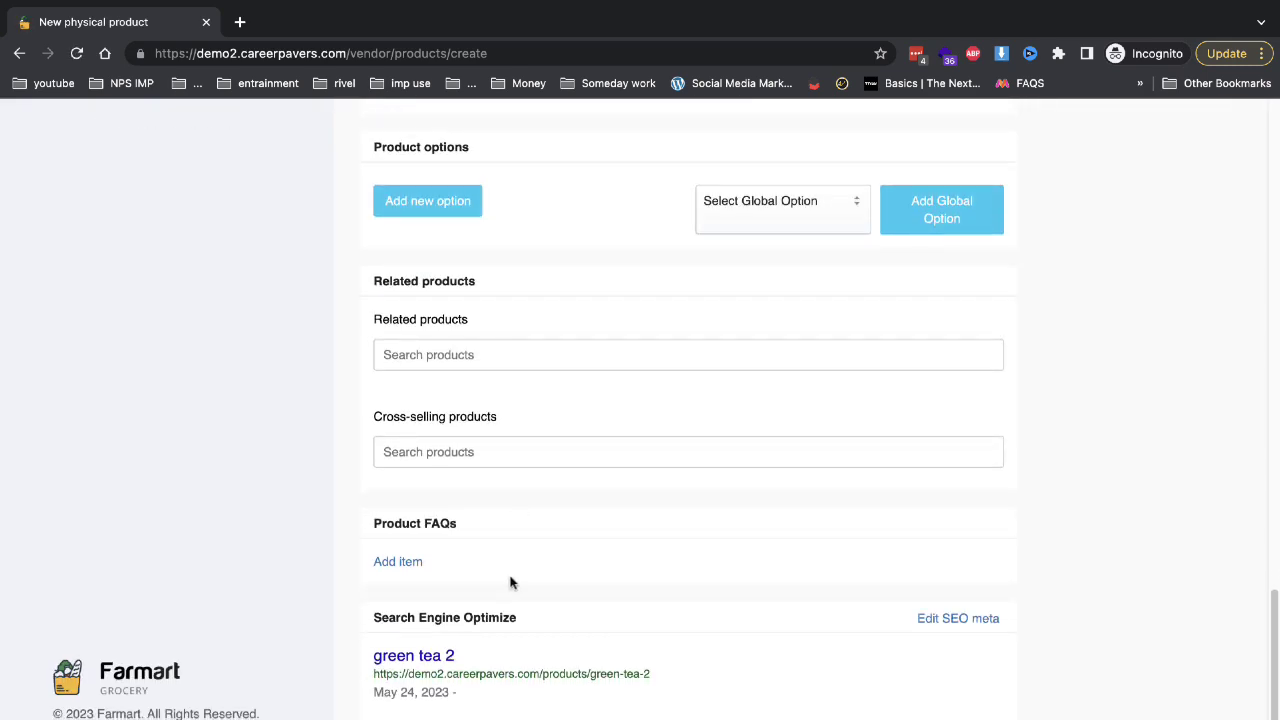
scroll(536, 573, "up", 15)
left_click(1080, 338)
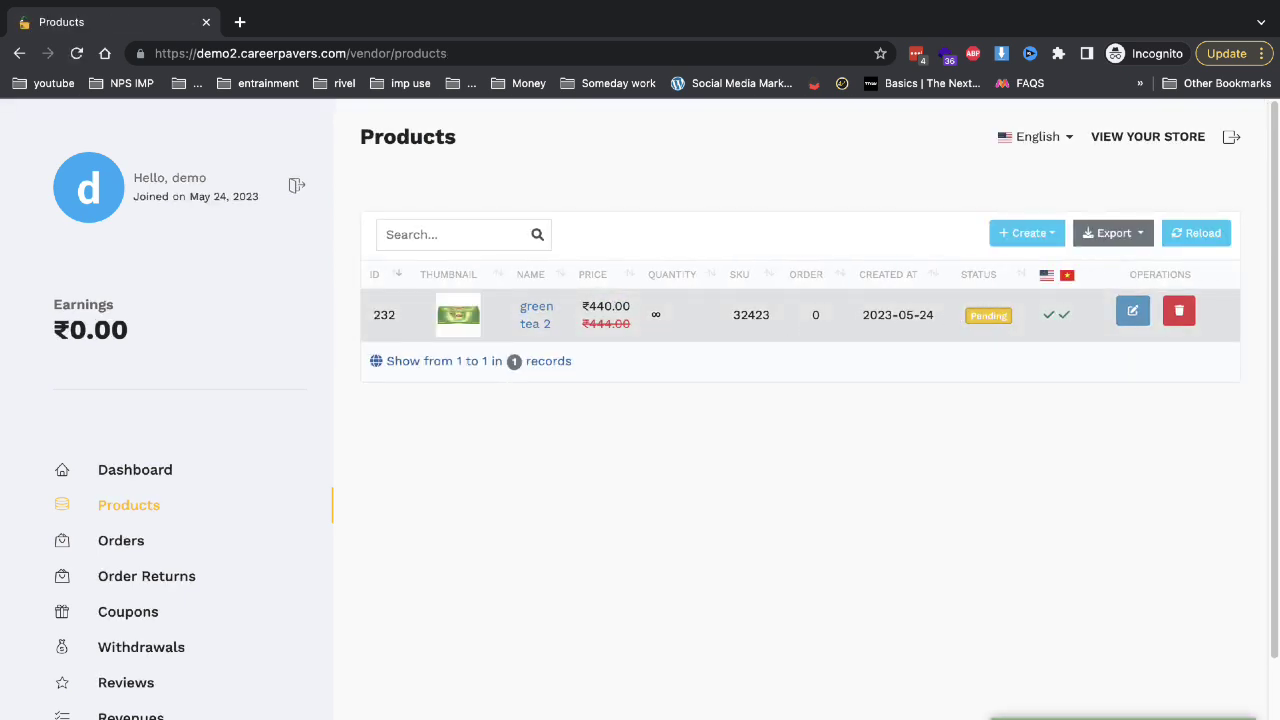
mouse_move(72, 8)
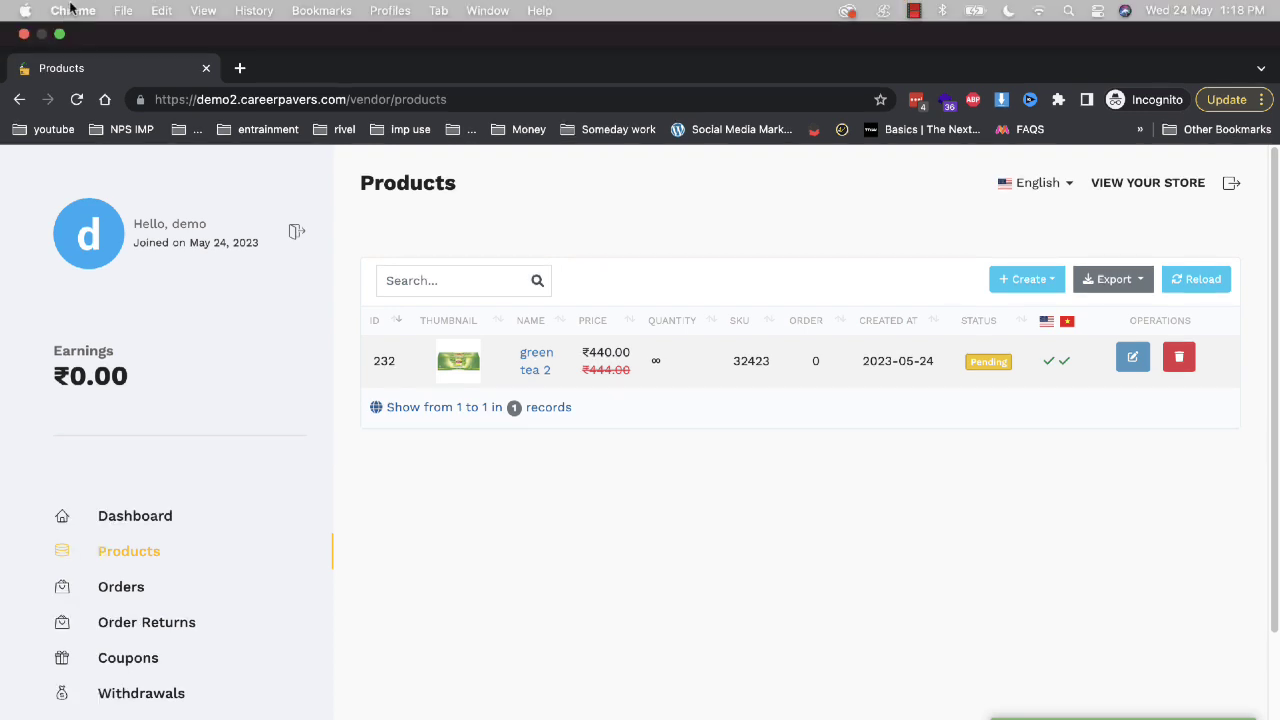
left_click(62, 35)
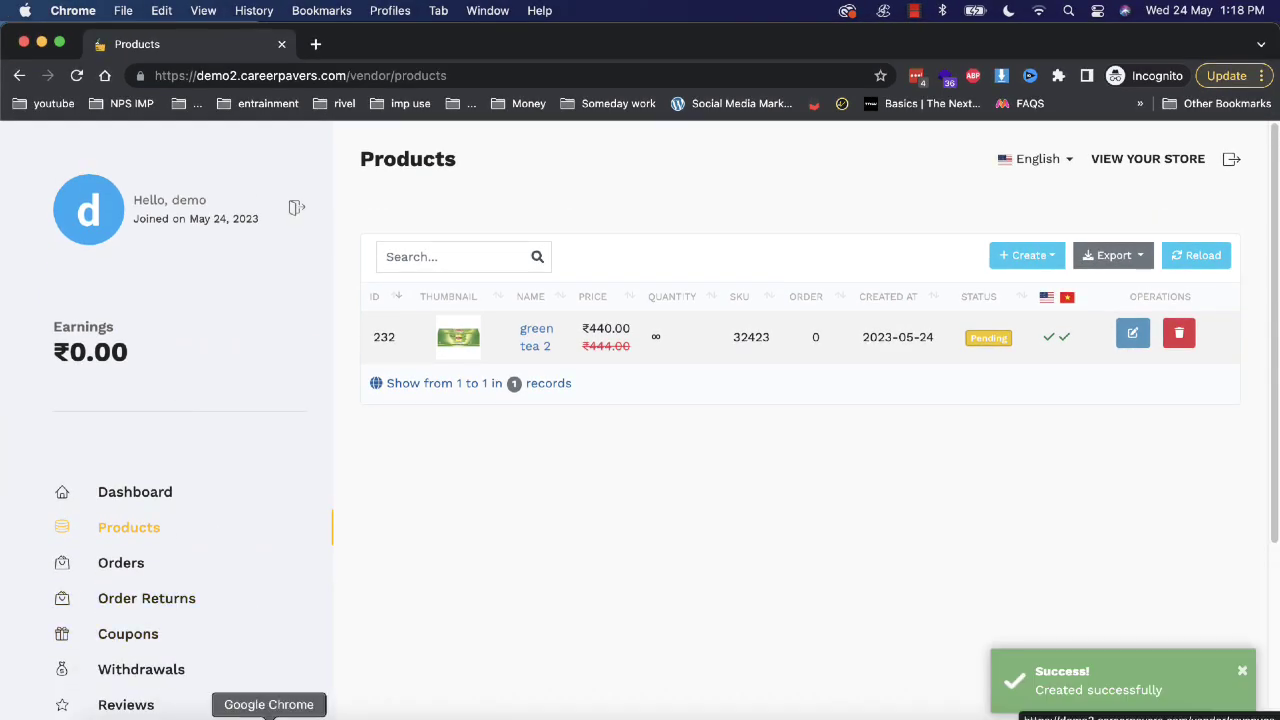
left_click(269, 716)
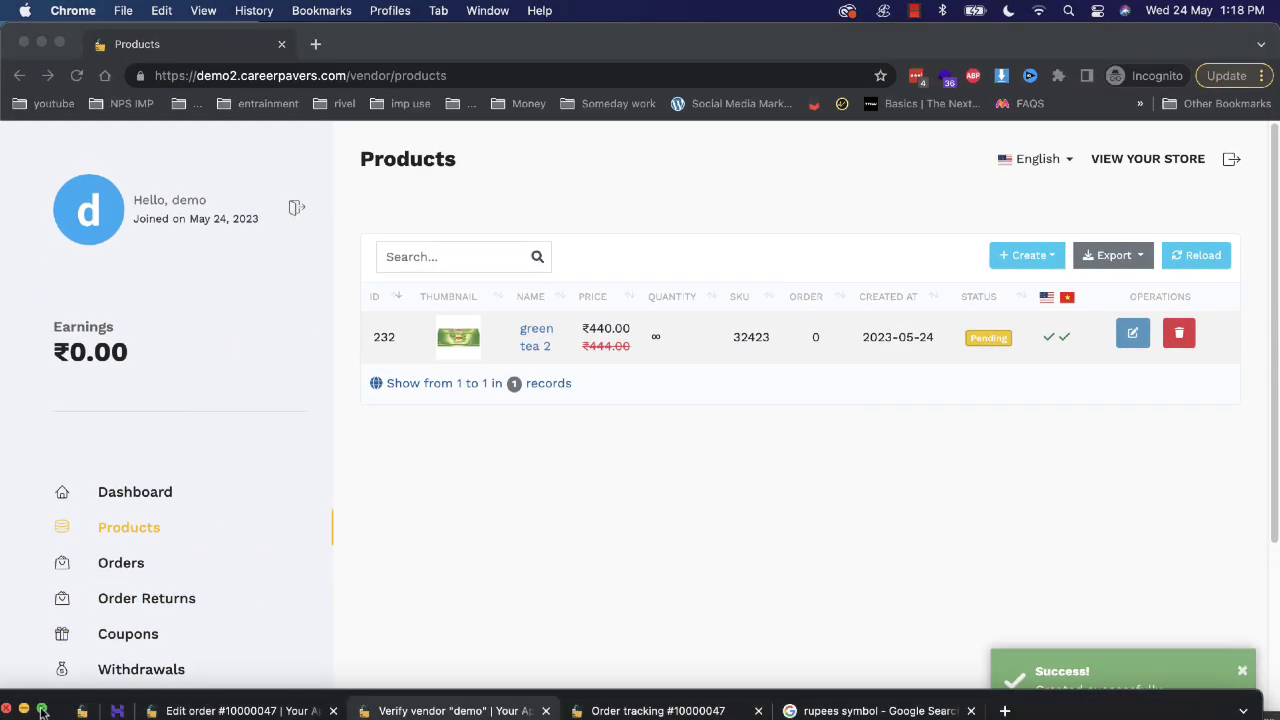
In the admin Products list, change green tea 2's status to Published and save.
left_click(42, 710)
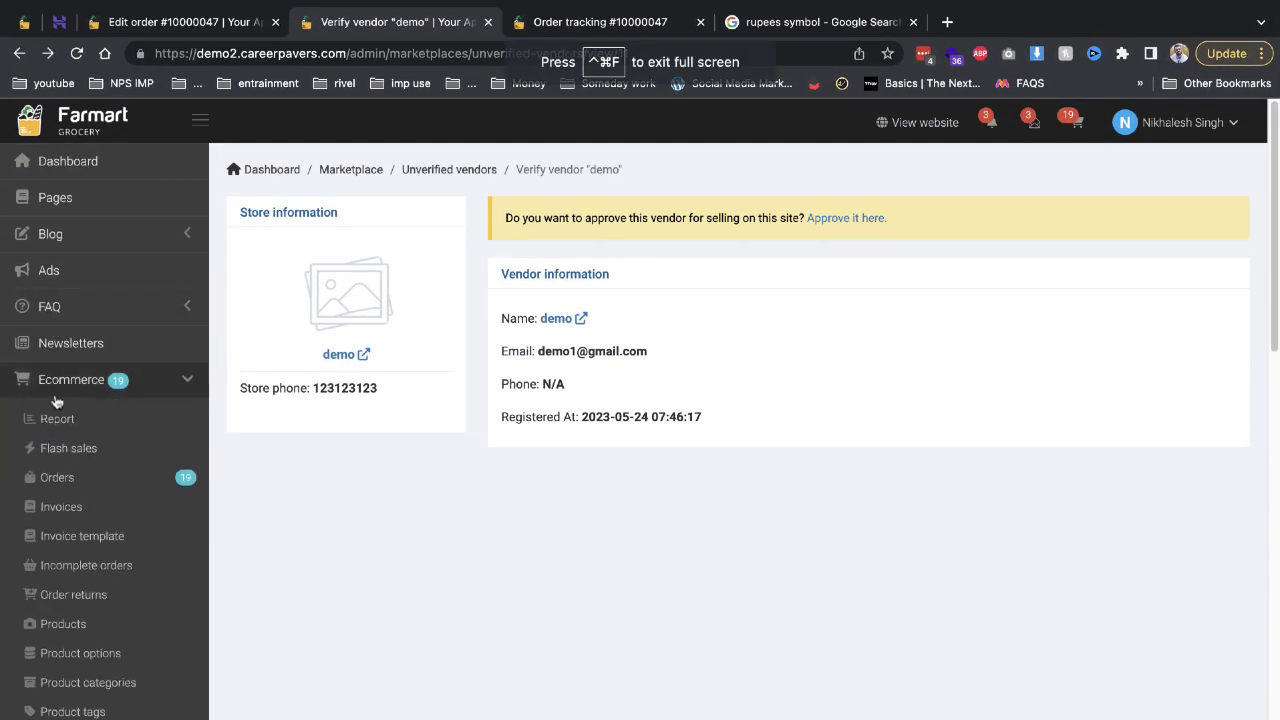
left_click(125, 622)
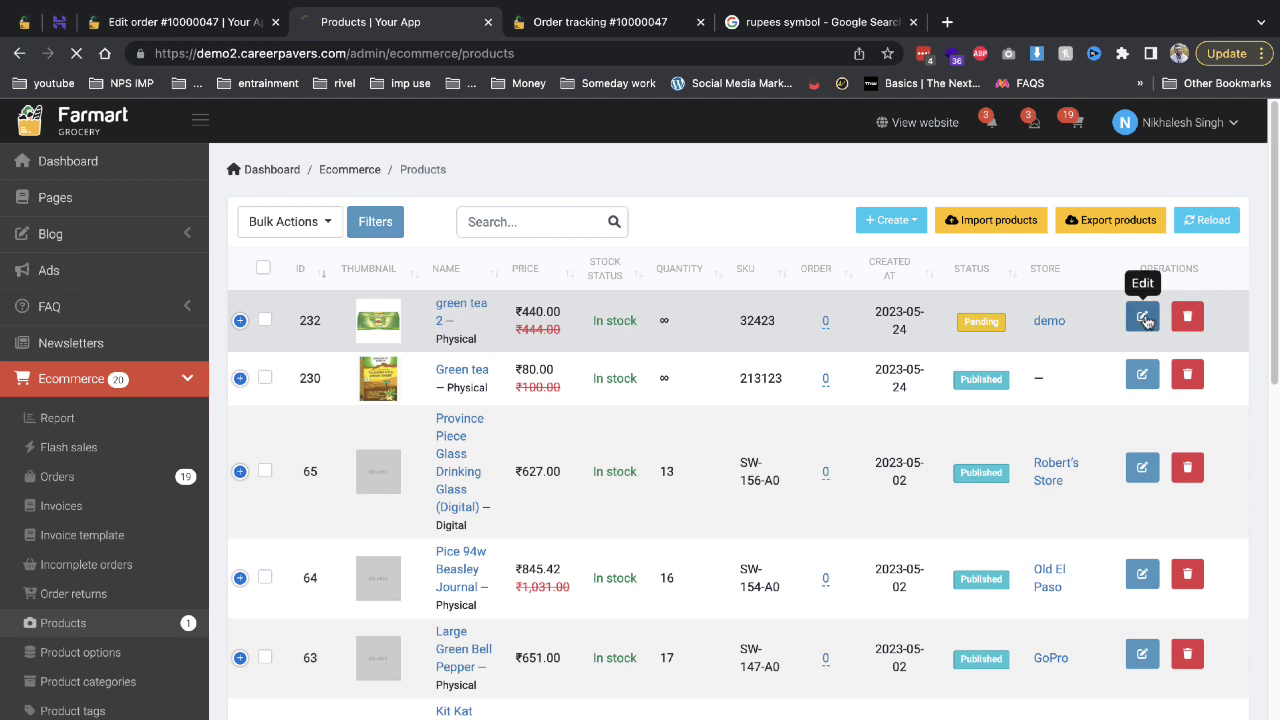
left_click(1143, 317)
left_click(1115, 596)
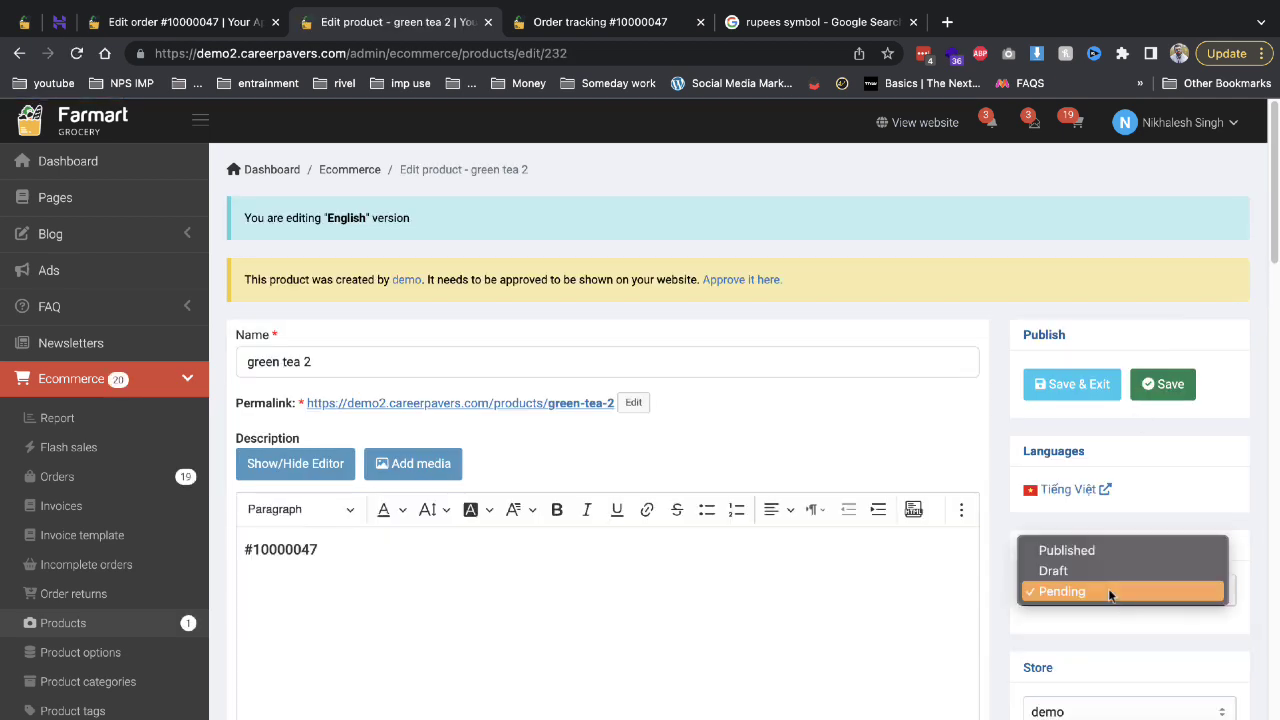
left_click(1066, 551)
left_click(1067, 394)
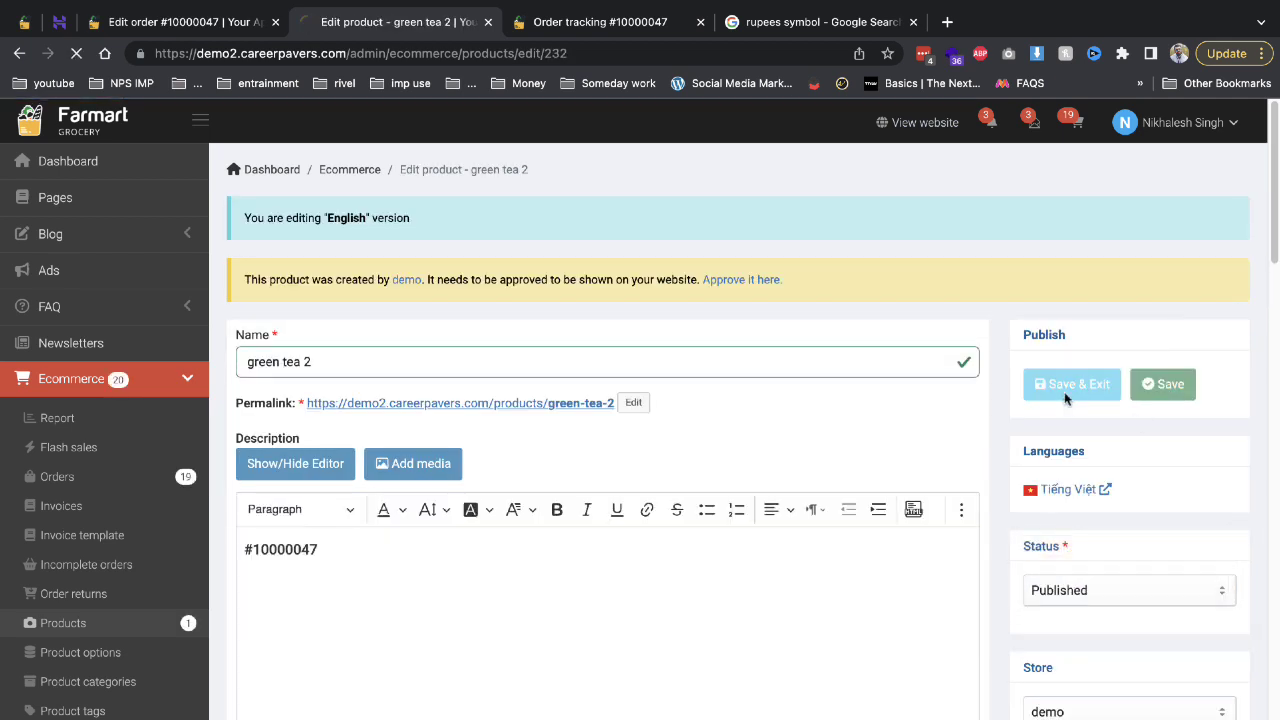
scroll(45, 470, "down", 2)
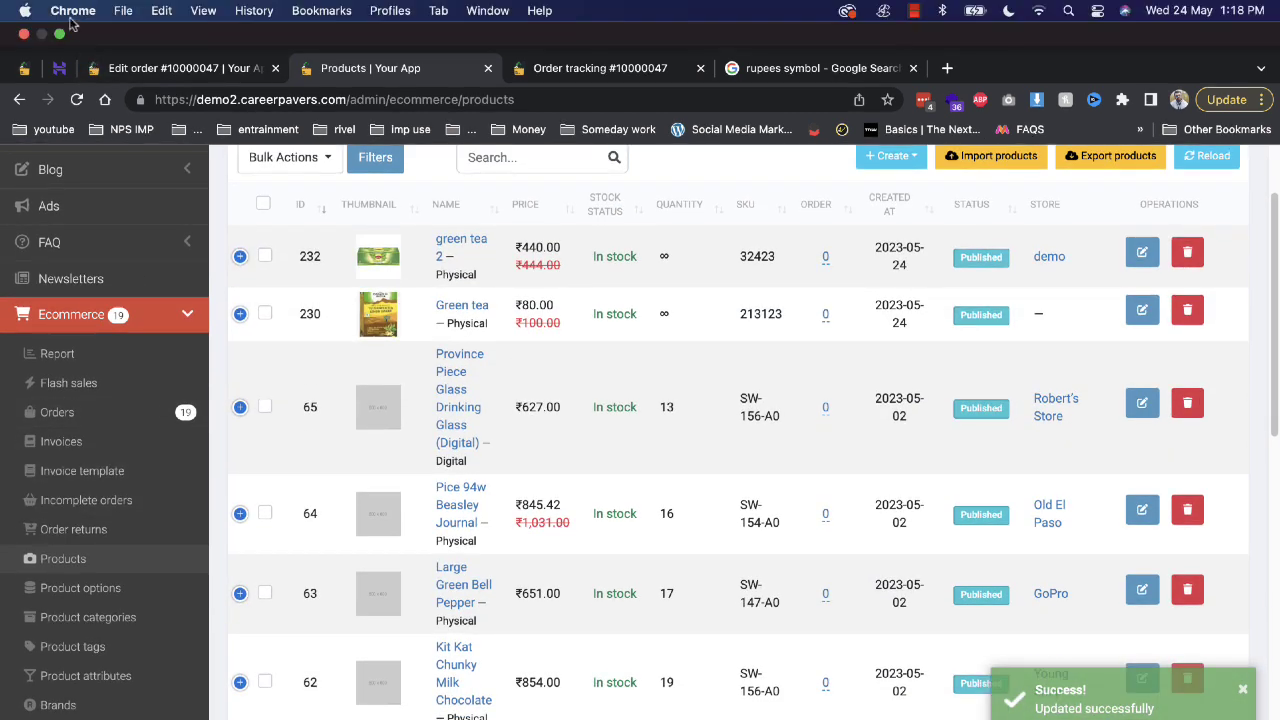
left_click(62, 35)
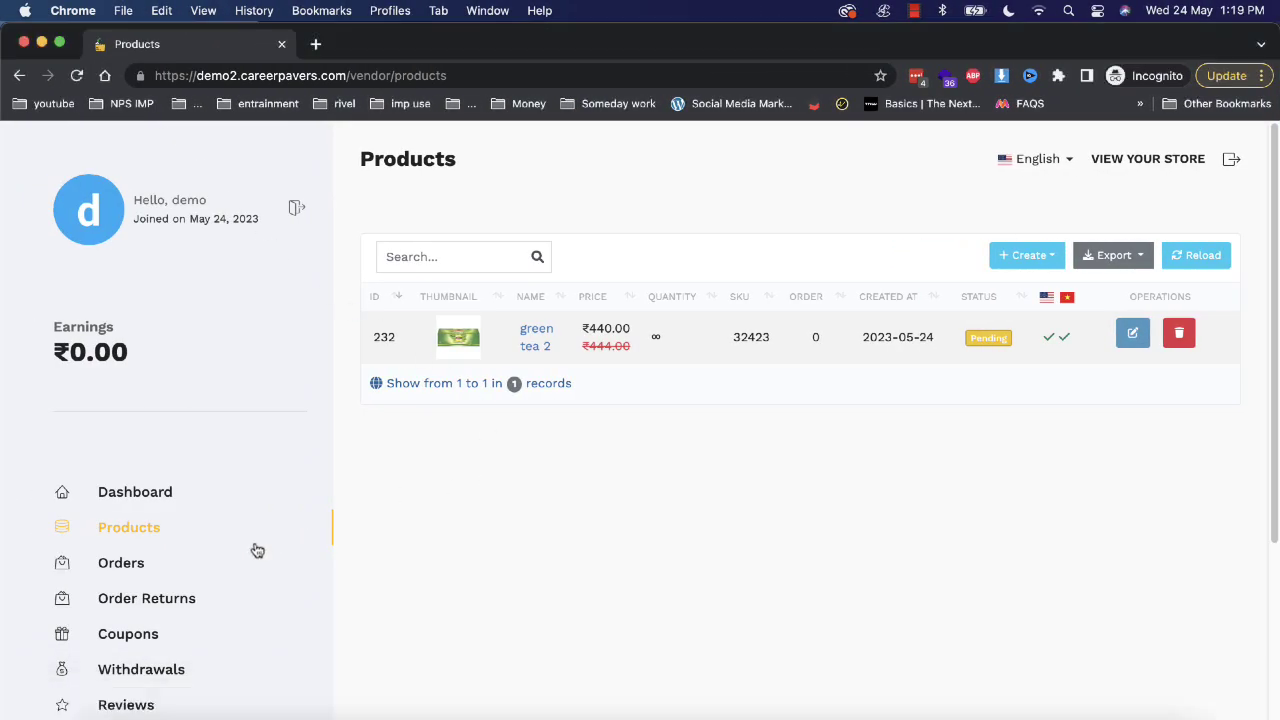
Open the demo vendor's storefront in a new tab, closing the old order tracking tab.
left_click(234, 560)
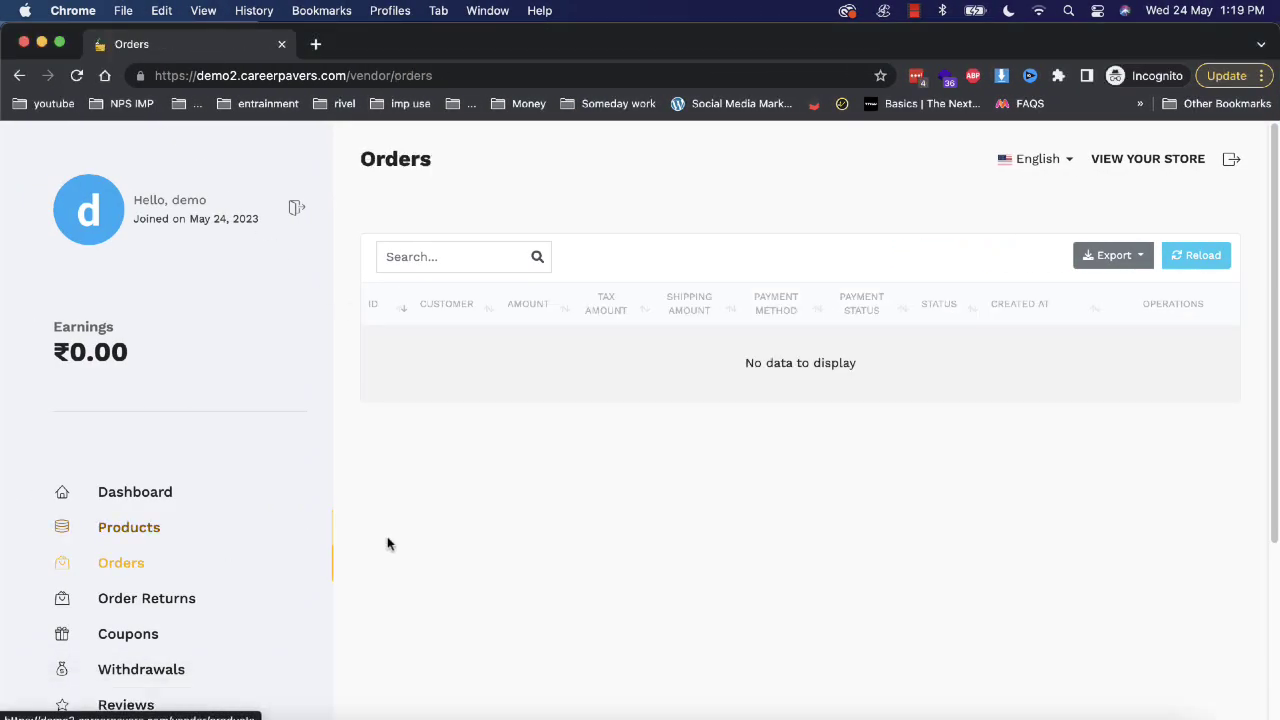
key("super+grave")
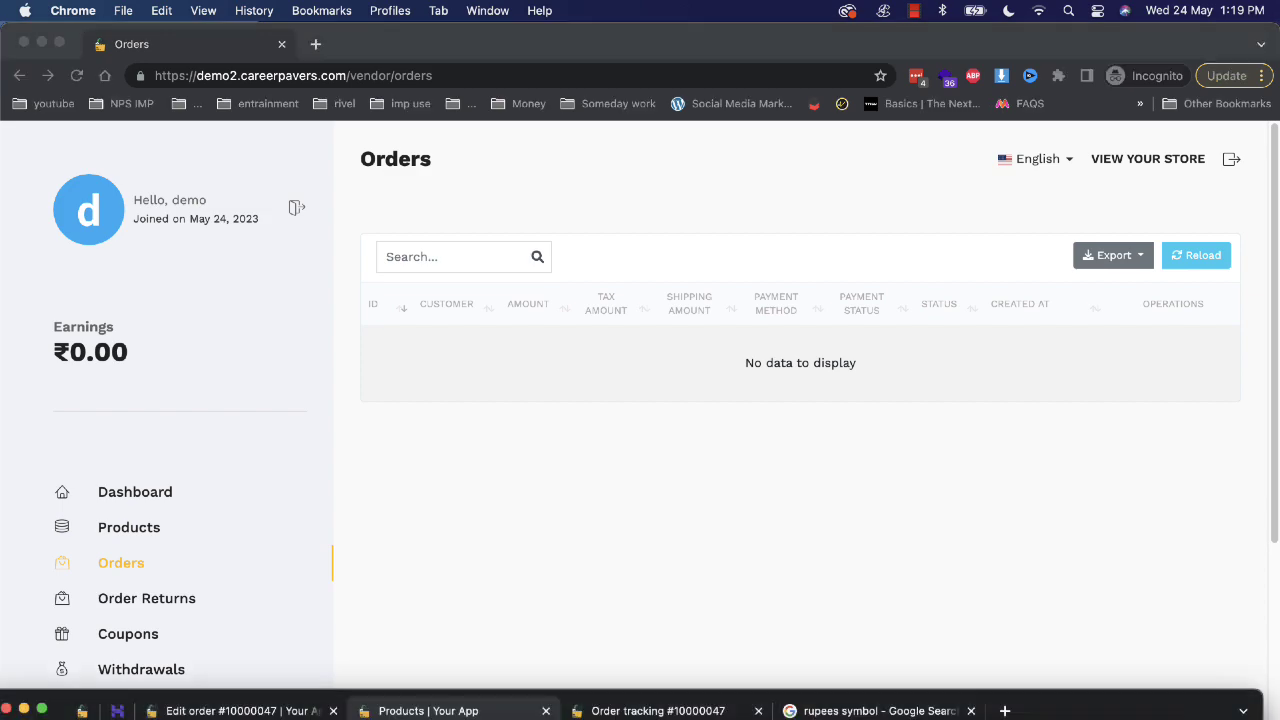
left_click(42, 709)
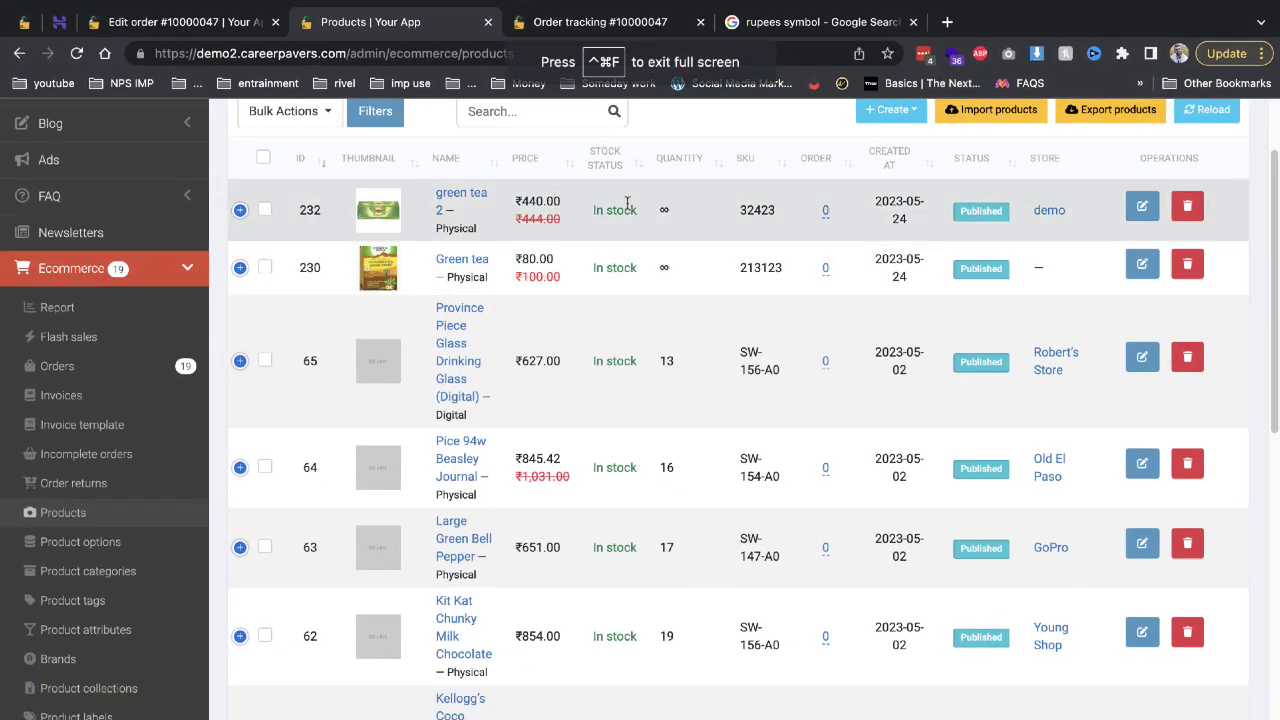
left_click(1049, 210)
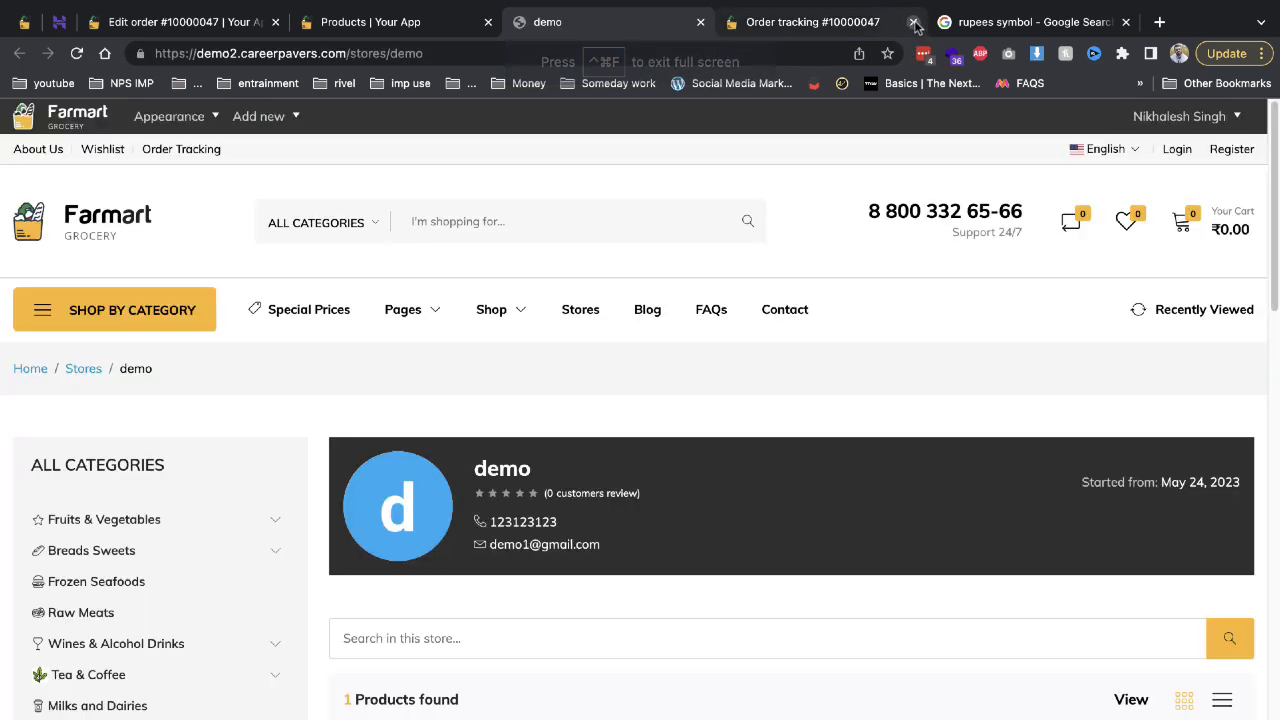
left_click(913, 21)
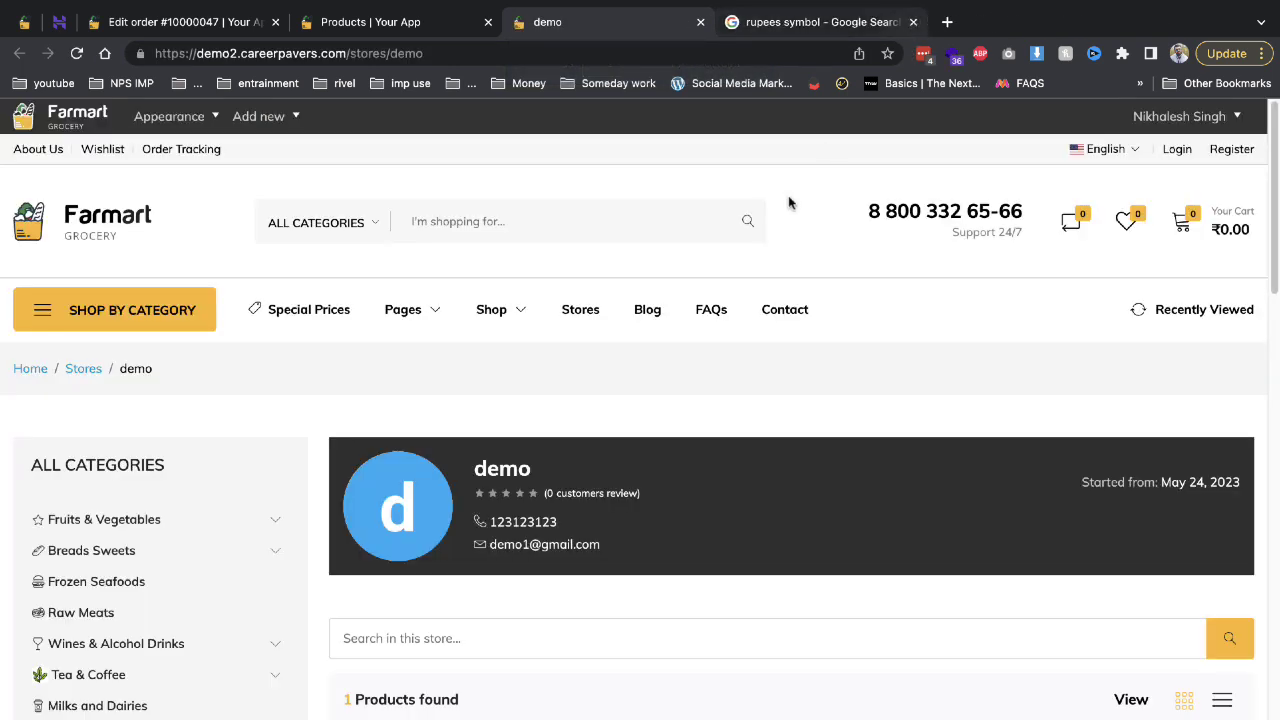
Add green tea 2 to the cart and place a ₹440 cash-on-delivery order.
scroll(750, 277, "down", 1)
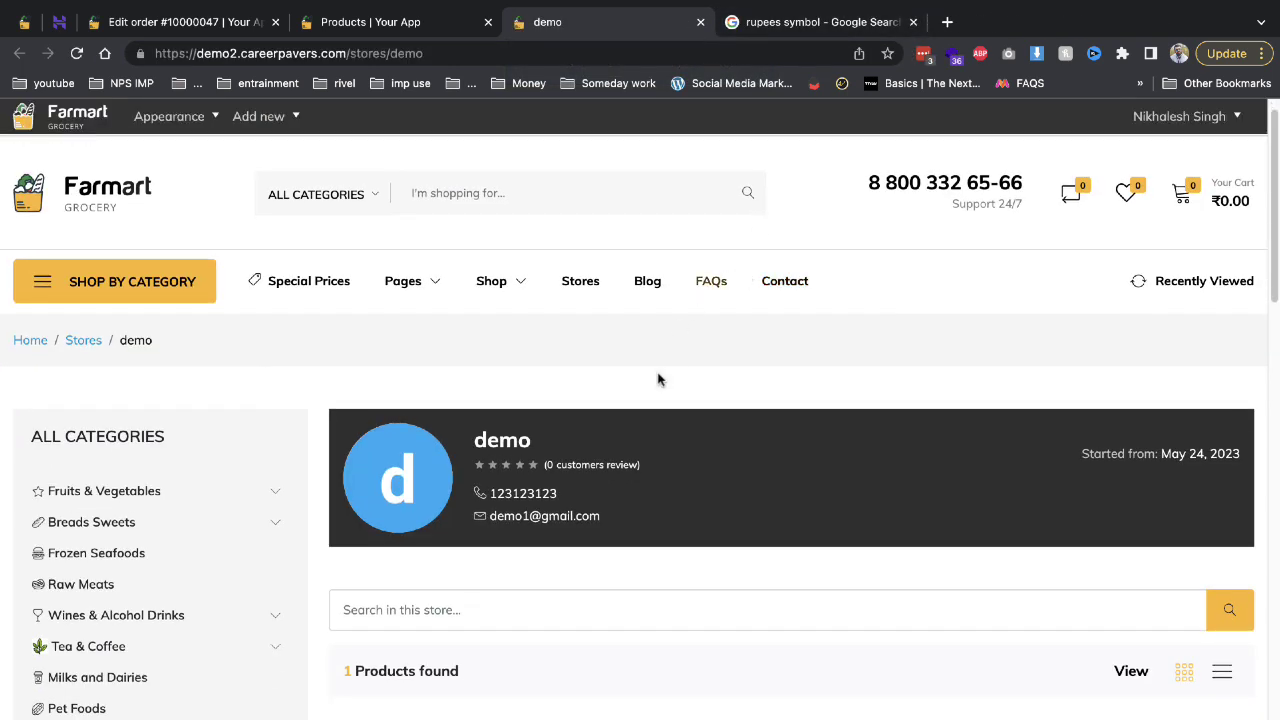
scroll(658, 379, "down", 4)
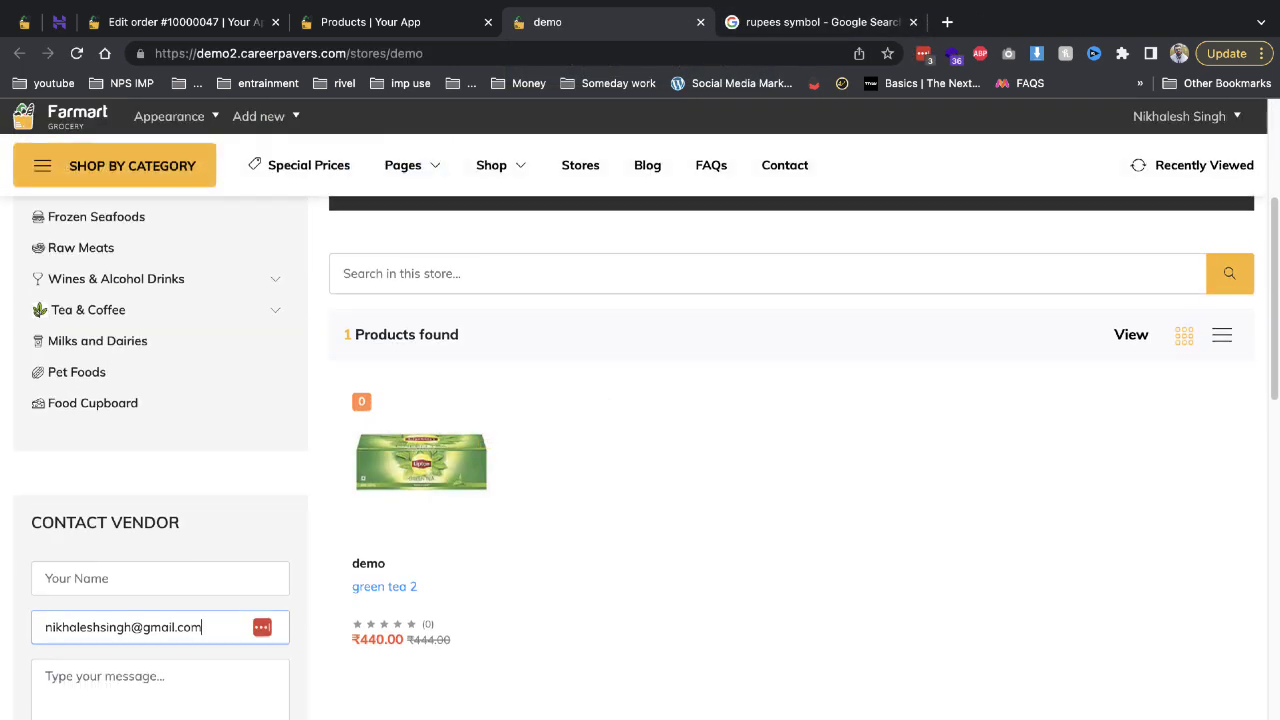
mouse_move(443, 533)
left_click(430, 712)
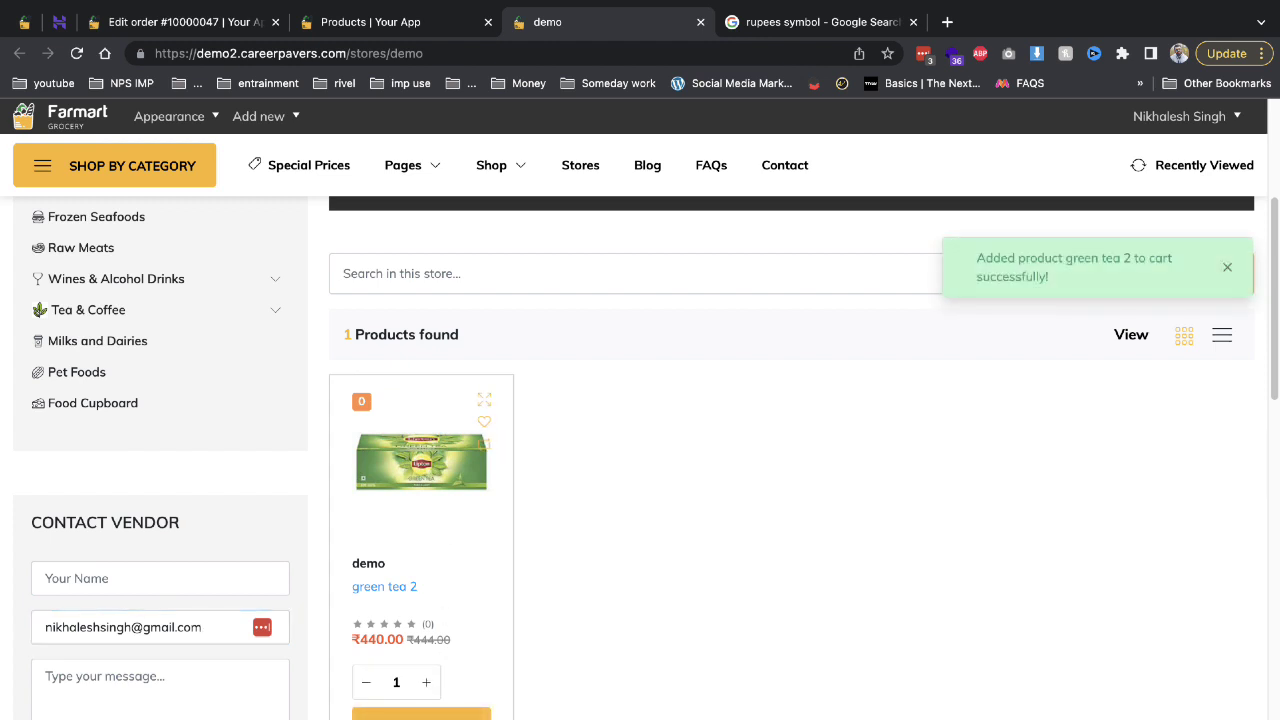
scroll(1200, 190, "up", 5)
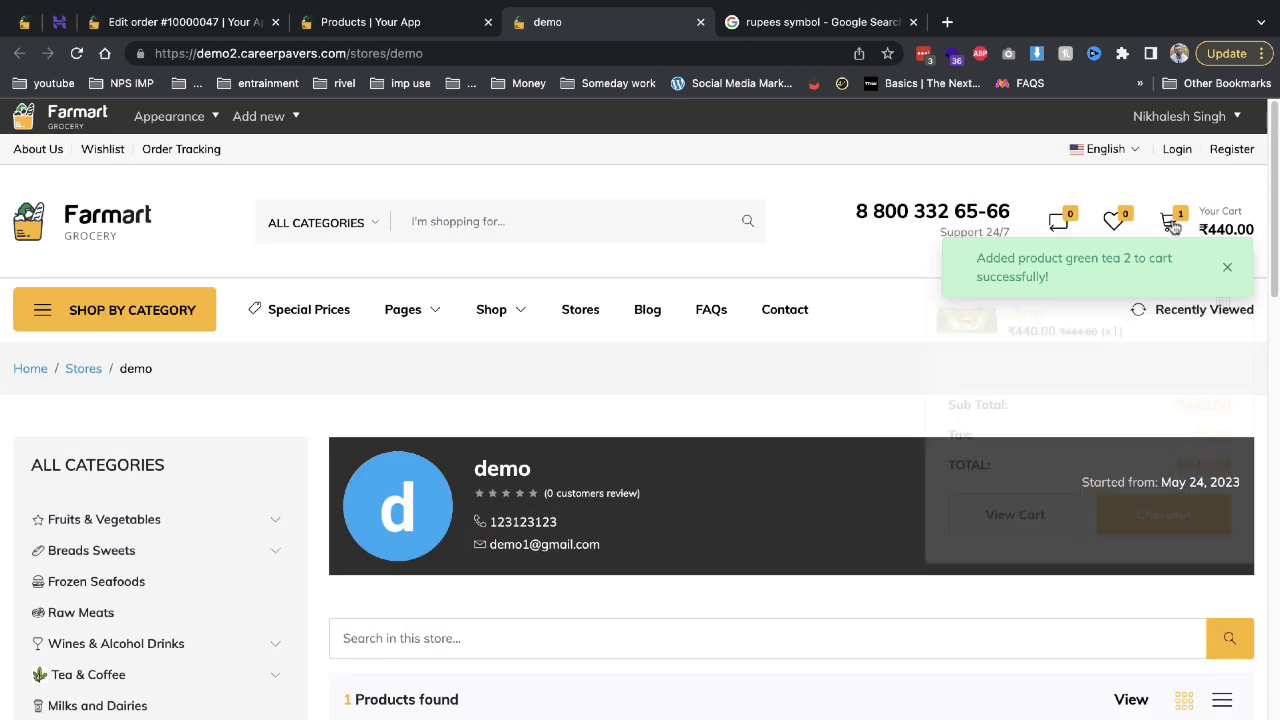
mouse_move(1170, 222)
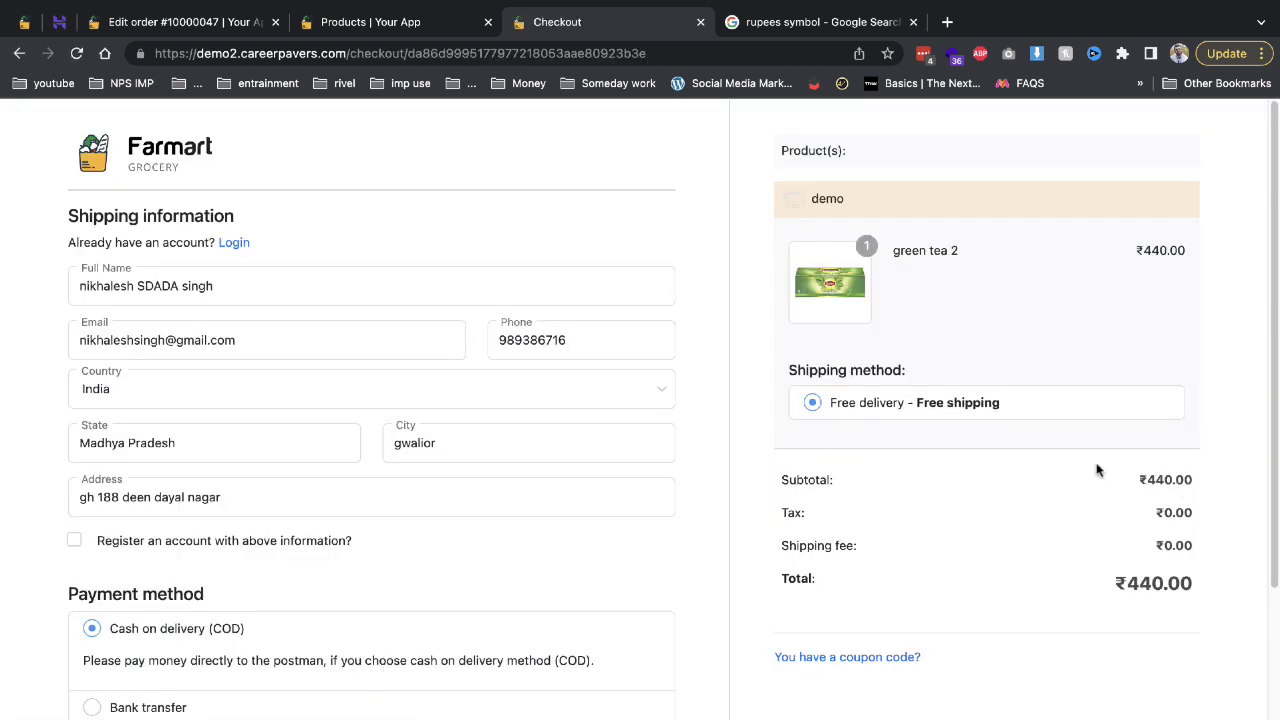
scroll(538, 369, "down", 3)
left_click(656, 641)
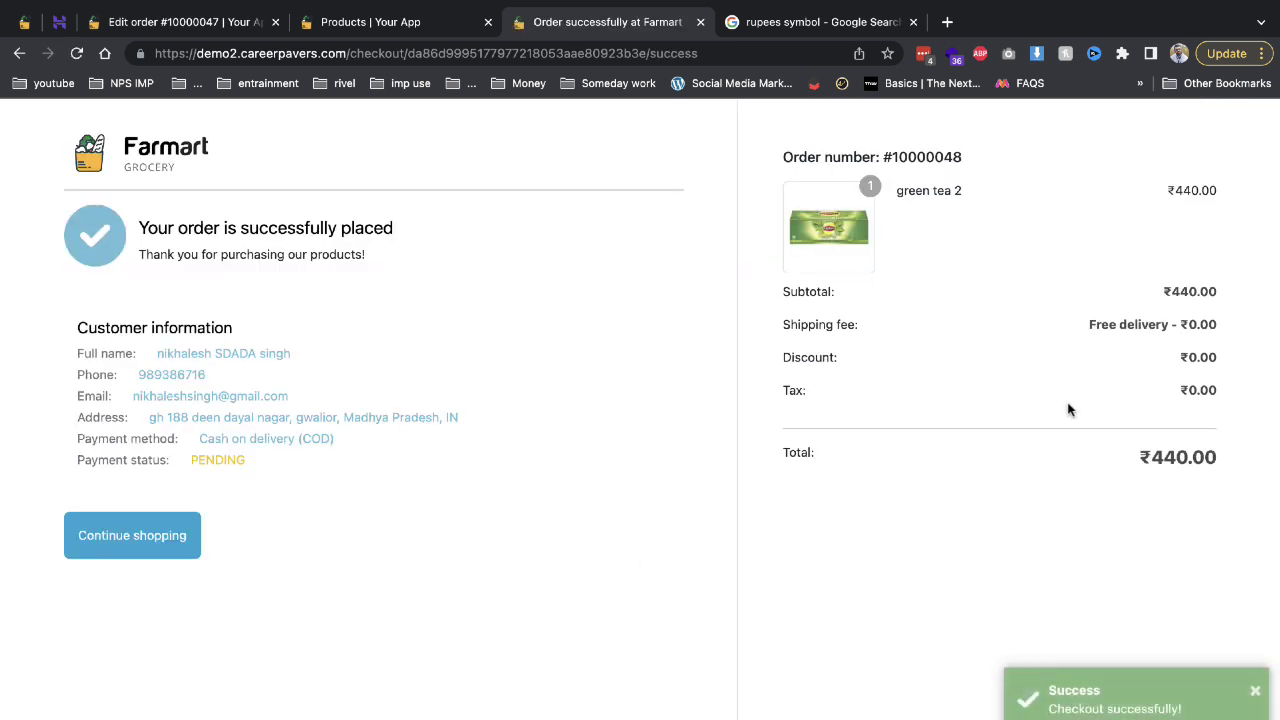
Open the admin orders list, then open order #10000048 for editing in the vendor dashboard.
mouse_move(352, 5)
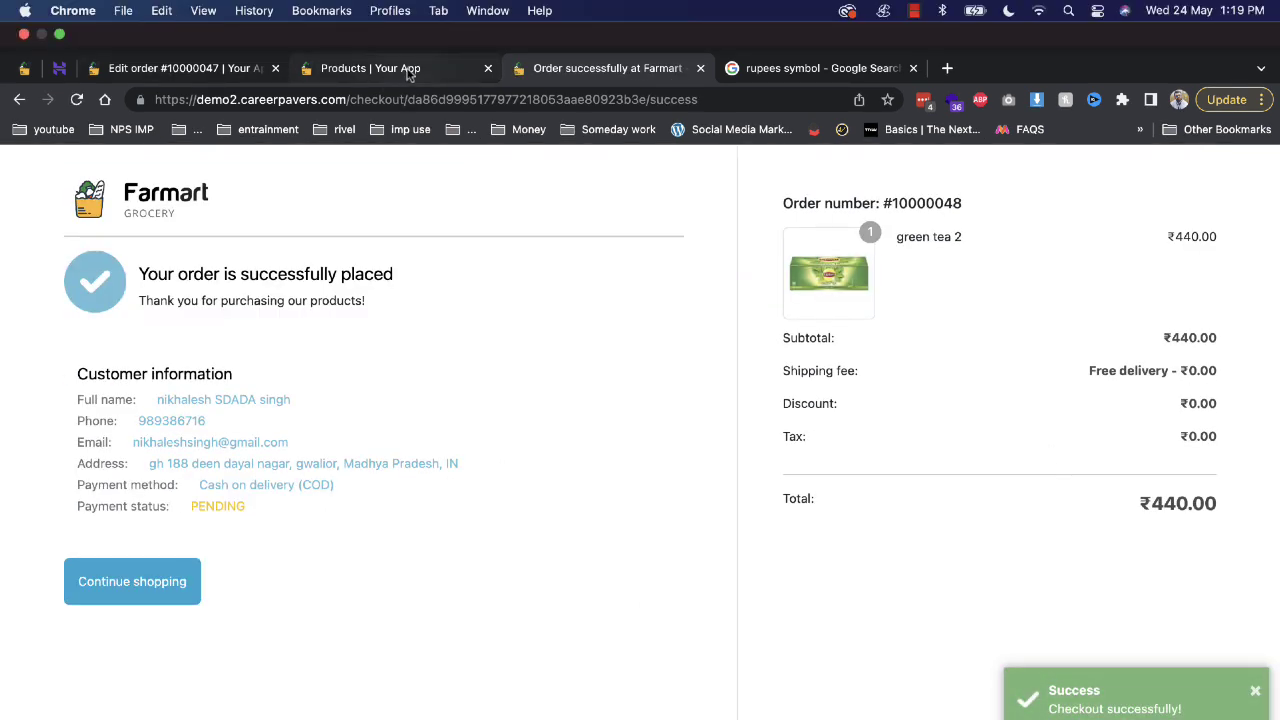
left_click(408, 70)
left_click(140, 371)
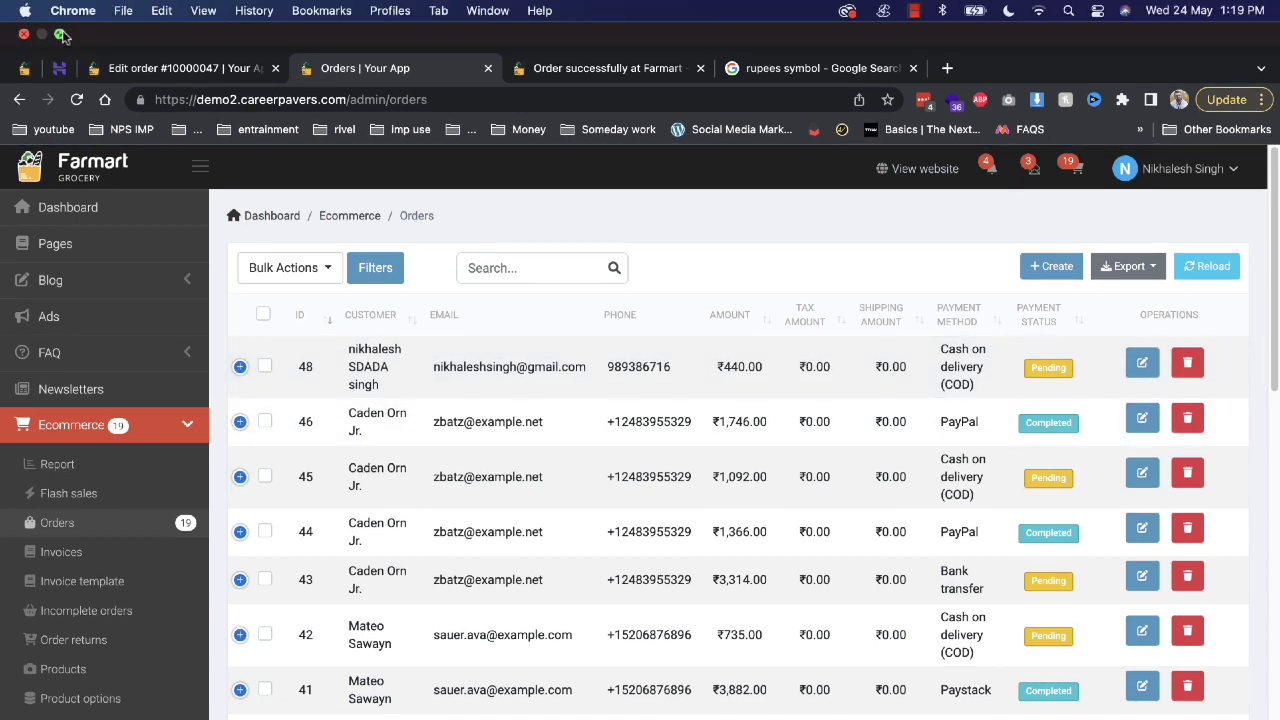
left_click(62, 36)
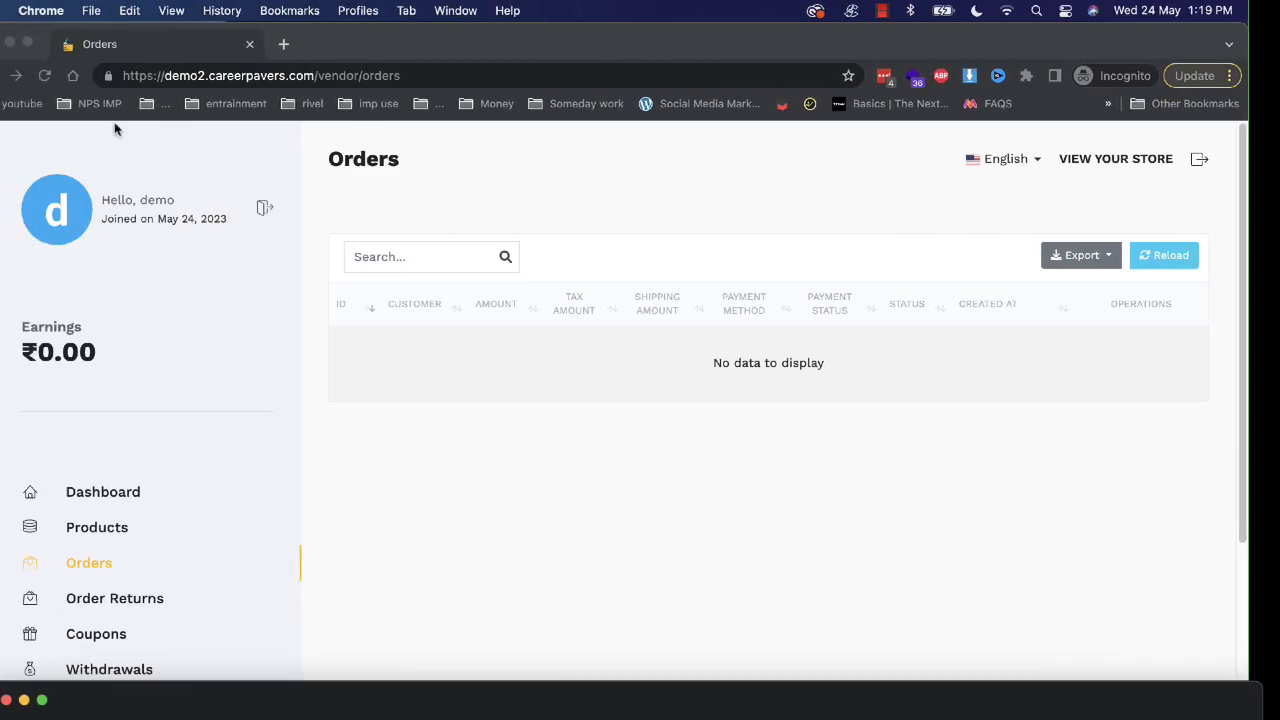
left_click(127, 563)
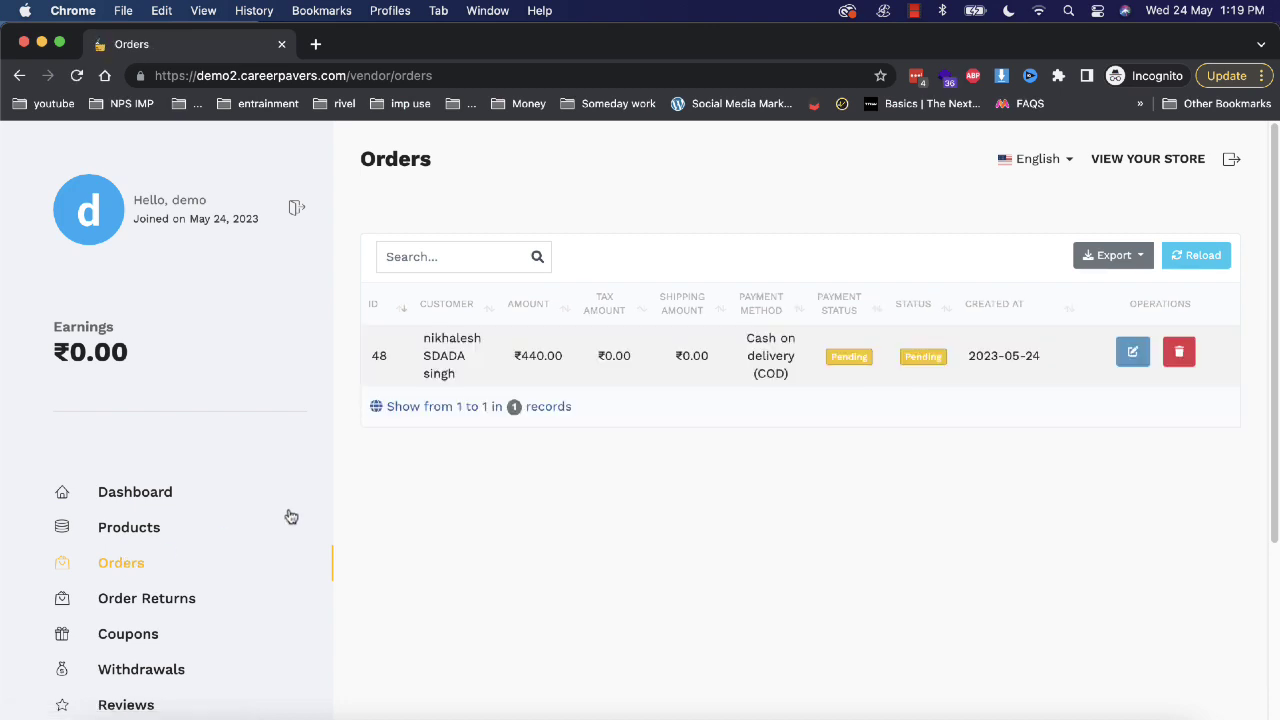
left_click(1133, 356)
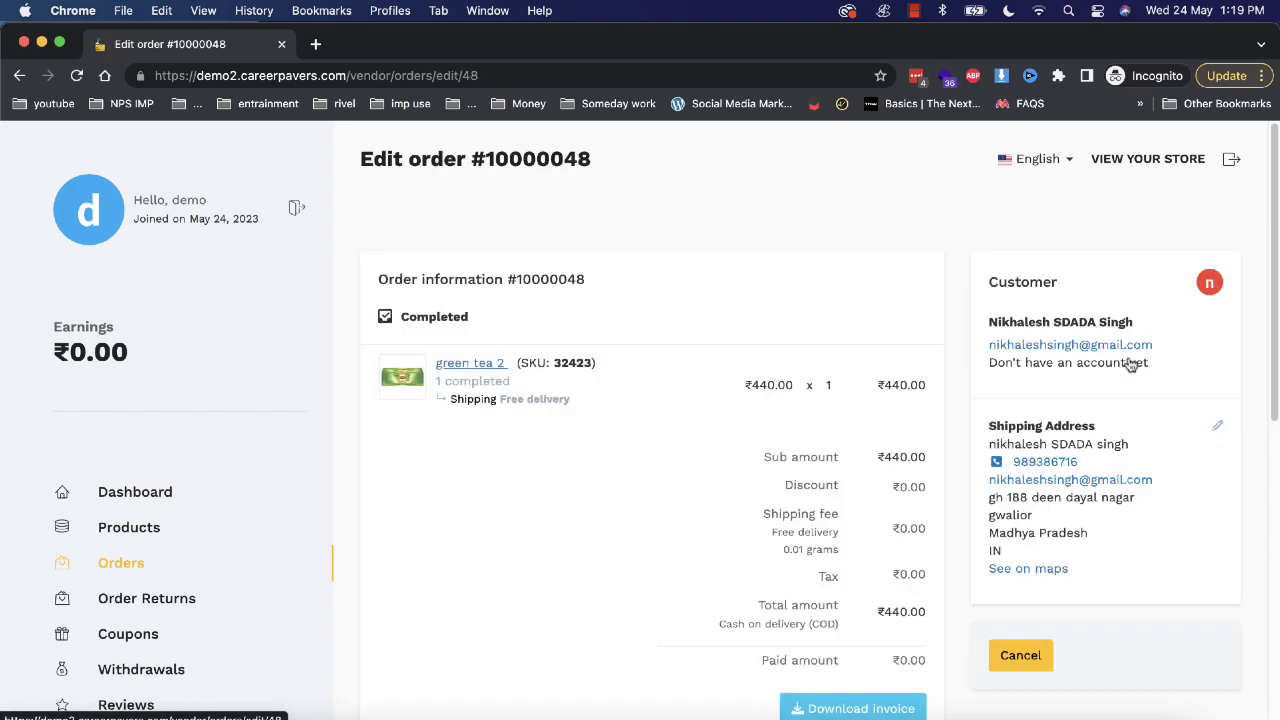
Update the order's shipping status to Ready to be shipped out.
scroll(806, 394, "down", 5)
scroll(655, 551, "down", 3)
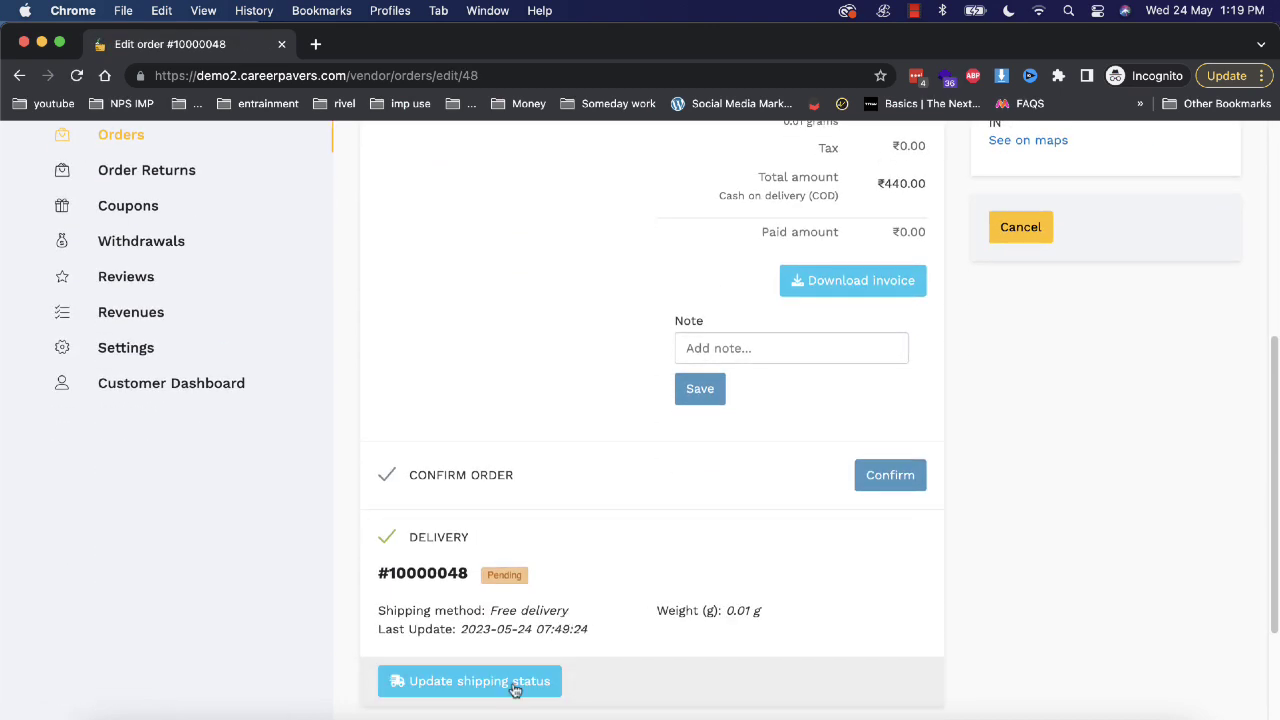
left_click(515, 688)
left_click(567, 280)
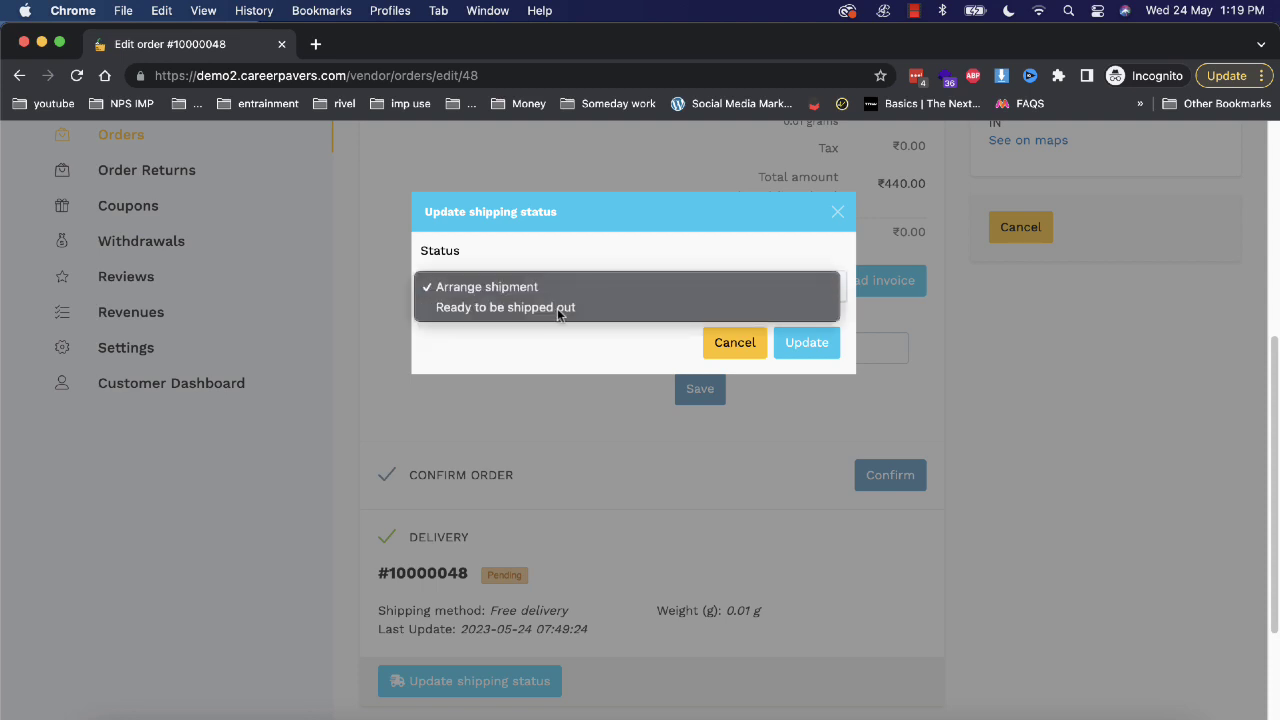
left_click(558, 308)
left_click(806, 342)
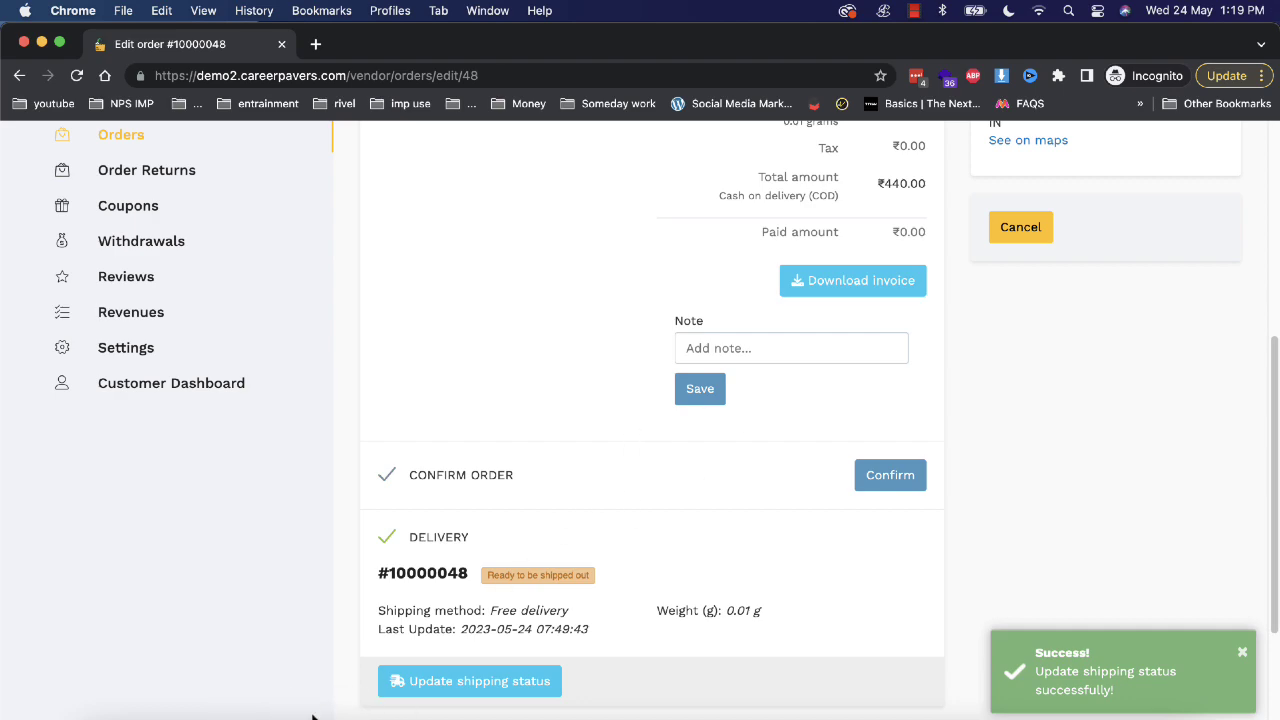
left_click(268, 716)
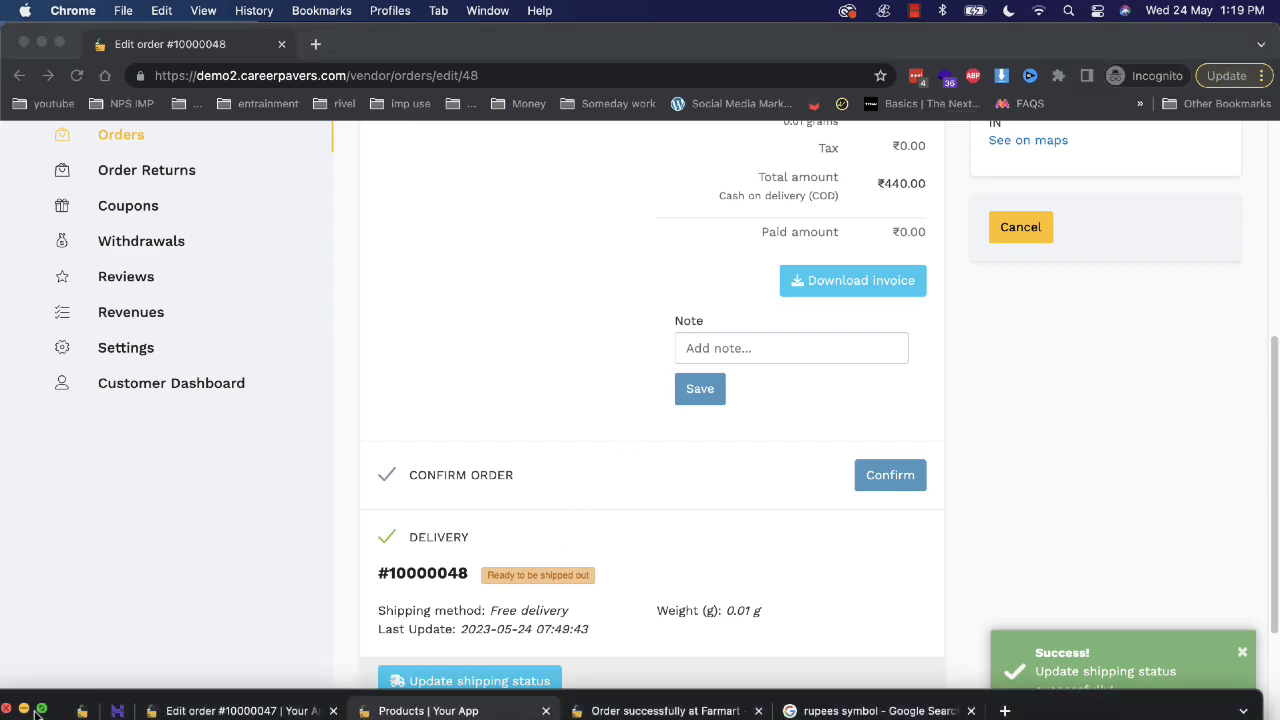
left_click(40, 710)
Open the Marketplace settings page.
scroll(129, 622, "down", 5)
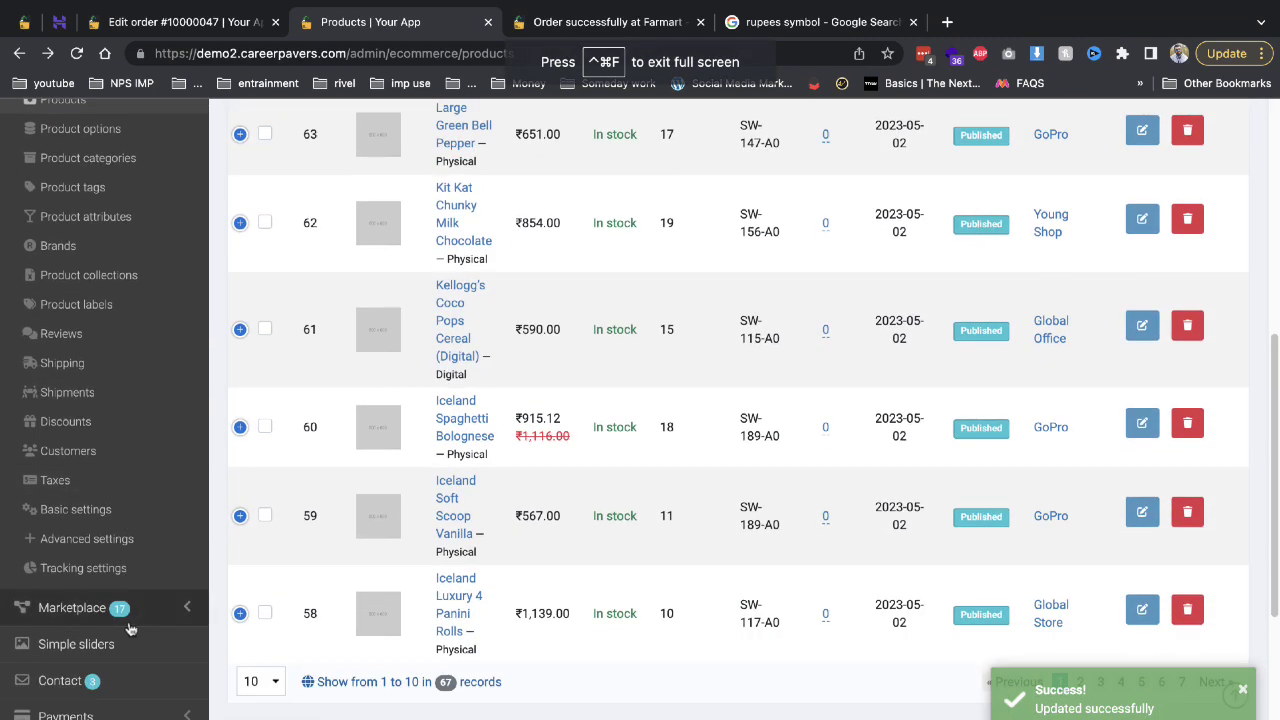
left_click(129, 620)
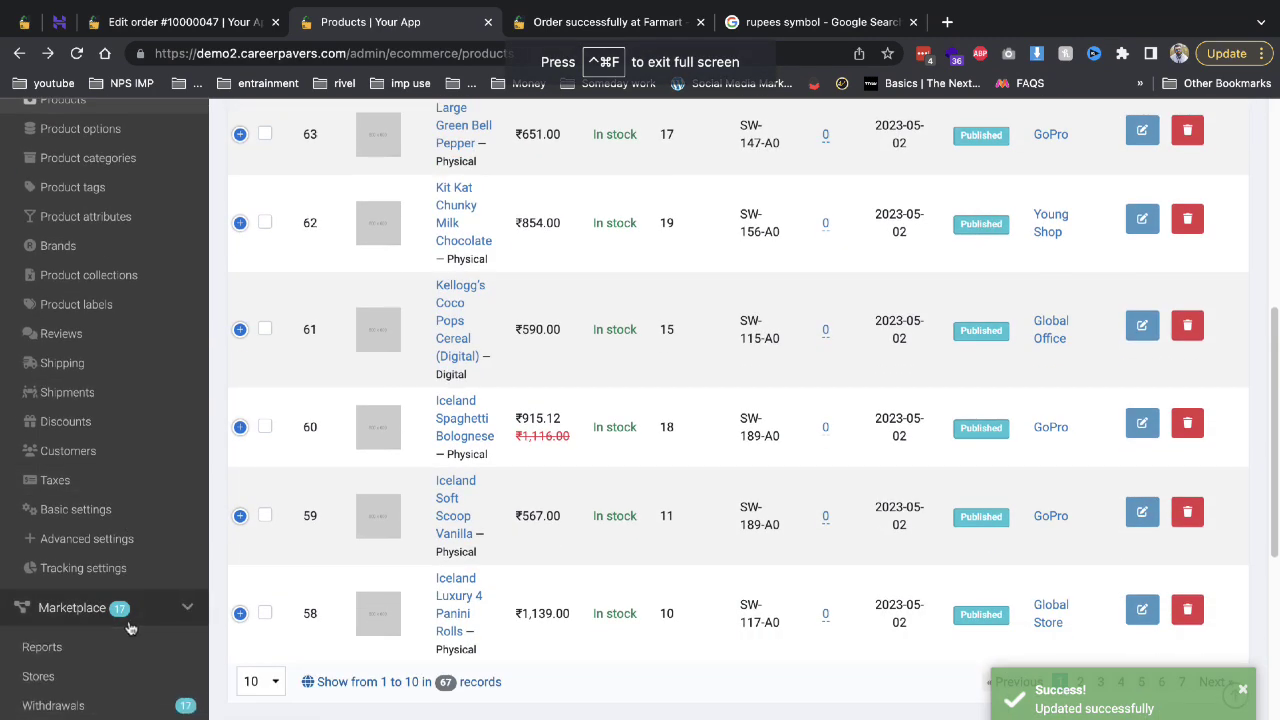
scroll(110, 660, "down", 2)
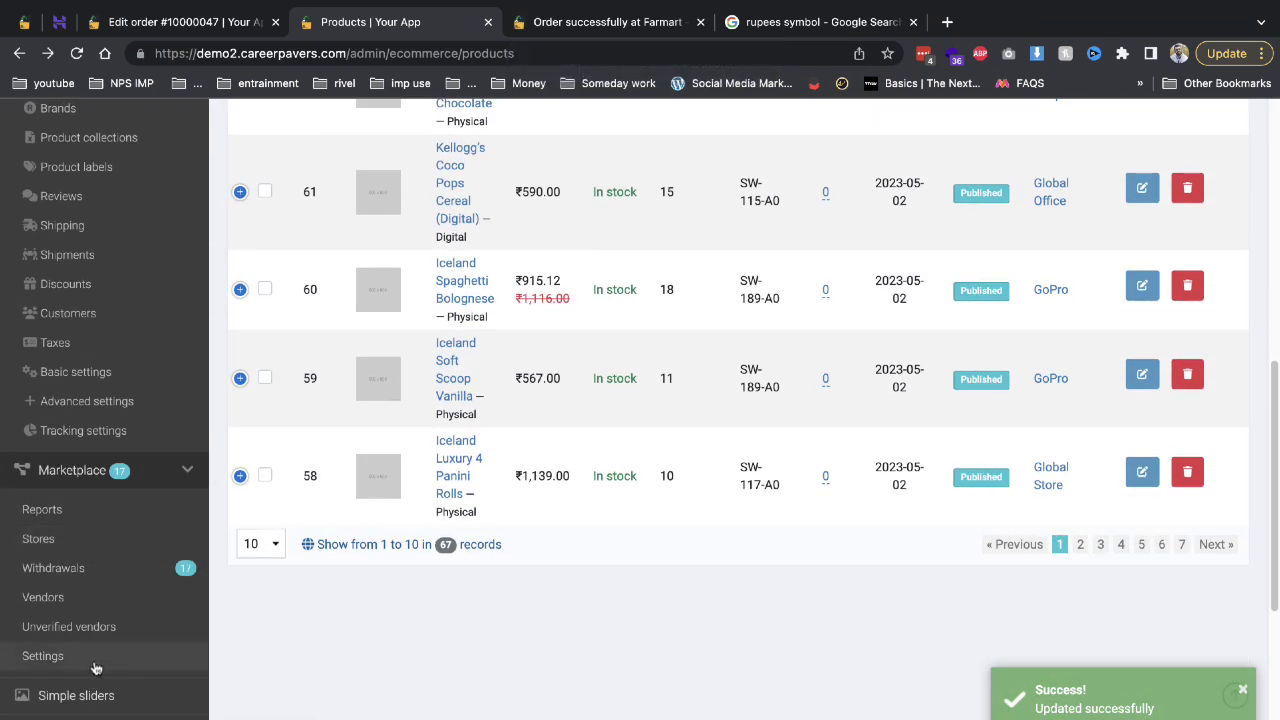
left_click(43, 656)
Keep the 10% default commission, set the withdrawal fee to 10, and save.
left_click(317, 340)
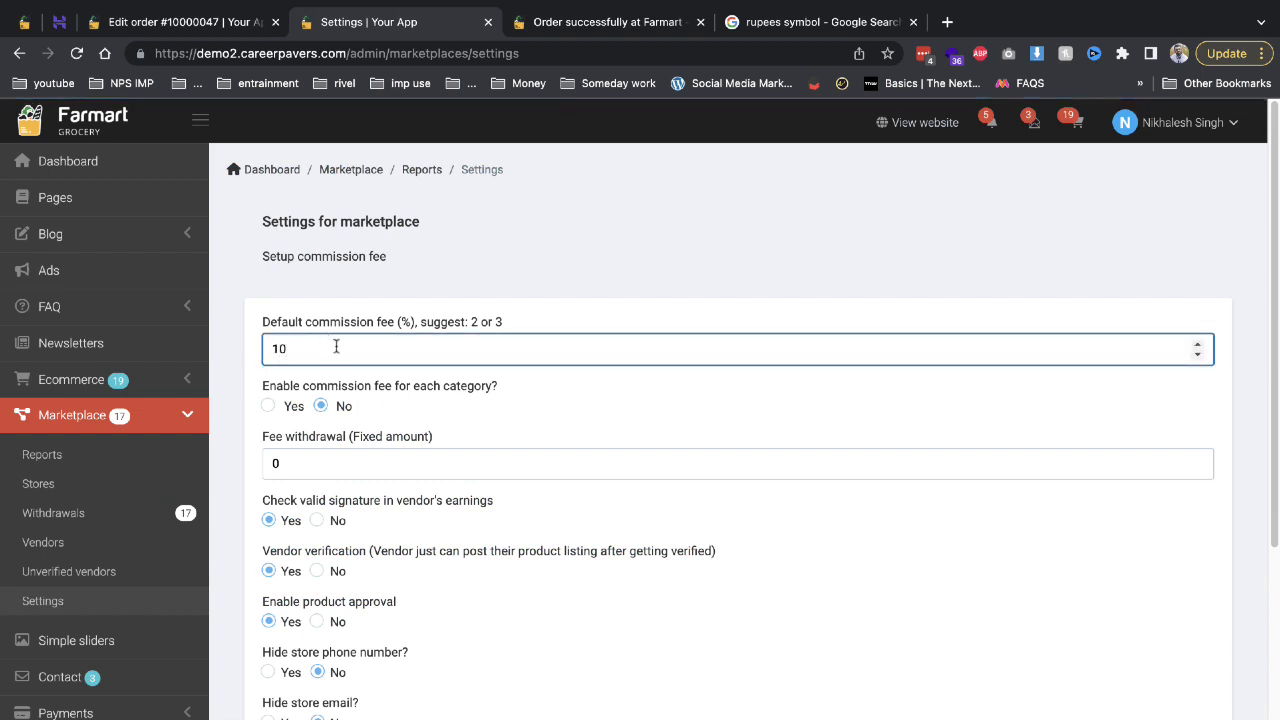
left_click(409, 465)
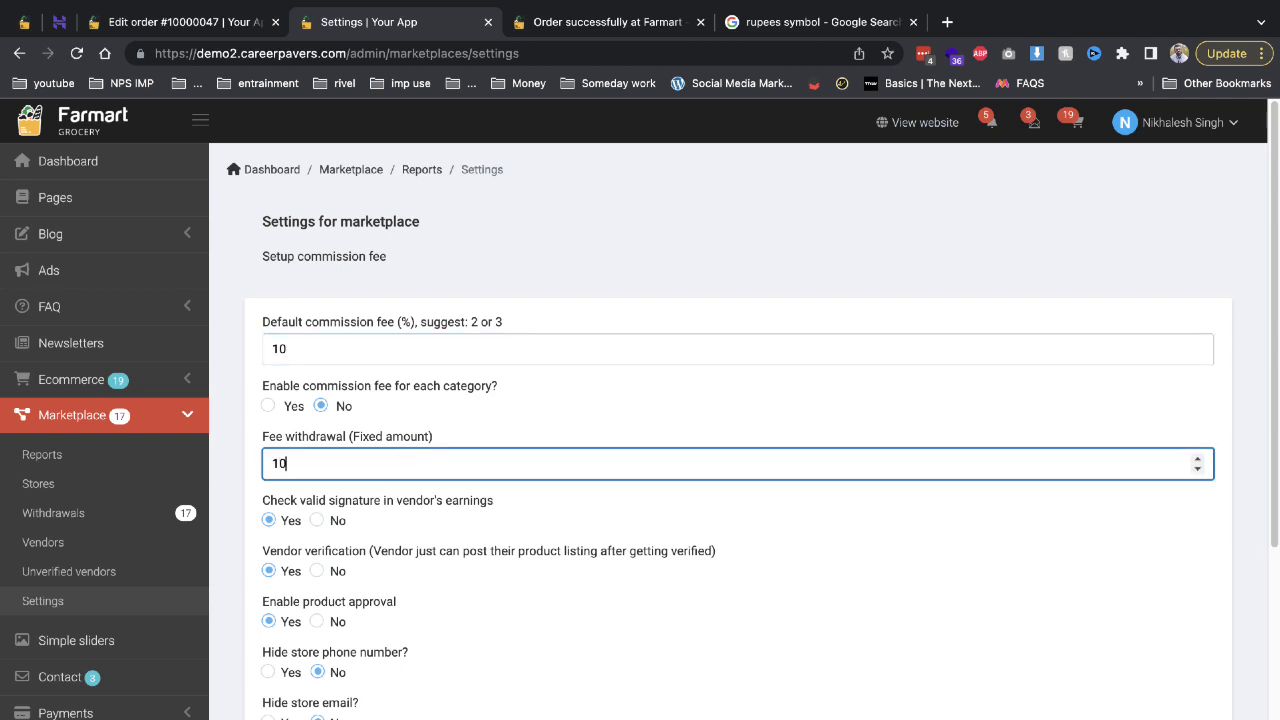
scroll(429, 629, "down", 3)
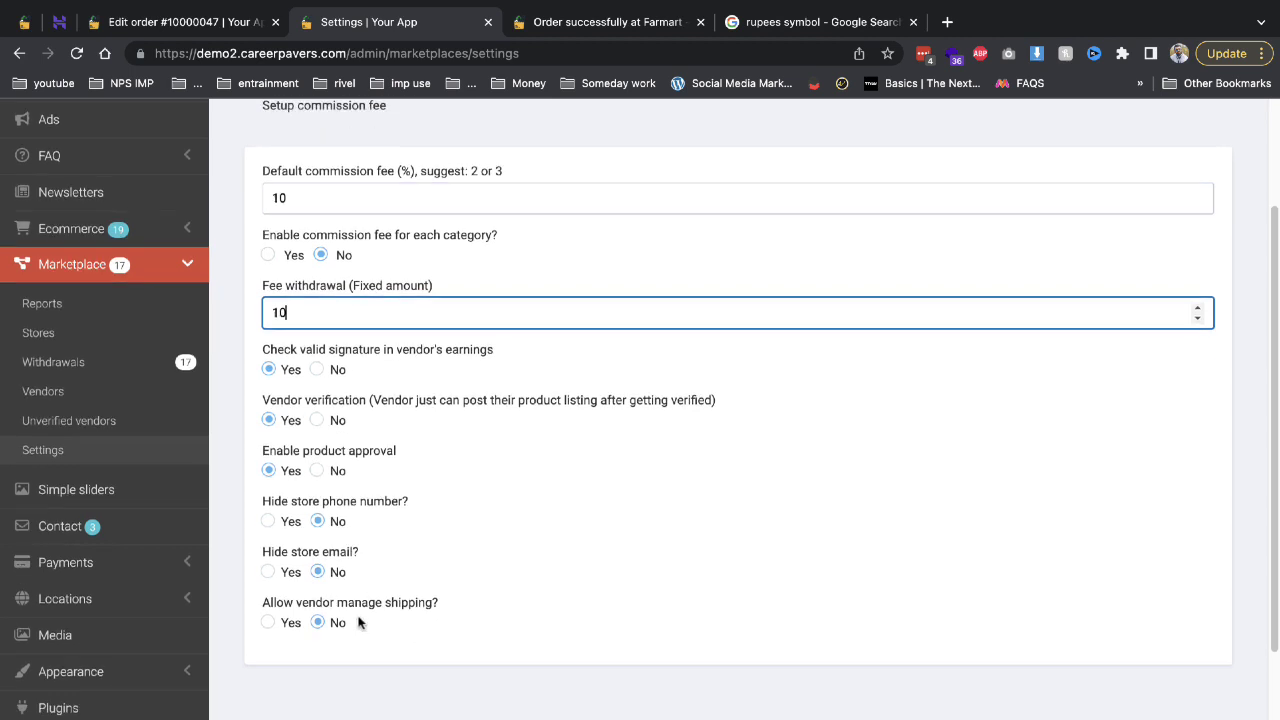
left_click(318, 612)
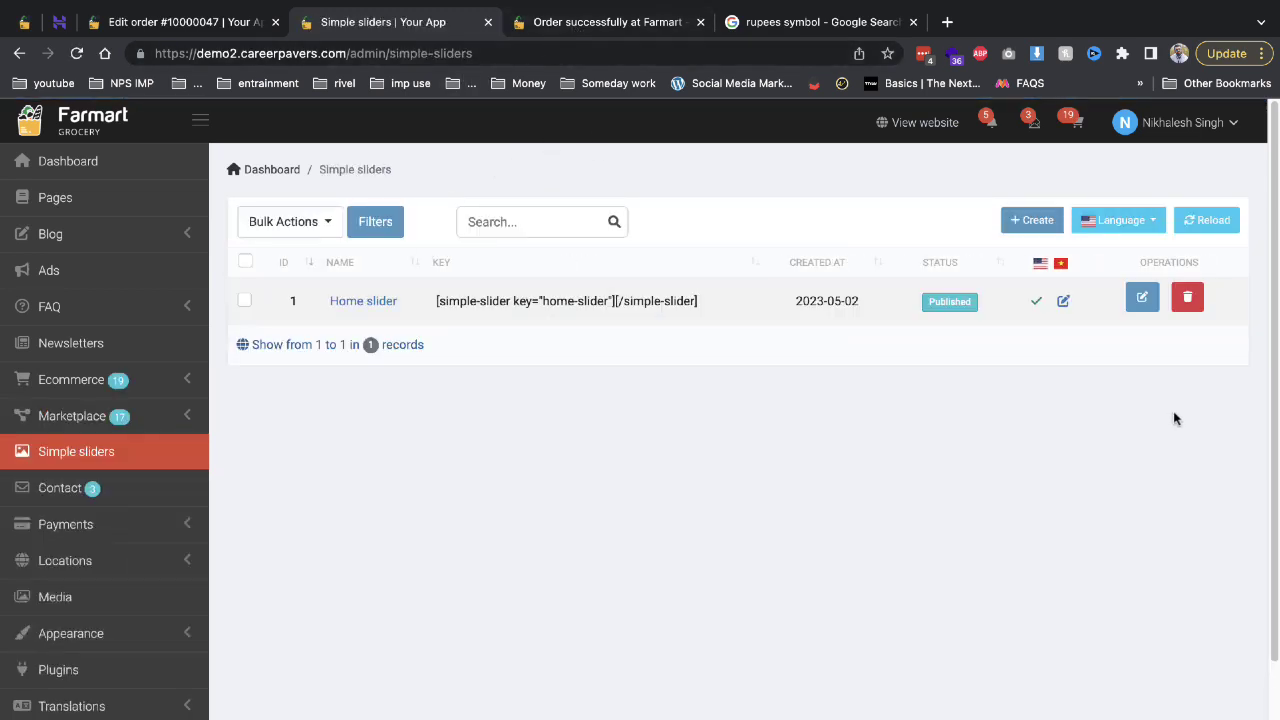
Edit Slider 1 of the Home slider and insert the newly uploaded download.jpeg as its image.
left_click(1143, 297)
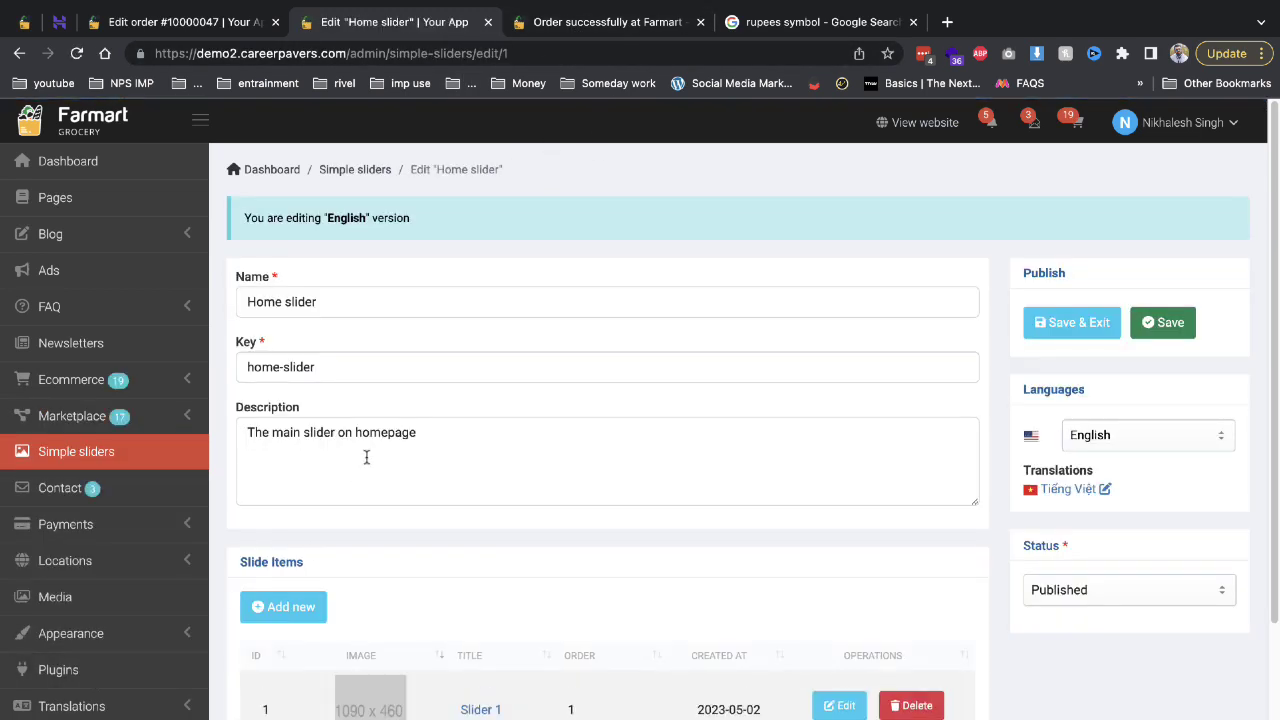
scroll(739, 630, "down", 1)
left_click(839, 624)
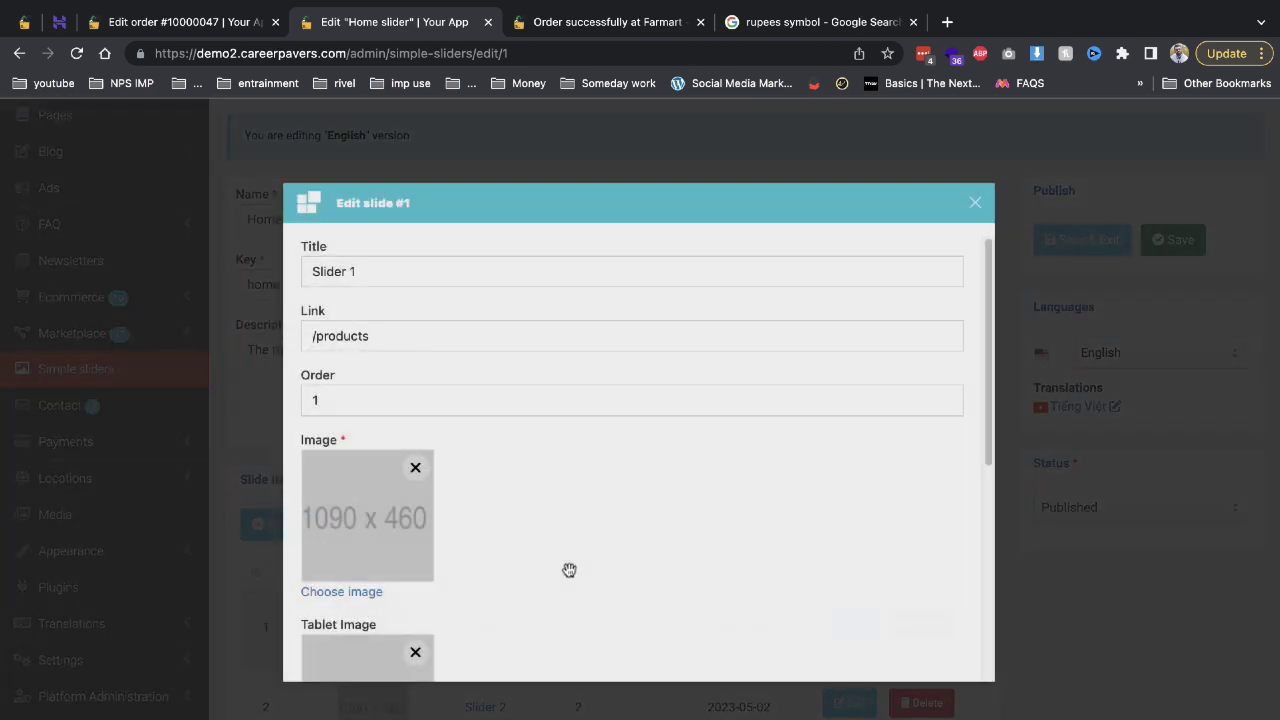
left_click(355, 592)
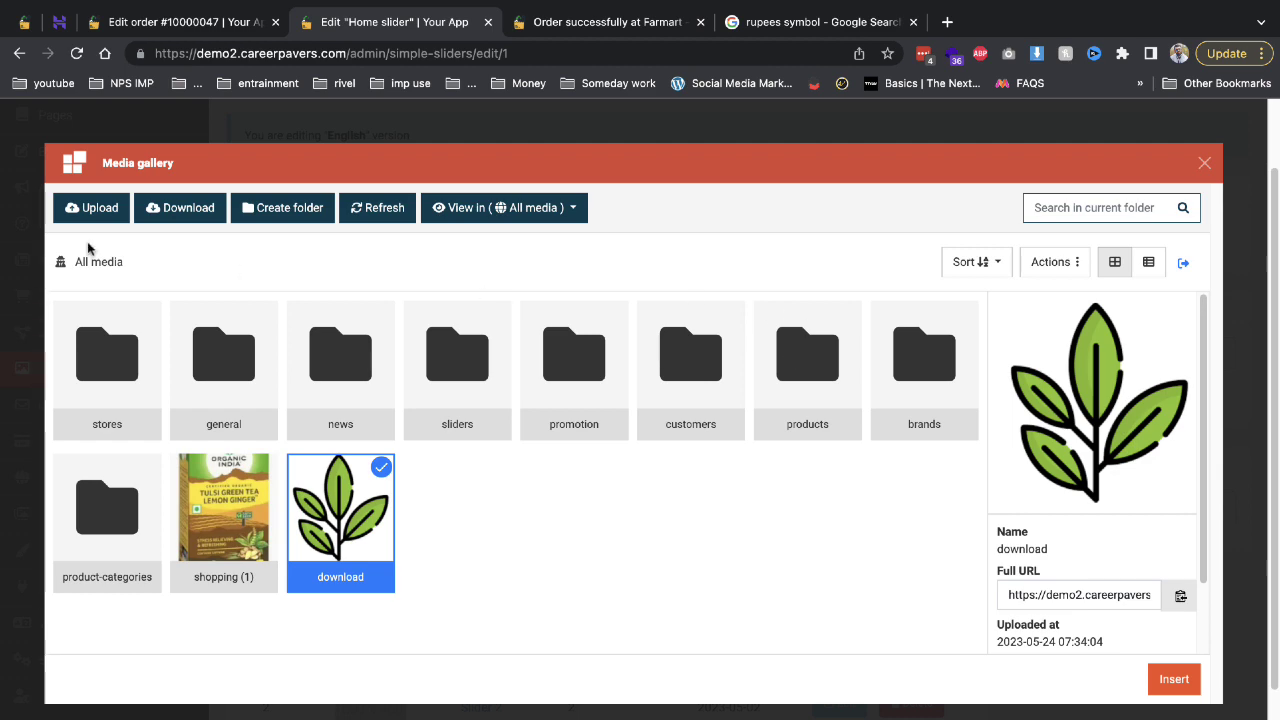
left_click(99, 214)
double_click(400, 312)
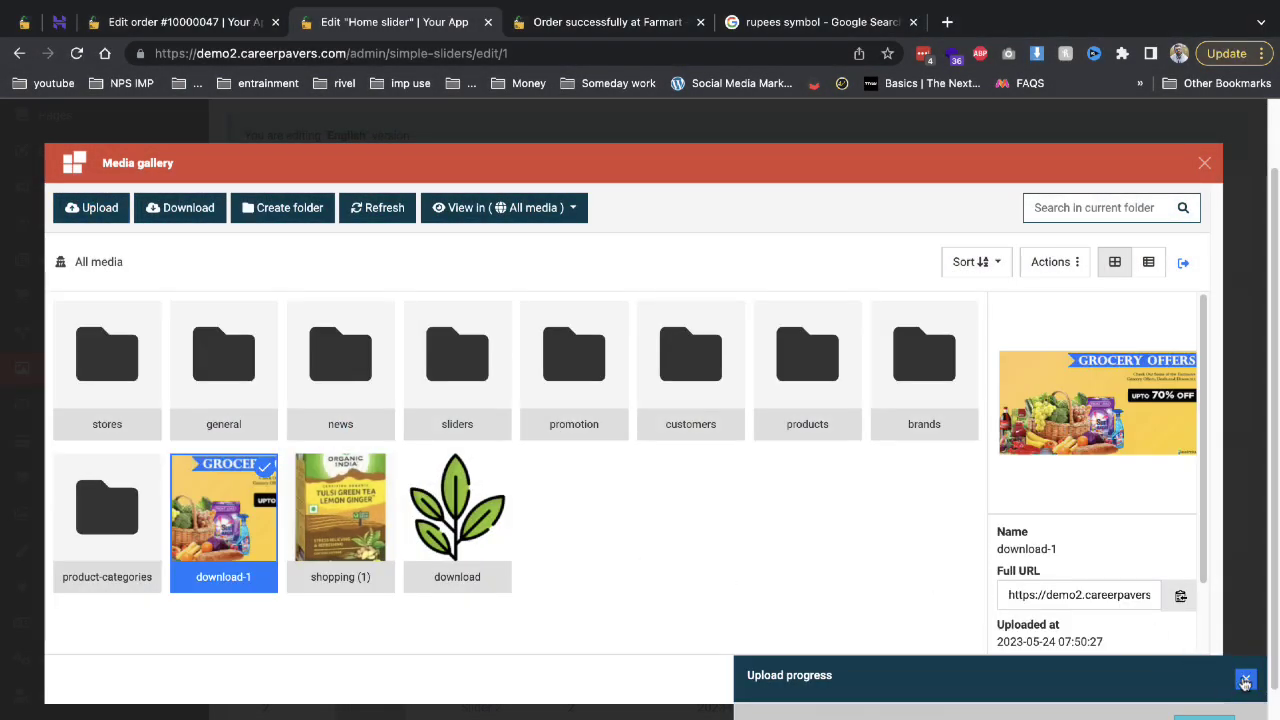
left_click(1180, 680)
Save the updated slide, then save and exit the Home slider.
scroll(563, 601, "down", 3)
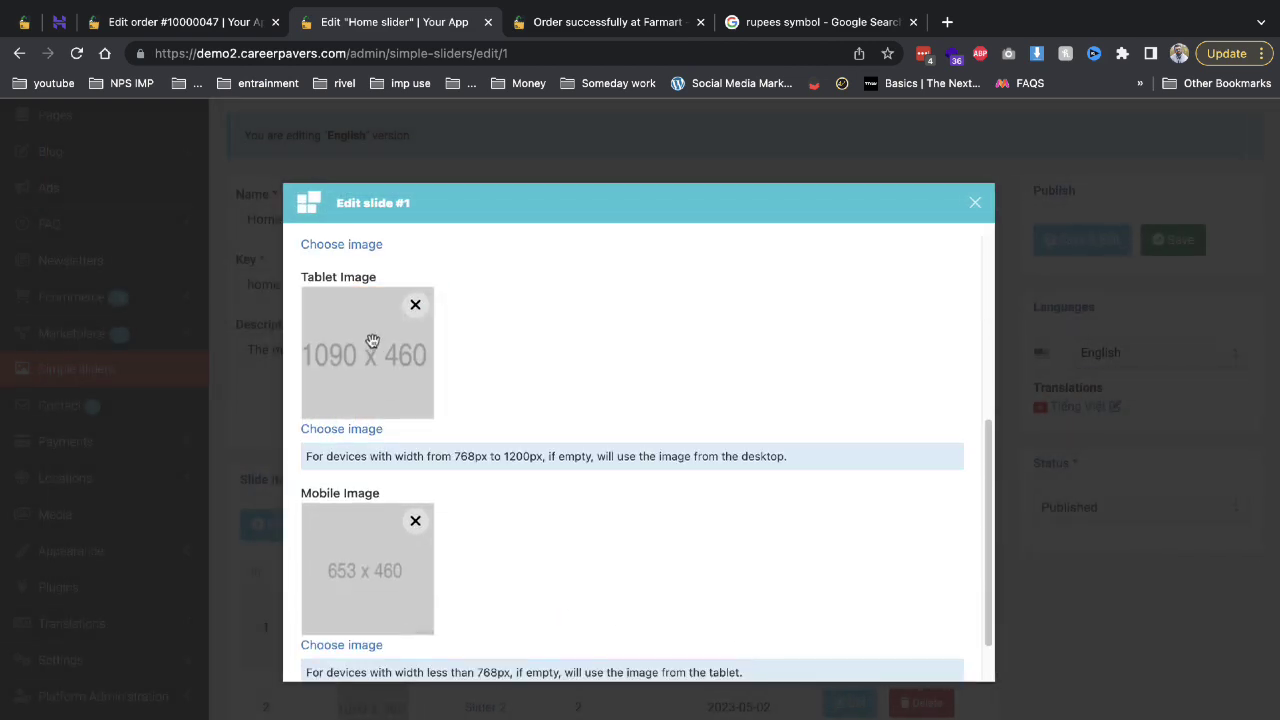
scroll(398, 302, "up", 2)
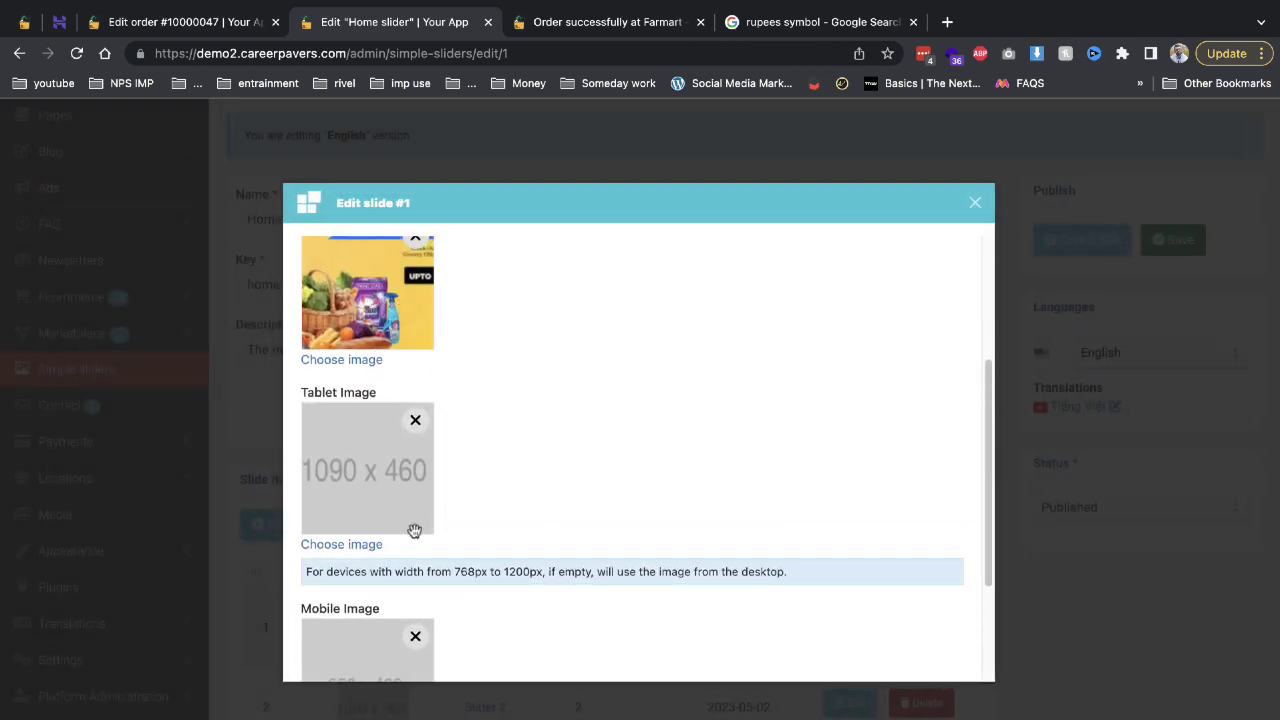
scroll(388, 484, "down", 1)
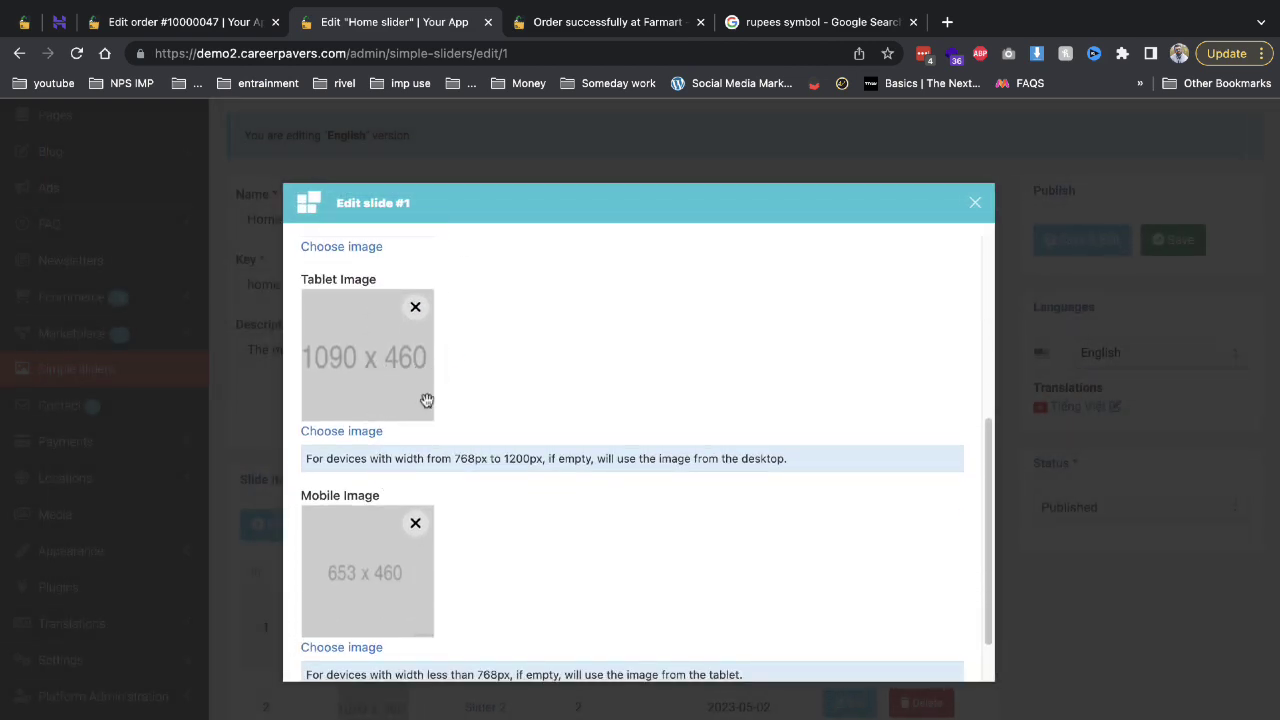
scroll(538, 440, "down", 1)
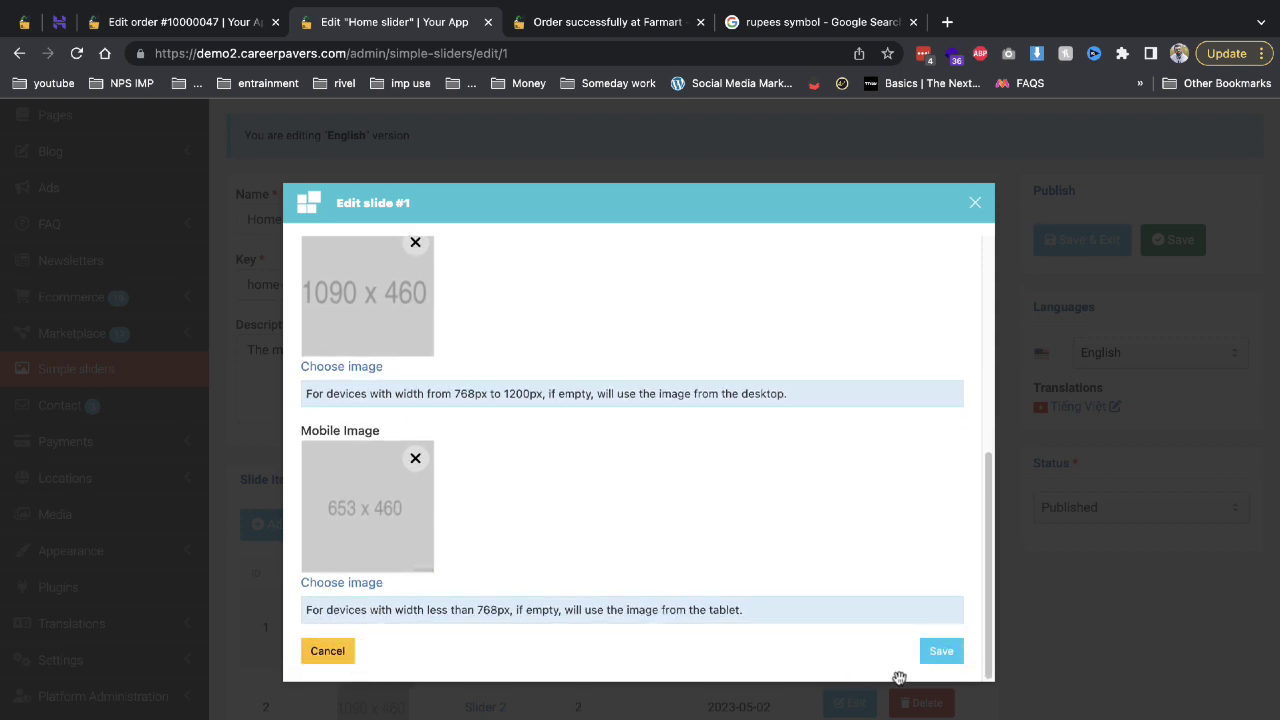
left_click(935, 651)
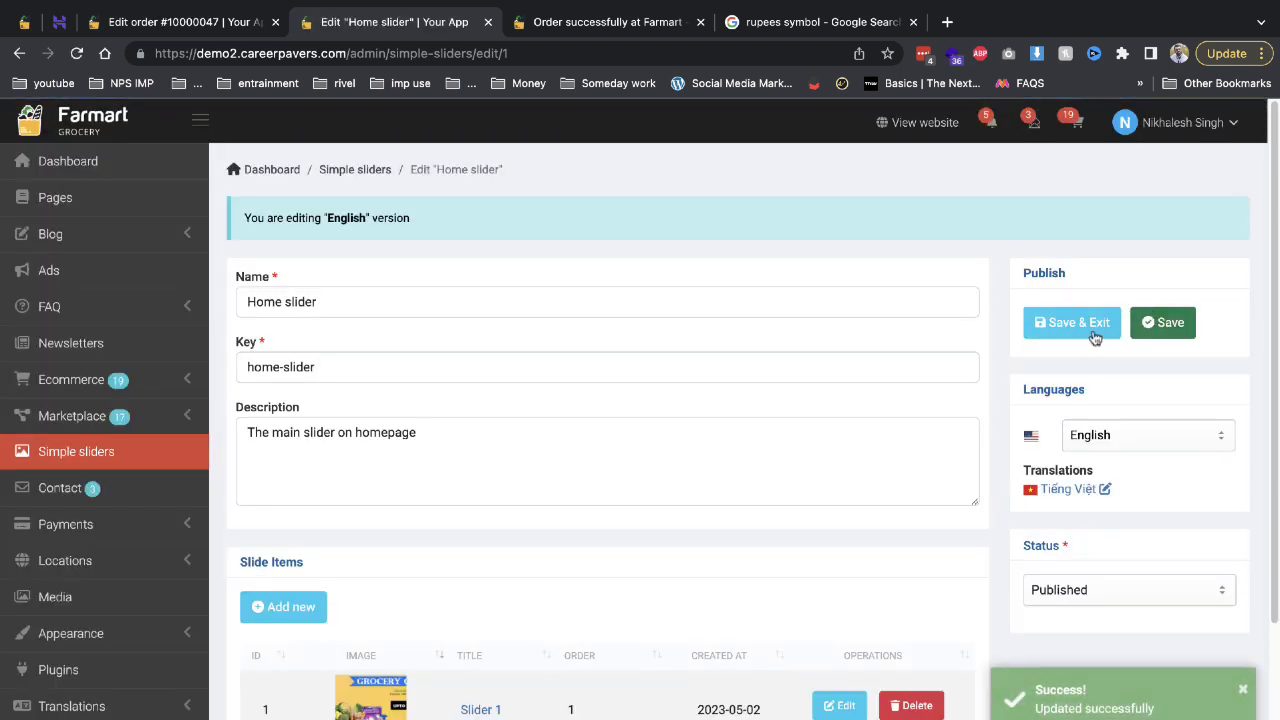
left_click(1094, 328)
left_click(550, 22)
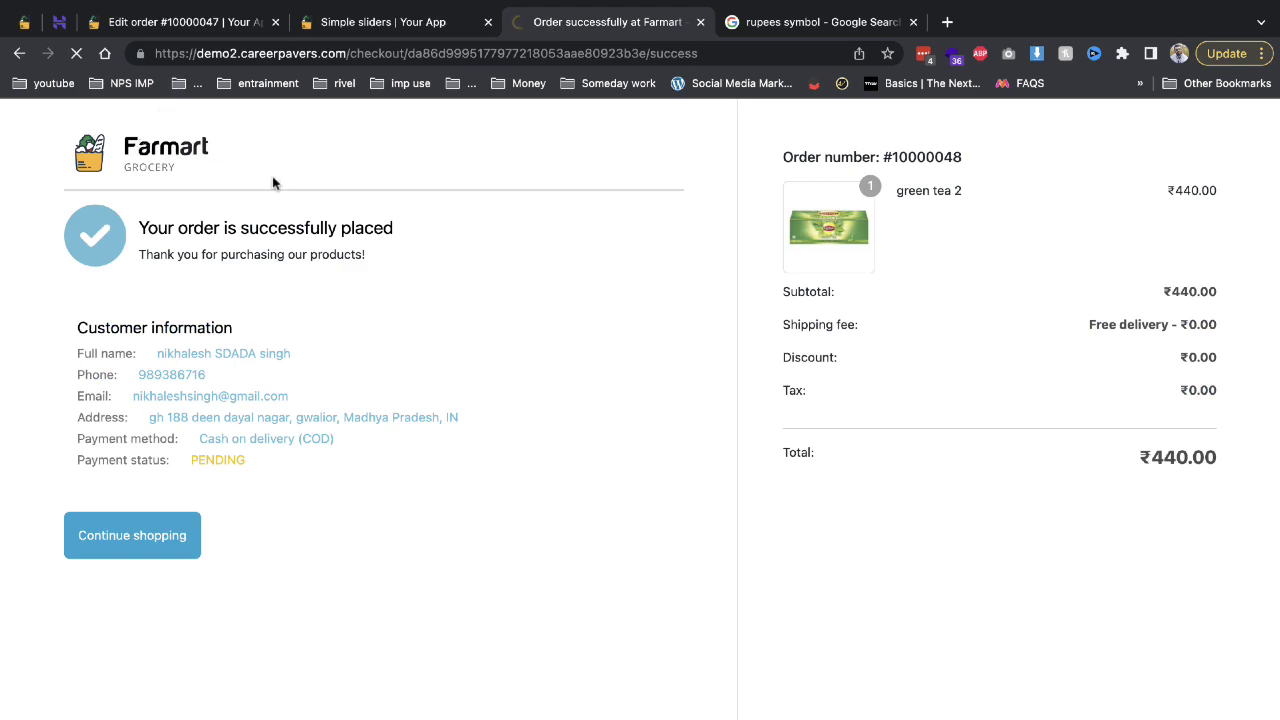
scroll(590, 346, "down", 3)
scroll(510, 403, "up", 2)
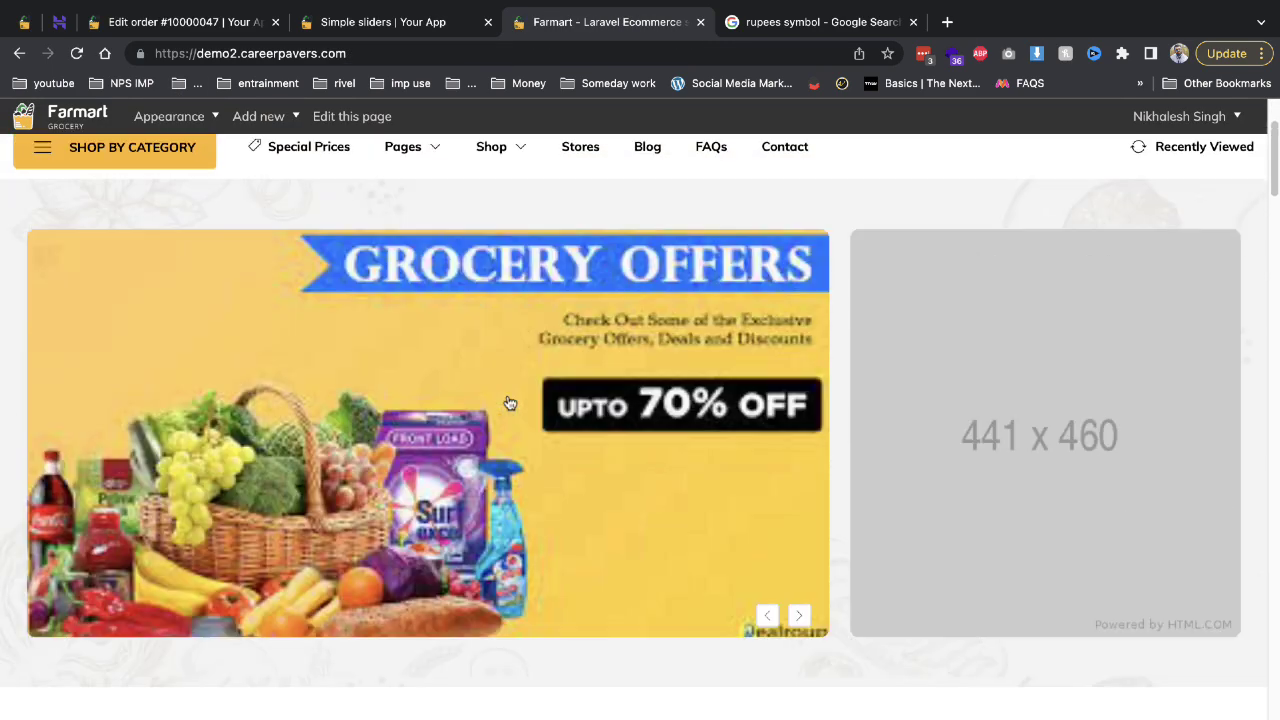
scroll(510, 403, "up", 1)
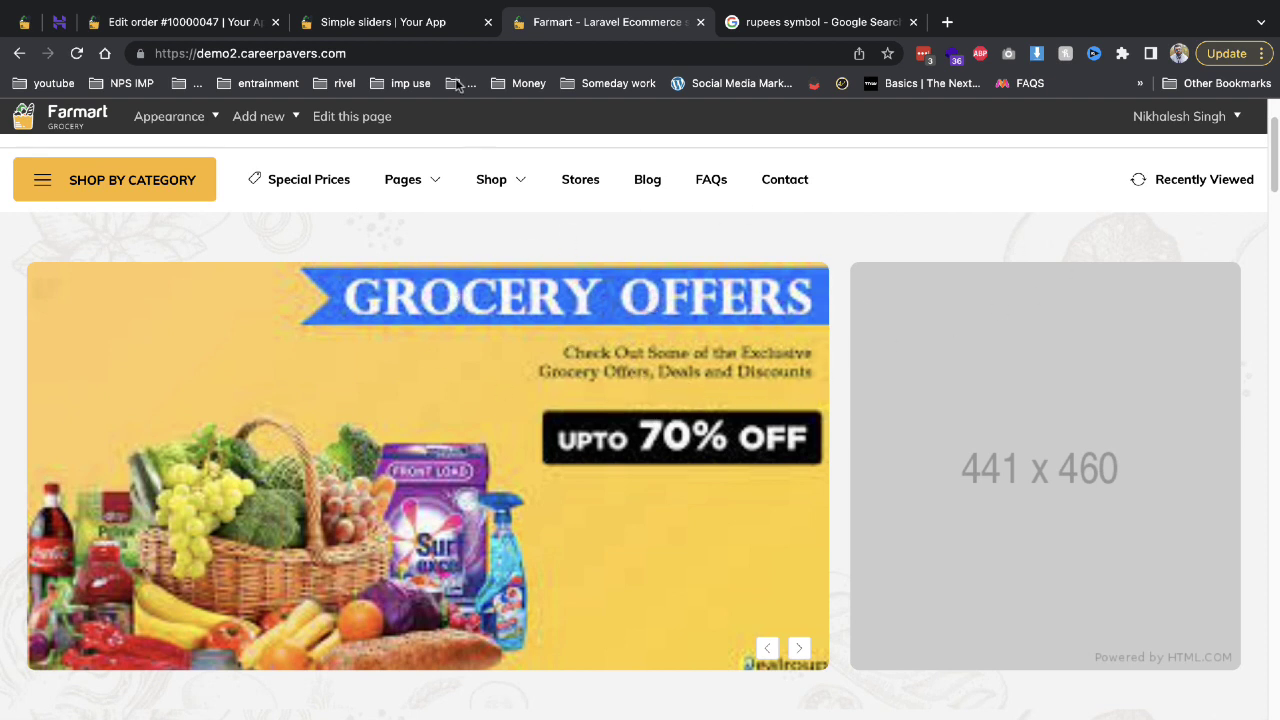
left_click(371, 23)
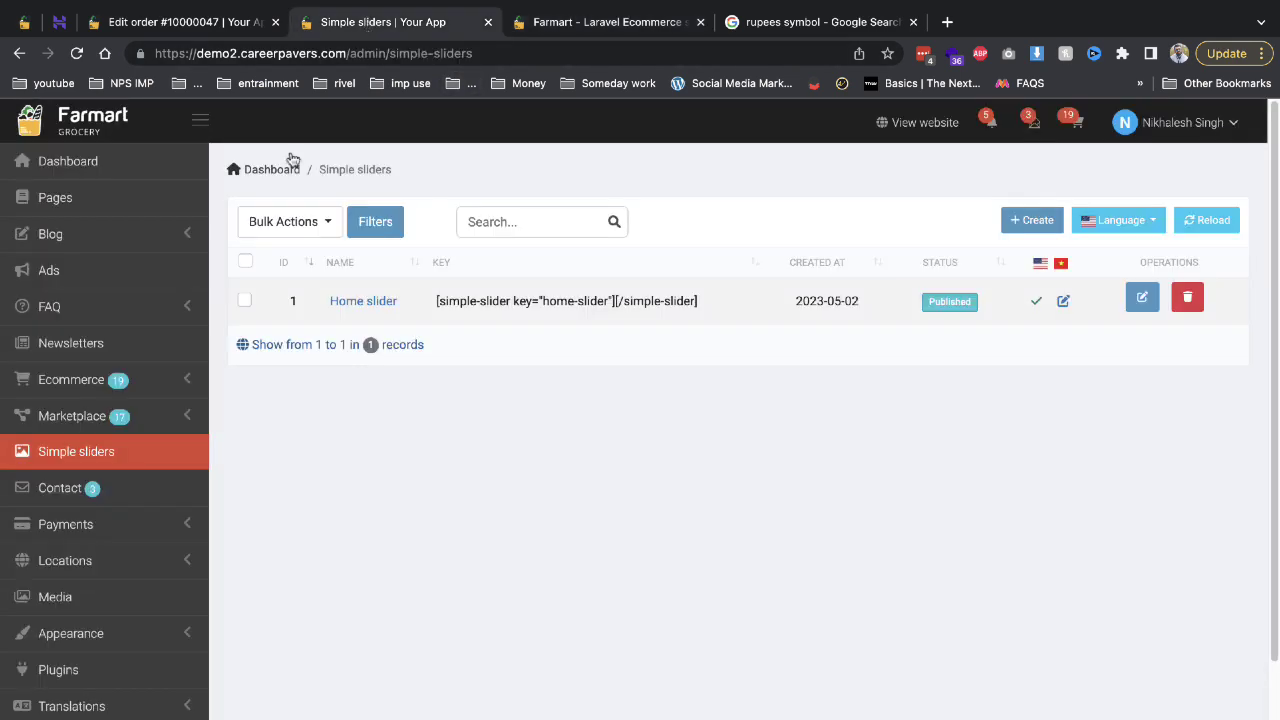
Open Payments > Payment methods and show the Razorpay configuration.
scroll(138, 464, "down", 1)
left_click(125, 505)
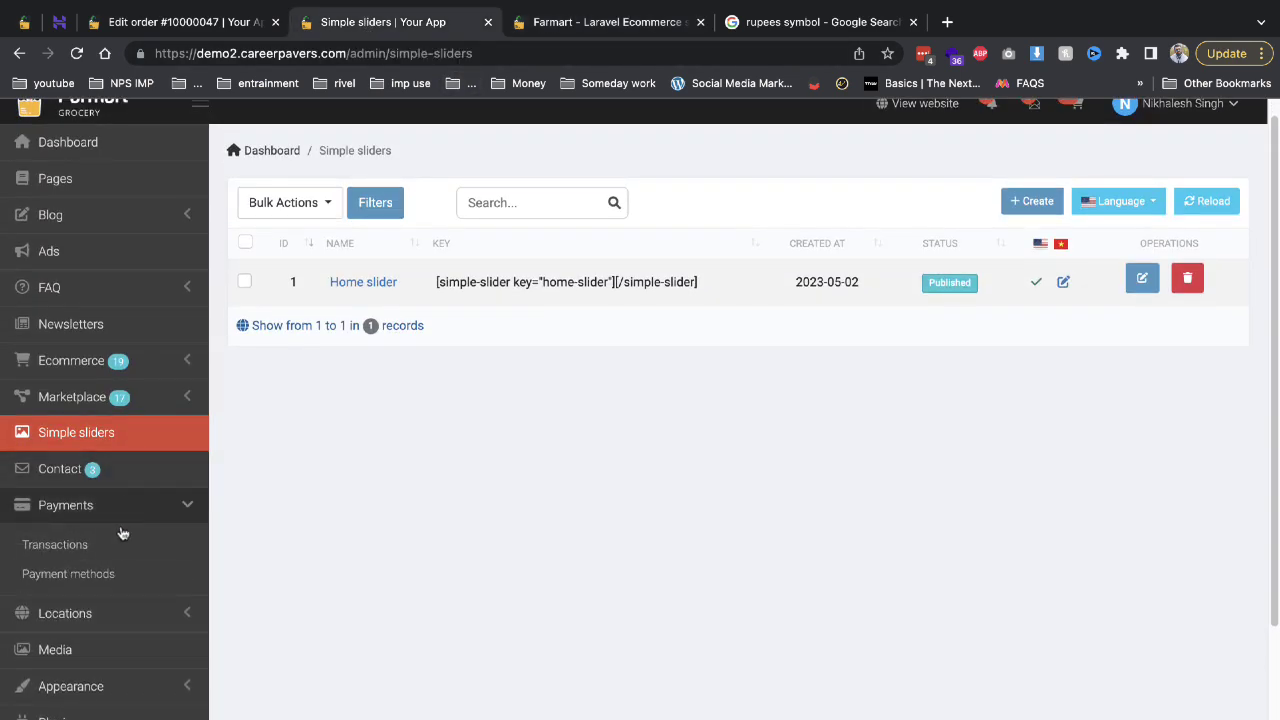
left_click(105, 574)
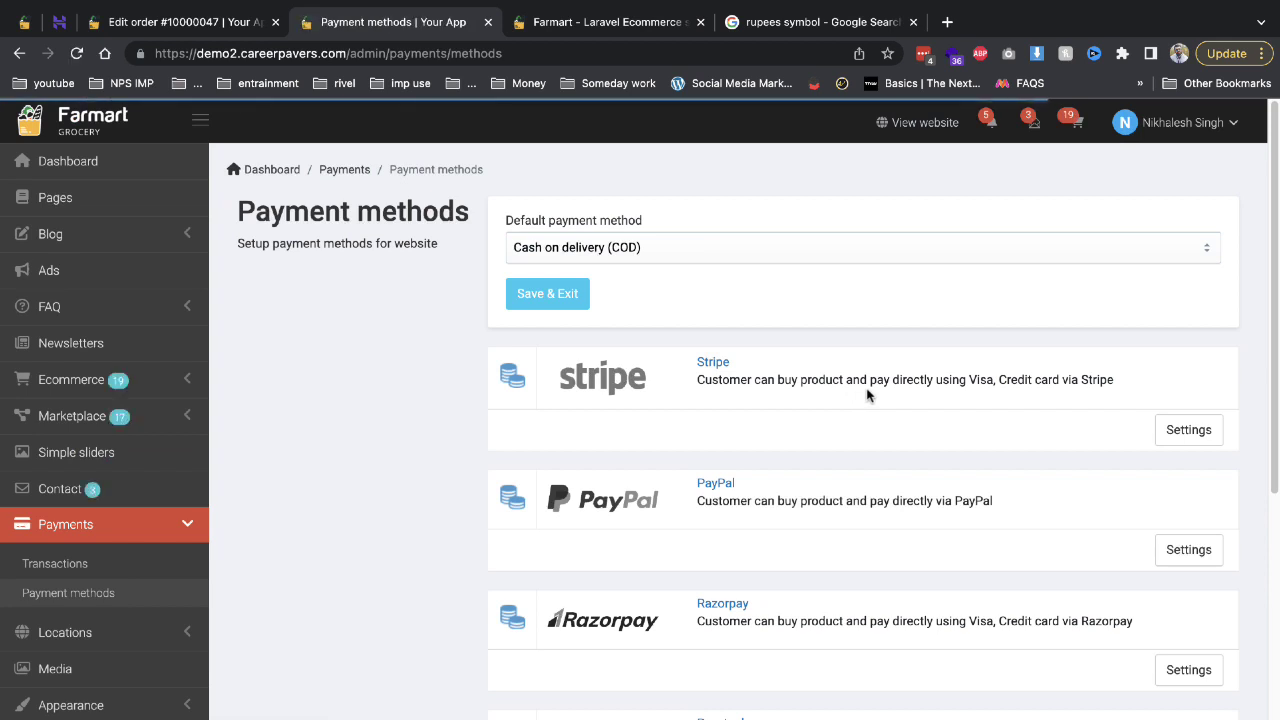
scroll(840, 430, "down", 1)
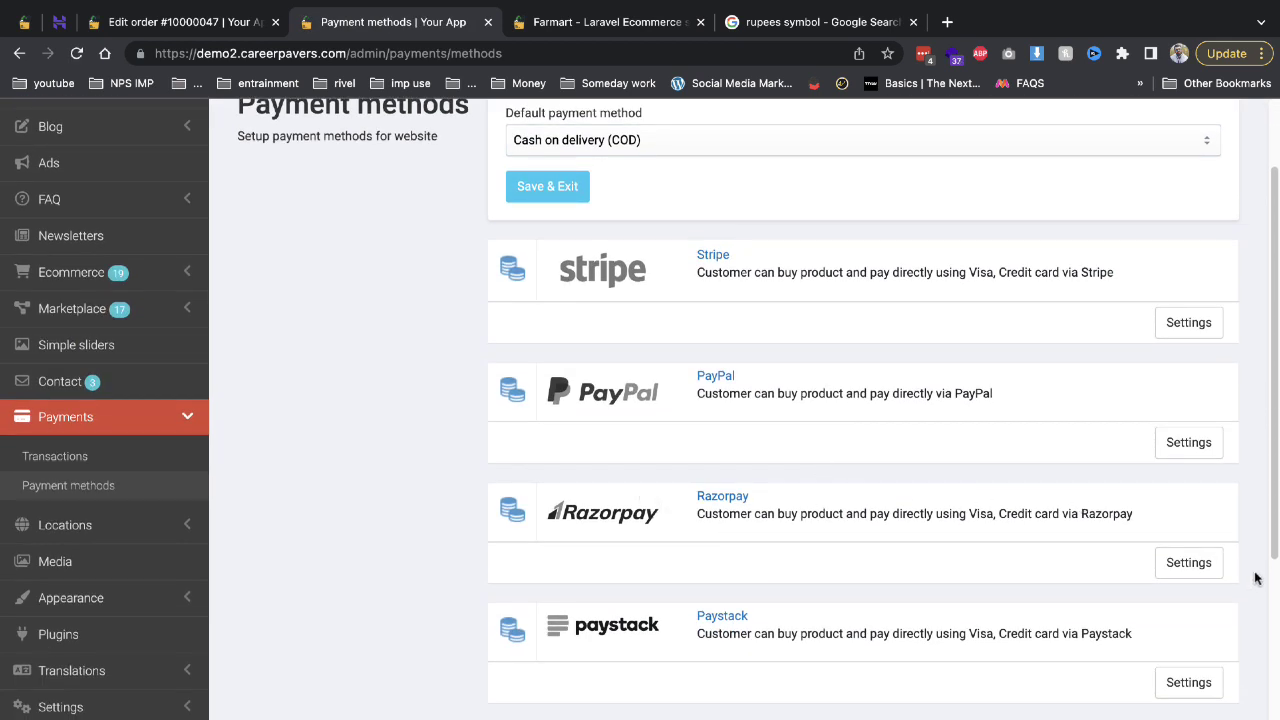
left_click(1189, 563)
Open the Media library to view its folders and uploaded images.
scroll(1025, 586, "down", 2)
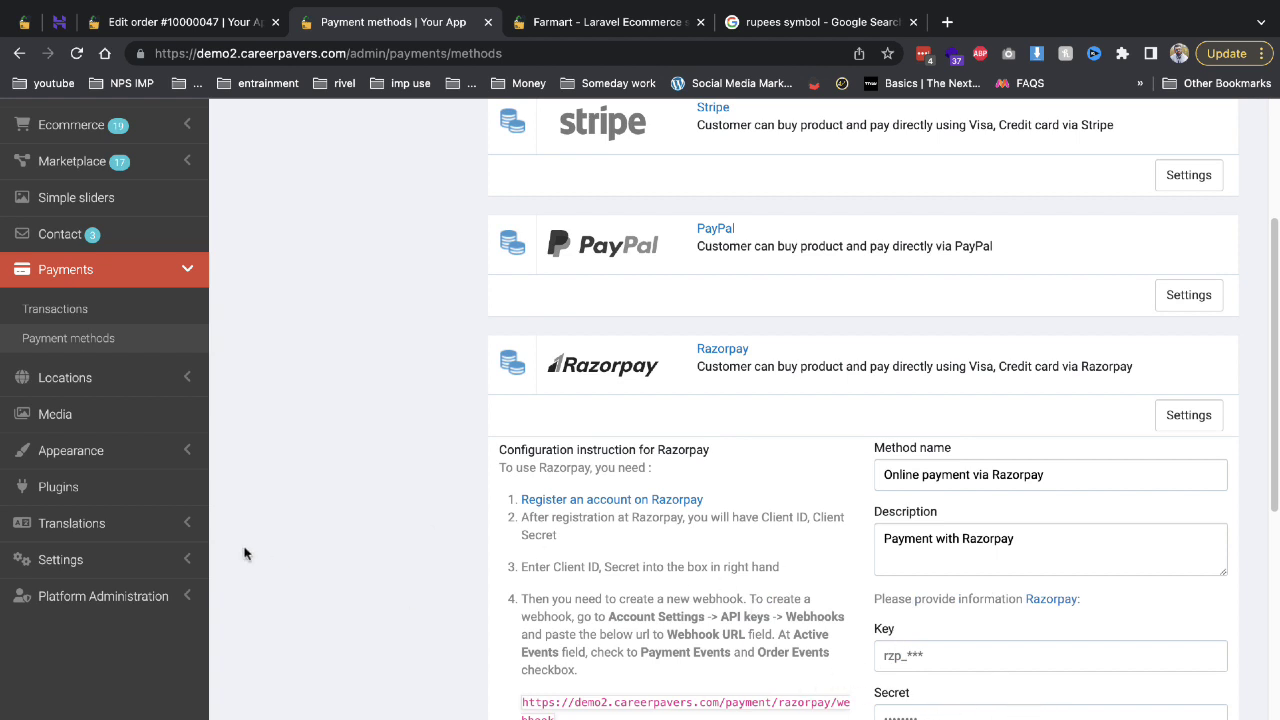
left_click(133, 415)
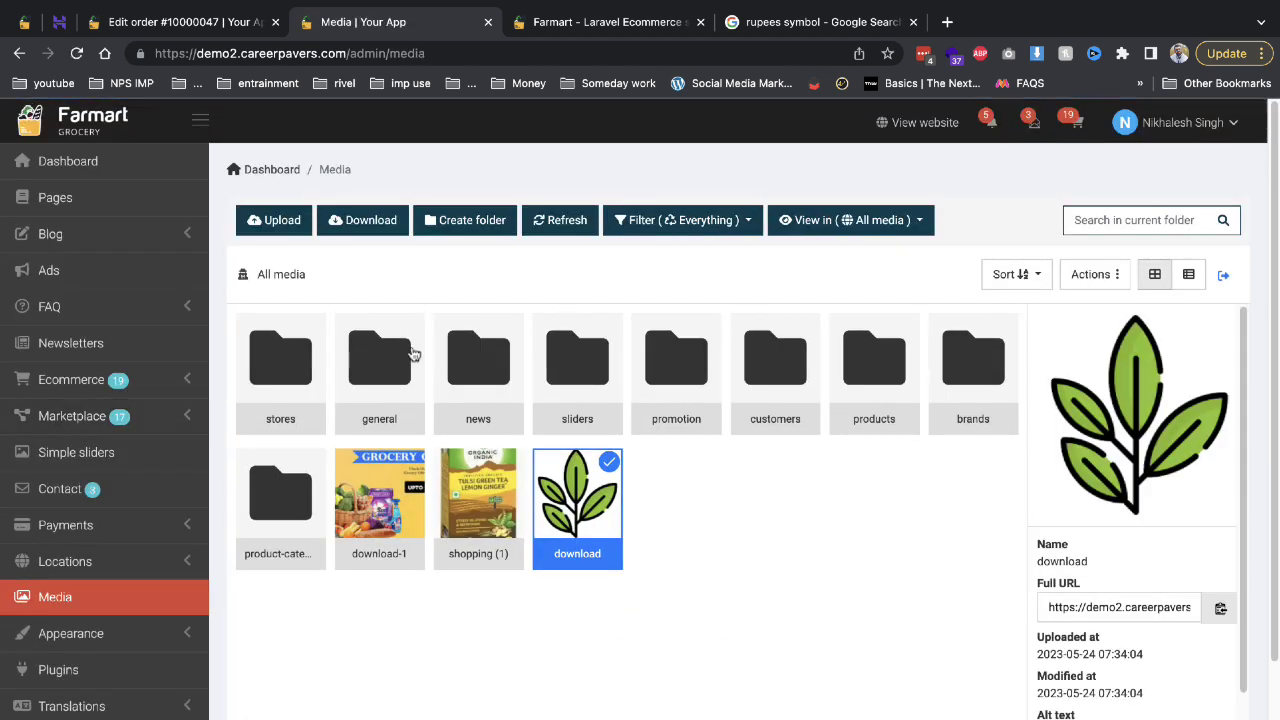
scroll(457, 529, "down", 1)
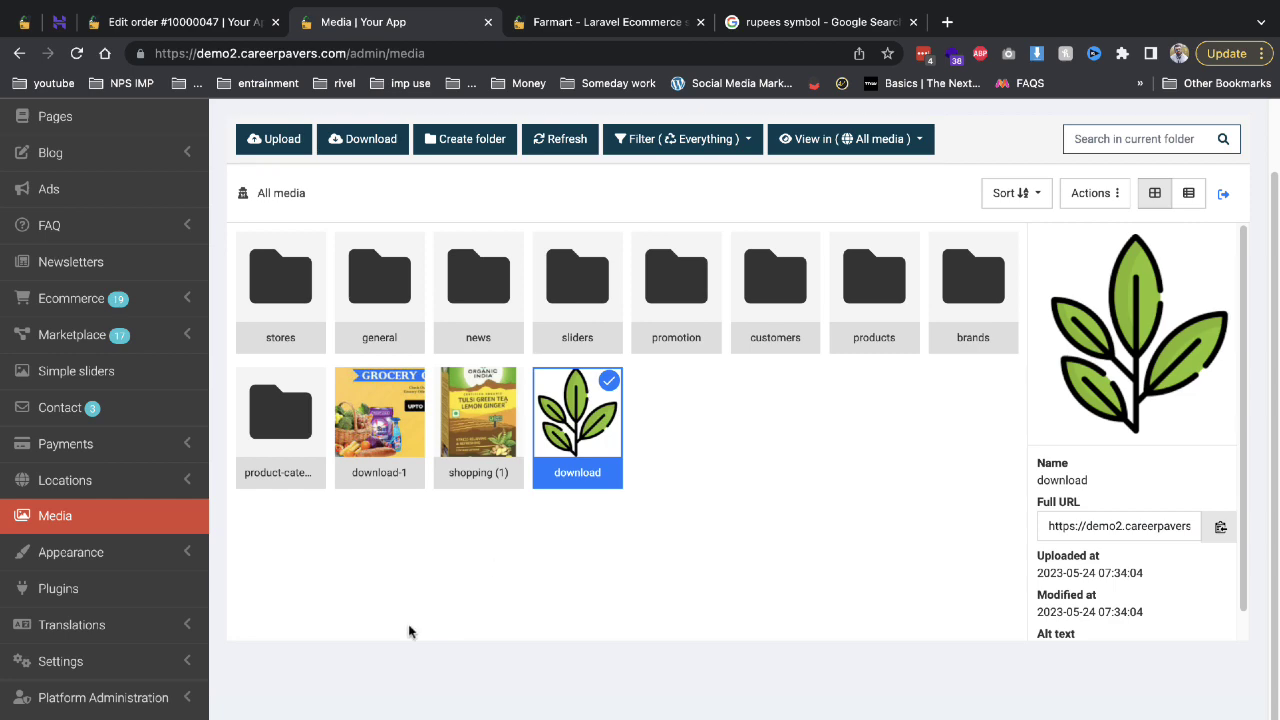
Browse through the list of installed plugins.
left_click(117, 591)
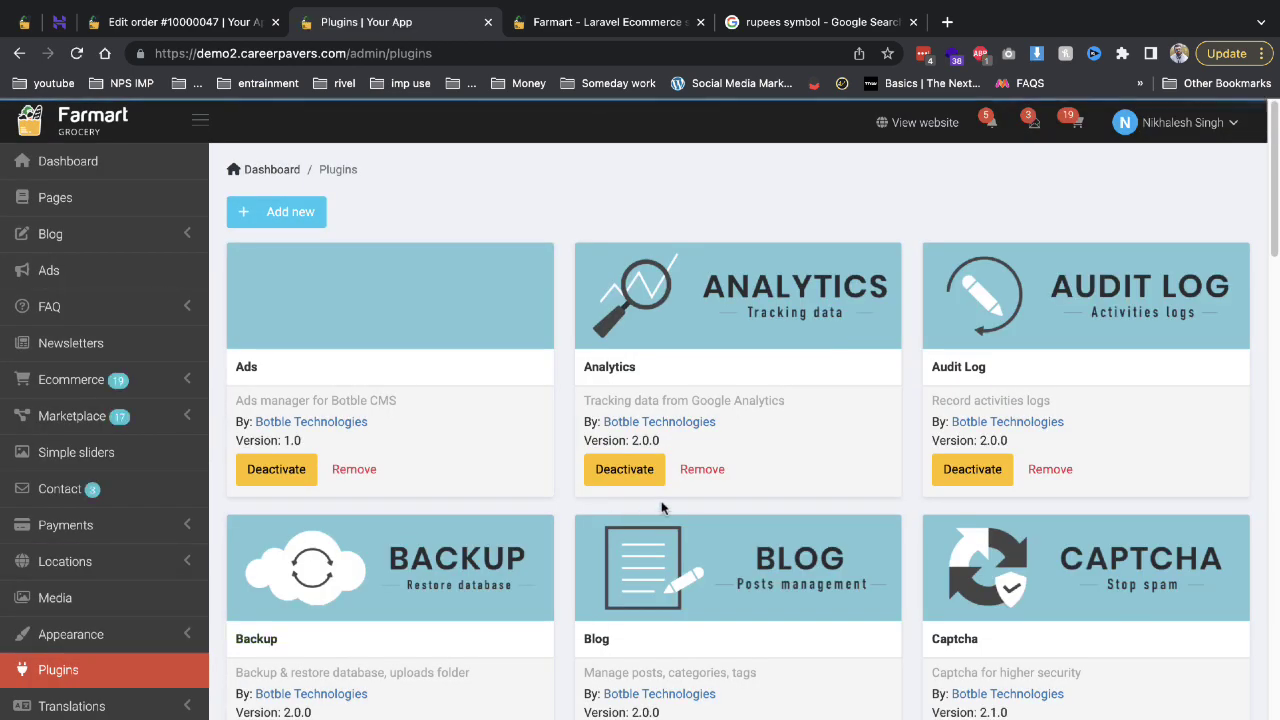
scroll(585, 487, "down", 3)
scroll(380, 297, "up", 3)
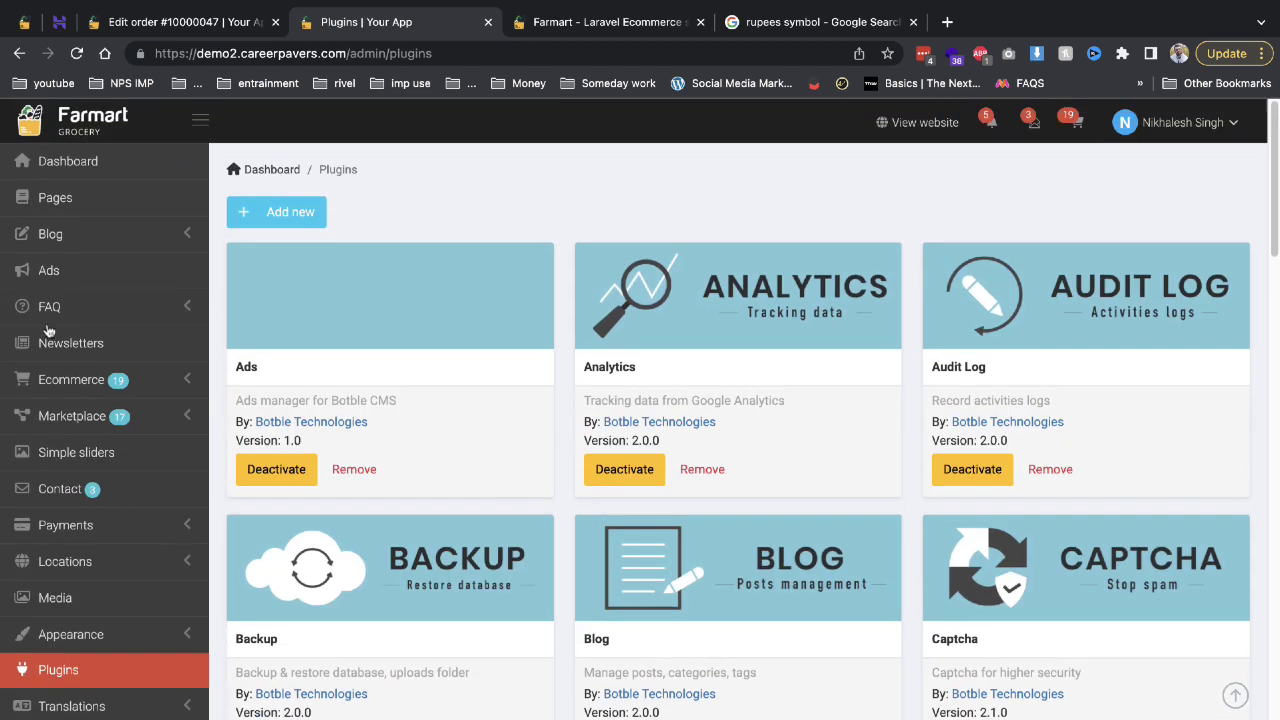
scroll(506, 437, "down", 3)
scroll(506, 437, "down", 3)
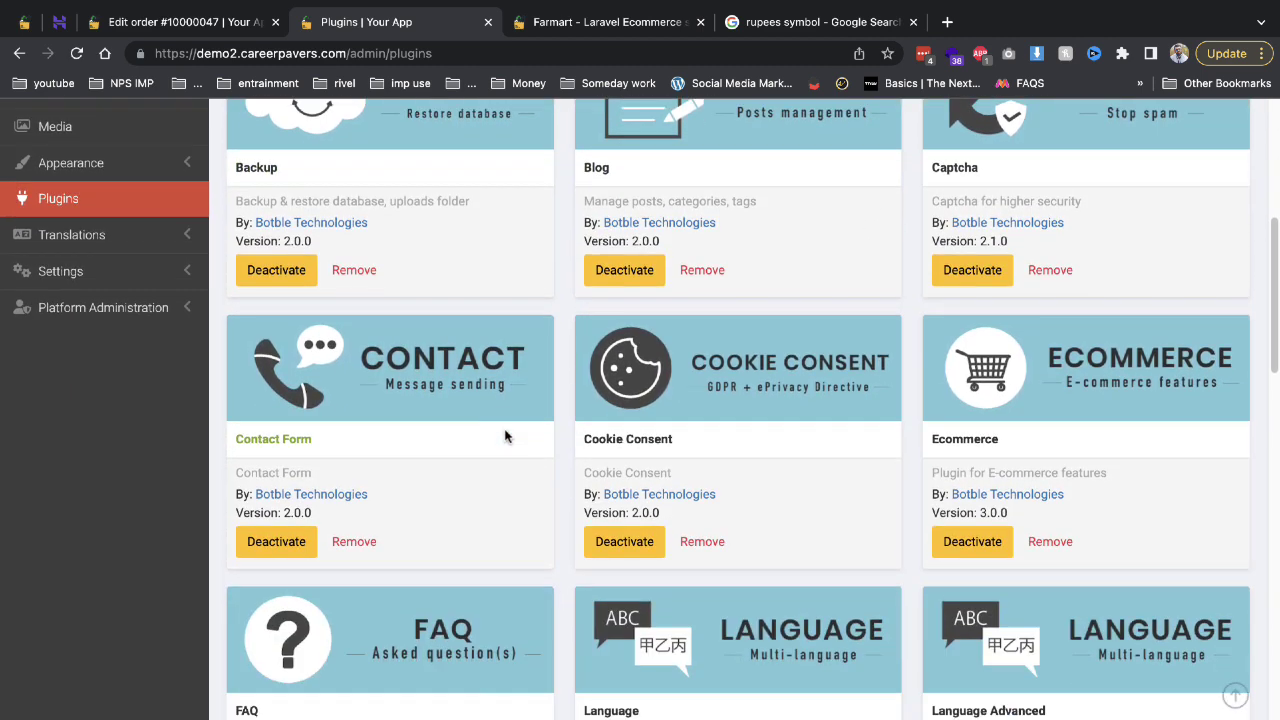
scroll(858, 397, "down", 2)
scroll(781, 448, "down", 3)
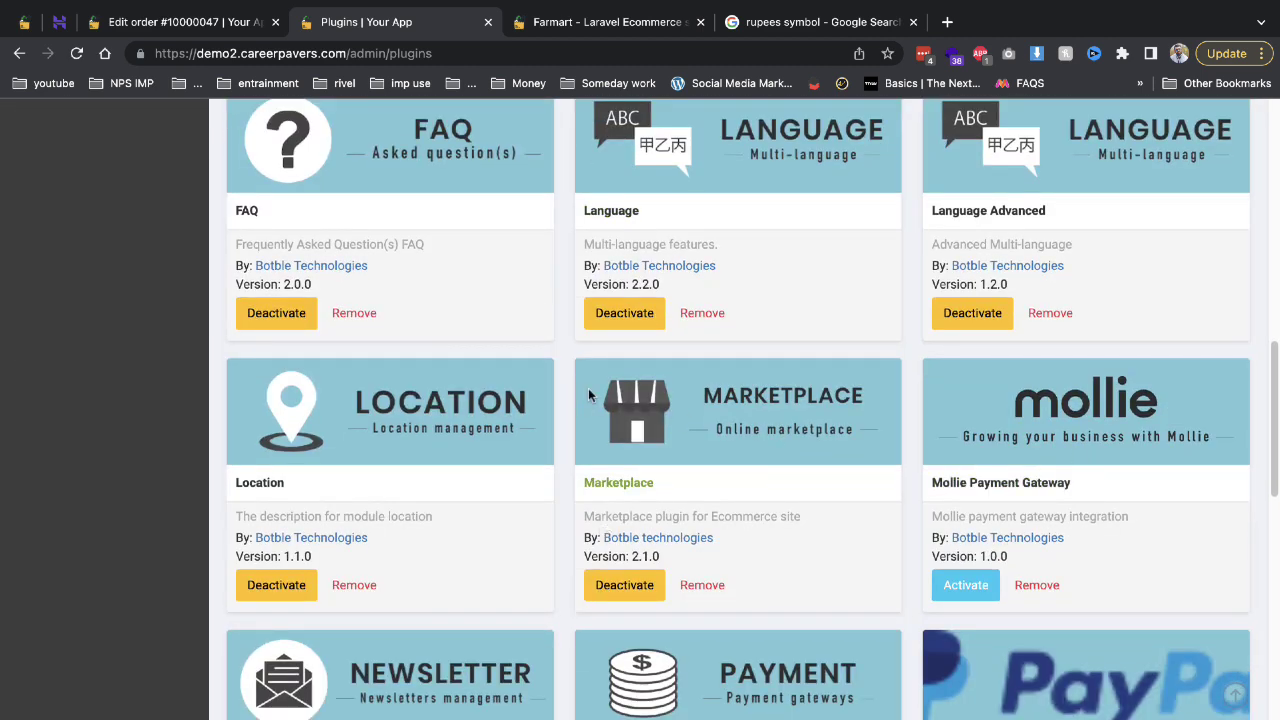
scroll(590, 396, "up", 1)
scroll(590, 396, "up", 3)
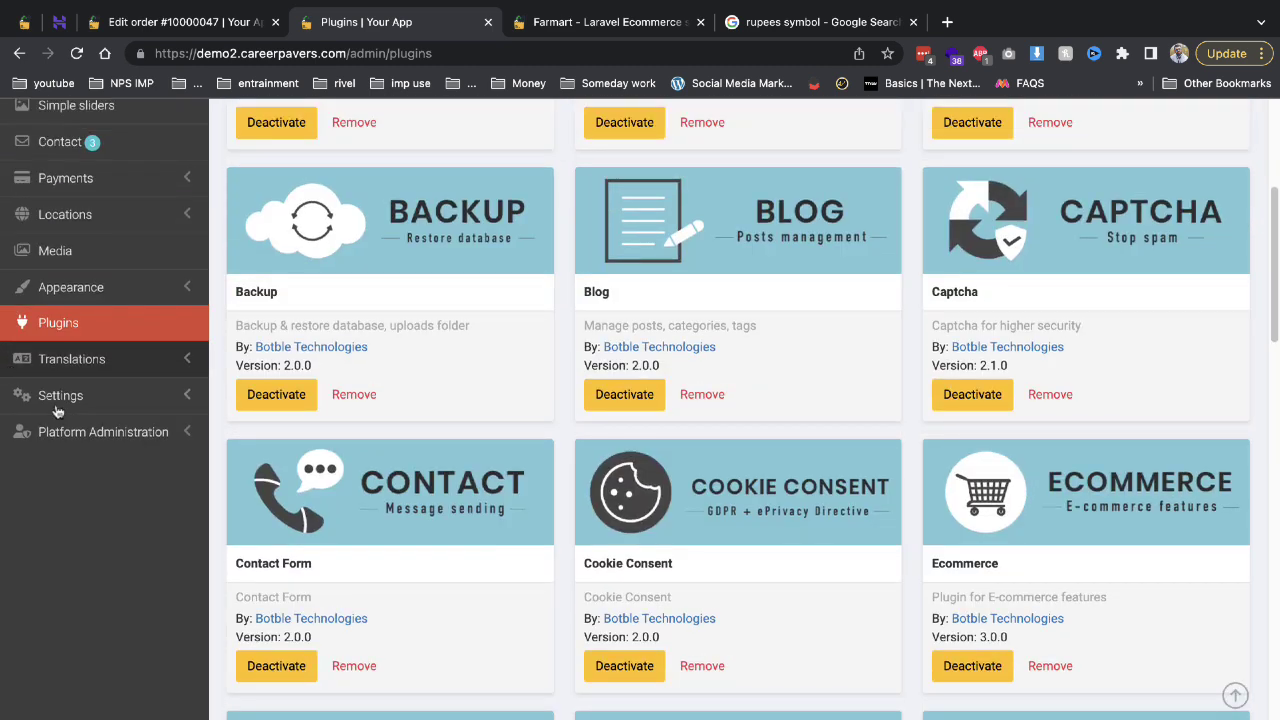
Review the General settings page, then open Roles and Permissions listing the Admin role.
left_click(62, 397)
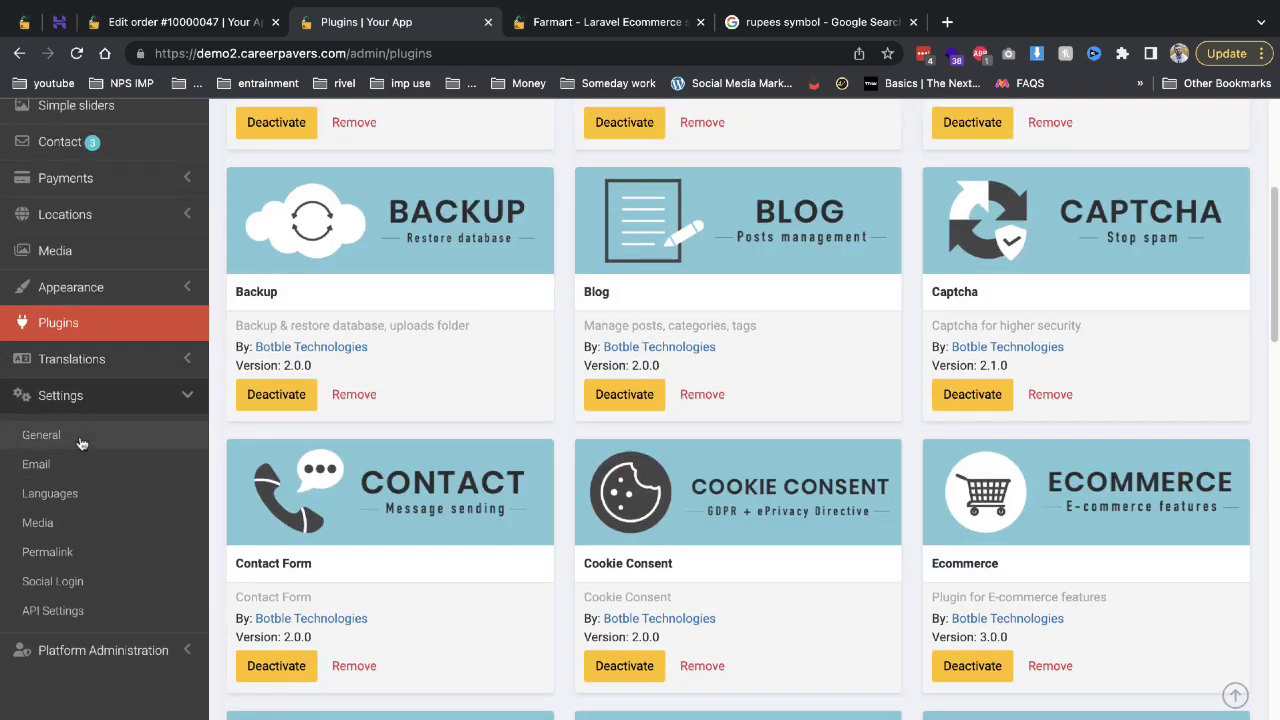
left_click(41, 435)
scroll(330, 420, "down", 2)
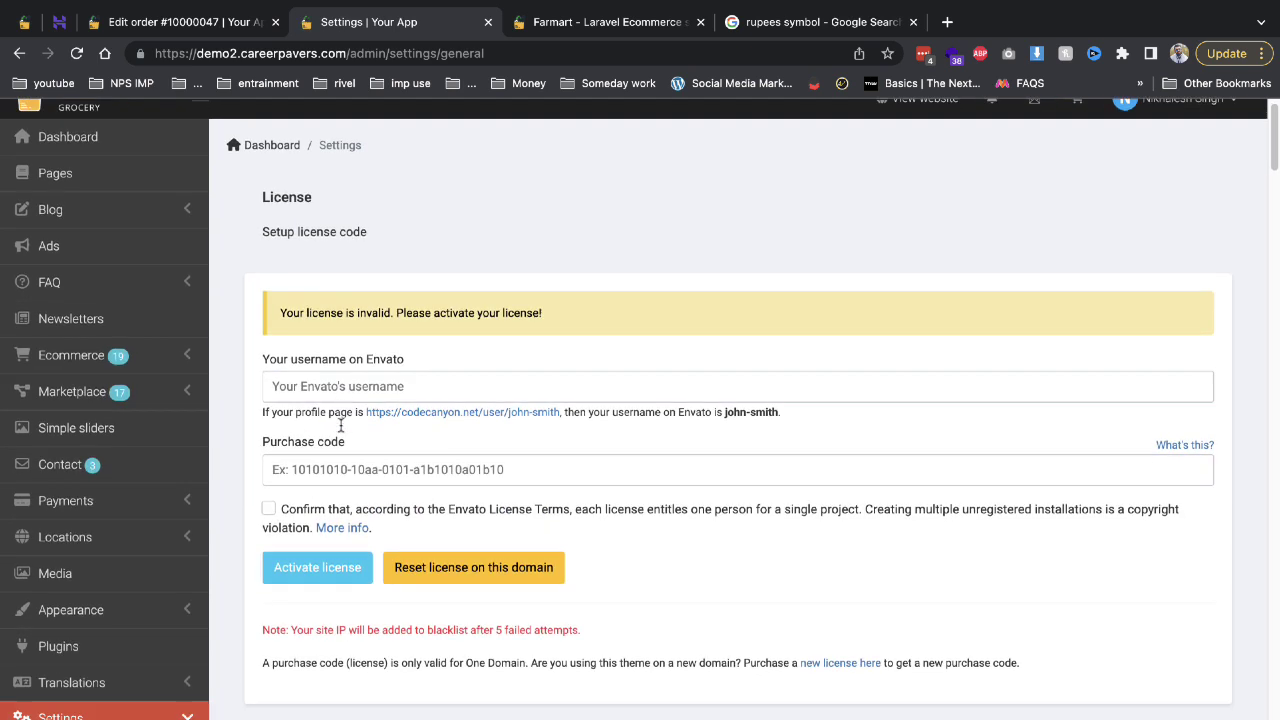
scroll(335, 430, "down", 2)
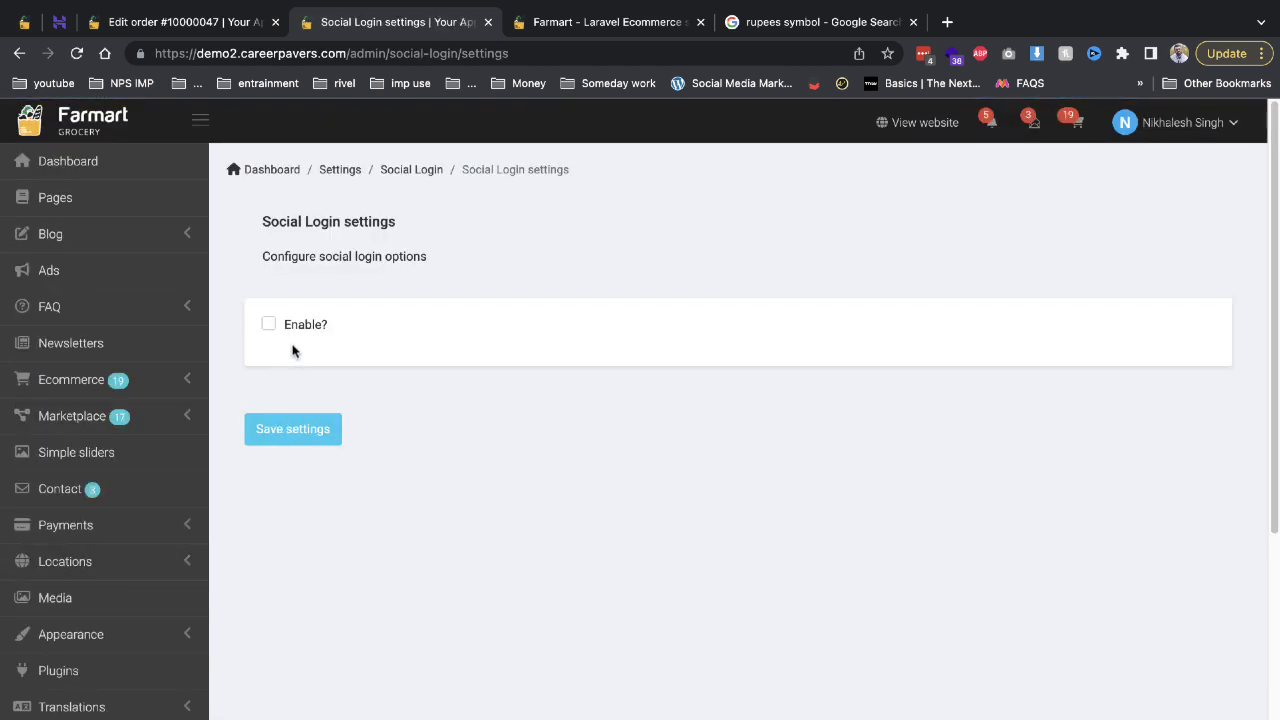
scroll(280, 360, "down", 3)
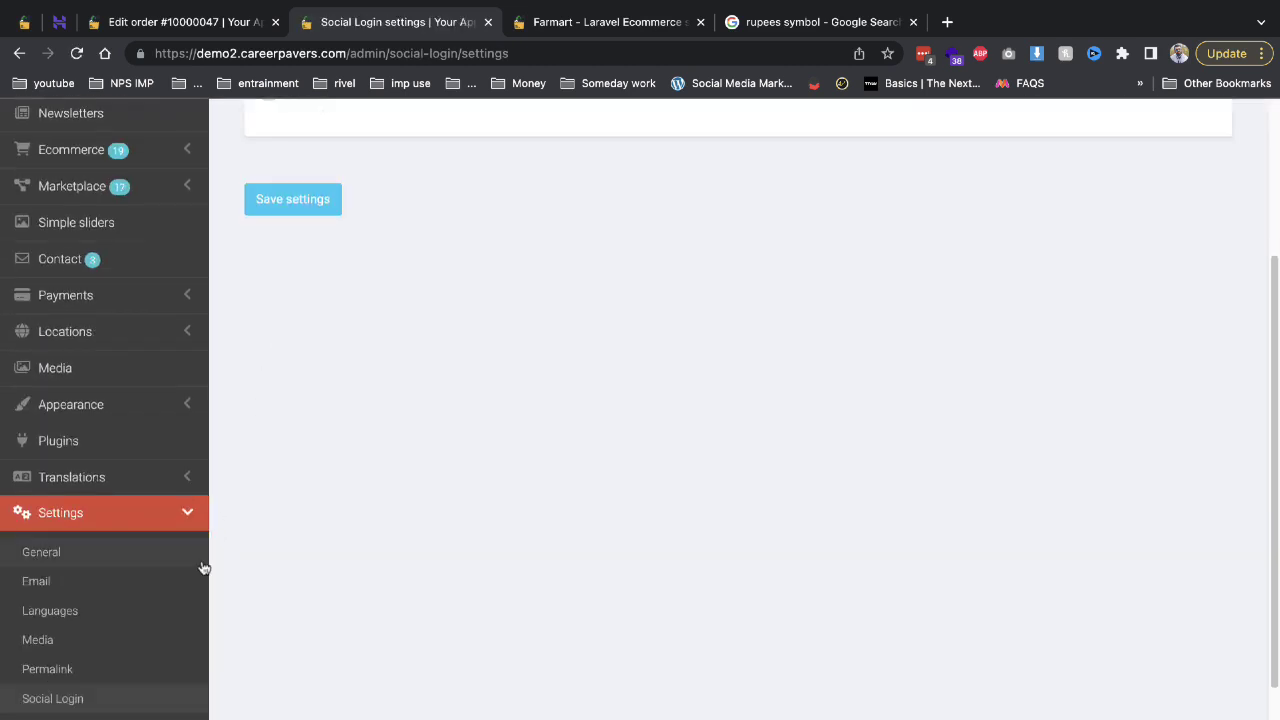
scroll(115, 695, "down", 1)
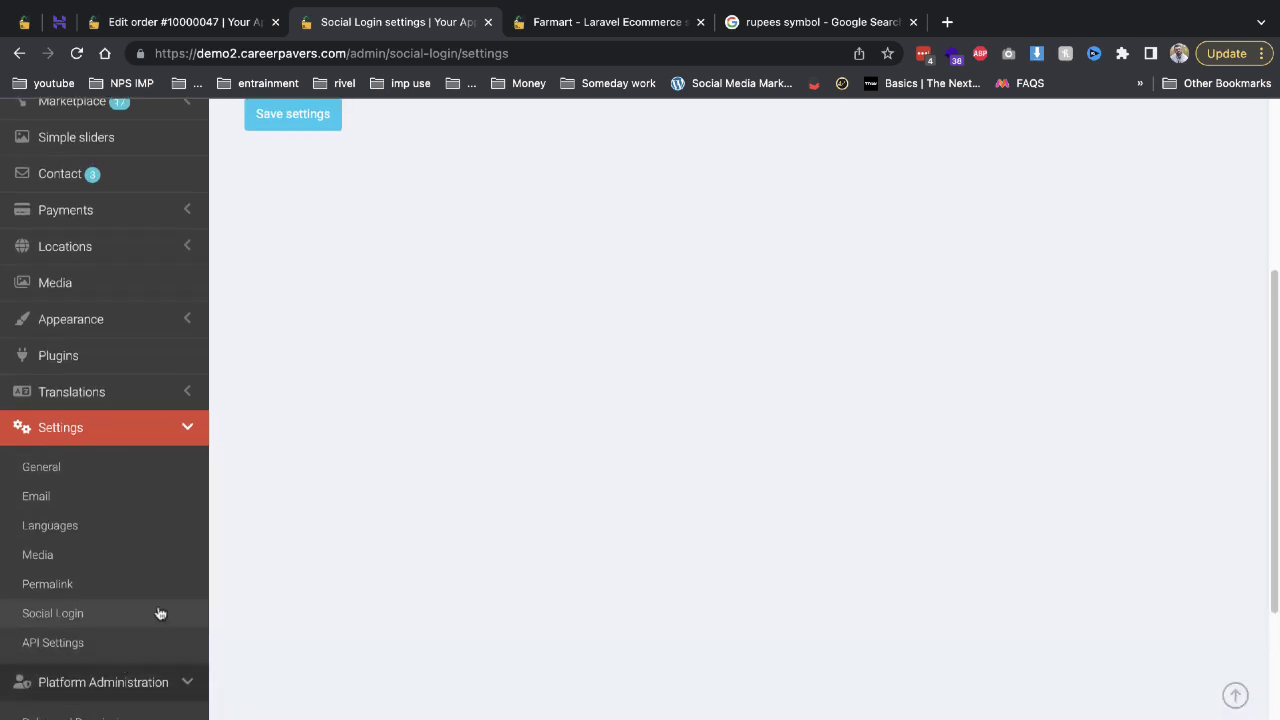
scroll(150, 612, "down", 1)
scroll(142, 623, "down", 3)
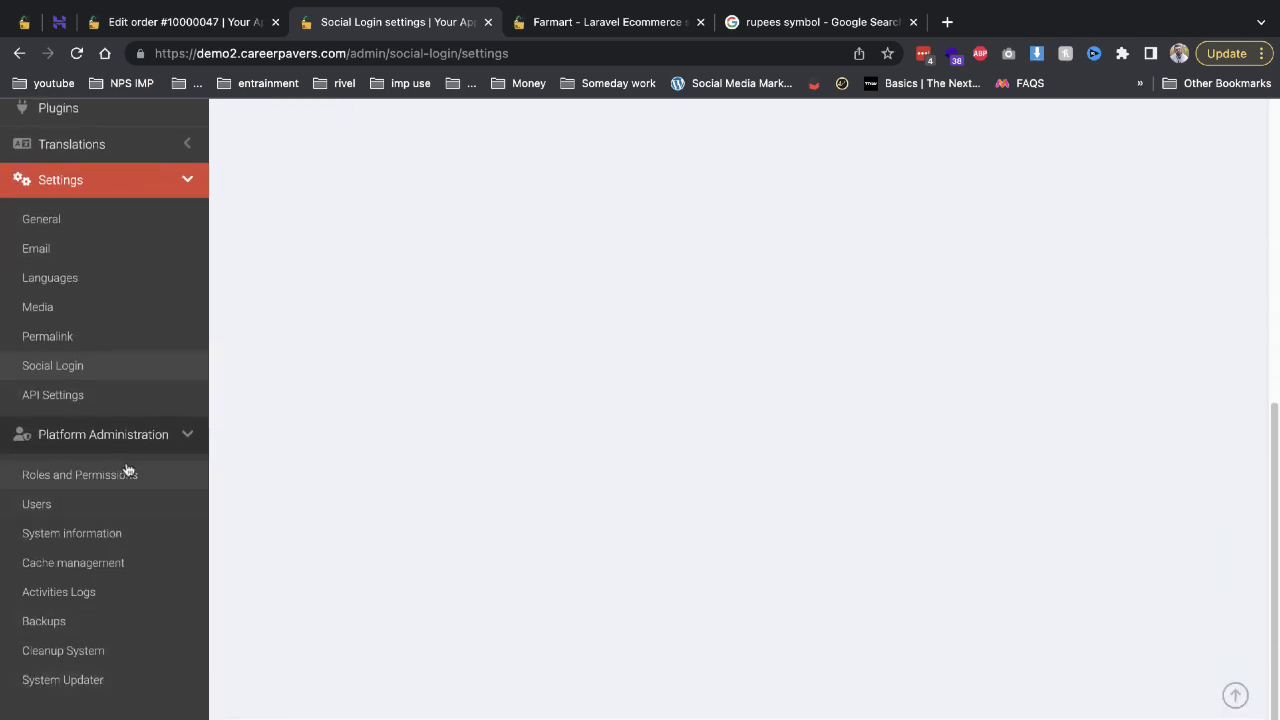
left_click(128, 468)
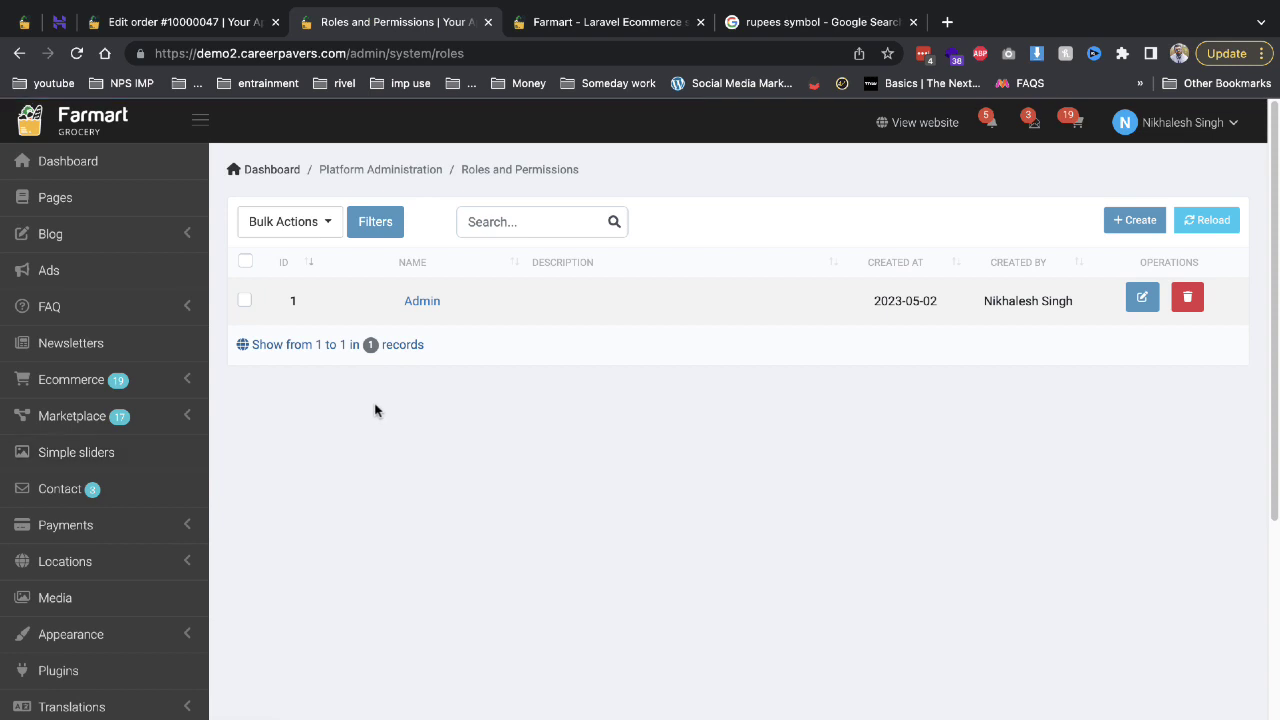
Scroll the Activities Logs and highlight log entries 18 through 14.
scroll(275, 484, "down", 3)
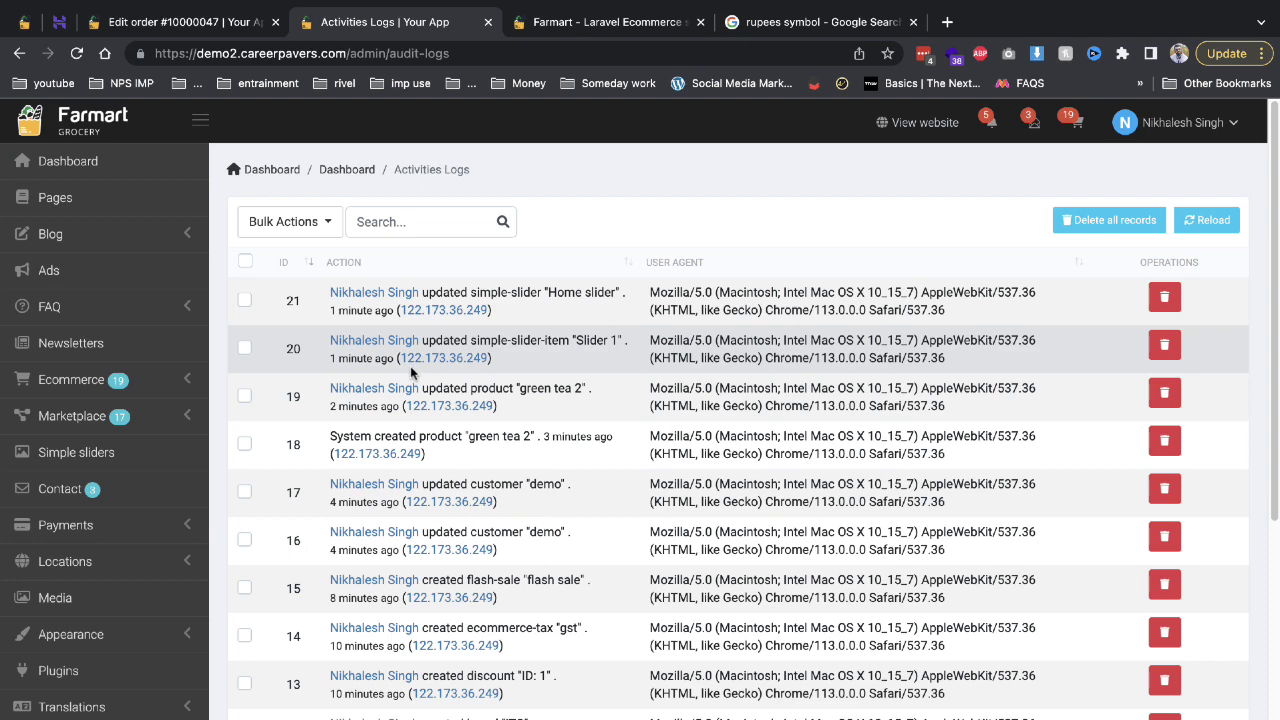
scroll(740, 320, "down", 3)
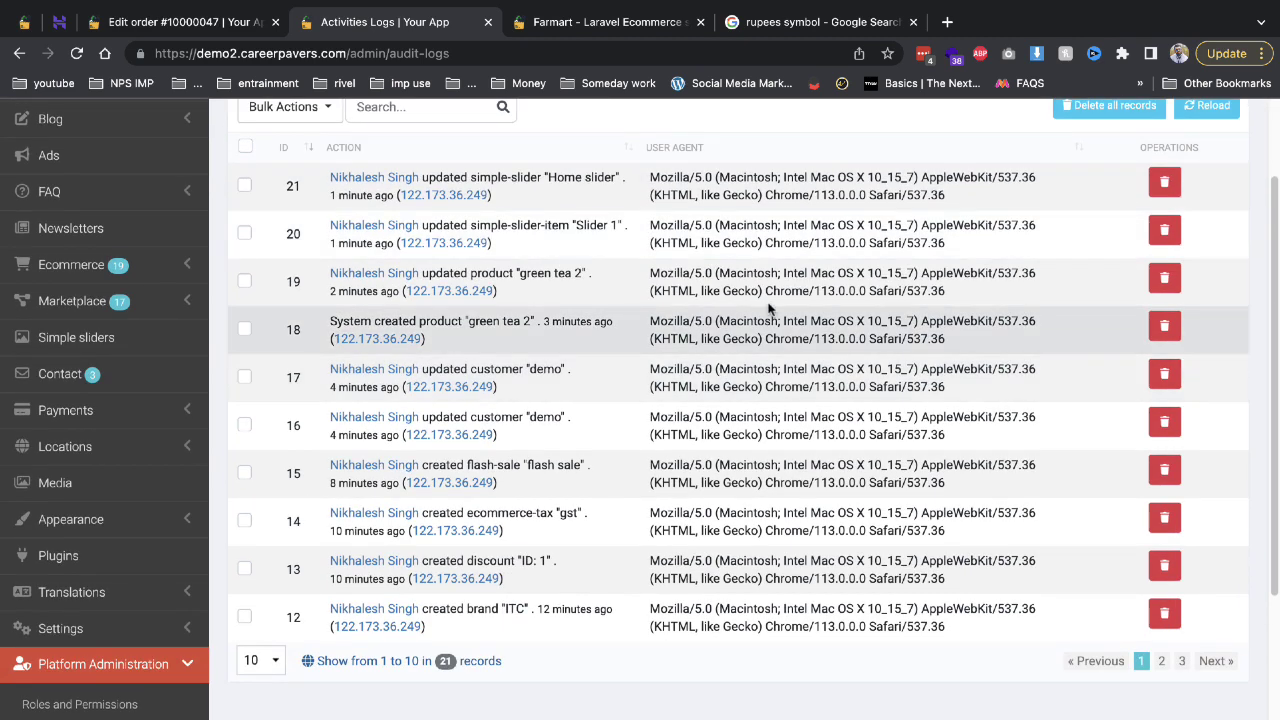
left_click_drag(770, 310, 960, 532)
scroll(675, 408, "up", 3)
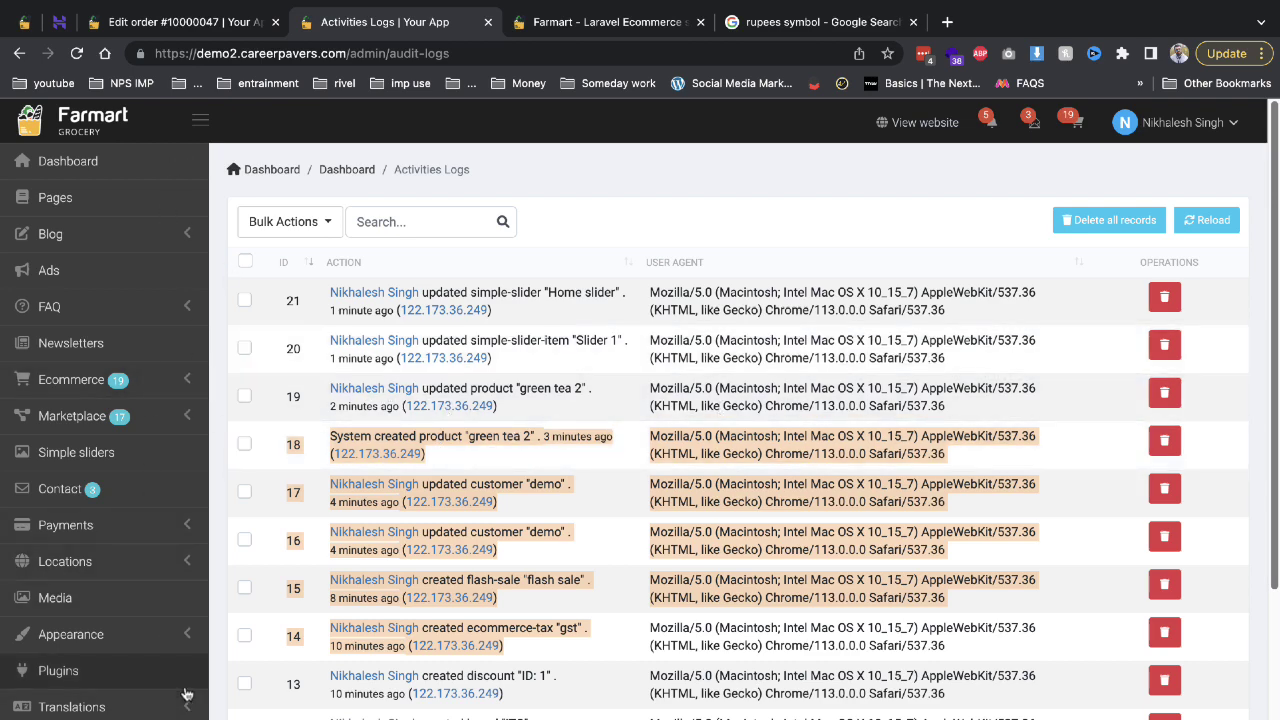
Open the admin Blog Posts list and compare it with the storefront blog page.
left_click(80, 236)
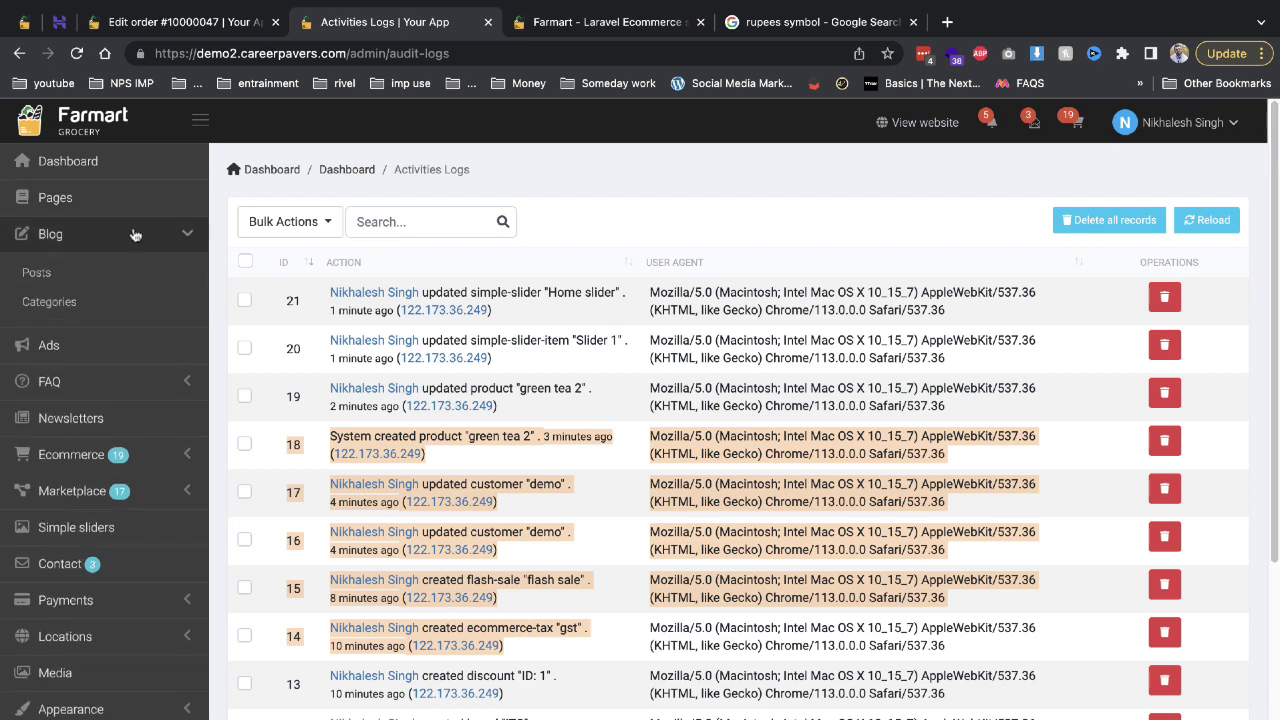
left_click(78, 284)
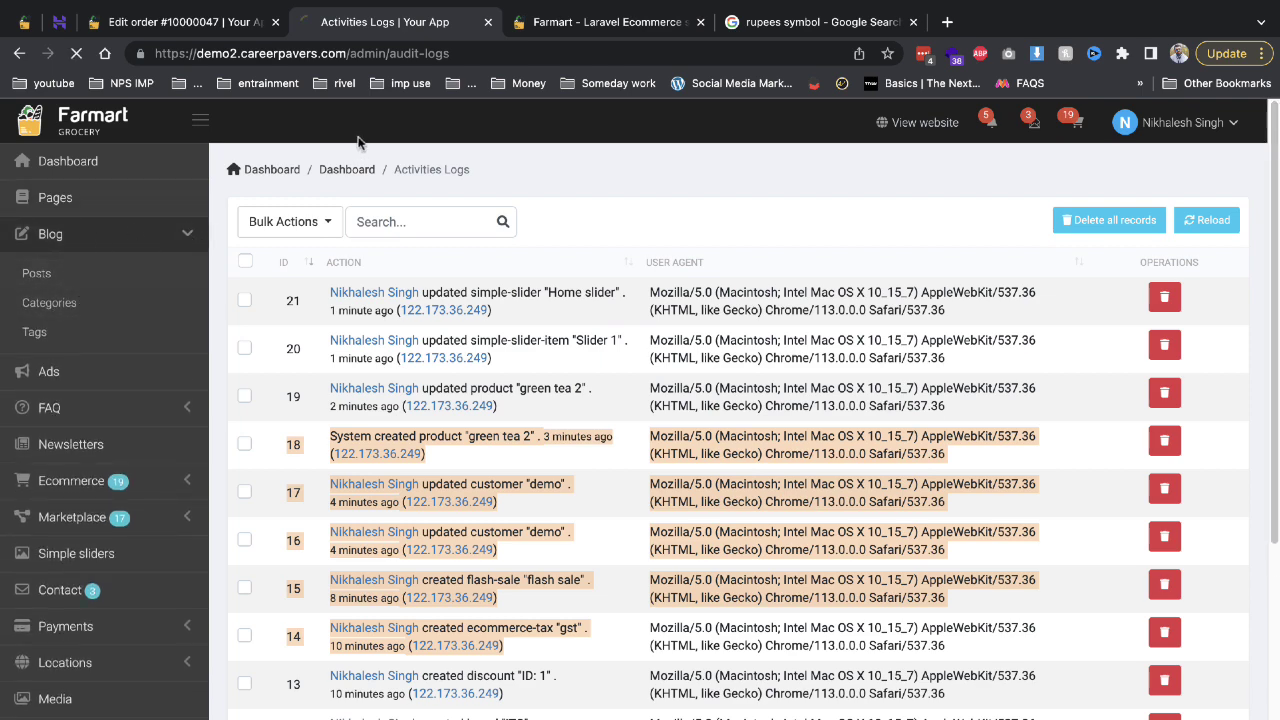
left_click(598, 22)
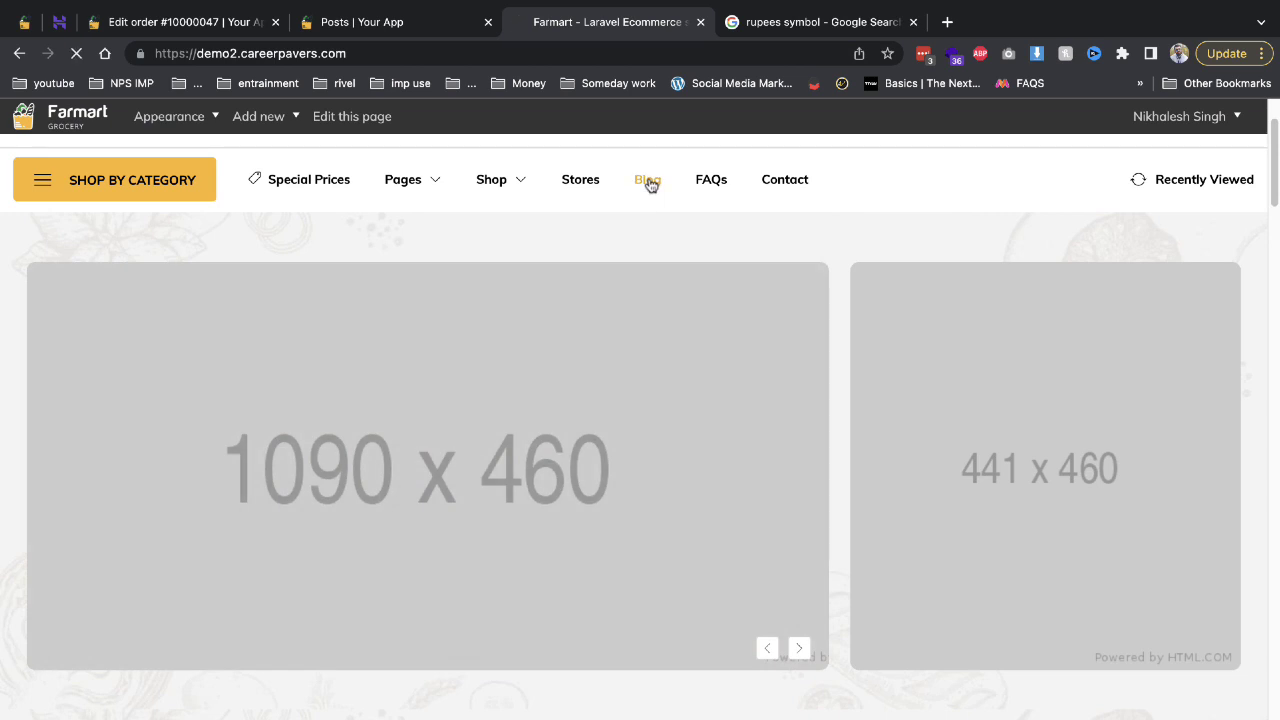
left_click(646, 179)
left_click(420, 26)
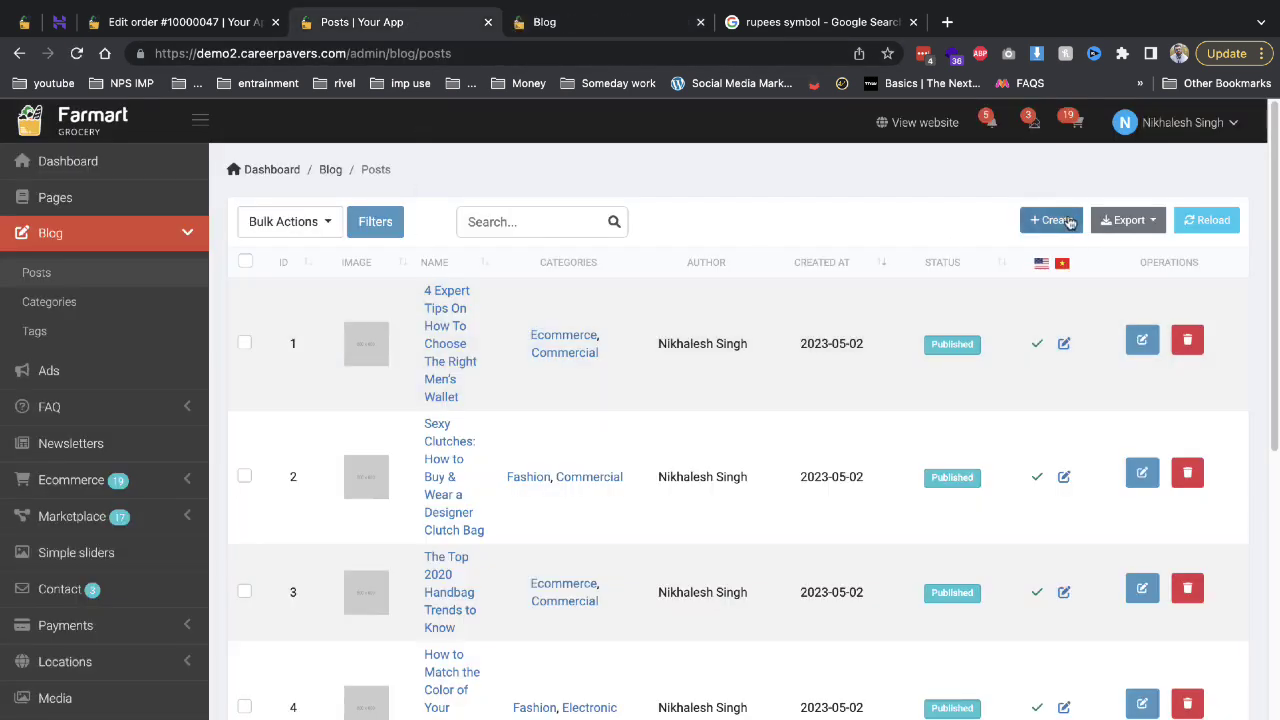
Check the storefront blog and contact pages, then open the admin Contact messages list.
left_click(616, 30)
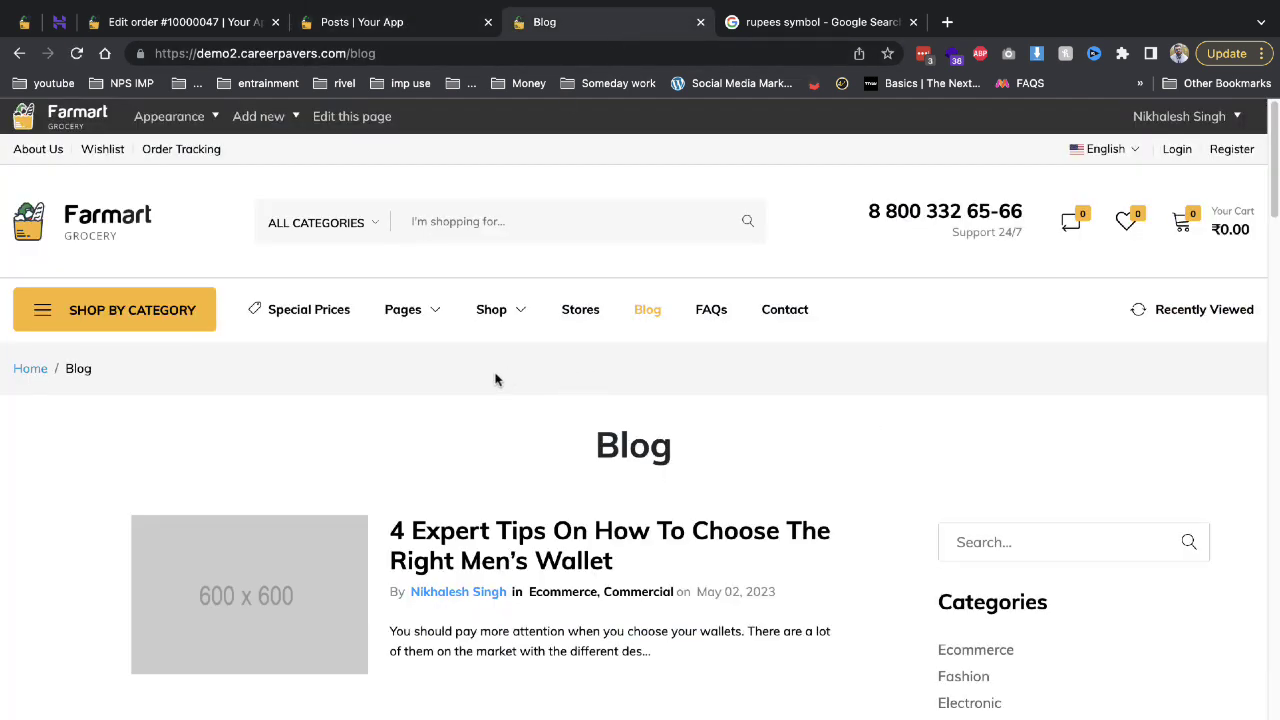
left_click(763, 314)
left_click(420, 26)
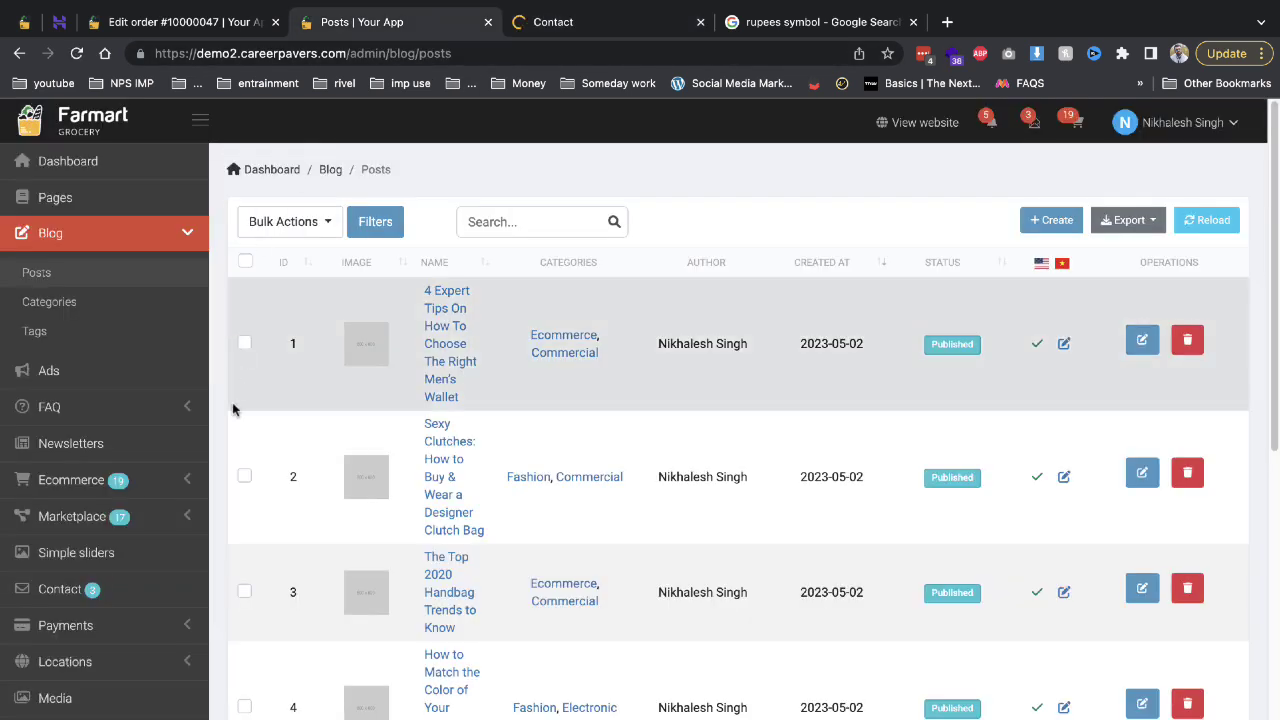
left_click(131, 597)
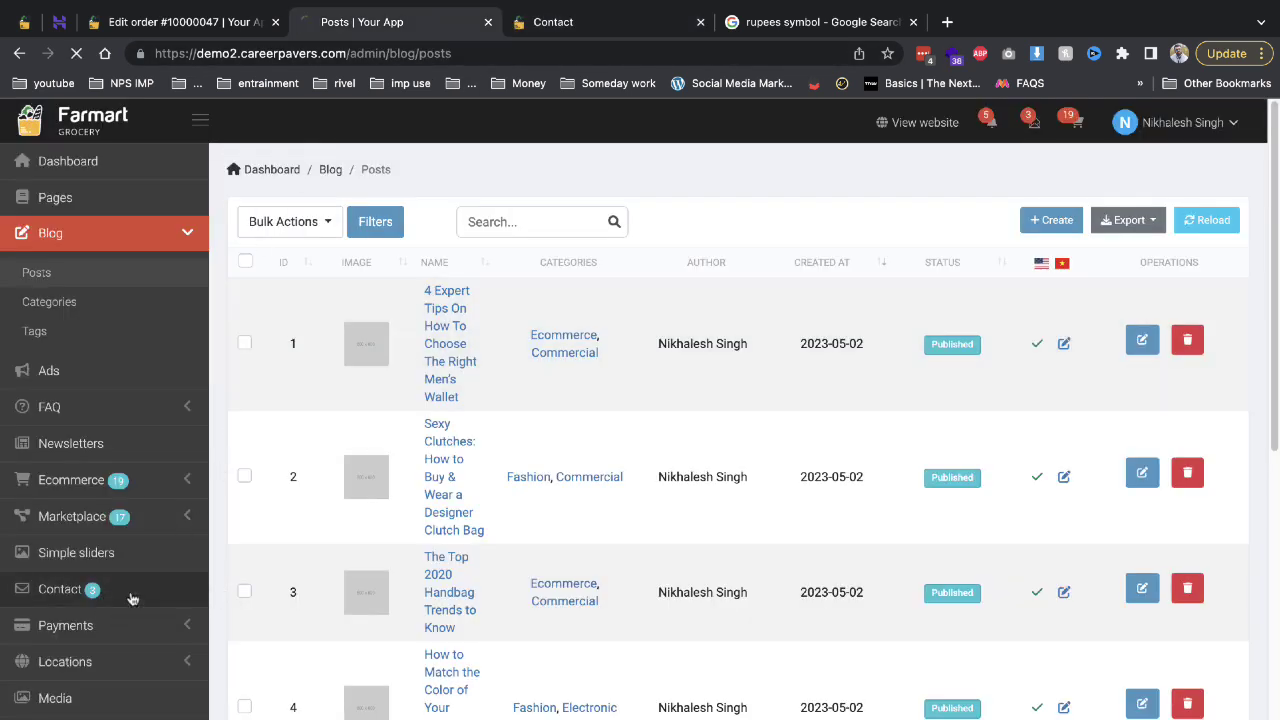